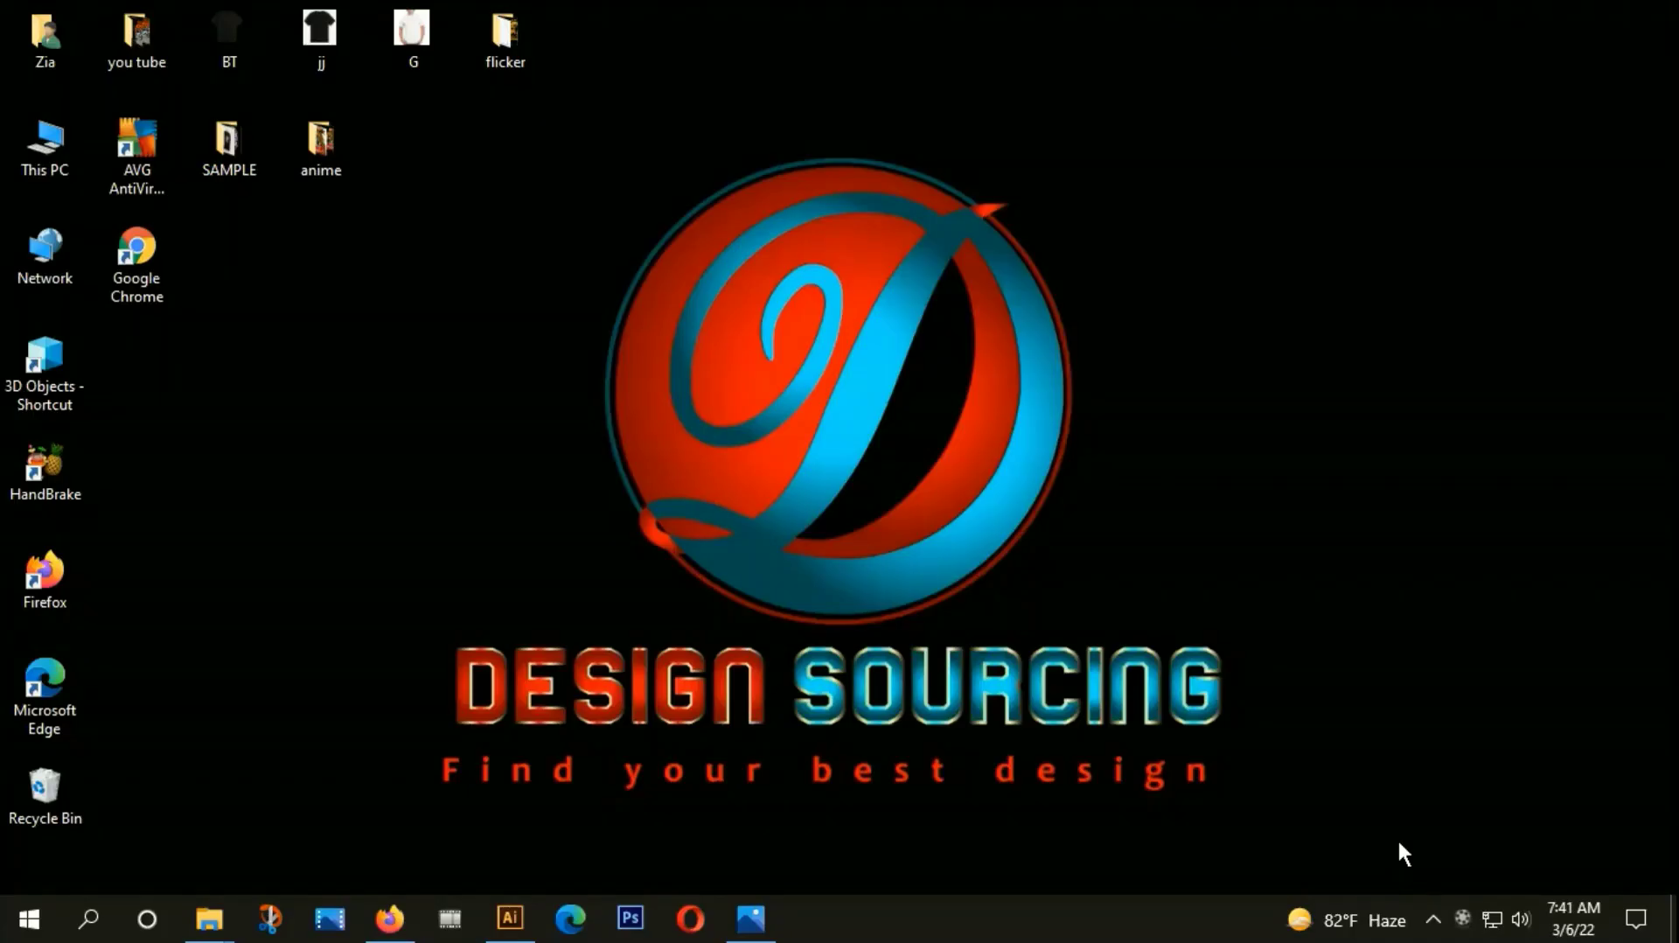
View the ANIME FIGHTER reference photo, then return to the ANIME T SHIRT DESIGN image results.
click(766, 927)
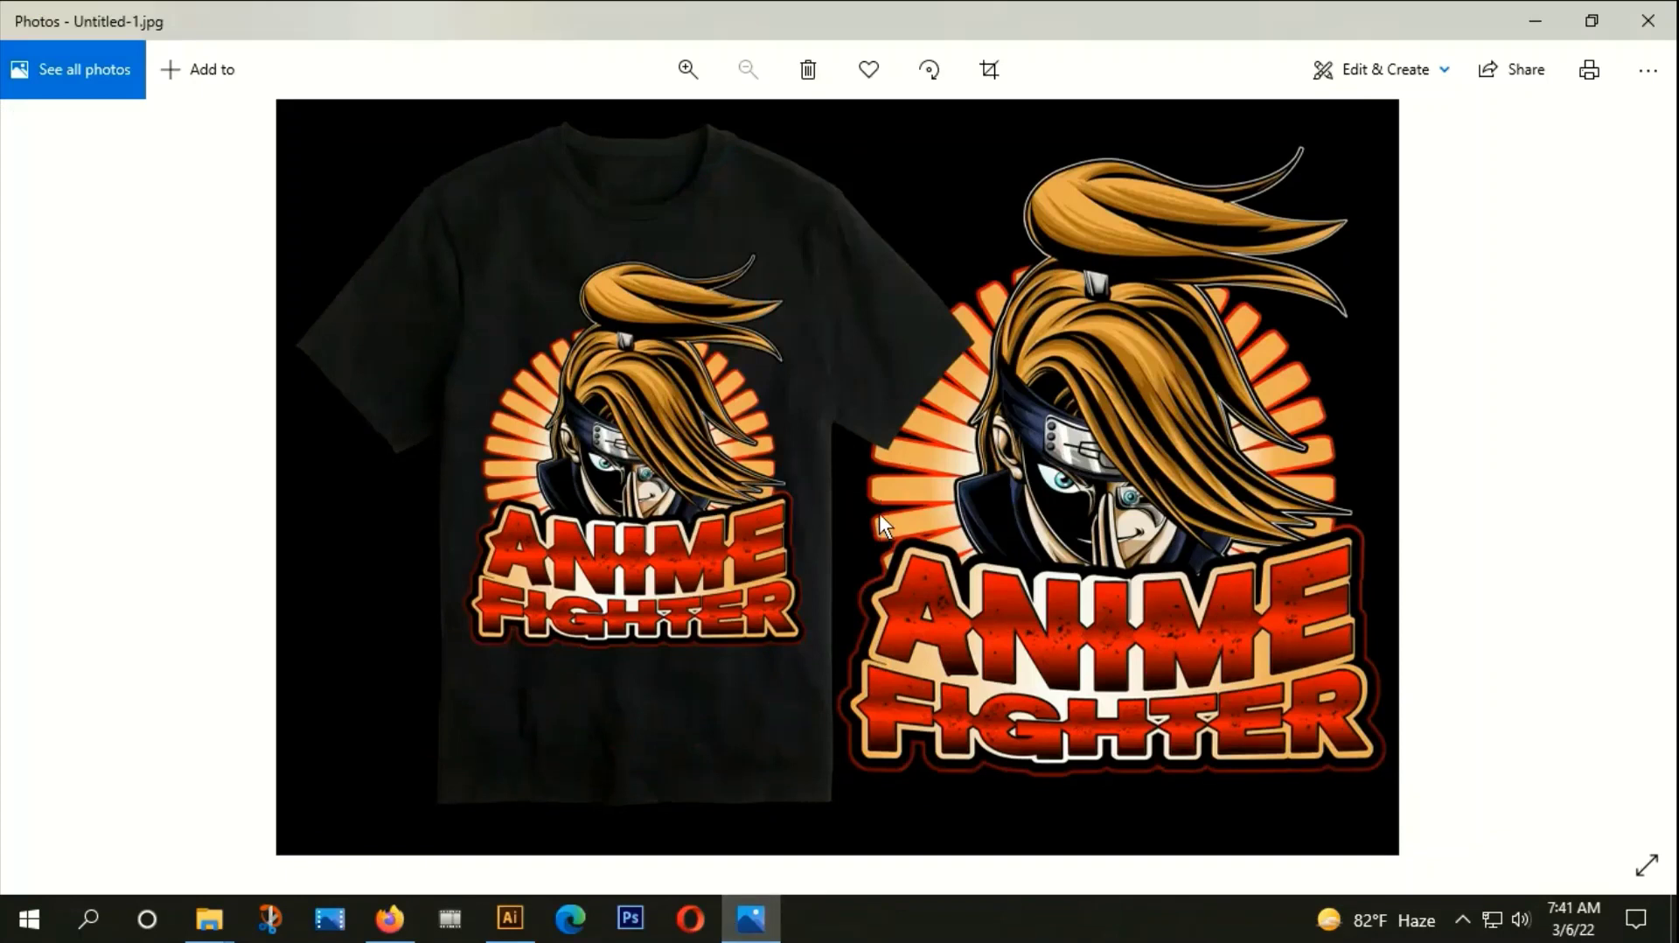
click(389, 918)
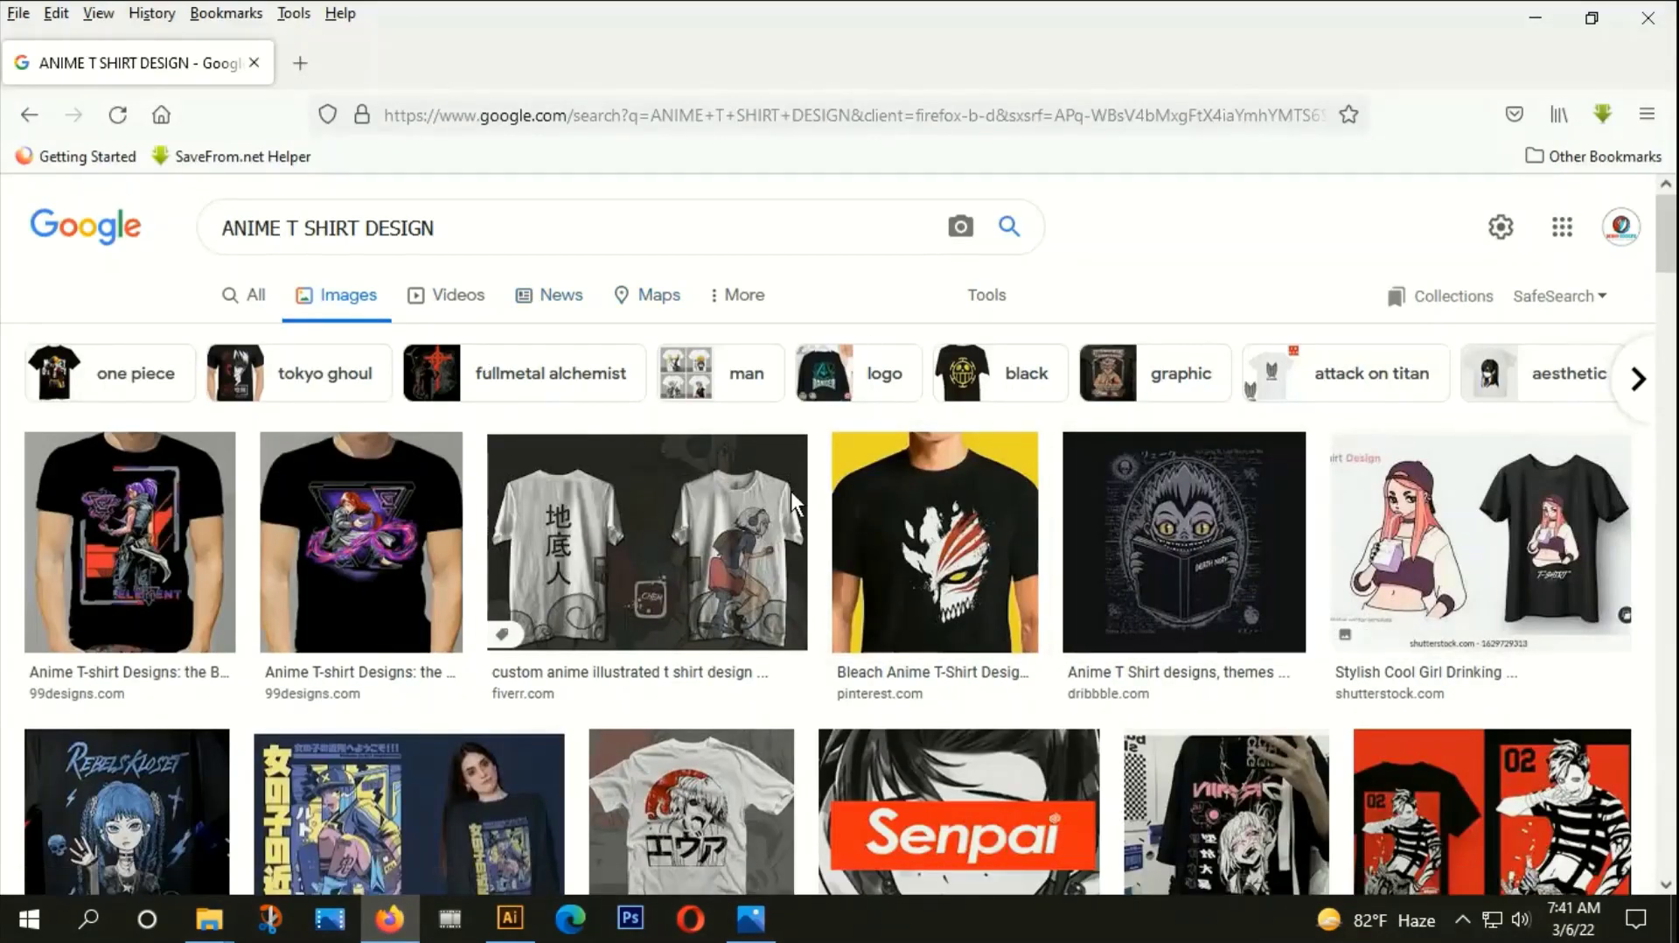
Scroll through more anime T-shirt design results, then go back to the ANIME FIGHTER photo.
scroll(772, 495, down, 3)
scroll(798, 551, down, 4)
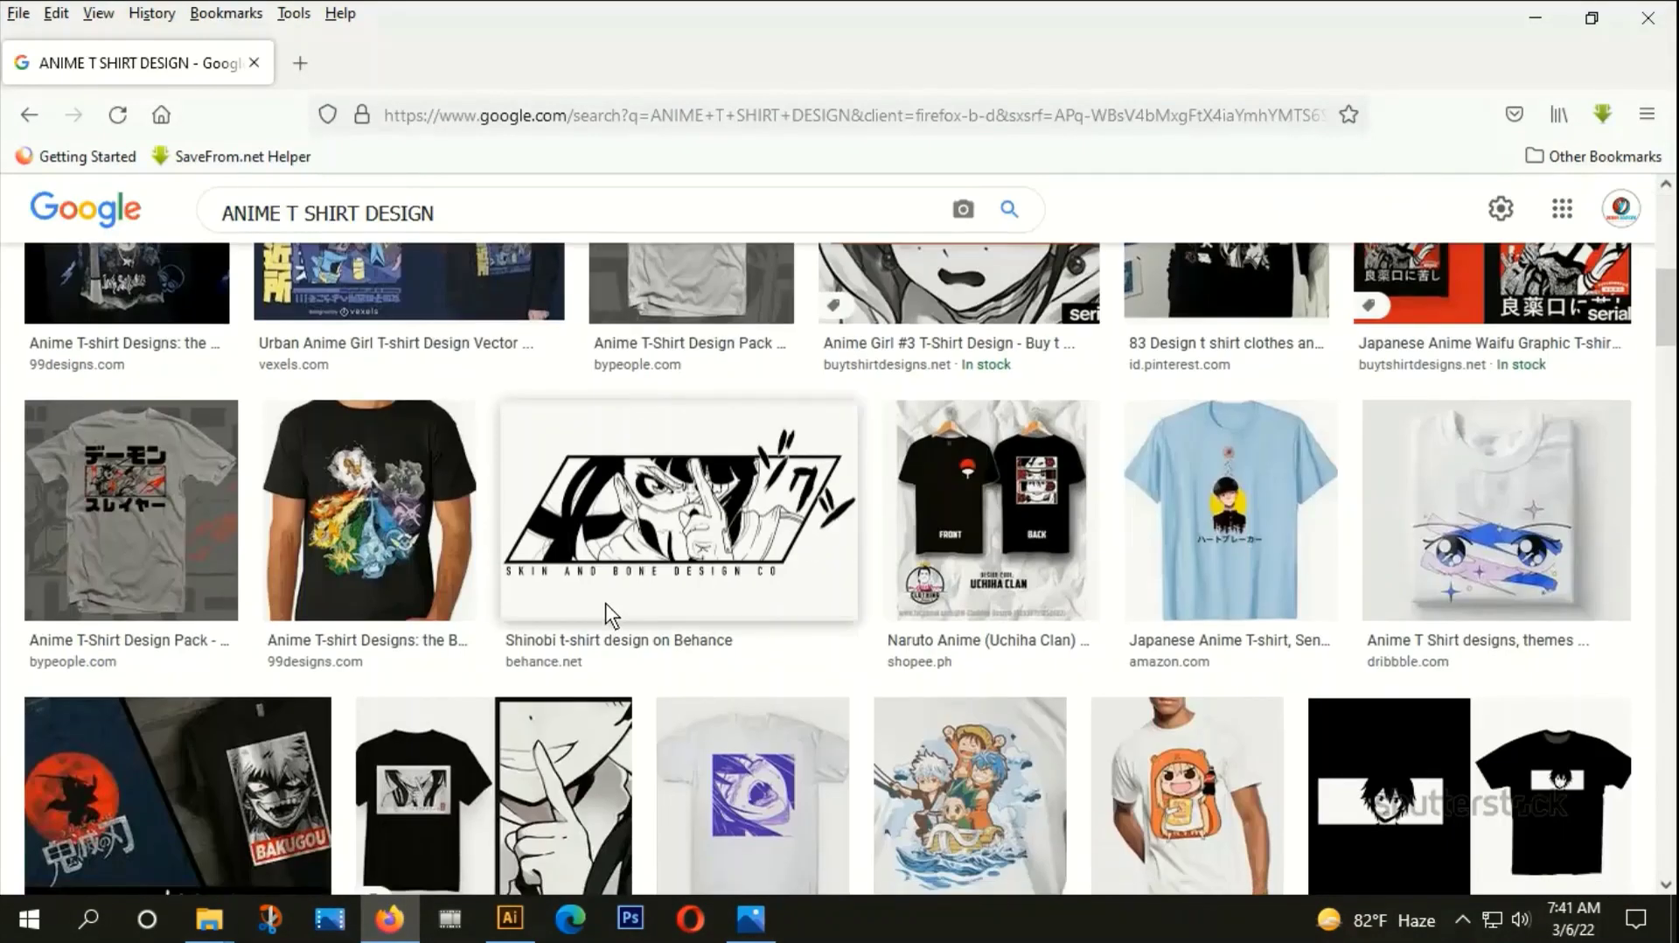
scroll(768, 609, down, 3)
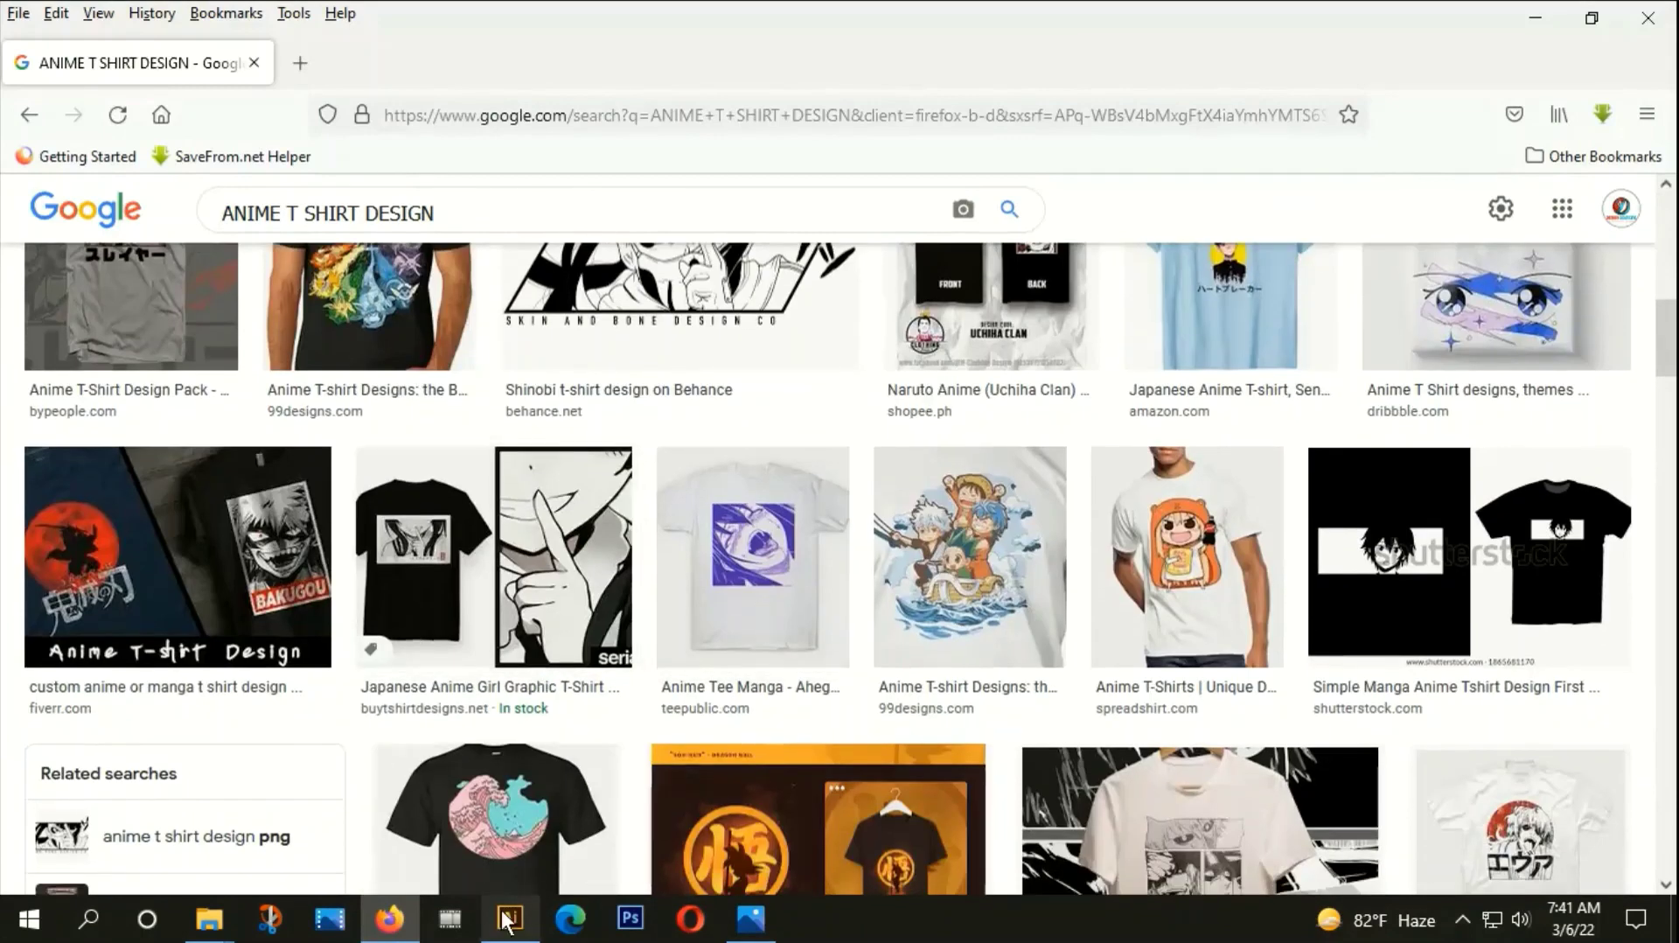
click(751, 918)
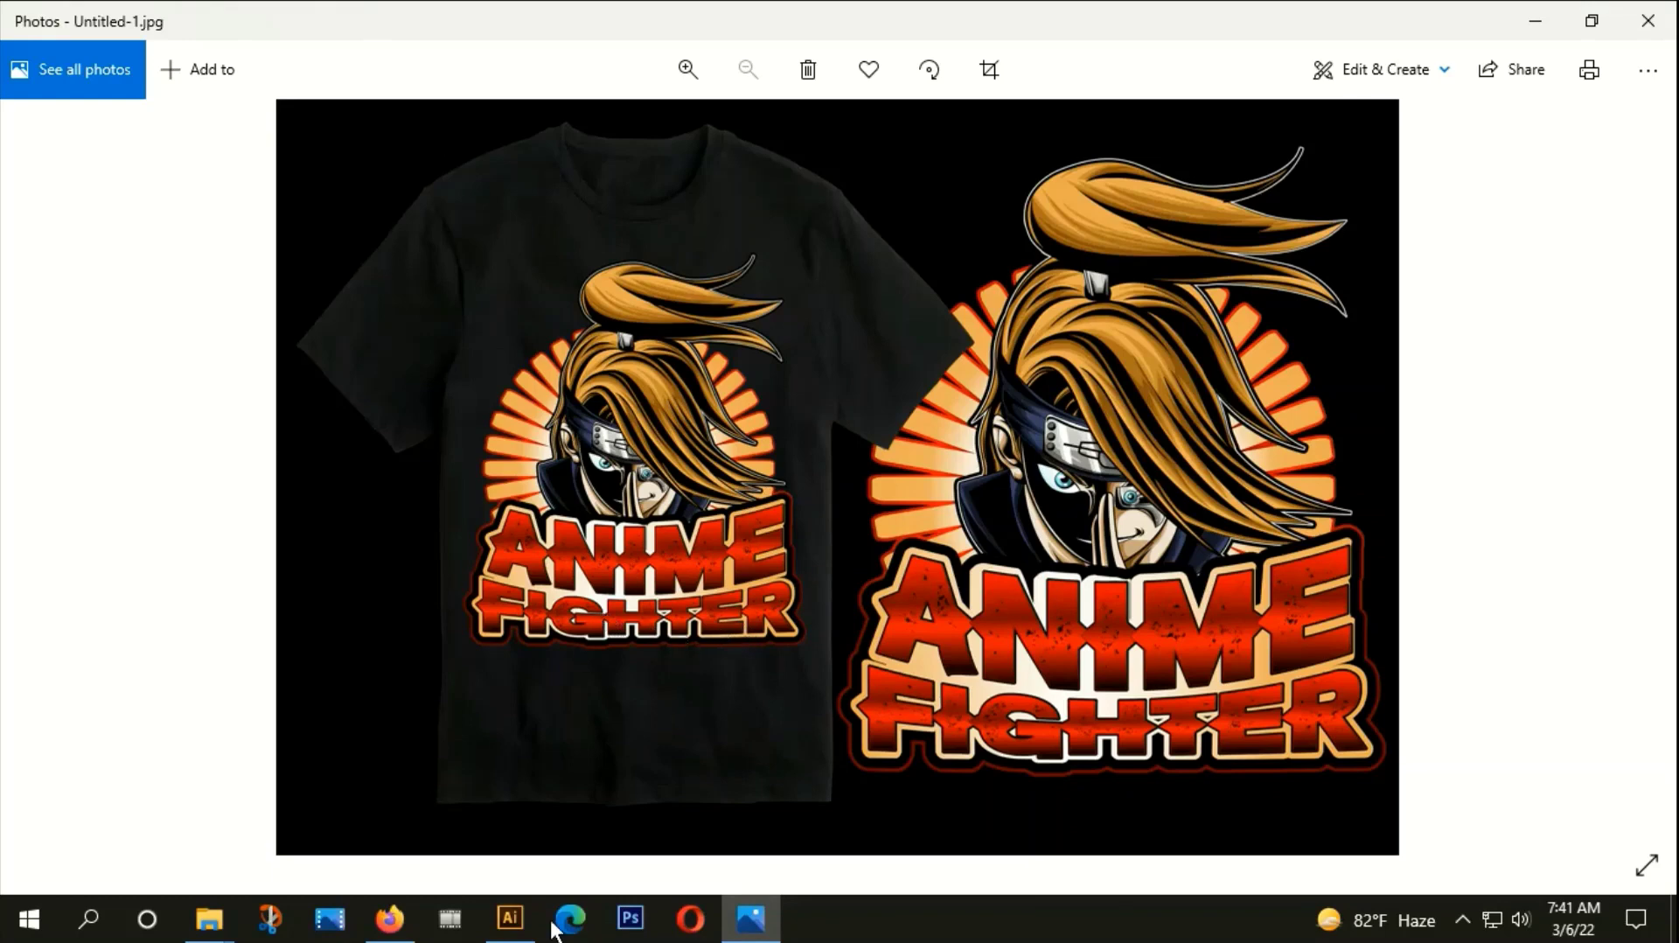
Create a new 12 × 18 in Illustrator document.
click(515, 936)
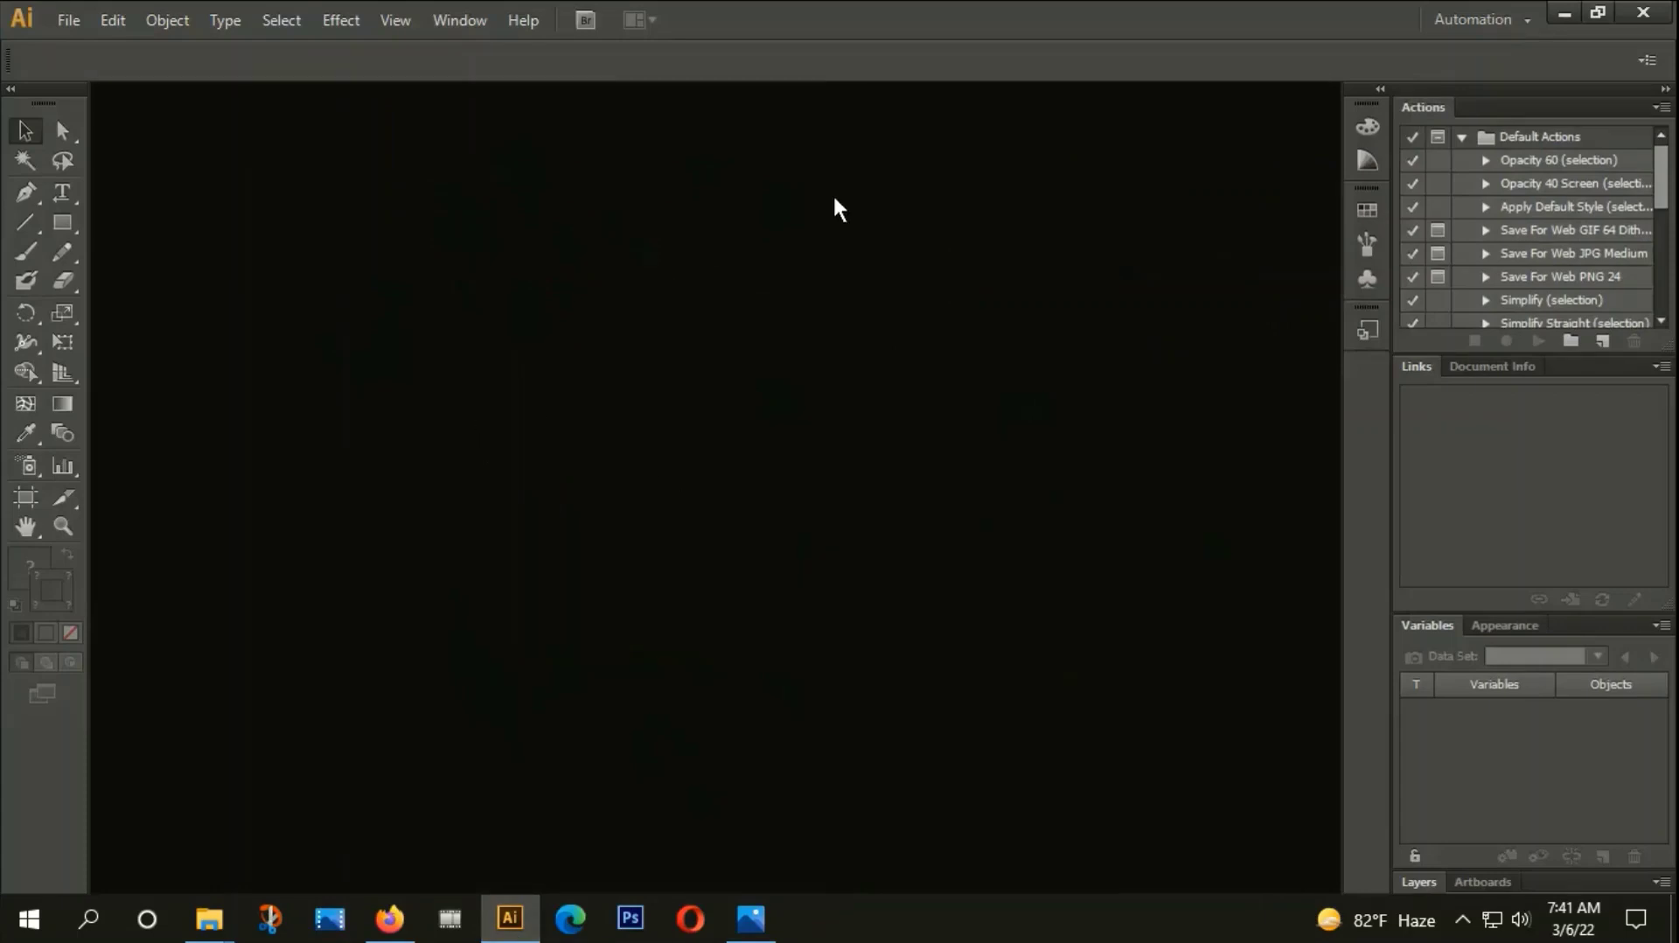
click(70, 19)
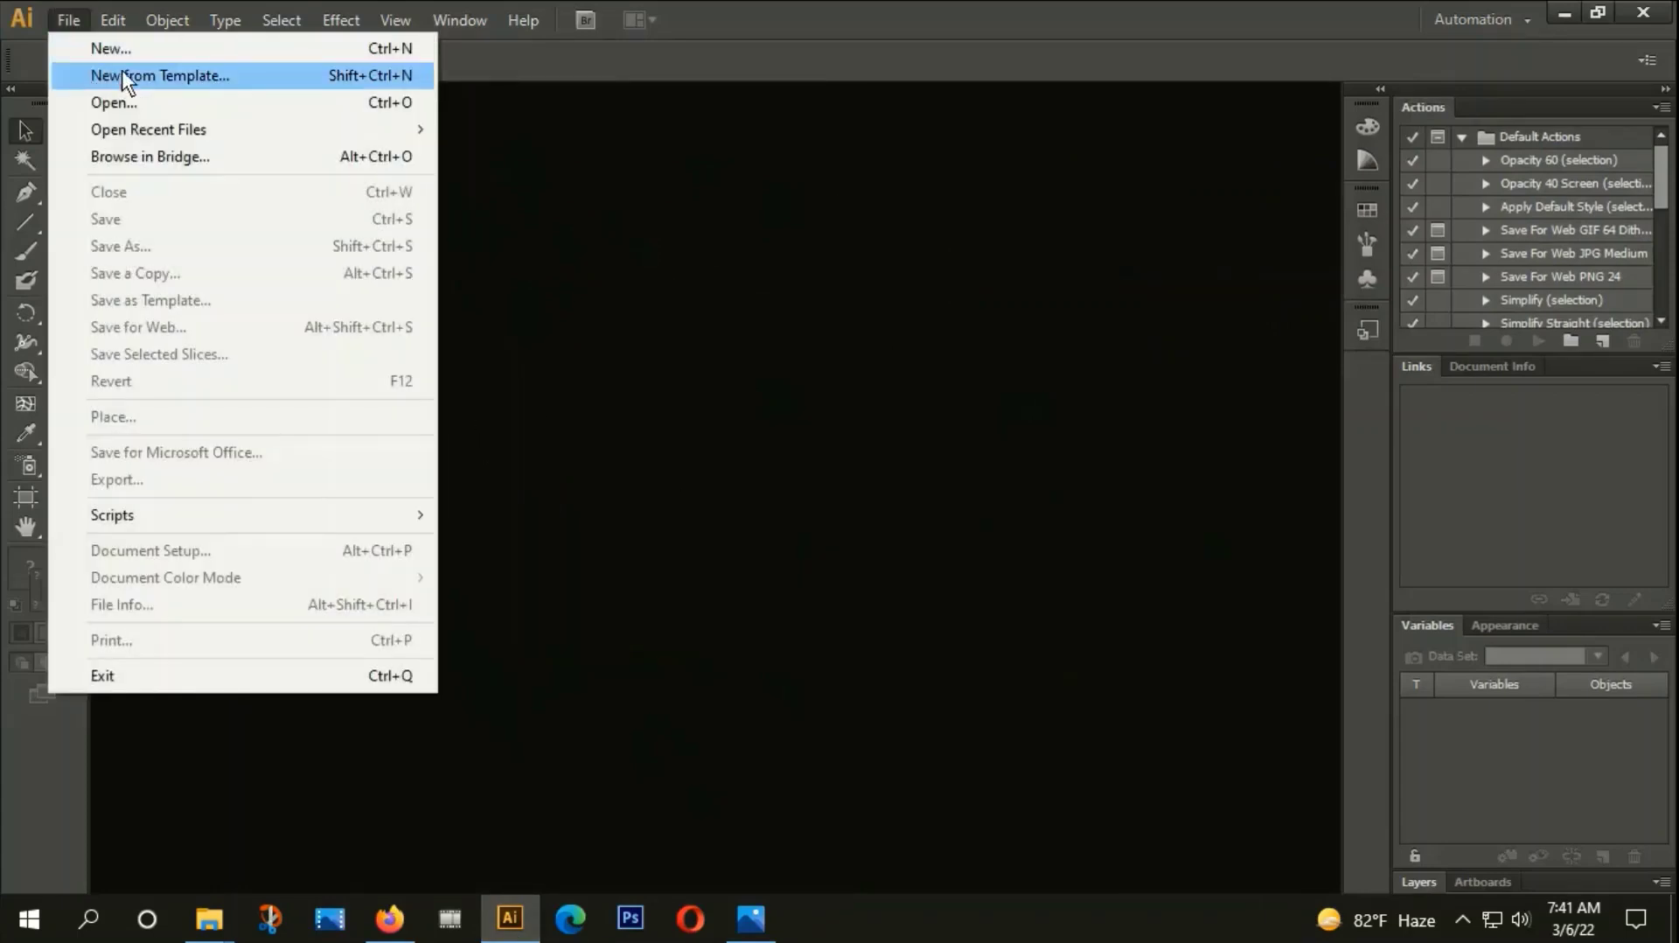
click(122, 49)
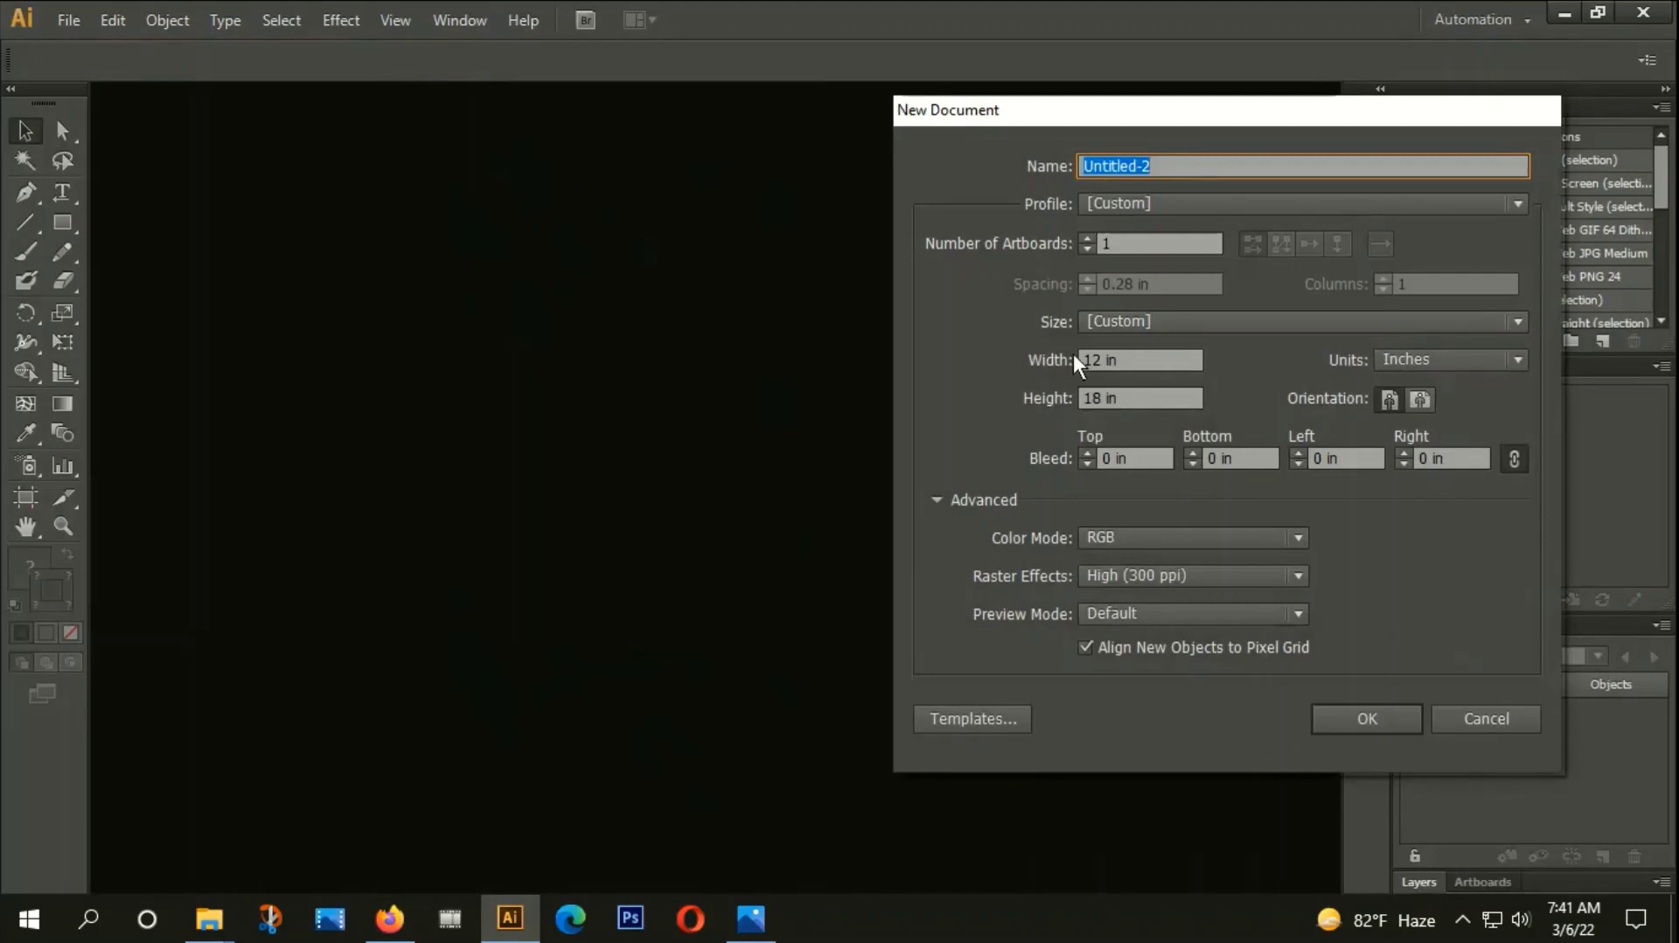
click(1384, 713)
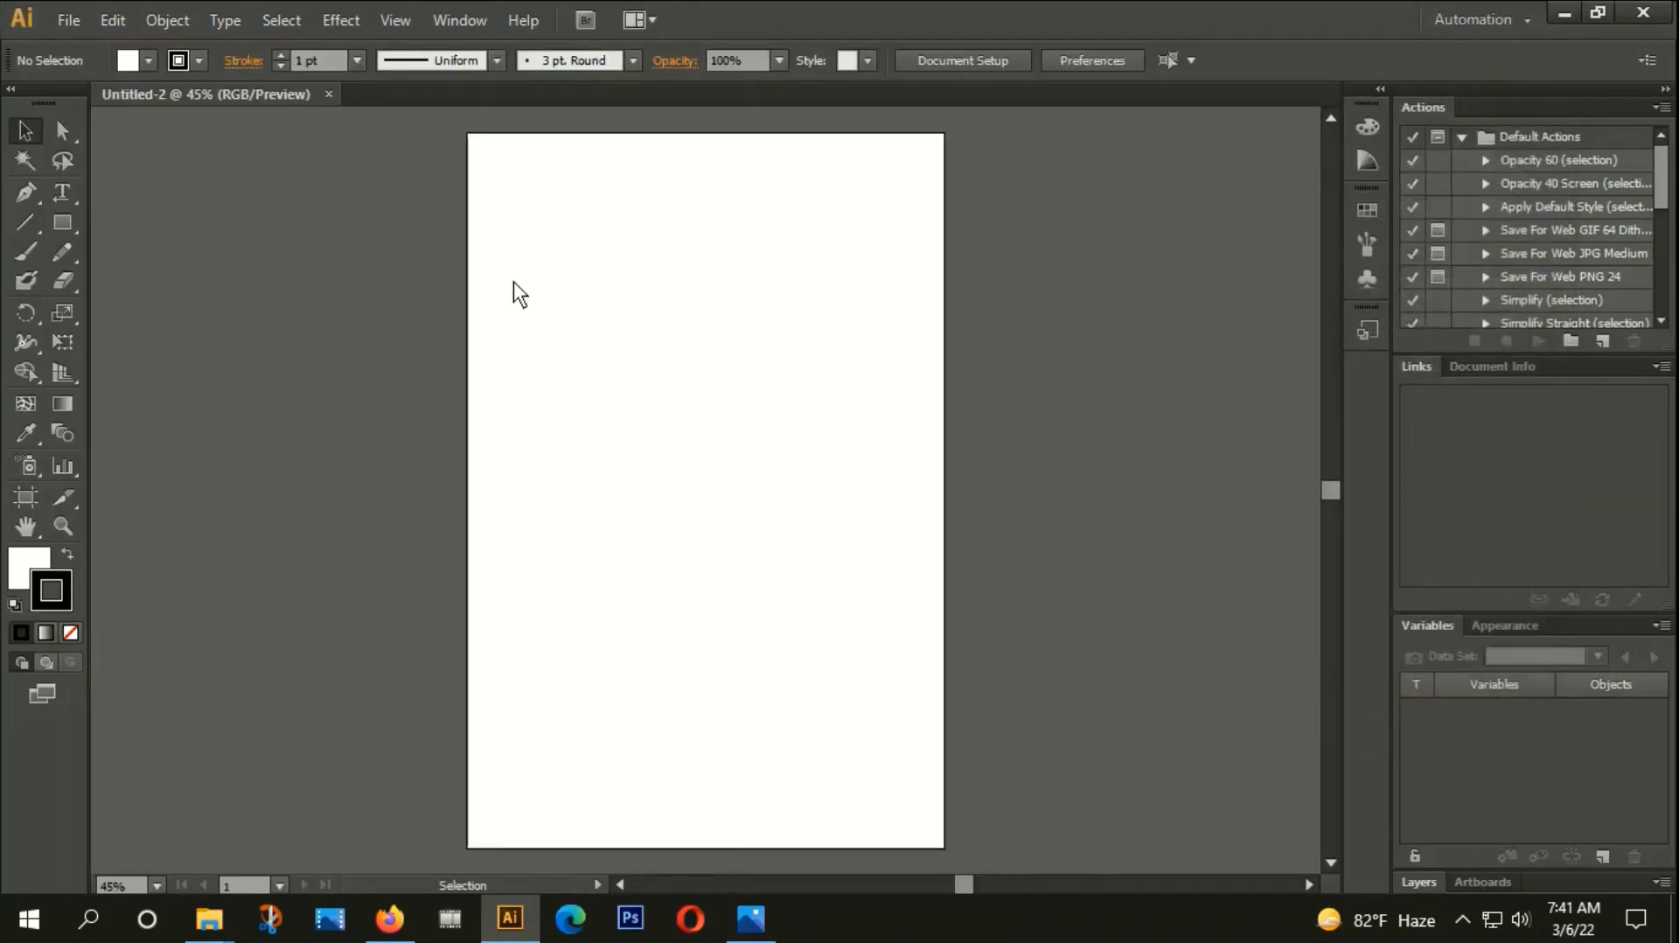
Place the Untitled-1 reference image and move it left of the artboard.
click(54, 21)
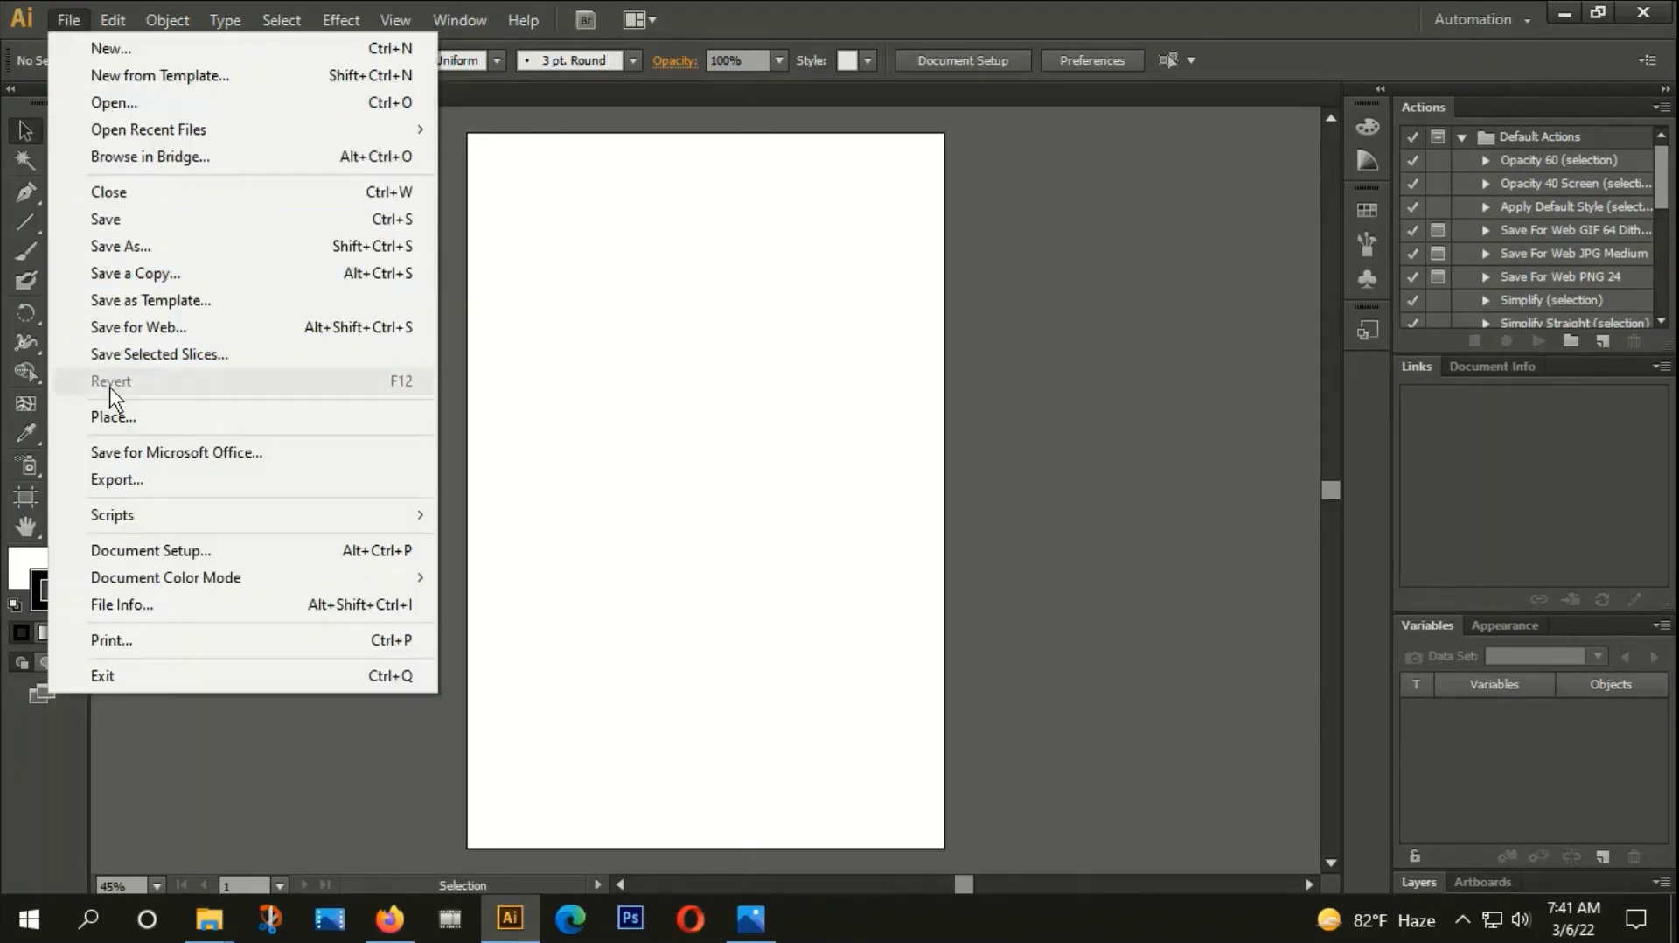
click(108, 416)
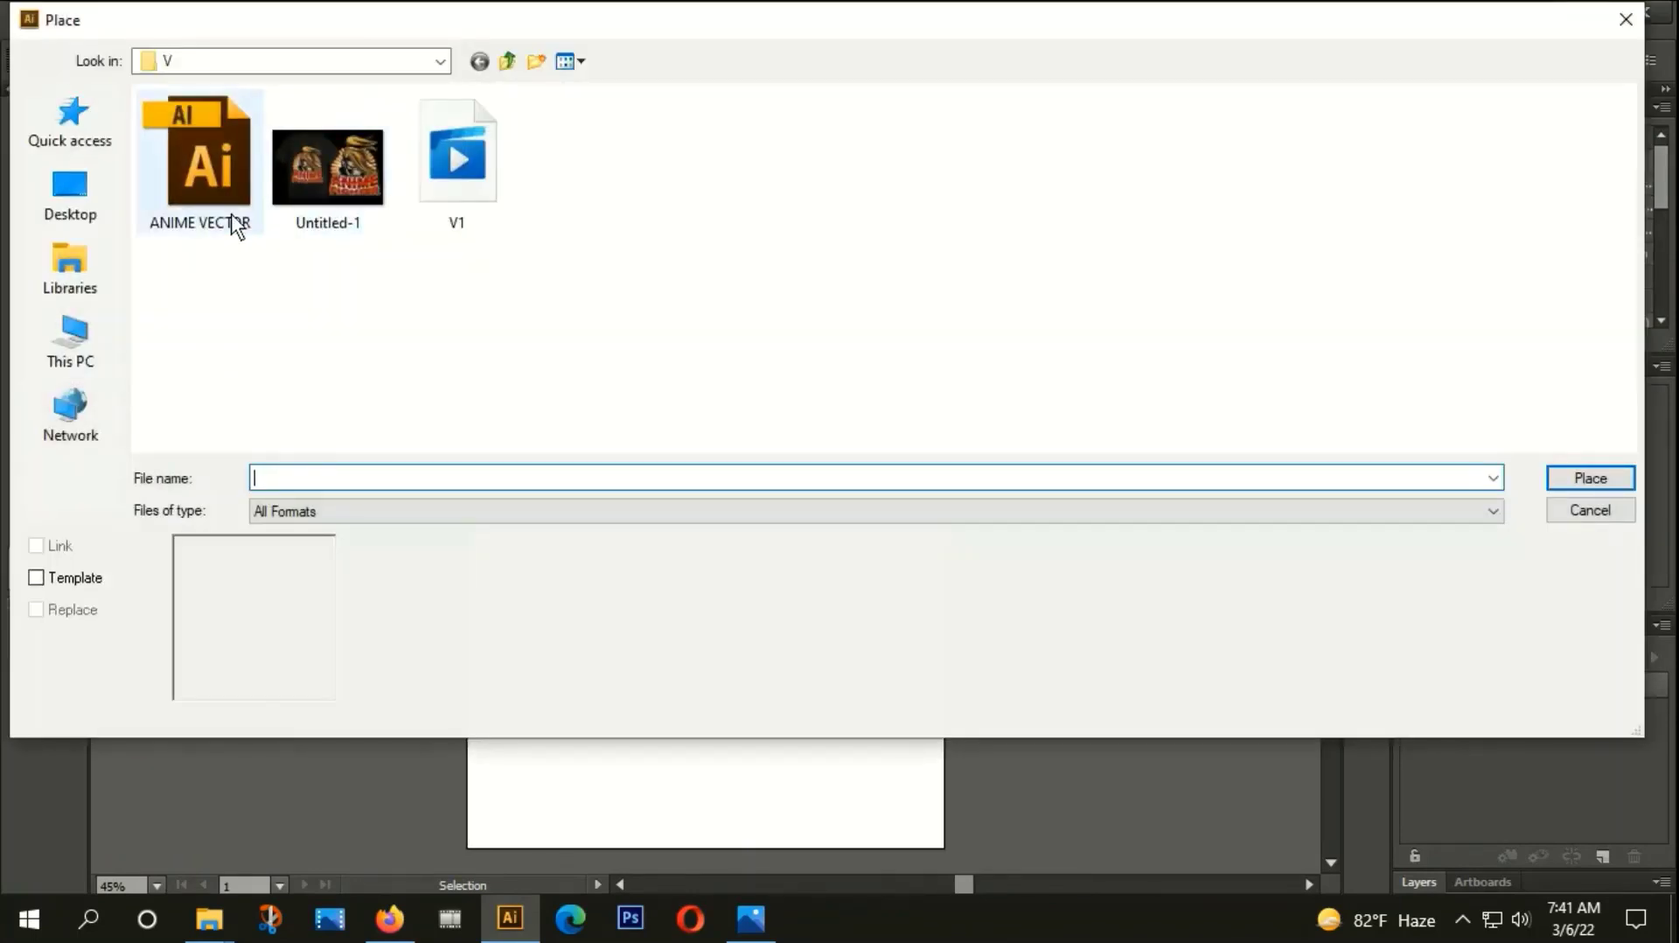
double_click(333, 175)
mouse_move(705, 505)
mouse_down()
mouse_move(437, 414)
mouse_move(288, 391)
mouse_up()
click(333, 547)
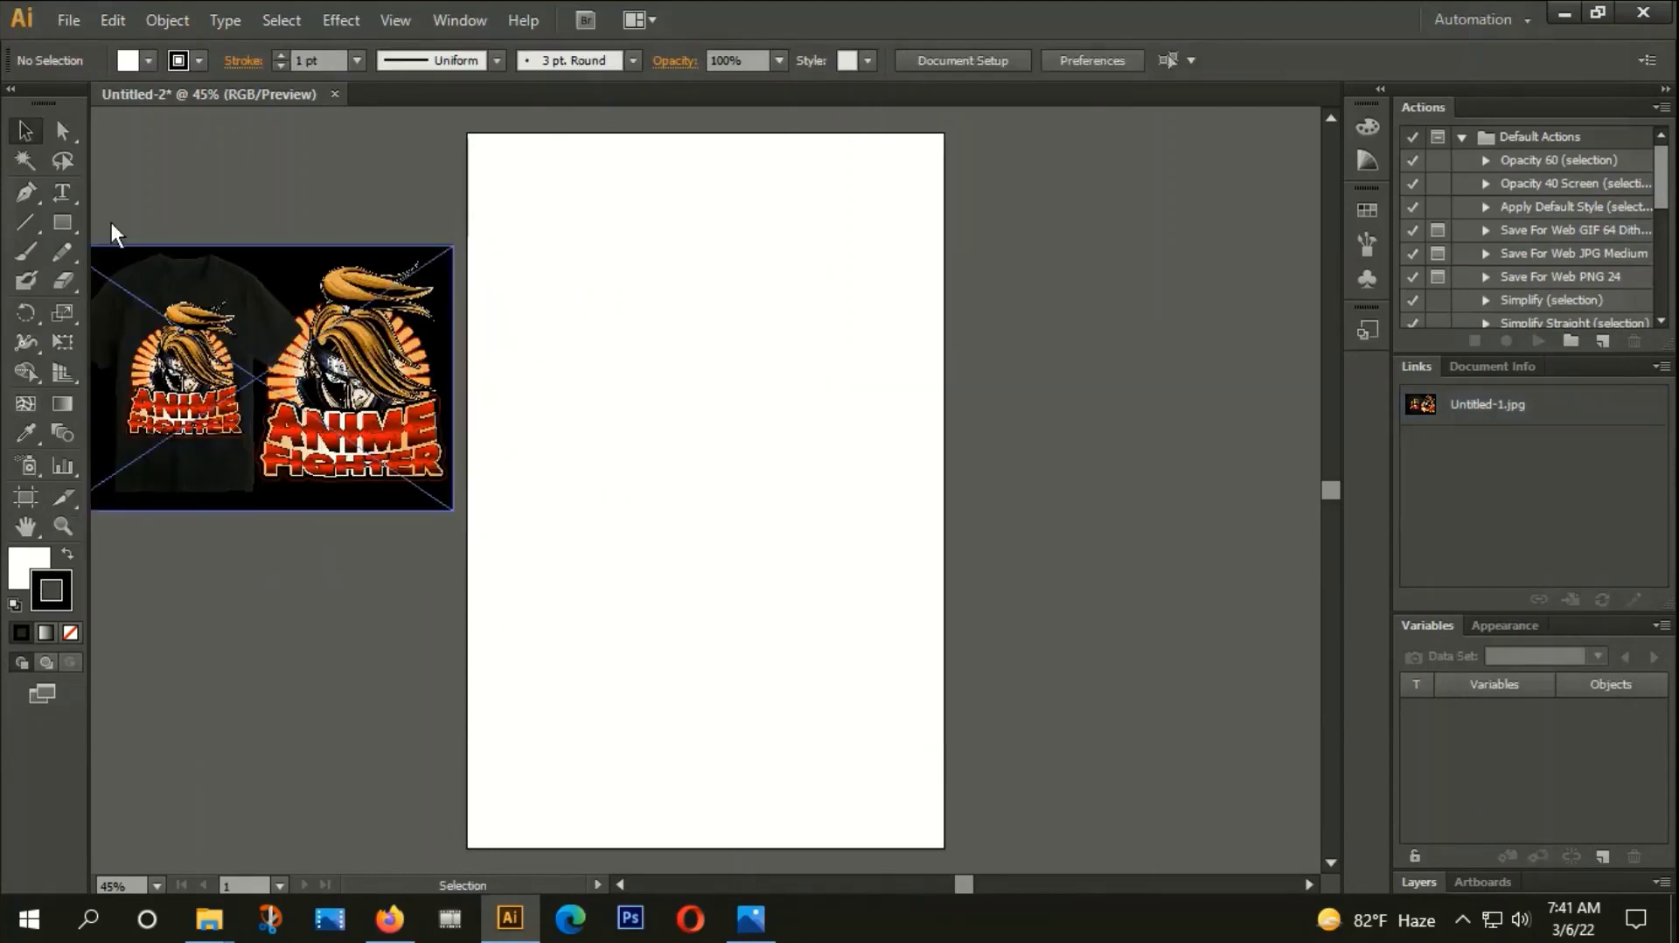
Draw a black rectangle with no stroke covering the whole artboard.
click(62, 223)
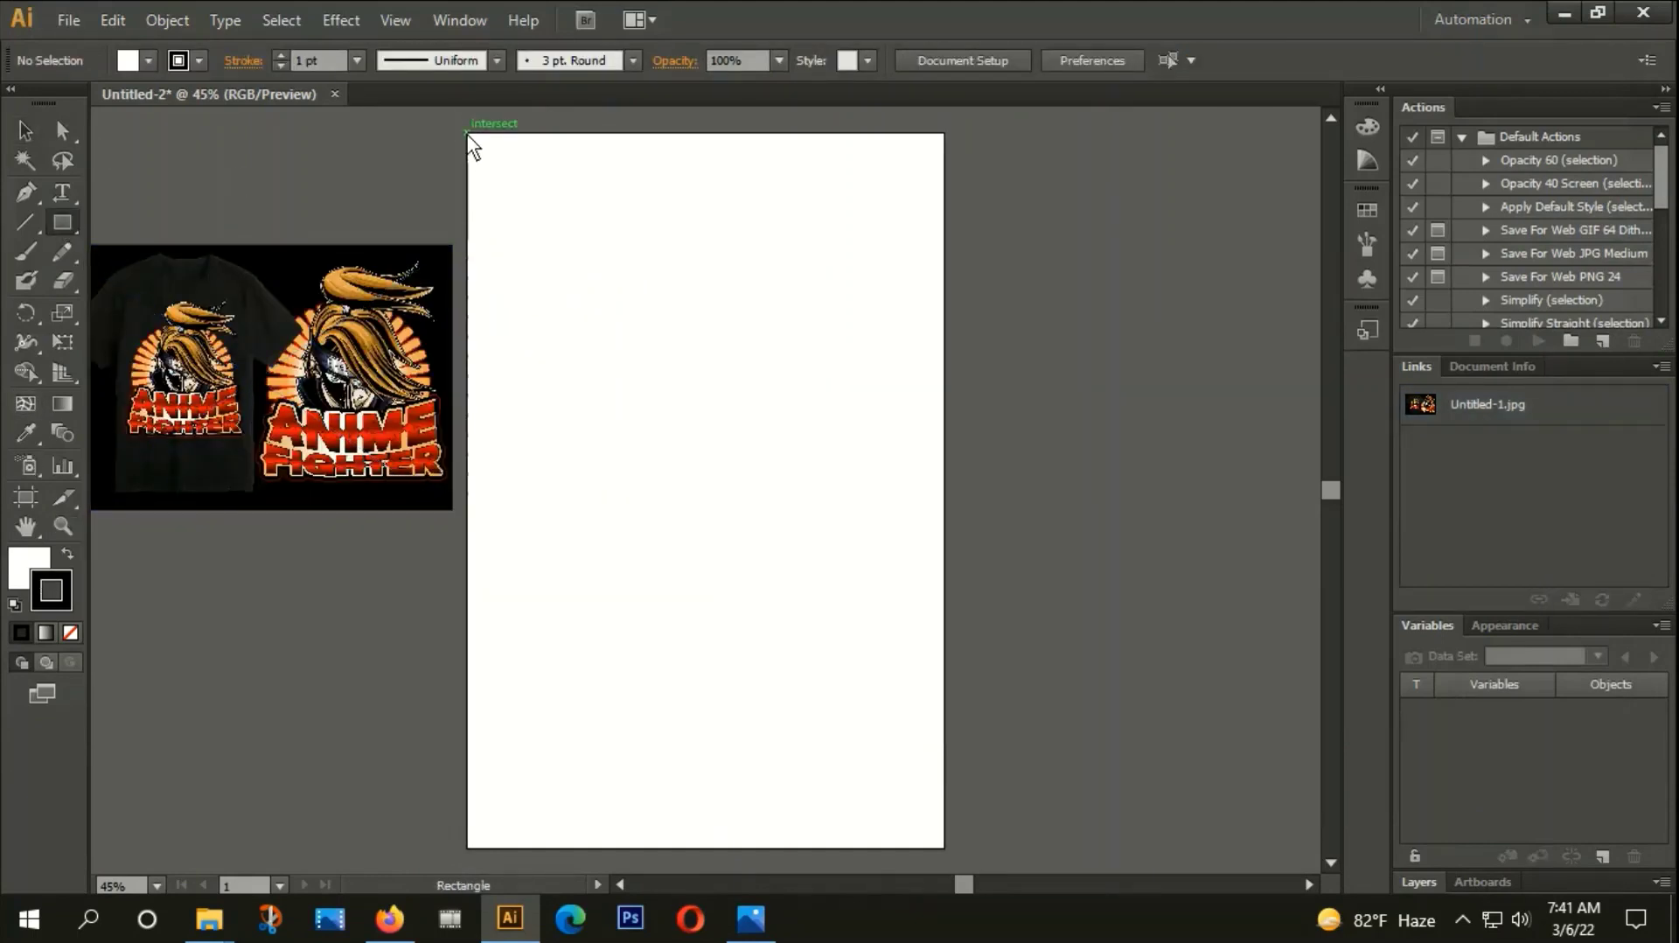
drag(473, 137, 943, 573)
click(68, 554)
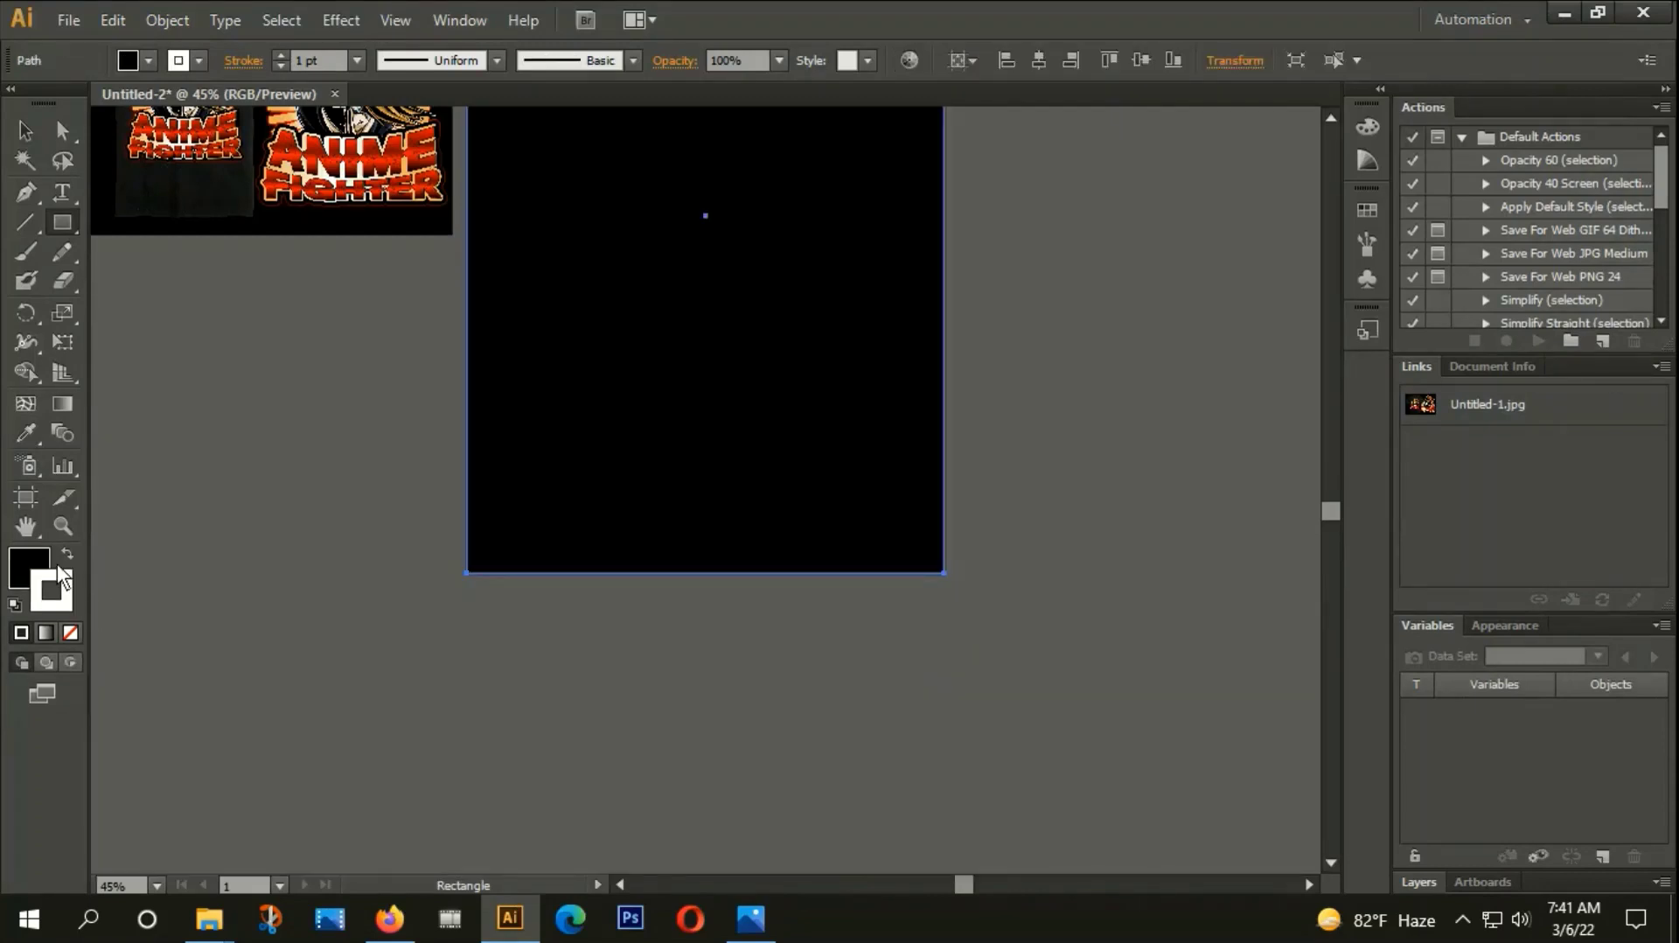
click(71, 632)
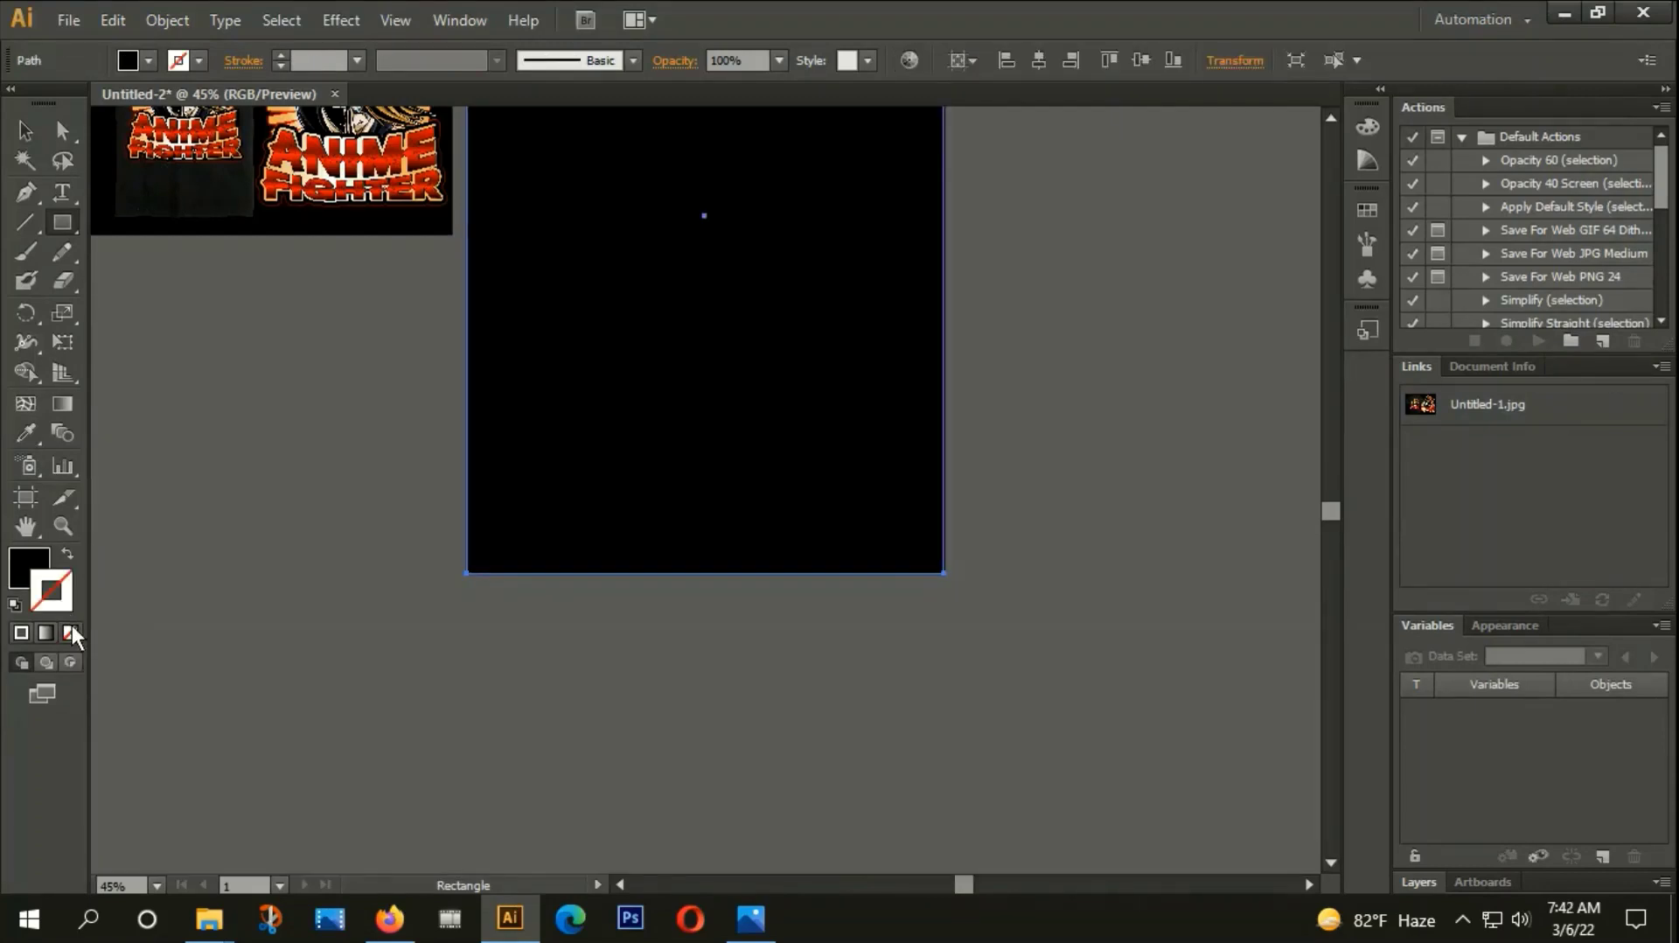
key(ctrl+shift+a)
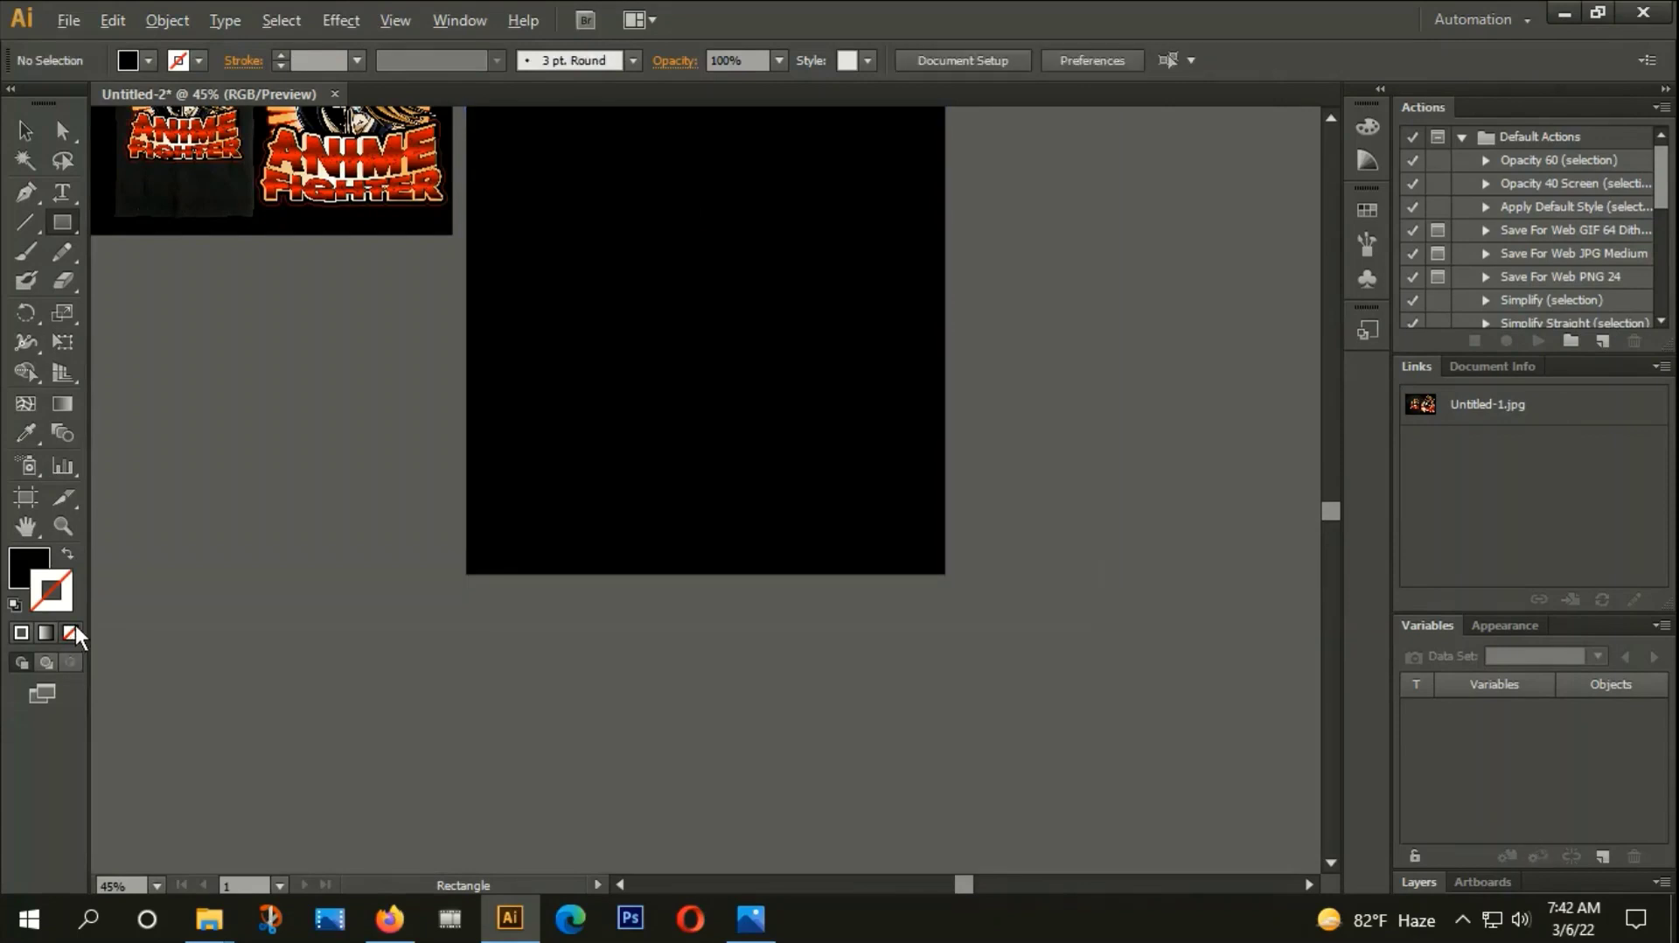
scroll(128, 464, down, 2)
drag(423, 513, 456, 594)
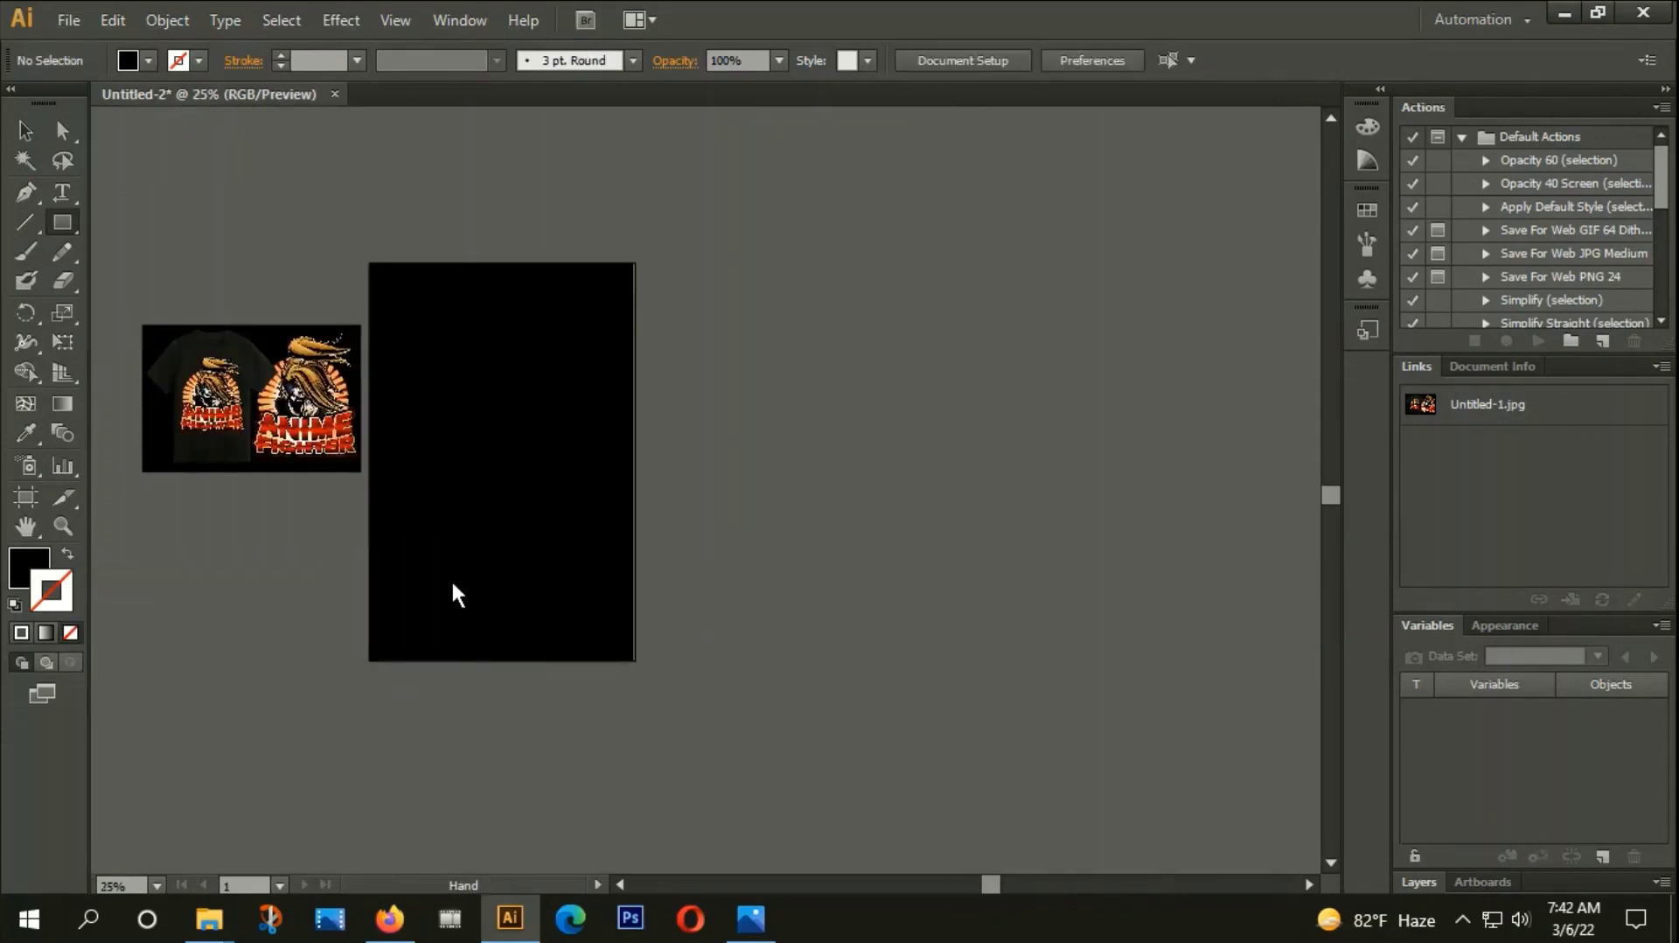
scroll(473, 494, up, 1)
click(68, 19)
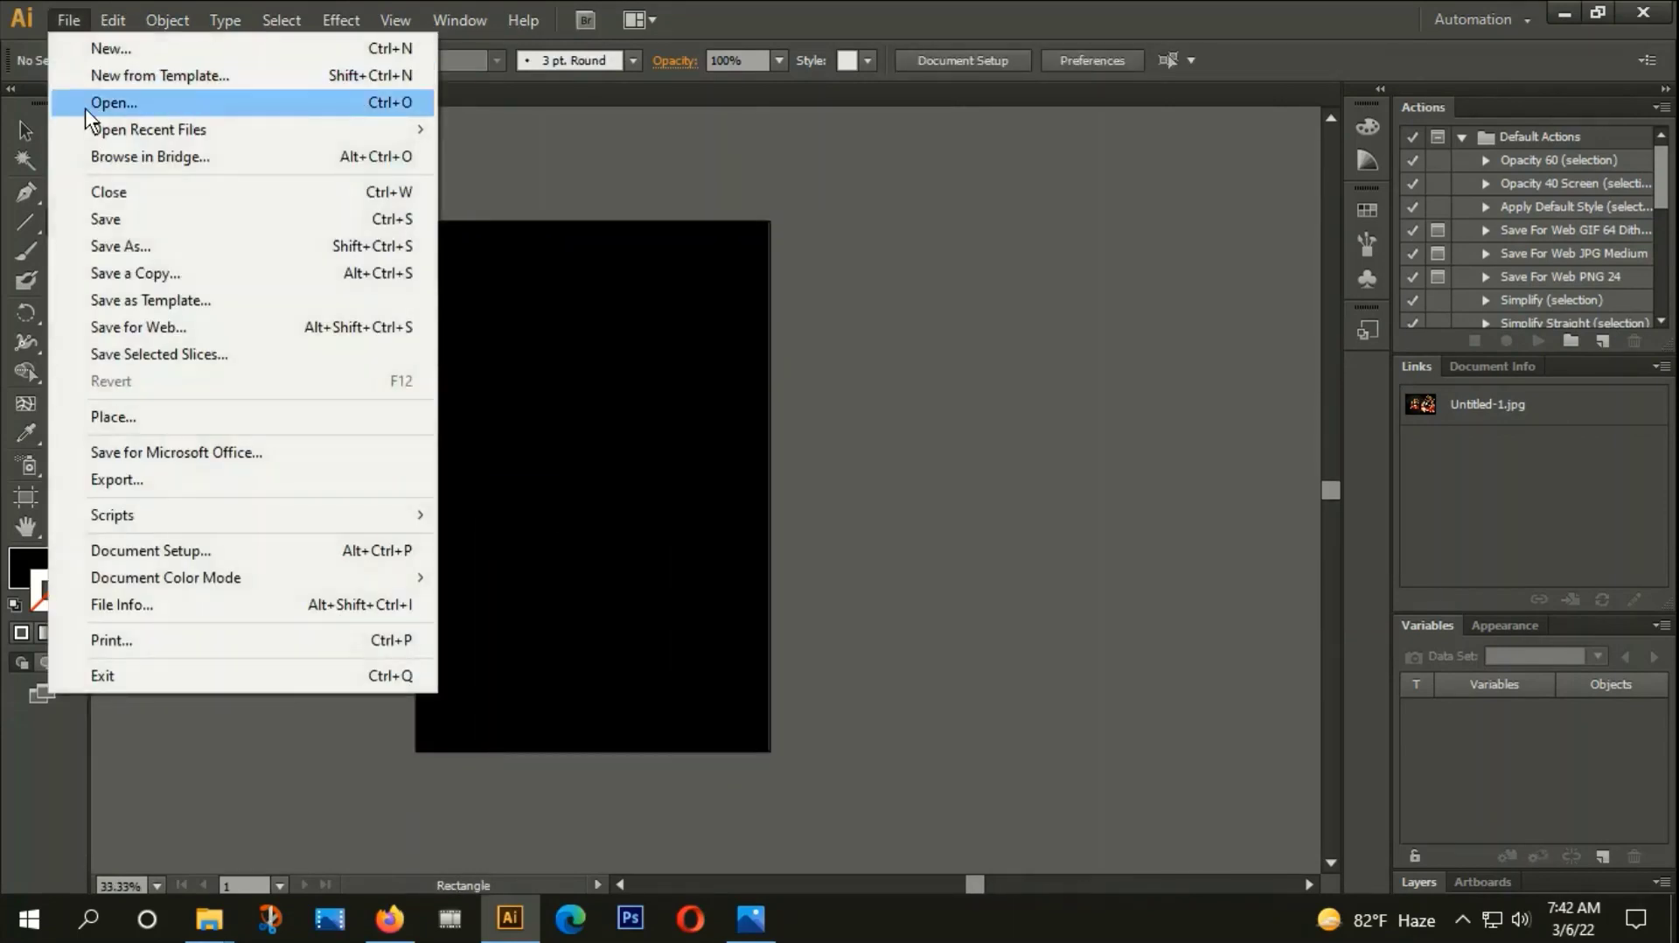
Copy the artwork from the ANIME VECTOR file and paste it beside the artboard in Untitled-2.
click(86, 108)
click(224, 176)
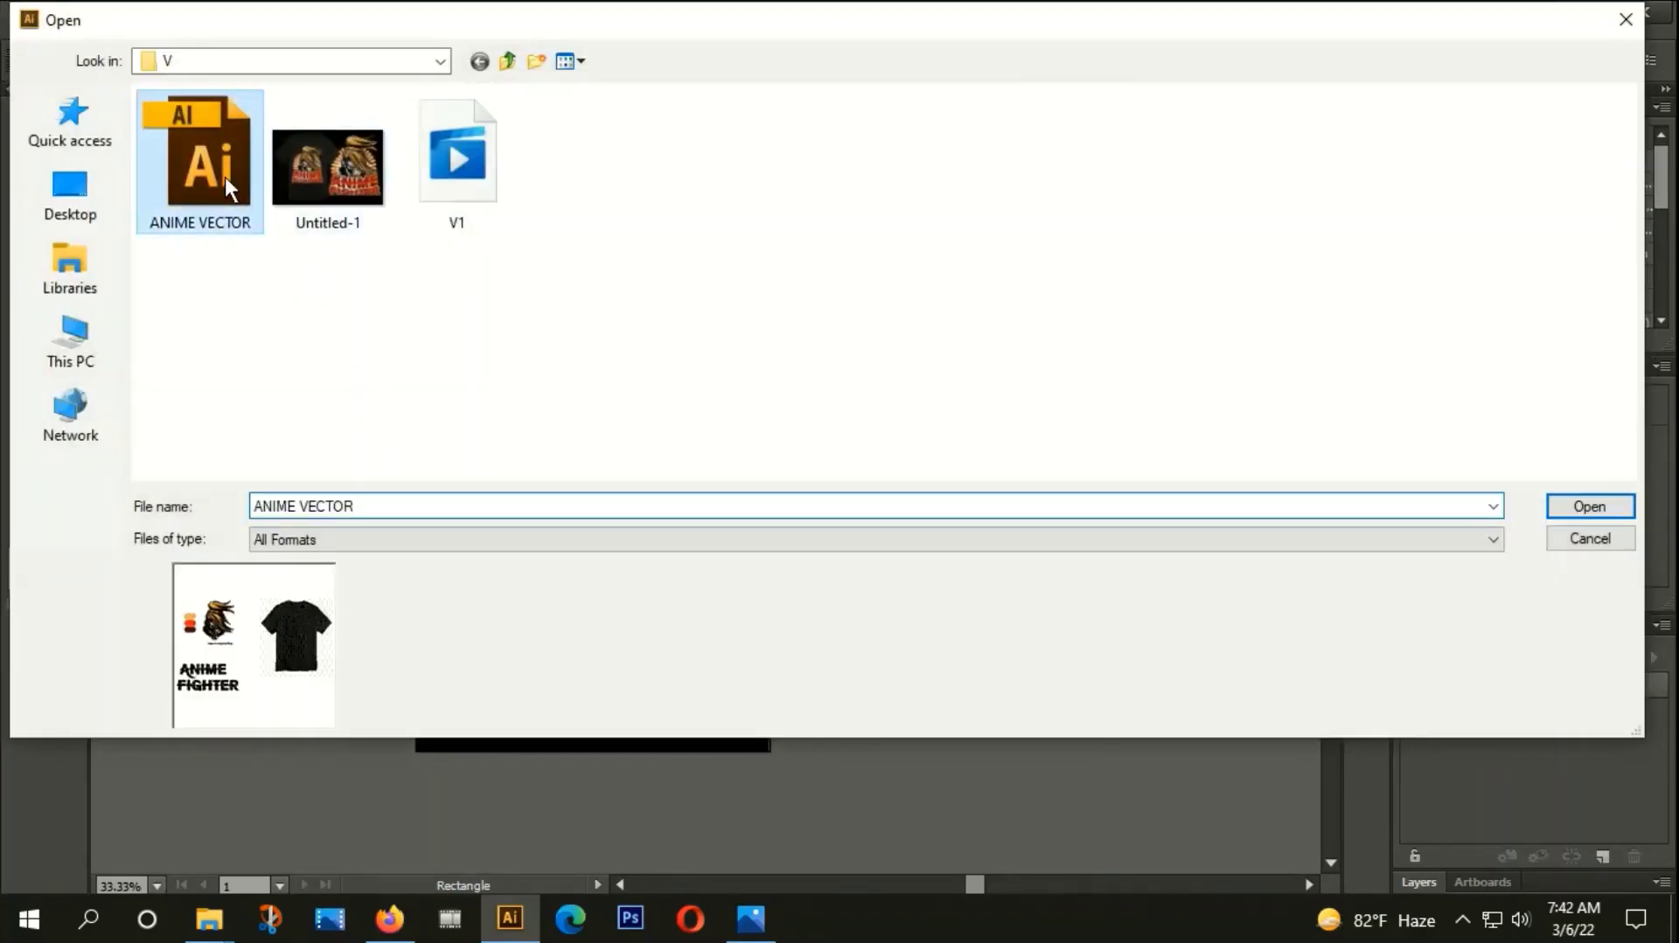
double_click(224, 177)
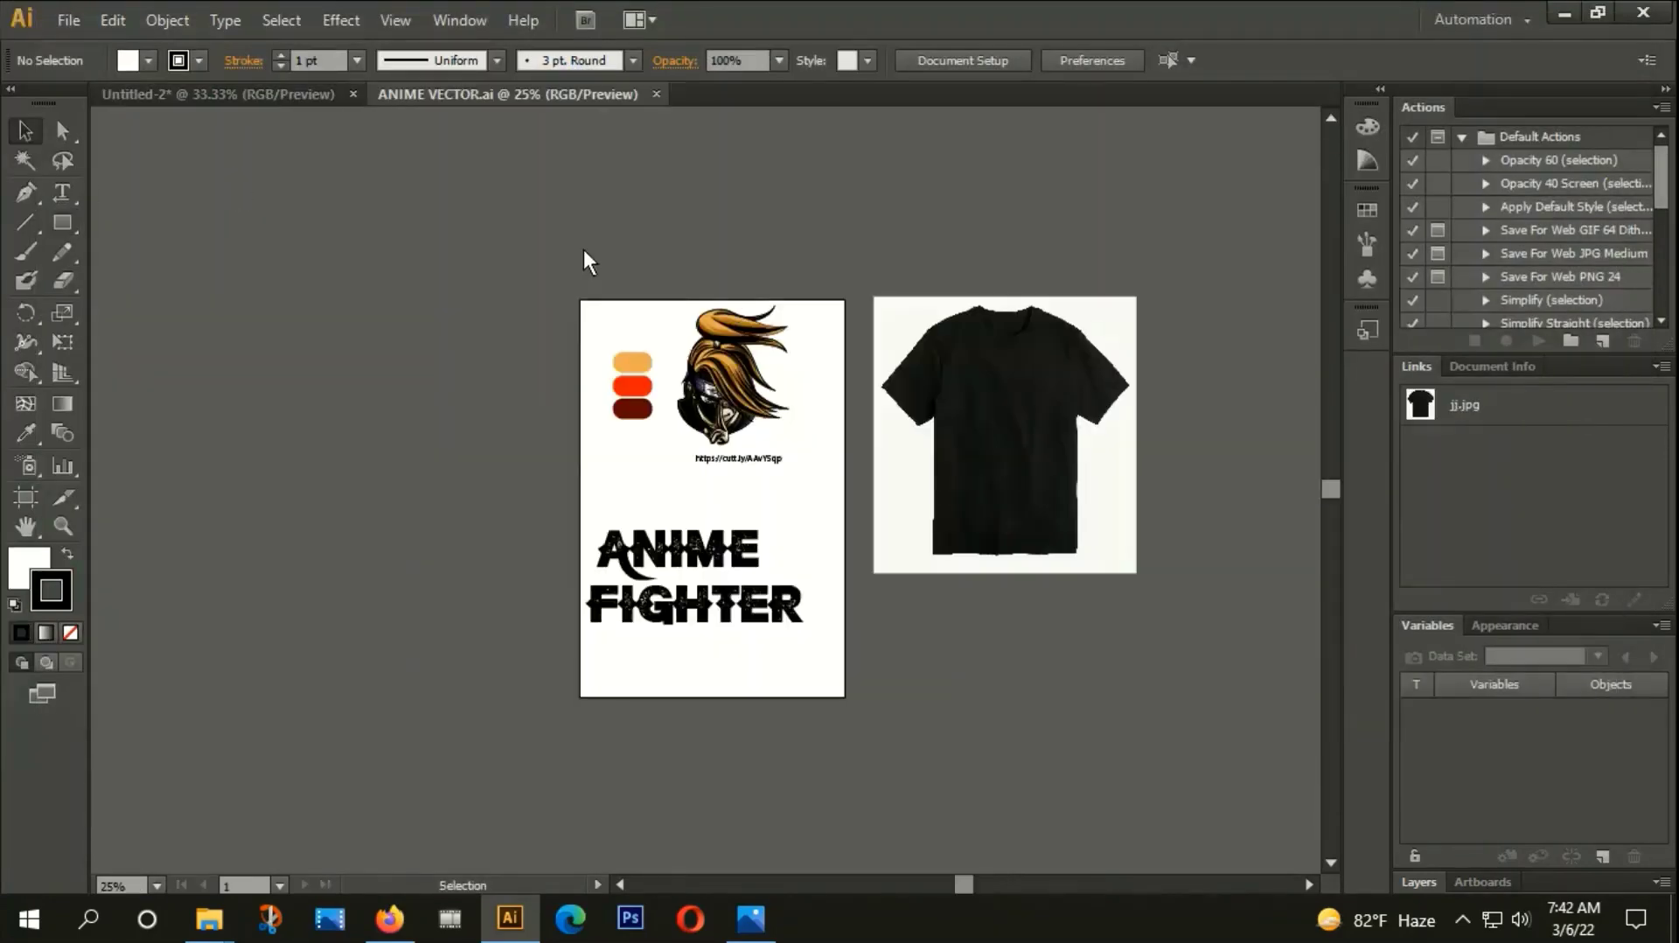
drag(587, 260, 832, 711)
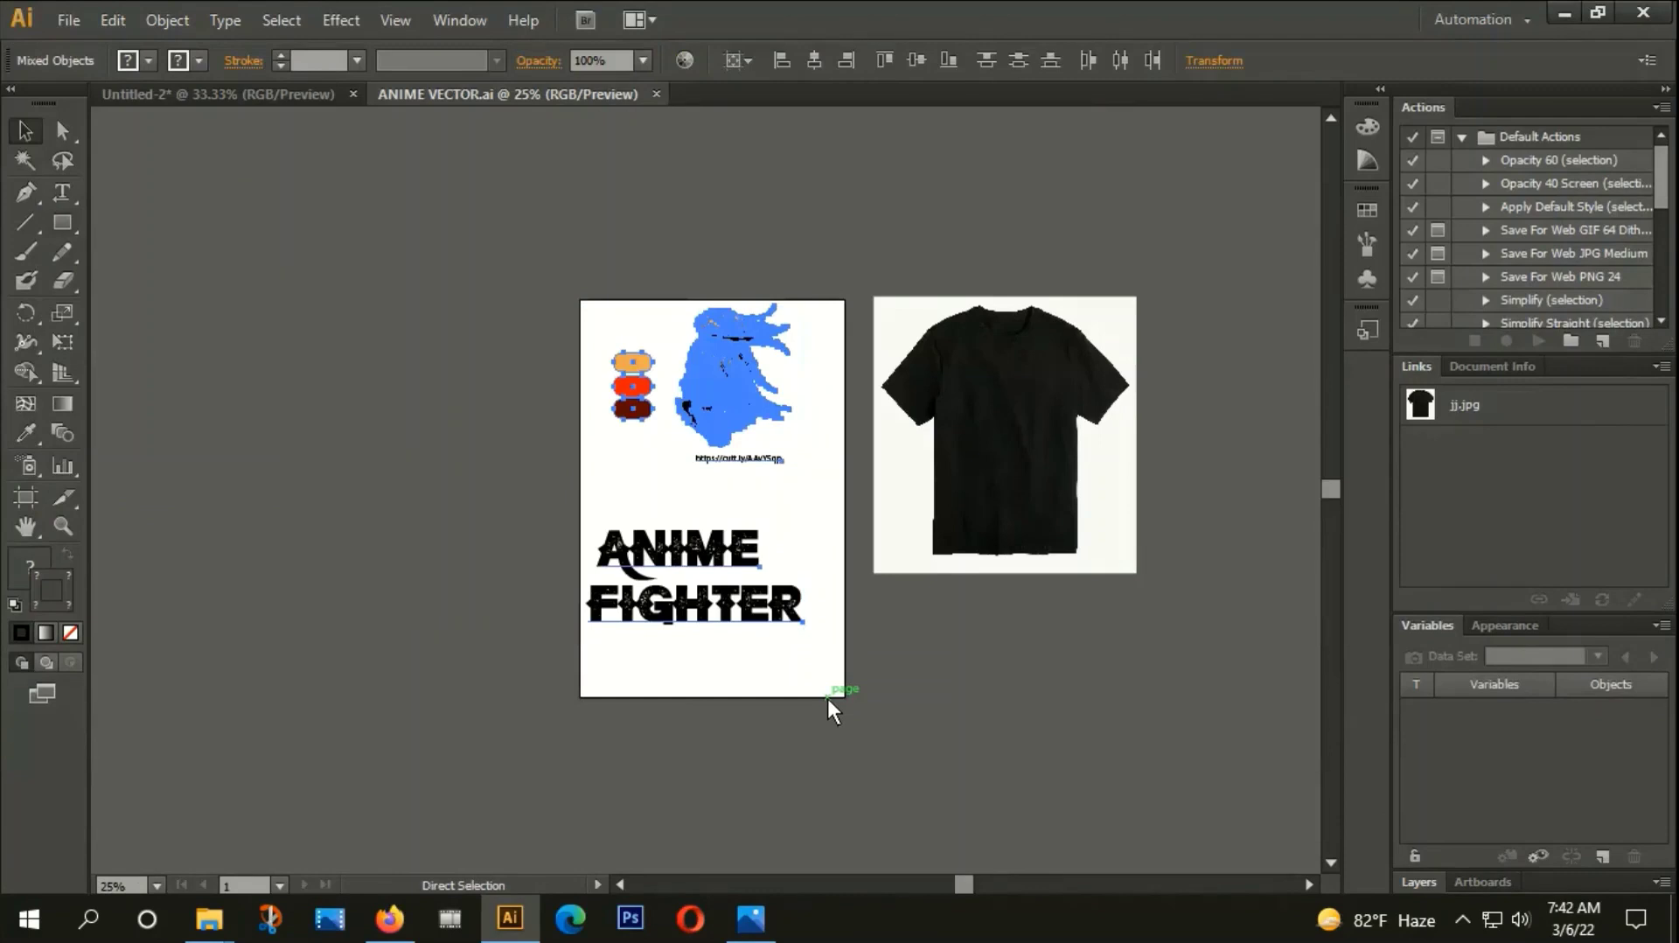
click(294, 96)
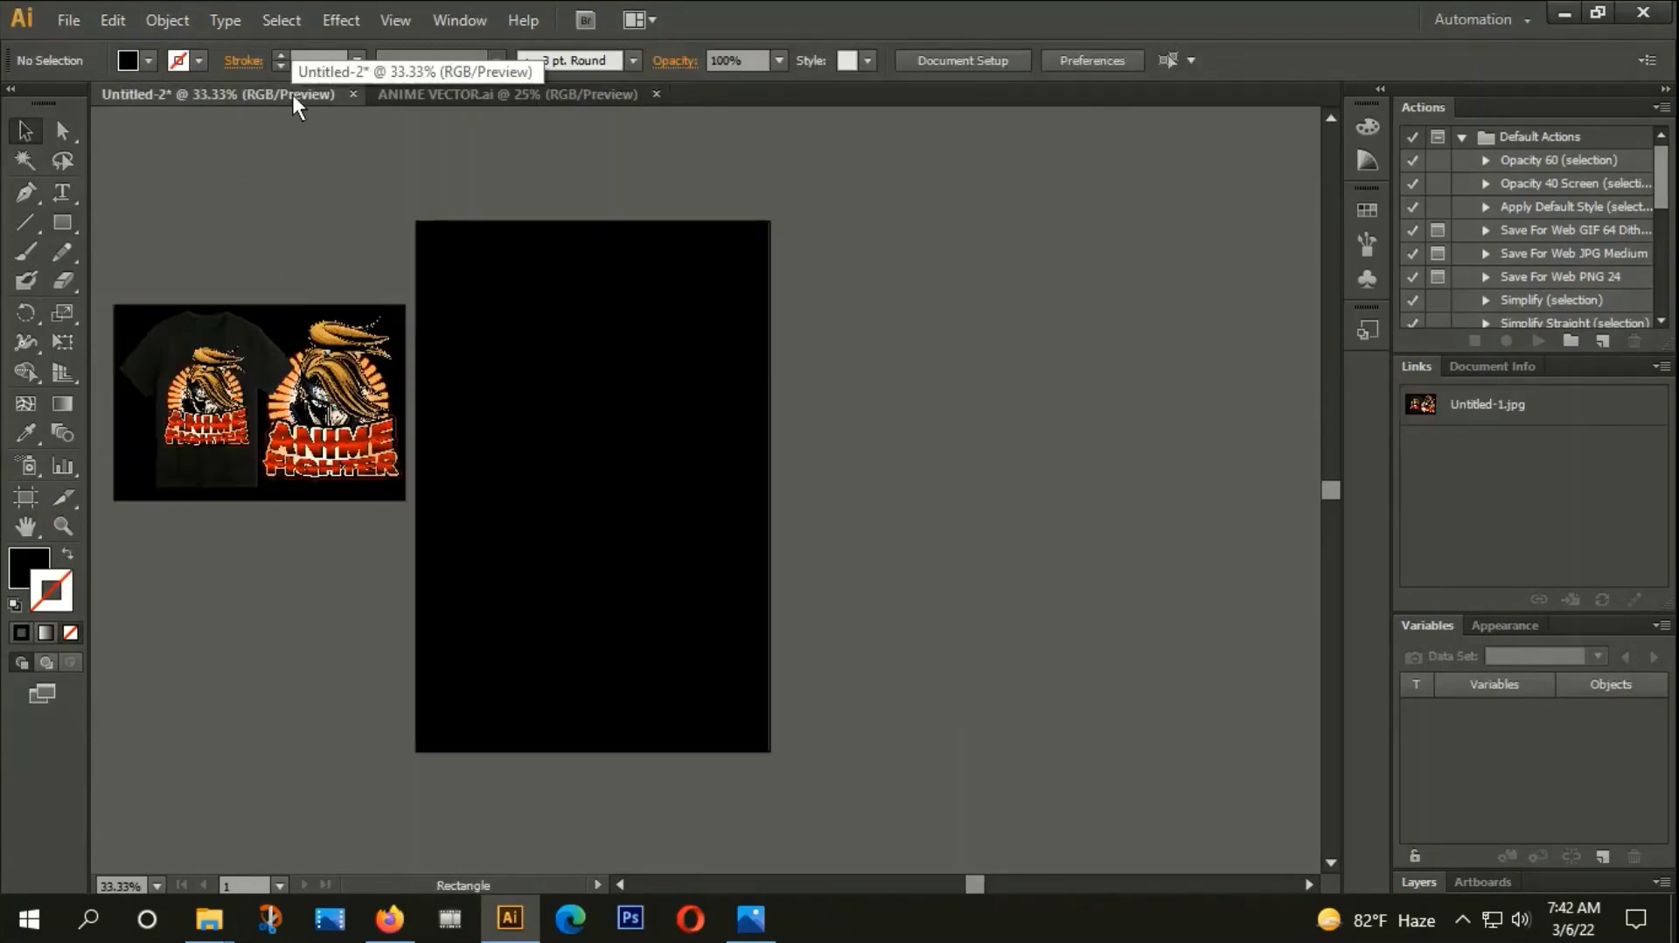
key(ctrl+v)
drag(780, 404, 1056, 350)
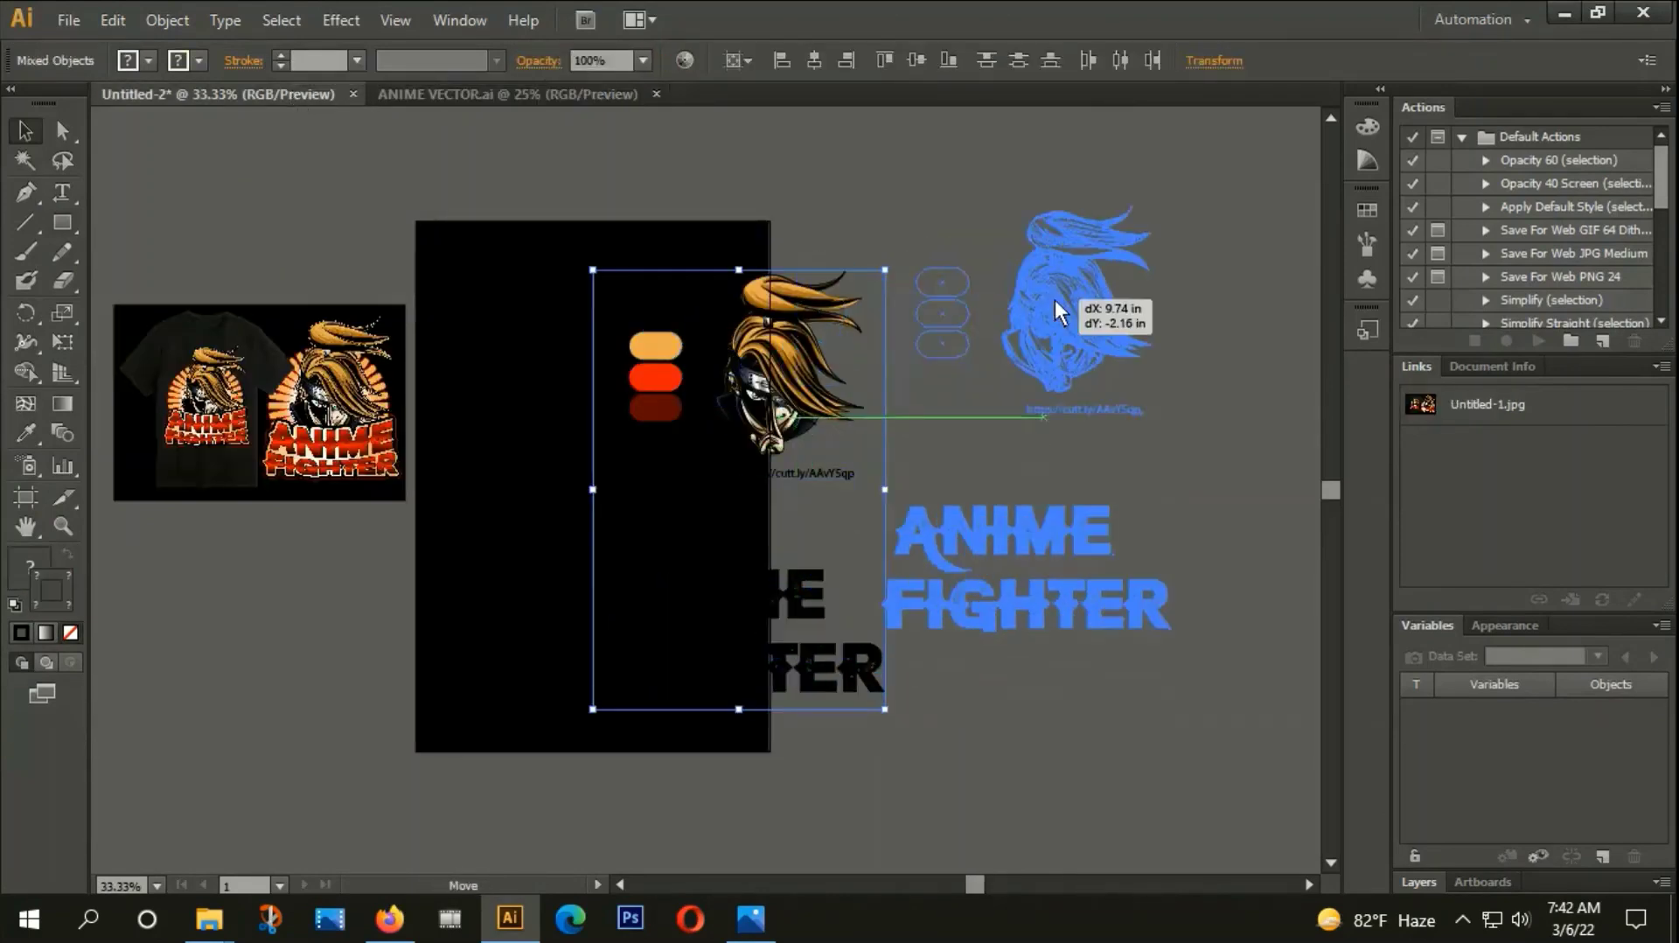
click(1018, 724)
Move the ANIME FIGHTER text up and left, then frame the whole layout.
drag(1038, 686, 985, 686)
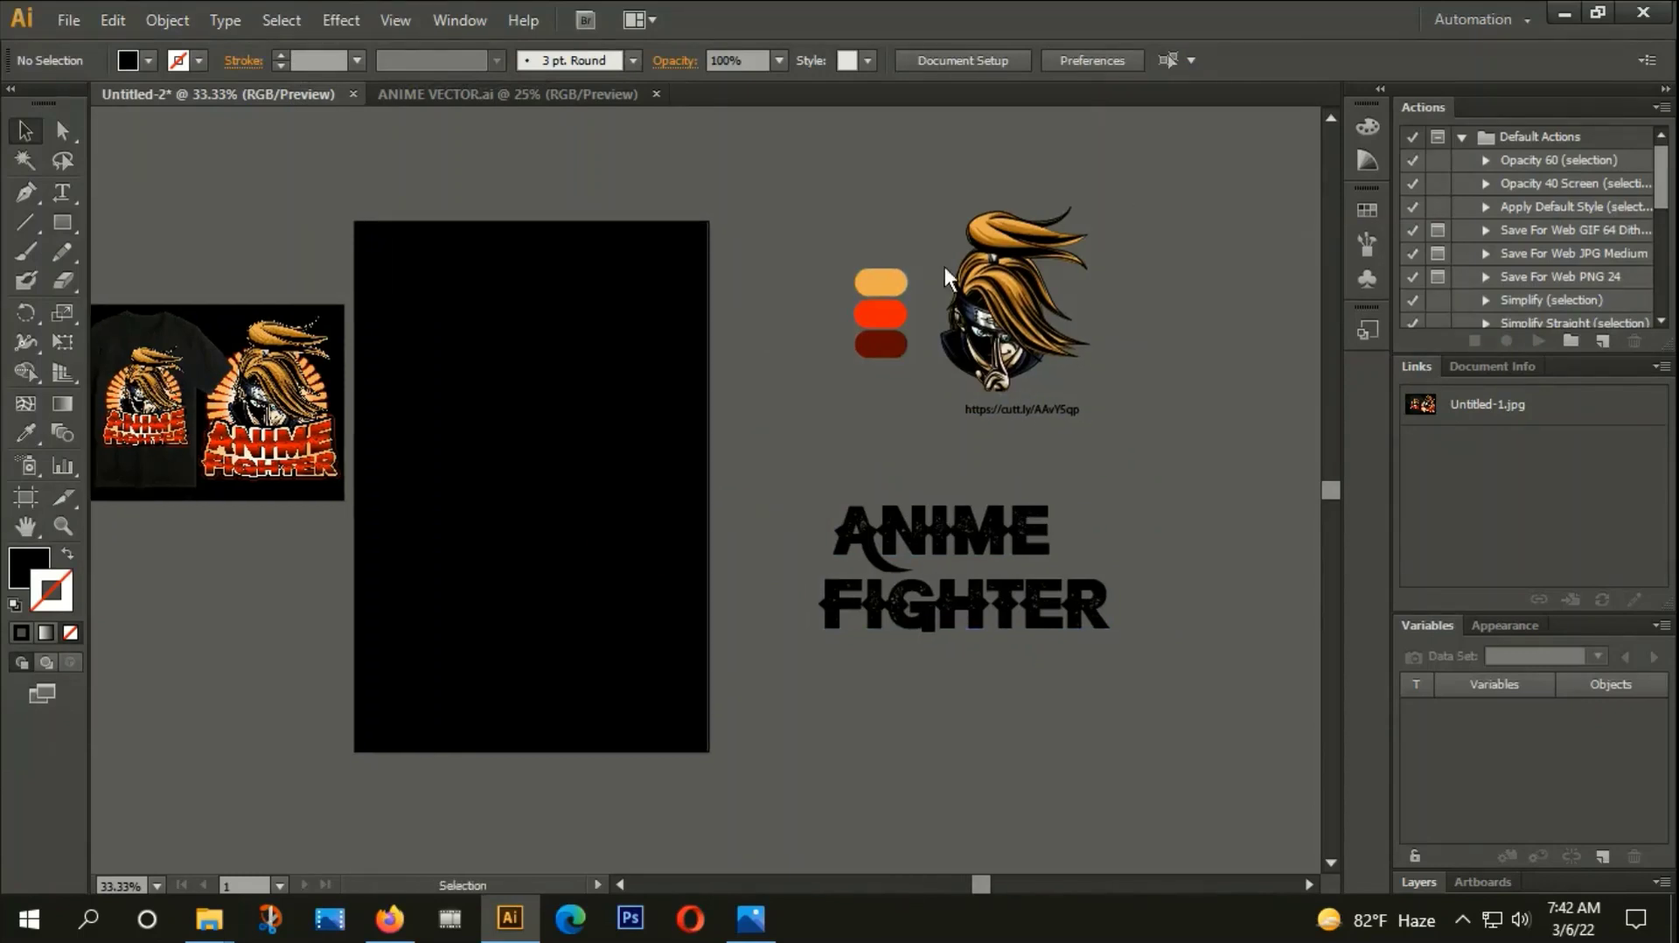
scroll(924, 420, down, 1)
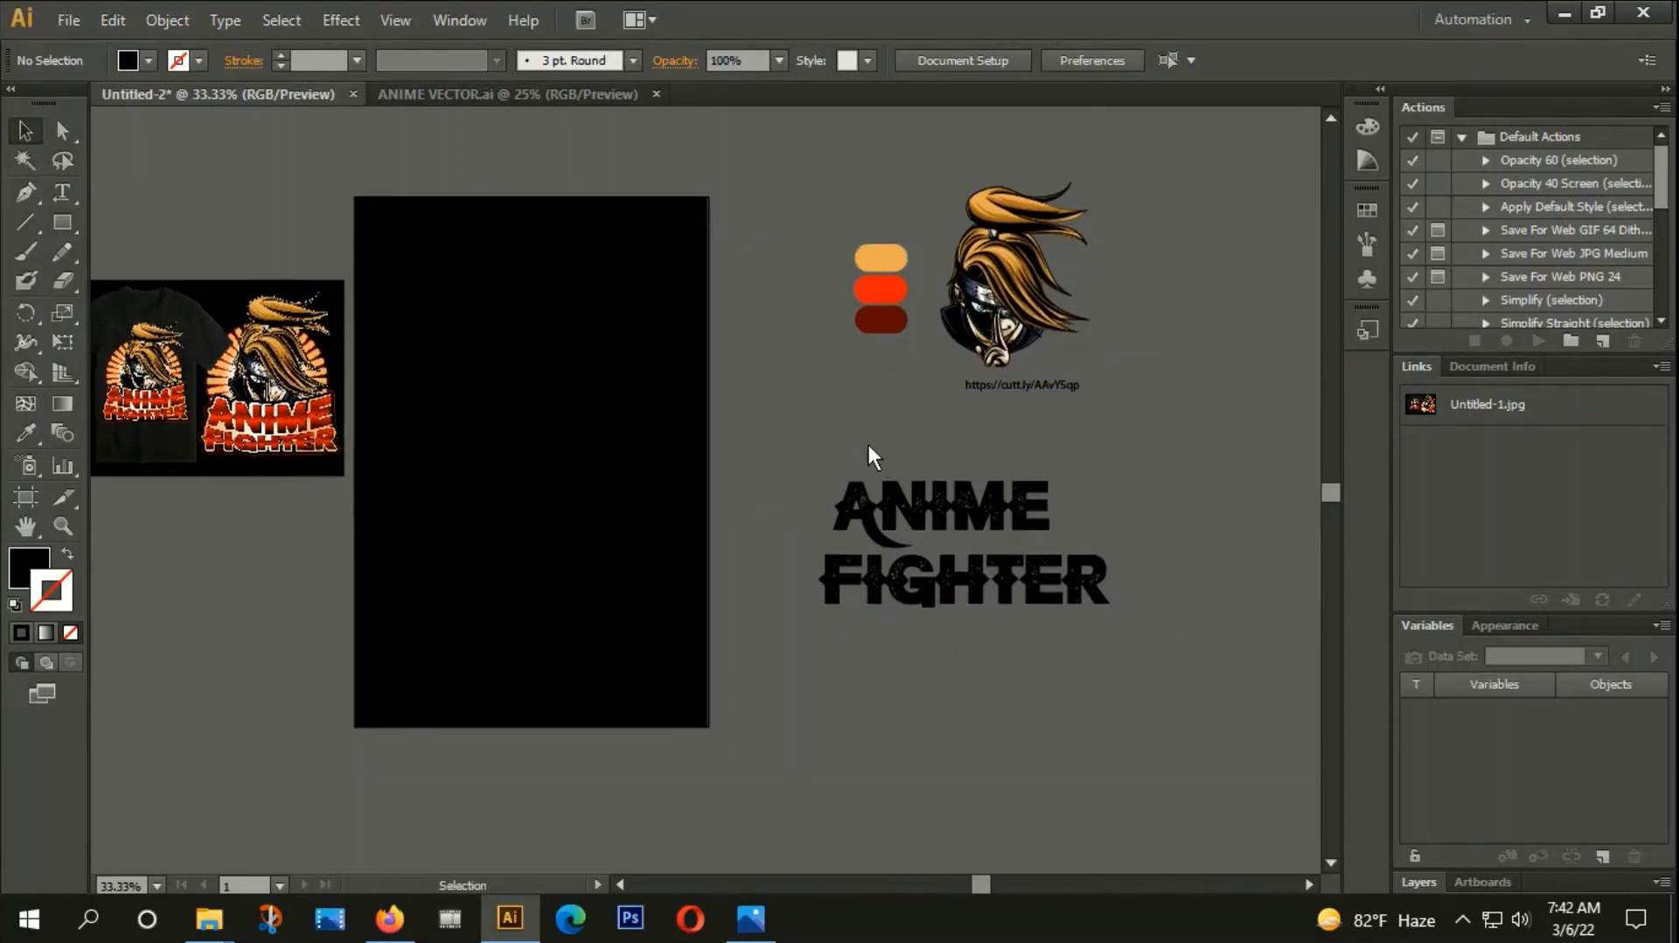
drag(956, 608, 871, 546)
key(ctrl+plus)
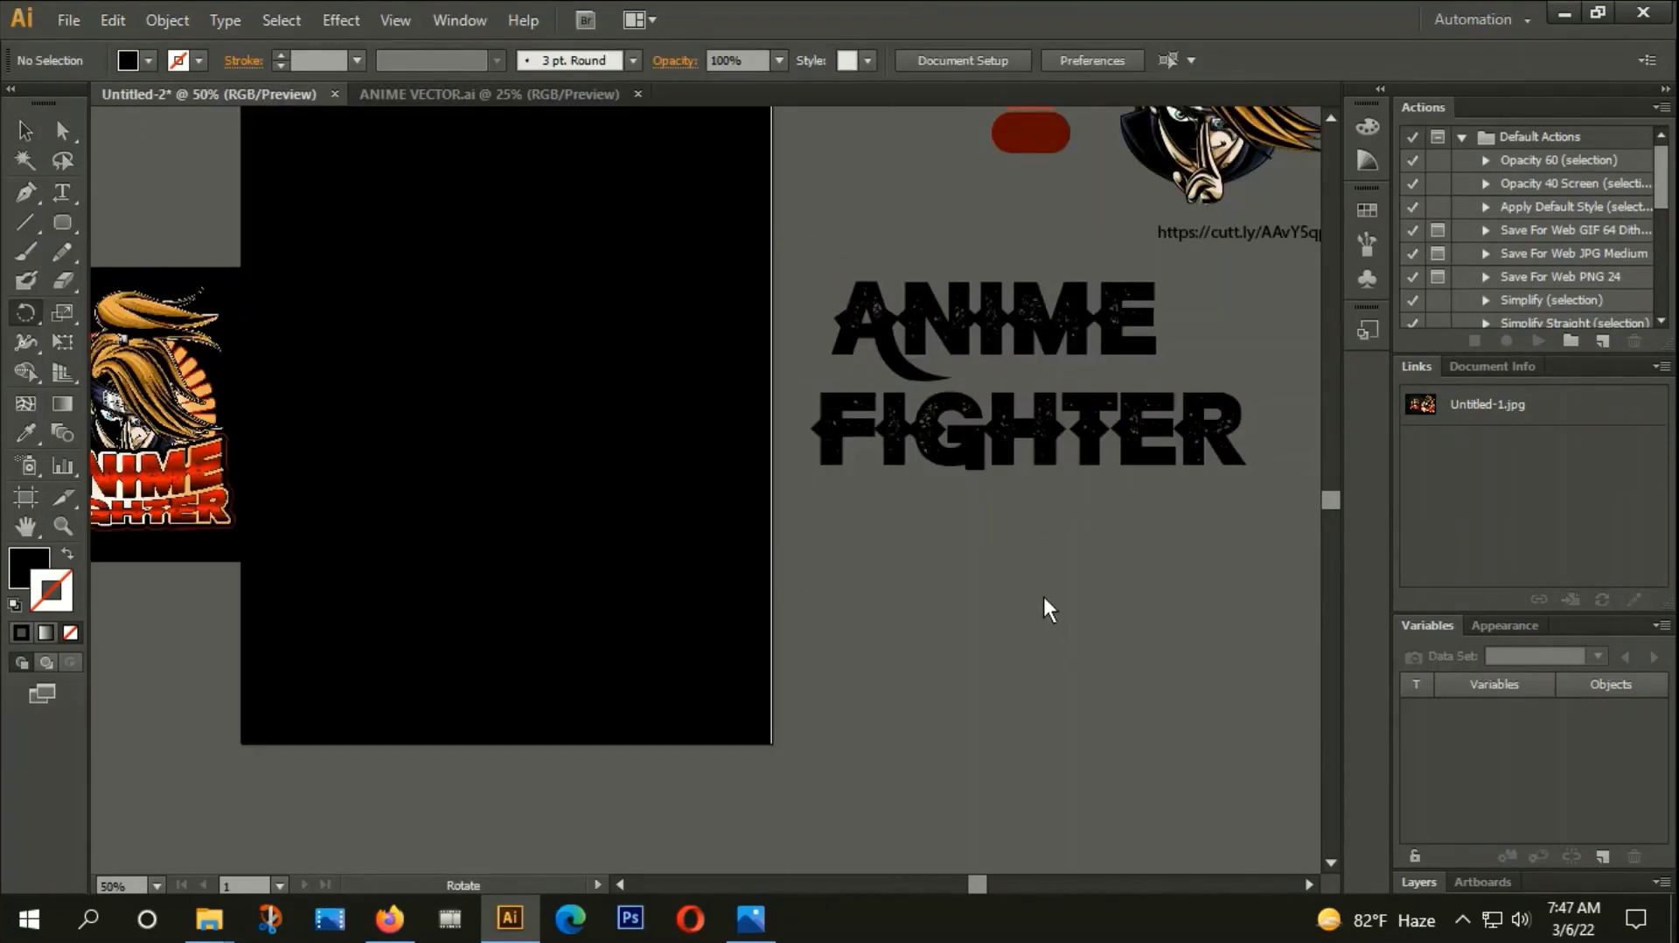
alt+scroll(1038, 577, down, 2)
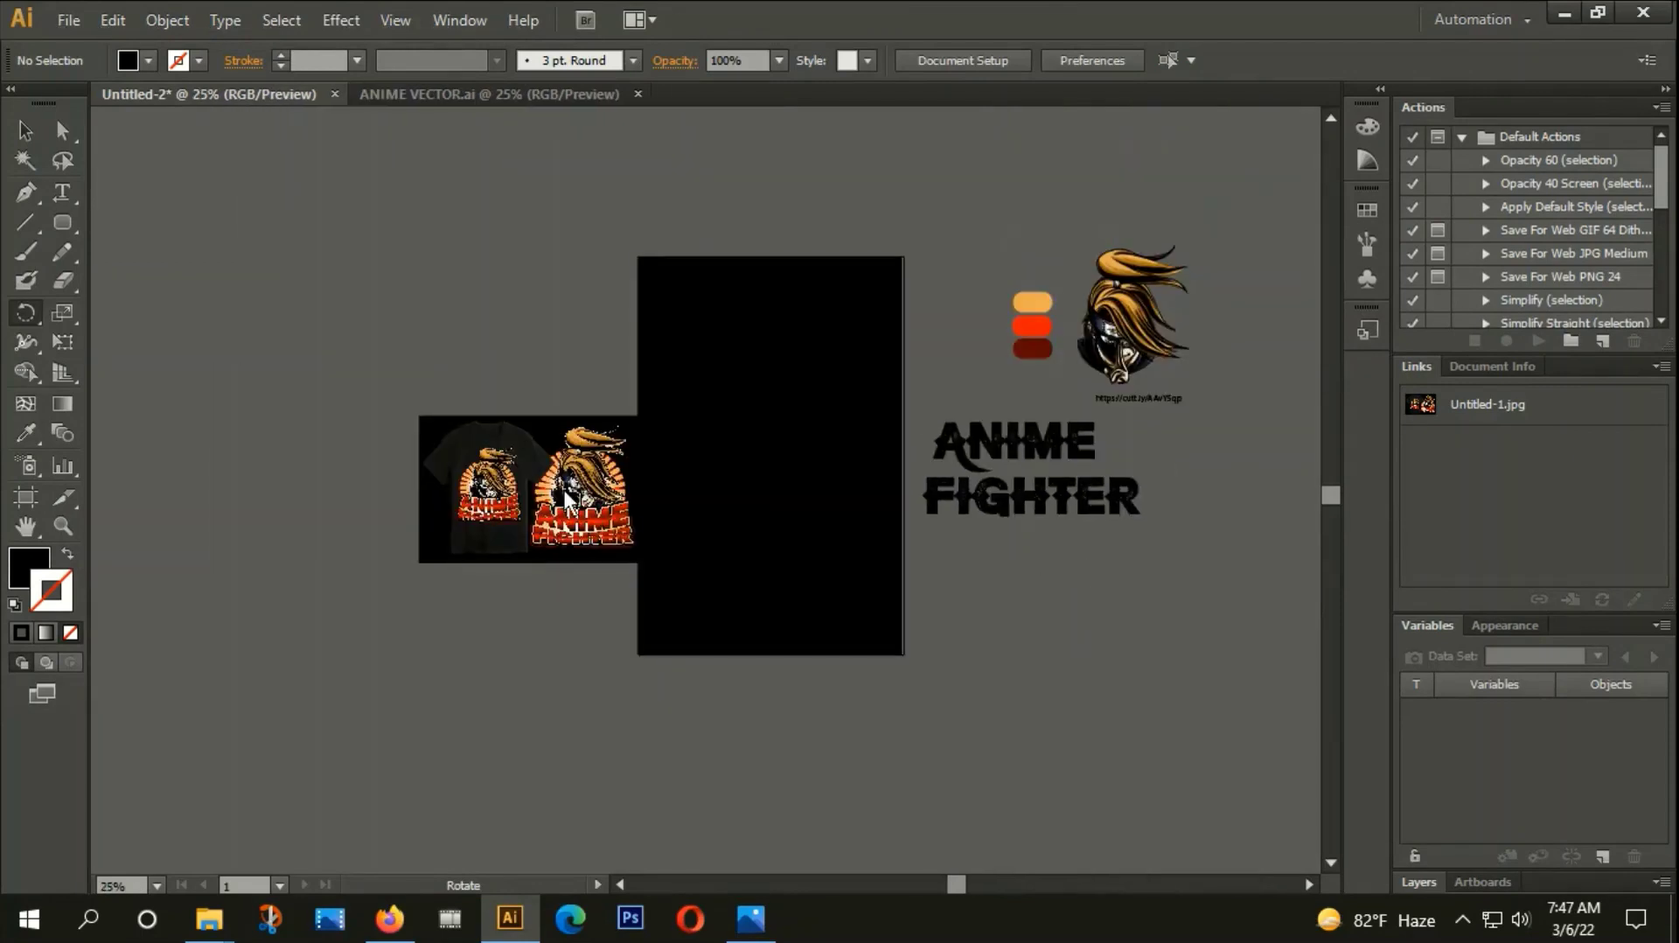
scroll(759, 406, down, 1)
drag(759, 407, 790, 295)
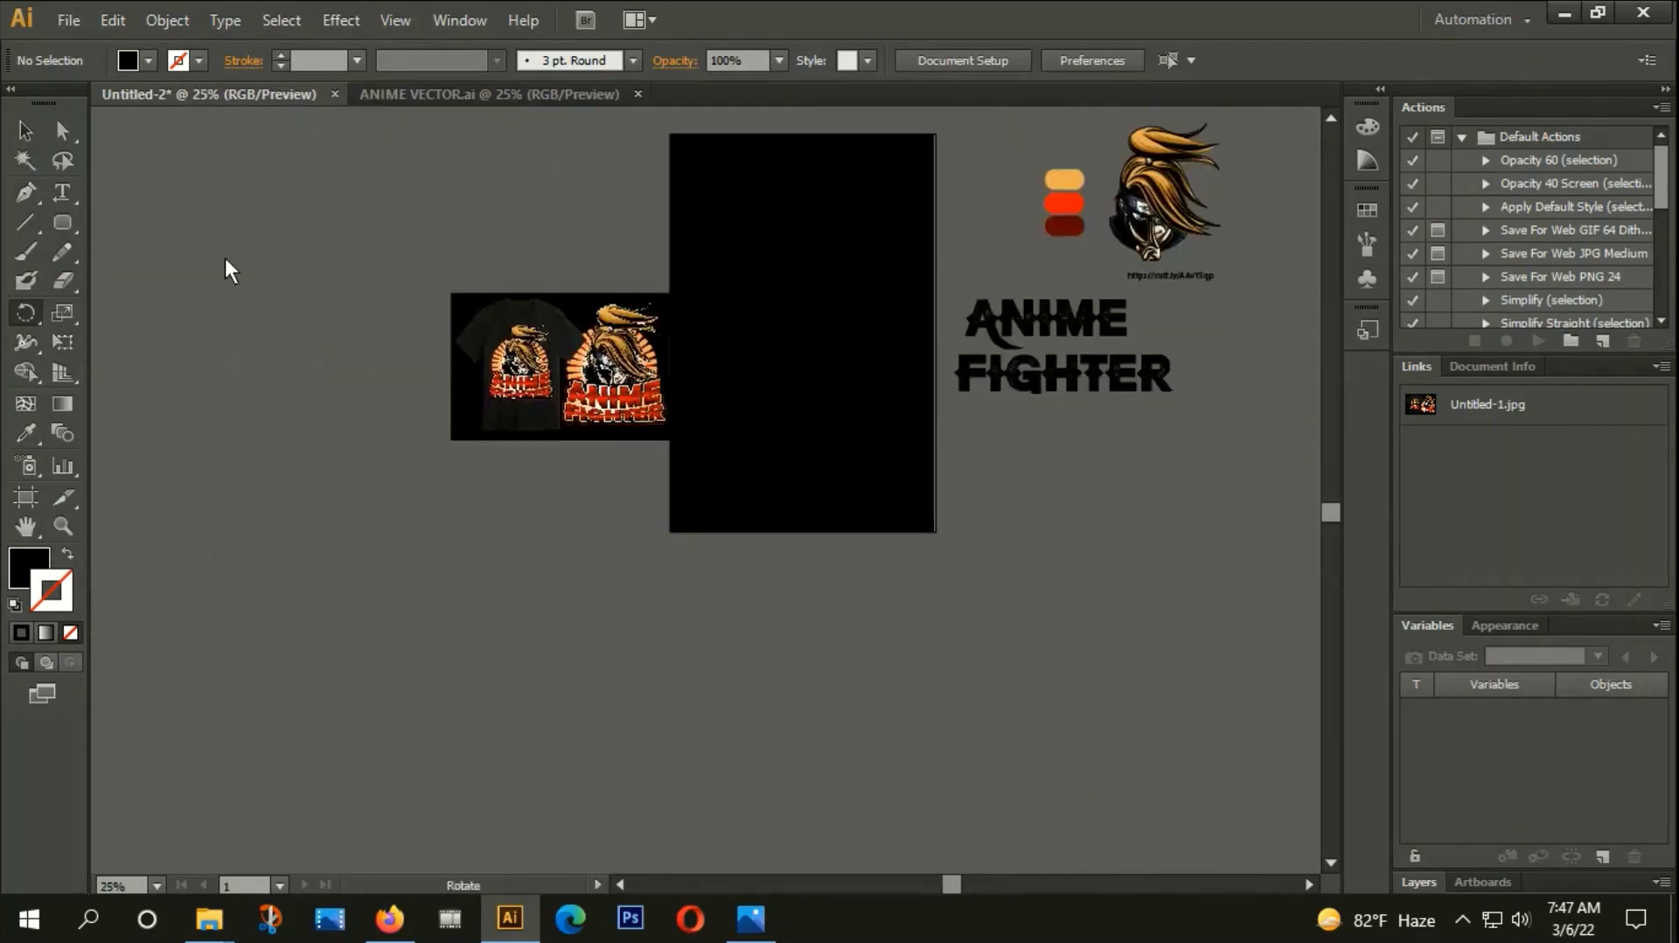
Switch to the Rounded Rectangle tool.
click(63, 230)
drag(60, 225, 190, 251)
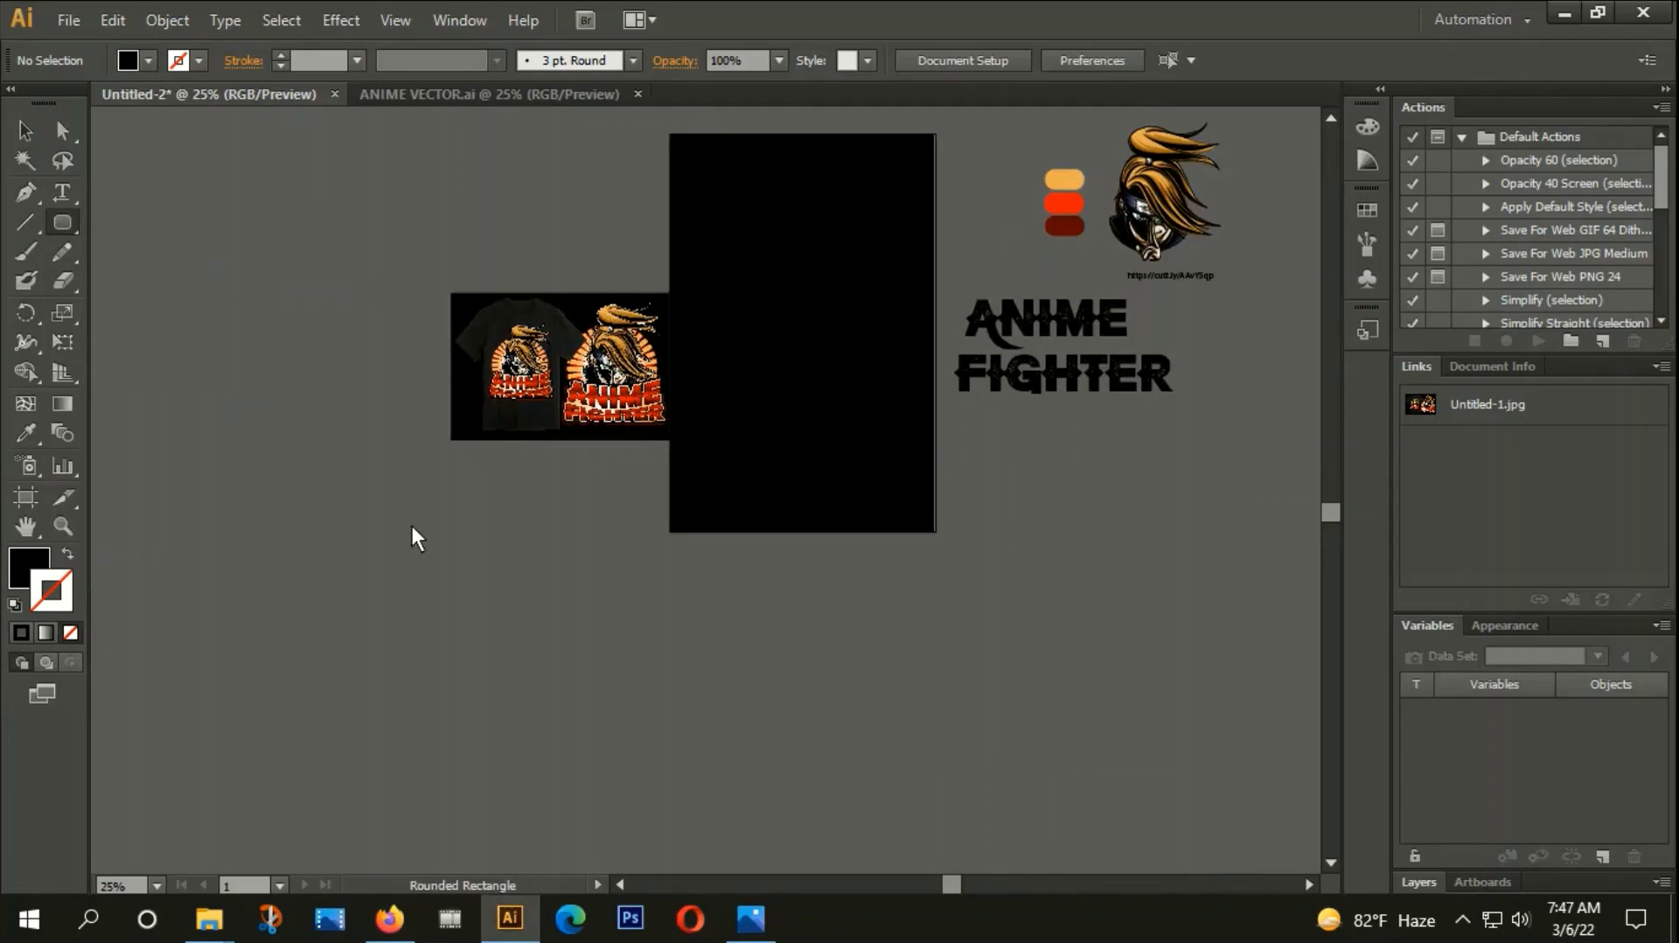
scroll(503, 651, down, 2)
Create a 1 in wide, 10 in tall rounded rectangle with 2 in corner radius.
click(494, 586)
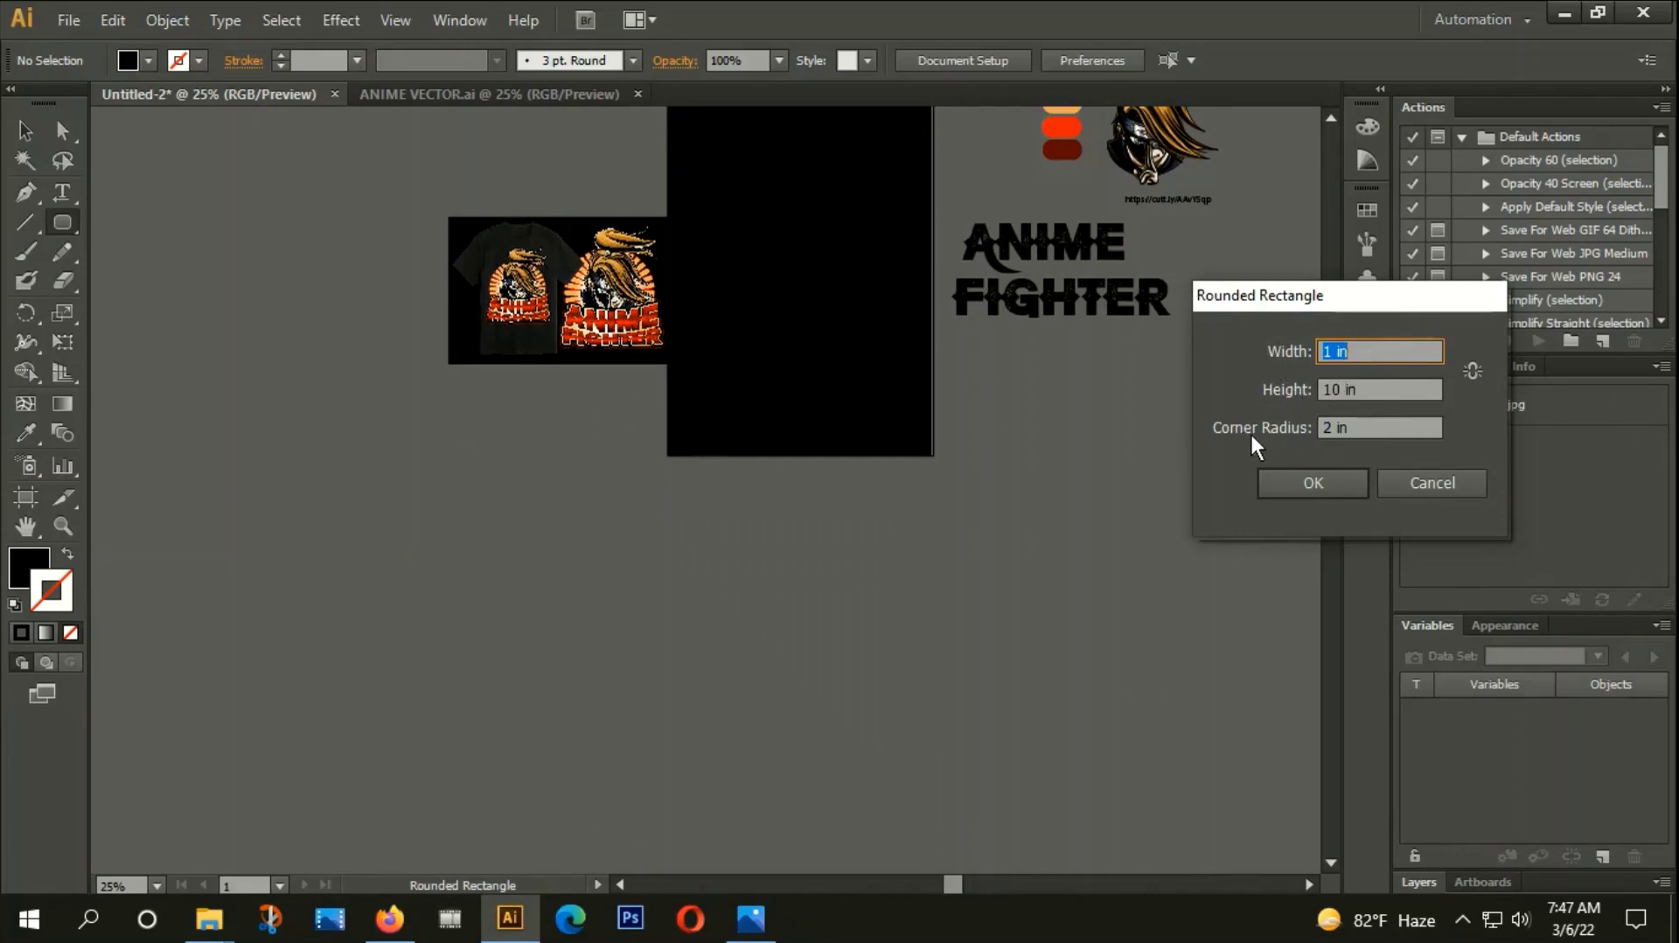
click(1315, 484)
scroll(822, 489, down, 3)
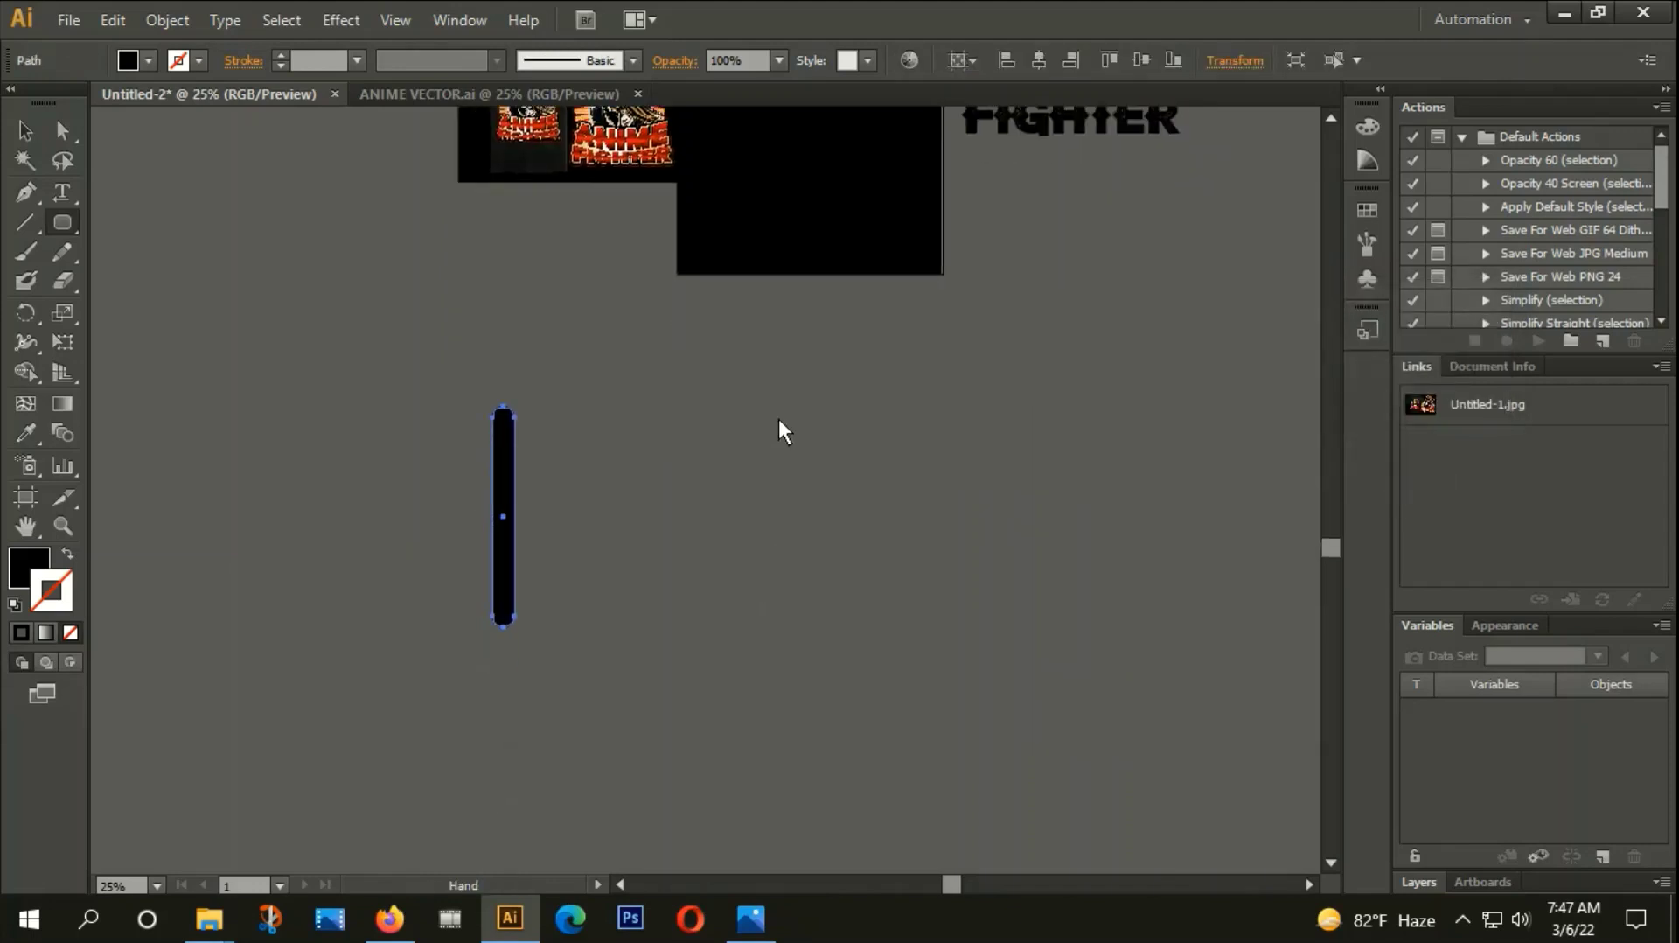
scroll(535, 648, up, 1)
scroll(535, 648, up, 1)
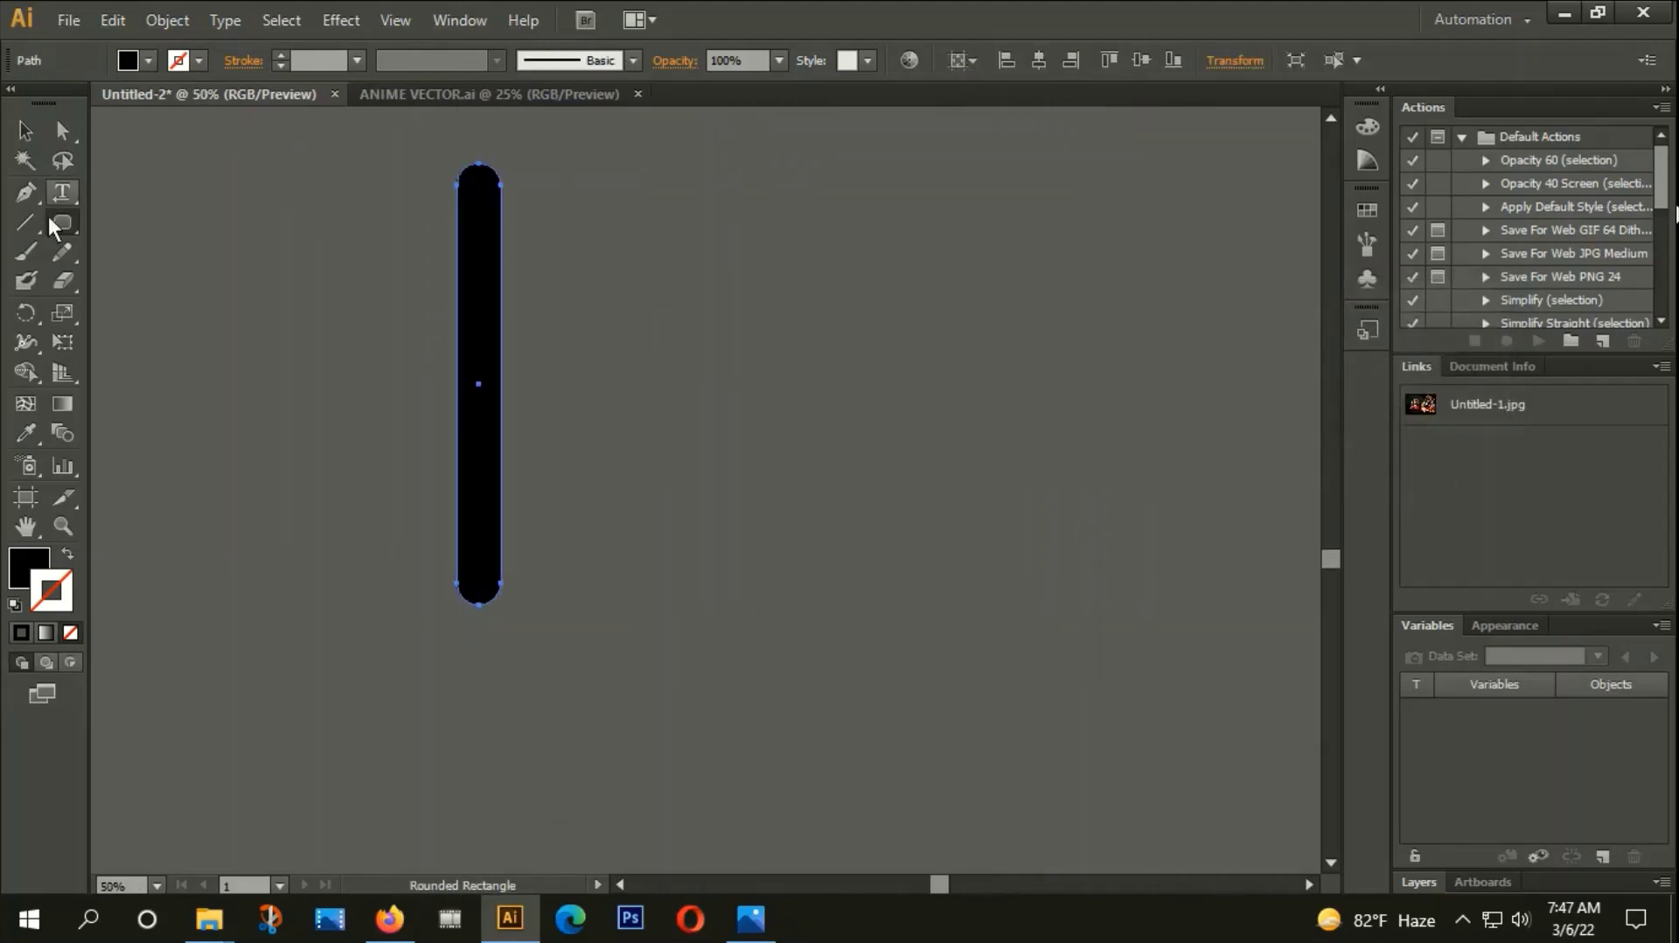
click(25, 313)
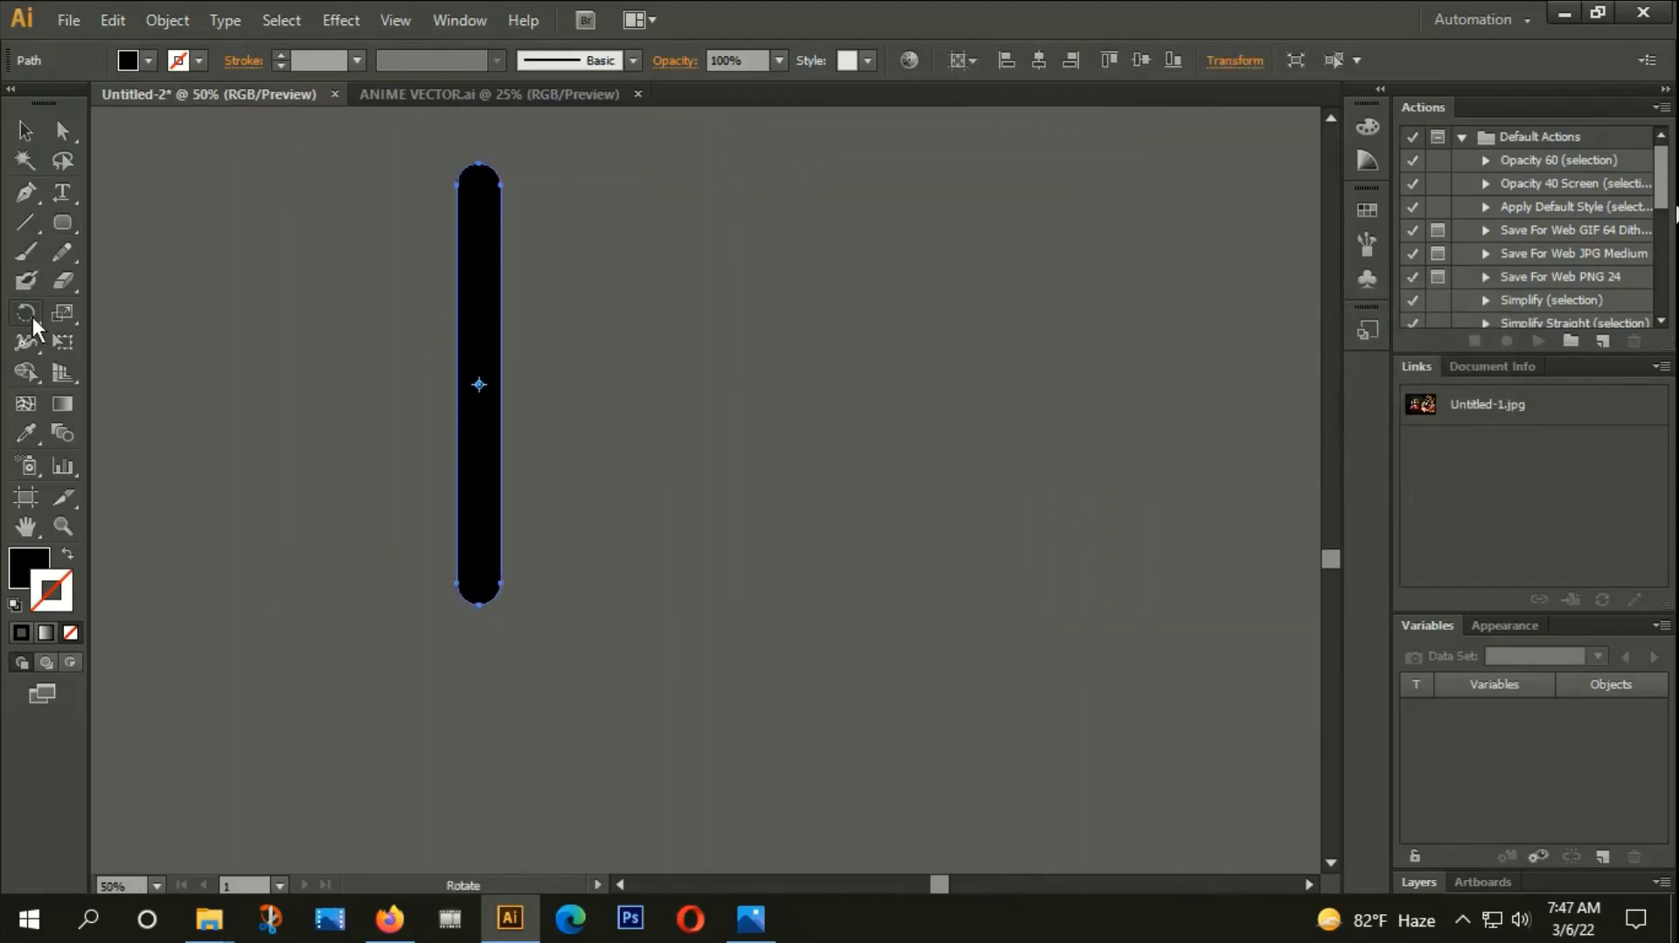
Make rotated copies of the bar around its bottom end to form a fan.
alt+click(479, 603)
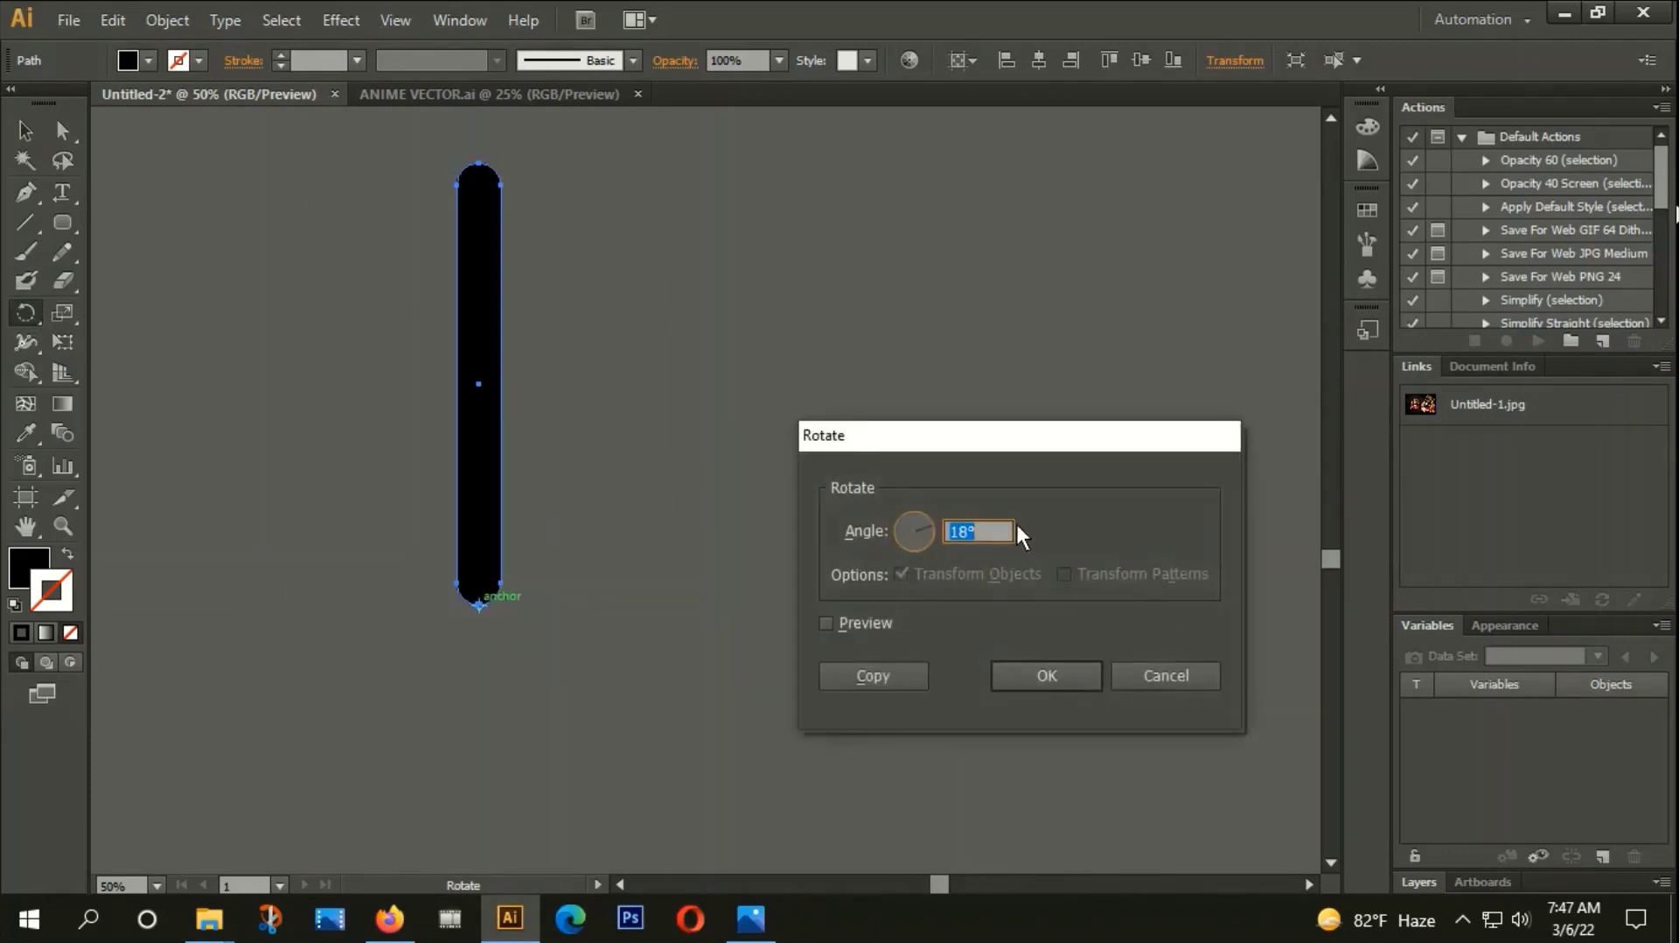
text(360/25)
click(872, 675)
scroll(376, 461, down, 2)
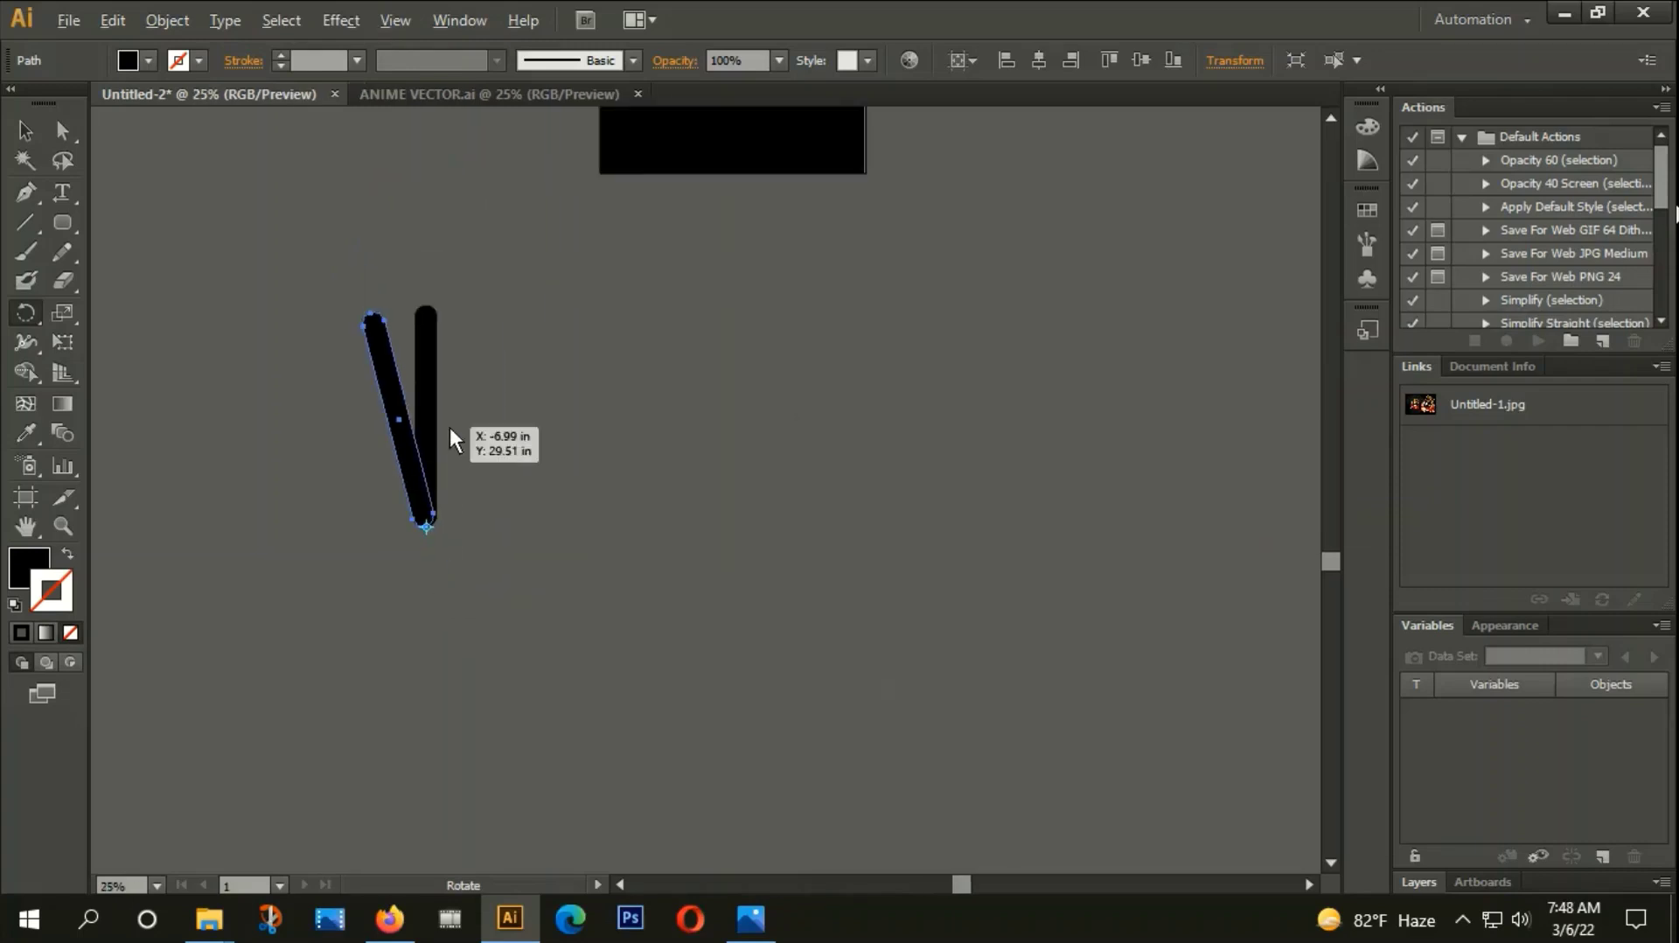
key(ctrl+d)
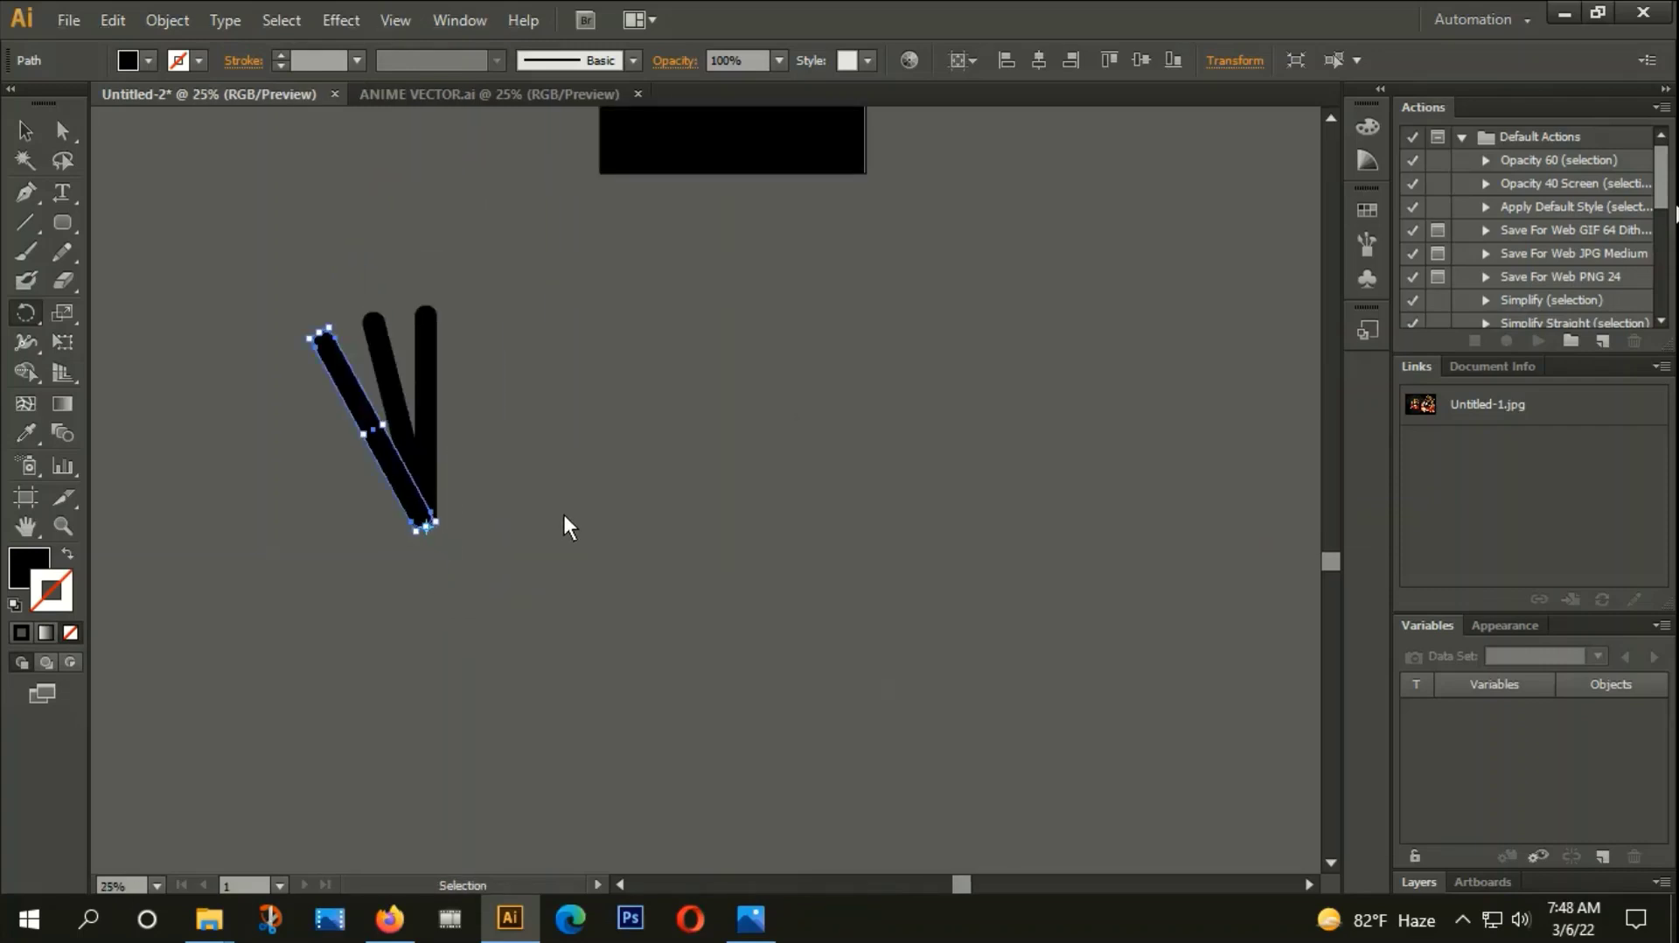
key(ctrl+d)
key(ctrl+d)
key(ctrl+d)
key(ctrl+d)
key(ctrl+d)
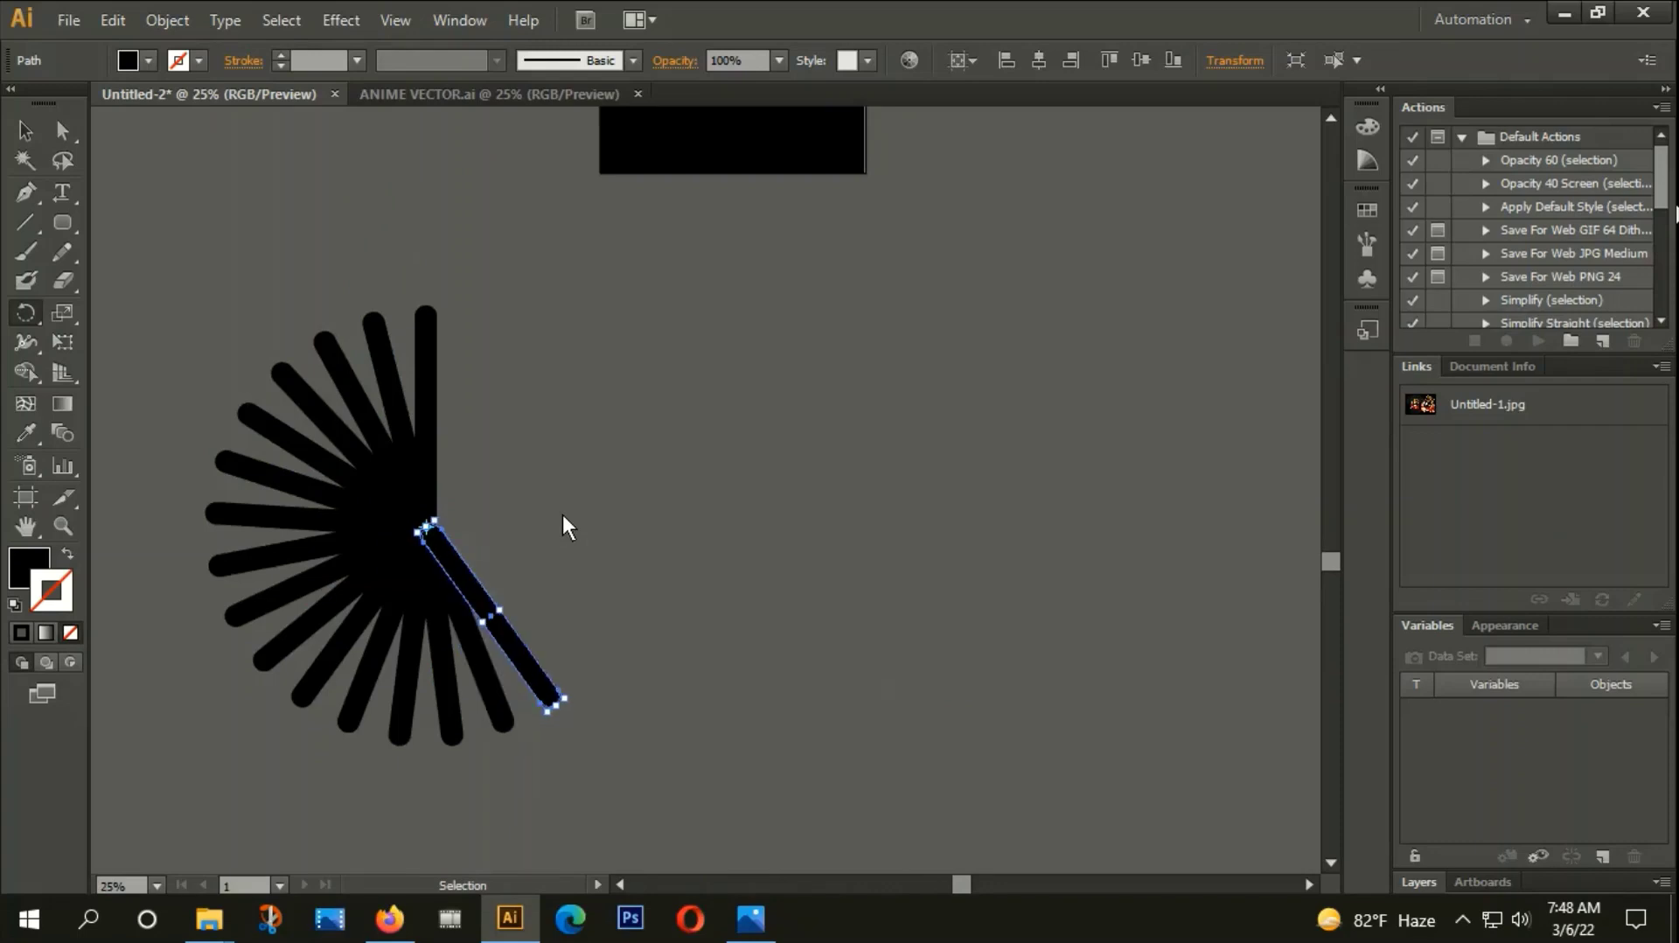
key(ctrl+d)
key(ctrl+d)
key(ctrl+d)
key(ctrl+d)
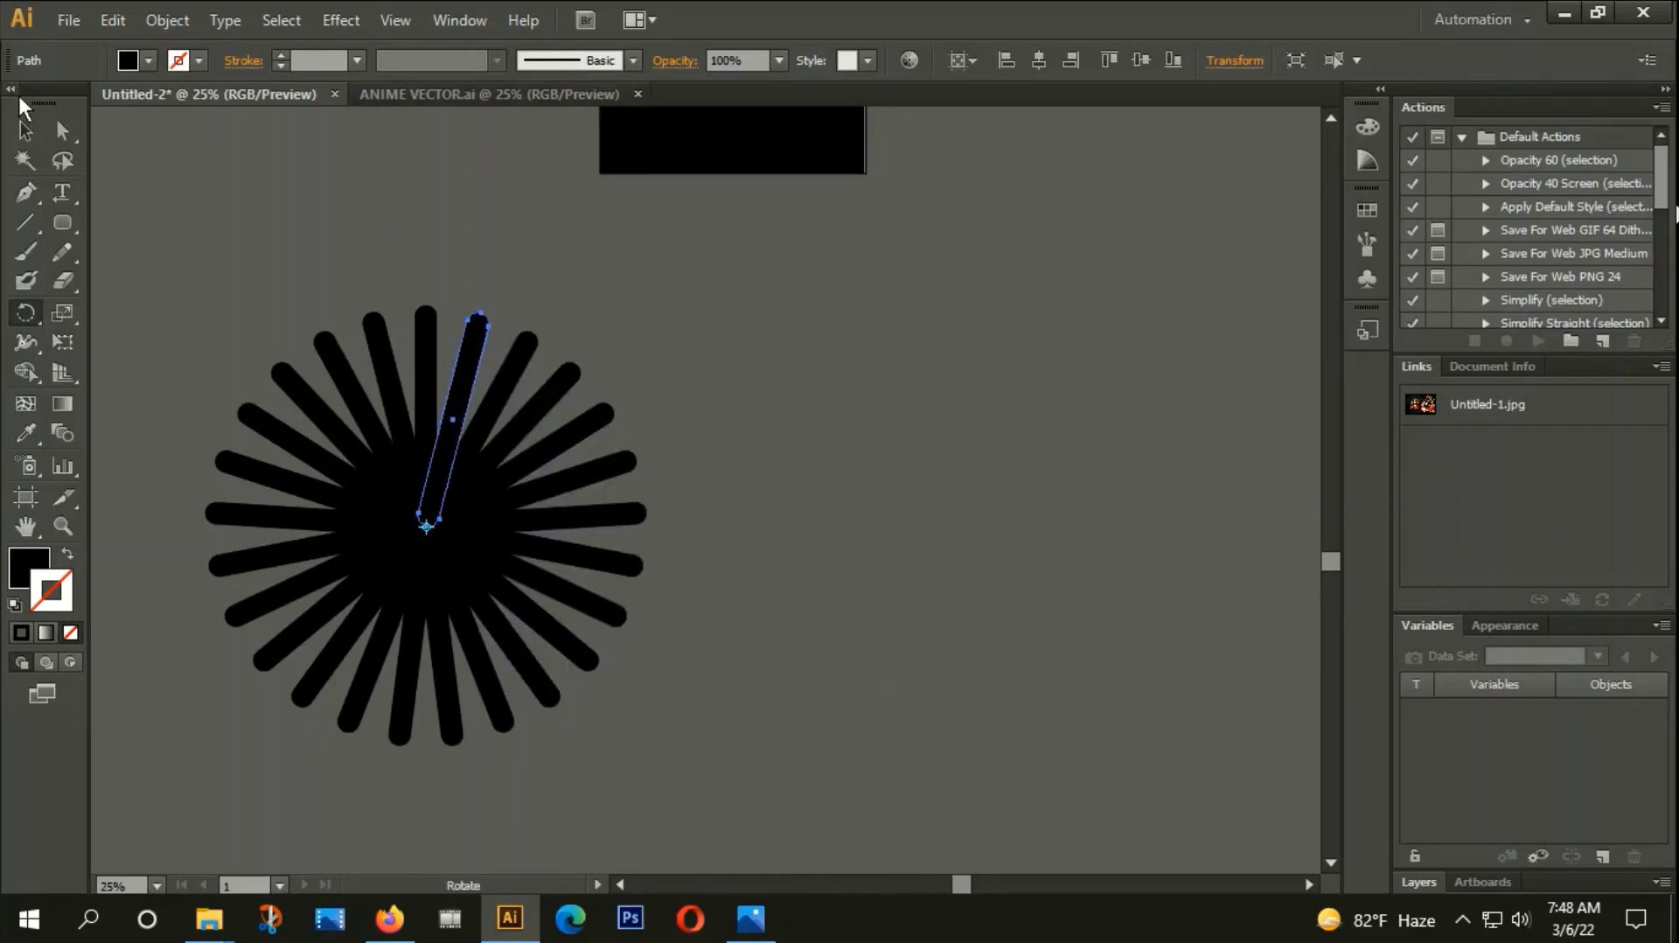
Group all the bars and unite them into a single starburst shape.
key(v)
mouse_move(164, 213)
mouse_down()
mouse_move(323, 459)
mouse_move(569, 764)
mouse_up()
right_click(478, 417)
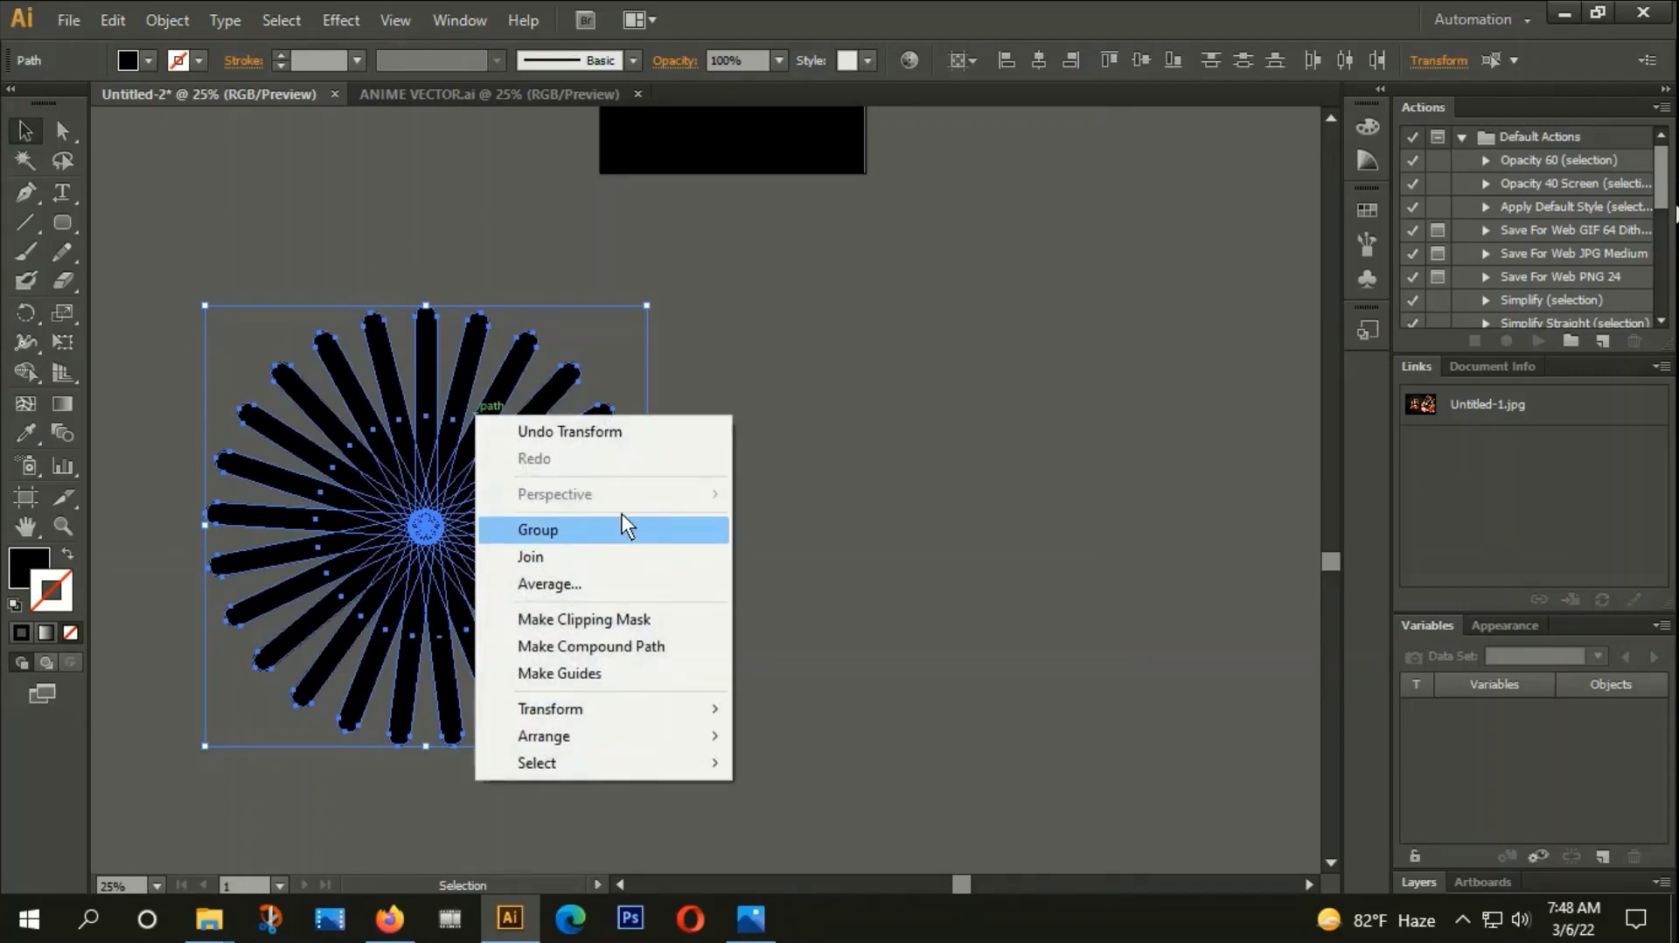
click(564, 530)
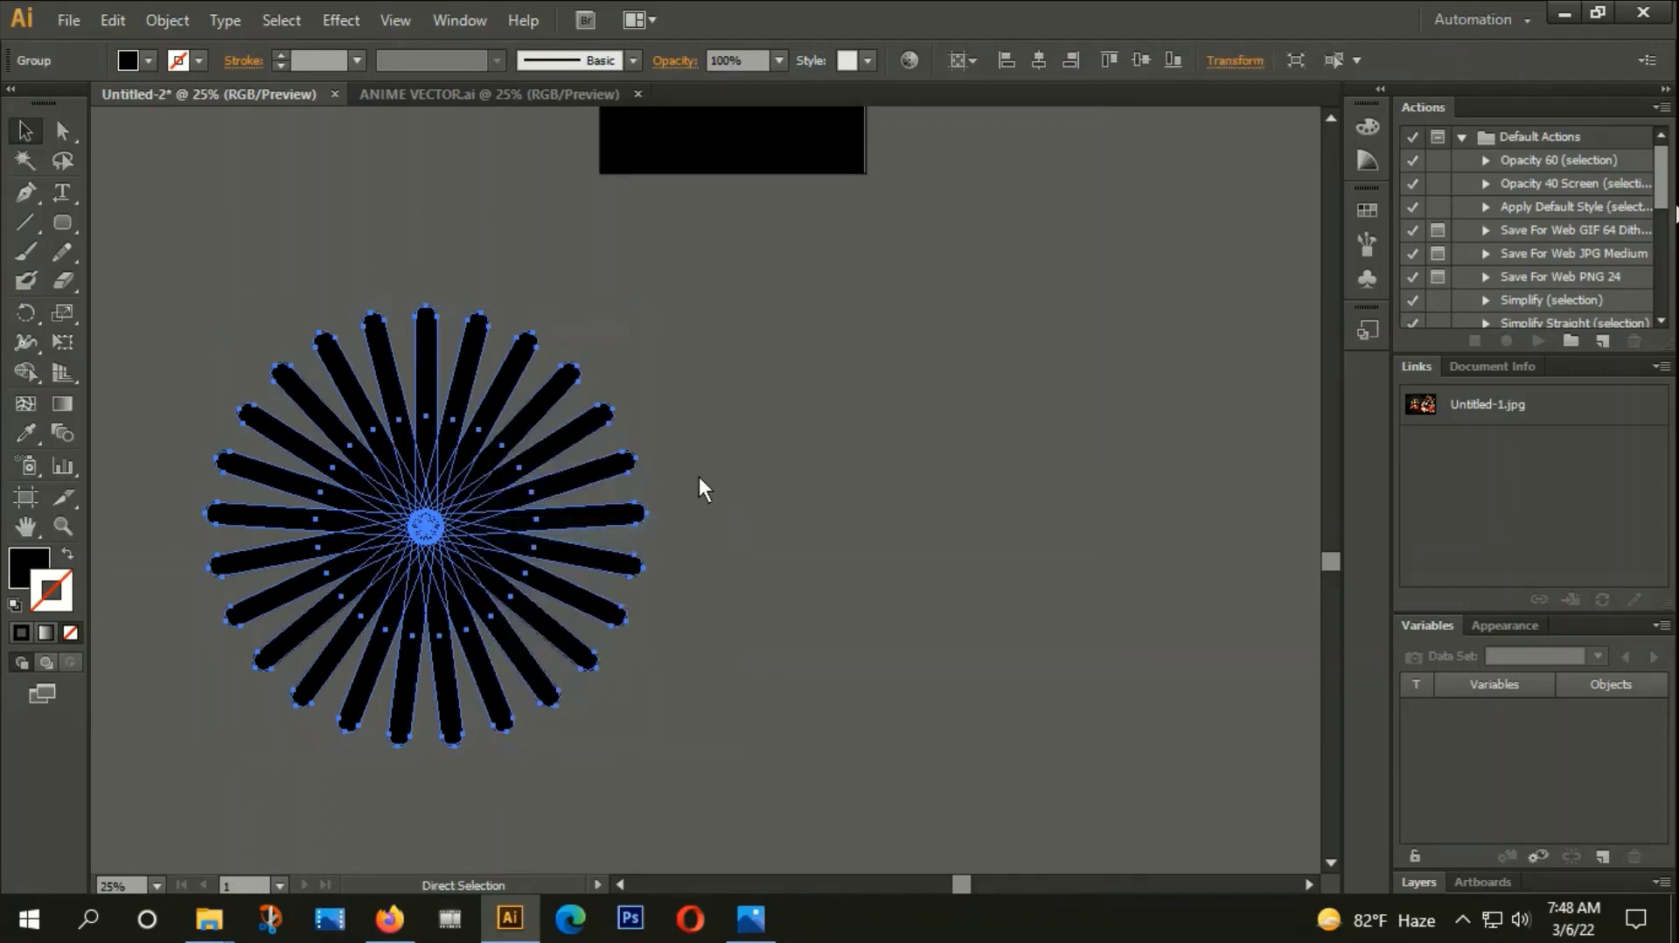
key(shift+ctrl+F9)
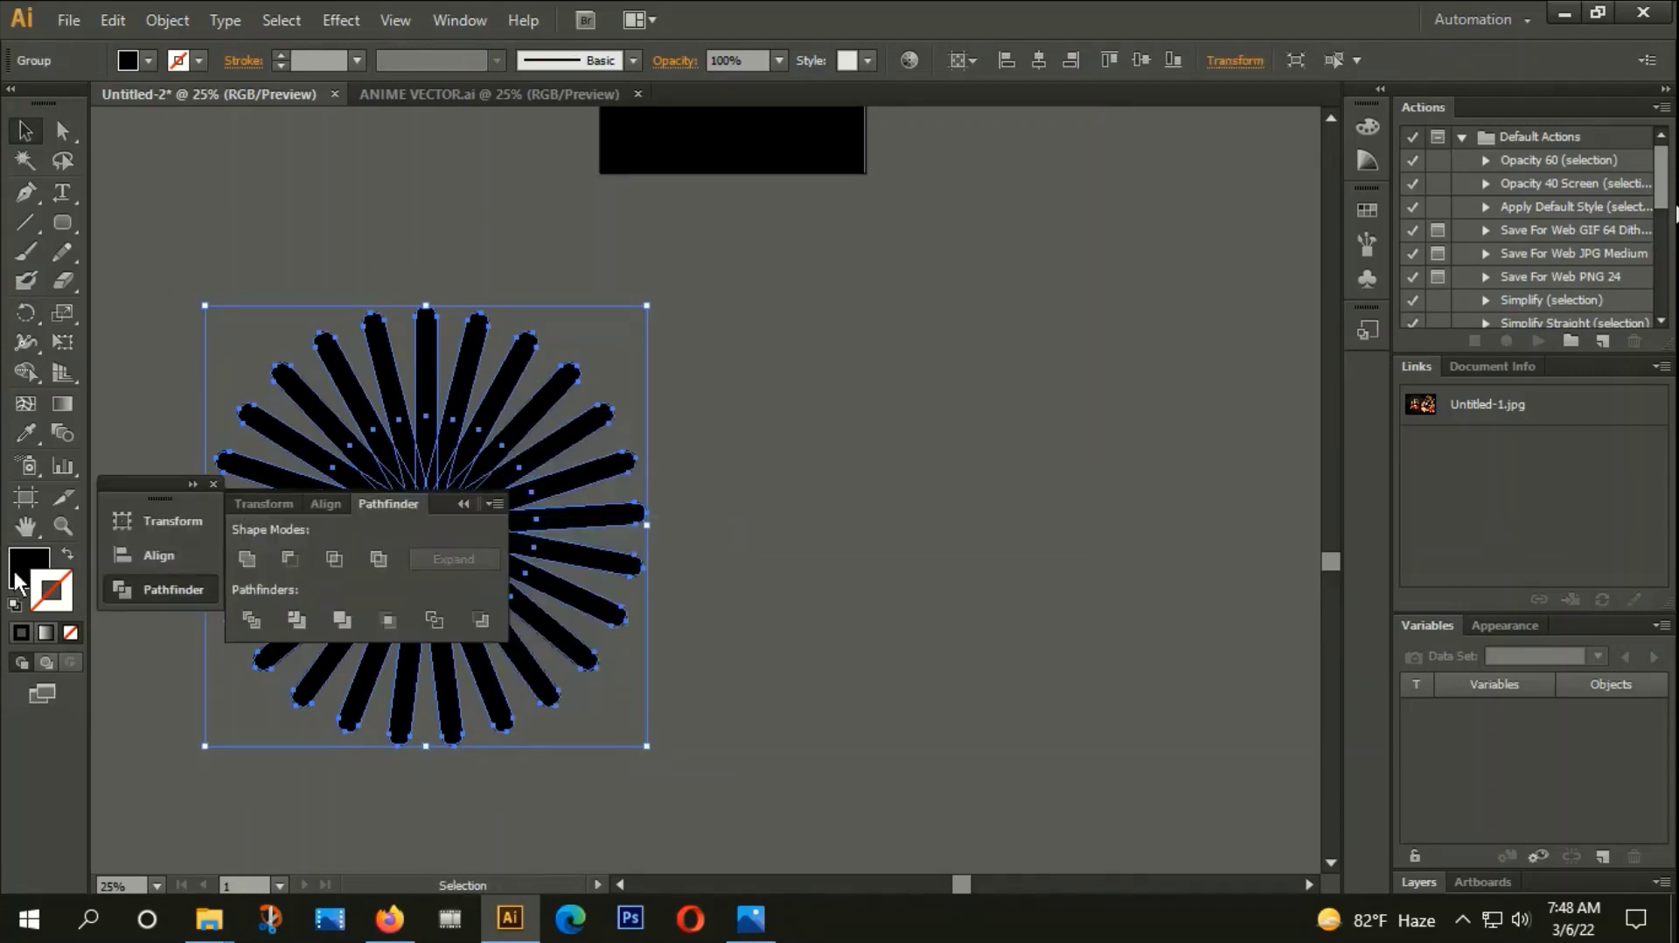
click(247, 560)
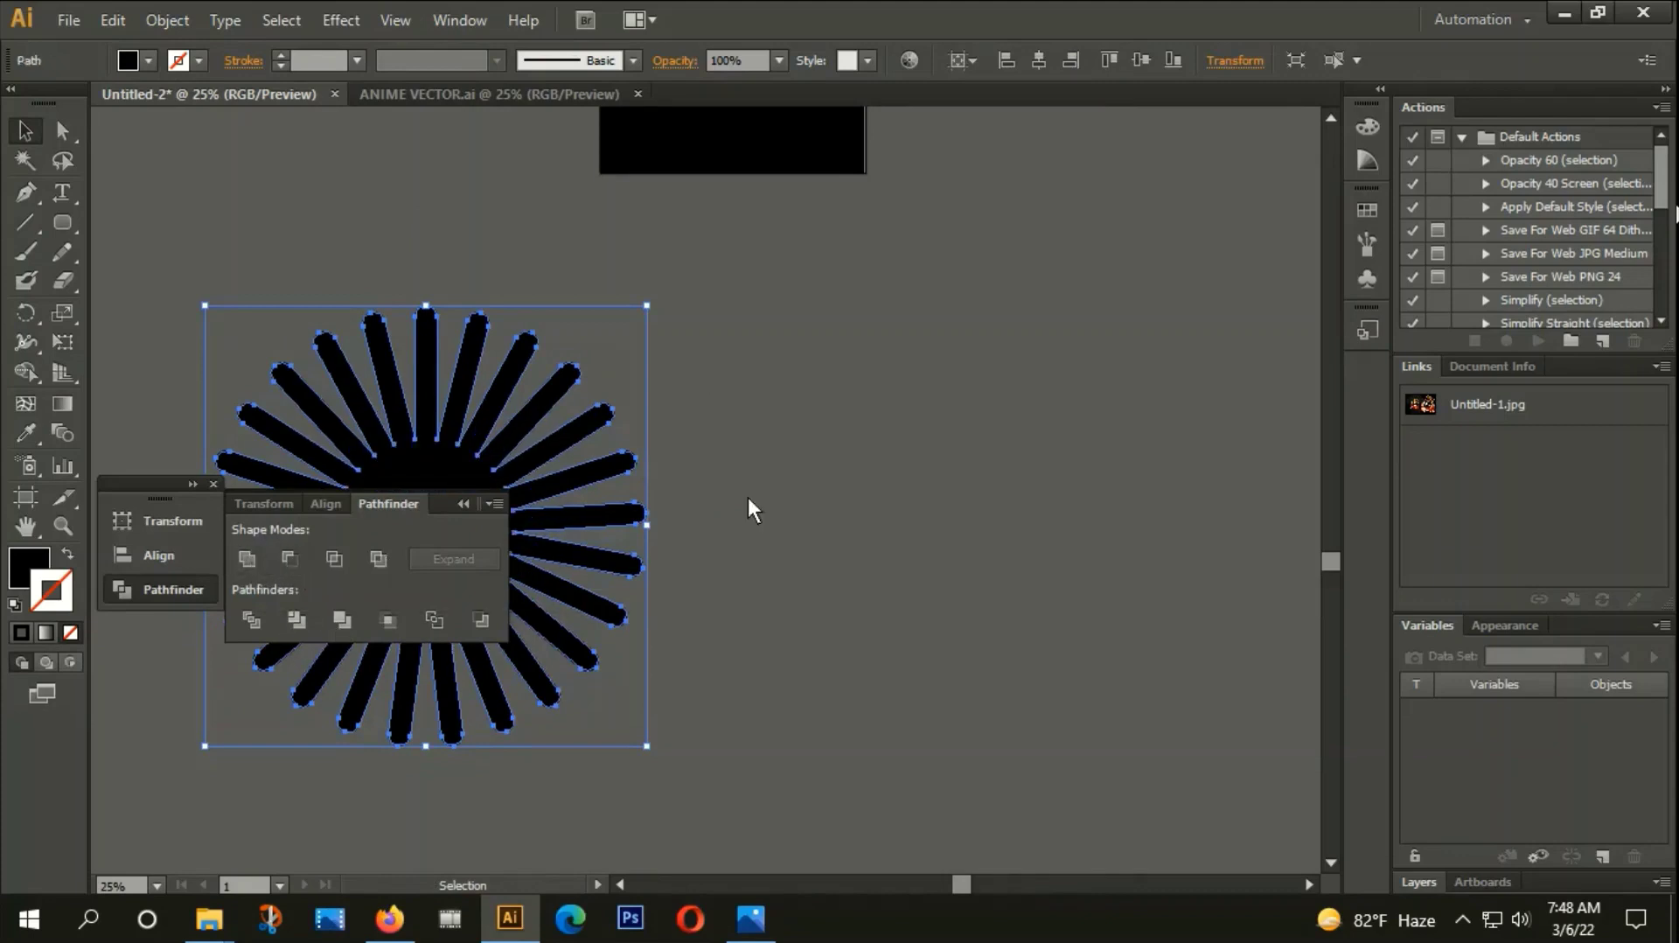
click(752, 510)
key(ctrl+minus)
Move the starburst onto the black rectangle, shrink it about its centre, and choose salmon E06E6E.
click(463, 504)
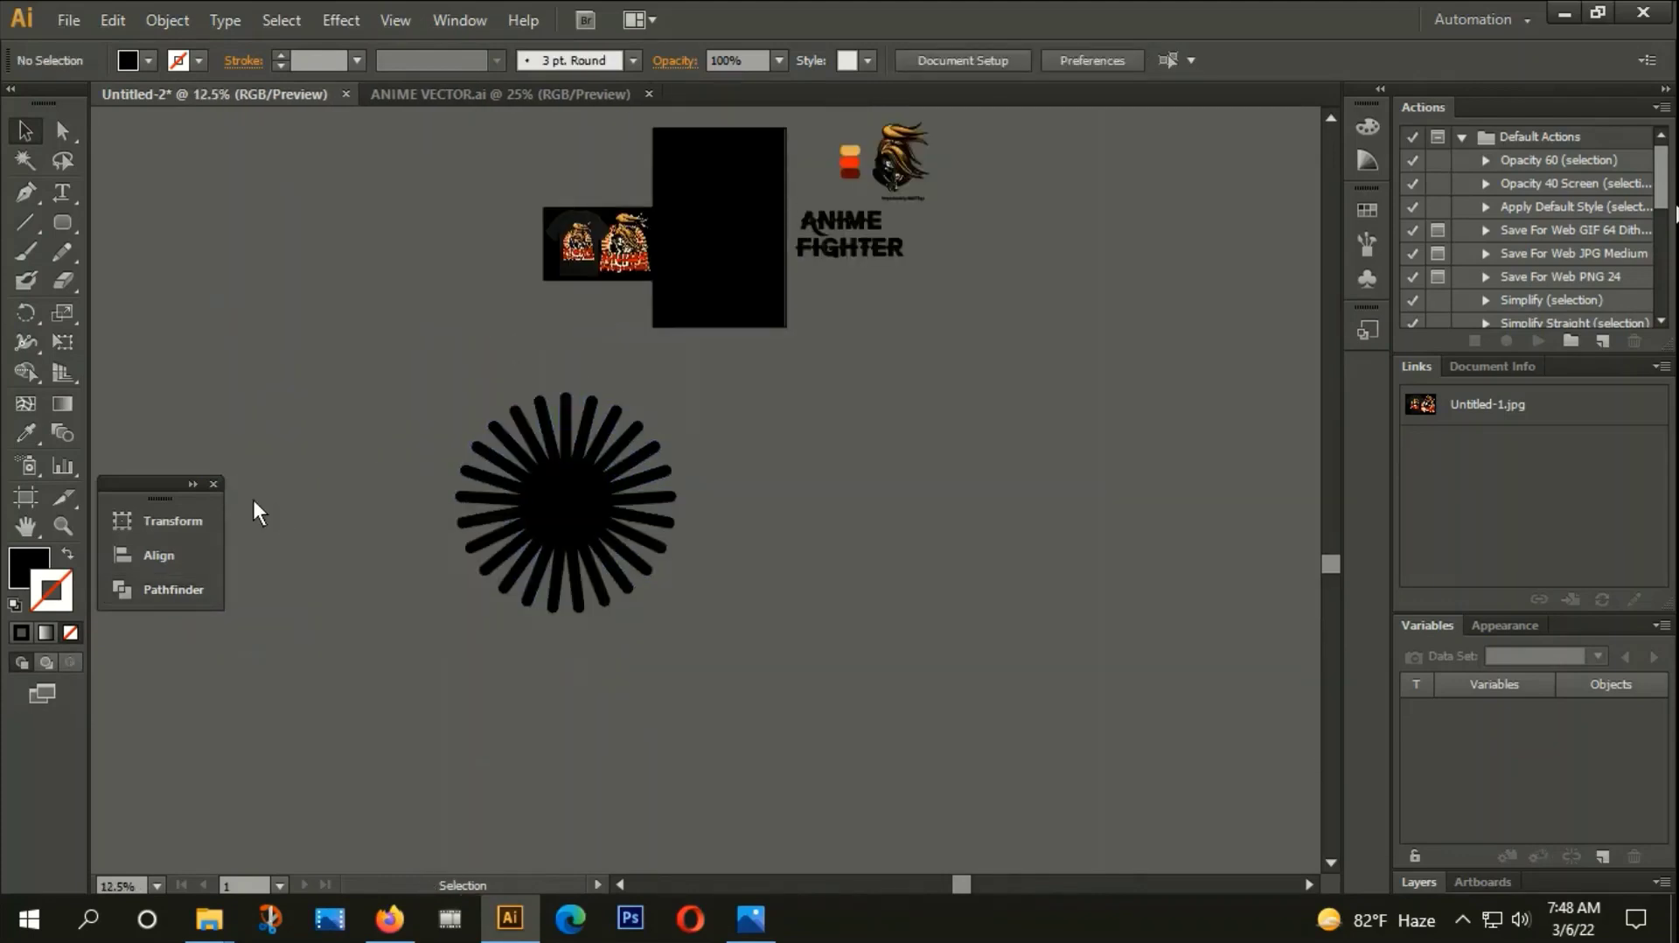
click(213, 484)
drag(645, 464, 794, 187)
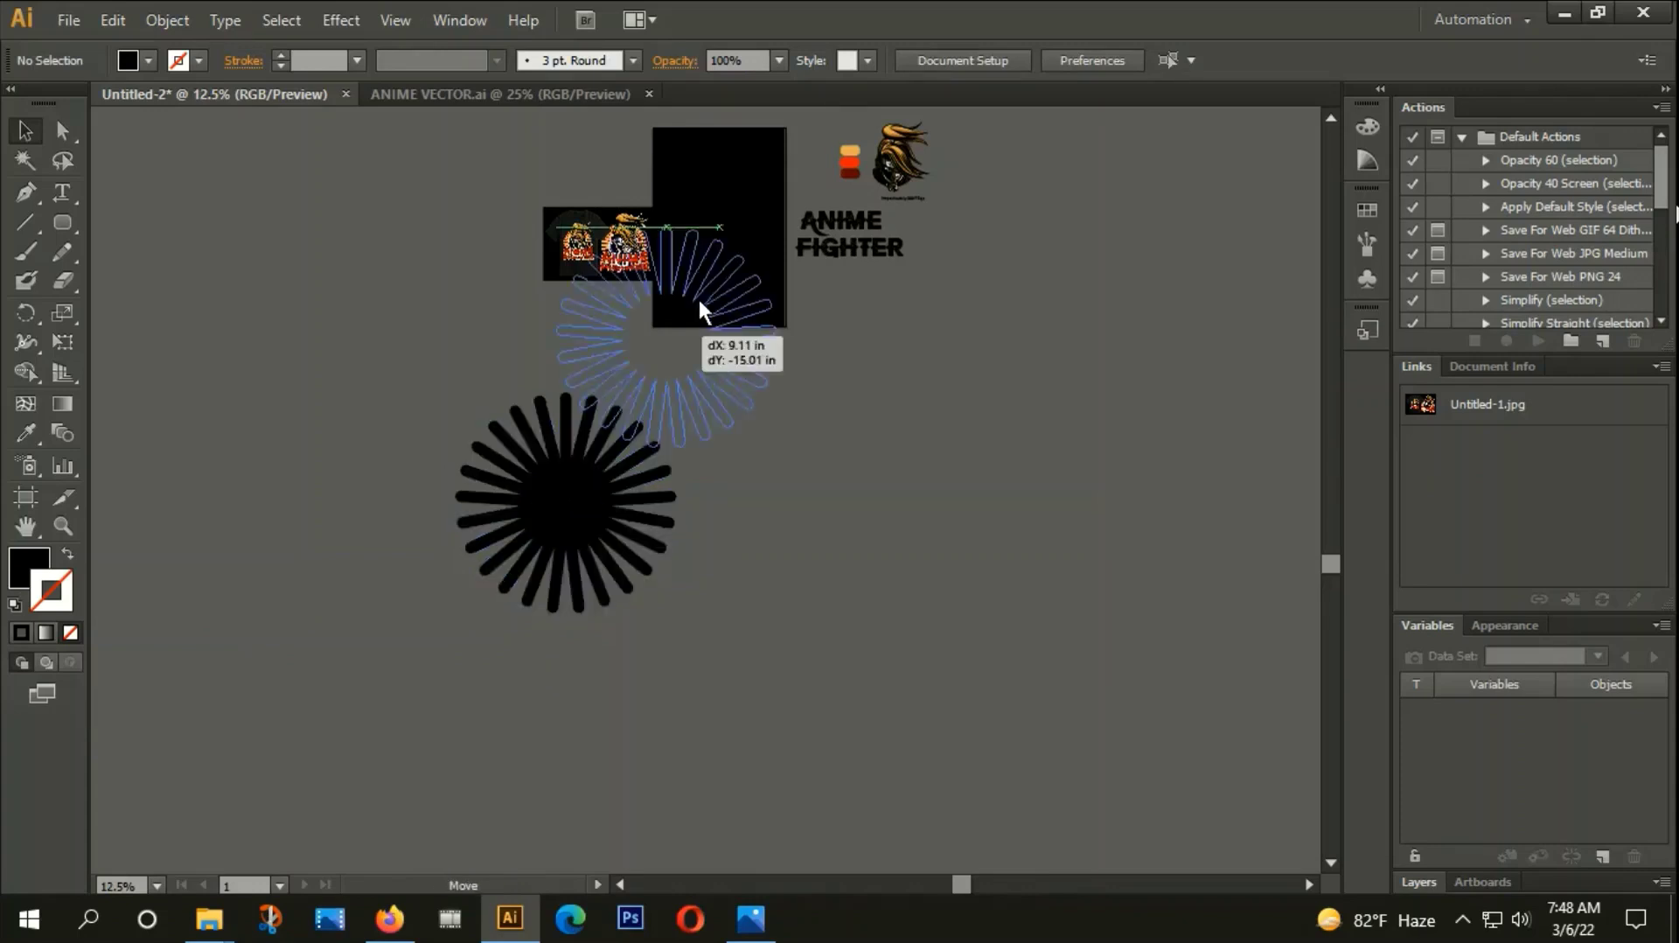
scroll(742, 536, up, 3)
key(alt)
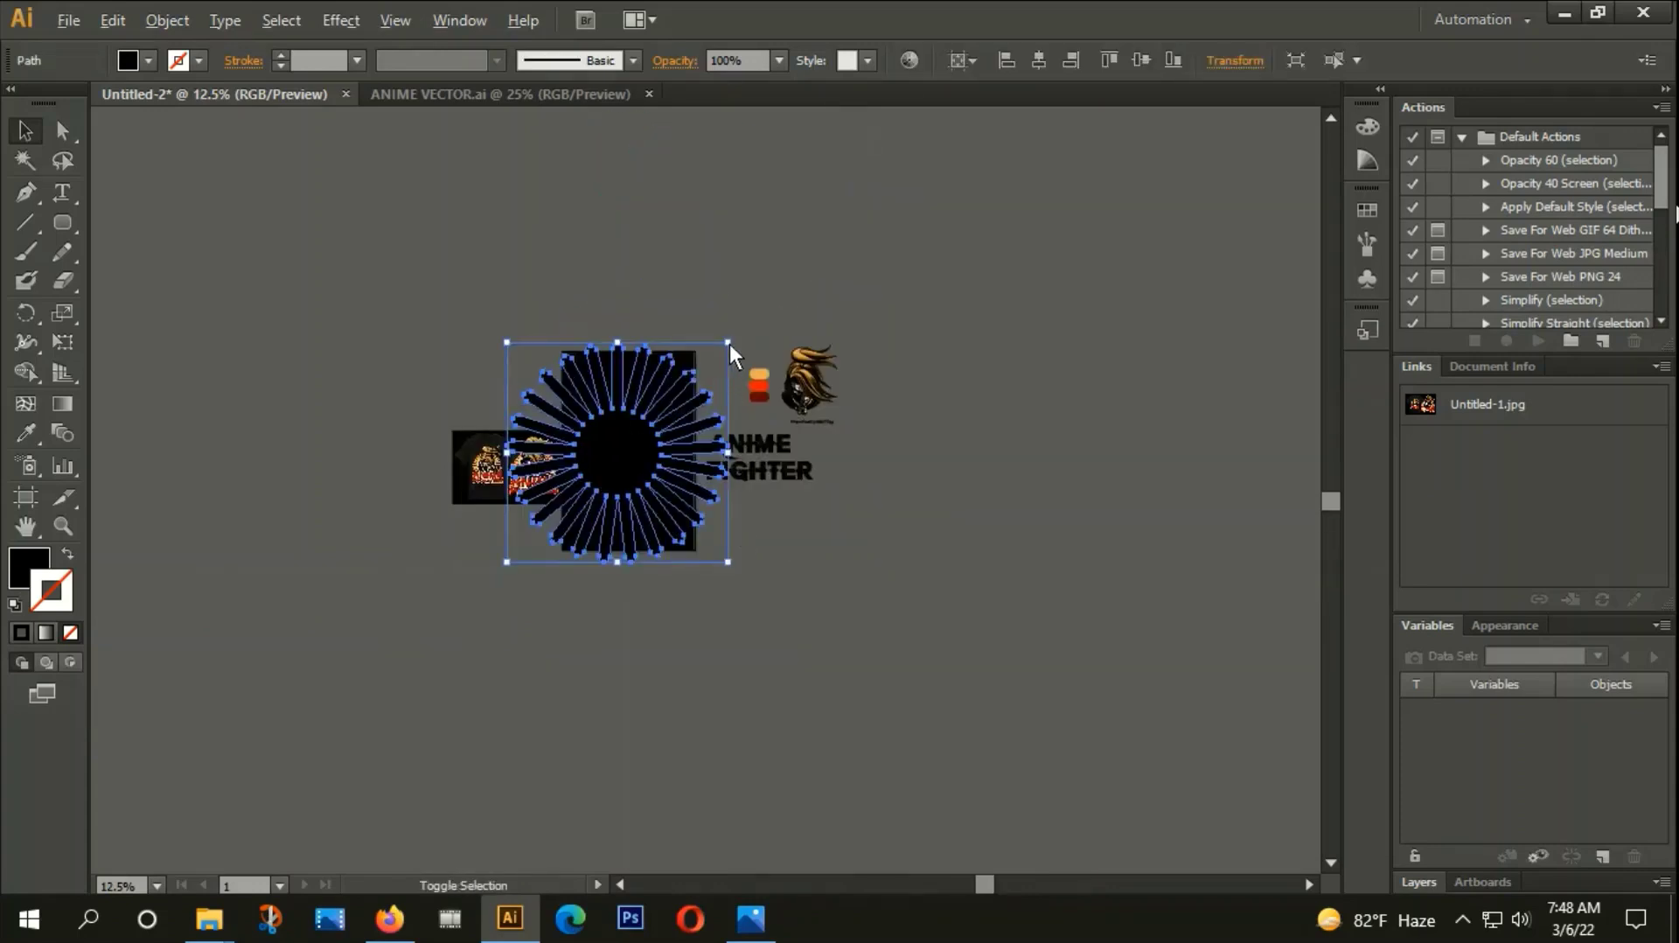
drag(731, 355, 678, 394)
scroll(114, 619, up, 2)
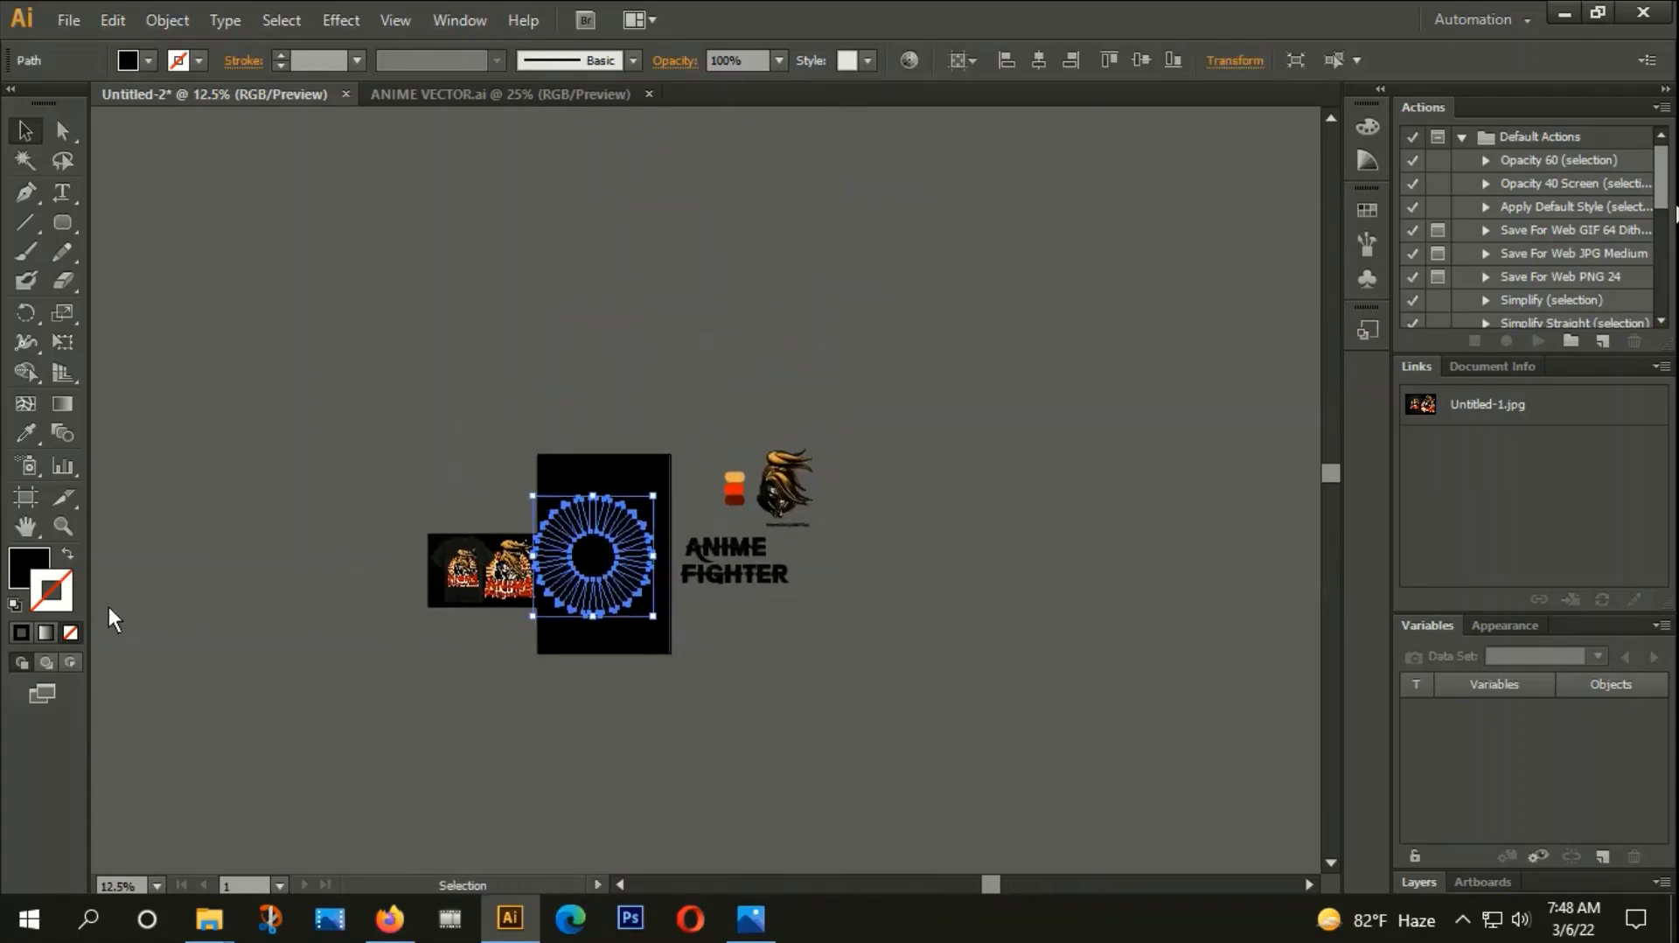
double_click(34, 572)
click(638, 404)
Apply a gradient fill to the starburst with its left stop sampled orange EAAB57.
click(1050, 374)
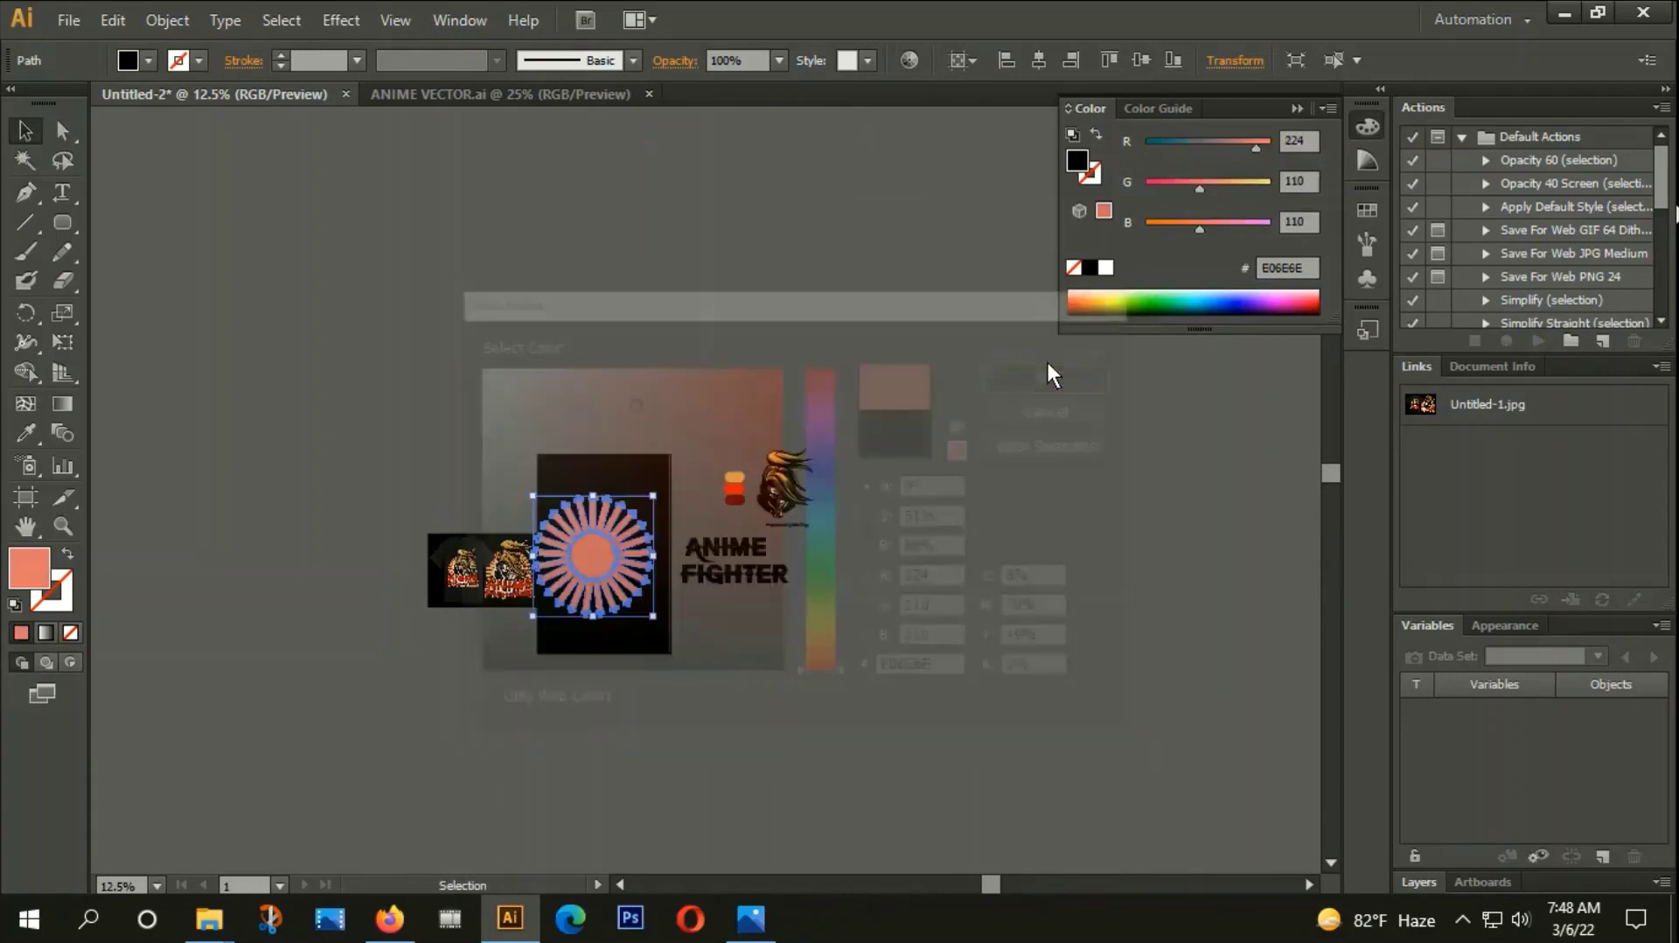
scroll(608, 540, up, 3)
drag(612, 616, 644, 578)
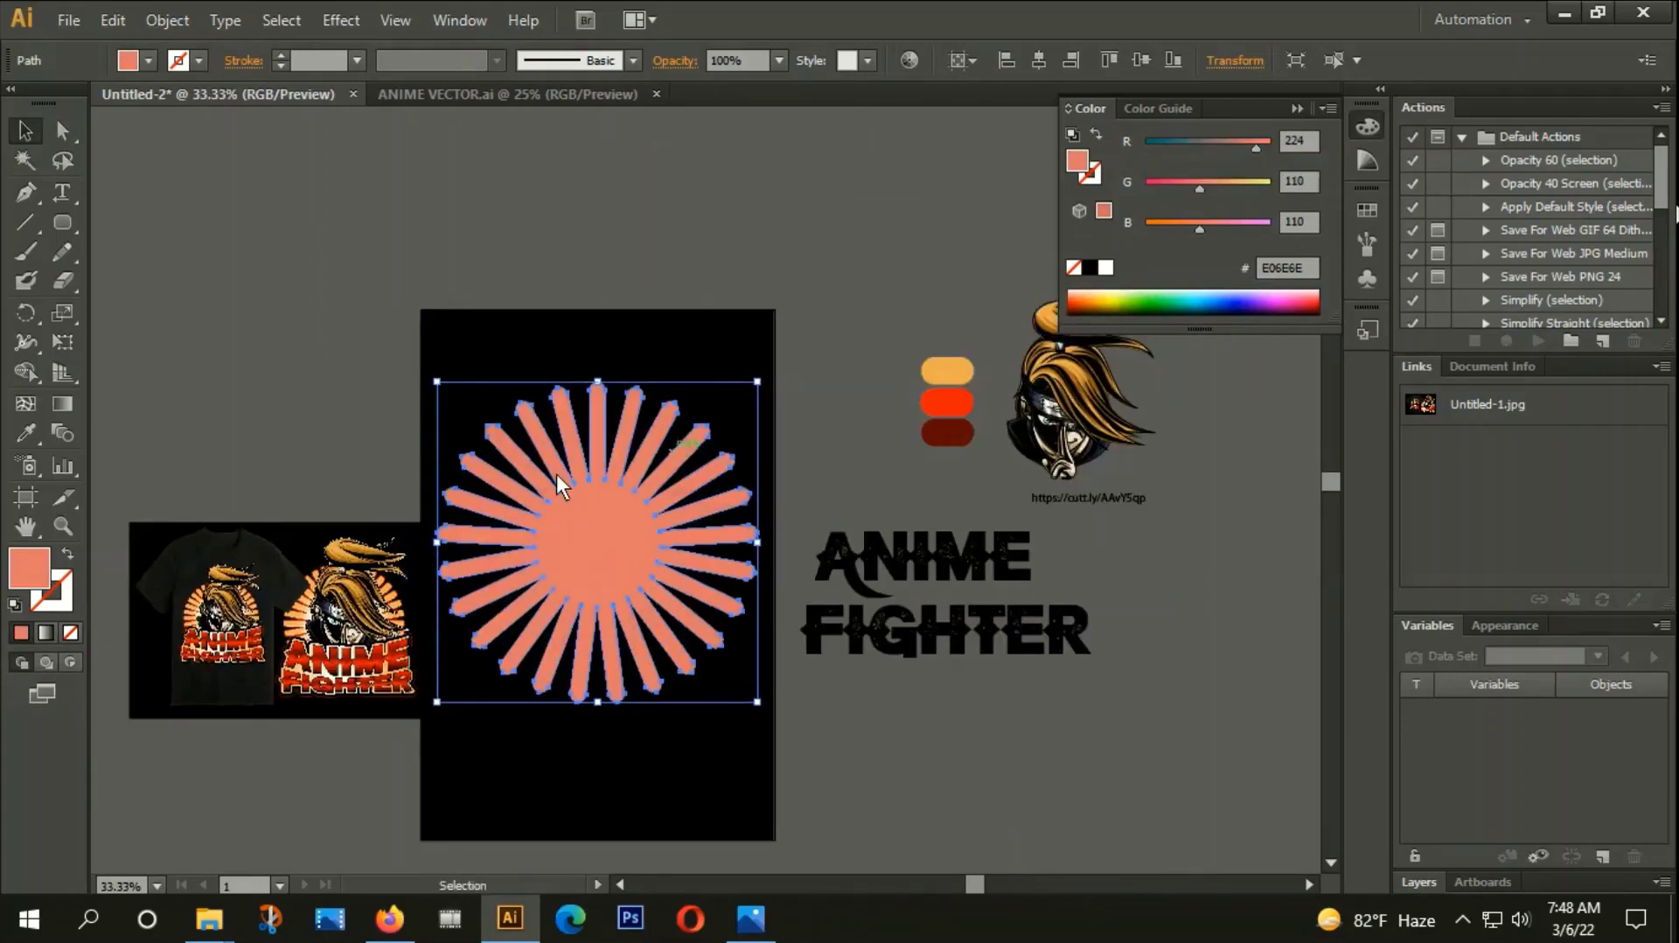
click(42, 633)
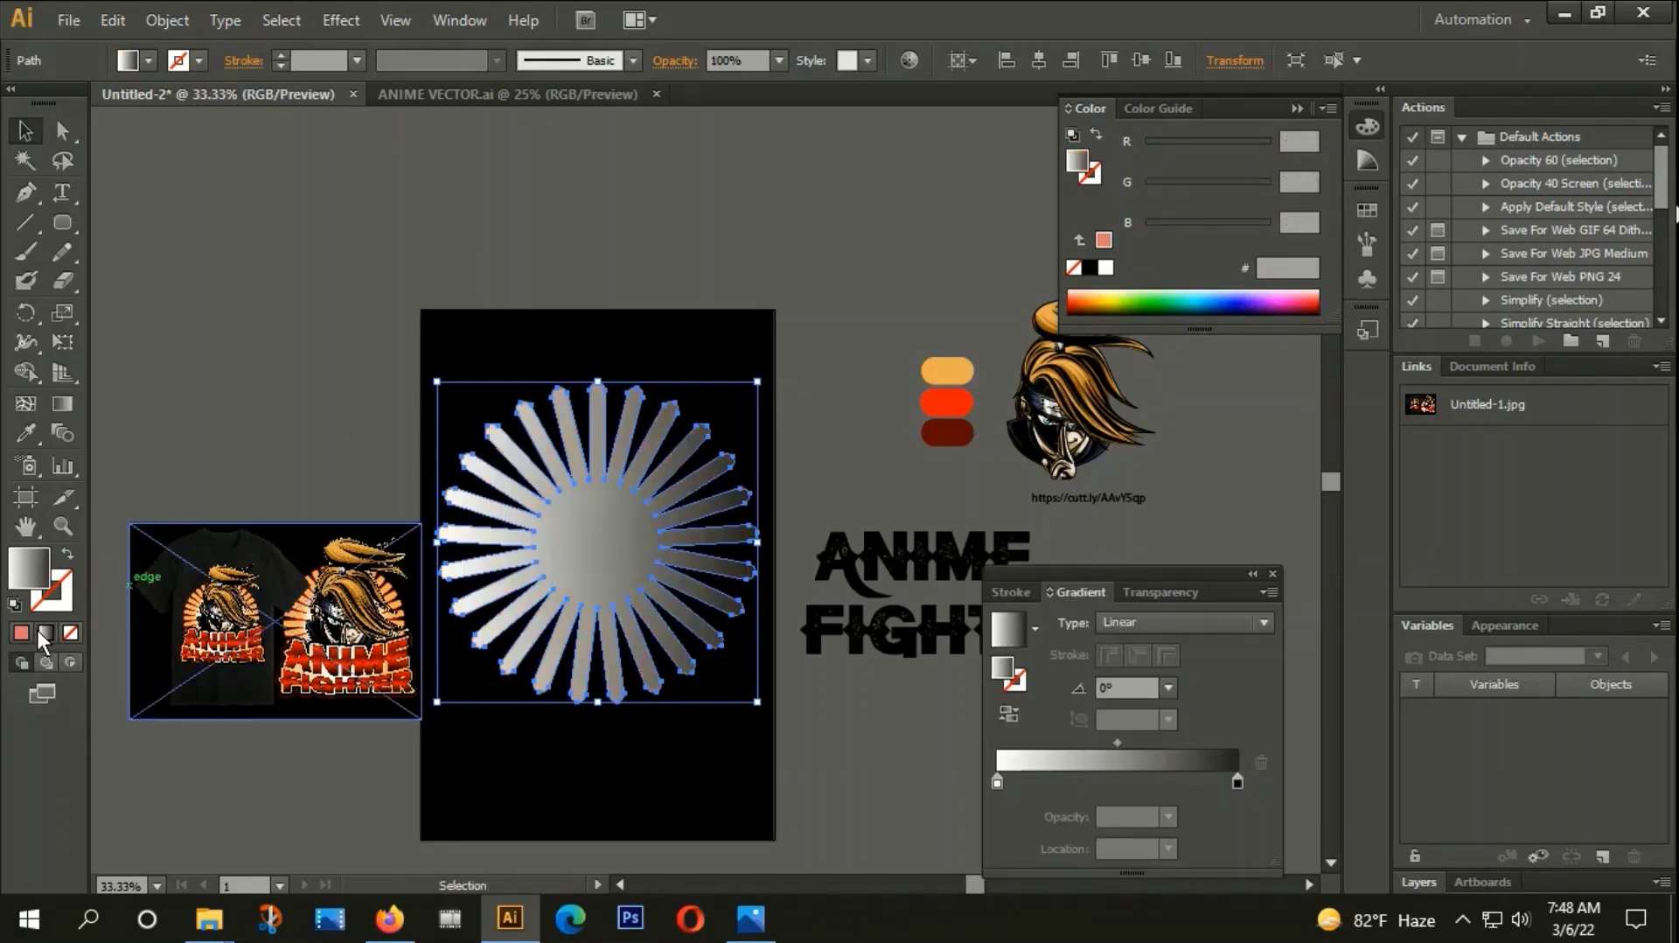
click(997, 781)
click(27, 433)
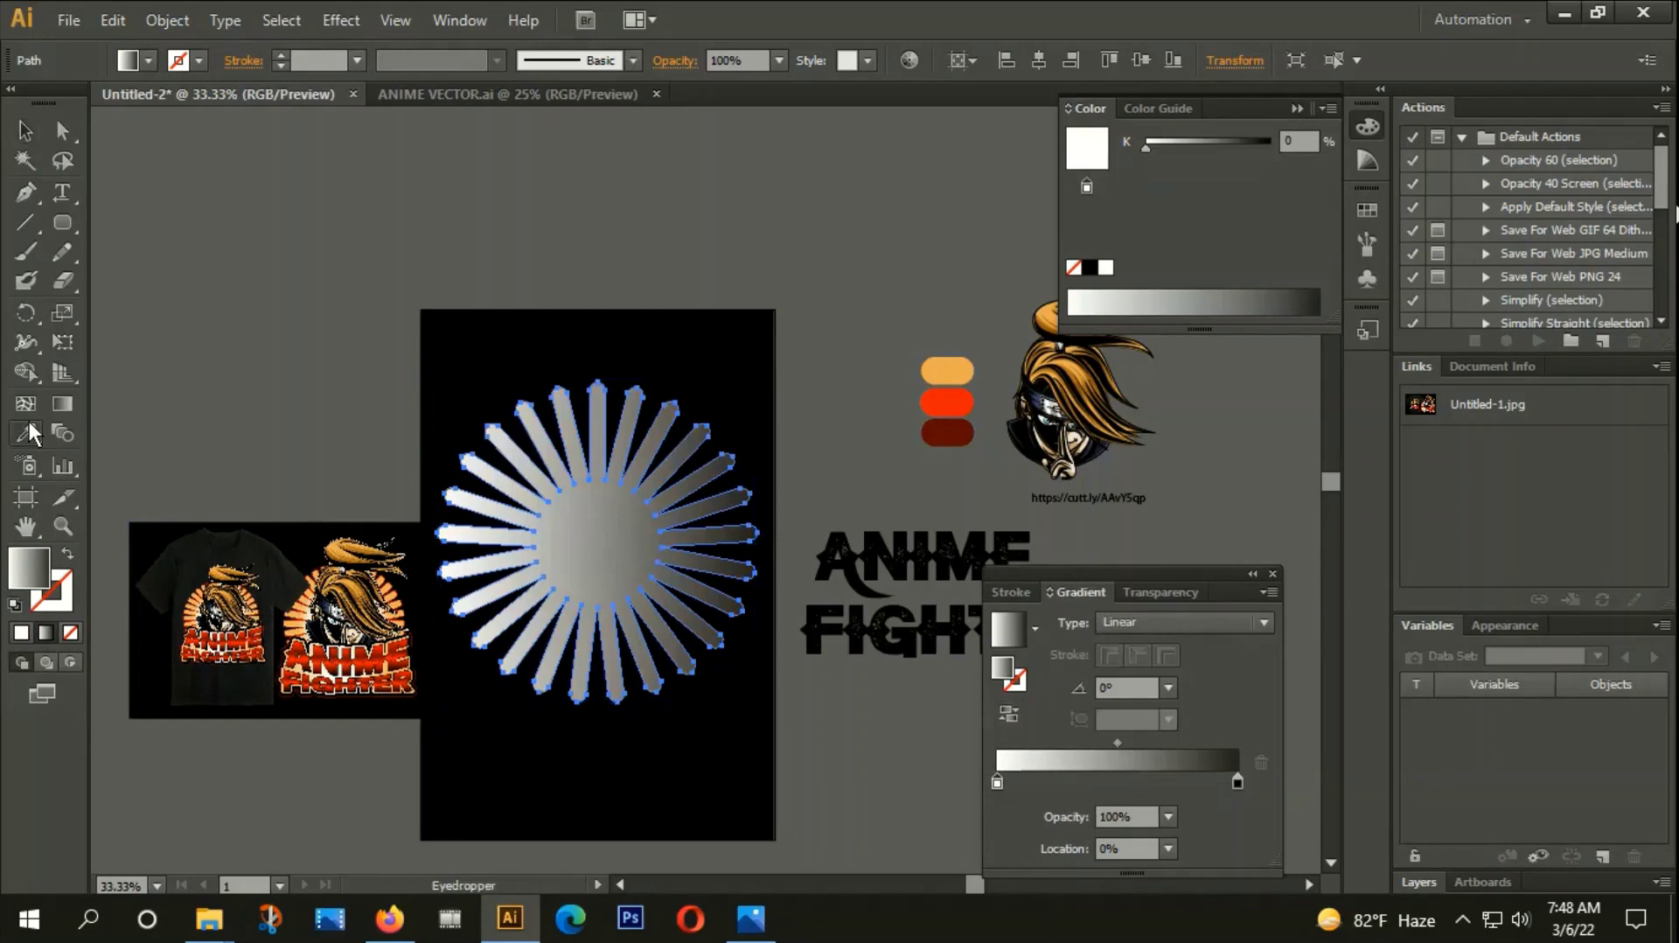
click(947, 370)
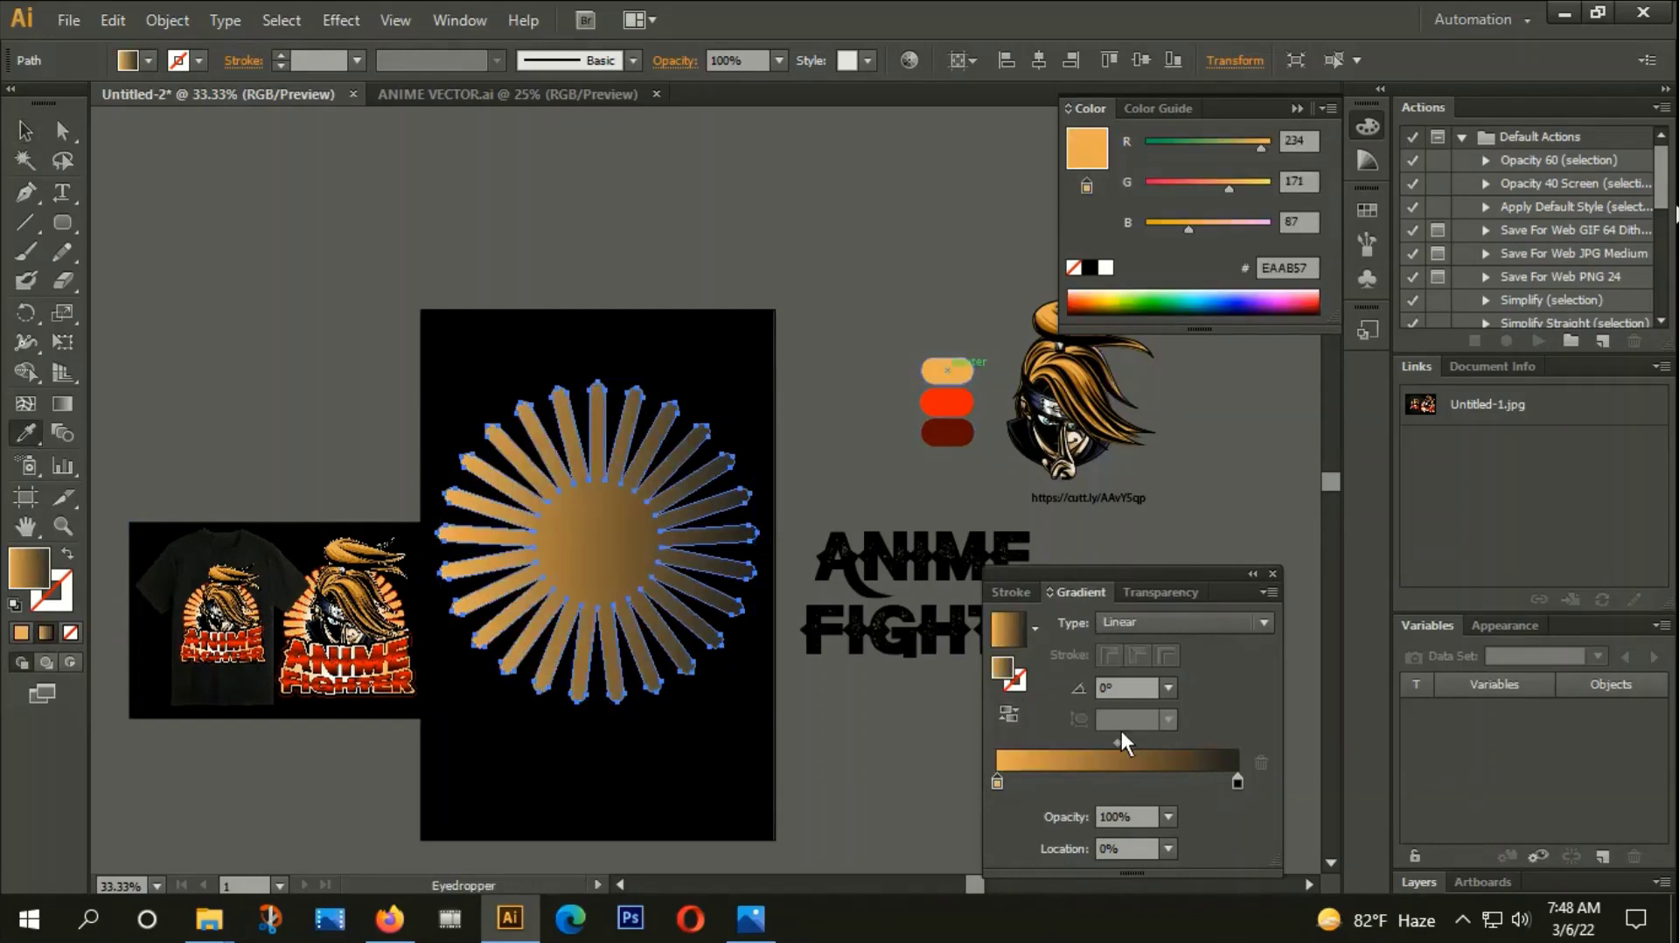
Set the gradient's right stop to near-white FCF7F7.
click(1239, 782)
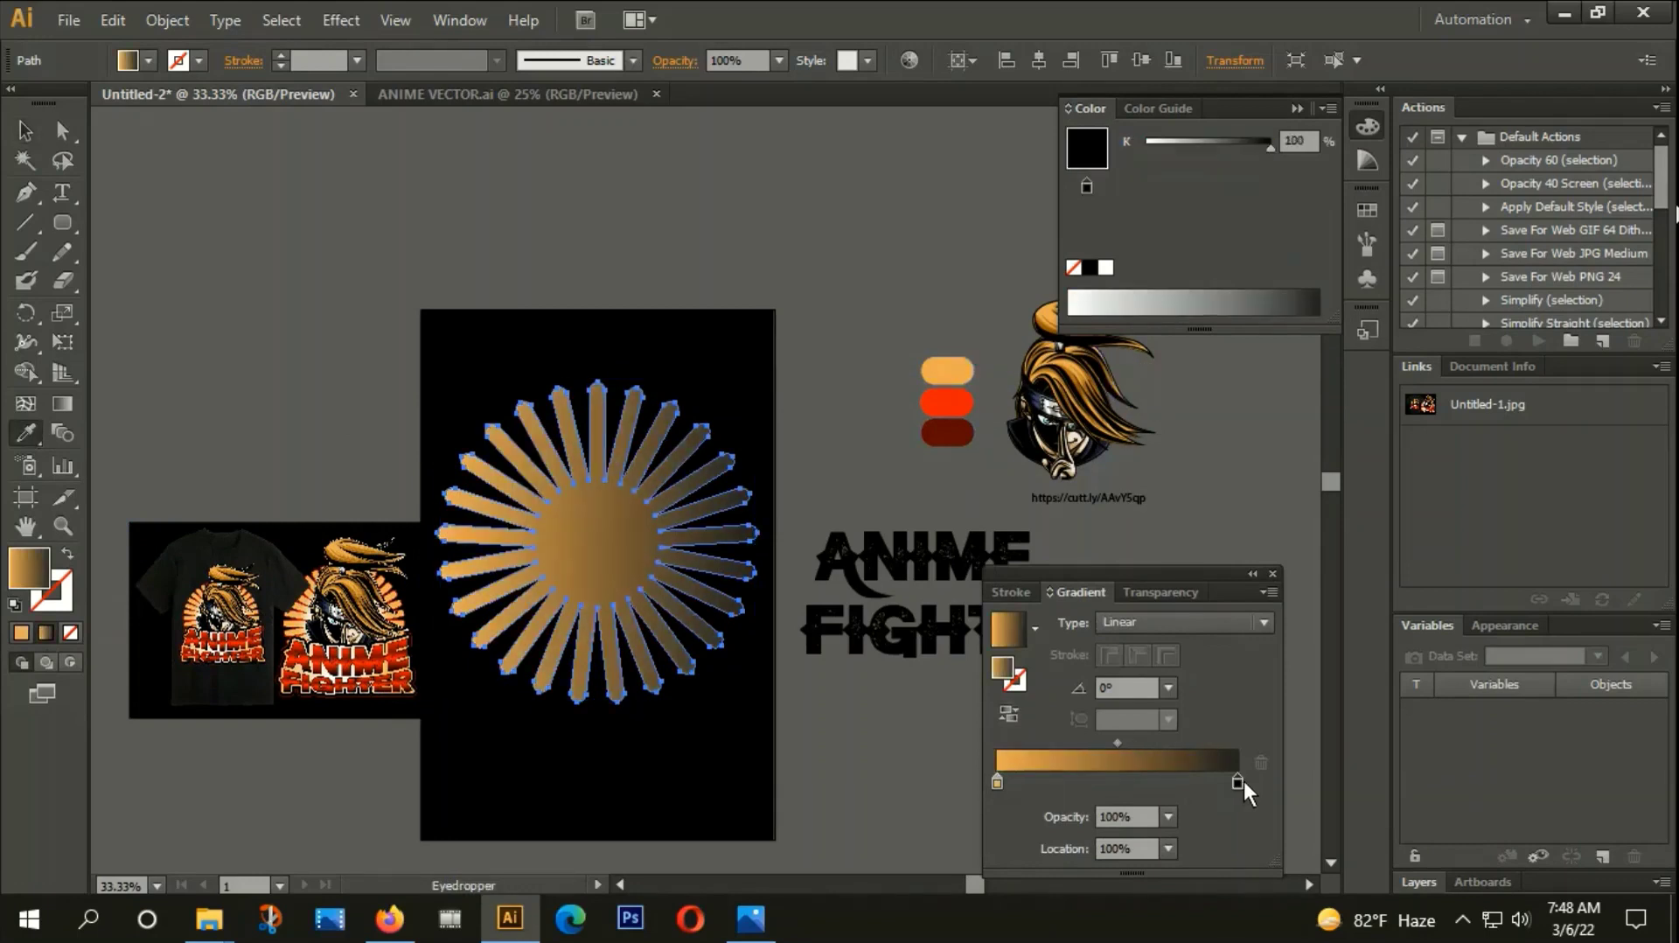
double_click(33, 574)
click(478, 368)
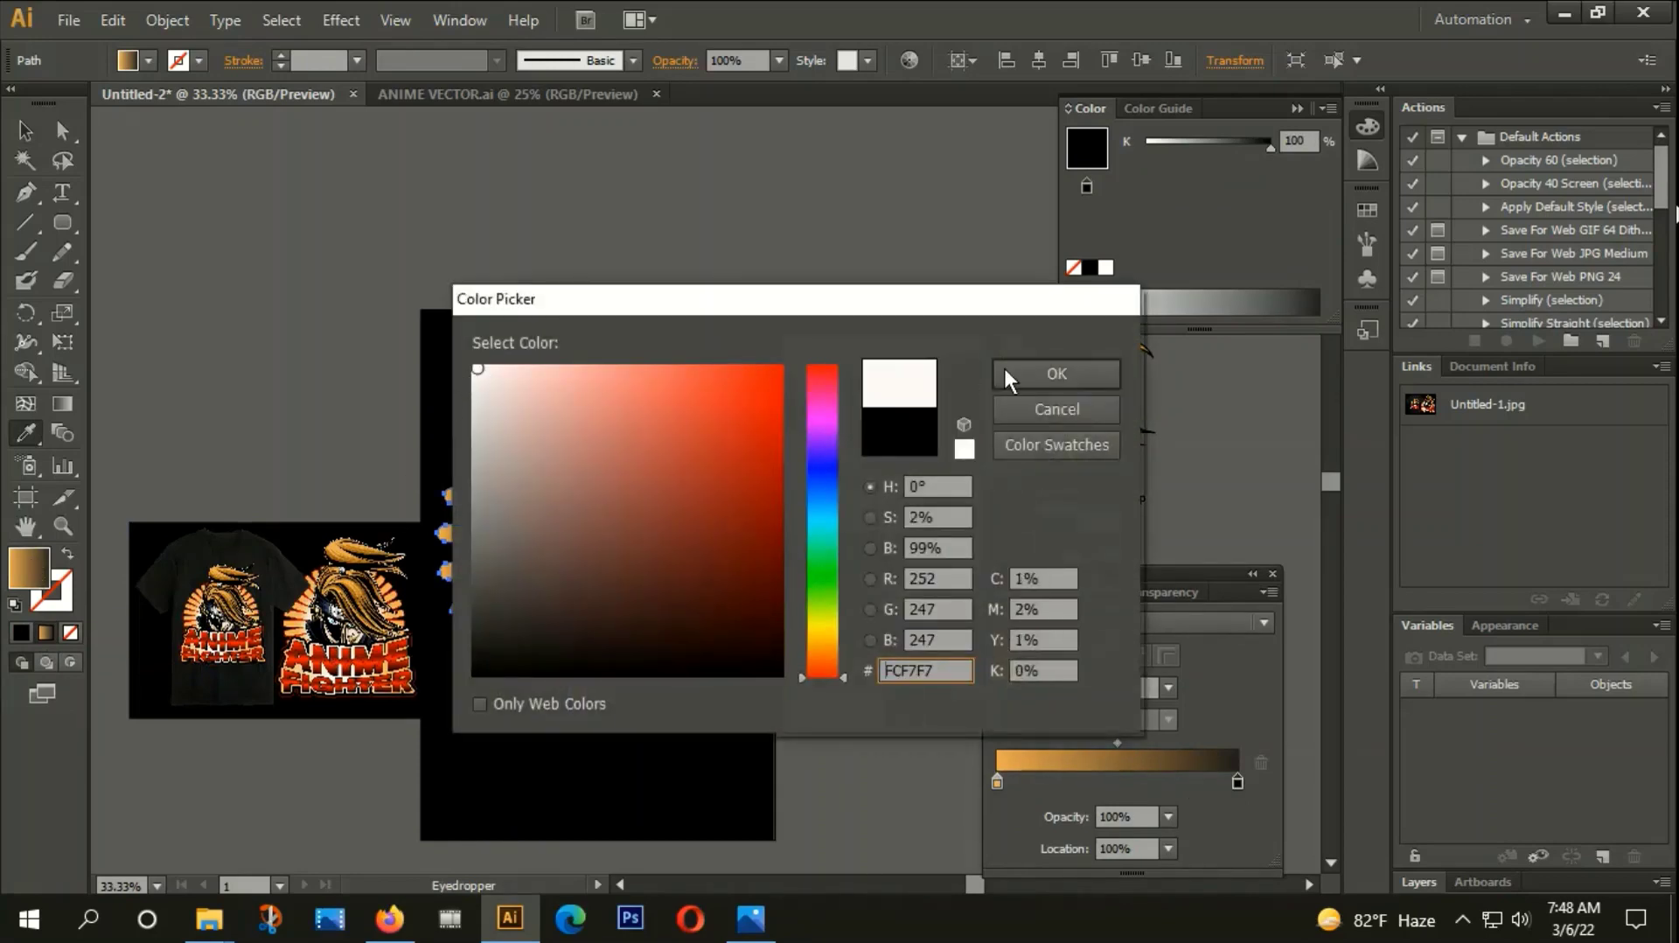
click(1008, 378)
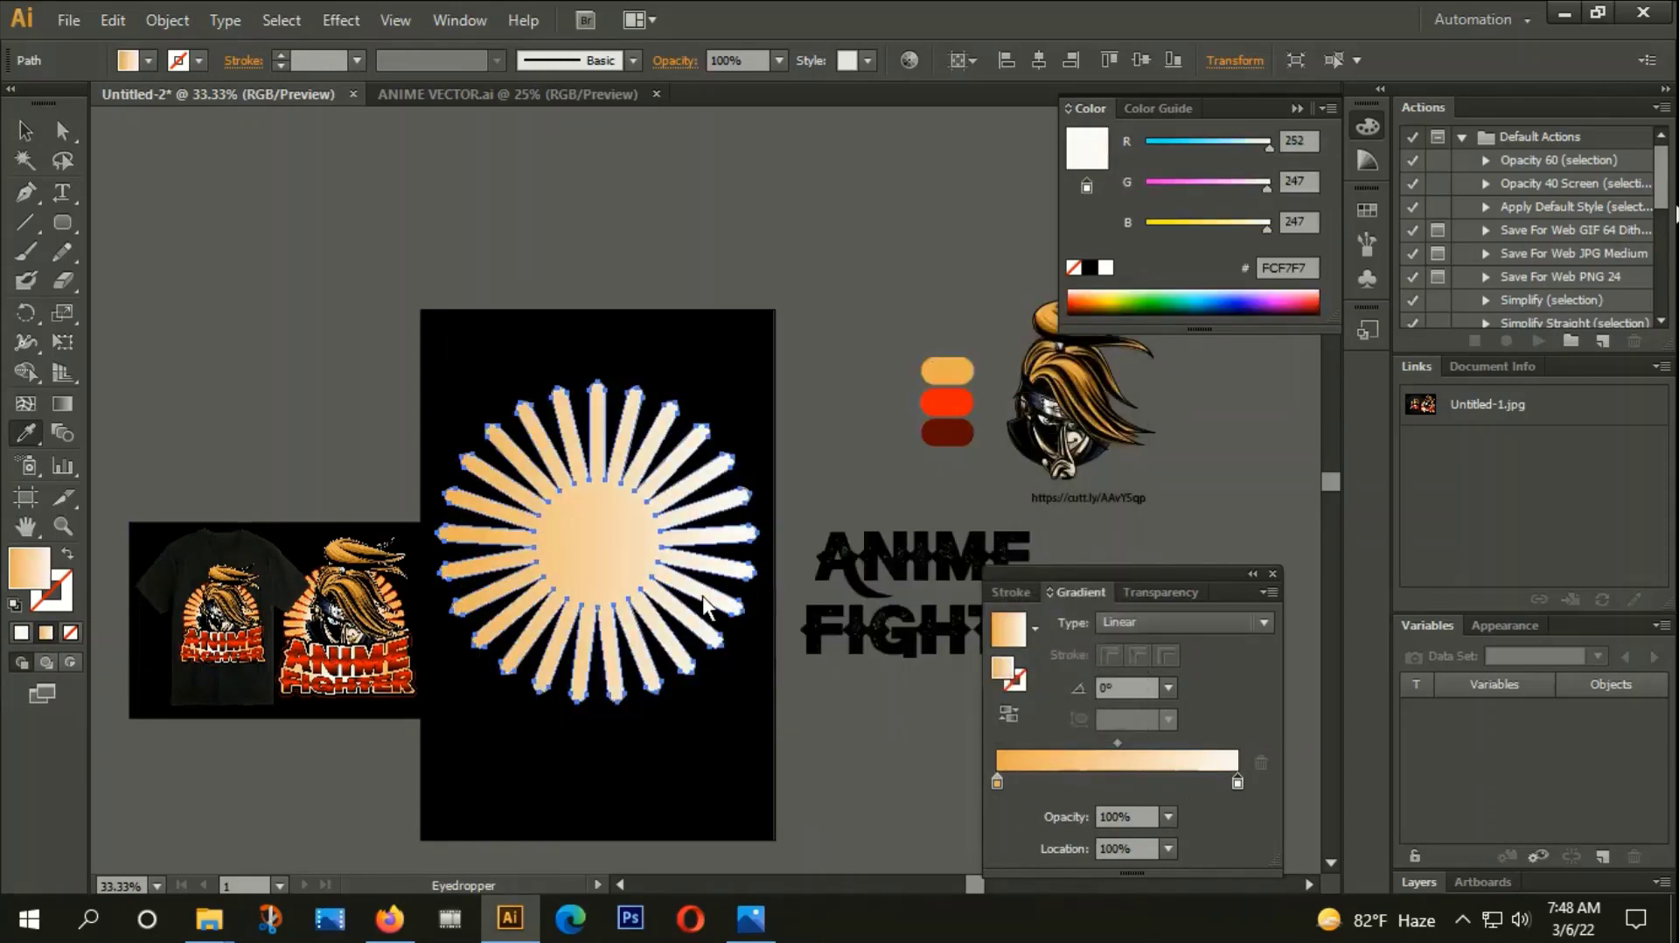
Make the gradient radial with a light centre, adding peach stops at 47% and 70.5%.
click(1268, 630)
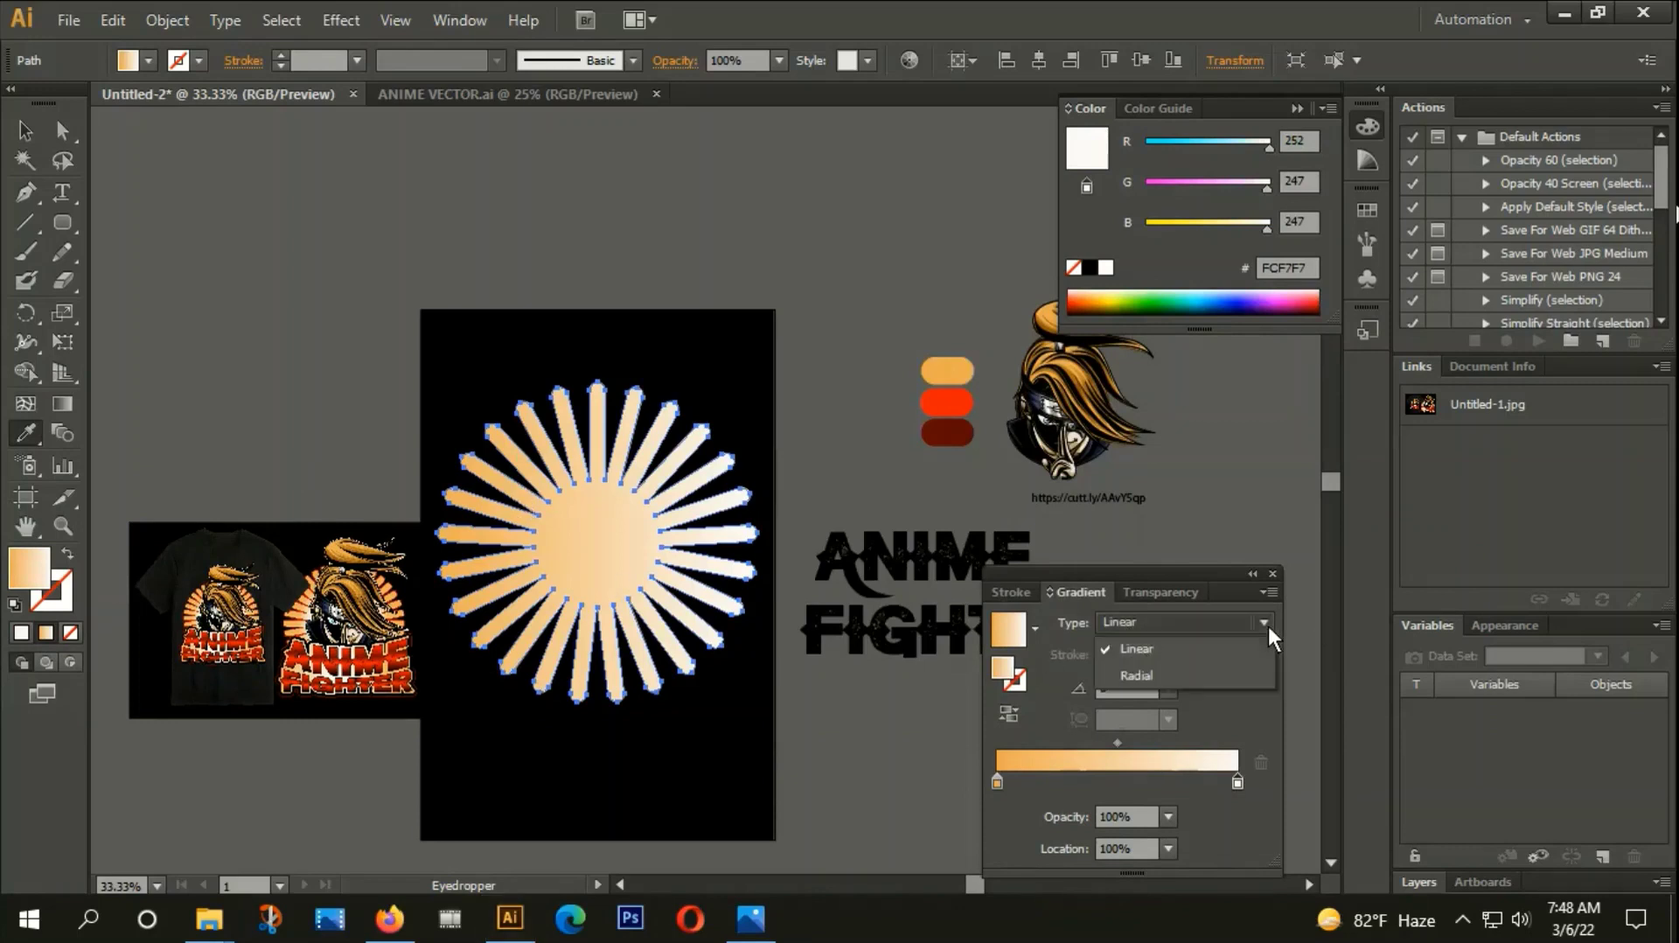
click(1136, 676)
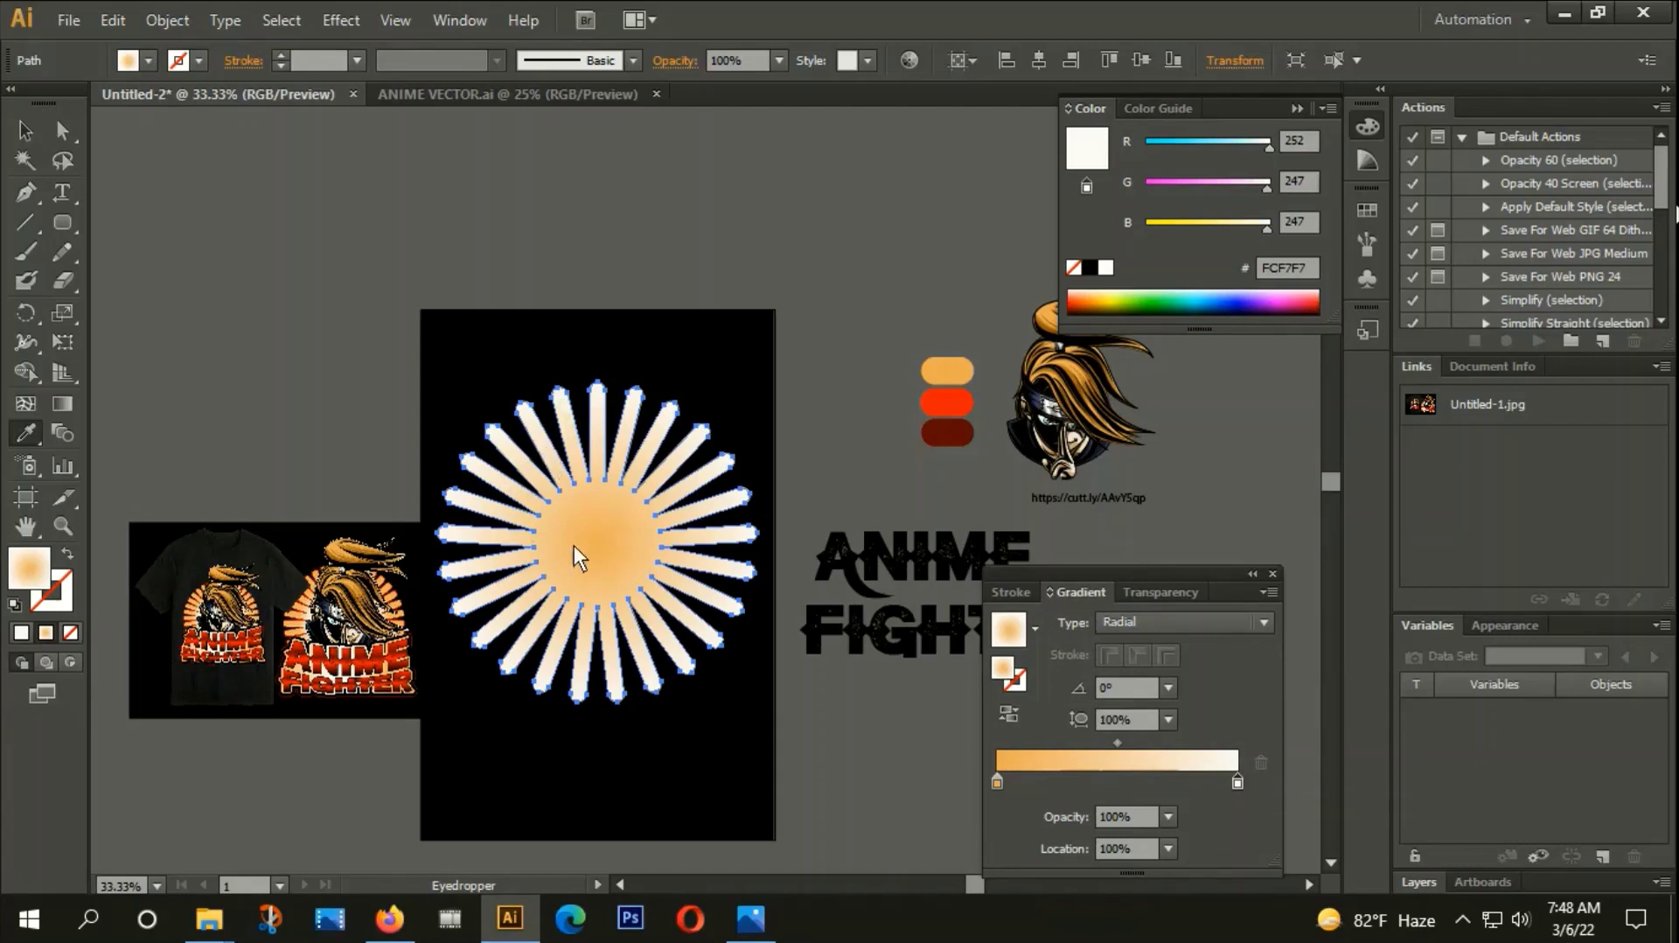
click(1008, 714)
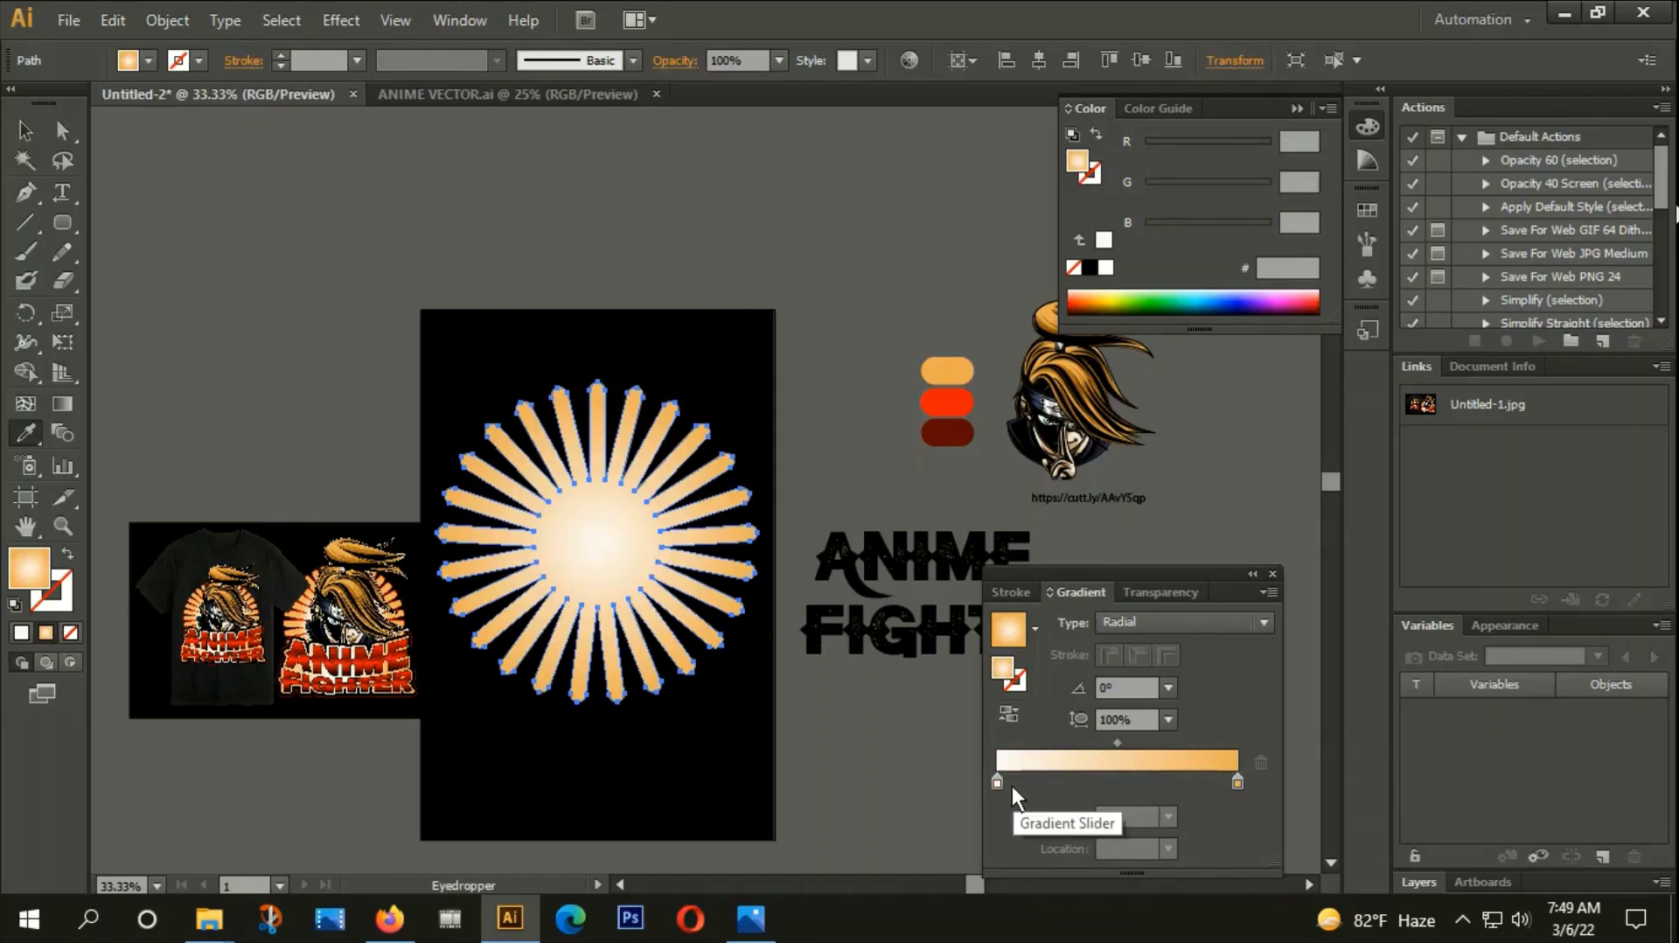
drag(1015, 783, 1112, 780)
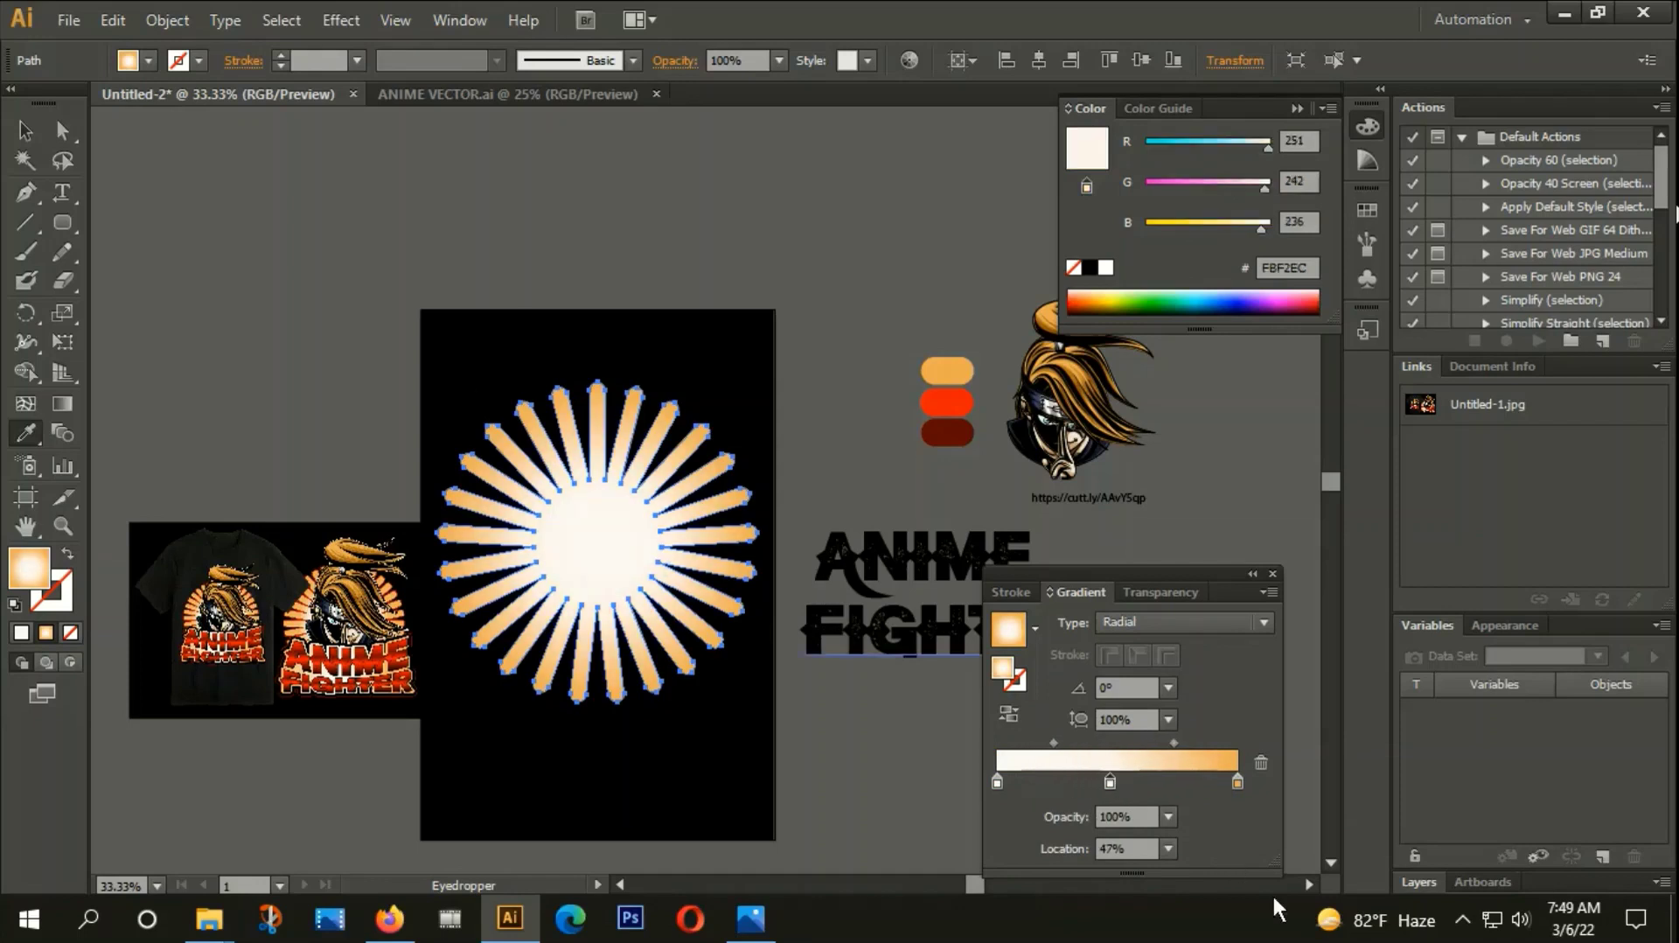
drag(1230, 780, 1167, 781)
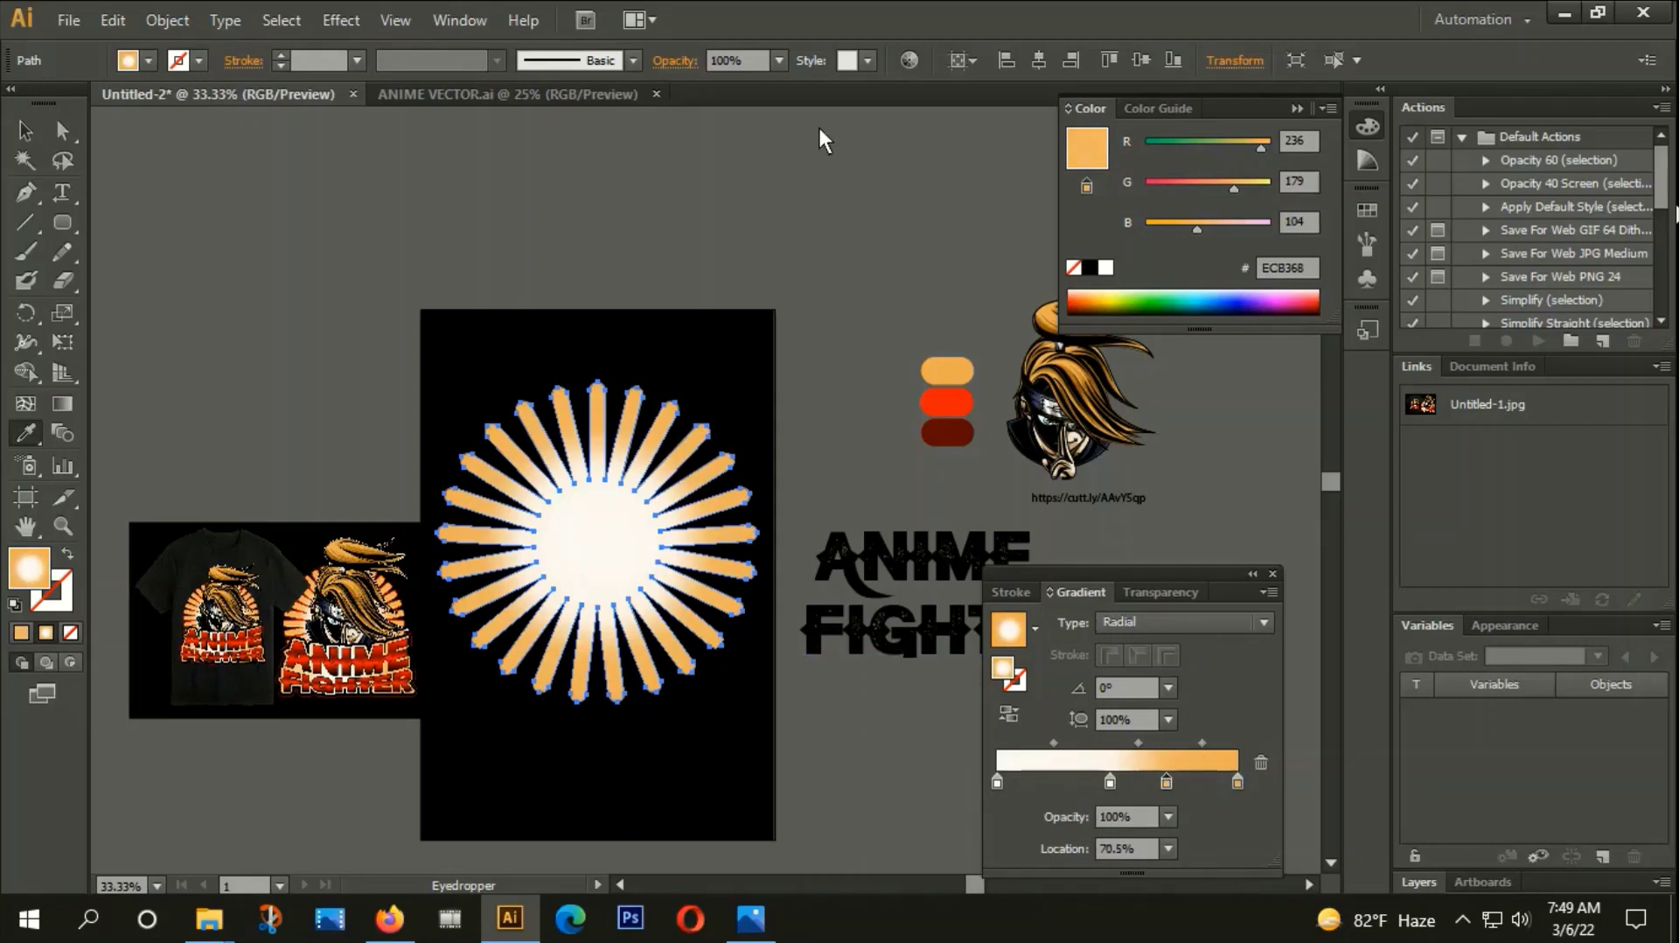
Shrink the sunburst about its centre, raise it near the artboard top, then select the link text.
click(24, 131)
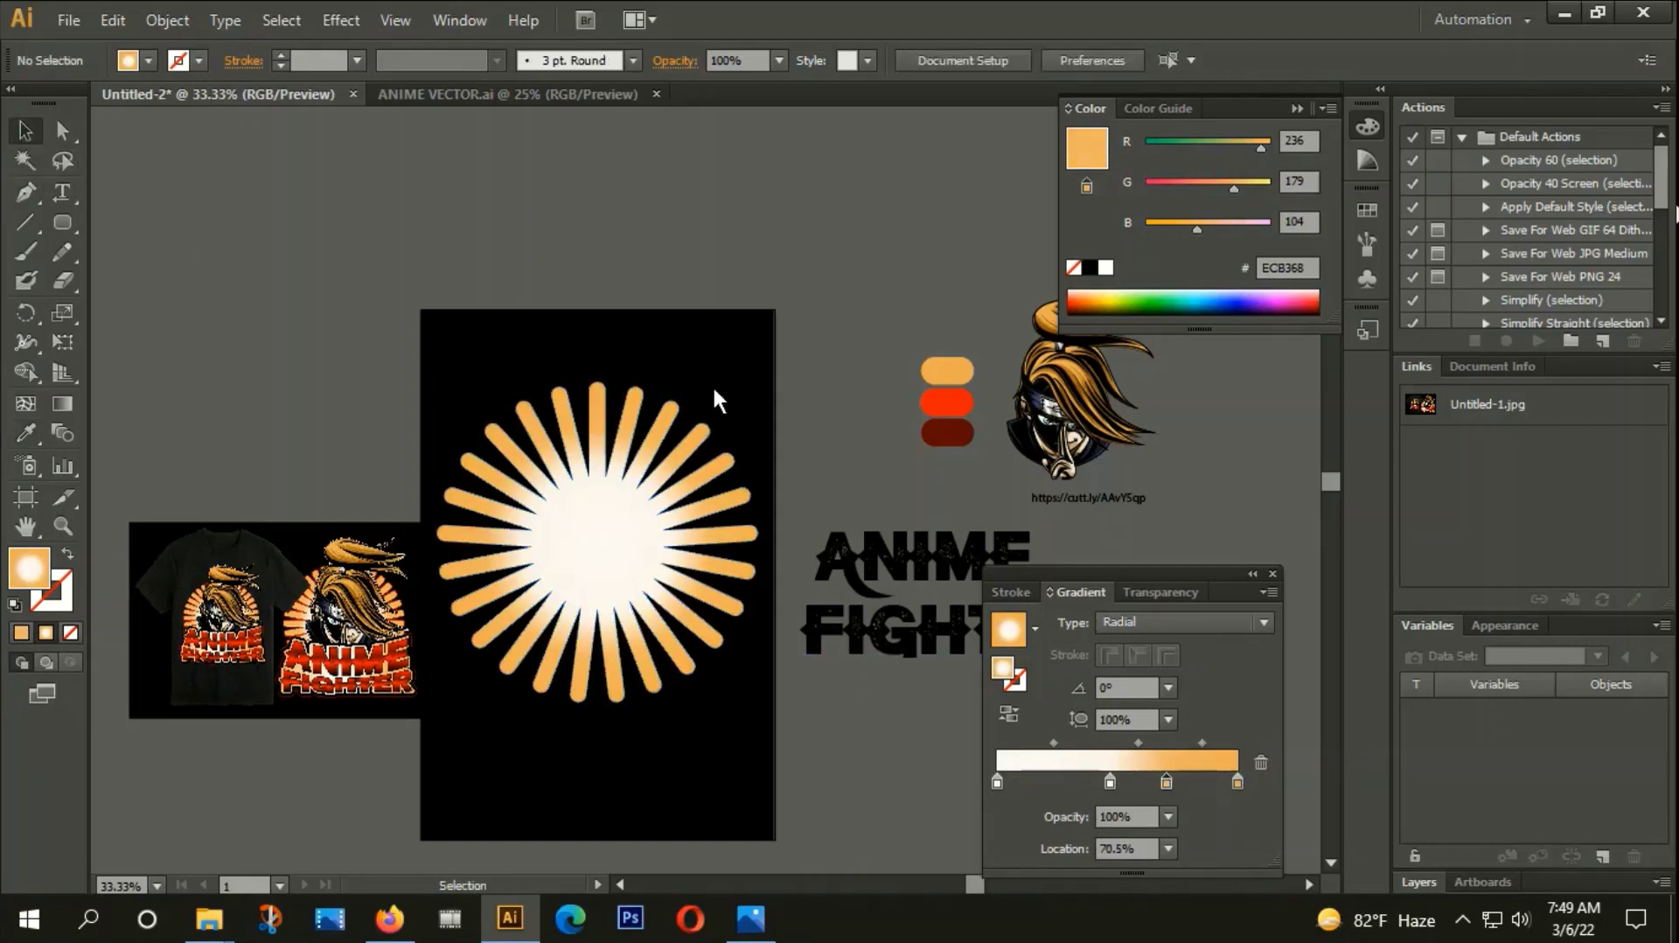
scroll(709, 389, down, 3)
click(704, 385)
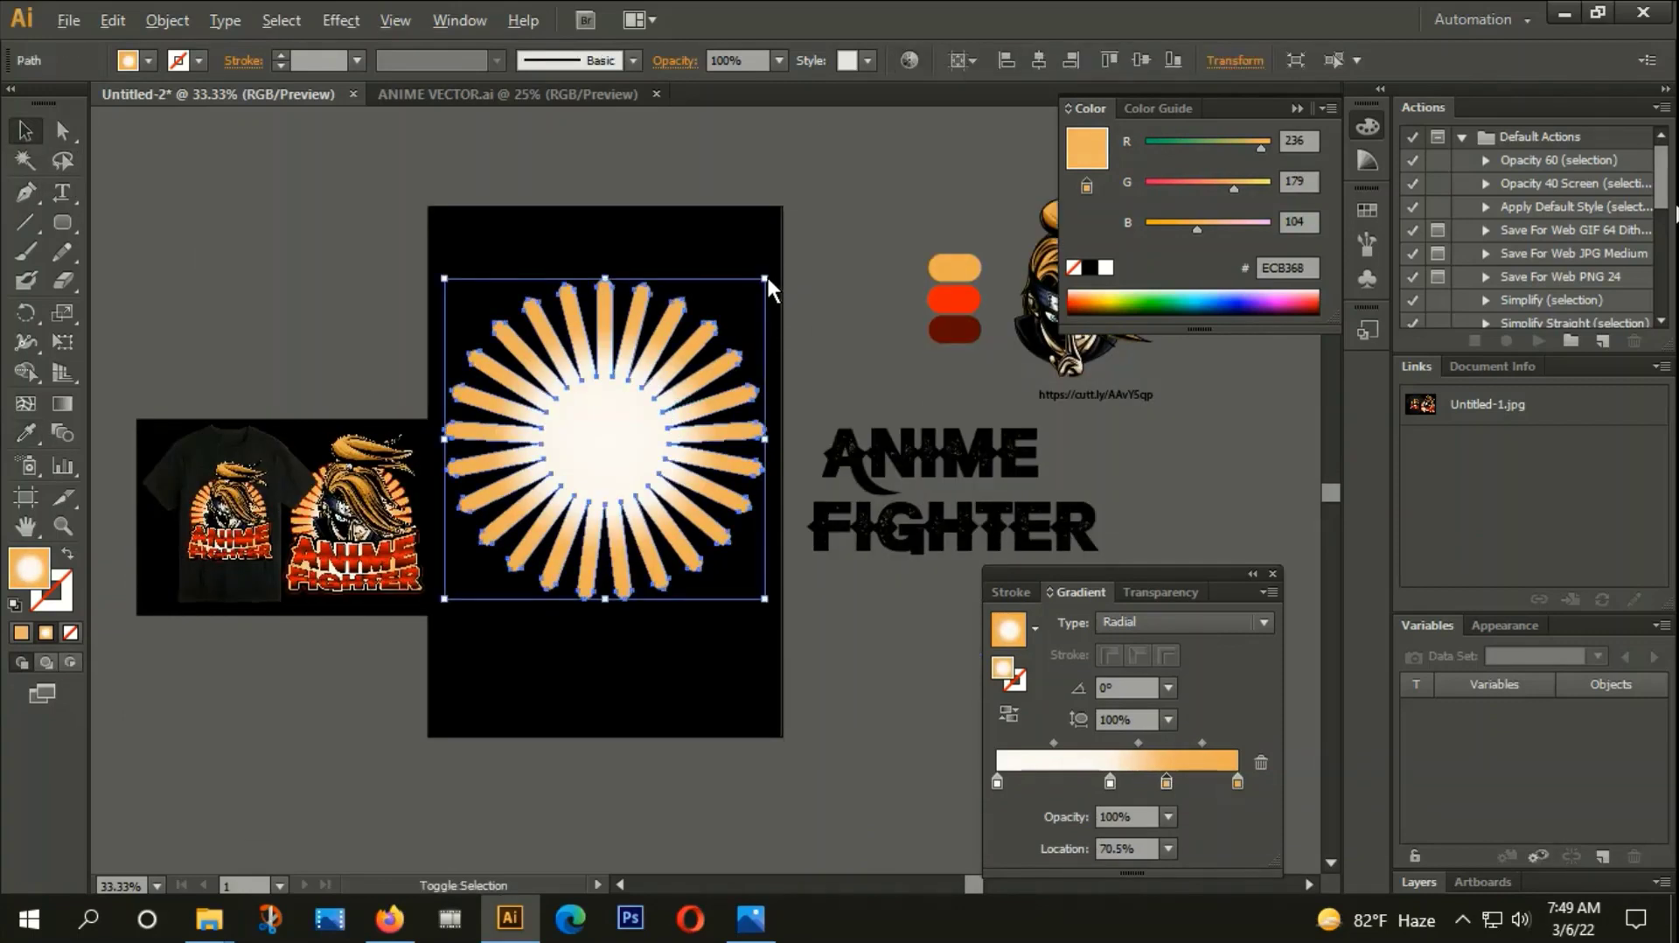
drag(766, 278, 724, 319)
drag(654, 429, 654, 378)
click(861, 389)
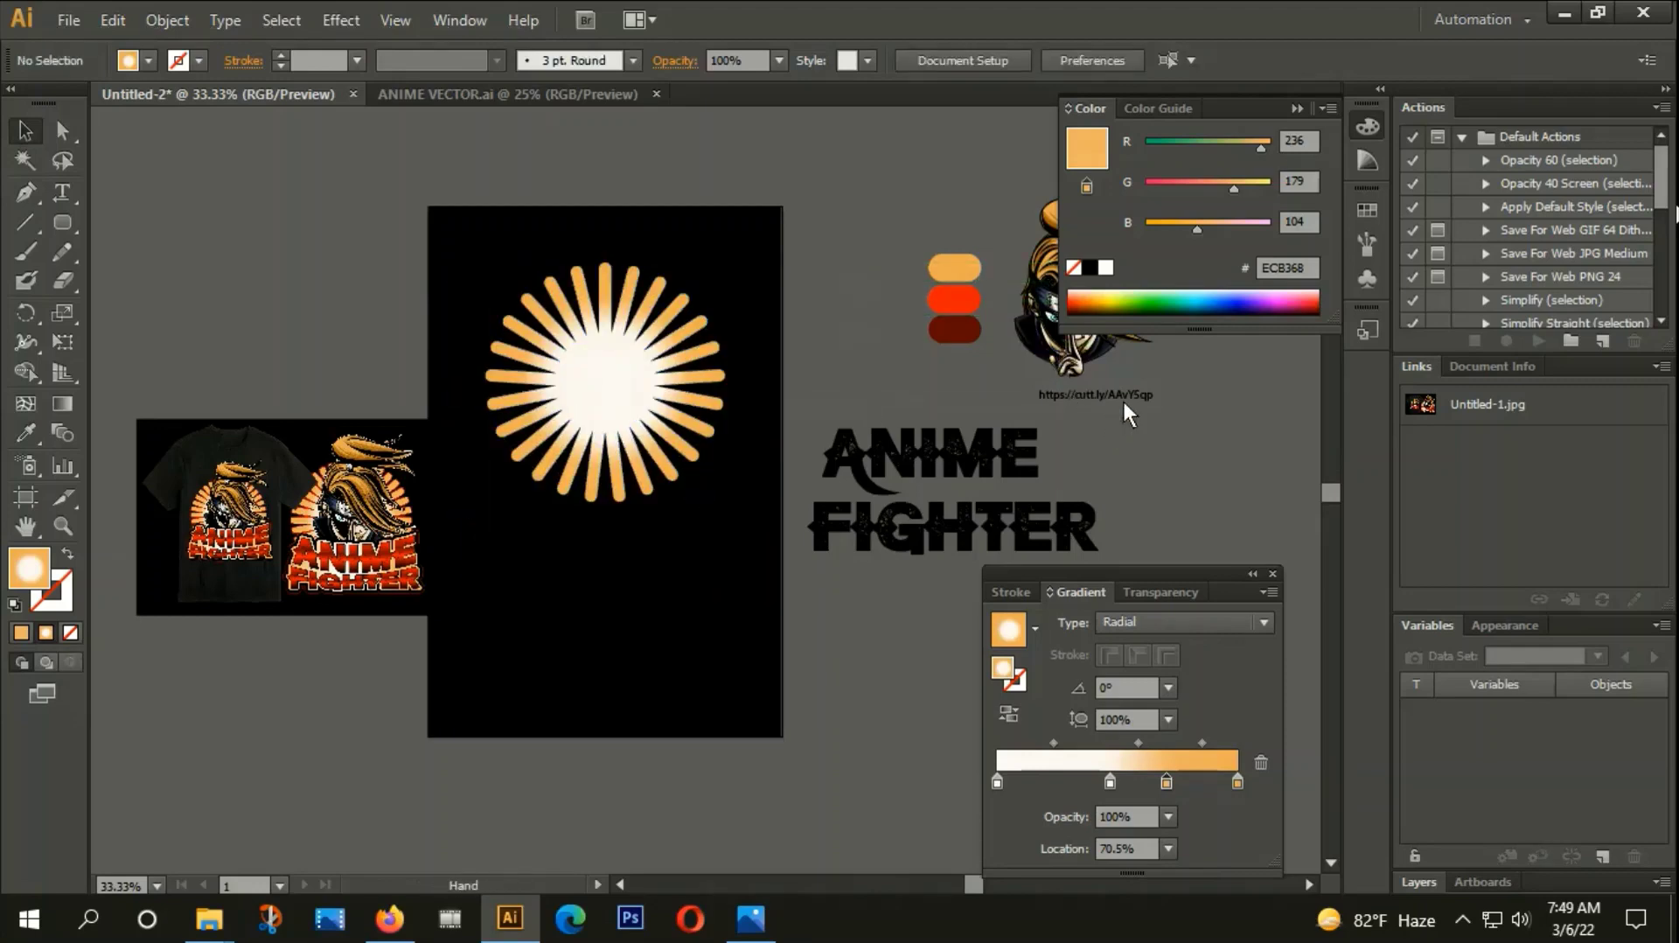
drag(1121, 397, 930, 408)
click(906, 416)
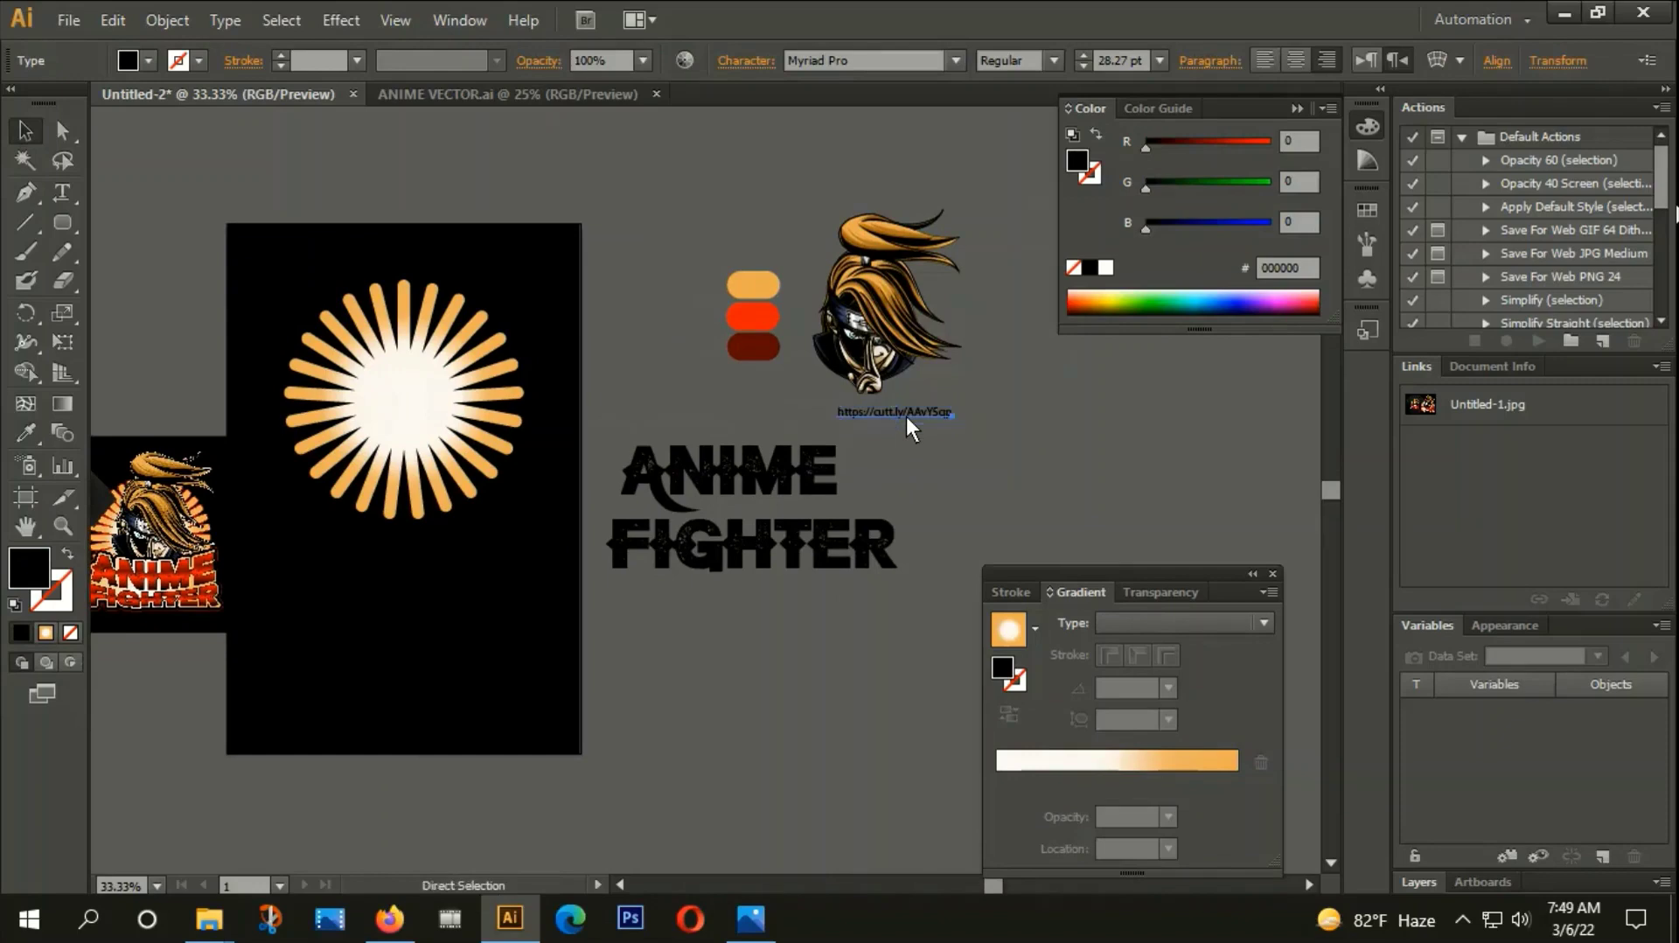
Open the copied cutt.ly short link in a new Firefox tab.
click(390, 922)
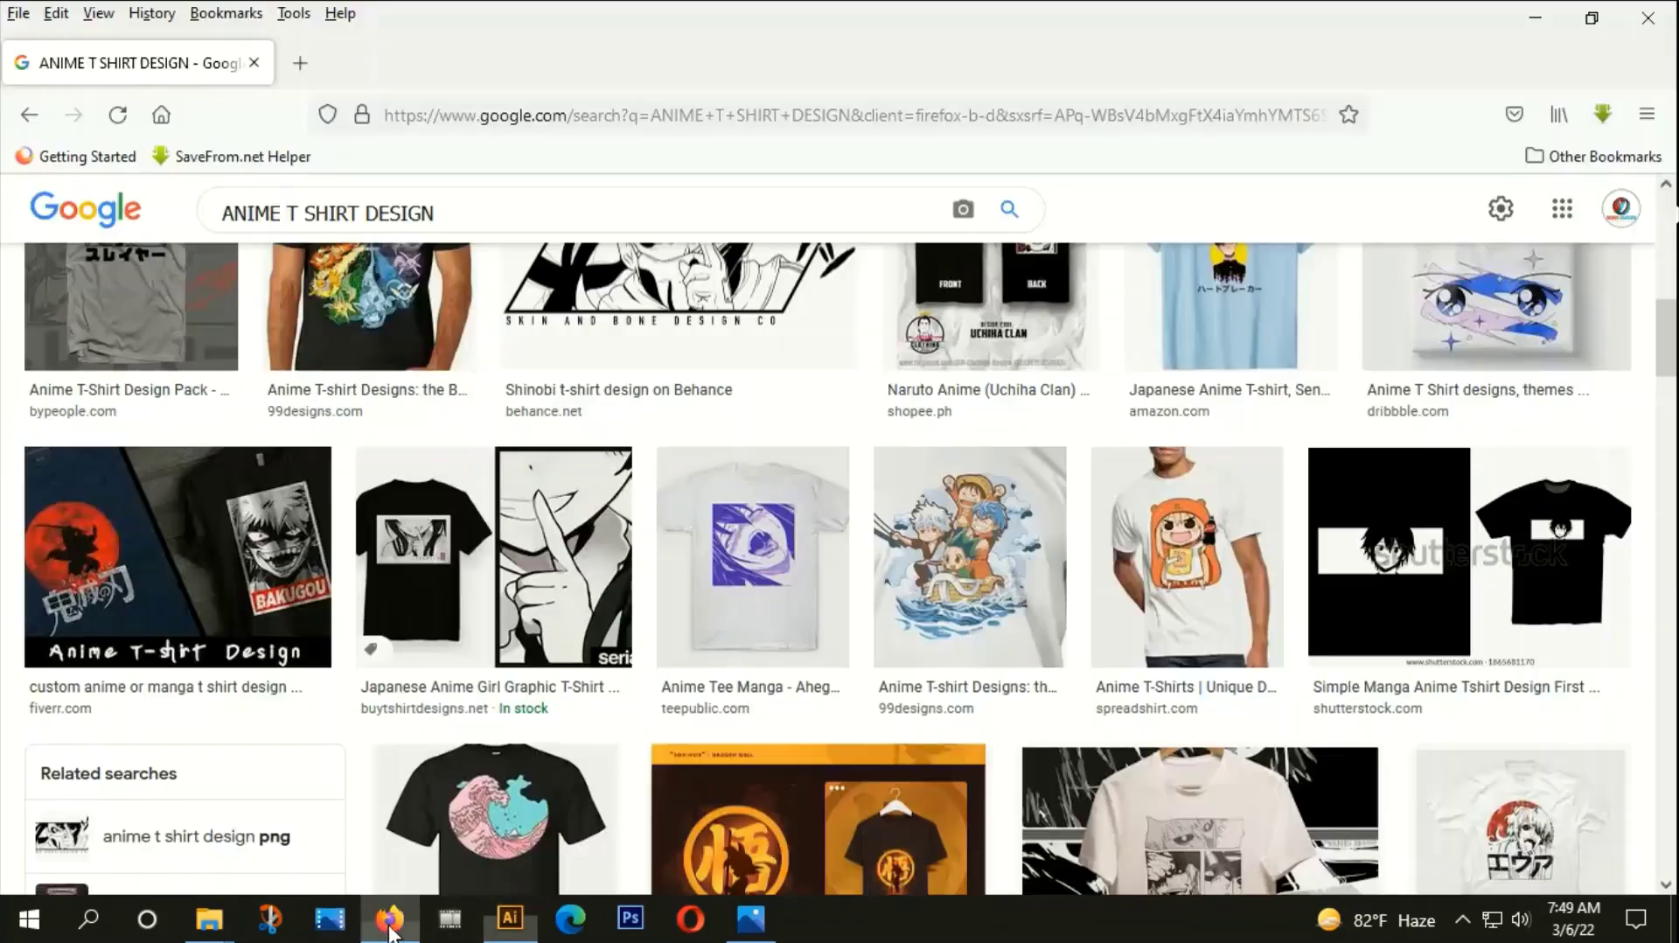
click(300, 58)
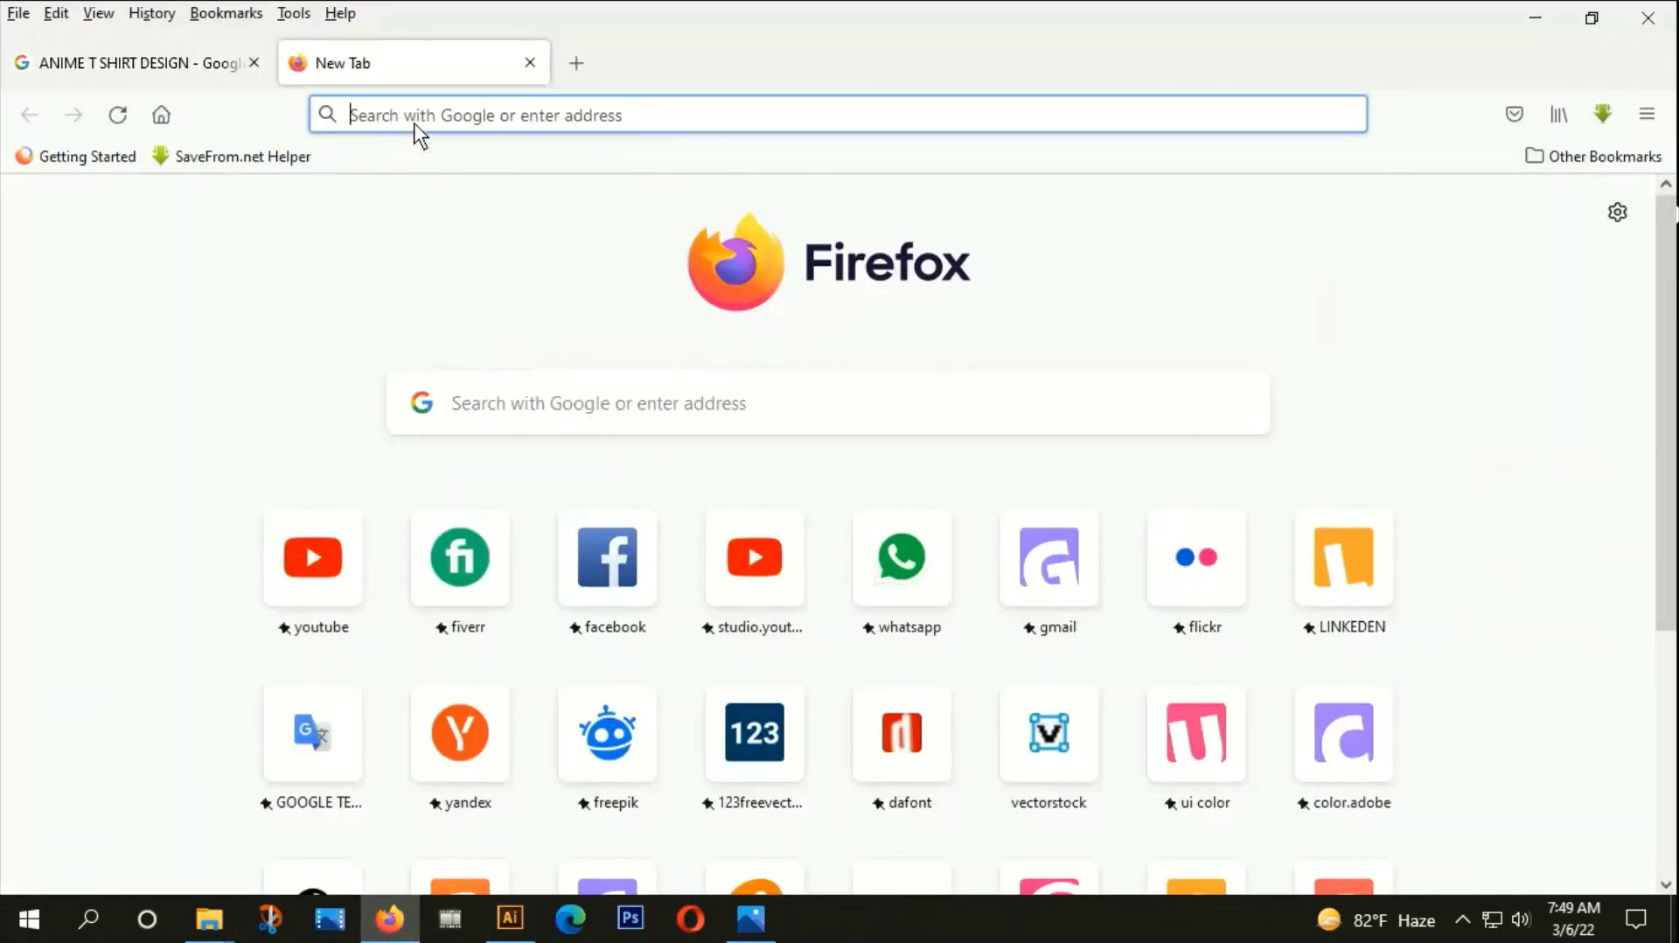
click(412, 122)
text(https://cutt.ly/AAvY5qp)
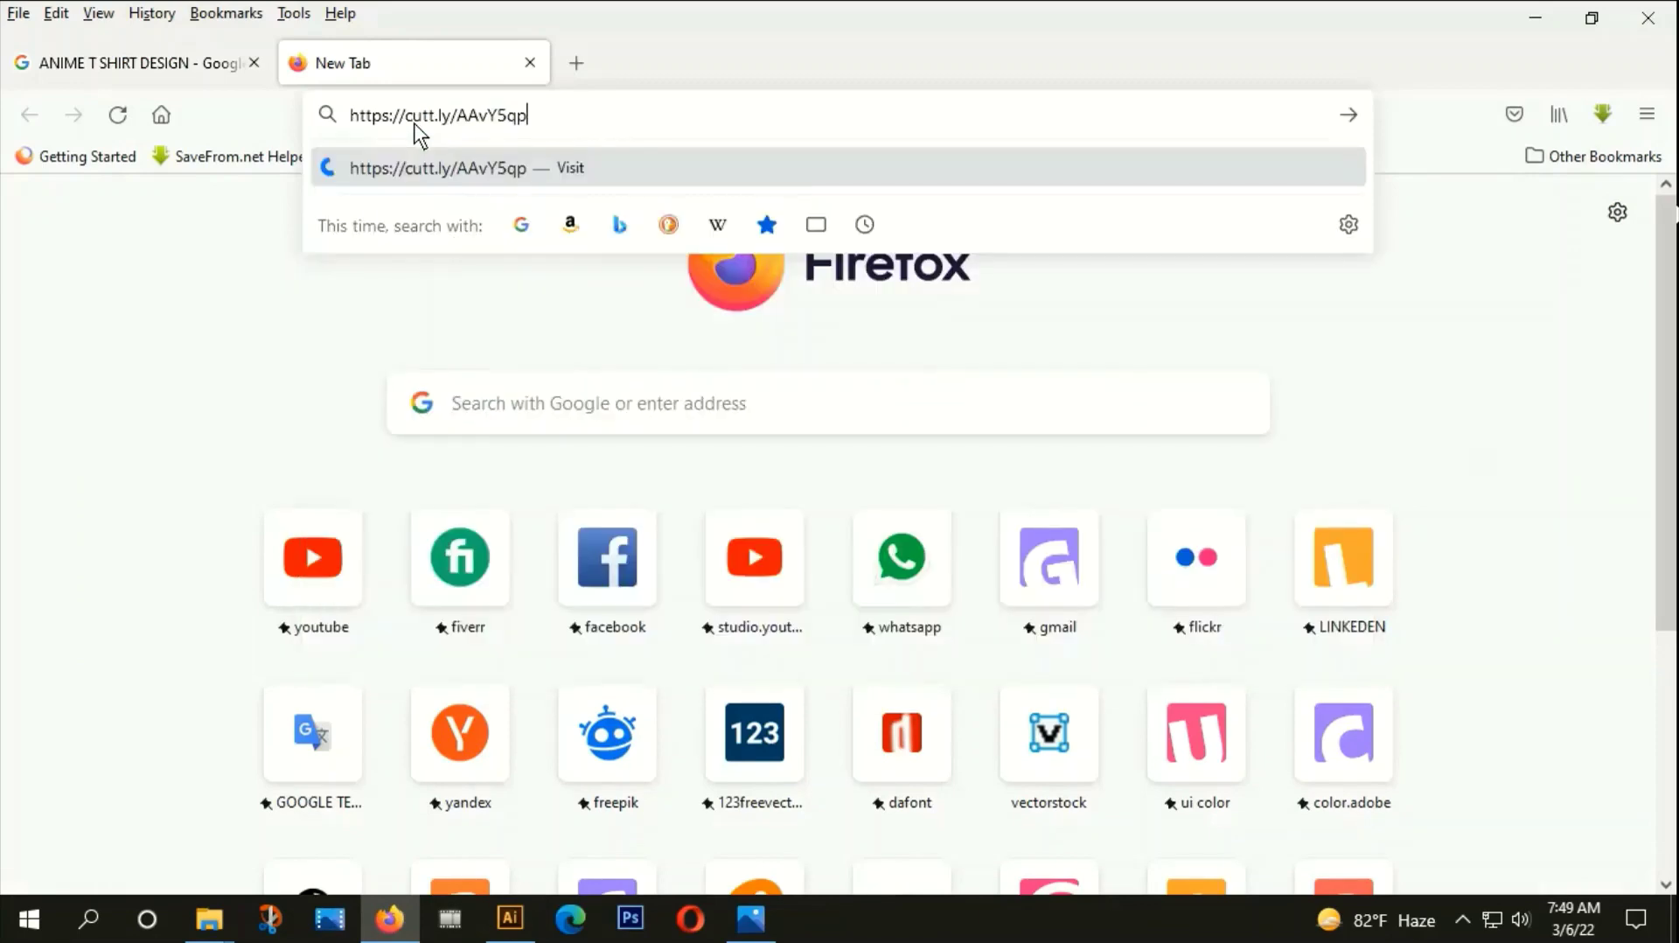
key(Return)
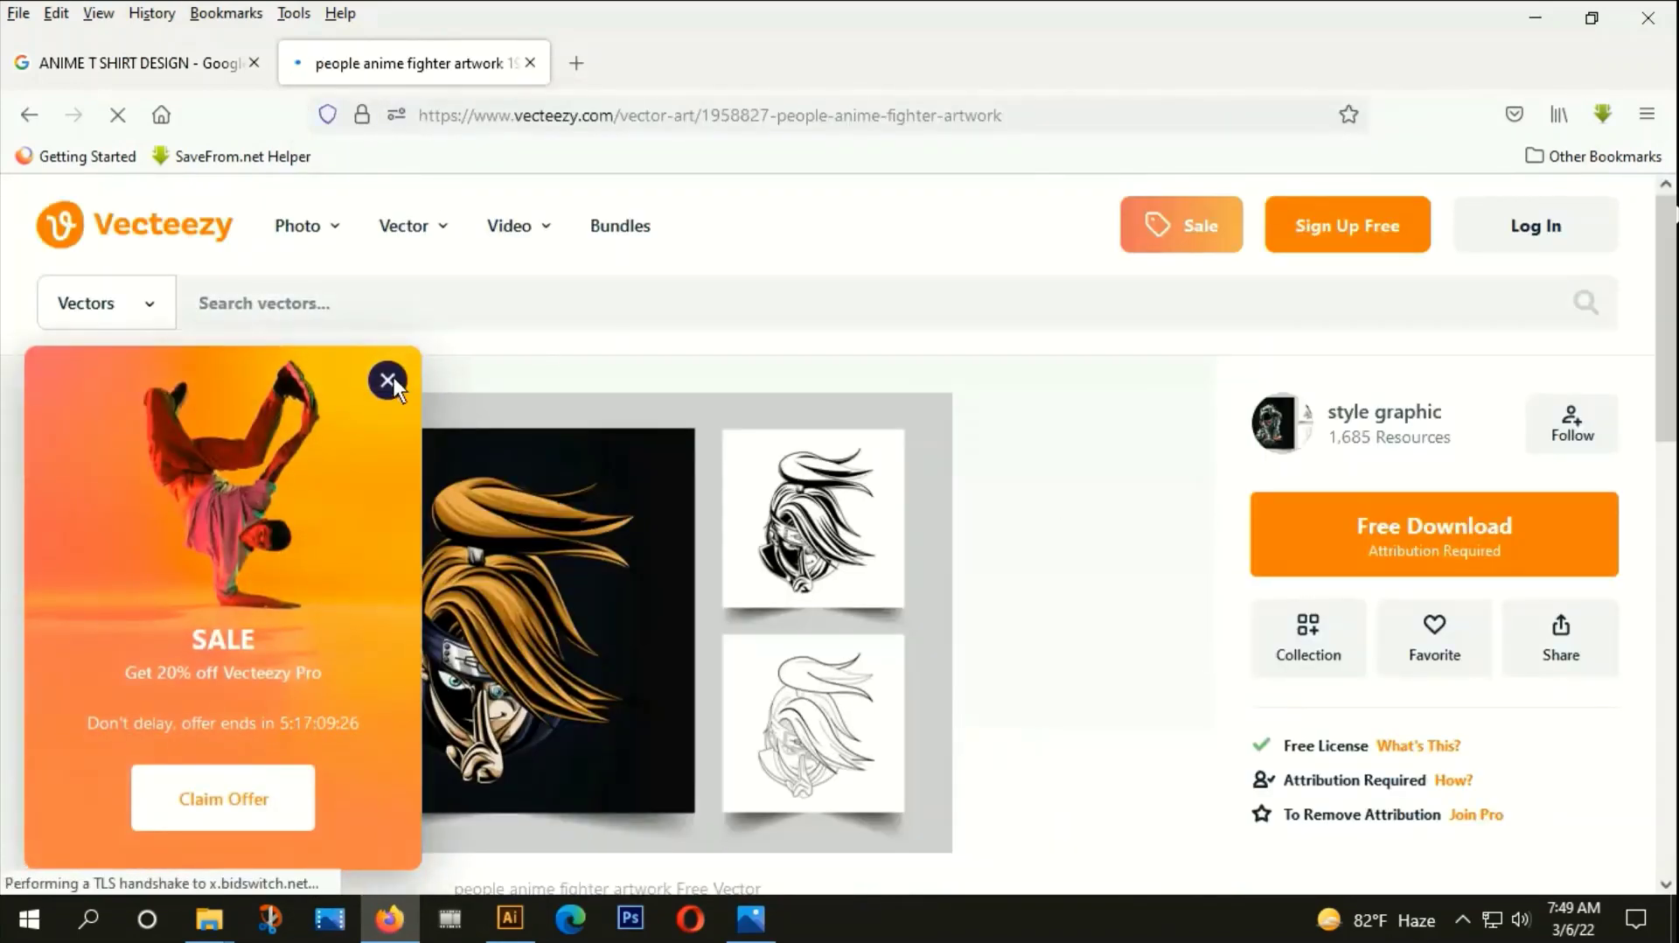
Dismiss the sale popup and scroll through the people anime fighter artwork page.
click(394, 376)
scroll(586, 591, down, 5)
scroll(586, 591, down, 2)
scroll(586, 592, down, 5)
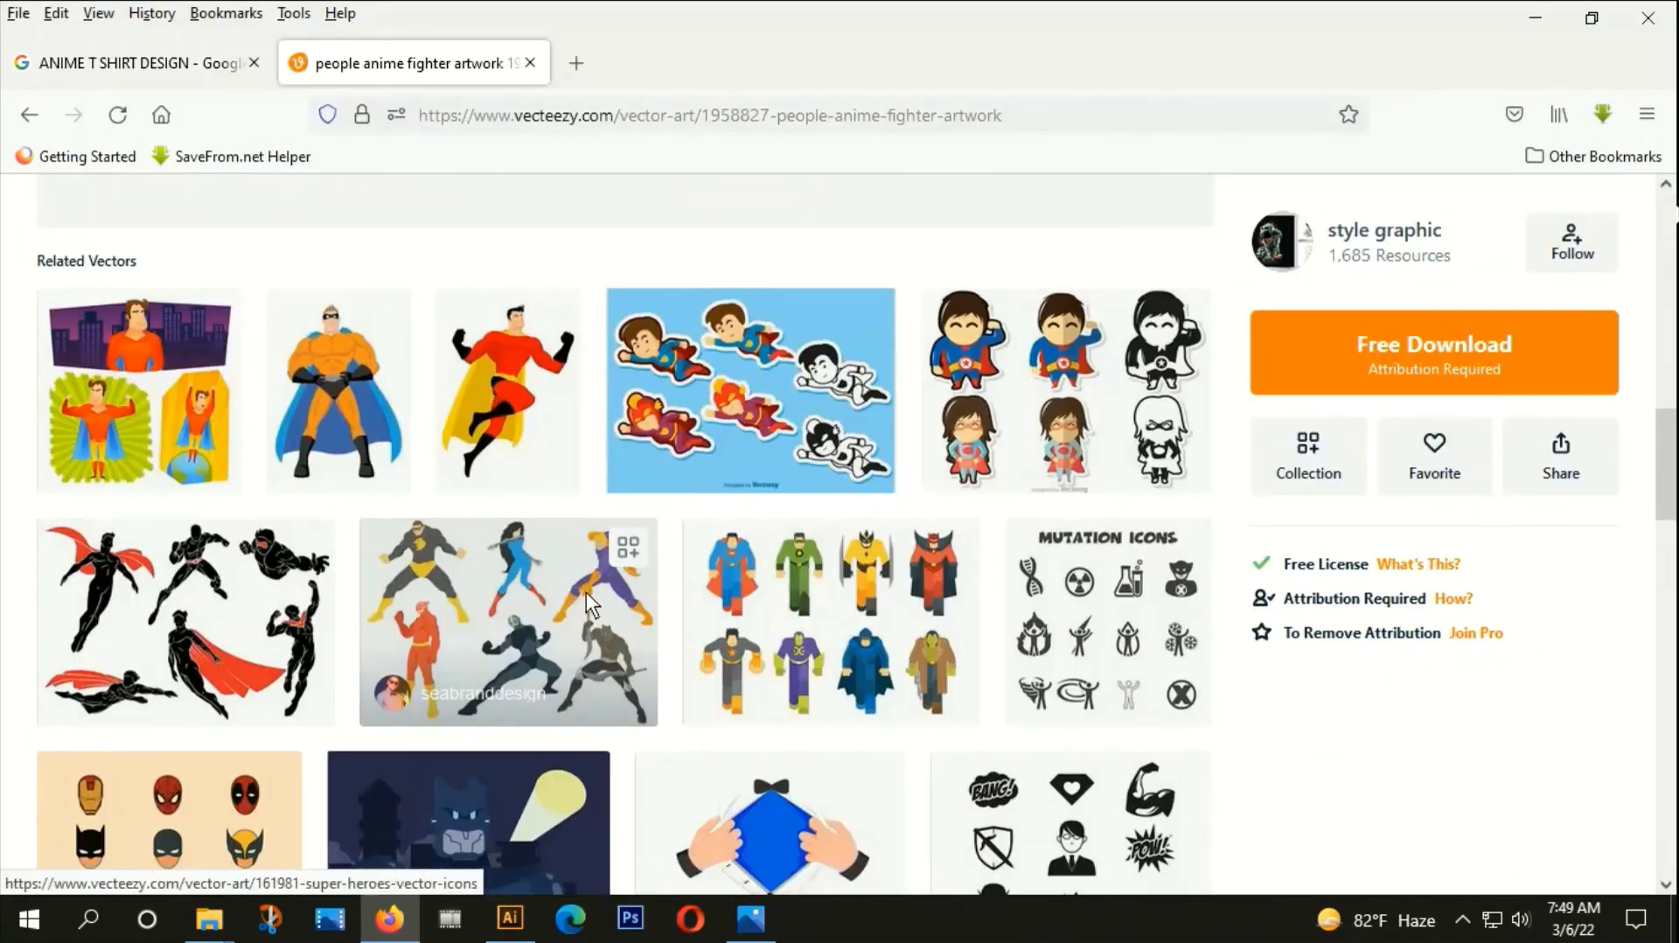
scroll(586, 591, down, 3)
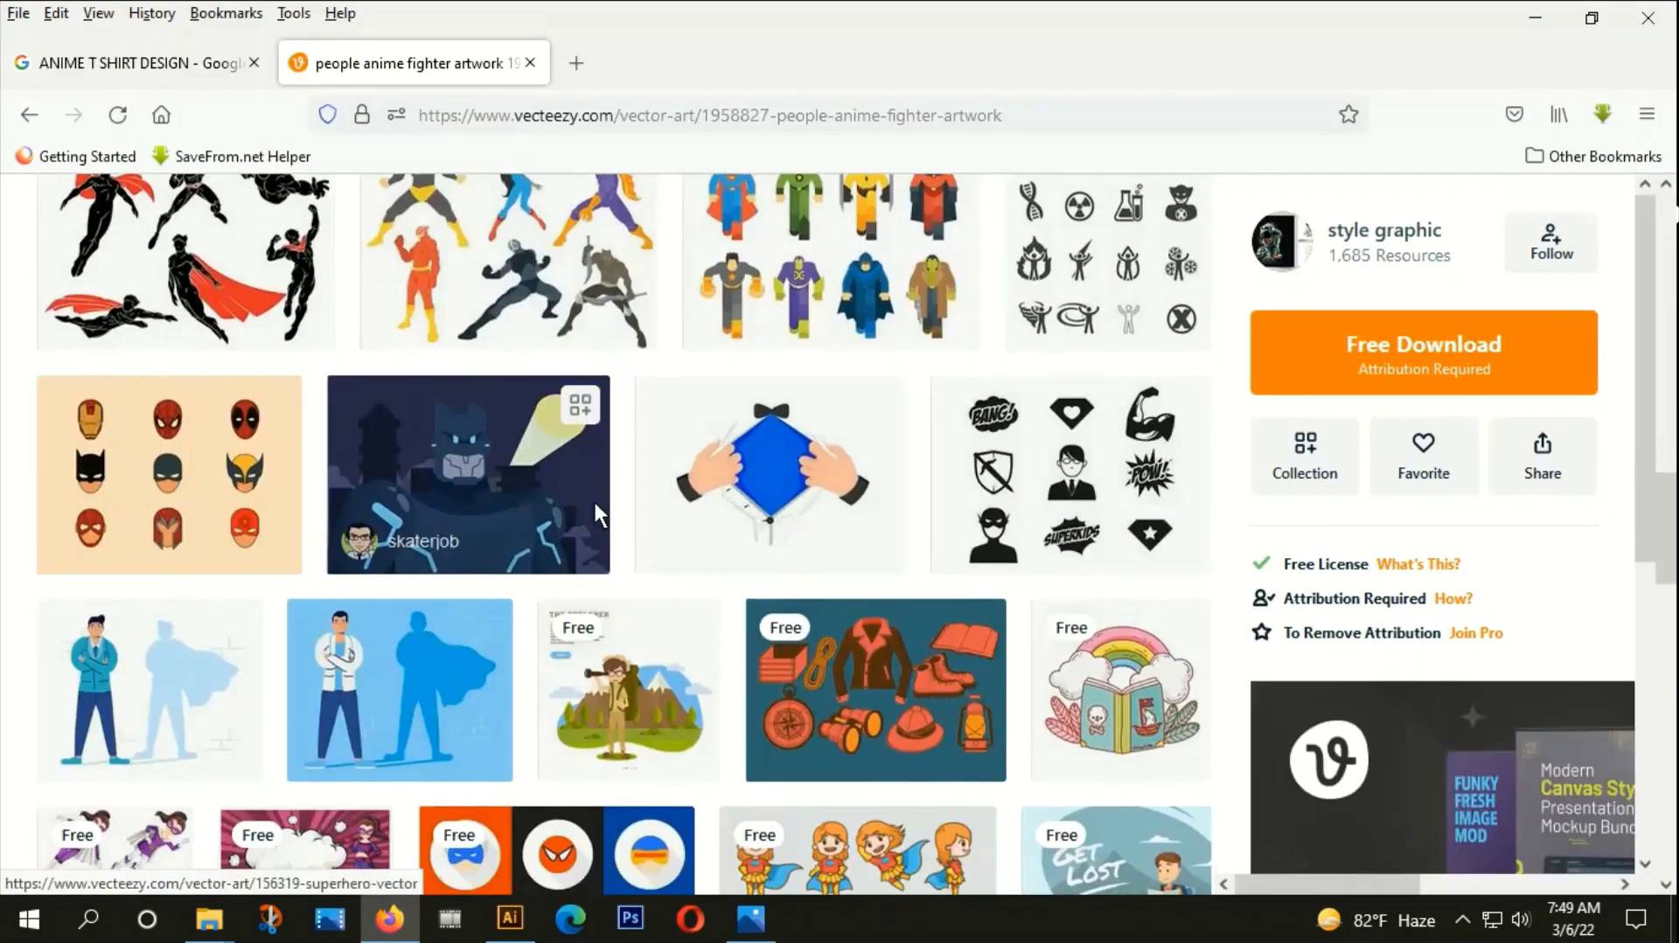
scroll(595, 507, down, 3)
scroll(787, 594, down, 2)
scroll(506, 575, down, 3)
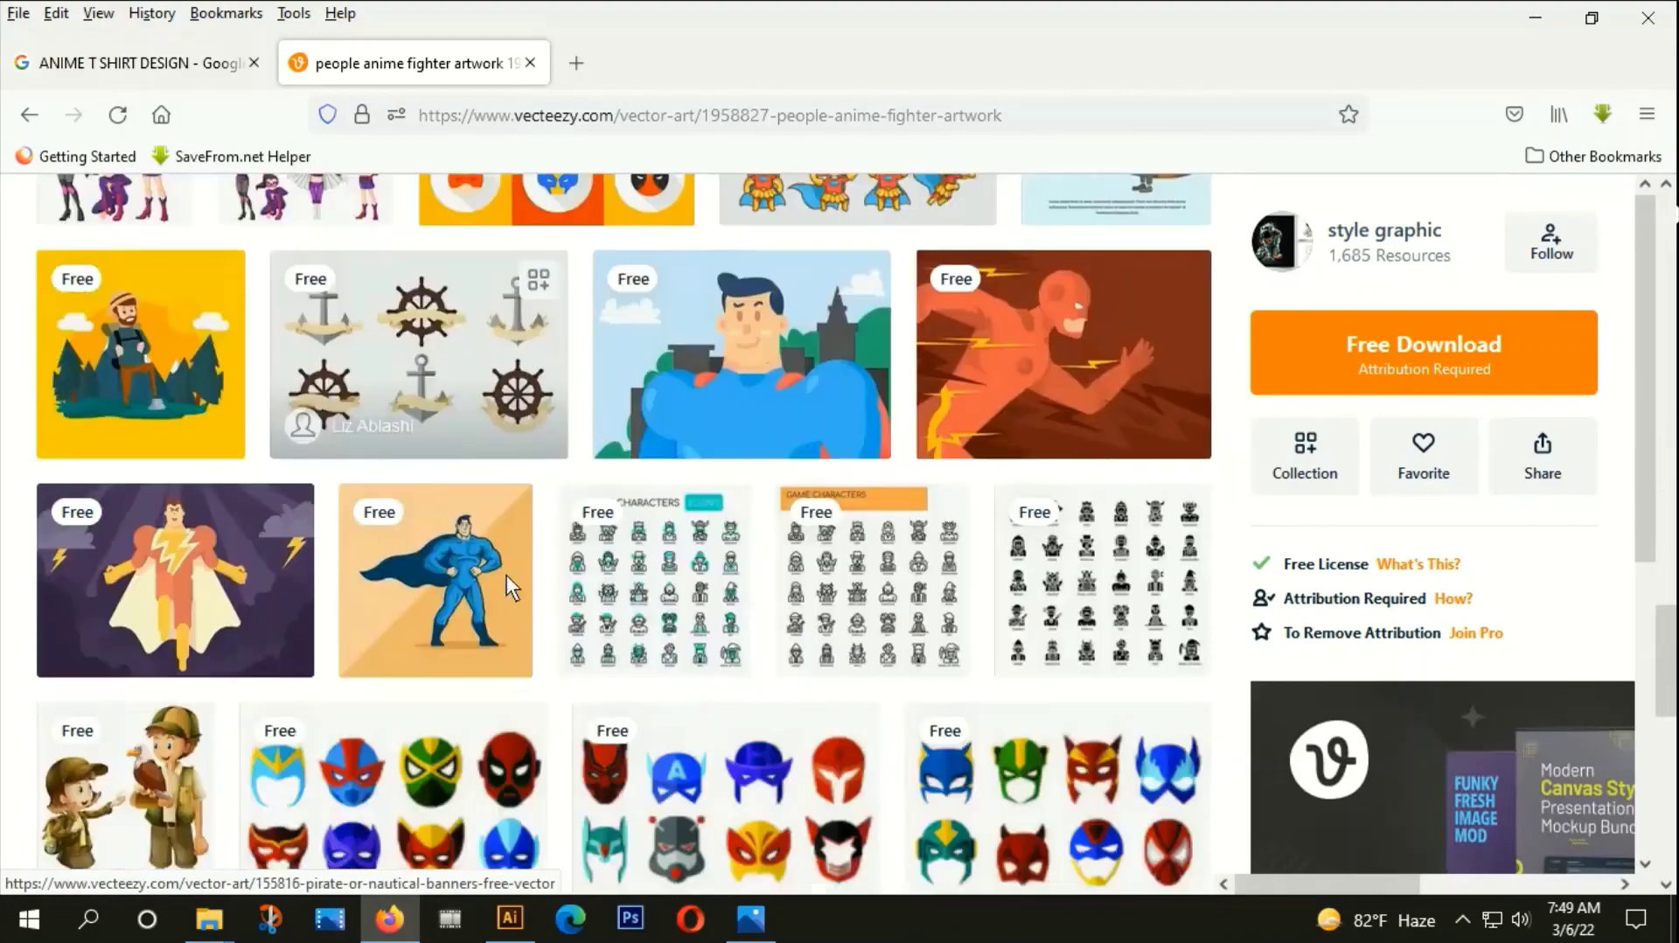
scroll(506, 575, down, 3)
scroll(632, 569, down, 2)
scroll(632, 570, down, 2)
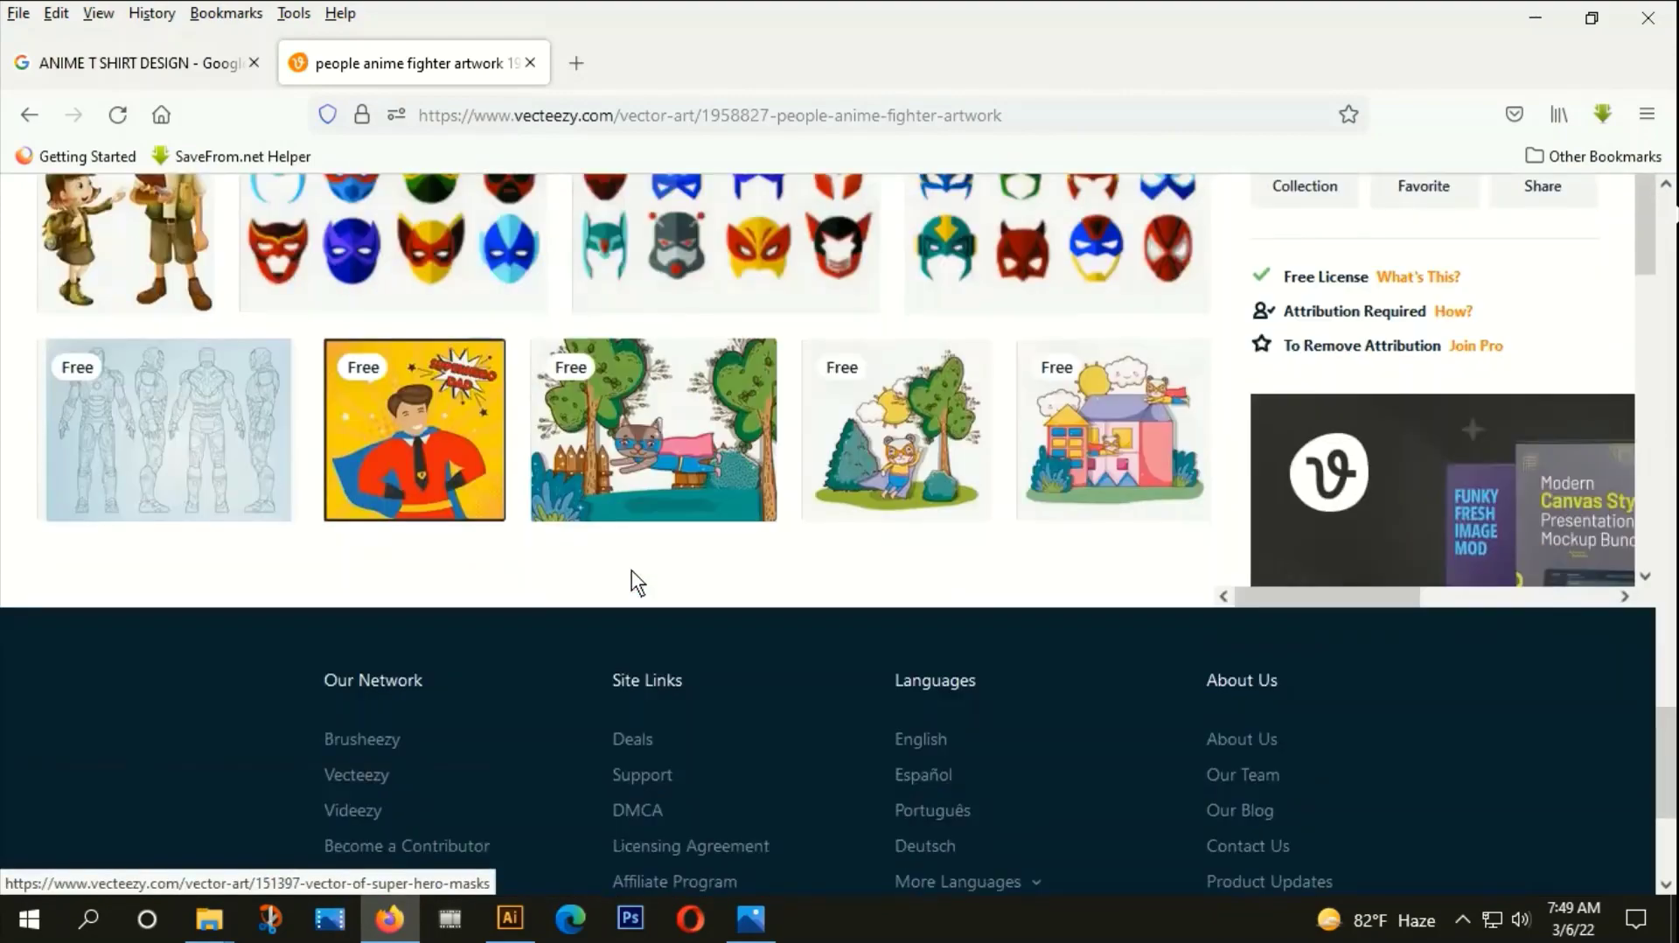
scroll(596, 443, up, 3)
scroll(651, 486, up, 3)
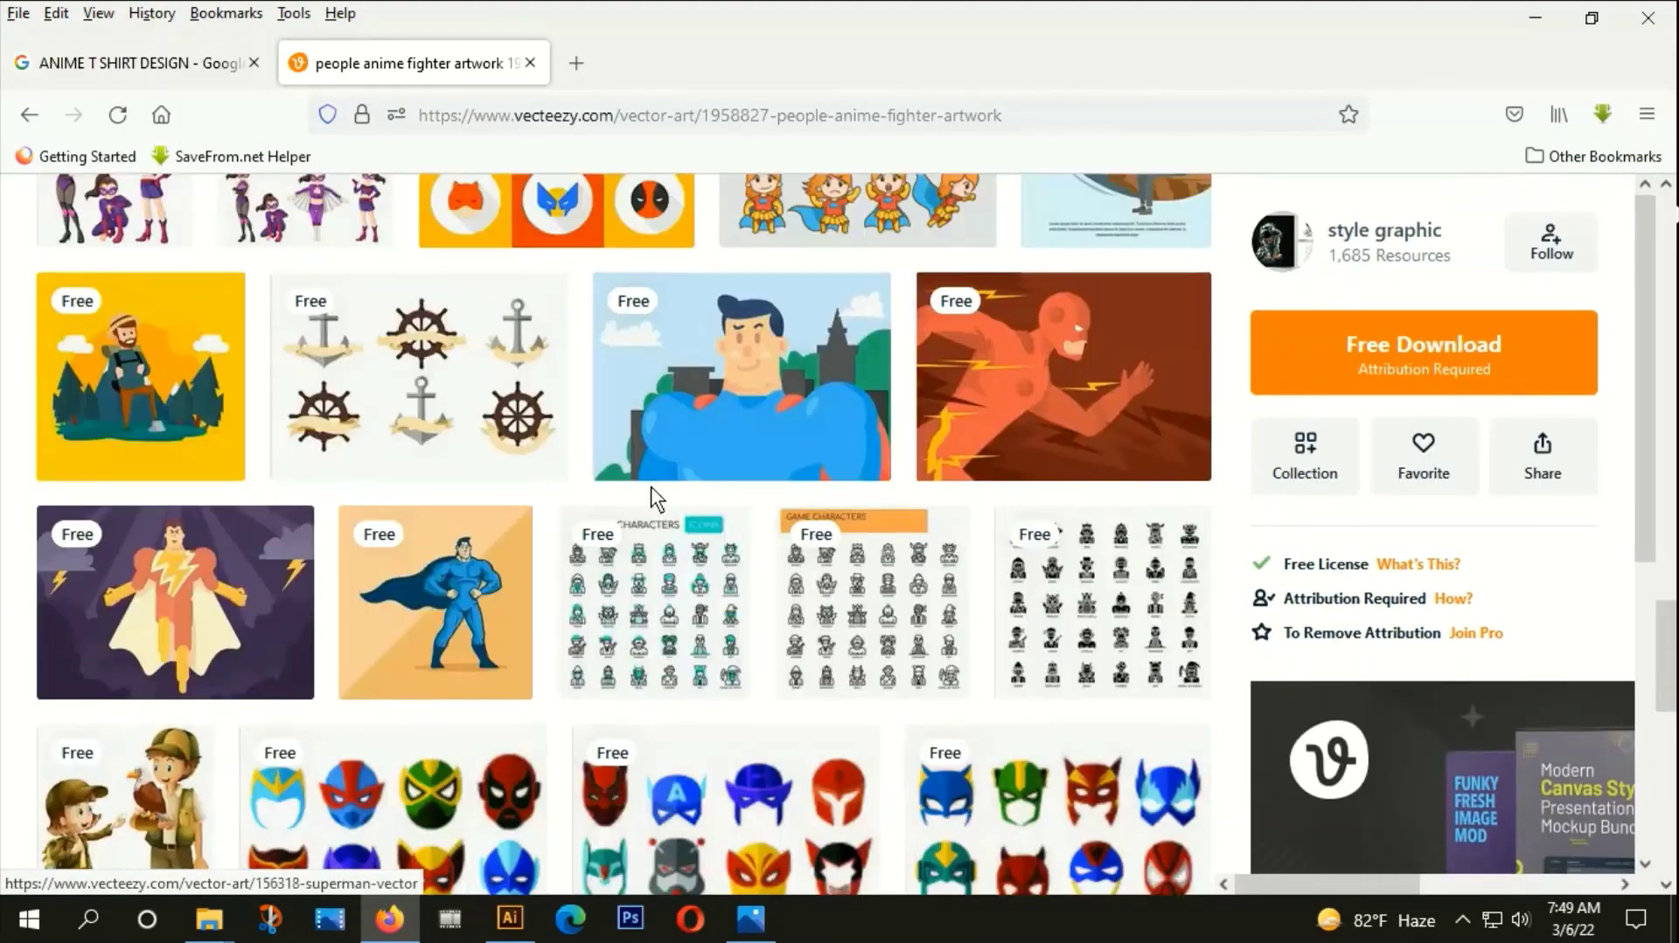
scroll(674, 507, up, 3)
scroll(757, 517, up, 3)
scroll(757, 516, up, 5)
scroll(759, 508, up, 3)
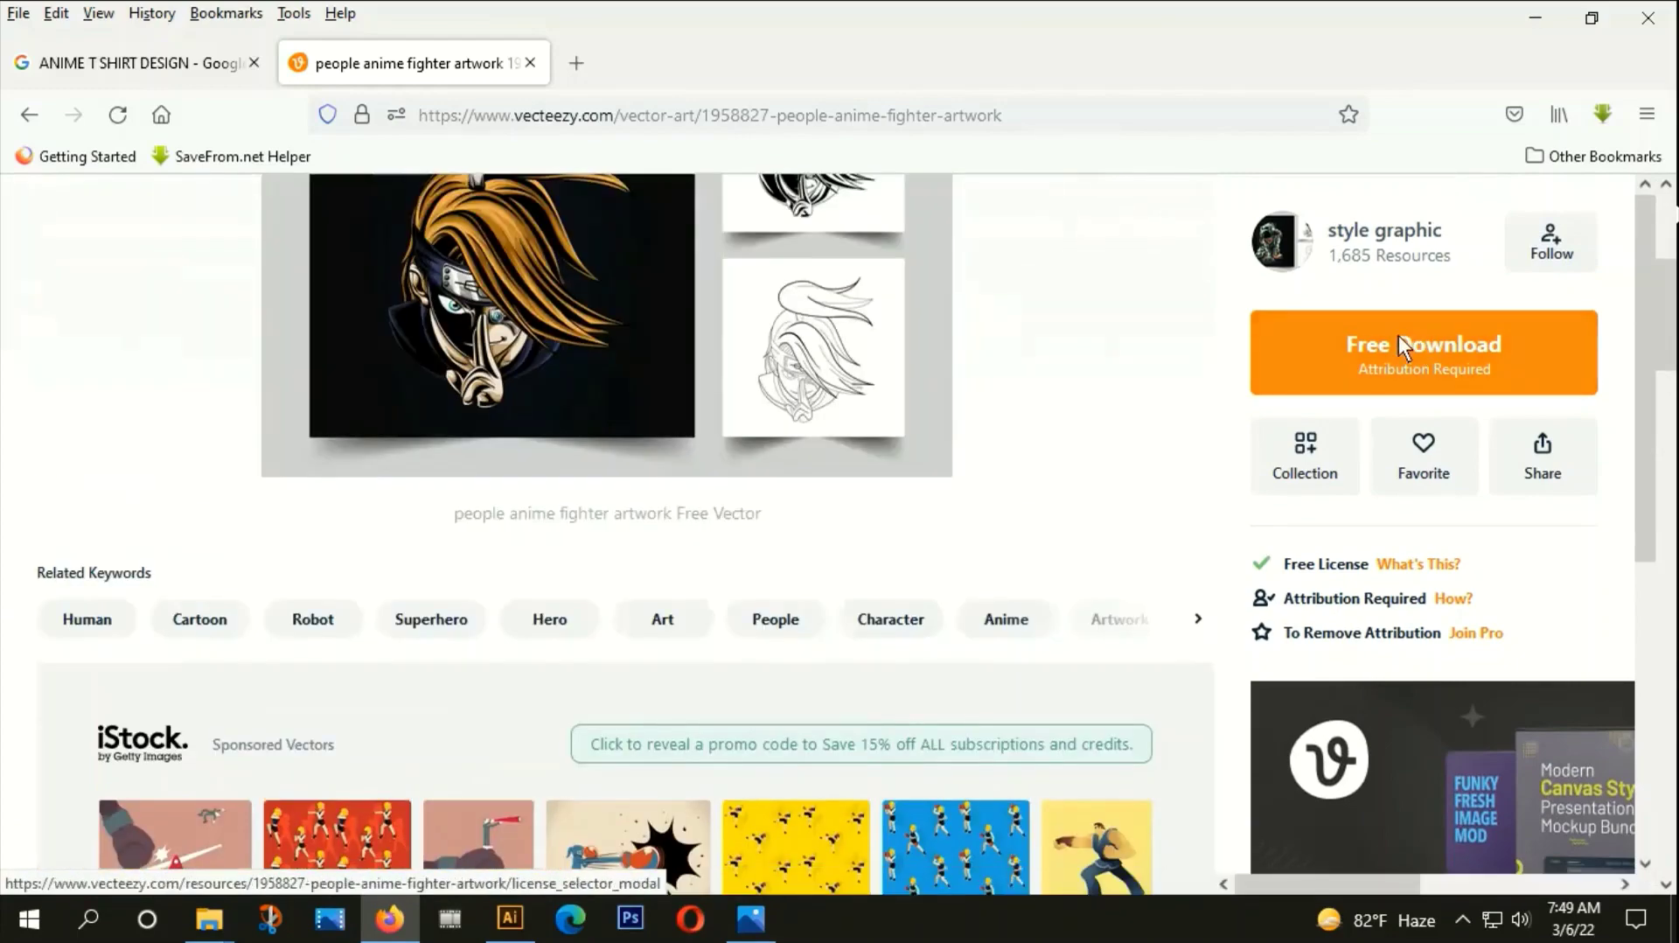
scroll(1261, 465, up, 2)
scroll(918, 453, down, 1)
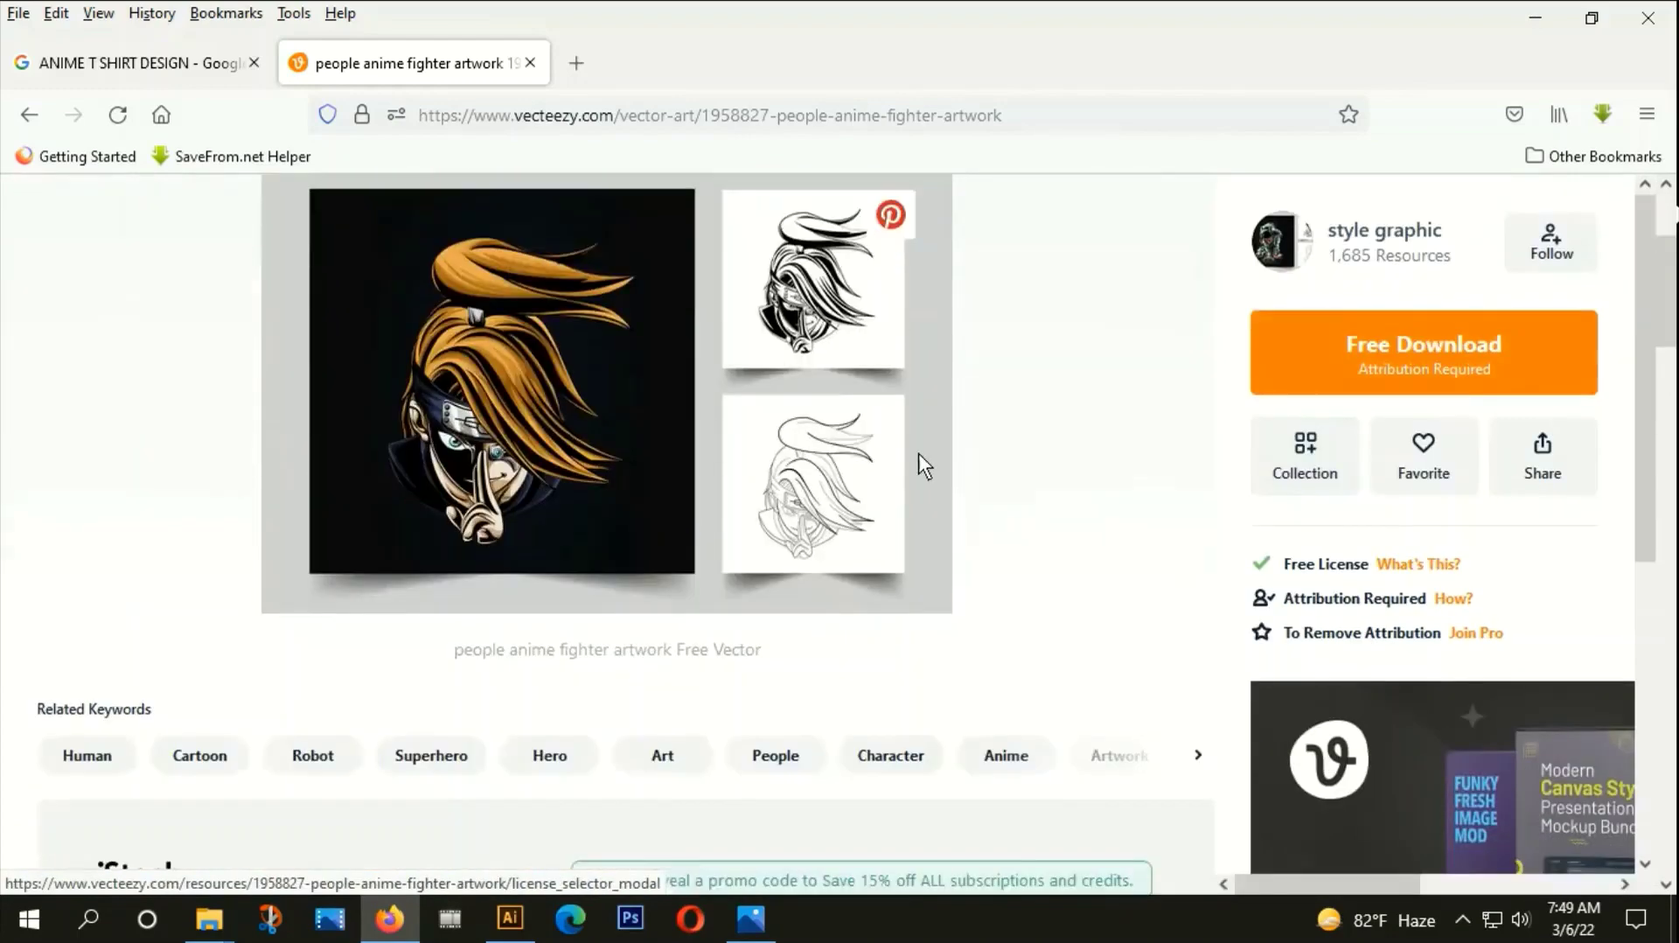
scroll(806, 485, down, 8)
scroll(918, 656, up, 2)
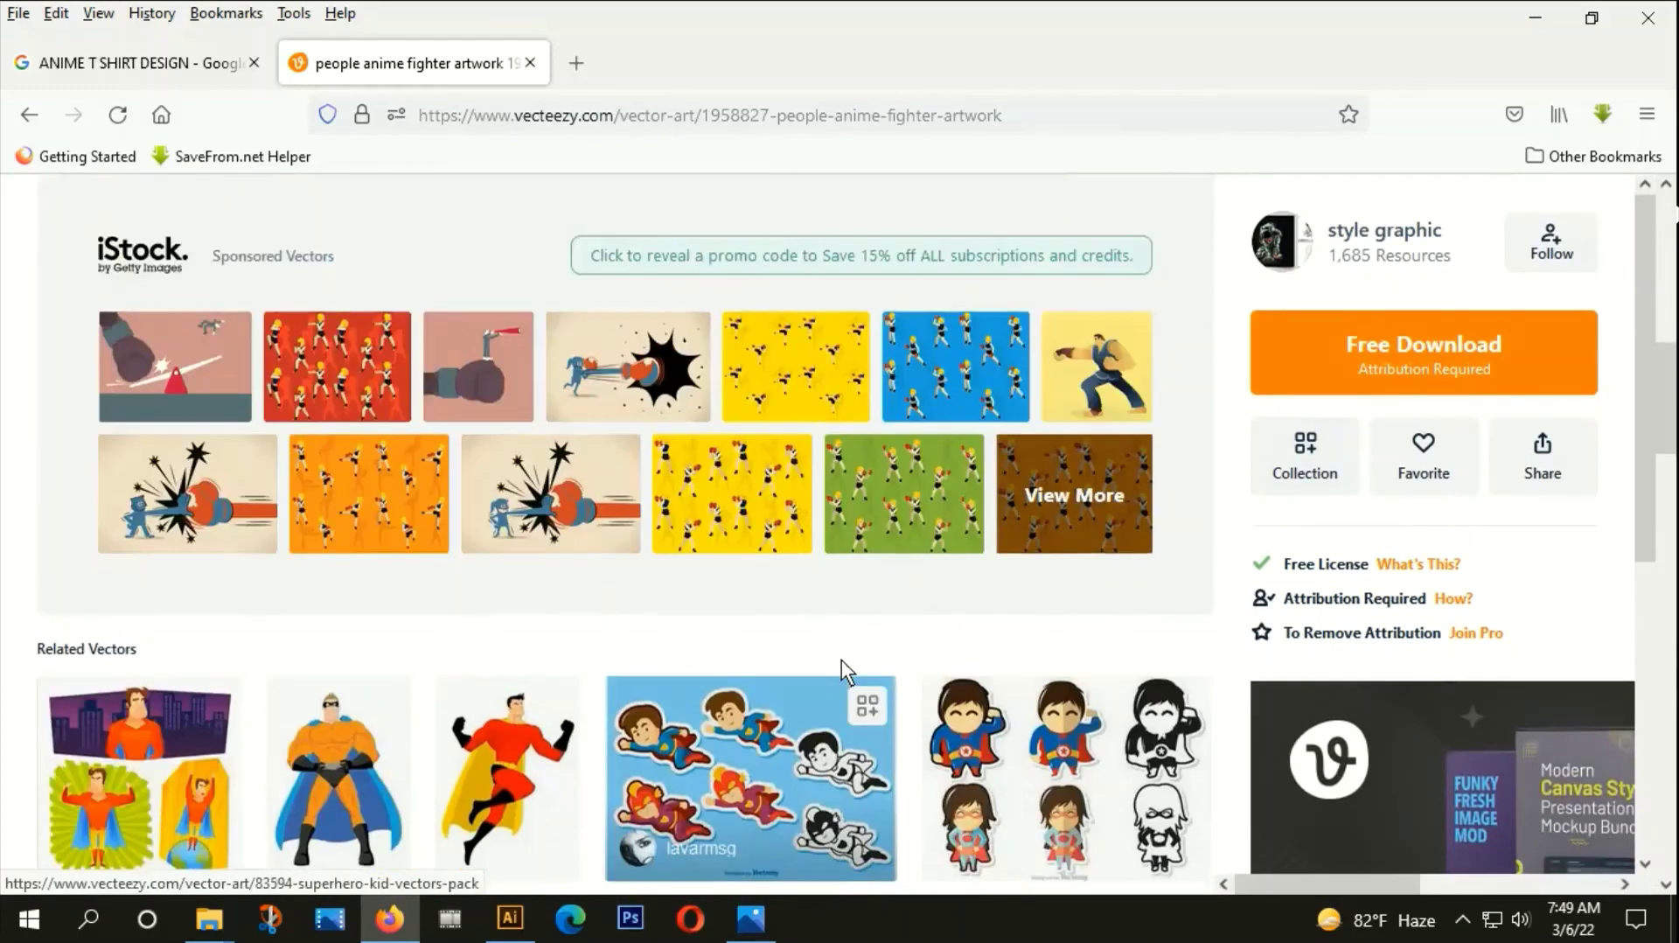
scroll(841, 659, up, 8)
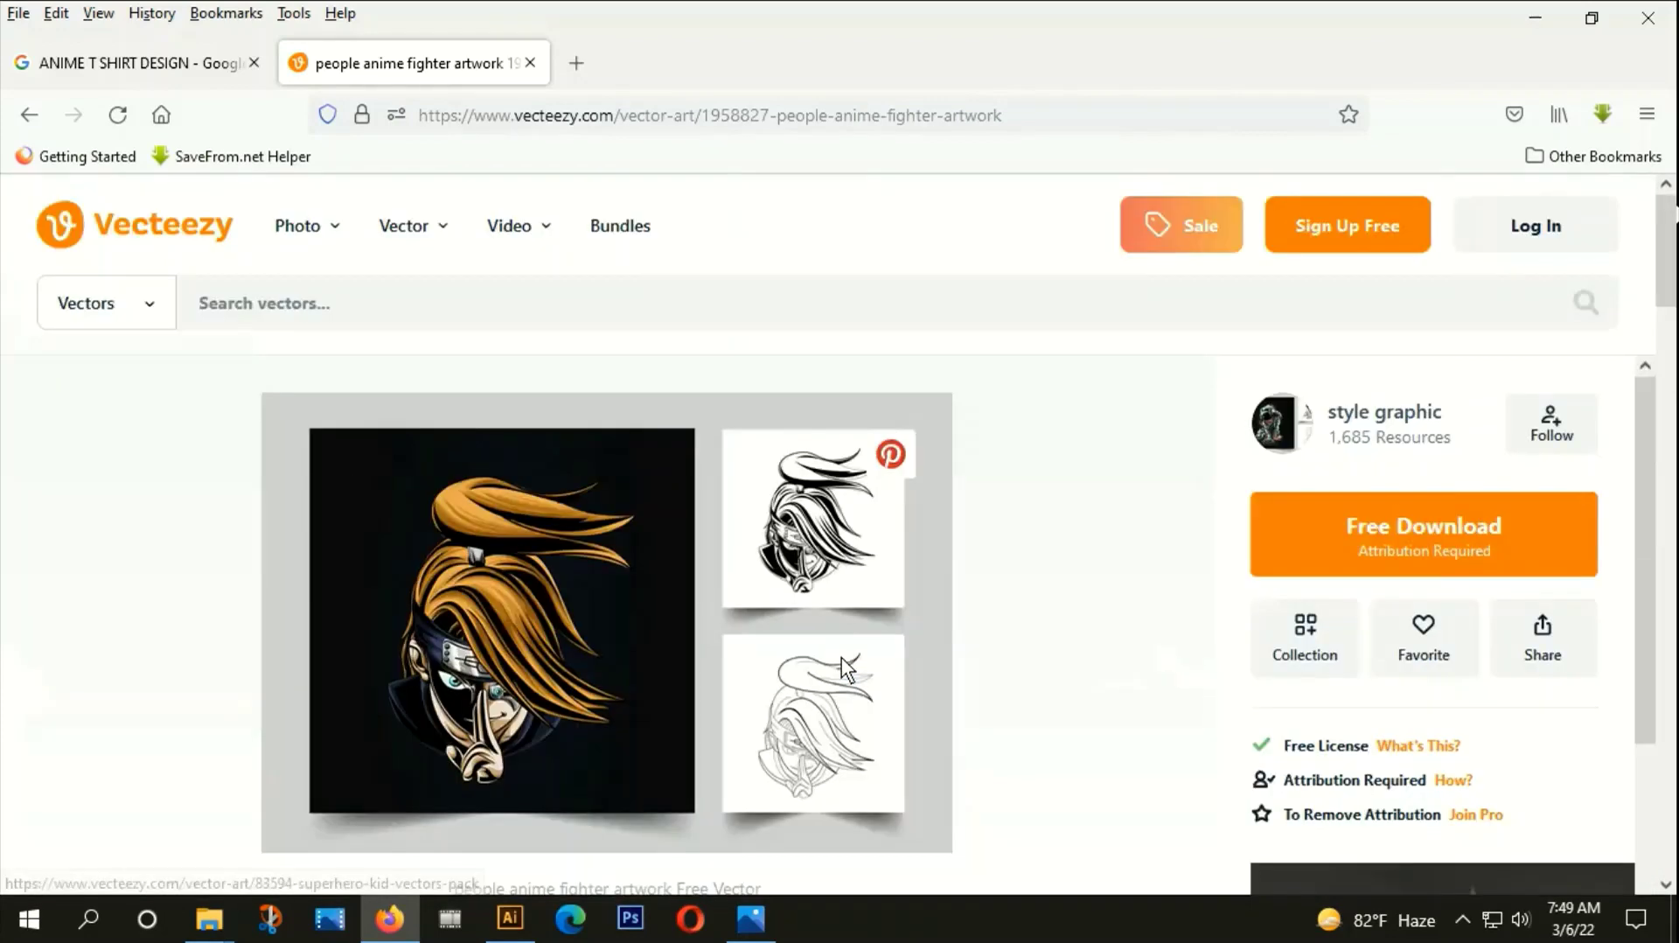
Download the fighter artwork under the Free License and dismiss the login prompt.
click(1405, 537)
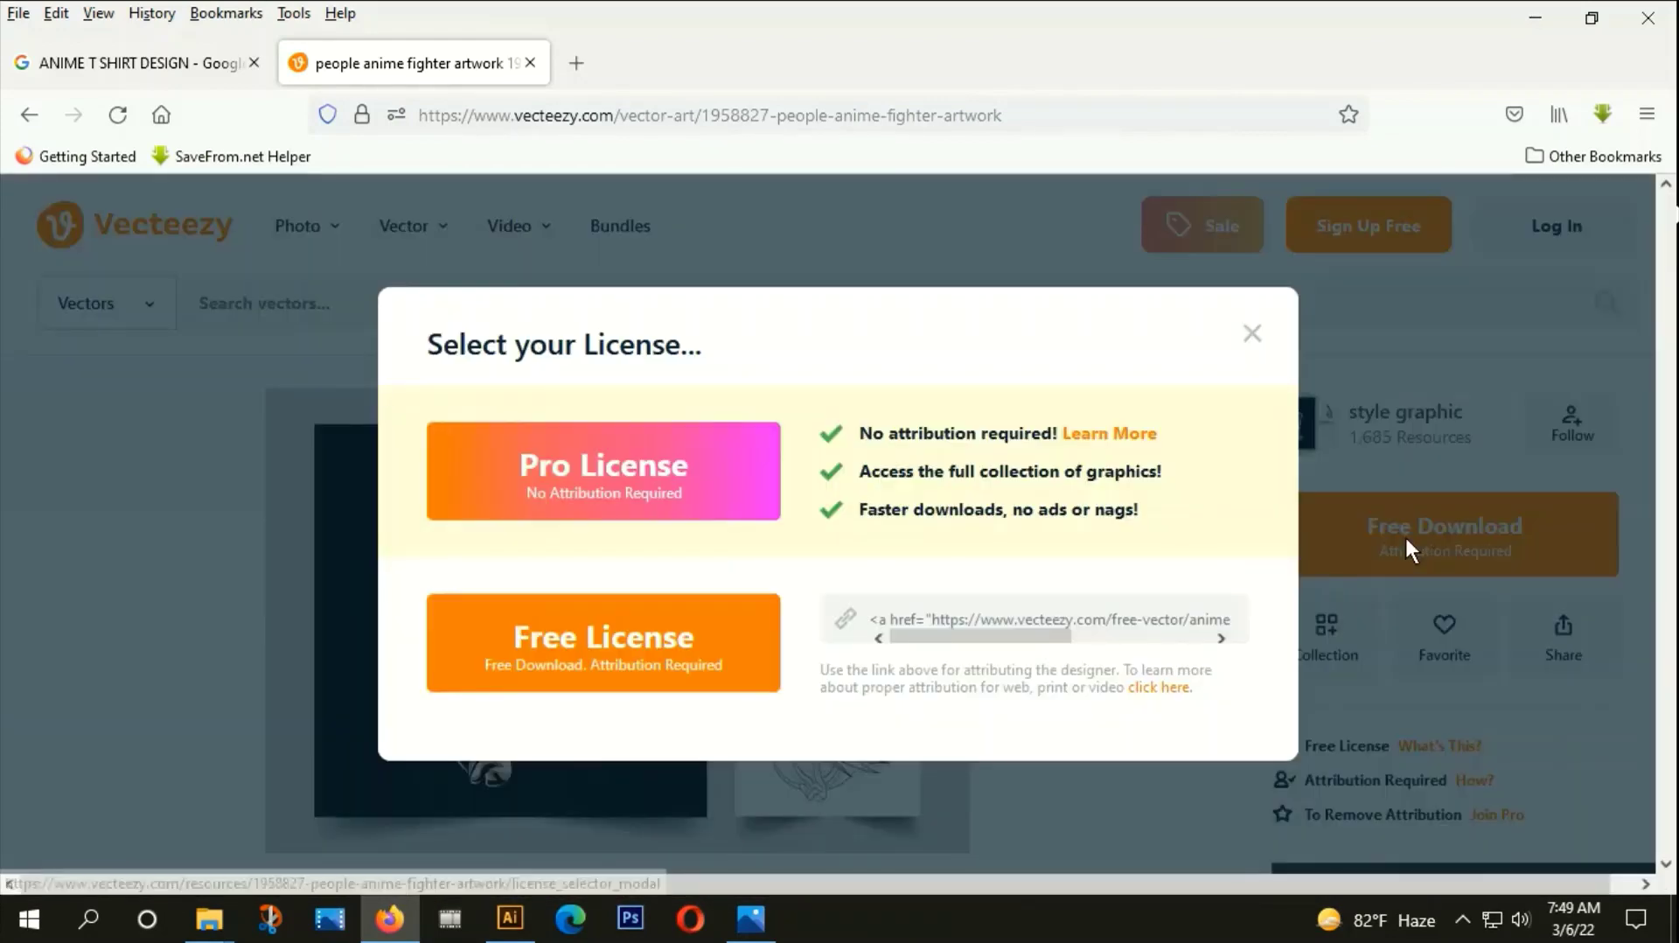
click(591, 659)
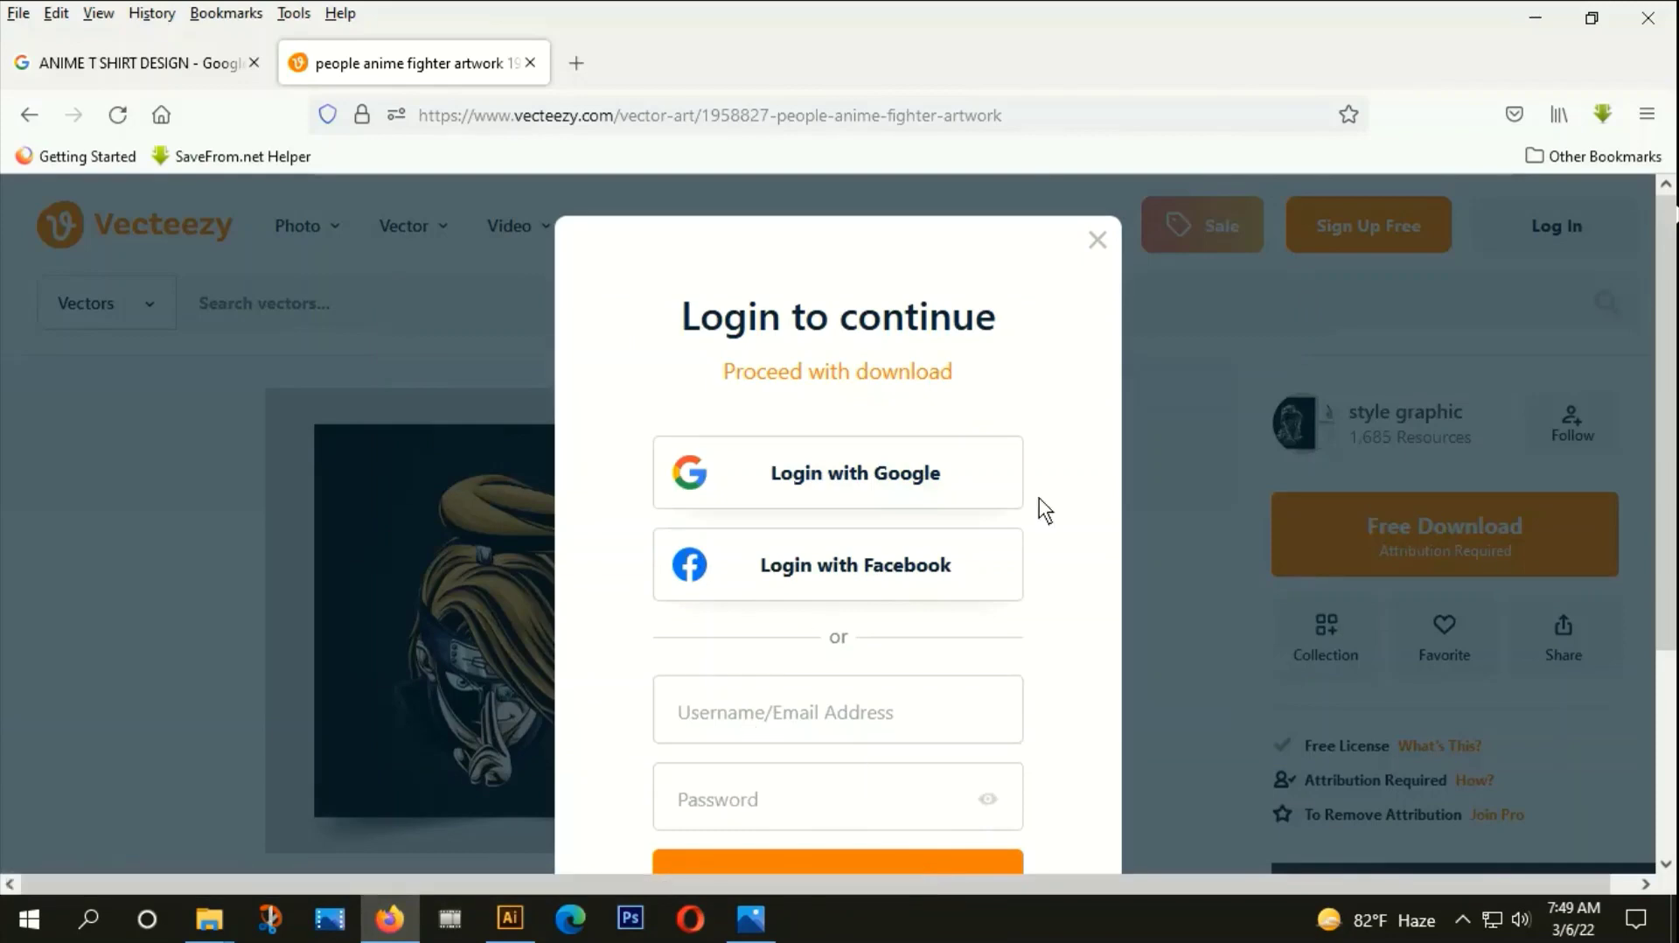
click(1095, 239)
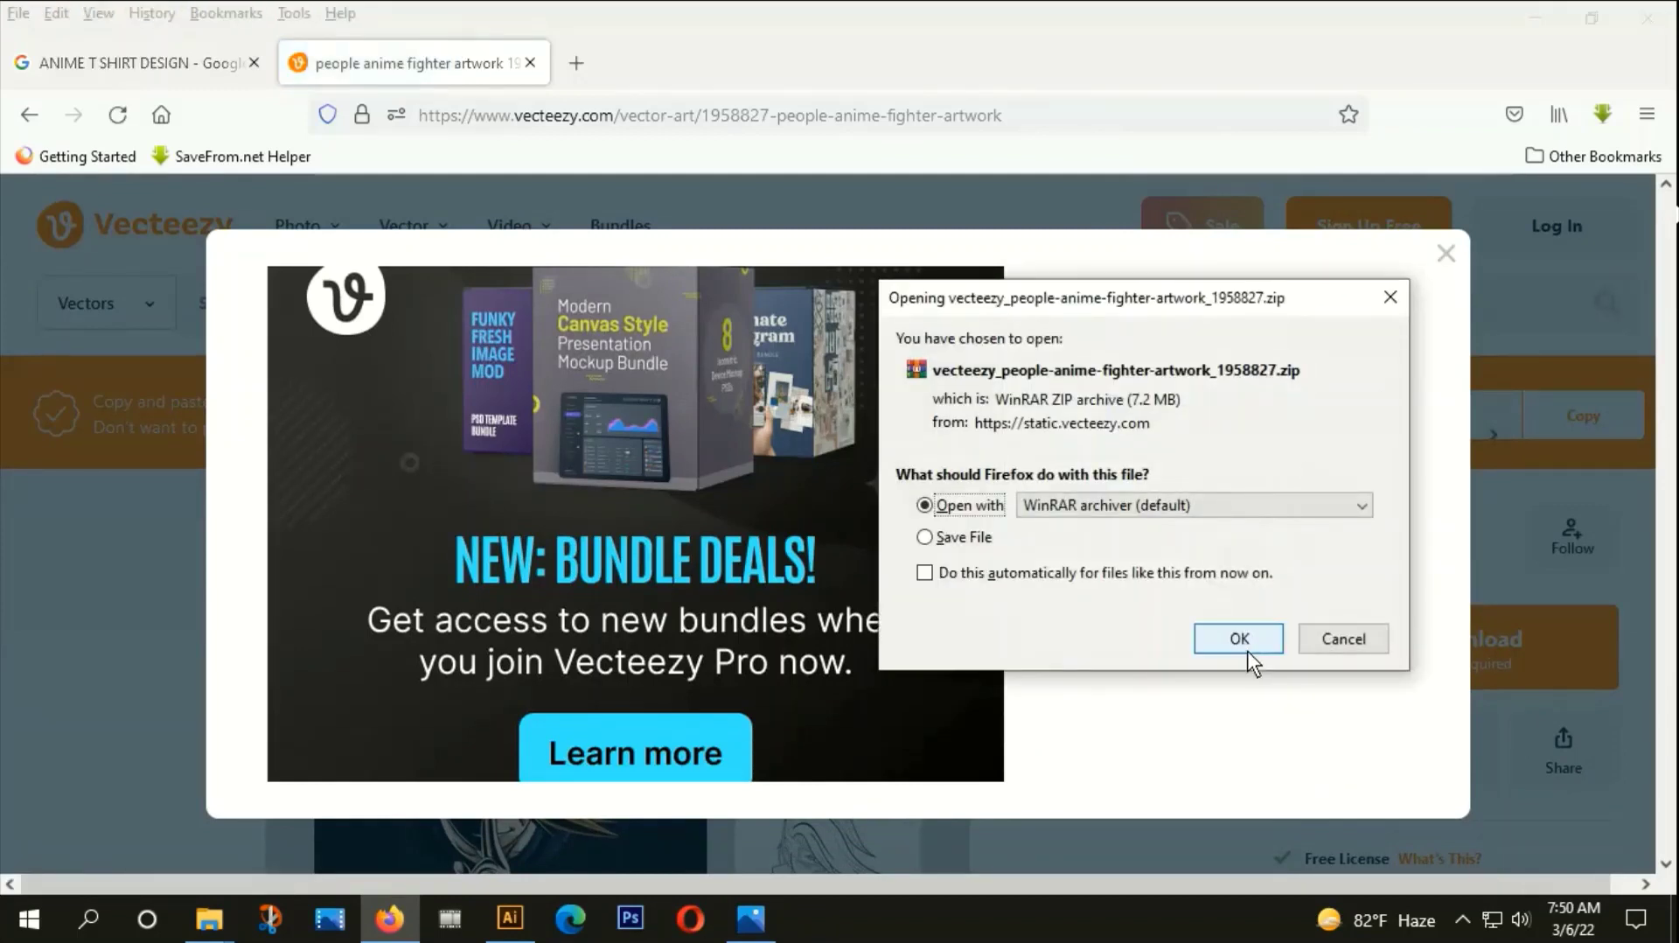
Open the 7.2 MB zip in WinRAR and launch its mascot logo EPS in Illustrator.
click(1247, 651)
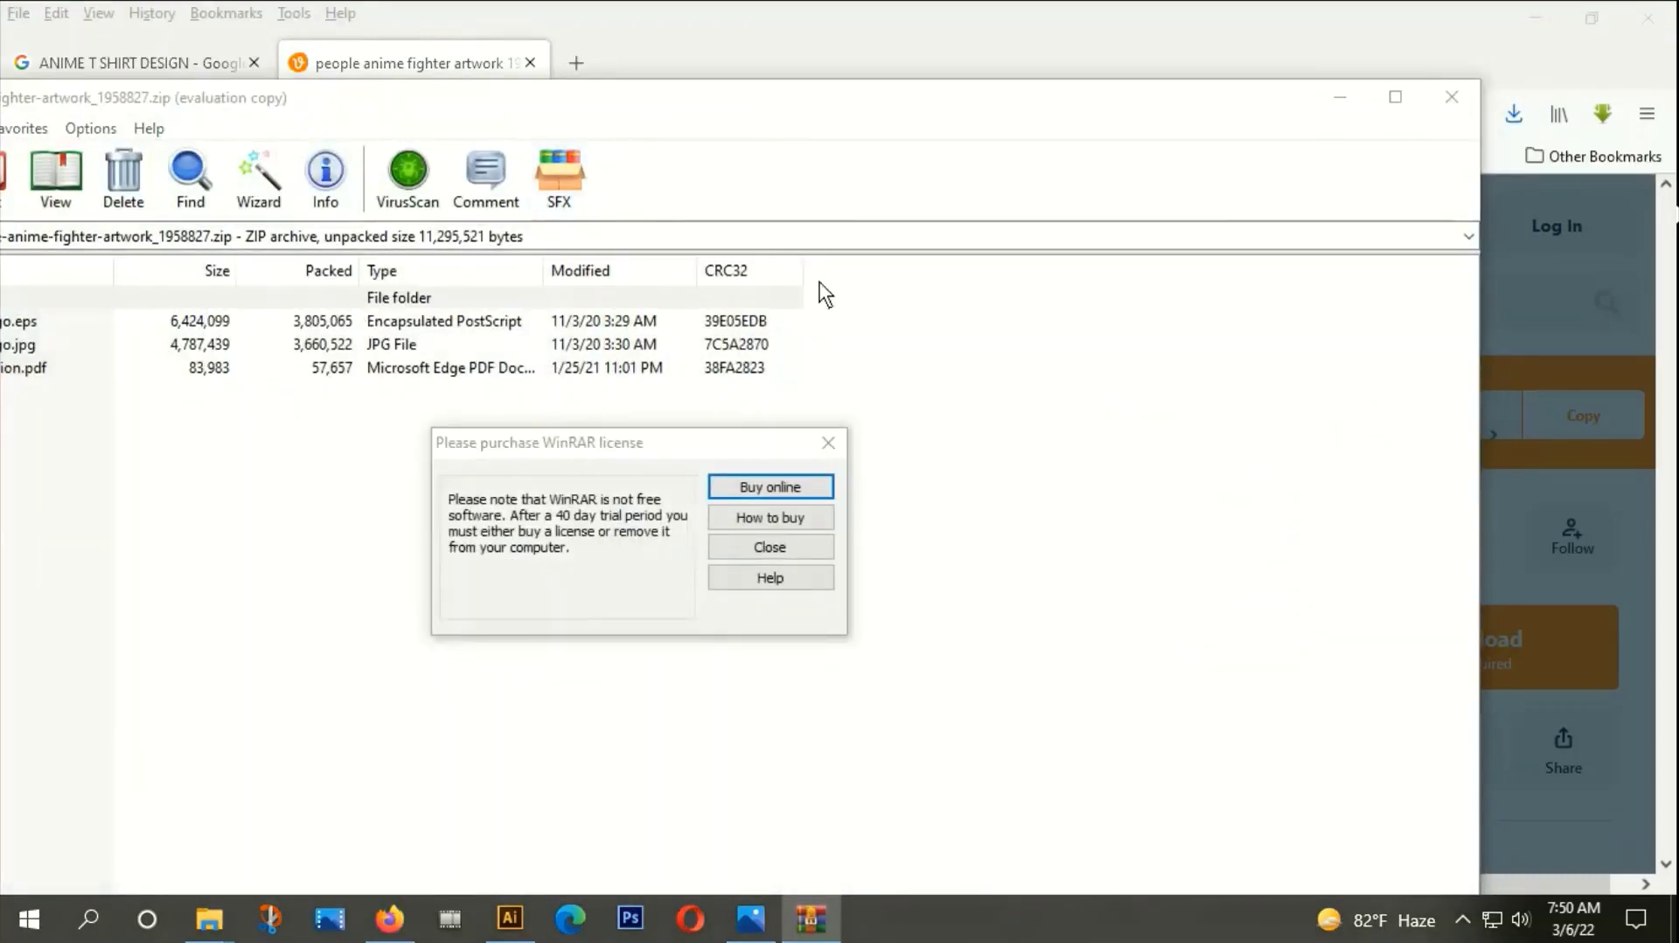
click(830, 443)
drag(752, 107, 1032, 57)
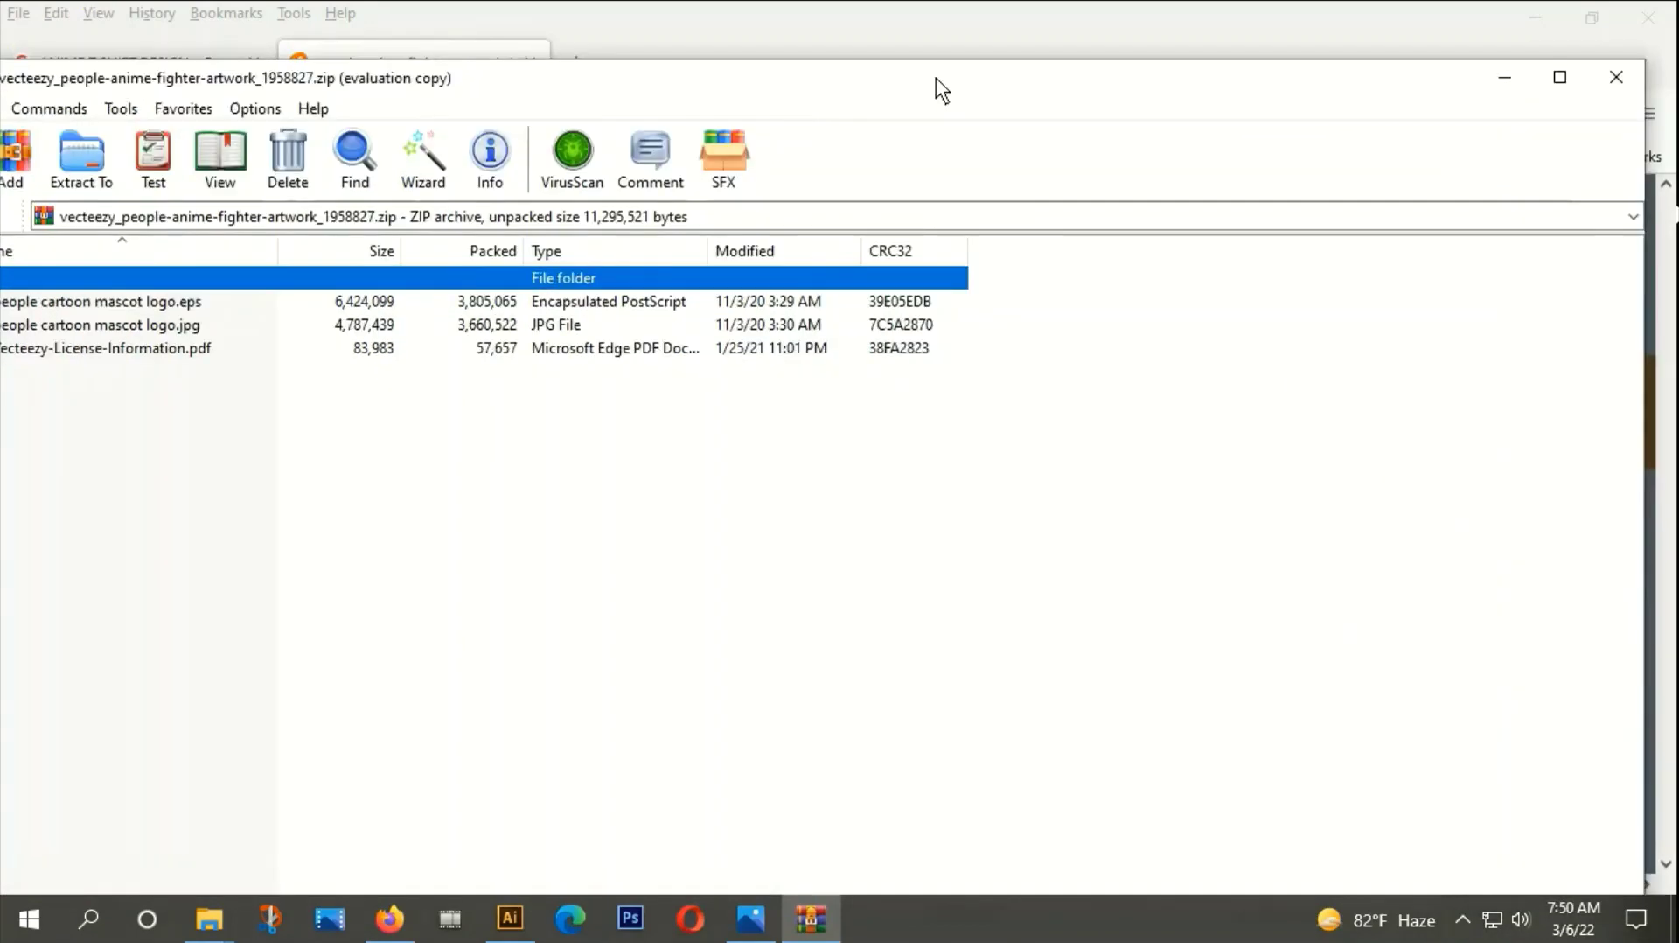
double_click(172, 271)
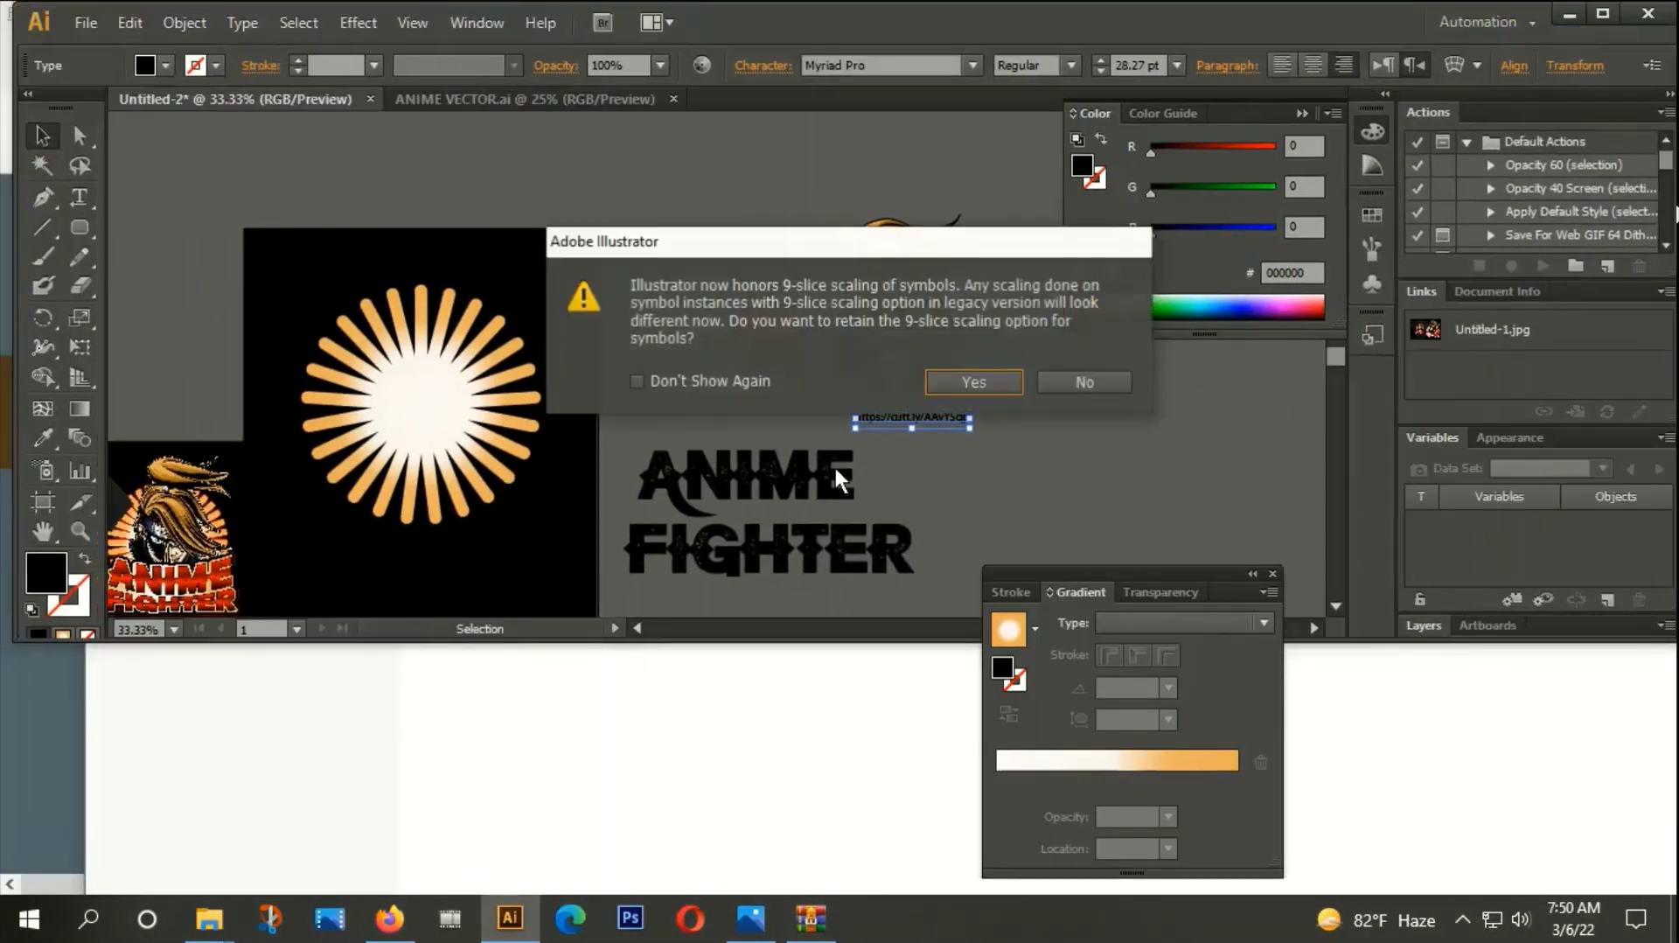
Open the EPS keeping 9-slice scaling, ungroup the character, and select the hair artwork group.
click(974, 383)
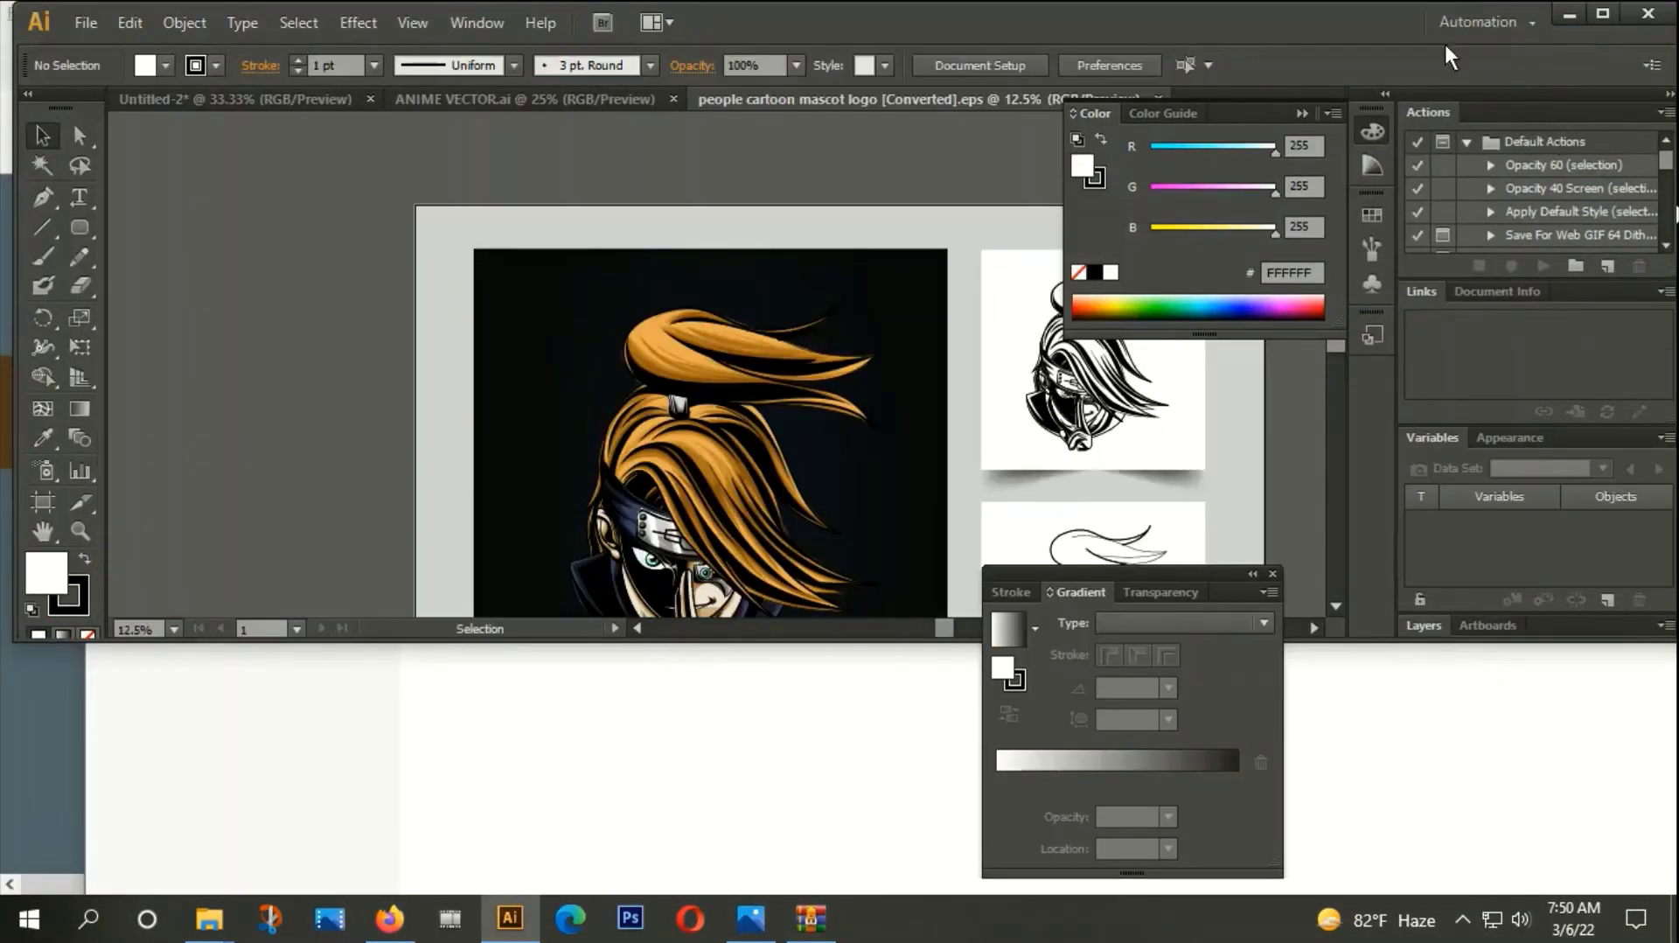
click(1601, 10)
click(602, 431)
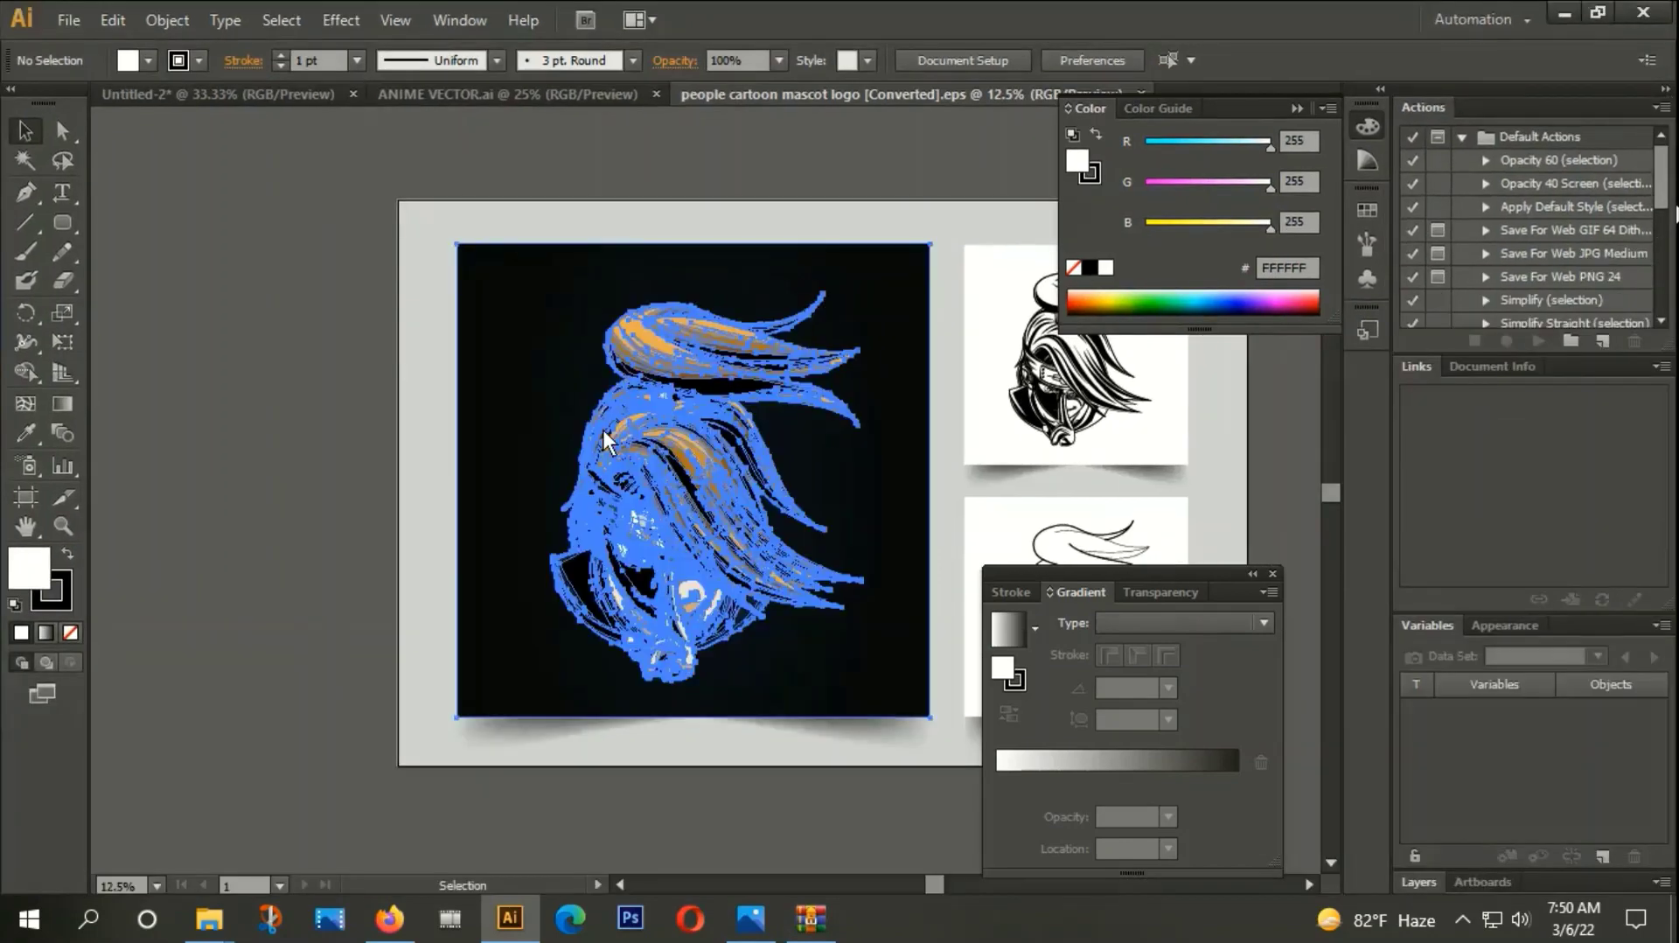
right_click(603, 432)
click(673, 571)
click(234, 387)
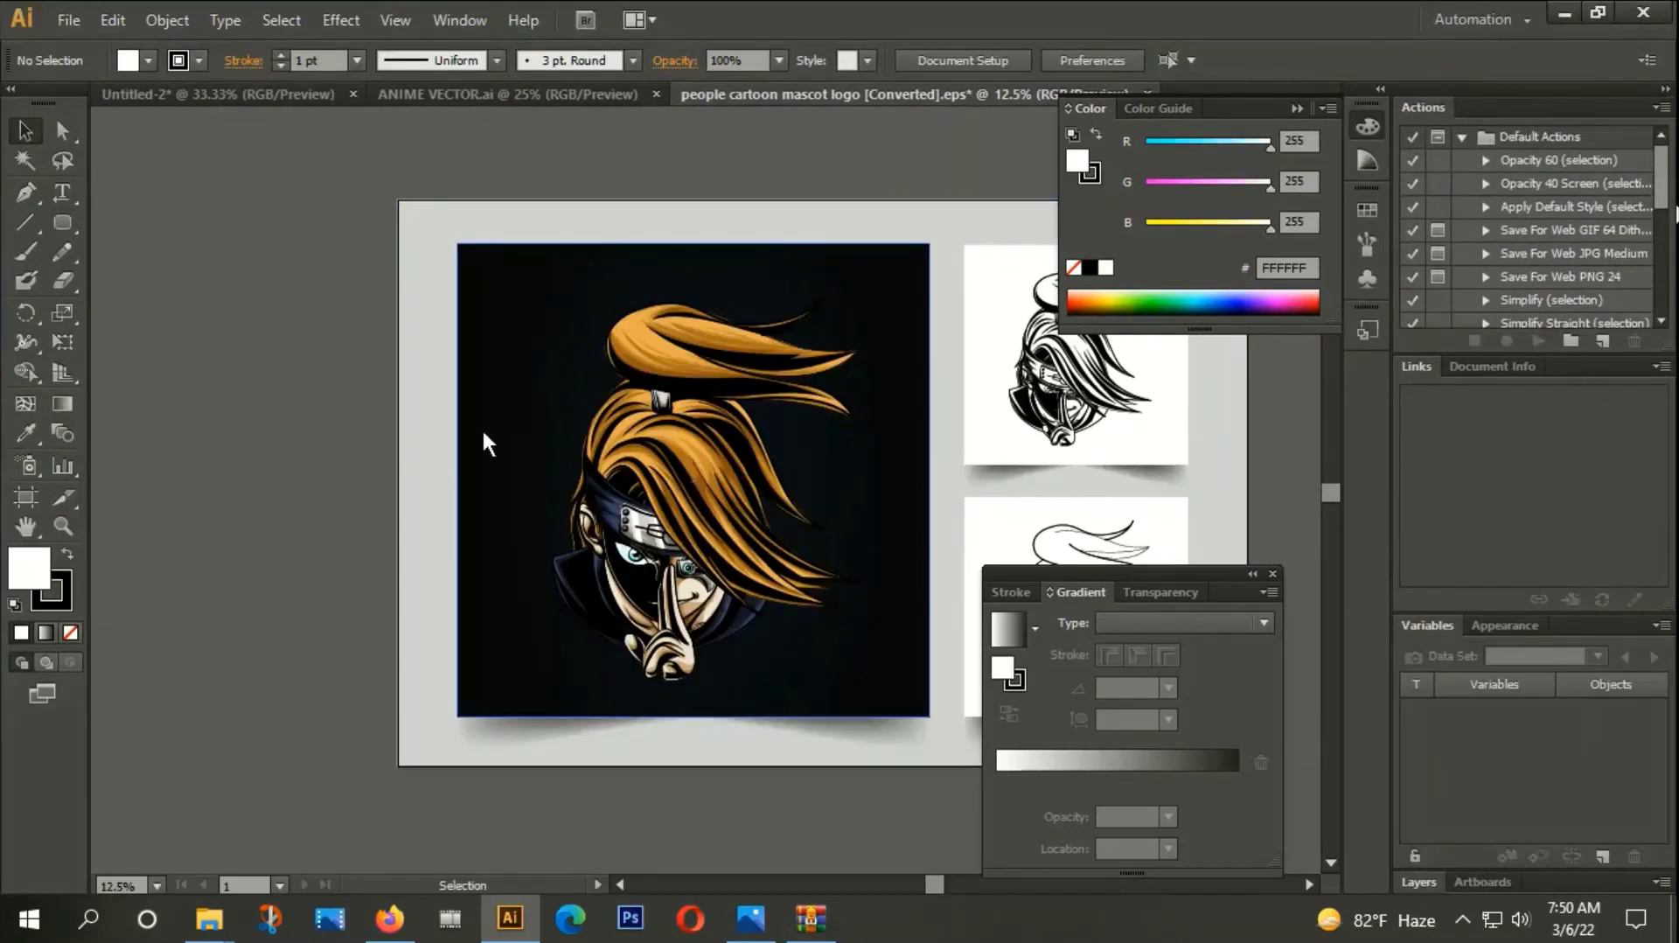
click(695, 460)
click(695, 460)
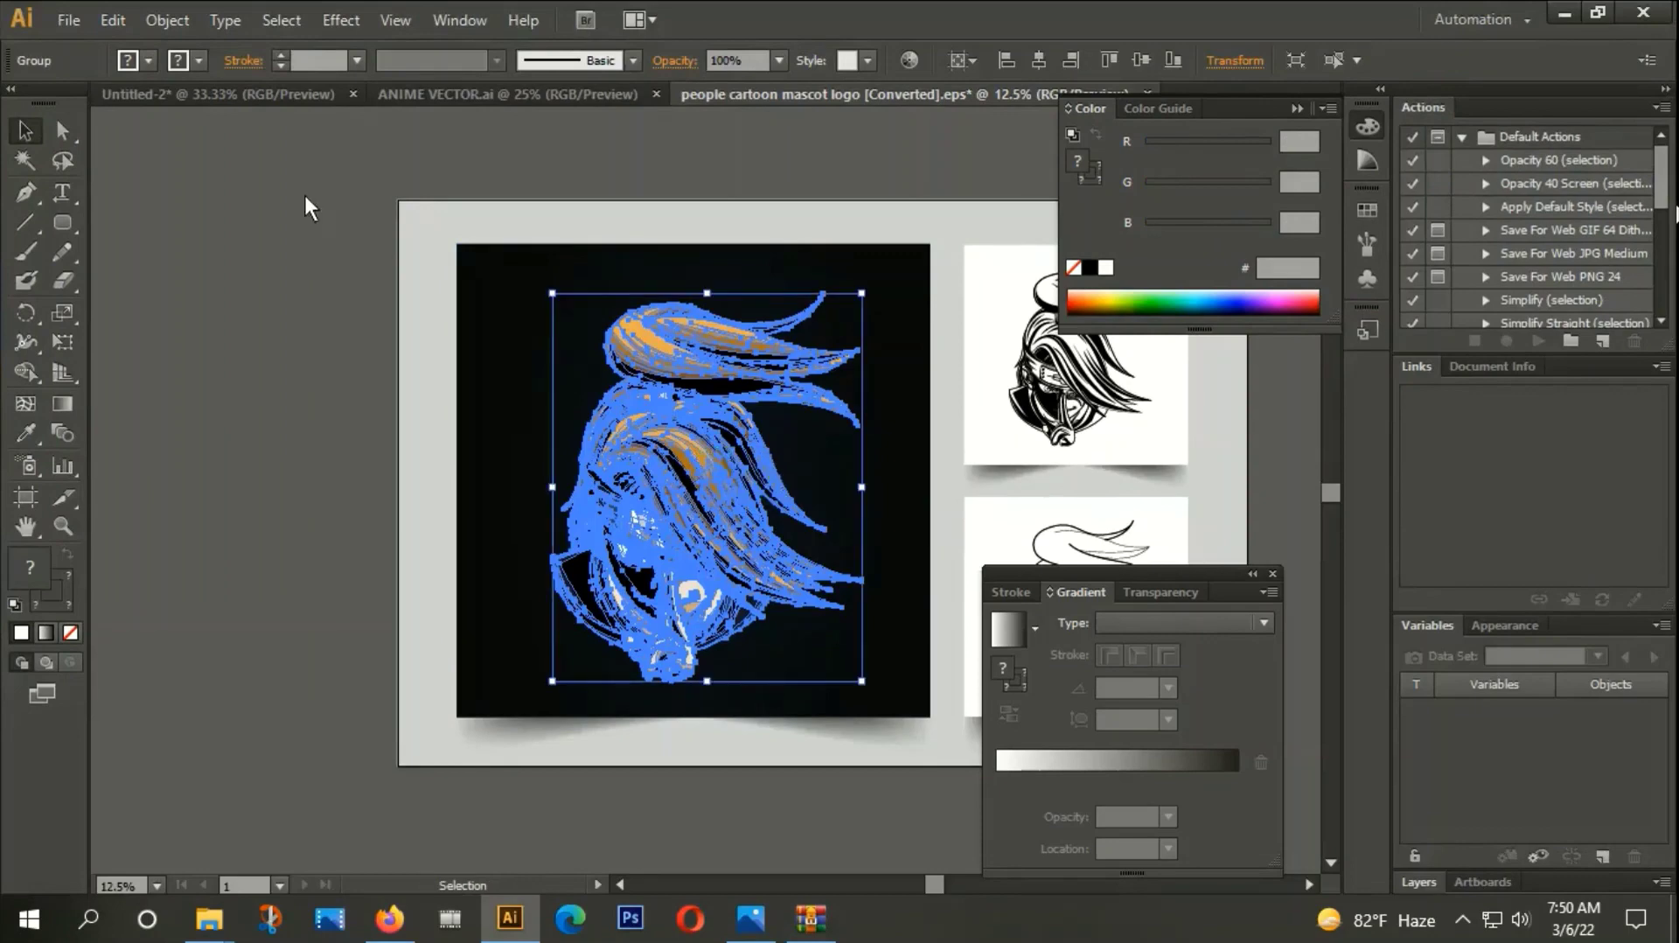
Paste the hair artwork into Untitled-2, scale it down, and place it over the sunburst.
click(236, 92)
key(ctrl+v)
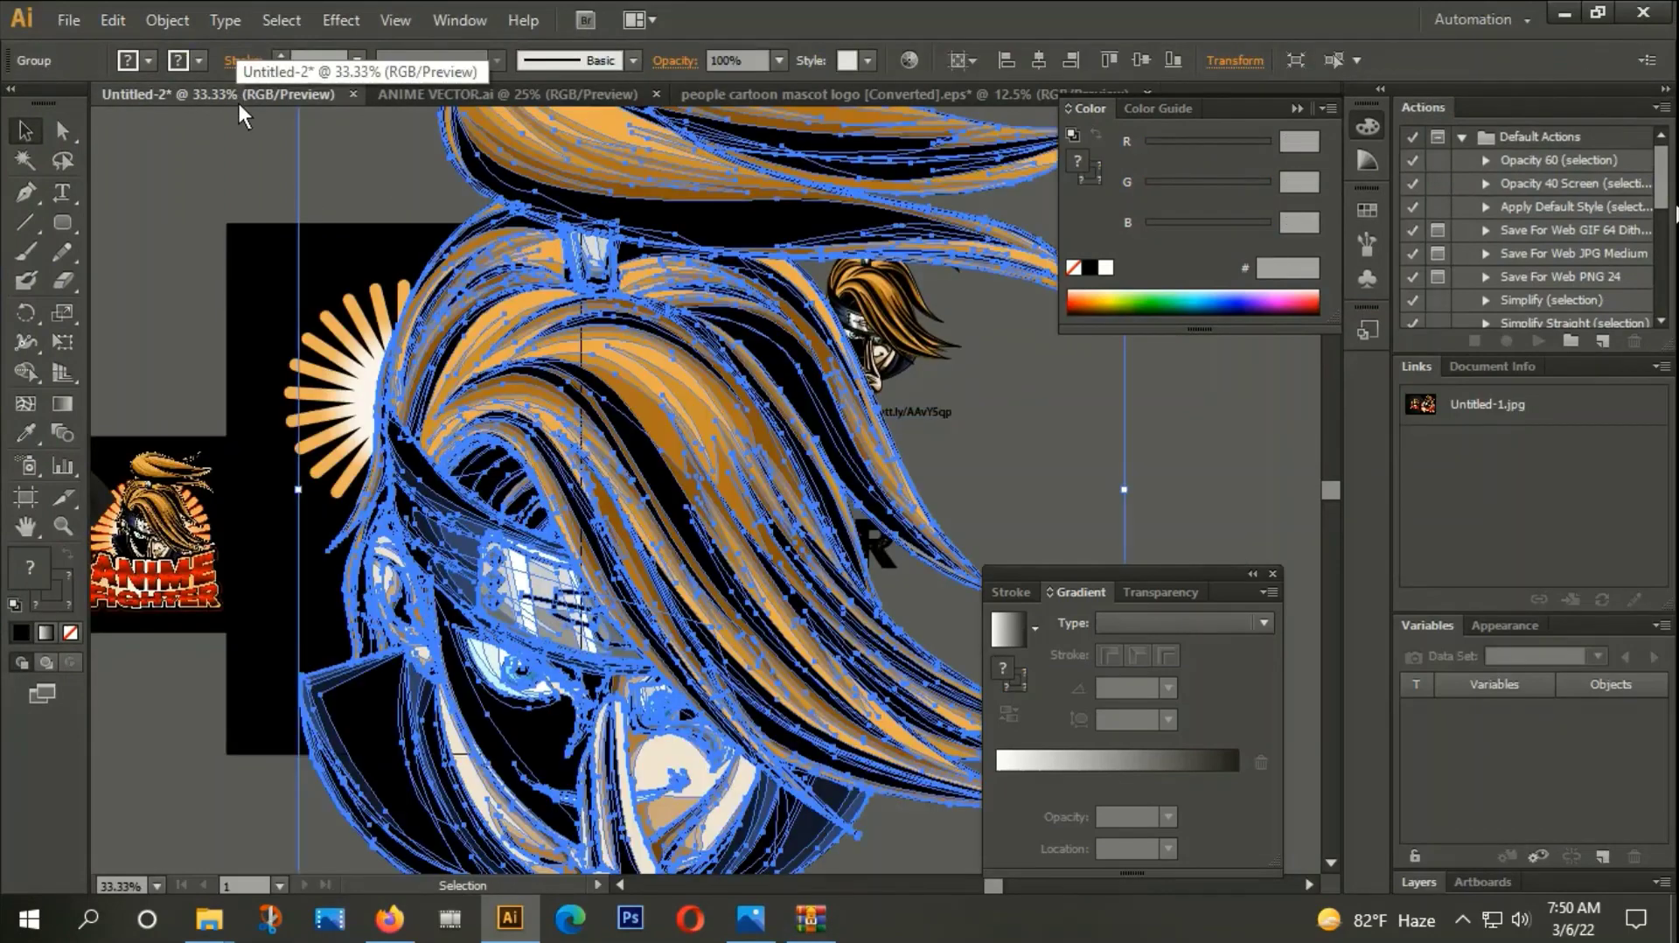
scroll(580, 333, down, 2)
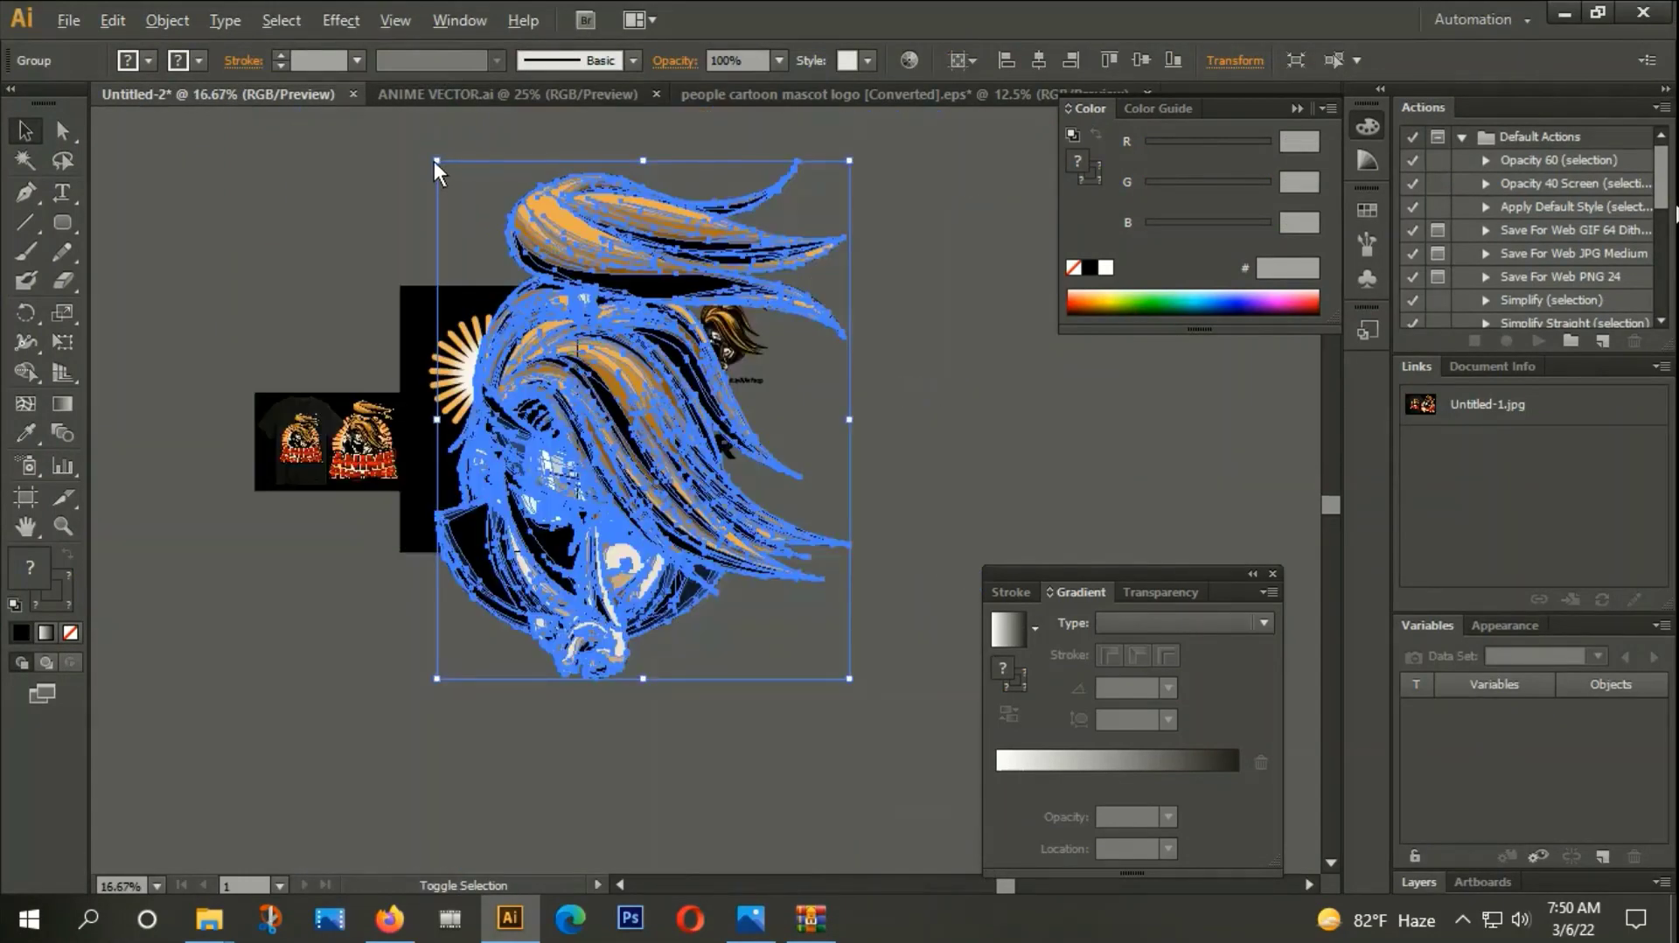
drag(446, 168, 551, 301)
scroll(475, 376, up, 2)
drag(760, 498, 496, 365)
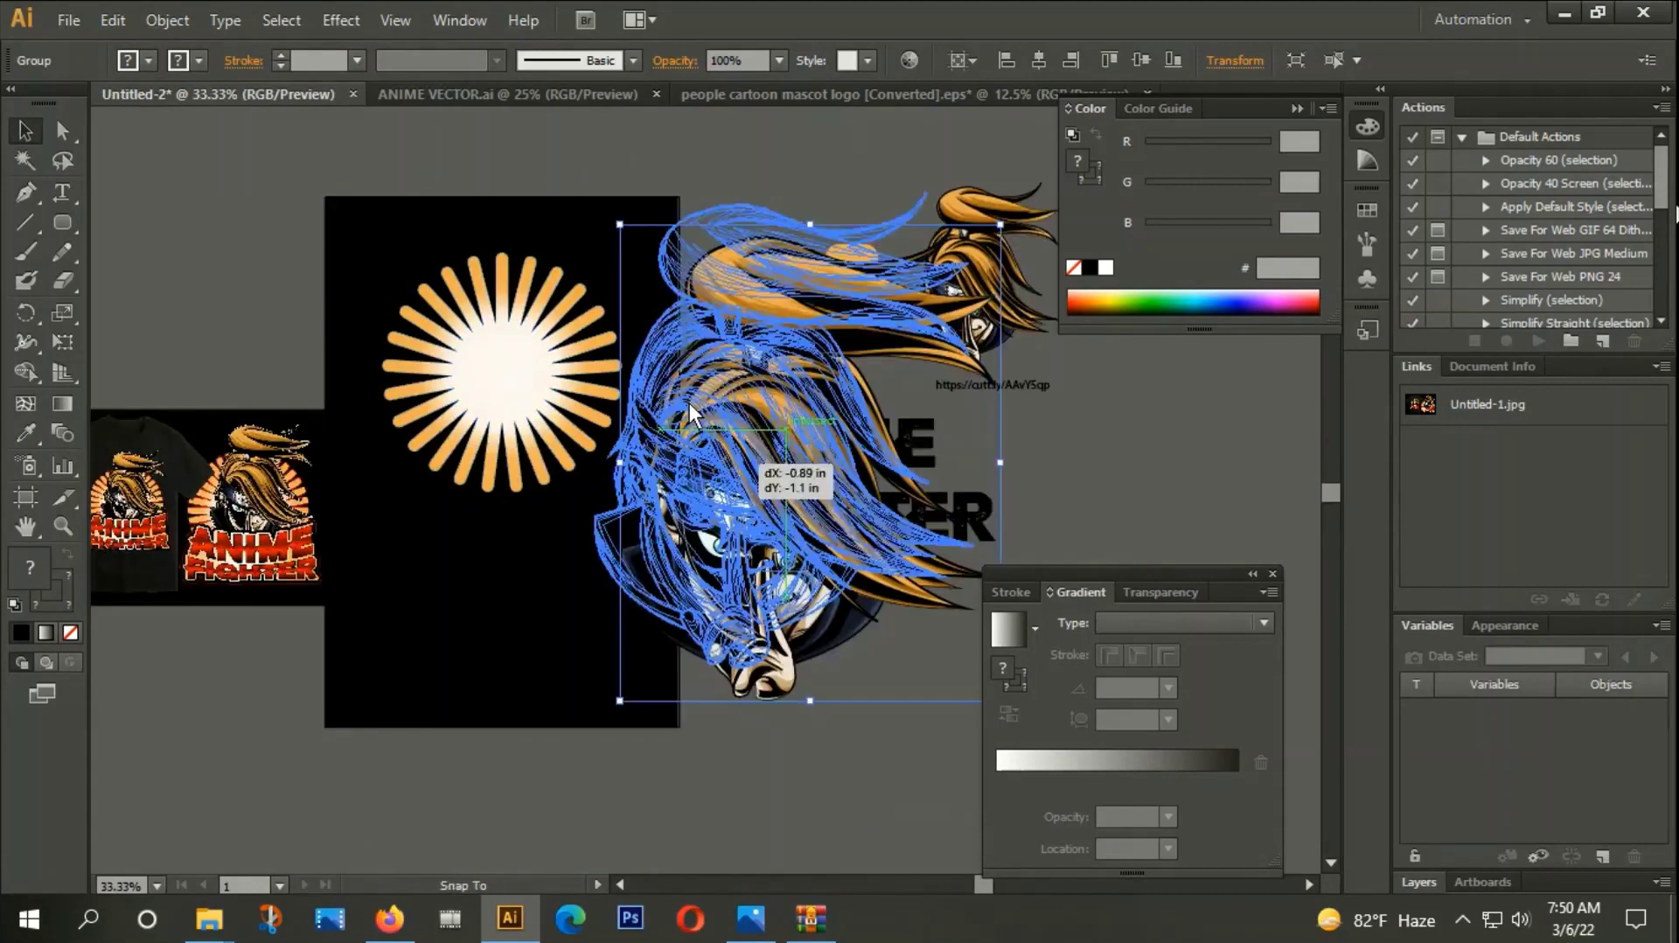
scroll(497, 366, up, 1)
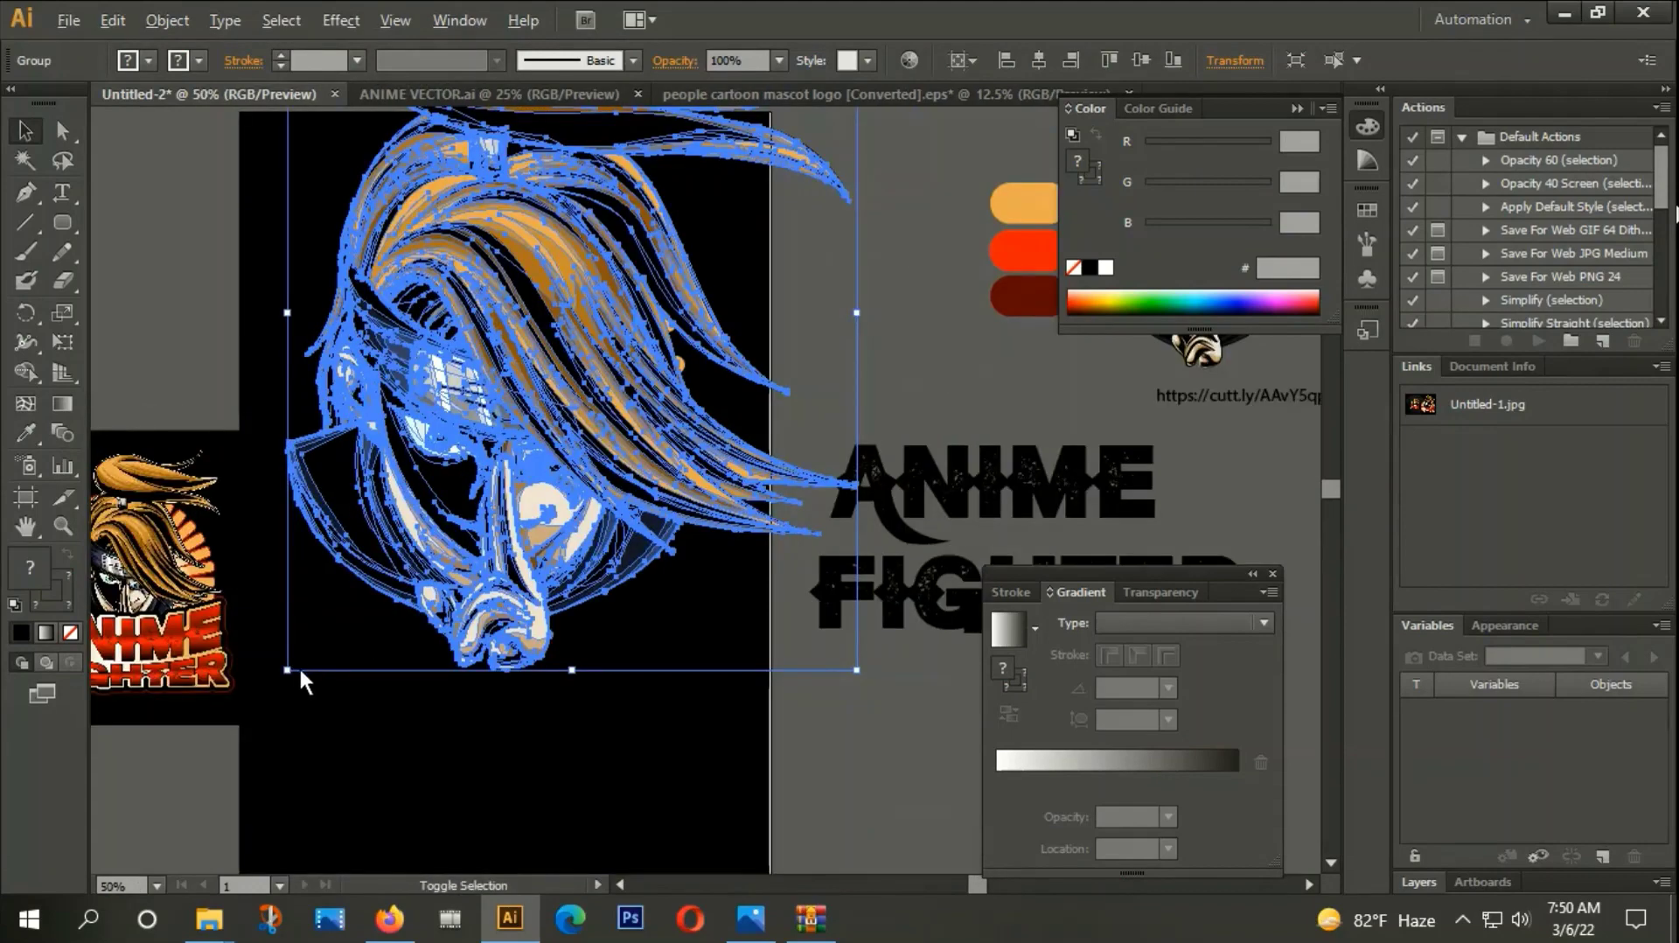
drag(287, 668, 428, 494)
drag(471, 630, 507, 678)
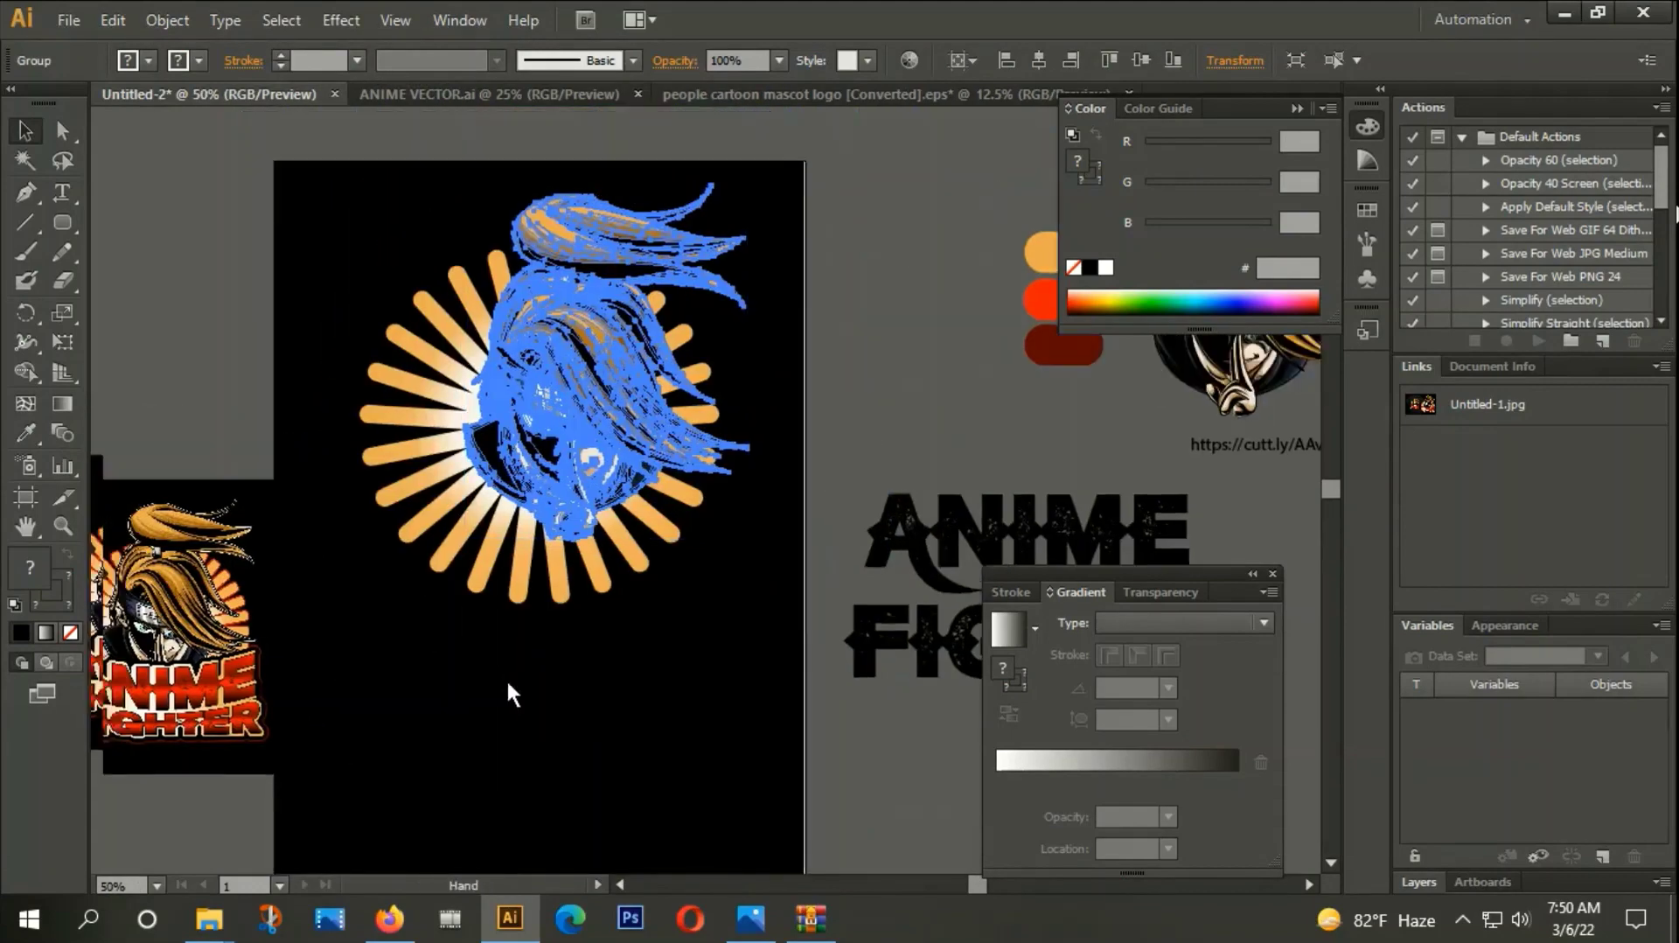
mouse_move(643, 488)
mouse_down()
mouse_move(624, 483)
mouse_move(639, 477)
mouse_up()
Centre the hair horizontally on the sun rays and settle it onto the sunburst.
click(810, 370)
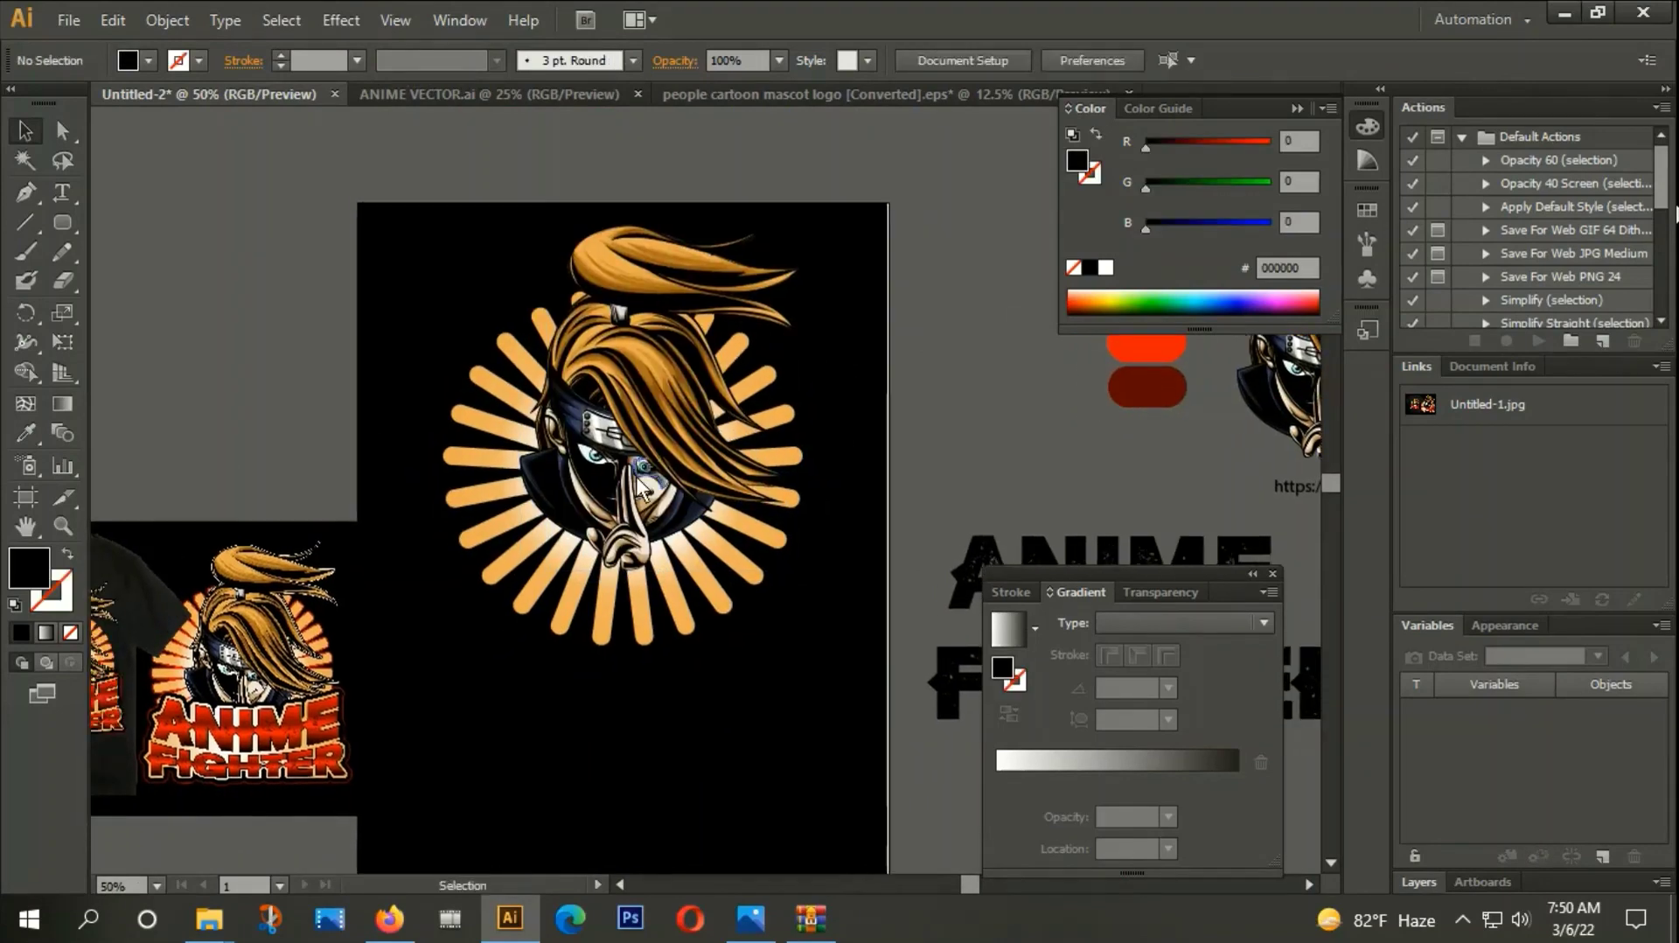
click(642, 485)
drag(443, 307, 638, 543)
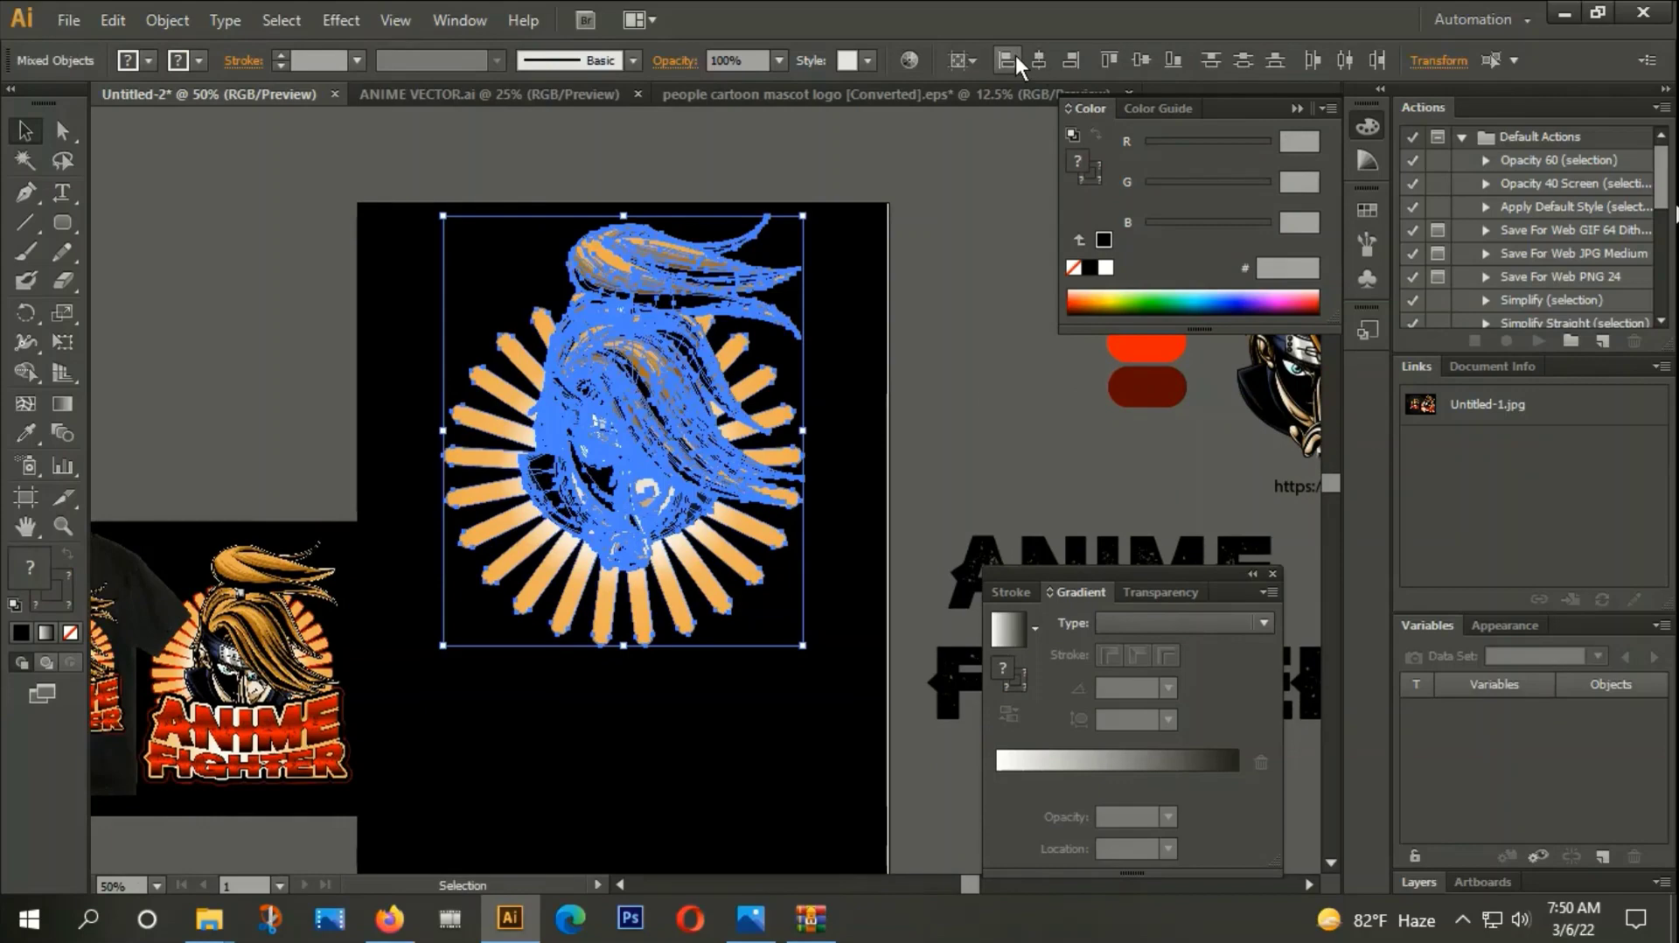
click(1033, 60)
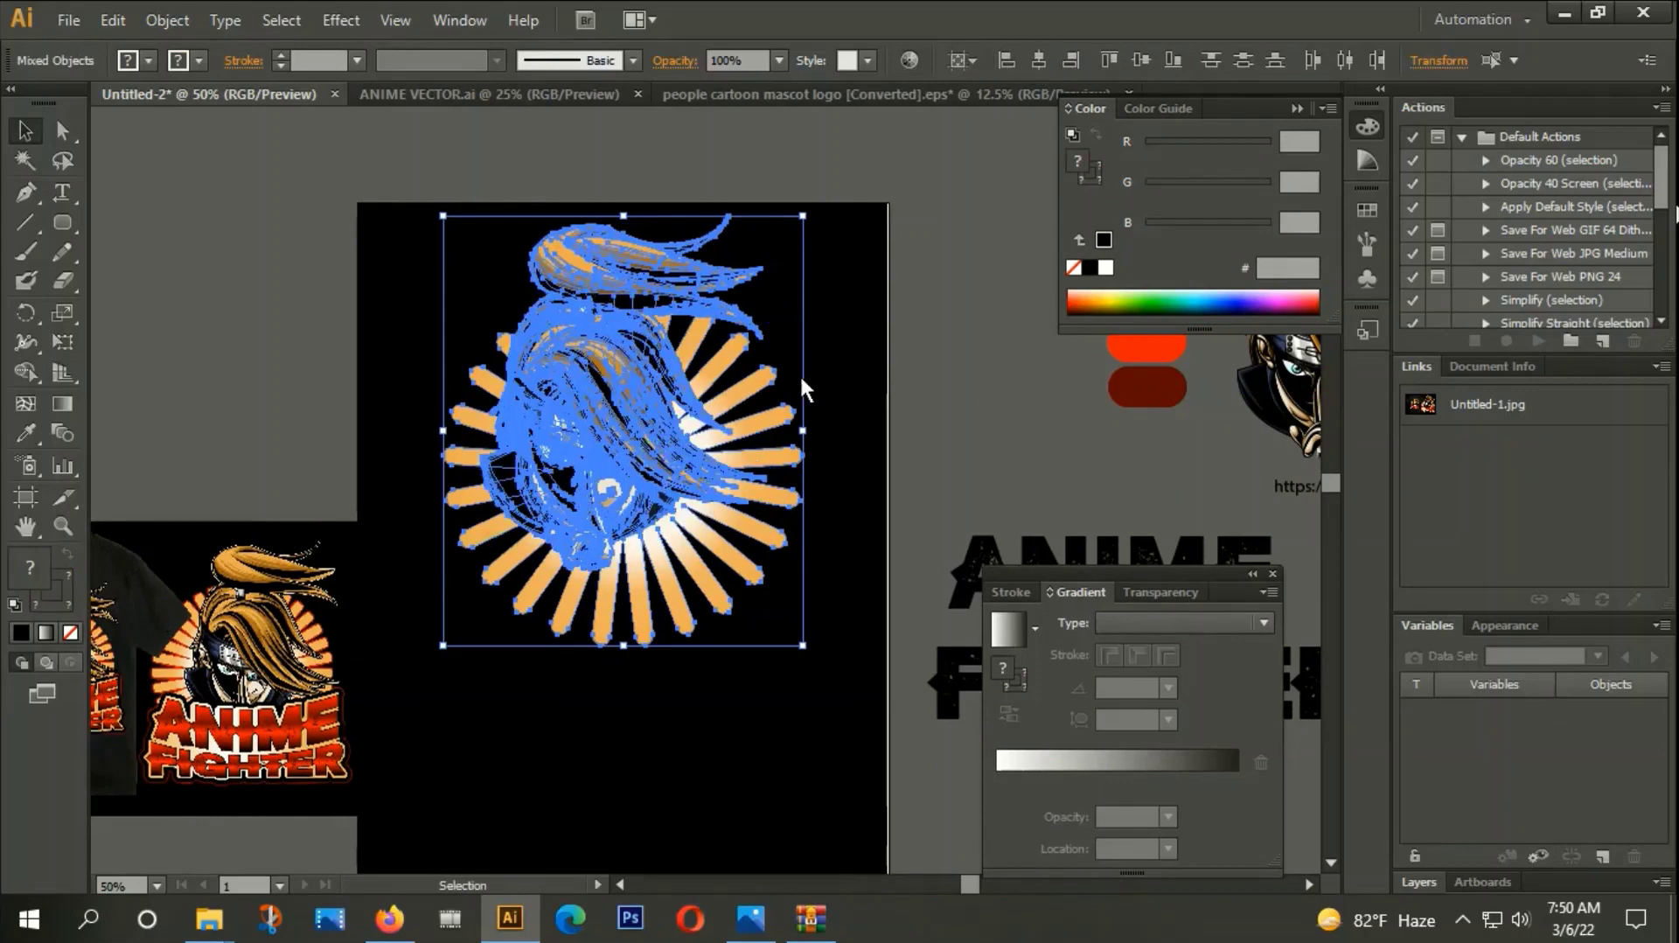
click(894, 376)
drag(578, 515, 626, 473)
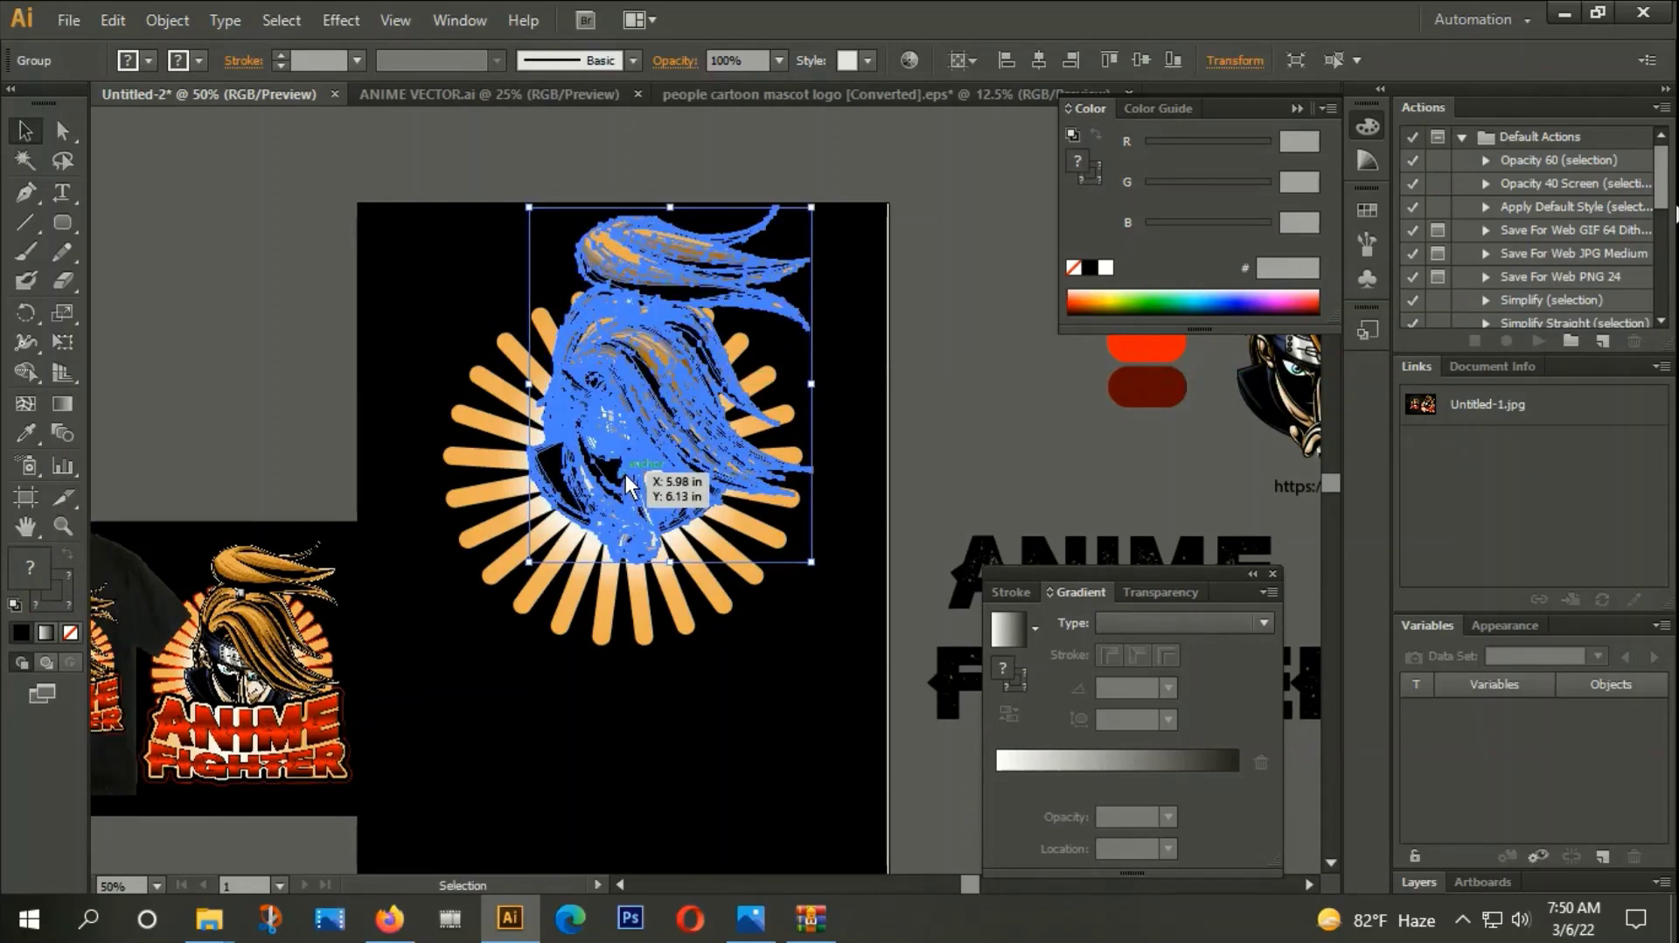
drag(626, 472, 621, 464)
click(820, 455)
Zoom out and pan to the existing Bandero title and the empty space below it.
key(ctrl+minus)
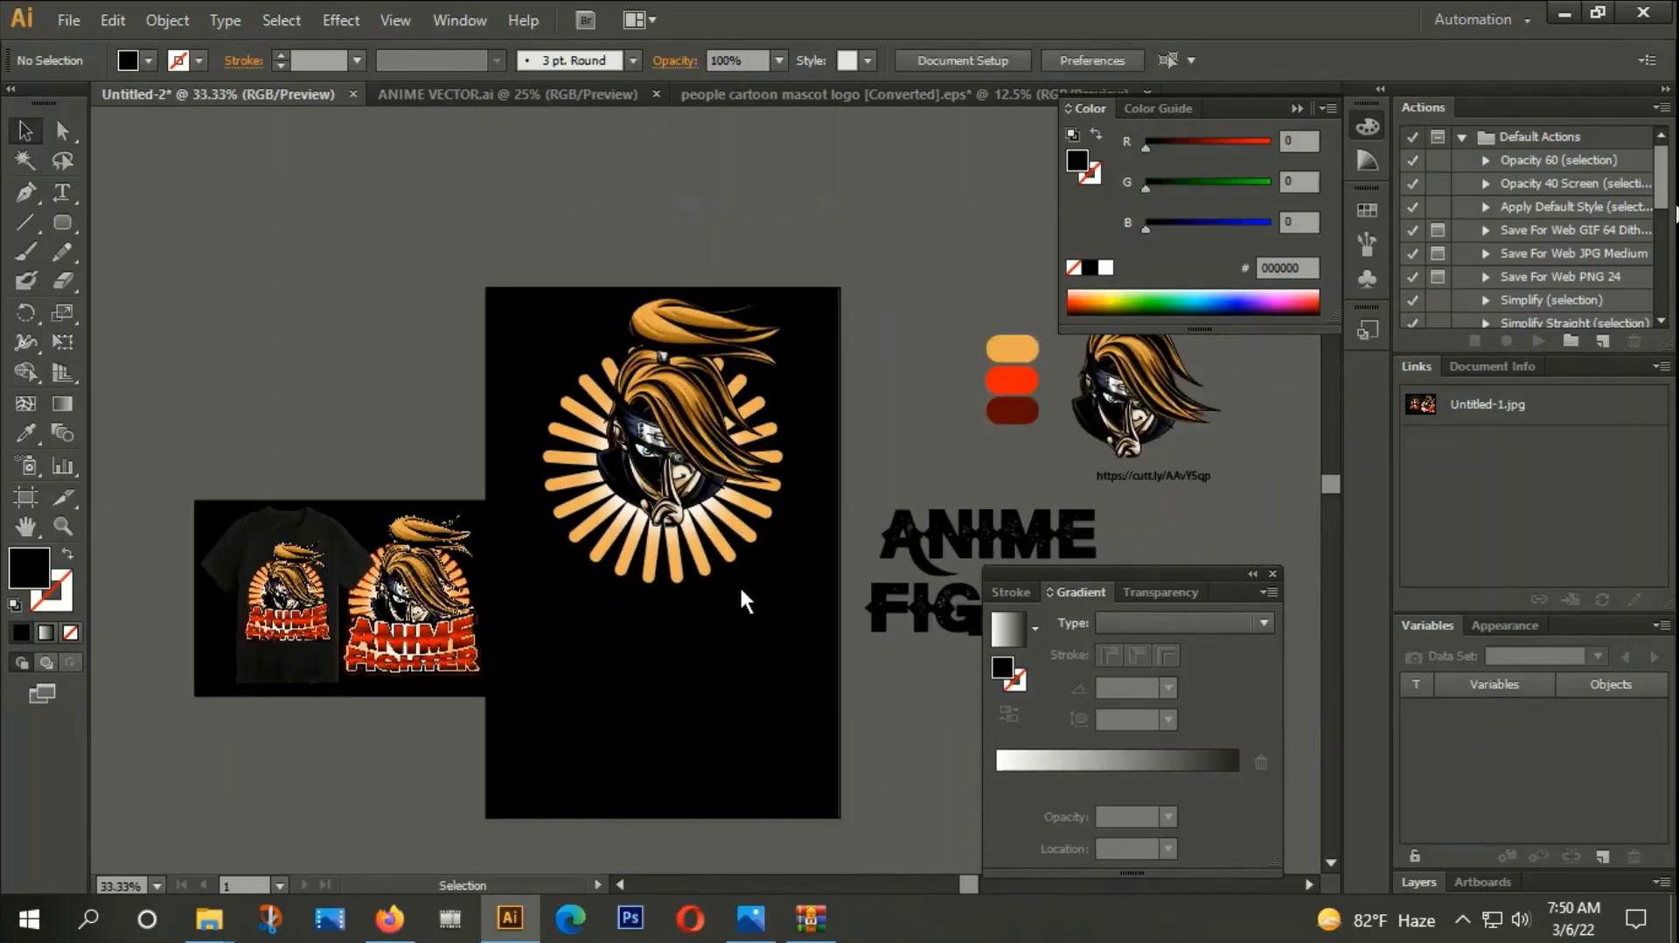
drag(738, 584, 638, 370)
drag(870, 306, 787, 486)
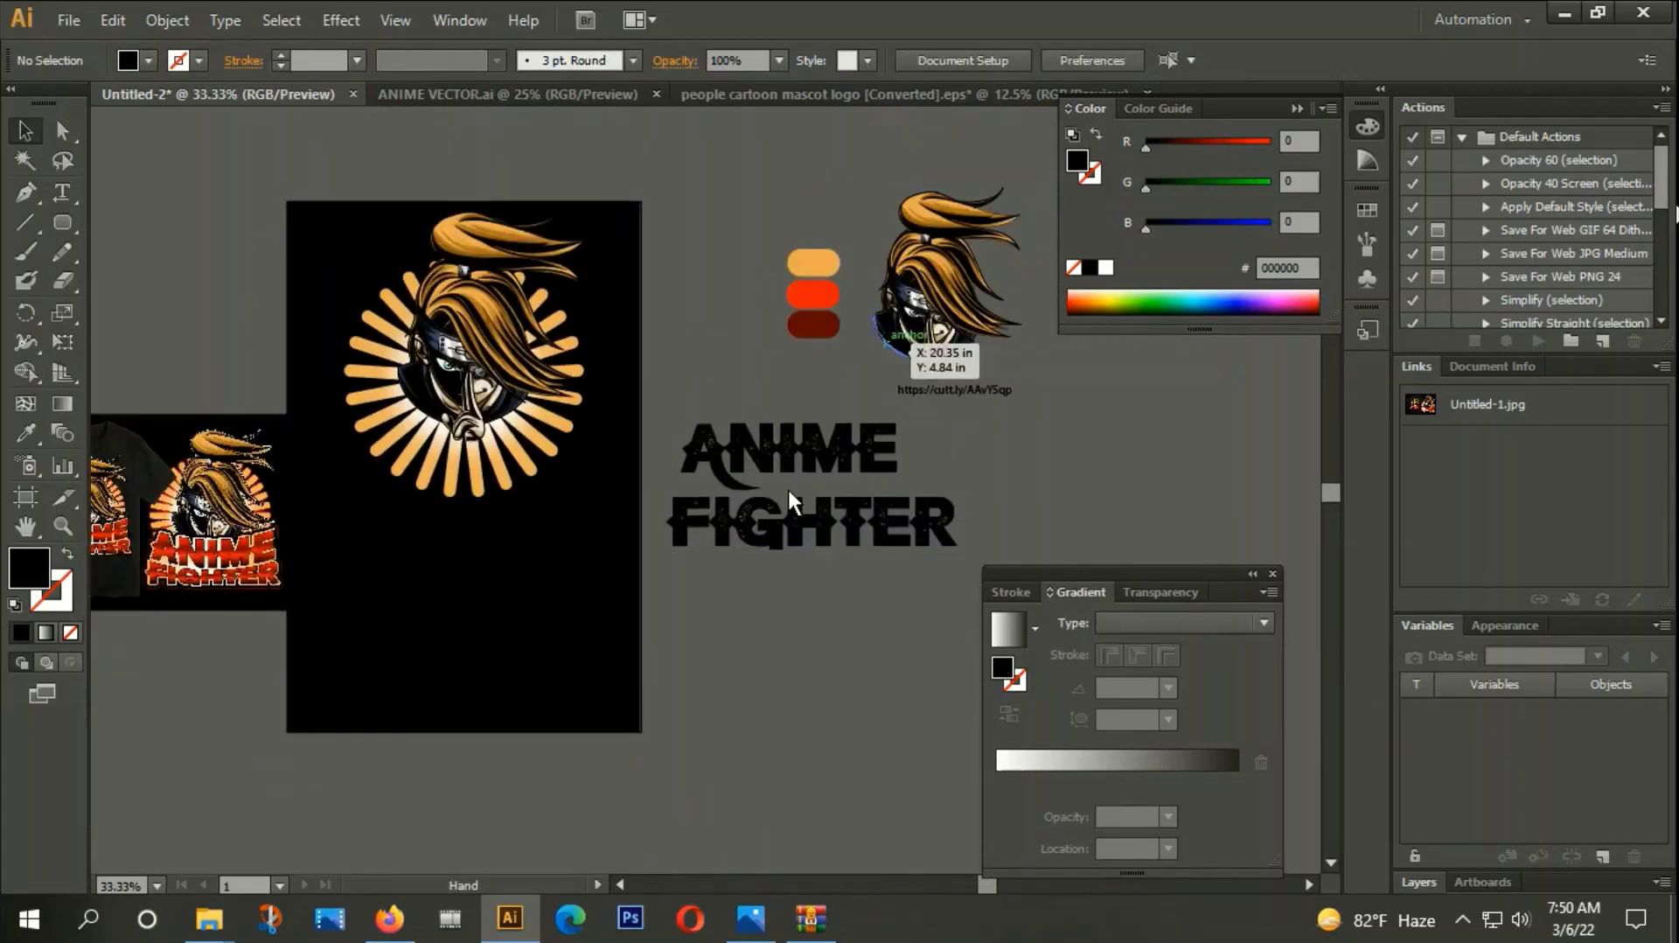
click(780, 462)
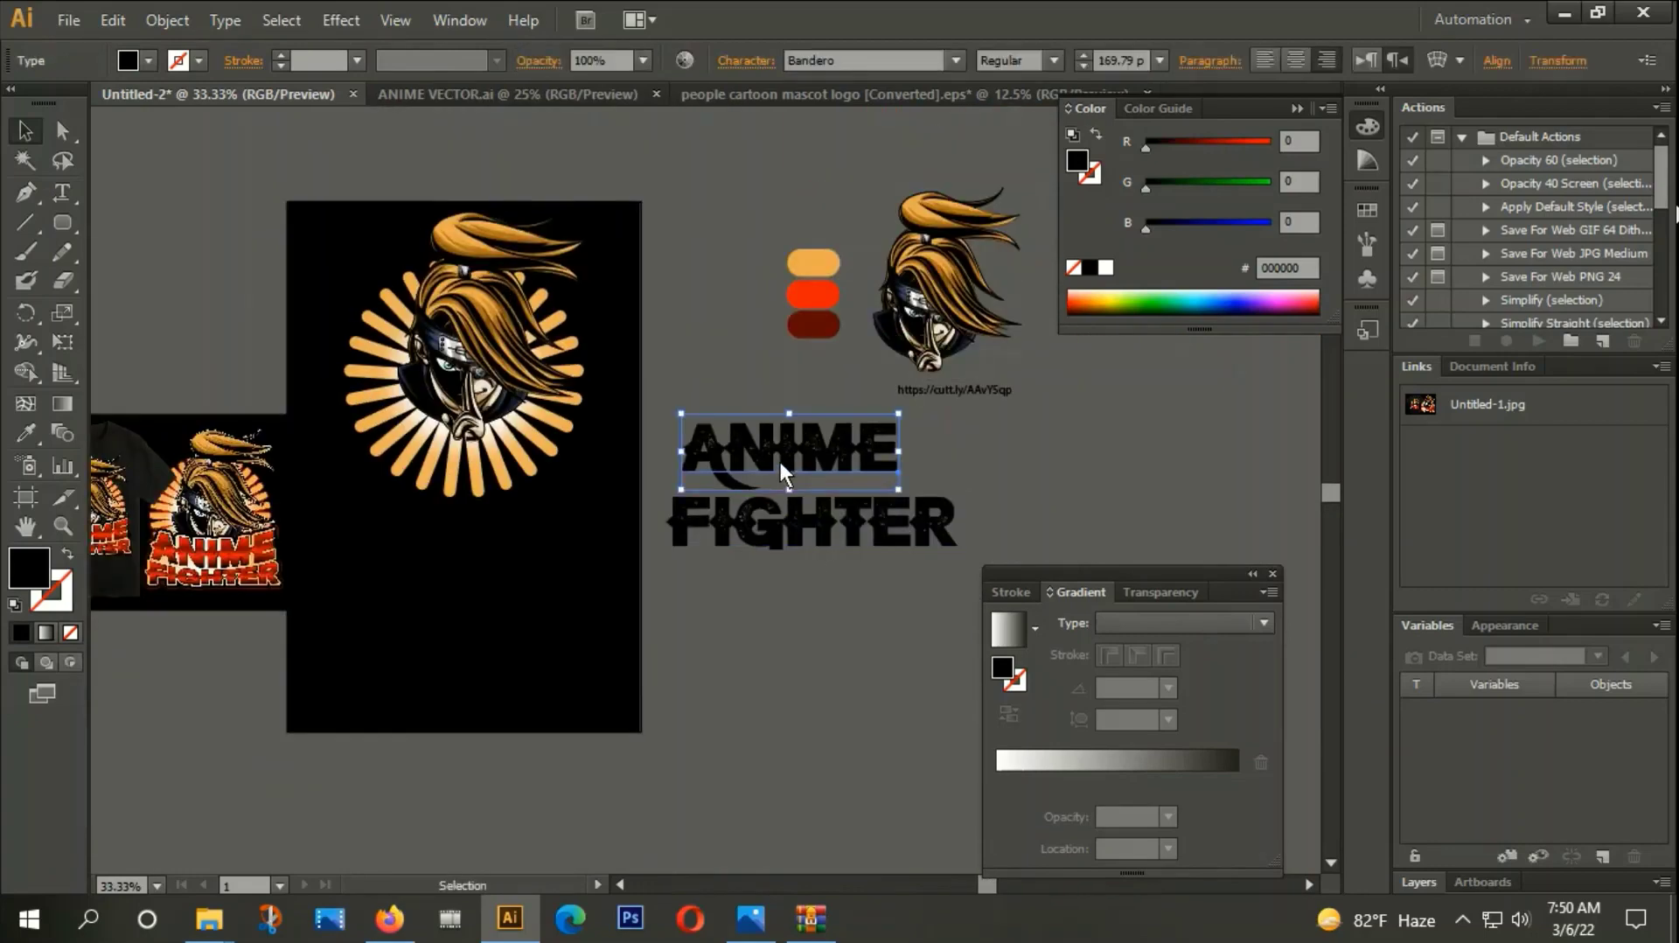
drag(997, 479, 1025, 328)
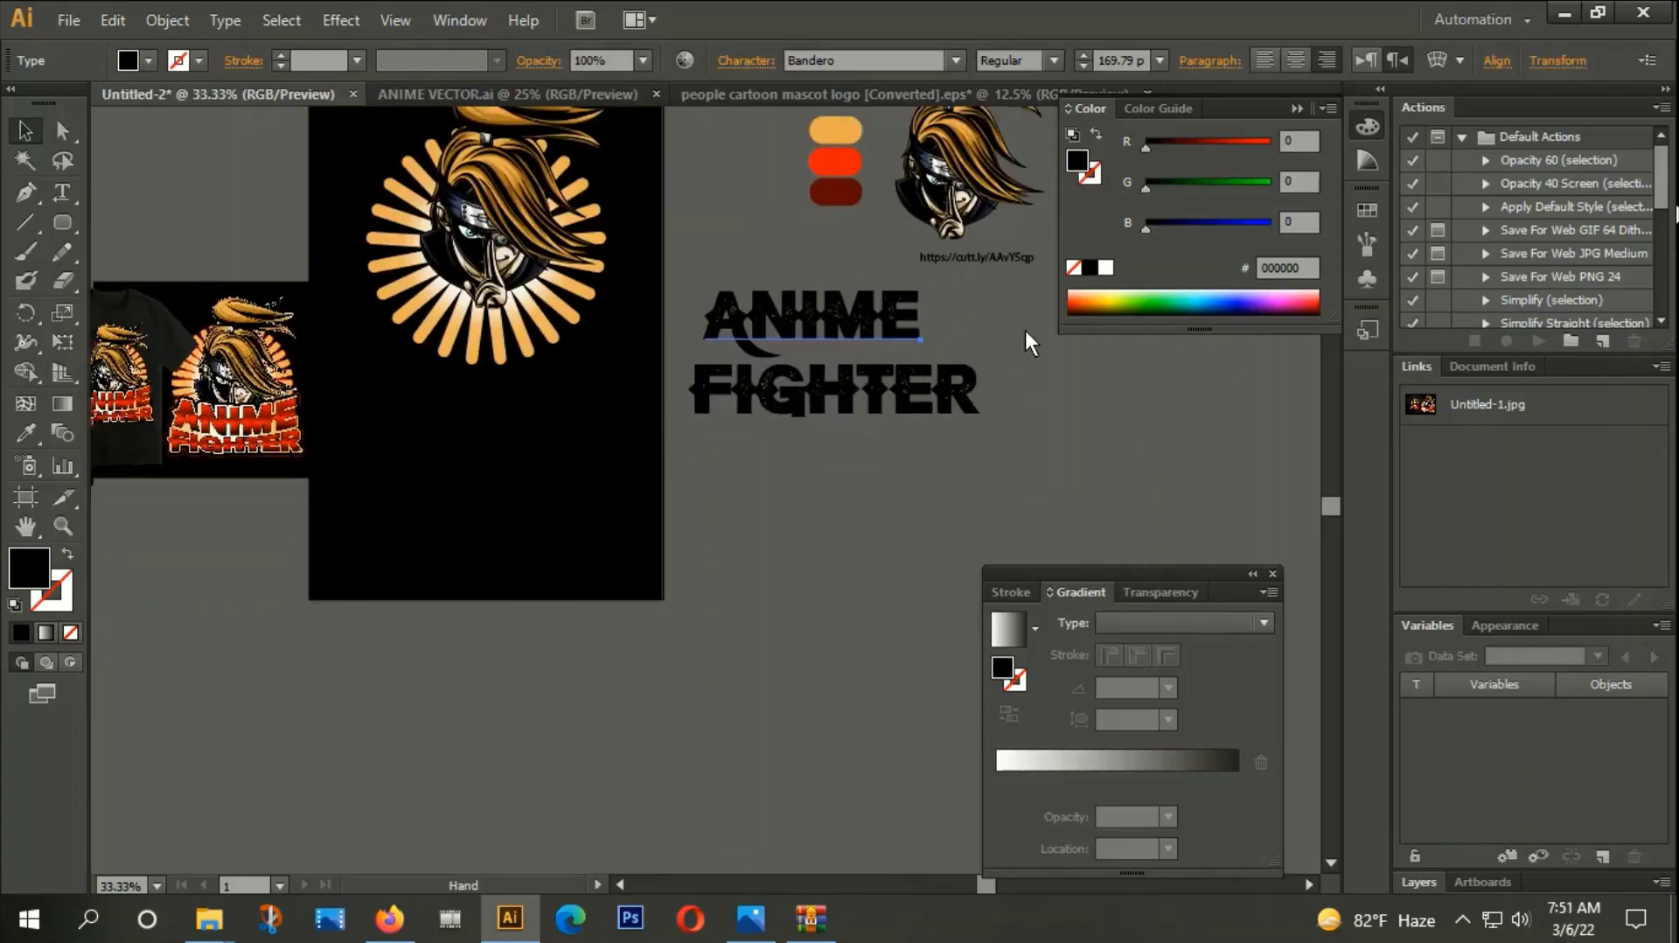
click(948, 447)
drag(930, 457, 950, 453)
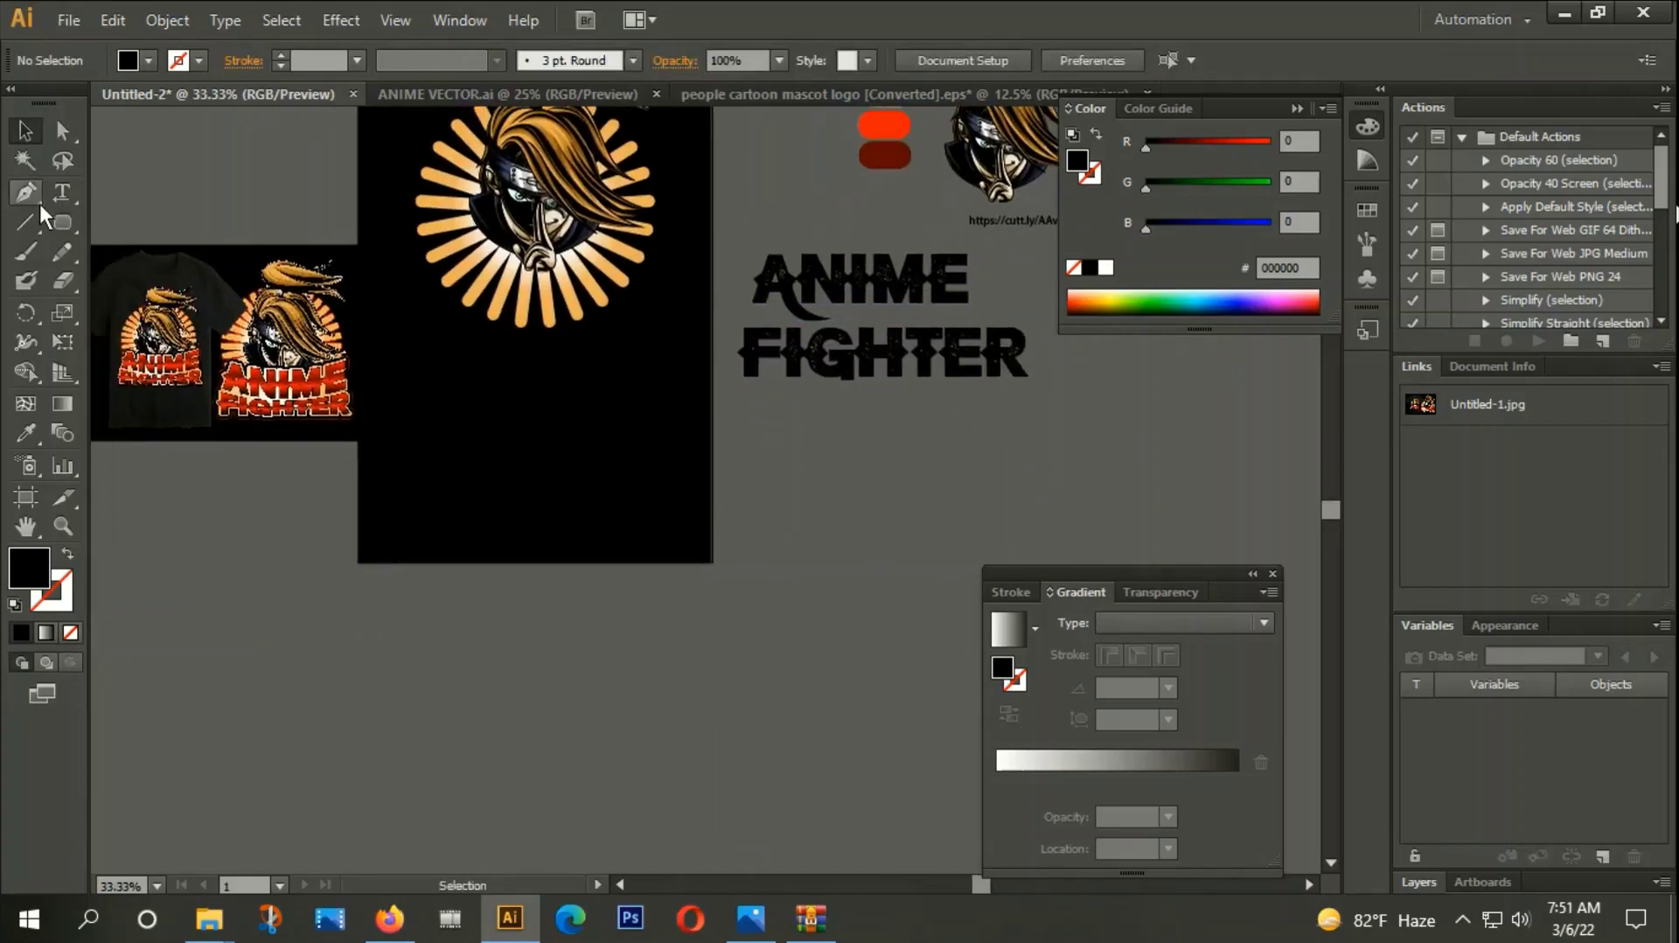
Create a new ANIME text and give it the title's Bandero style with the Eyedropper.
drag(60, 196, 140, 267)
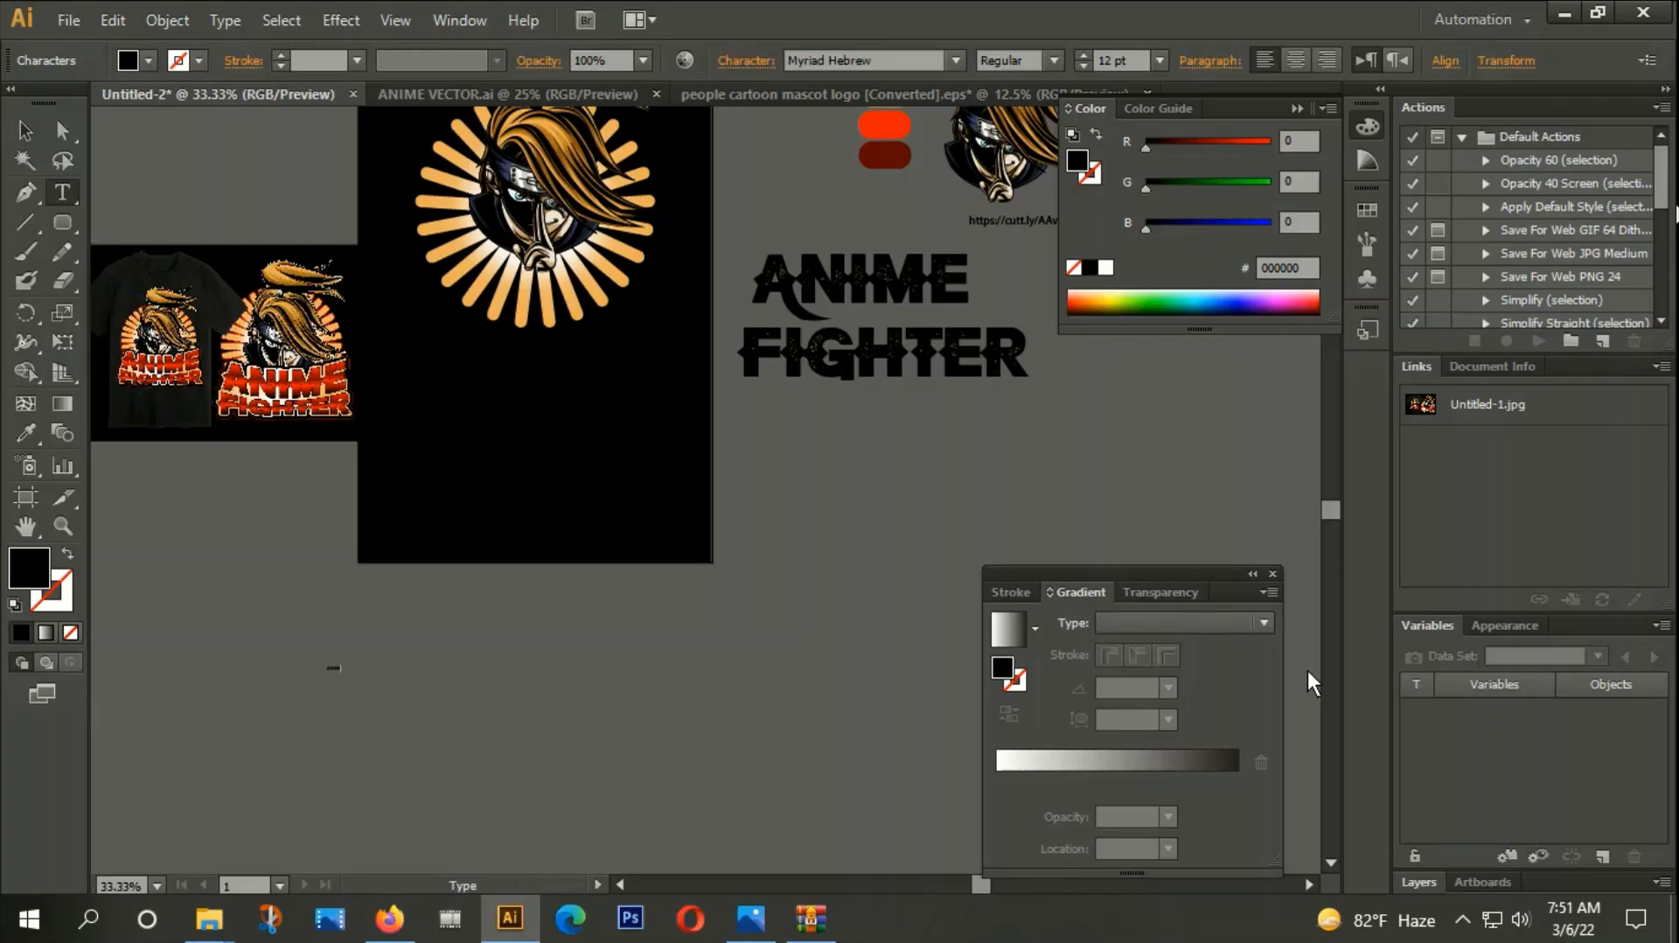
click(24, 130)
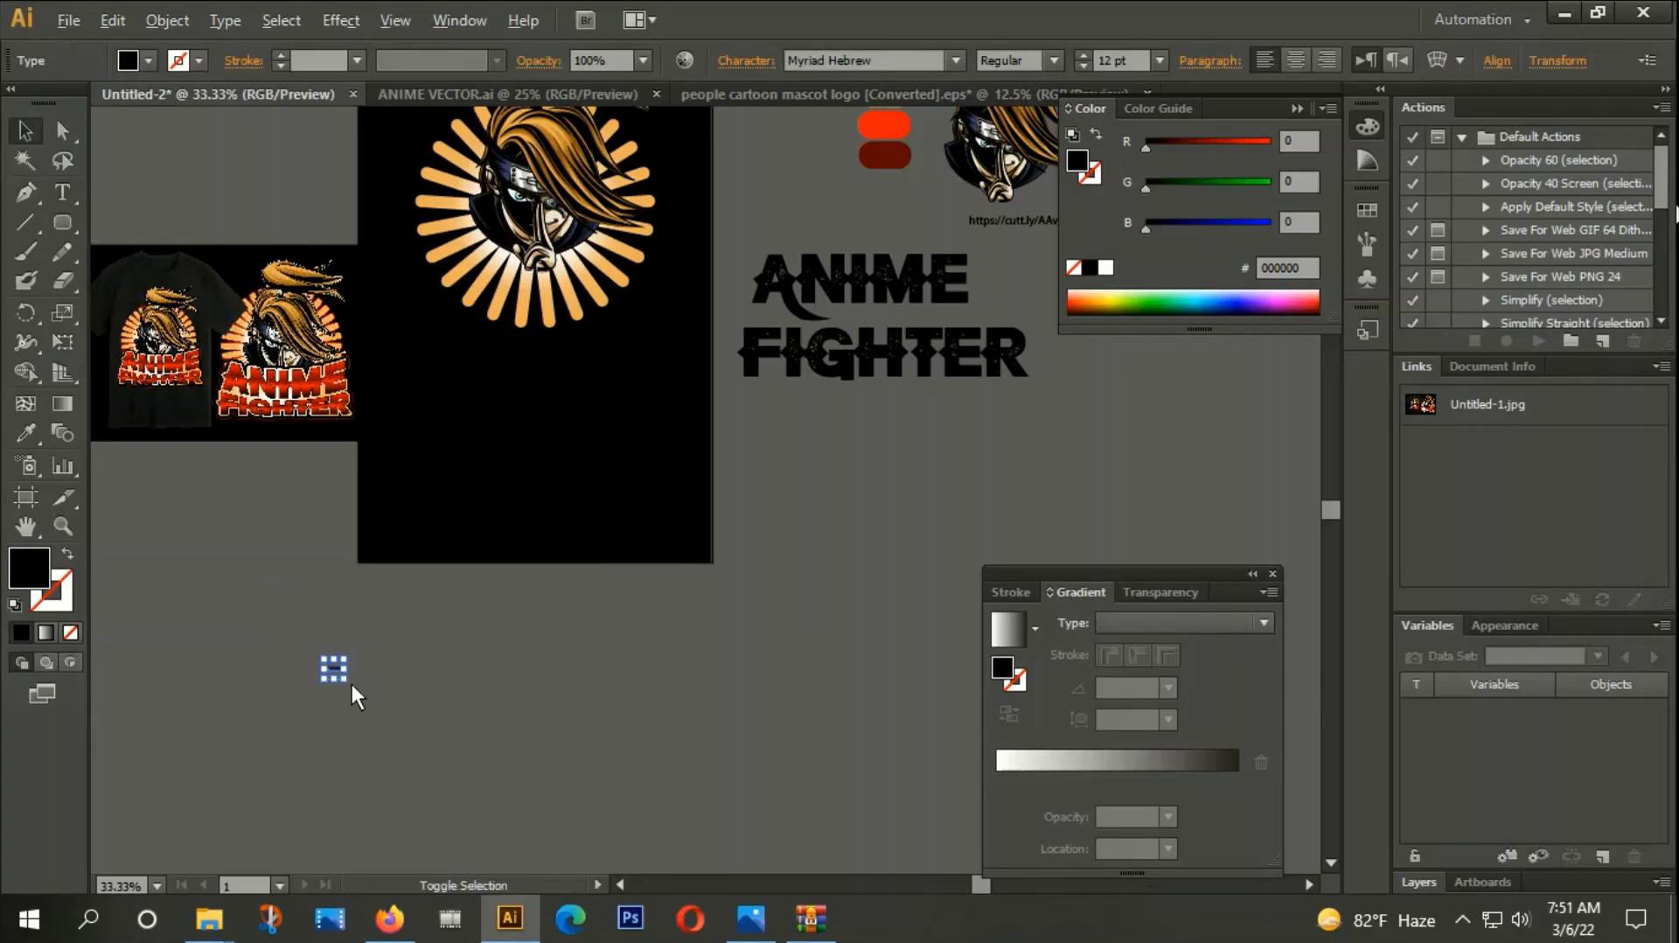
drag(344, 677, 425, 710)
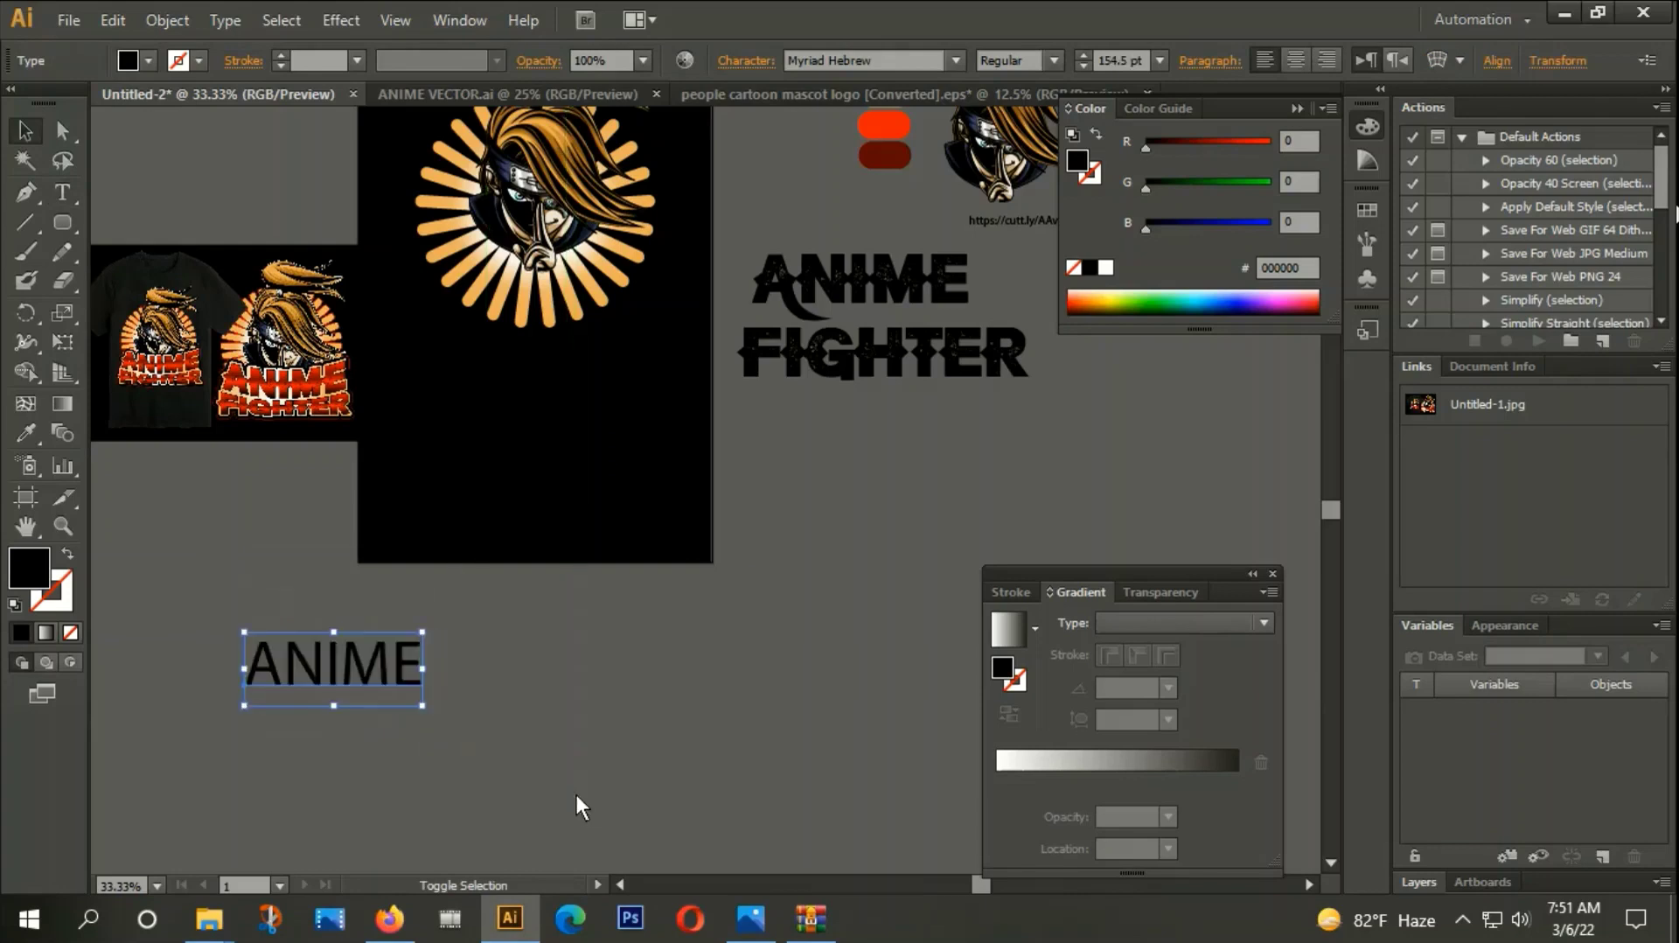
drag(355, 665, 437, 647)
key(i)
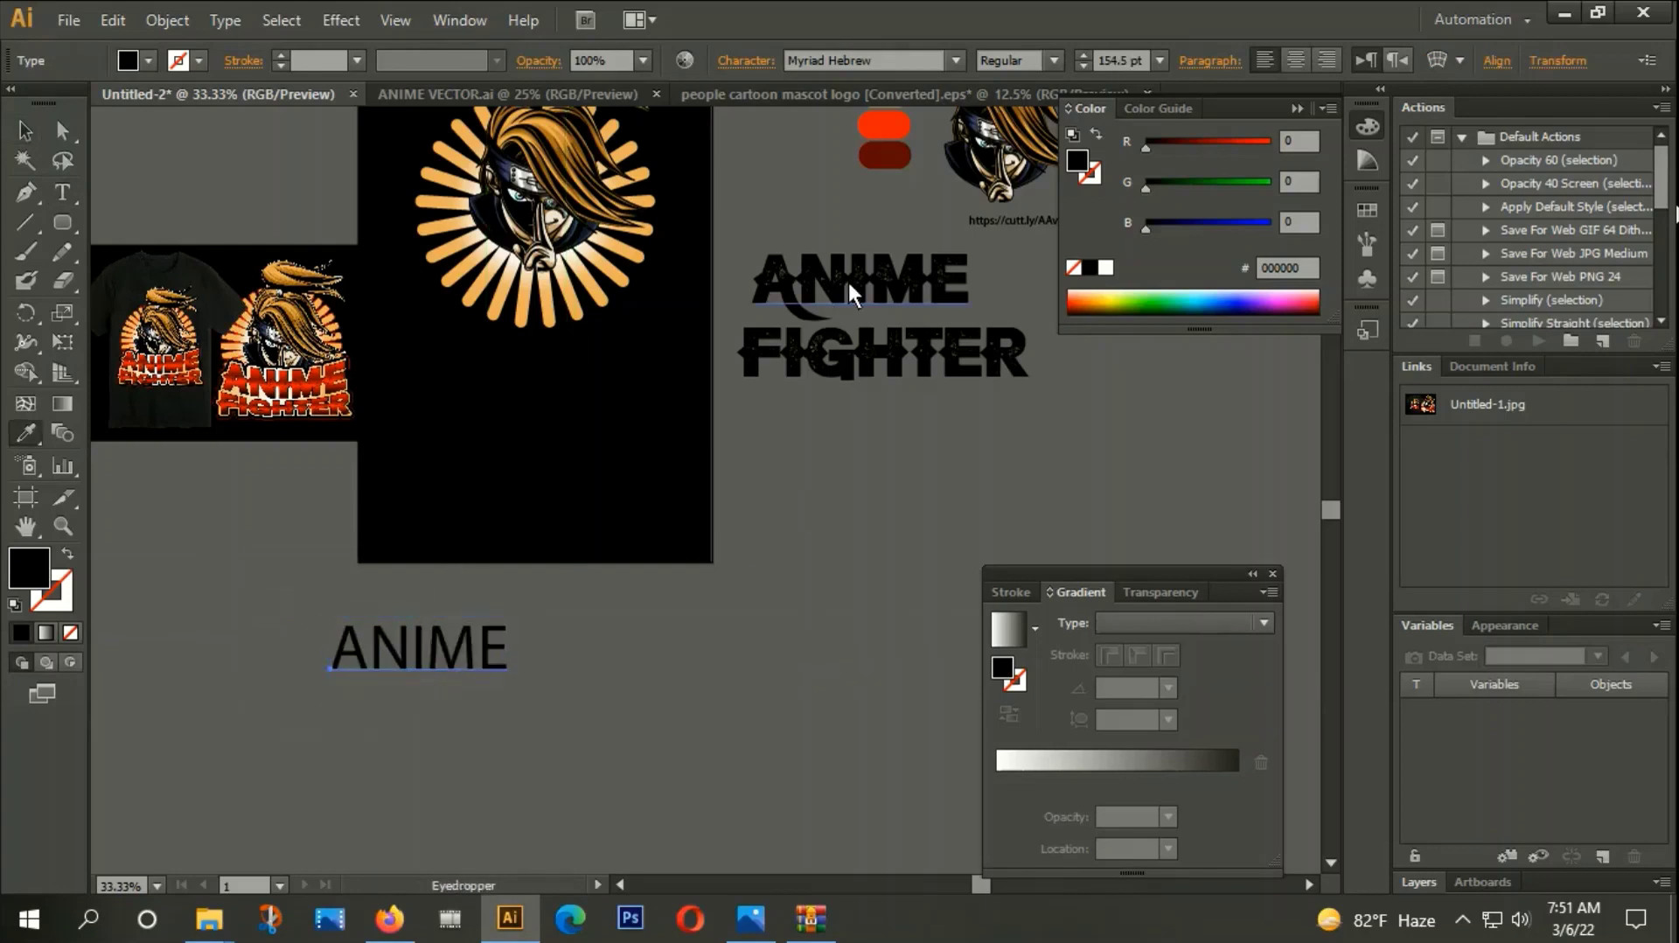
click(847, 279)
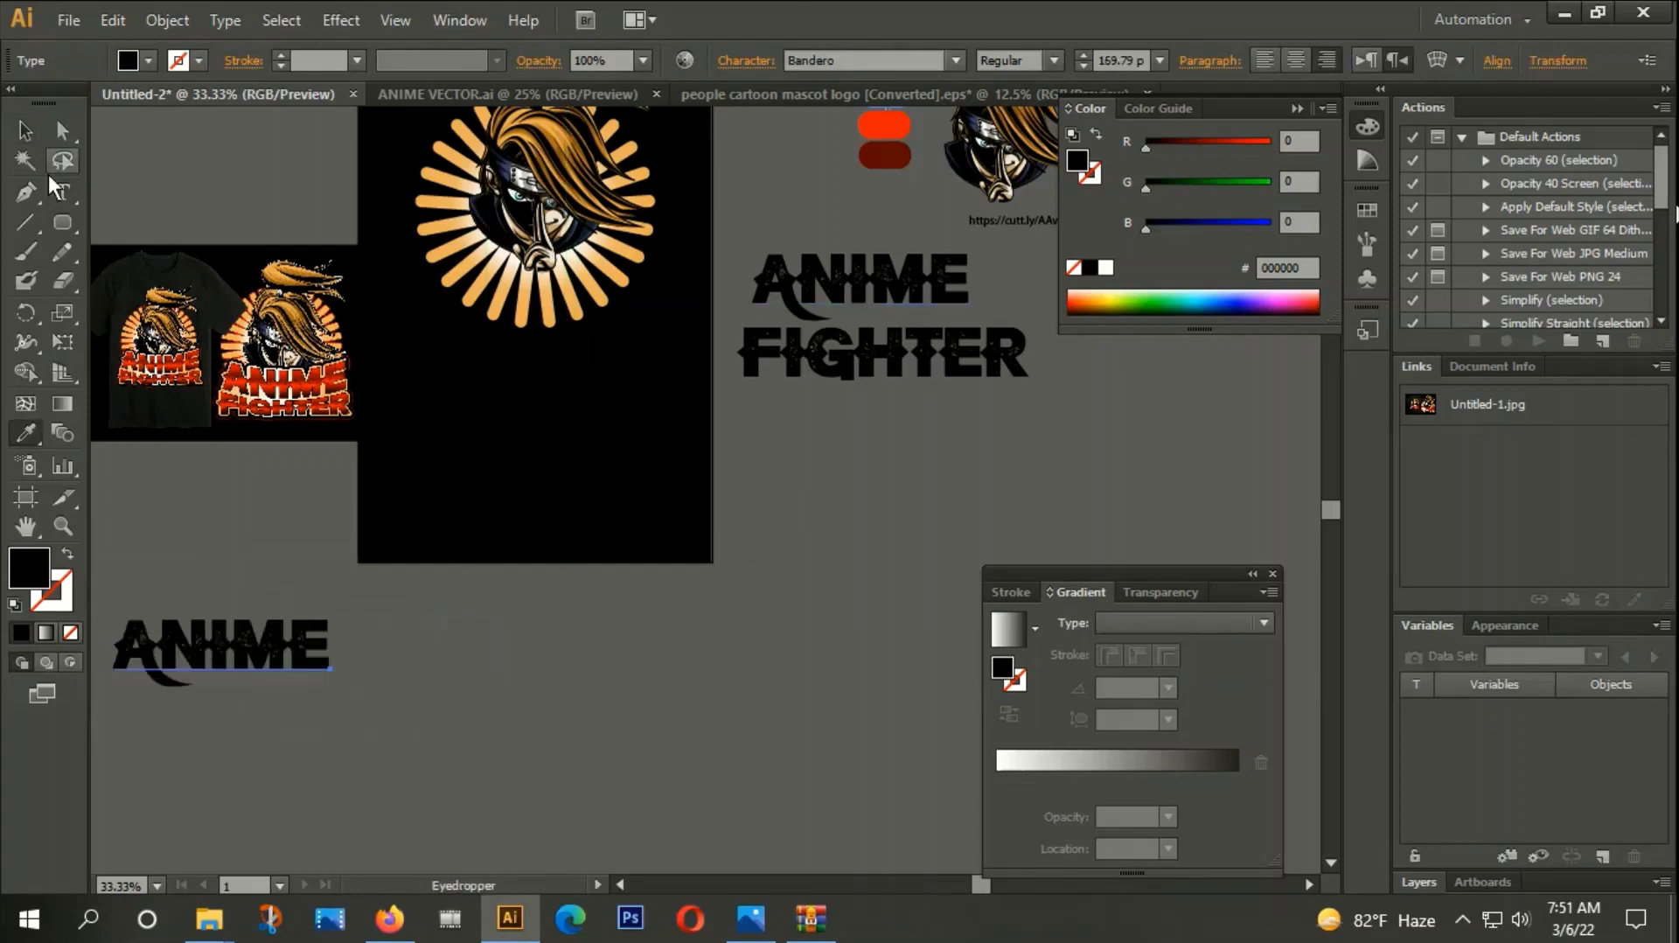
Alt-drag a copy of ANIME below it and retype the copy as FIGHTER.
click(24, 130)
mouse_move(273, 650)
mouse_down()
mouse_move(453, 611)
mouse_move(465, 739)
mouse_up()
double_click(469, 727)
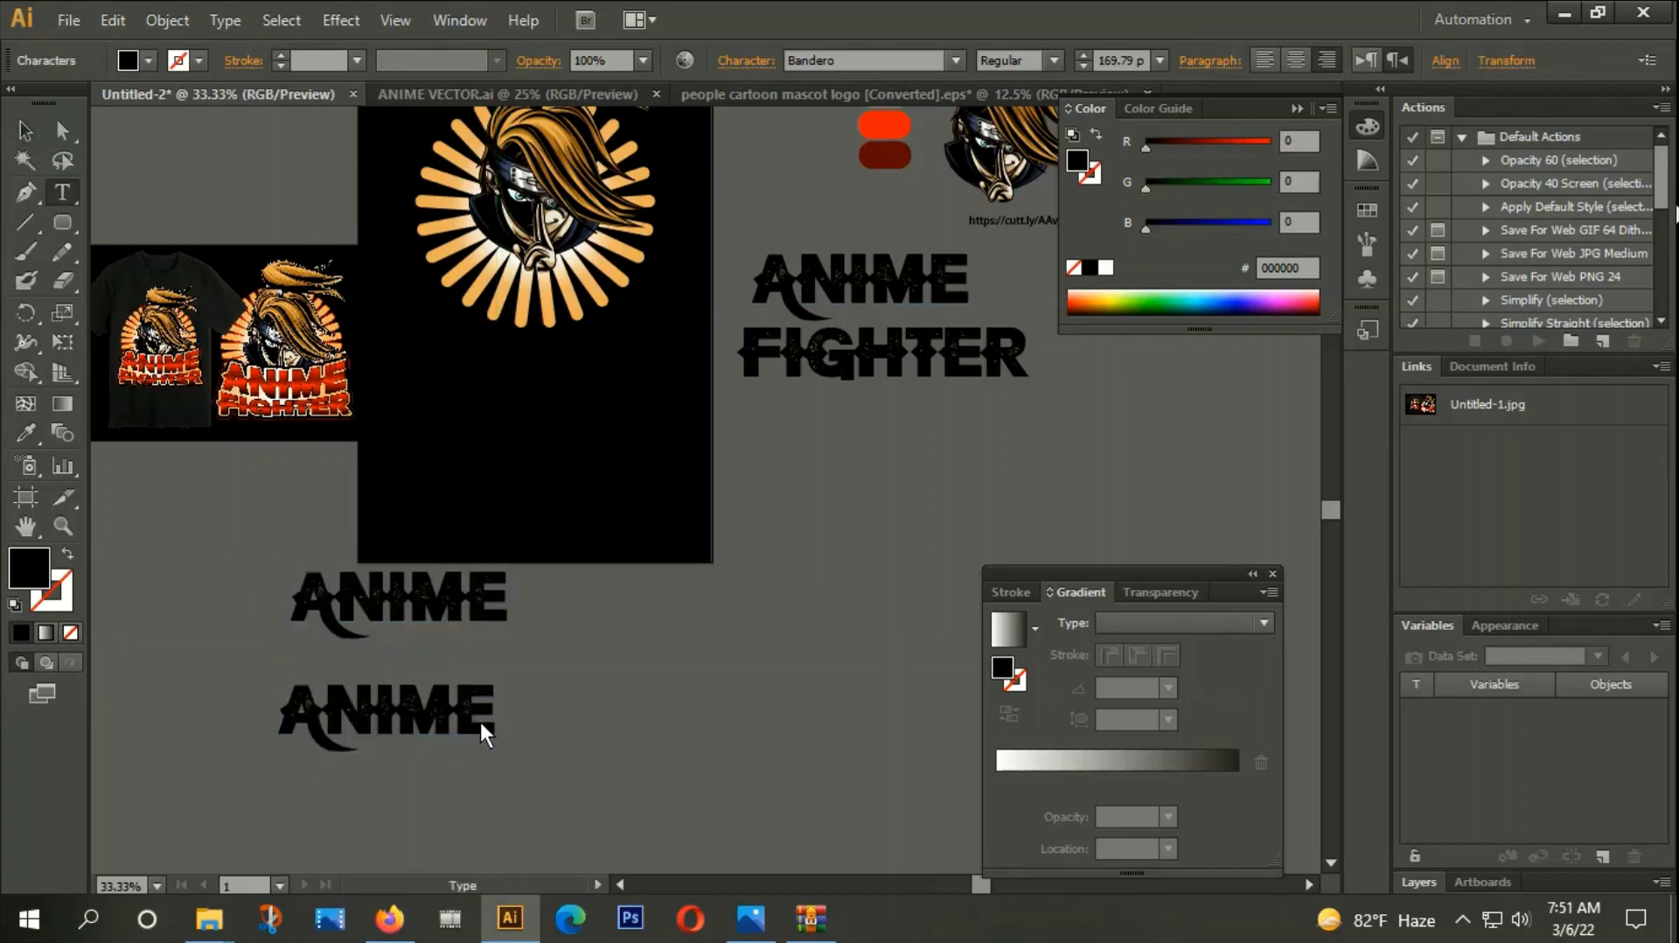
double_click(480, 721)
click(481, 711)
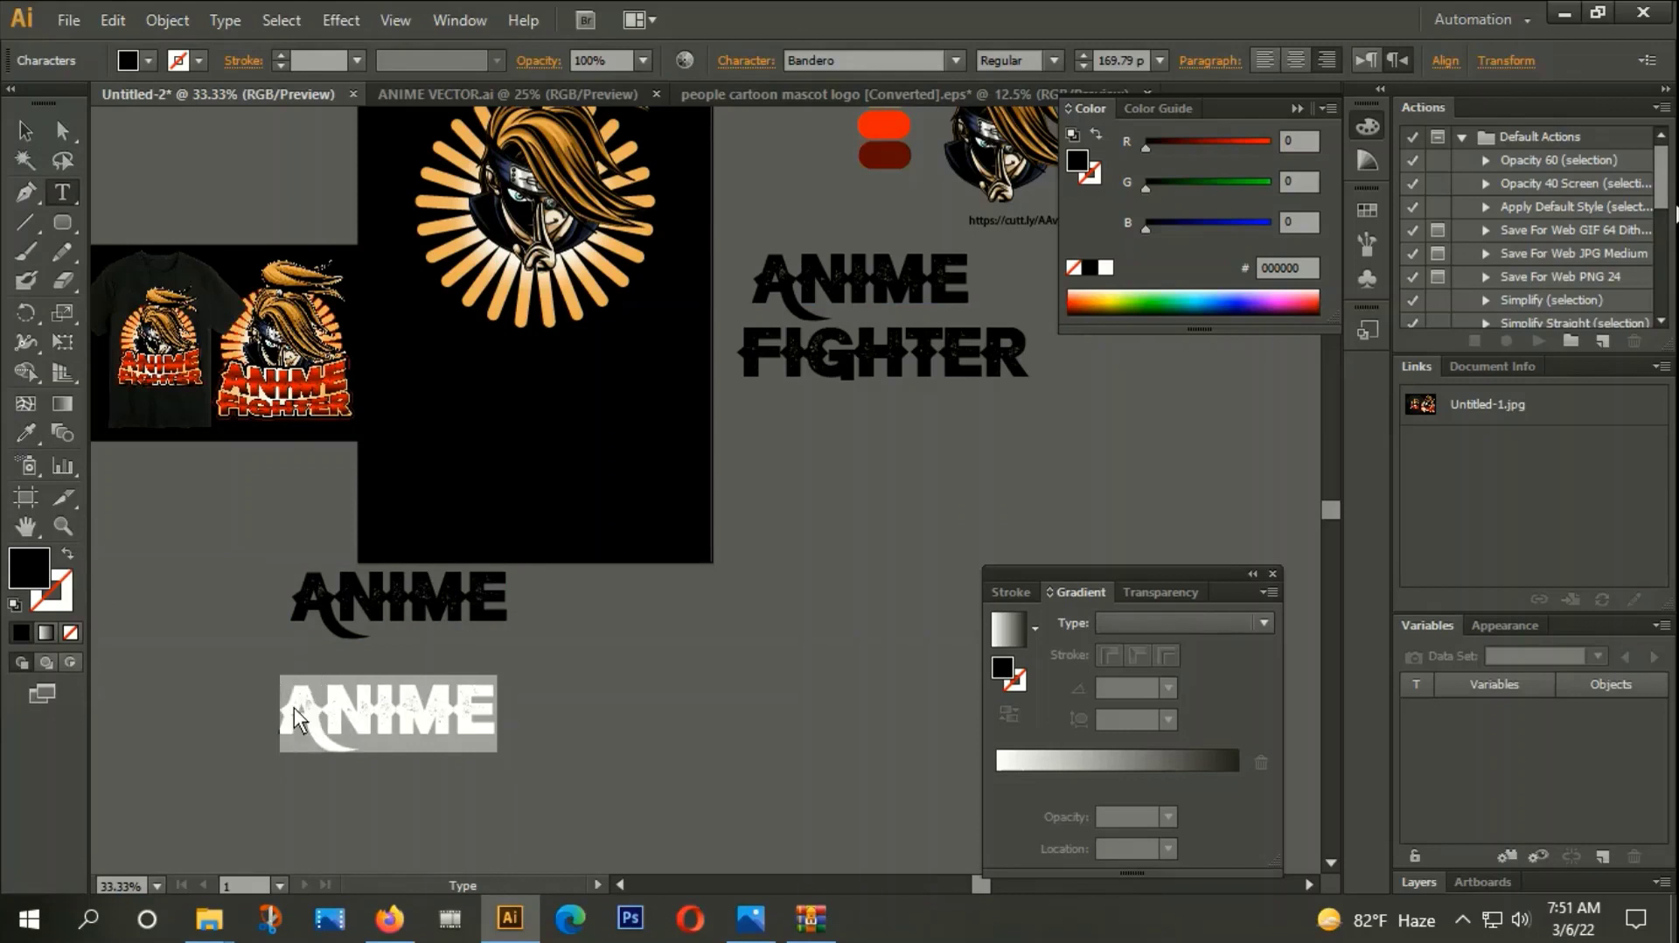
text(FIGH)
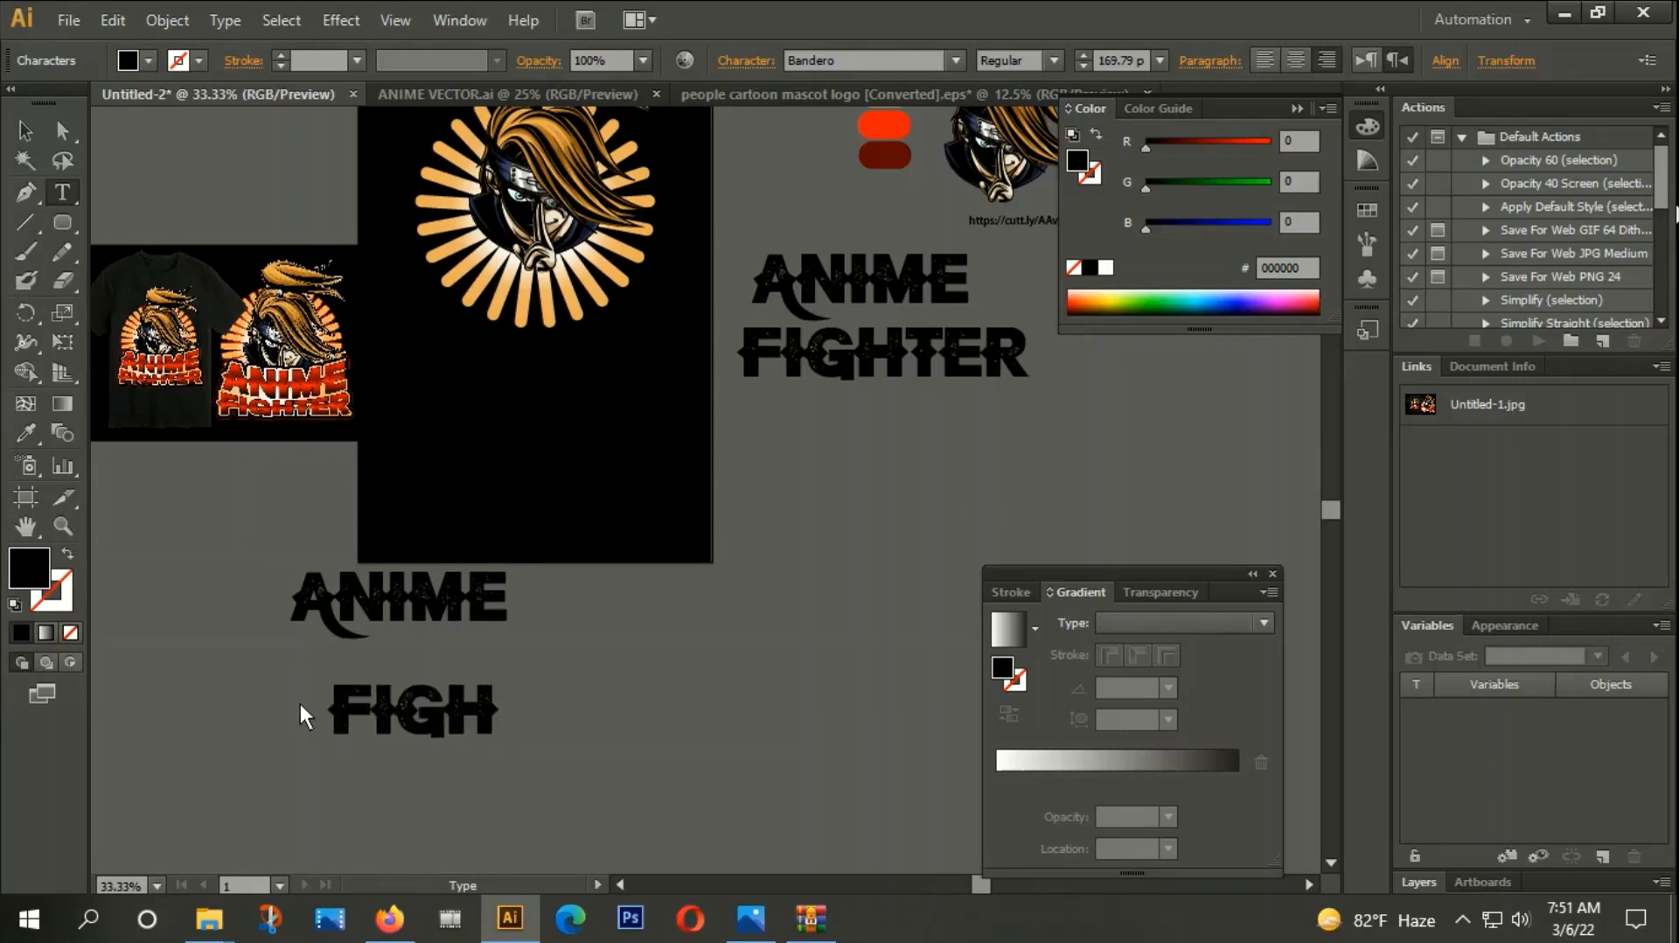
text(TER)
click(25, 130)
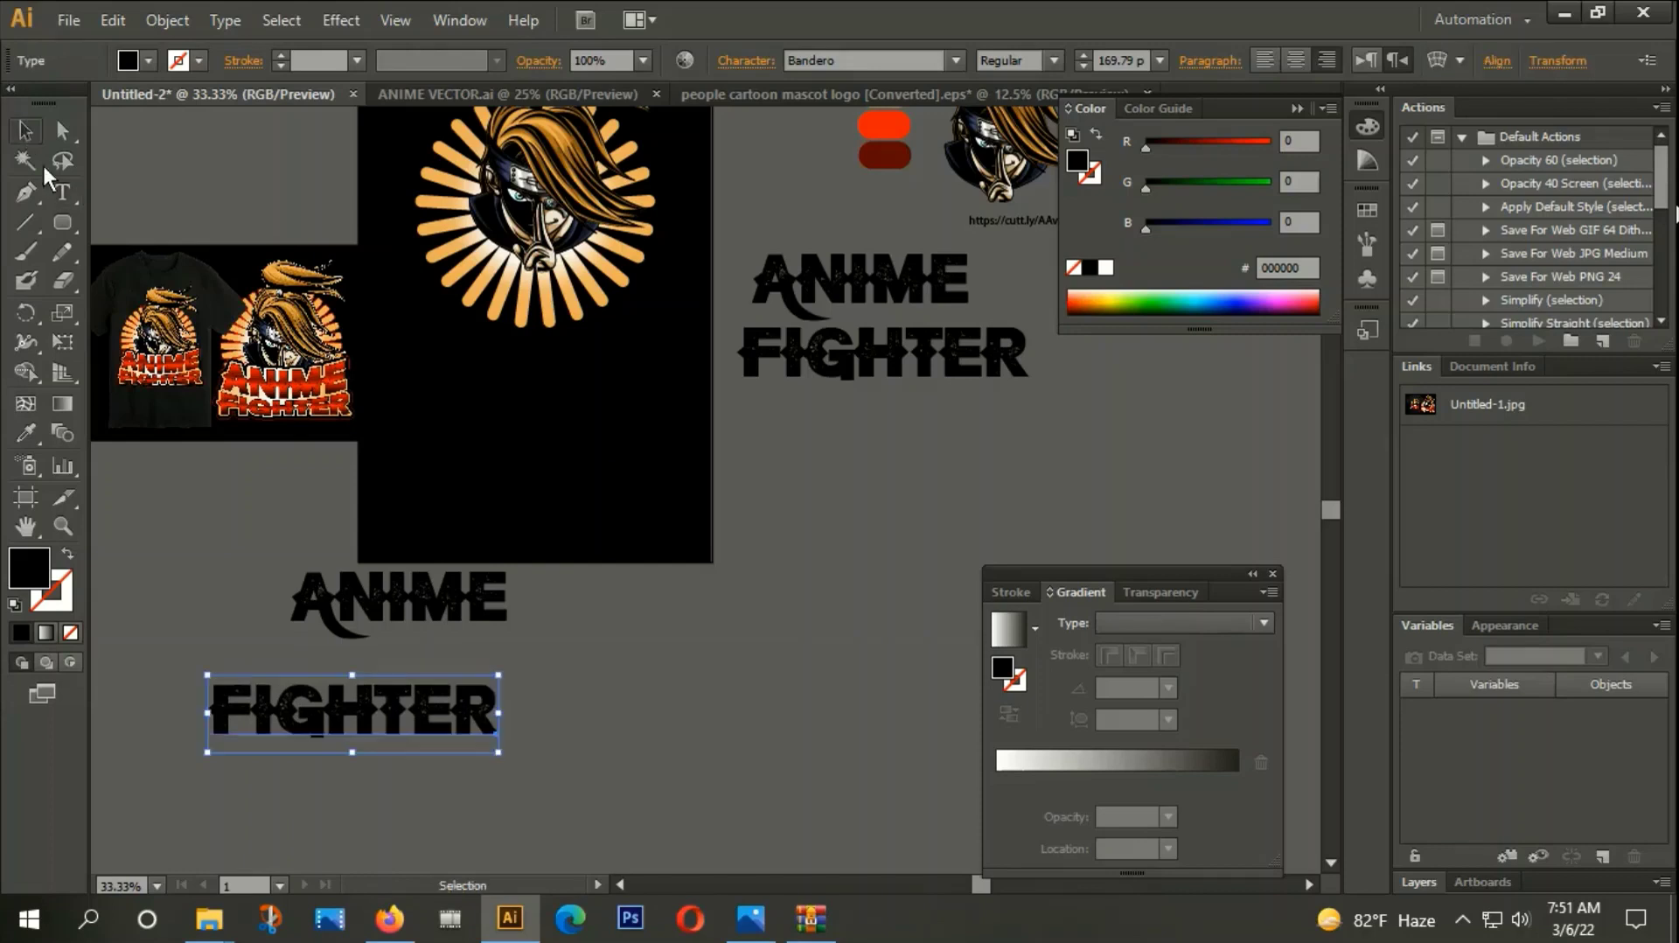
Position FIGHTER under ANIME and convert both words to outlines.
click(527, 712)
drag(471, 717, 495, 675)
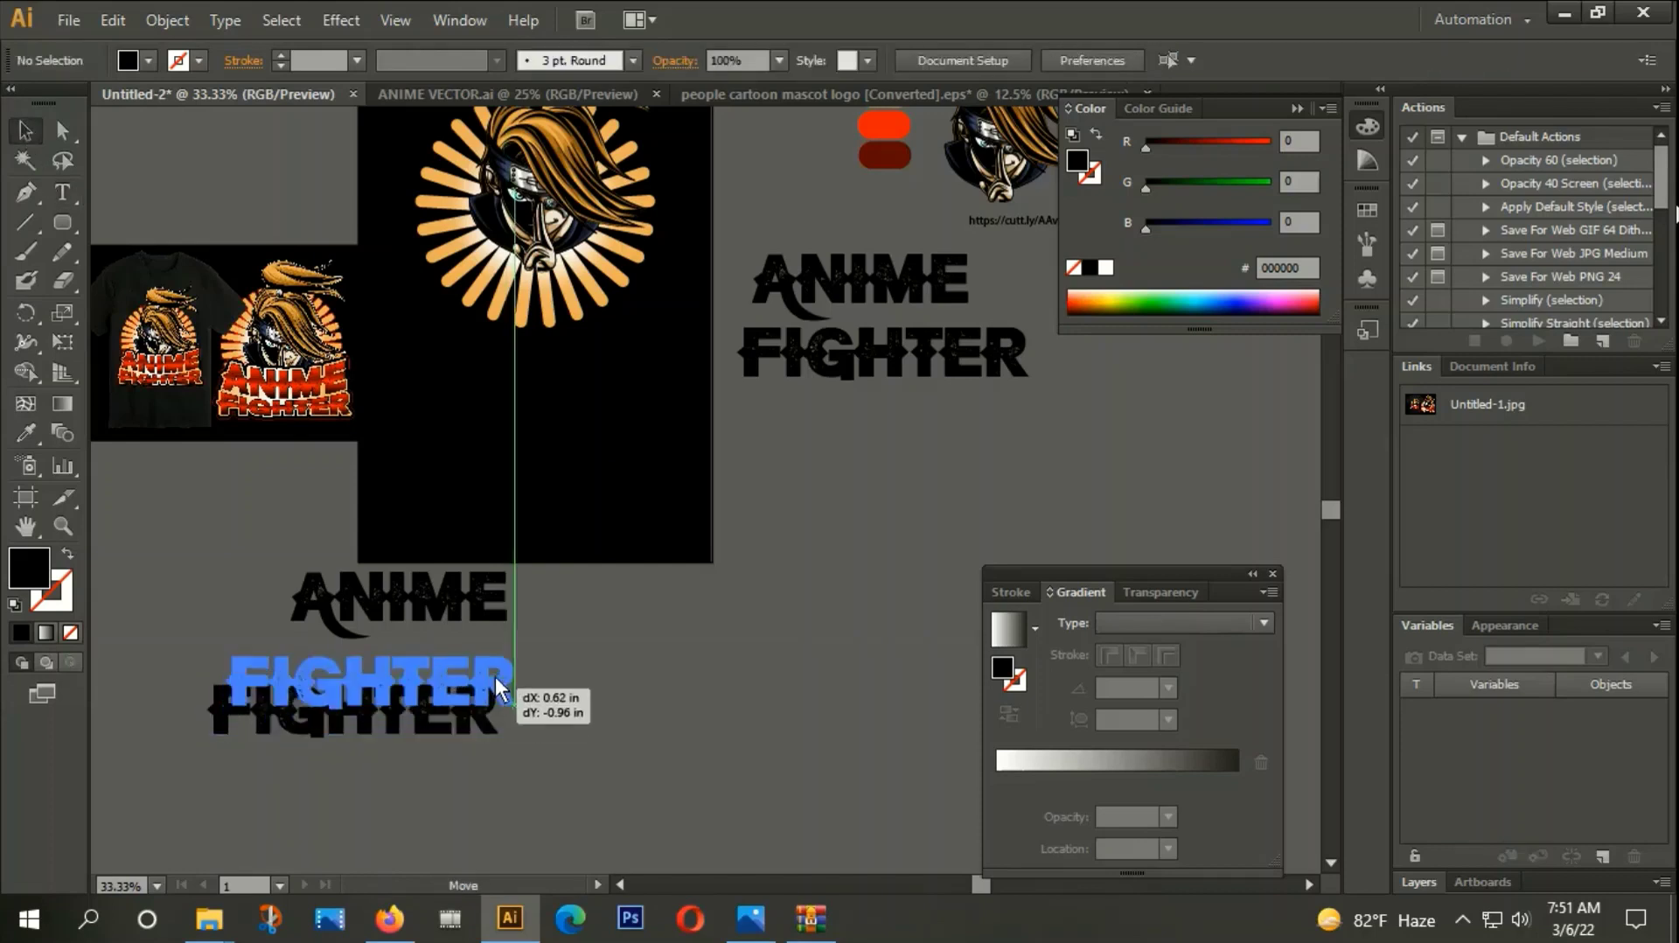
shift+click(413, 610)
right_click(418, 605)
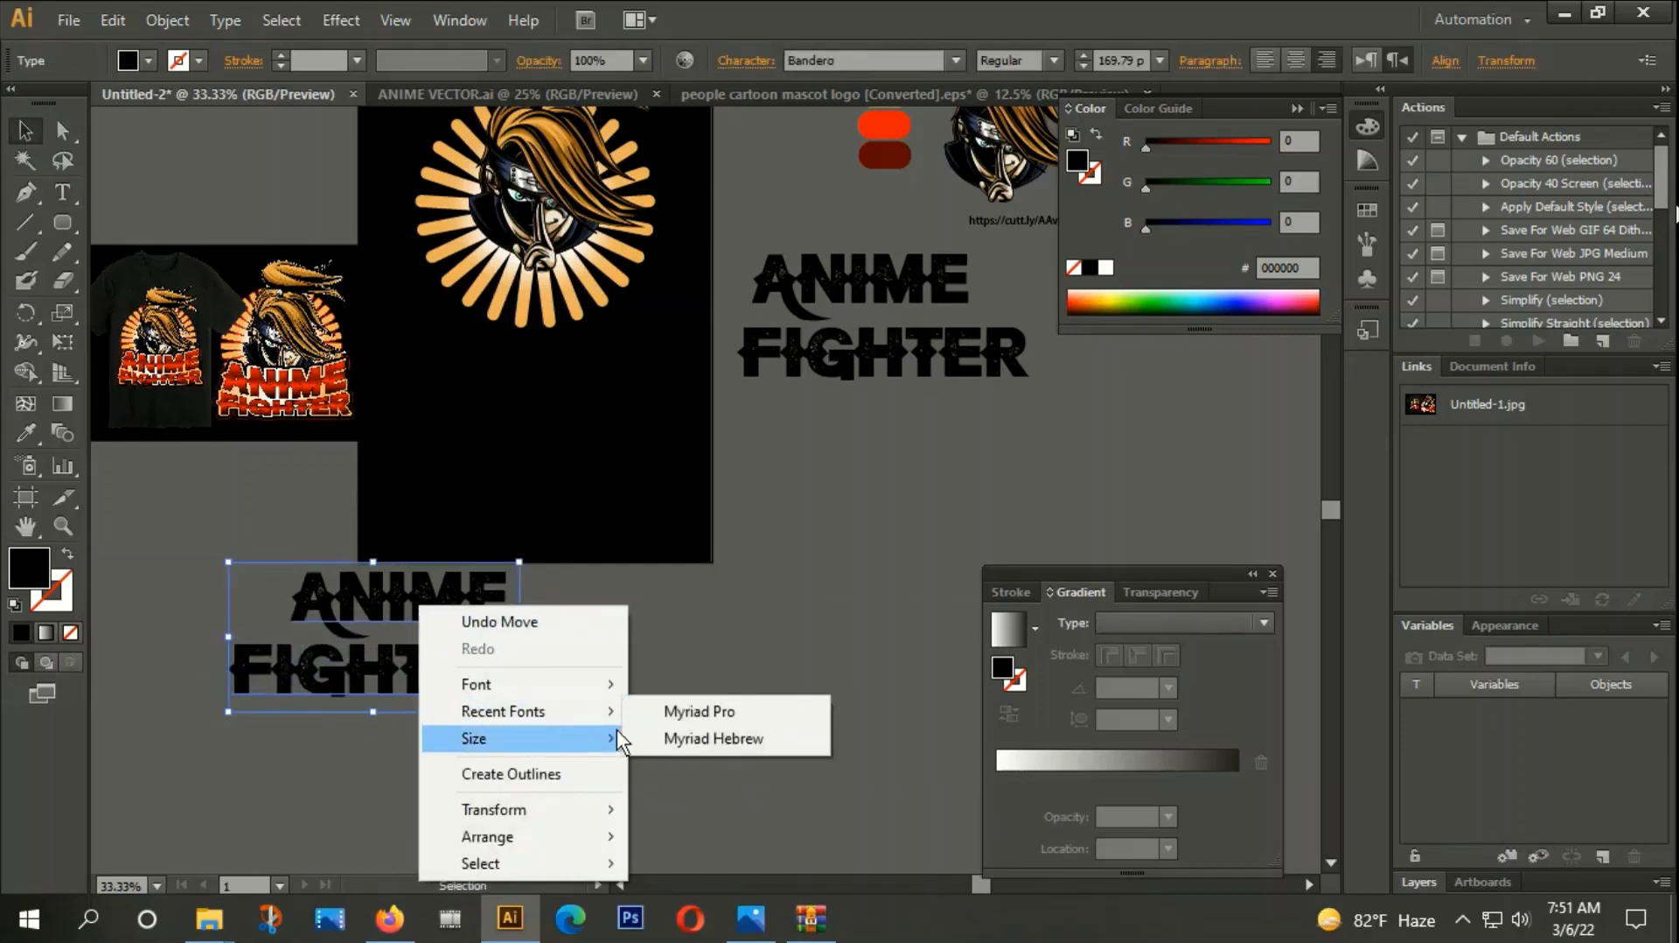
click(521, 773)
scroll(663, 699, left, 5)
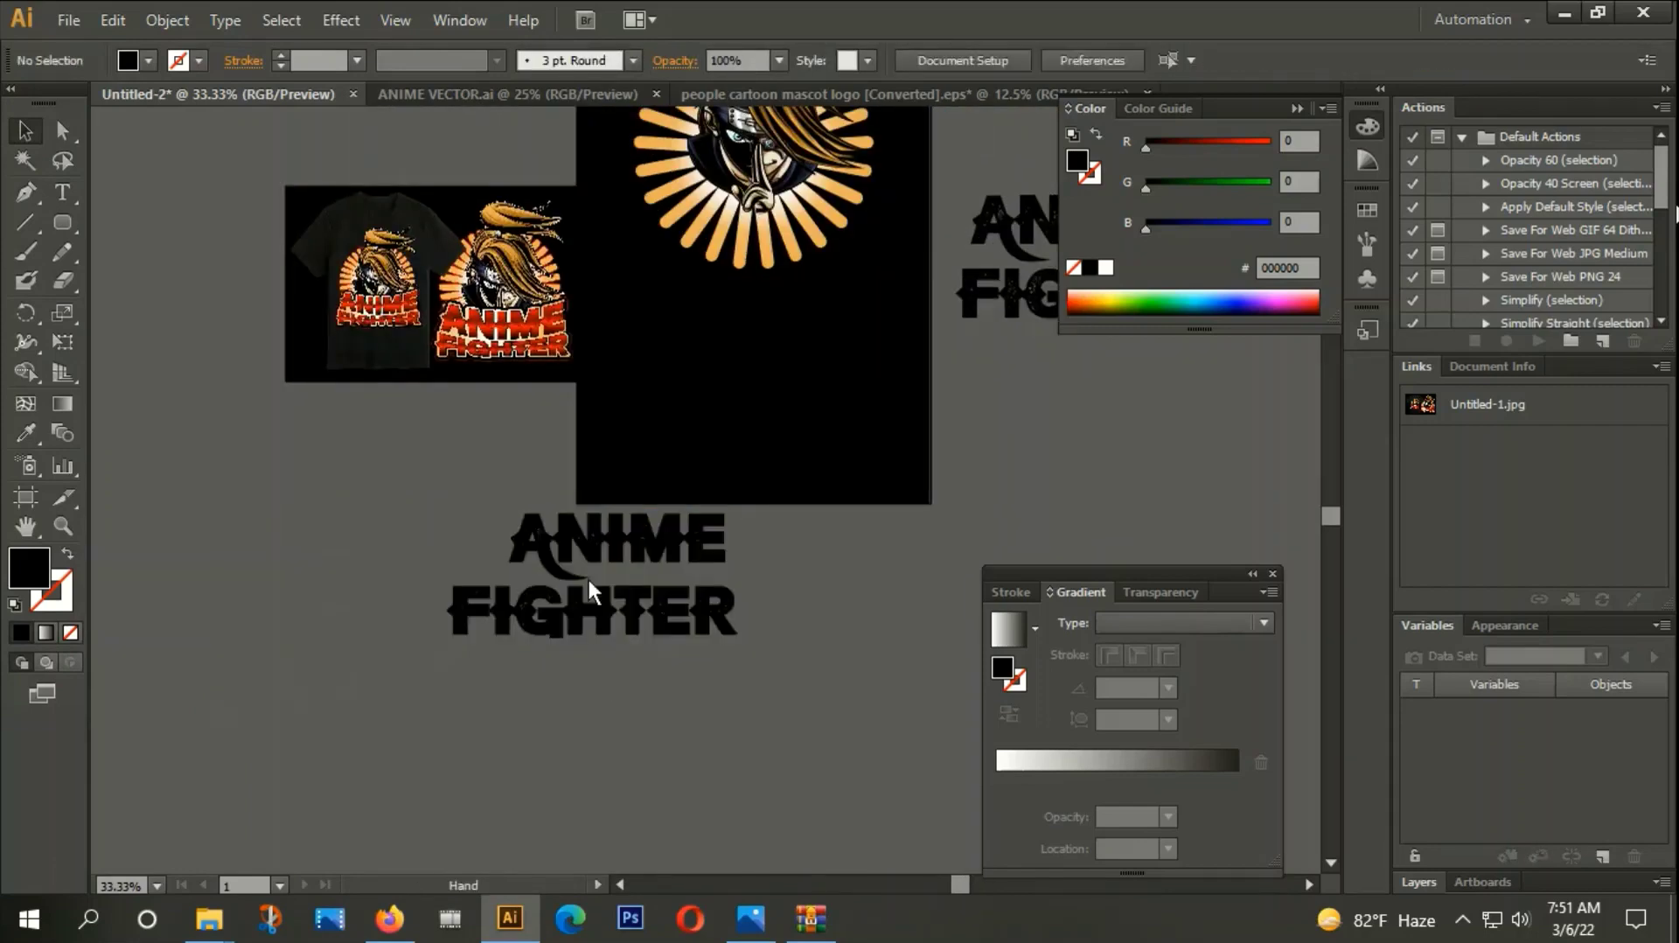
Draw a Pen line from the N's bottom-left corner across the A's curved tail, then select it with the letters.
scroll(587, 590, up, 3)
scroll(759, 643, down, 4)
scroll(766, 481, right, 1)
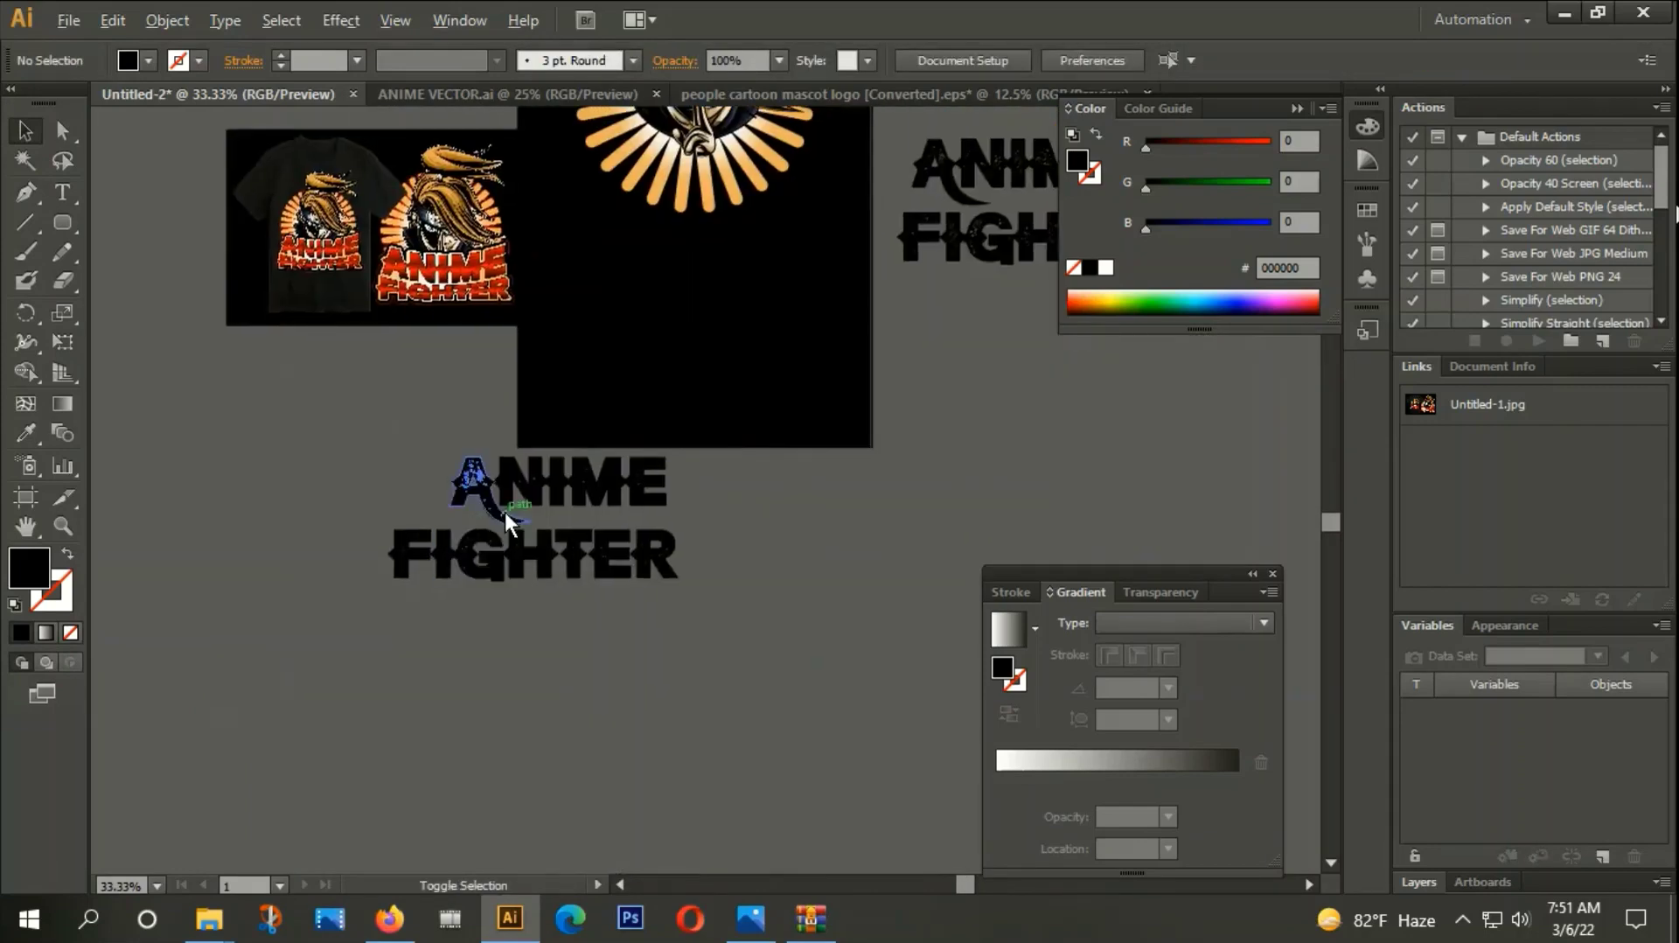
scroll(505, 511, up, 4)
scroll(503, 512, up, 2)
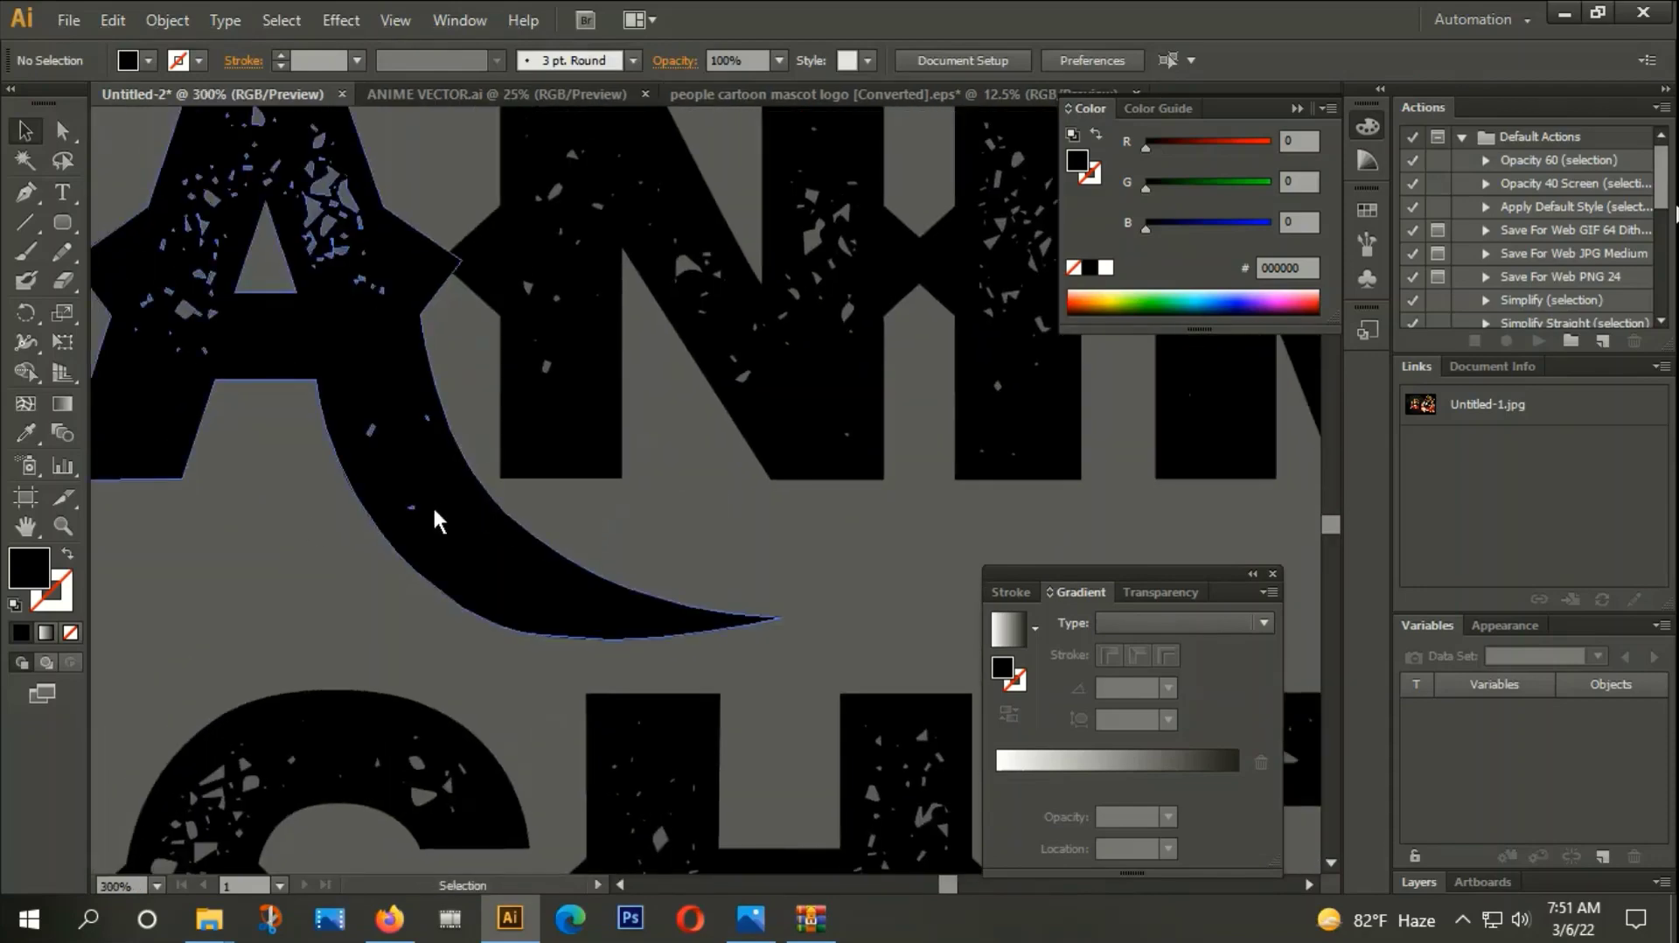
click(25, 195)
scroll(429, 487, up, 1)
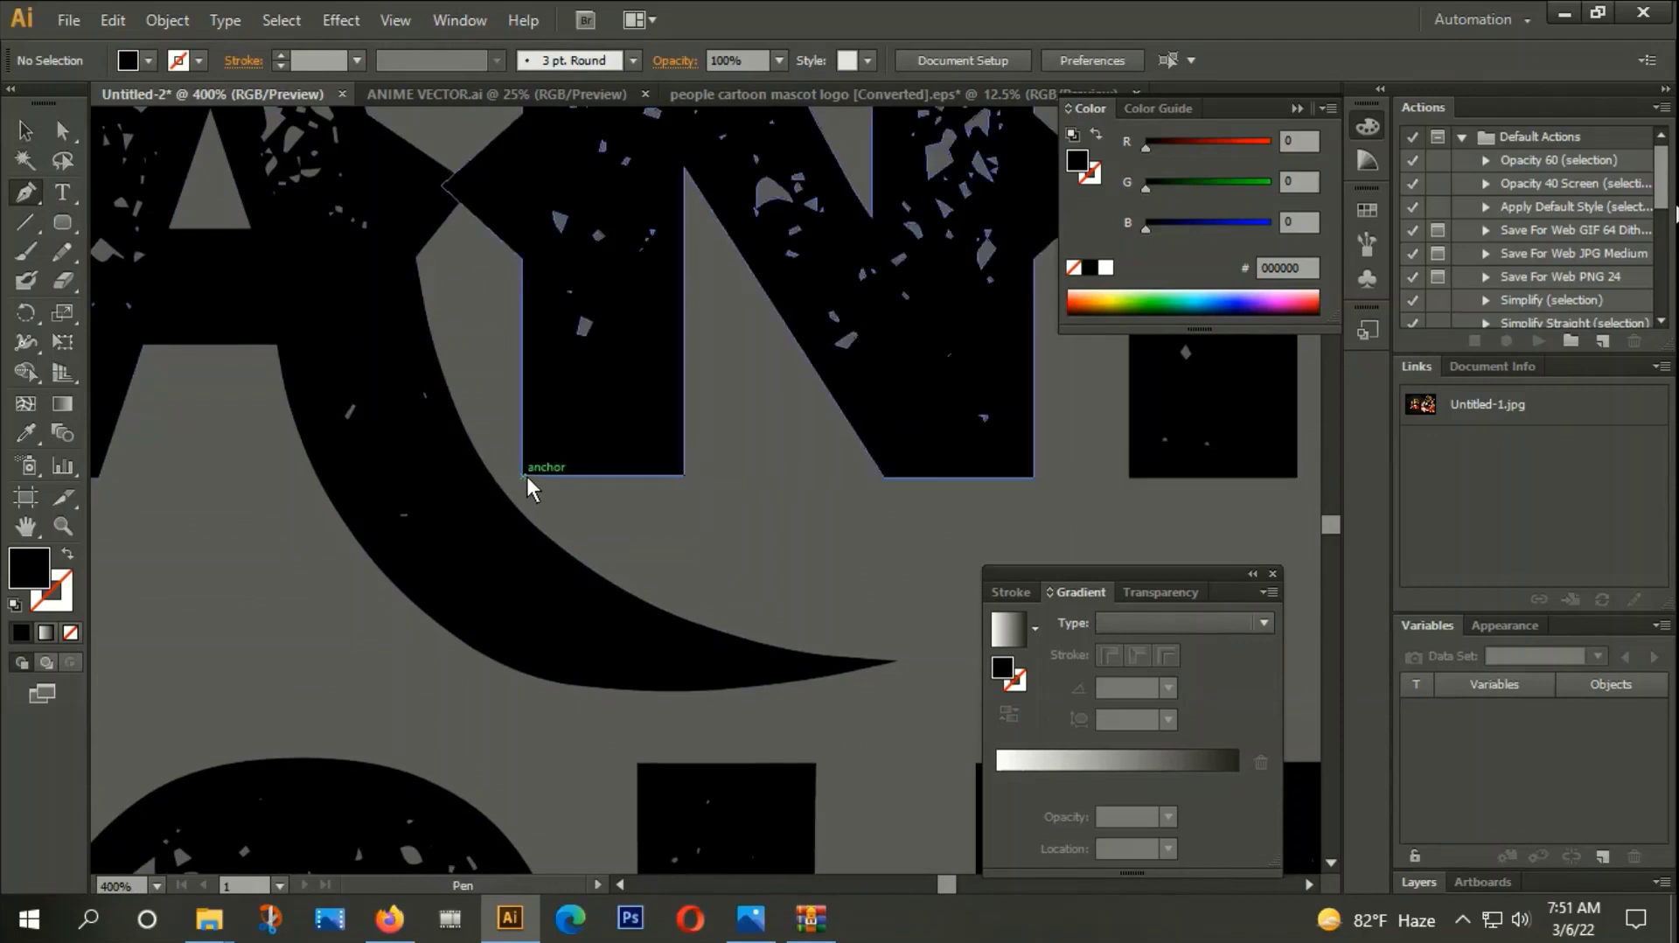
click(523, 475)
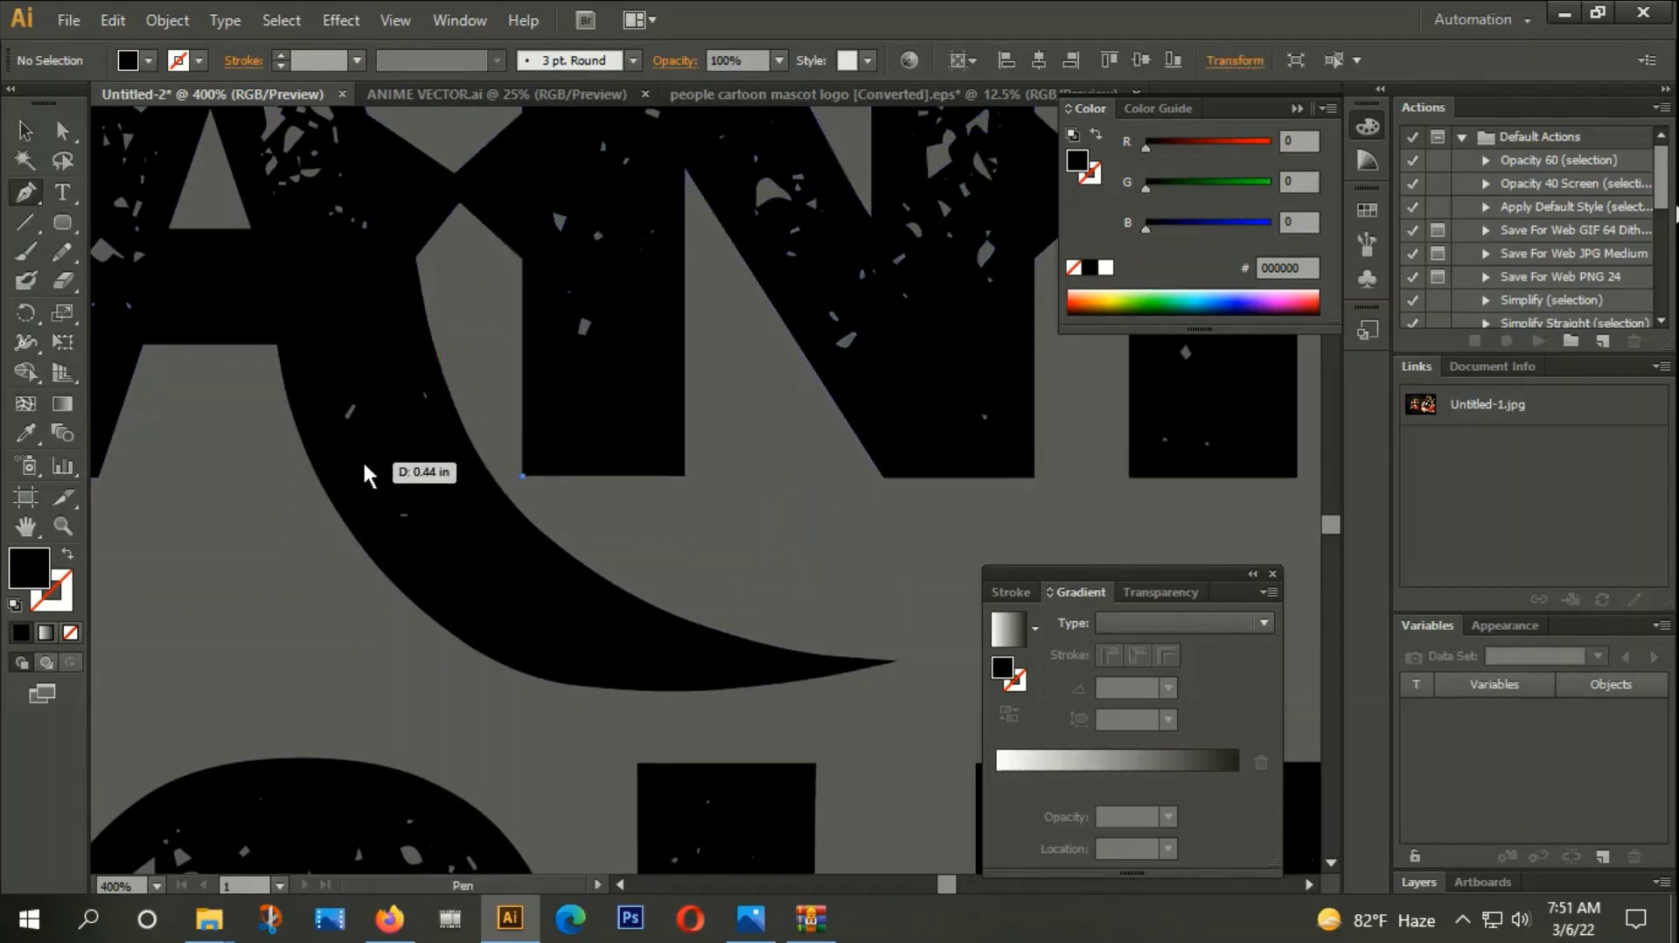
click(291, 475)
click(25, 131)
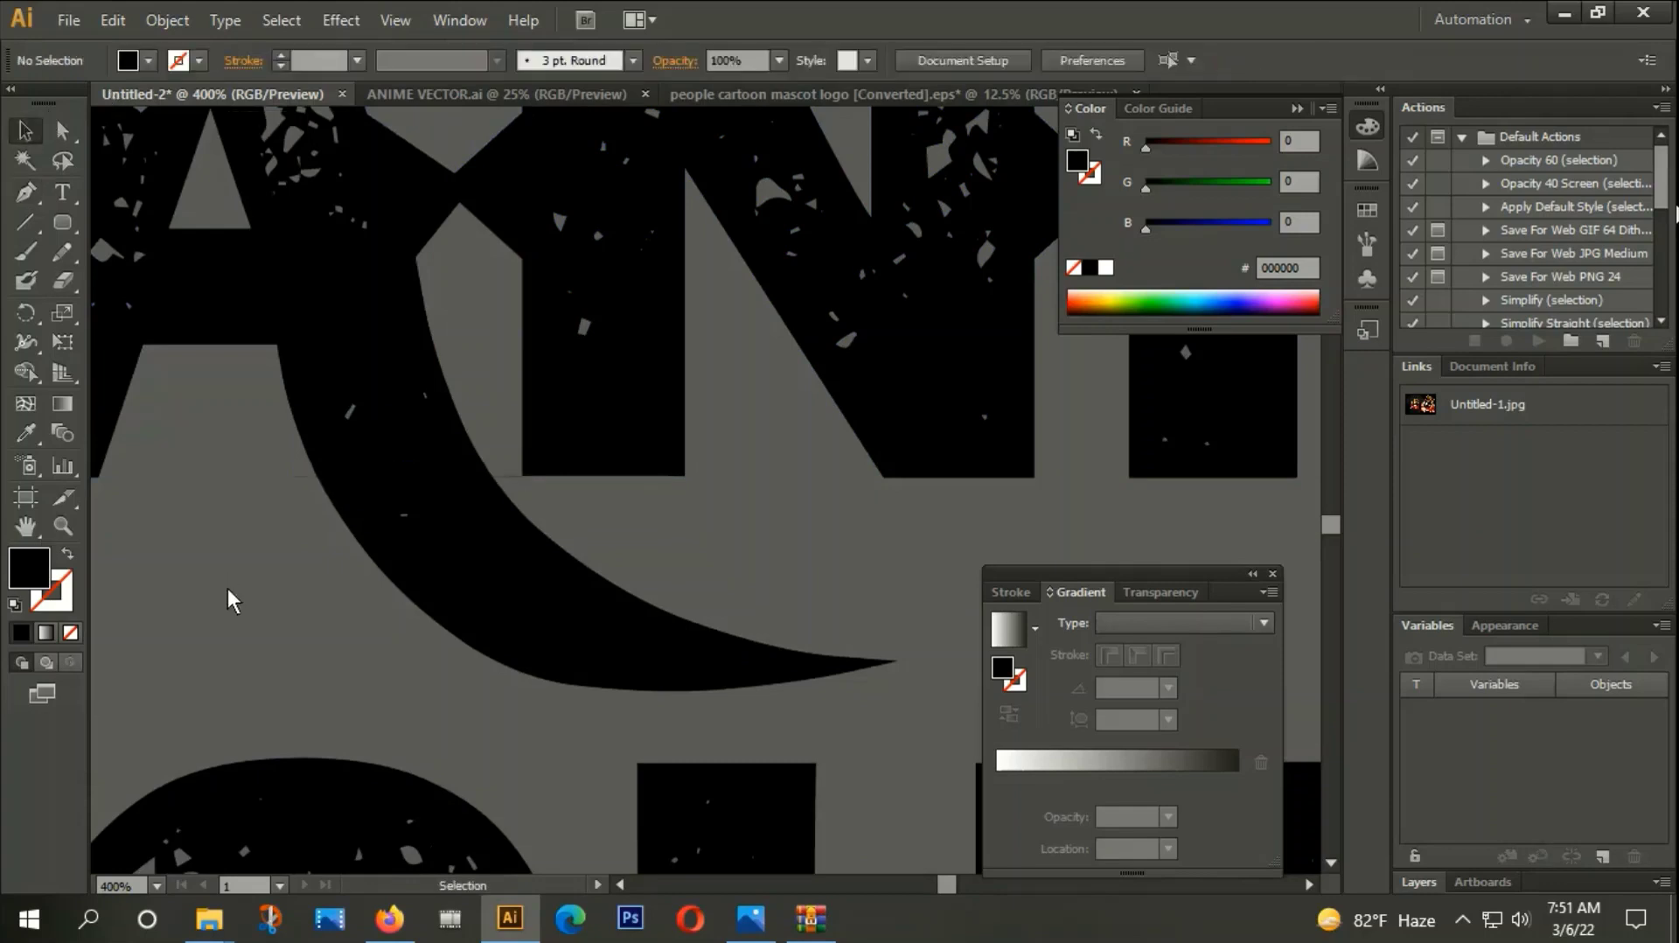
drag(228, 588, 408, 438)
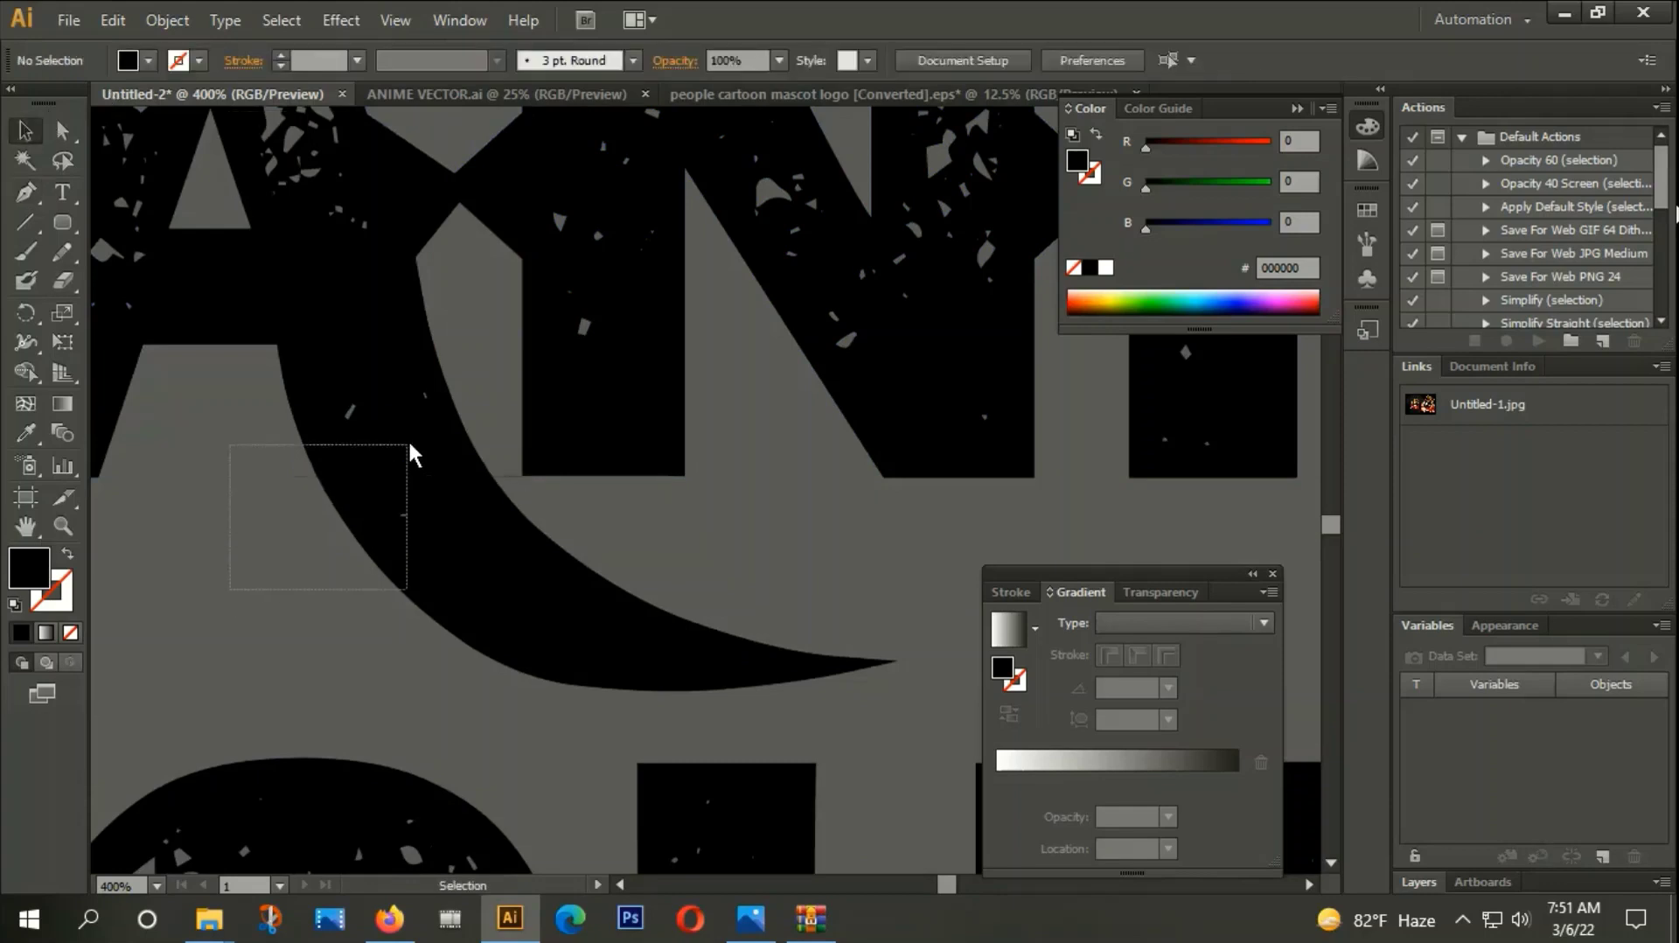
Divide the A and N shapes along the cutting line with Pathfinder.
right_click(422, 371)
click(504, 518)
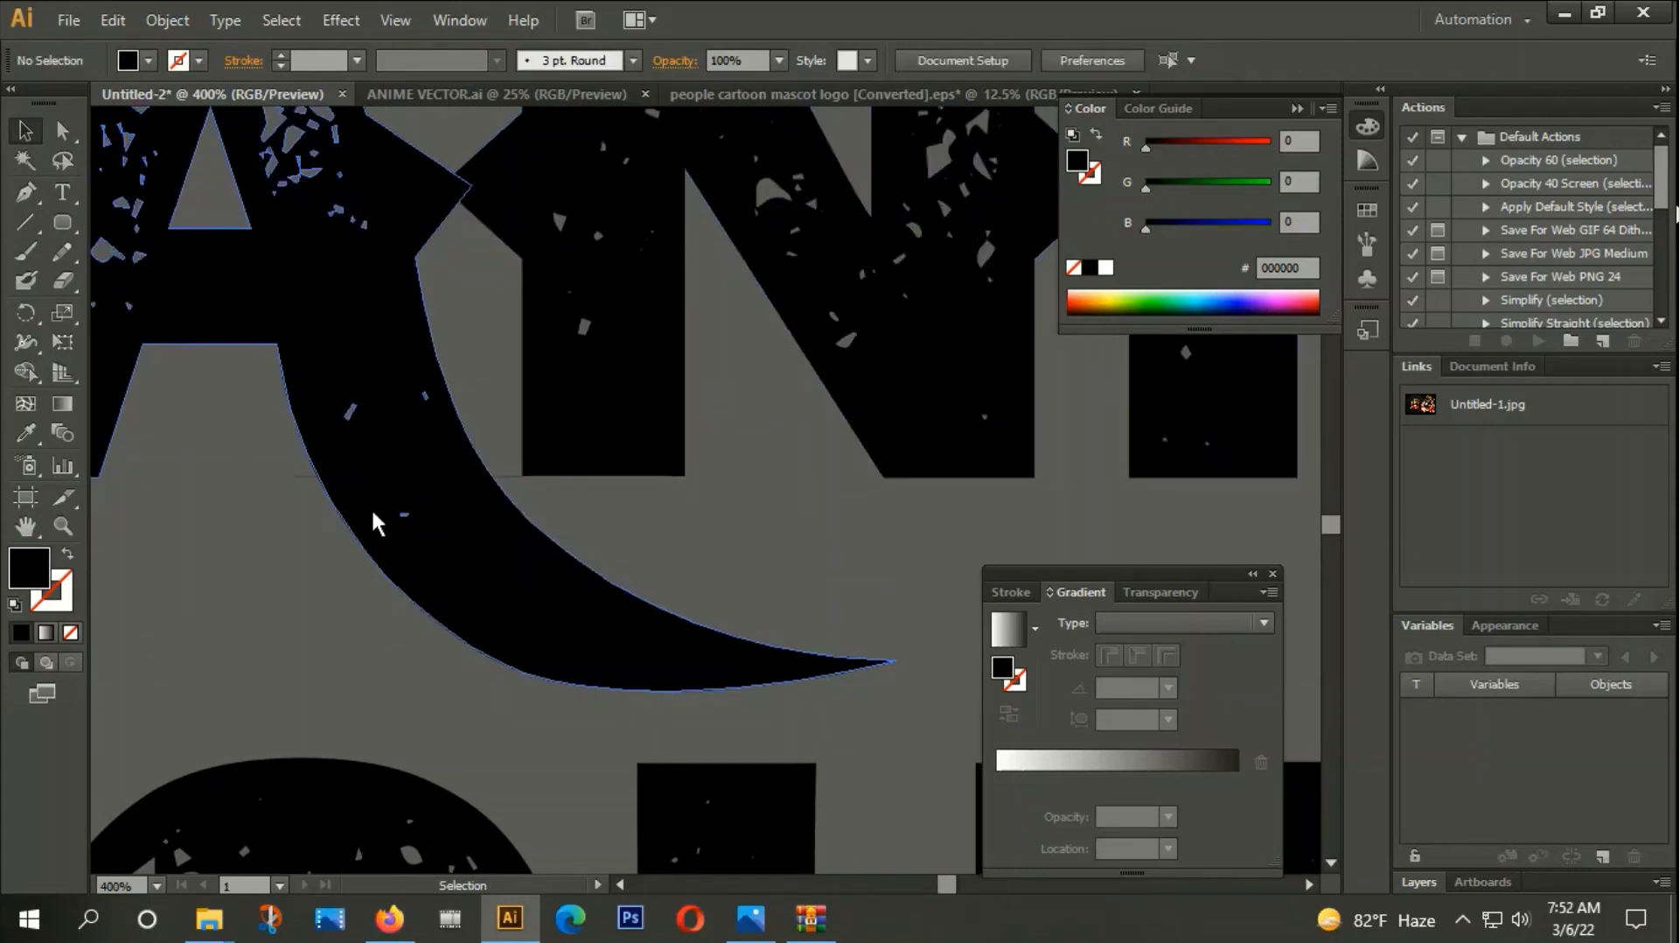
drag(338, 457, 347, 462)
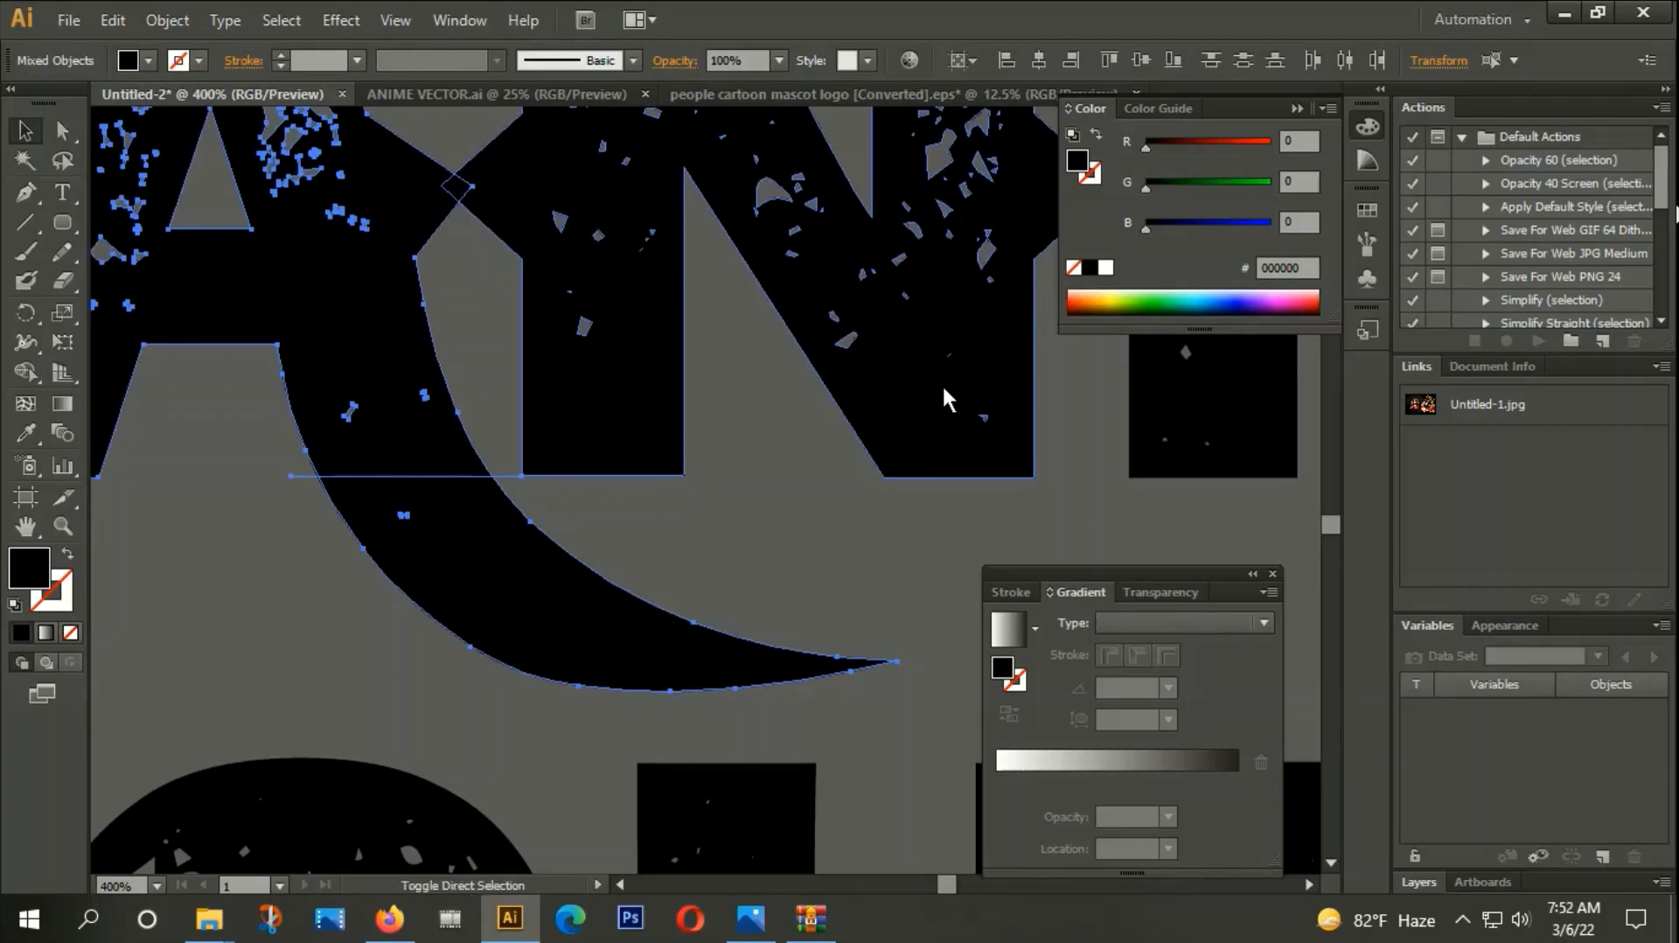
key(shift+ctrl+F9)
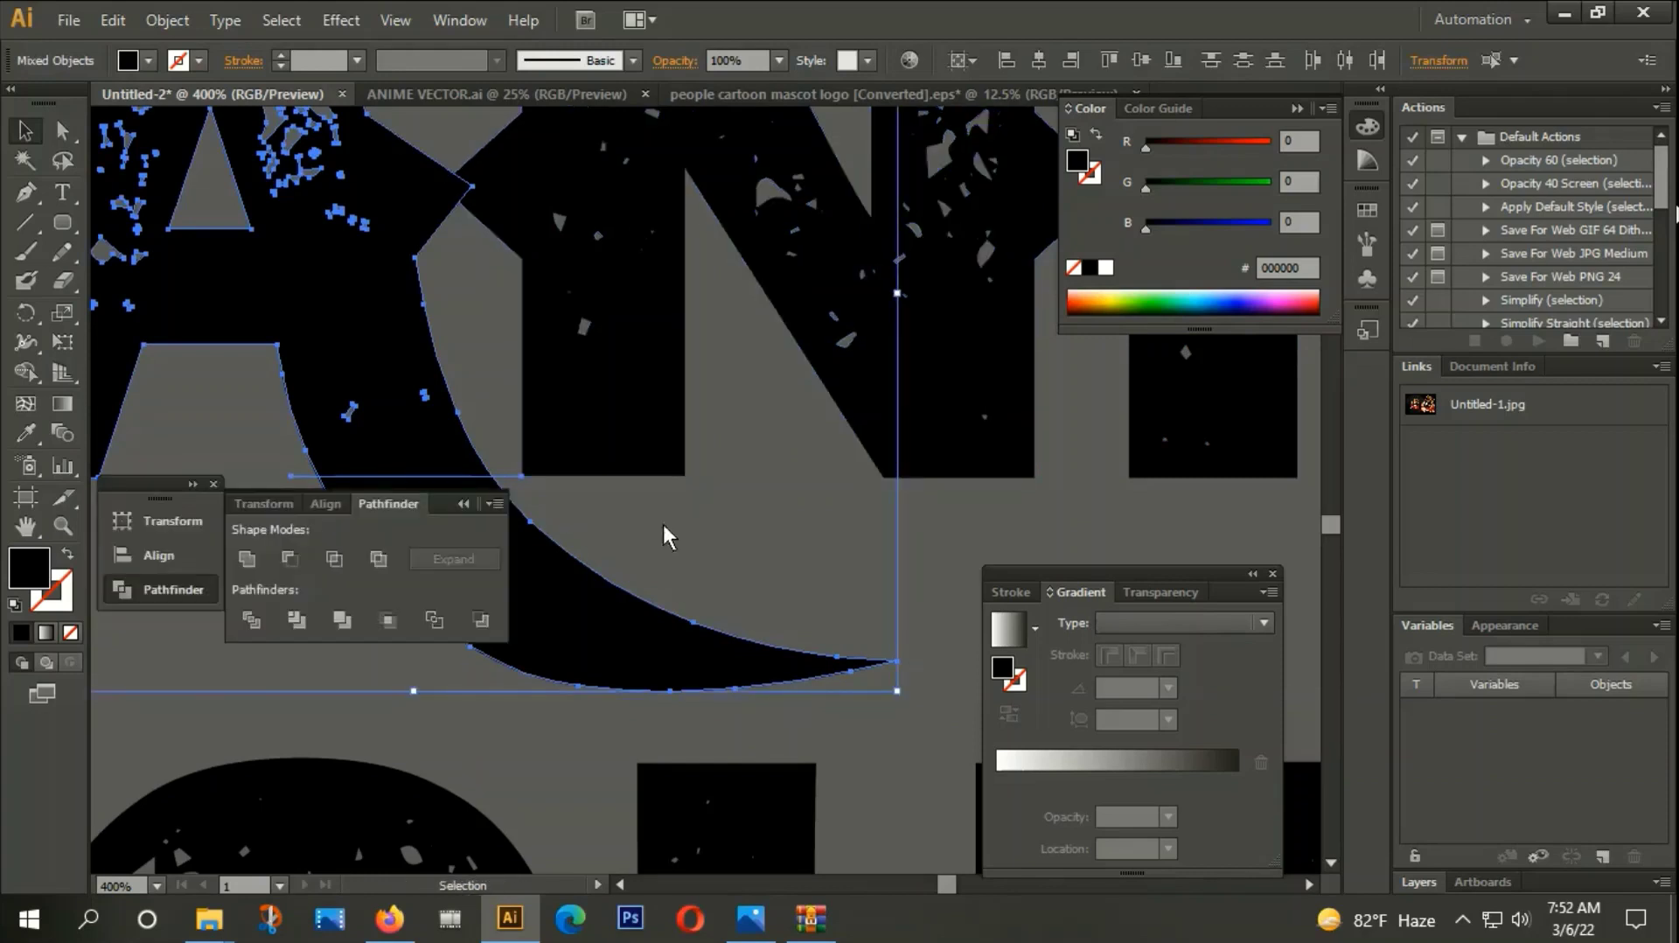
click(251, 623)
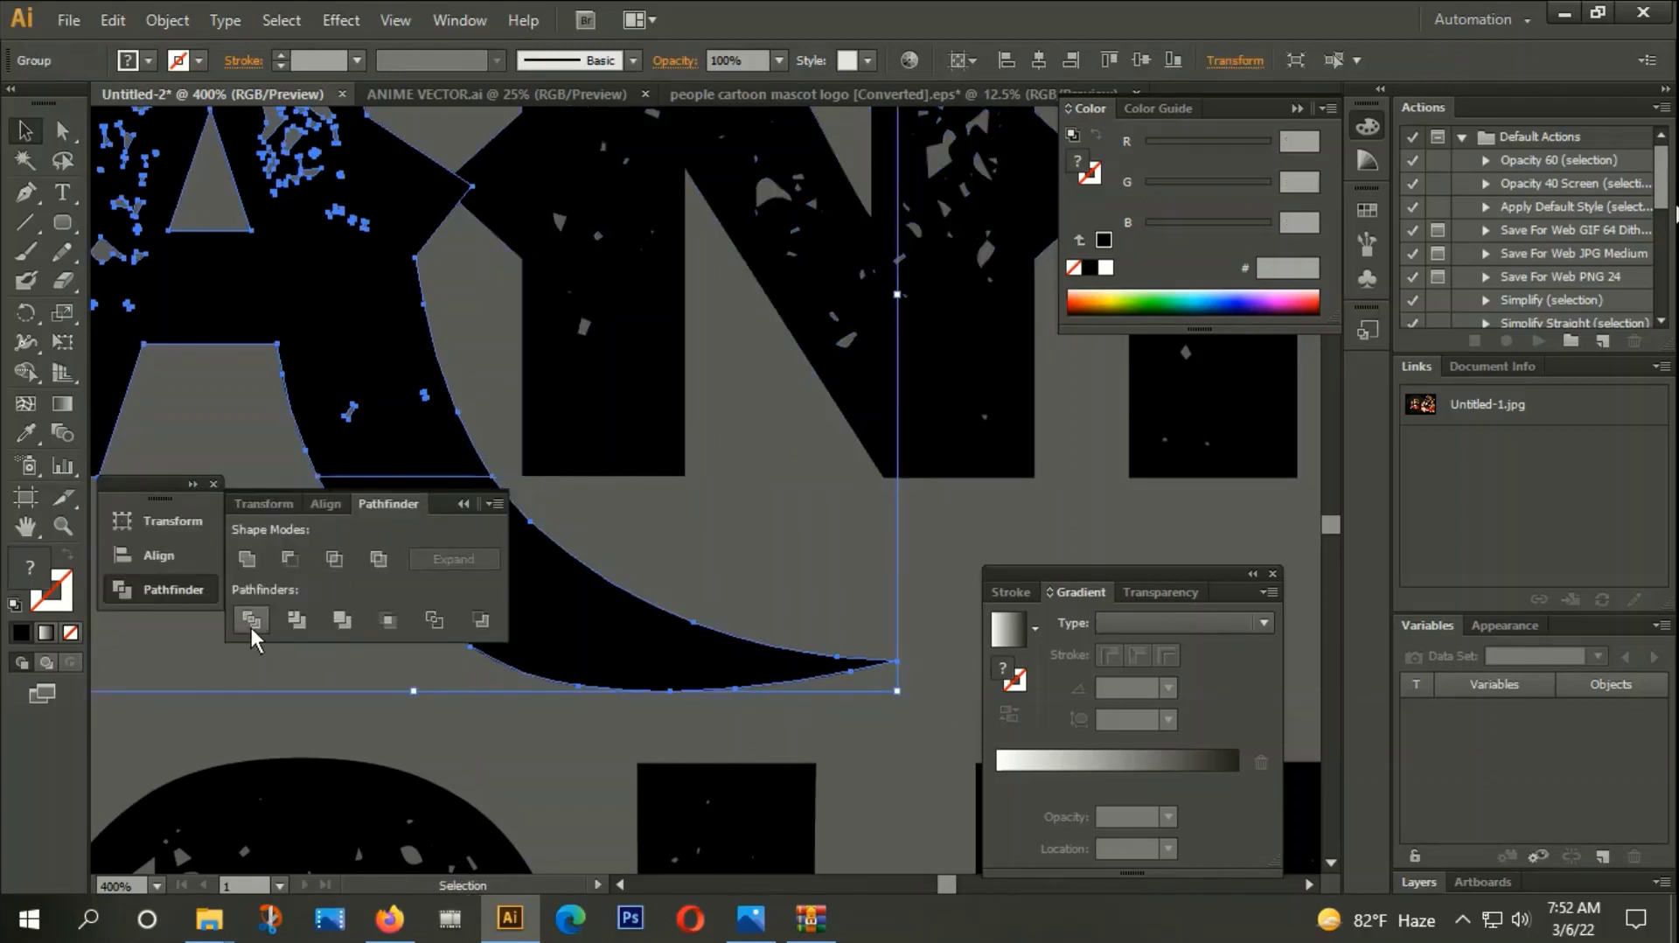
click(331, 565)
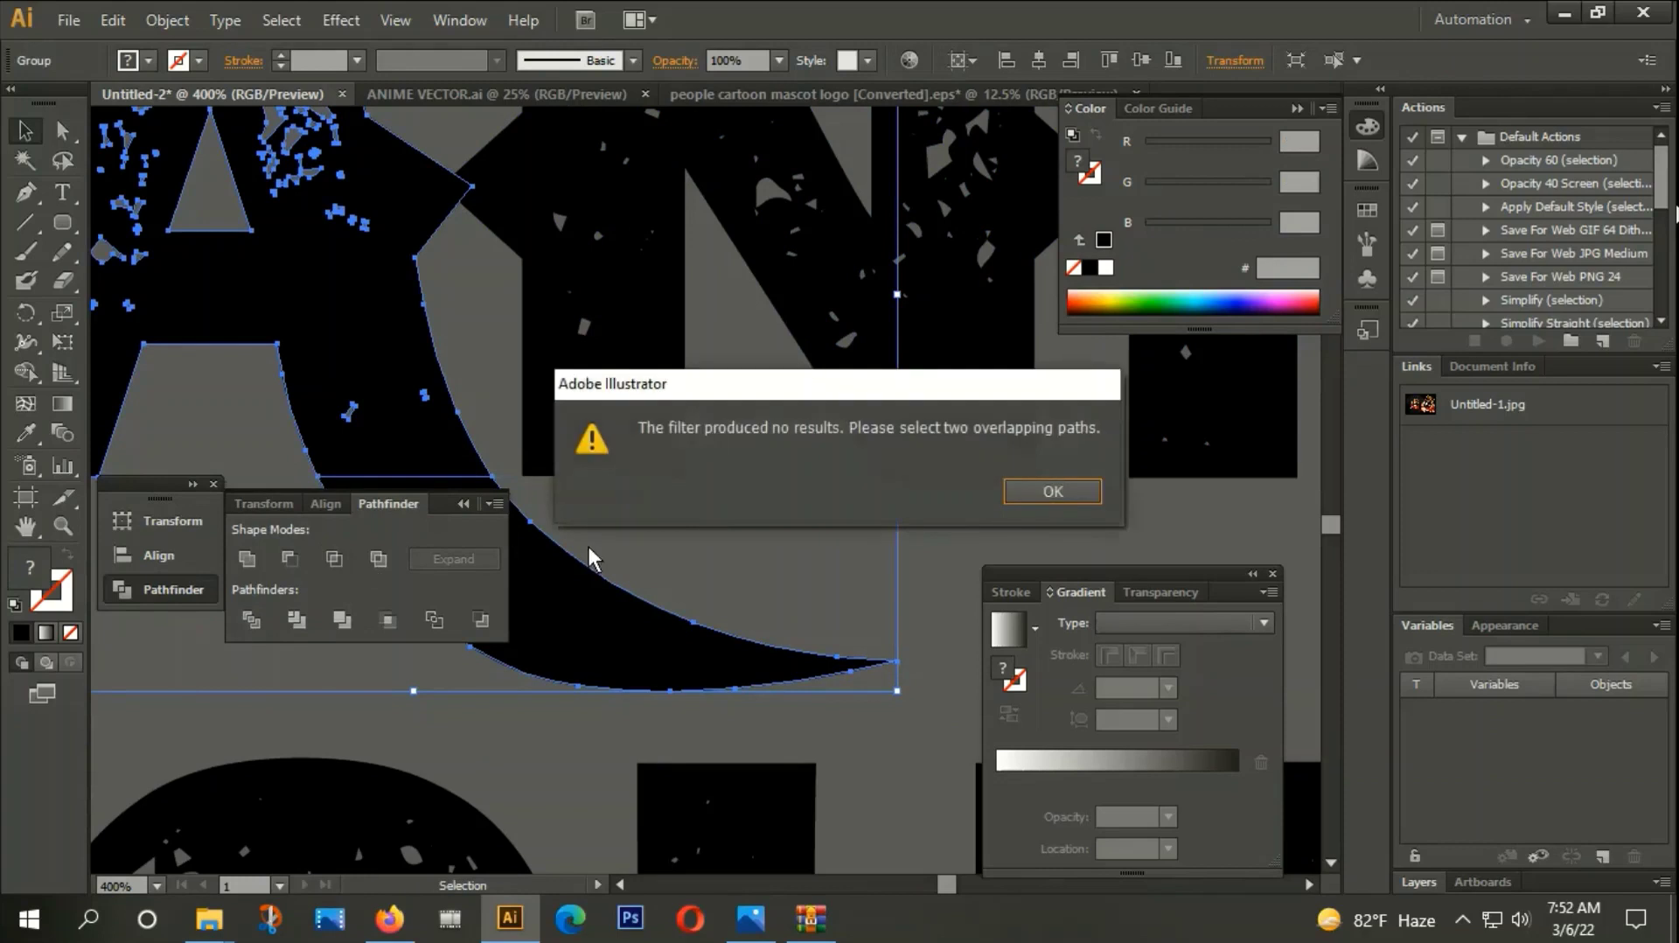
click(1053, 492)
click(463, 504)
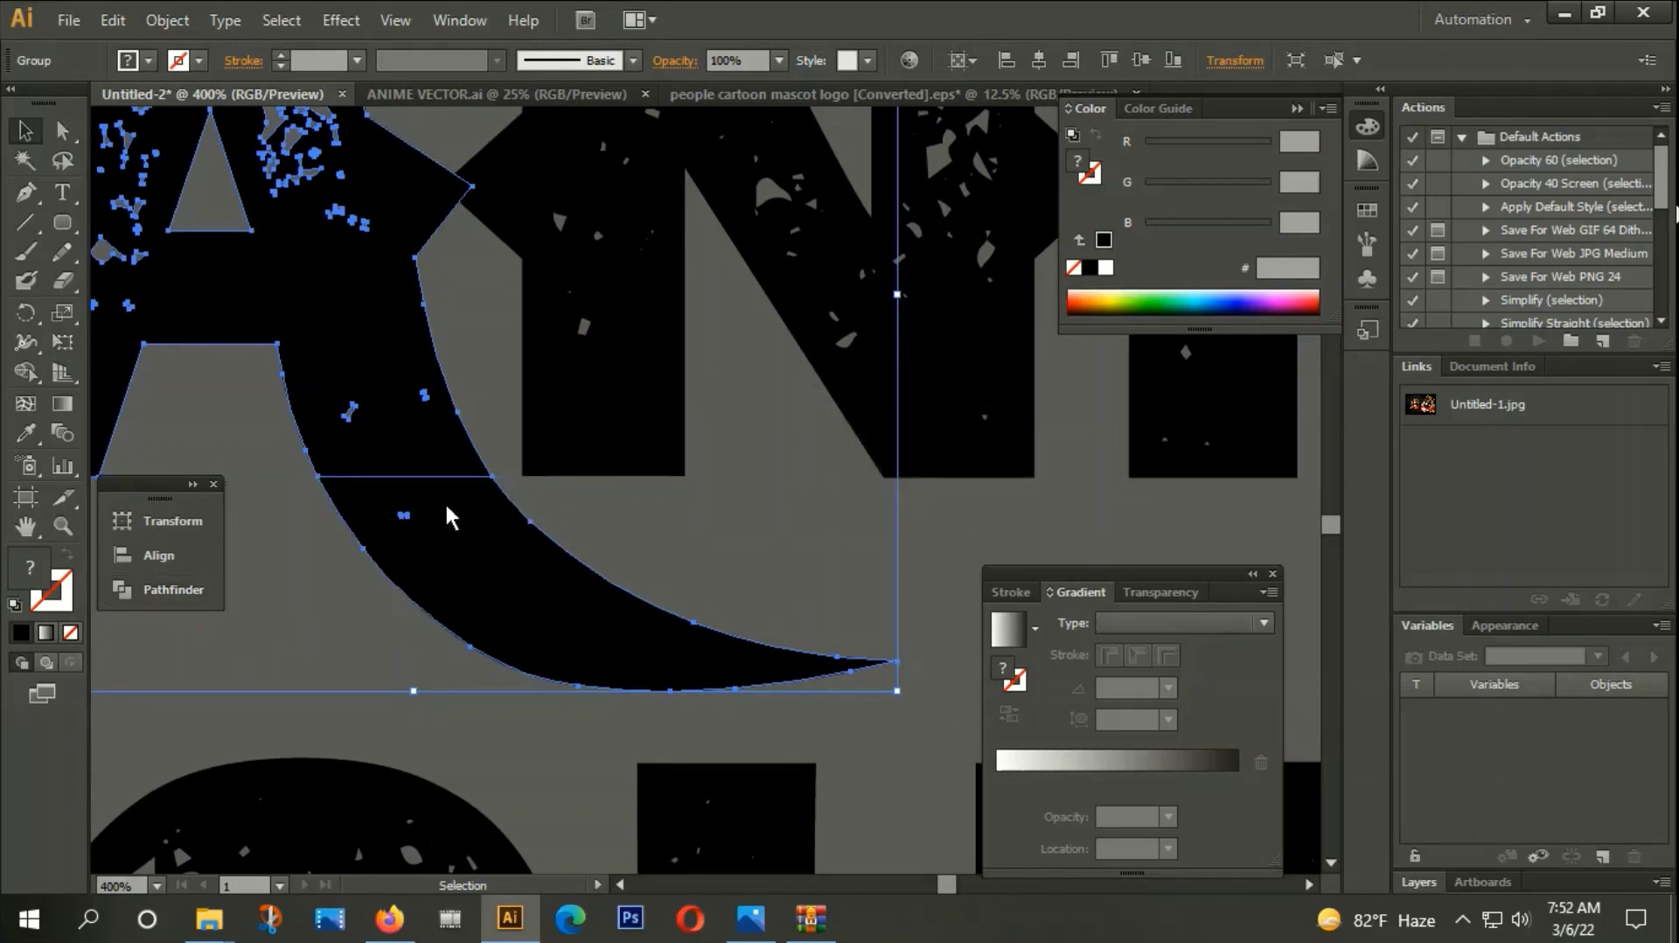
click(213, 484)
Ungroup the divided pieces and delete the crescent tail and leftover fragment below the A.
scroll(543, 543, down, 3)
right_click(522, 538)
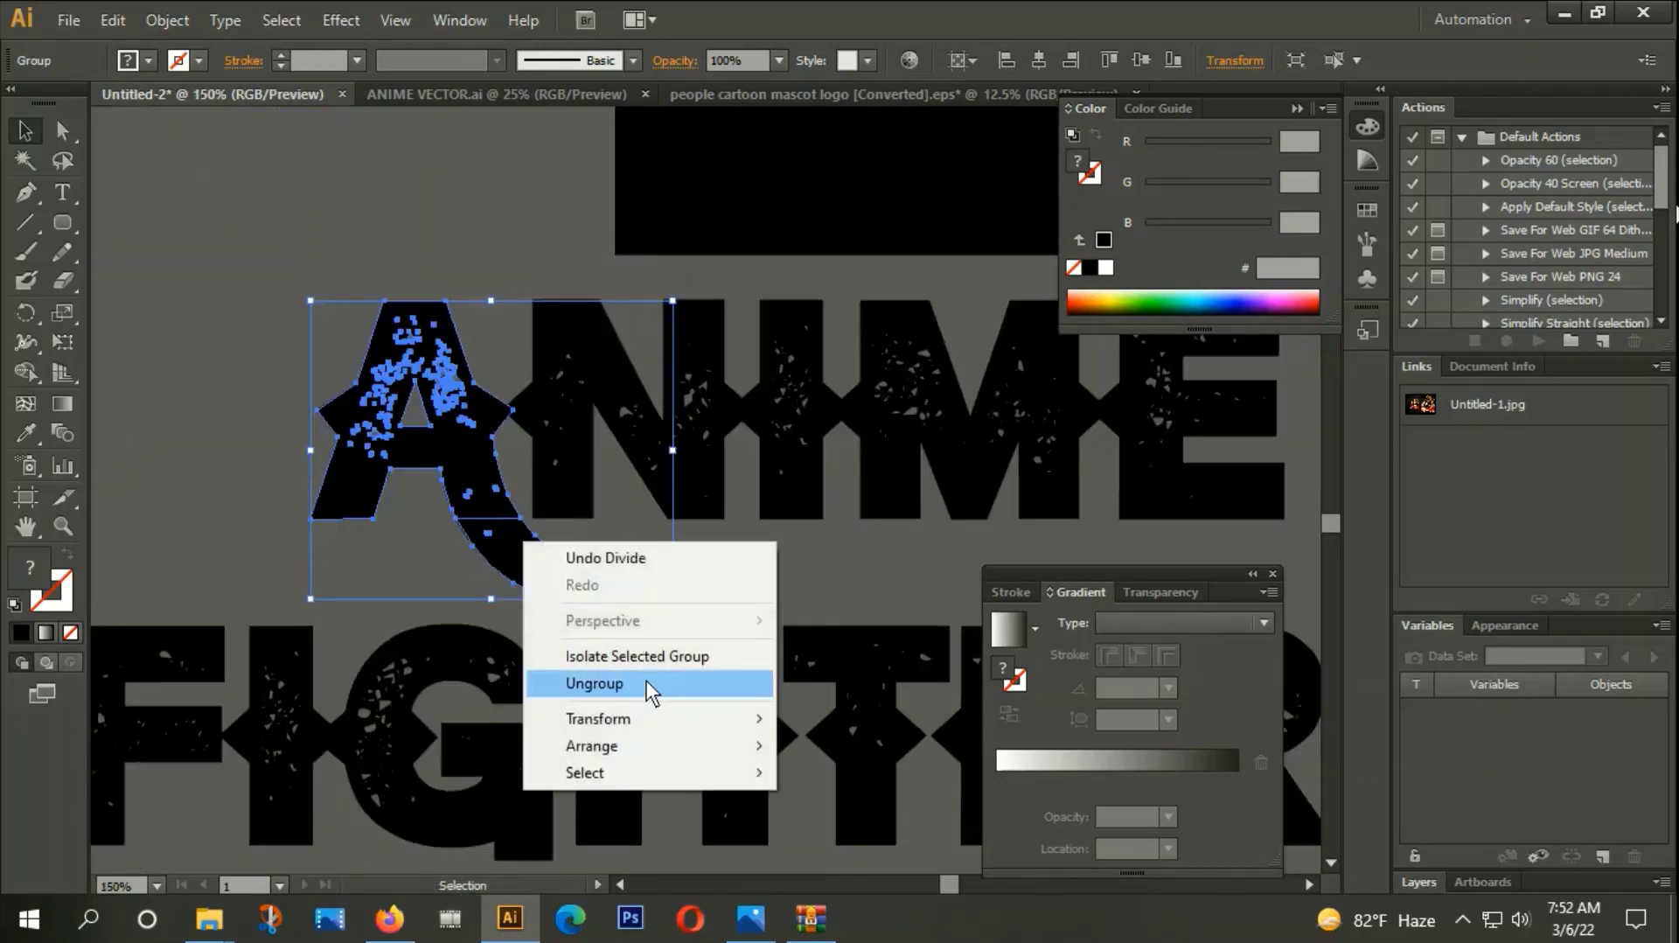
click(595, 683)
click(423, 564)
click(533, 570)
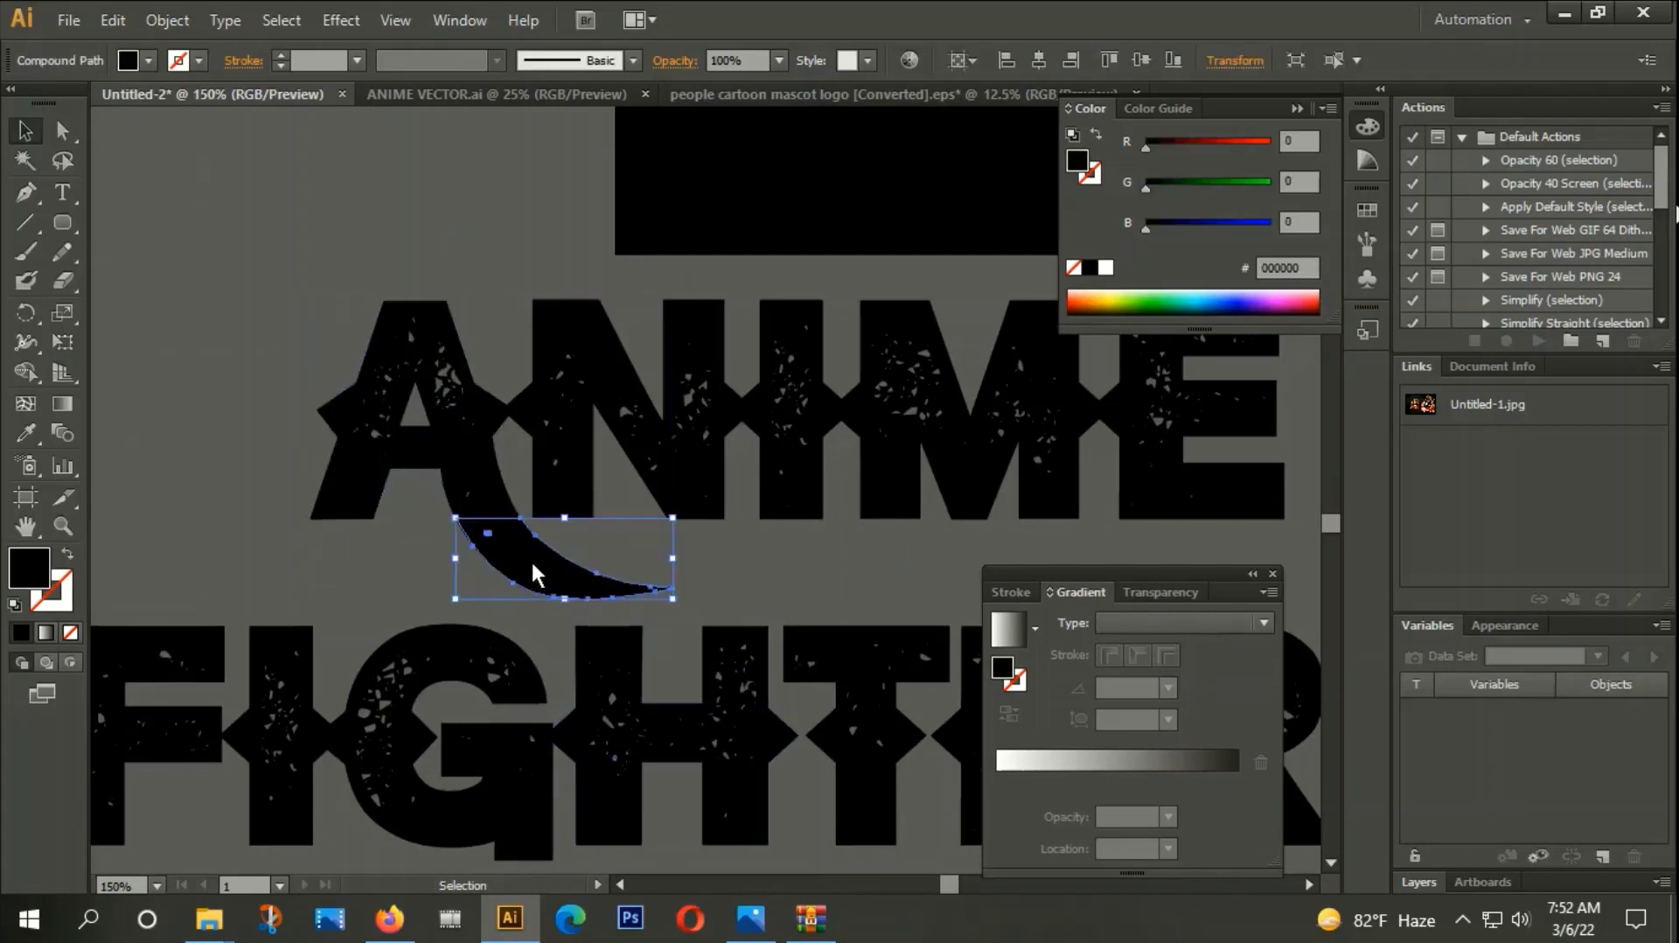
key(Delete)
drag(475, 524, 630, 626)
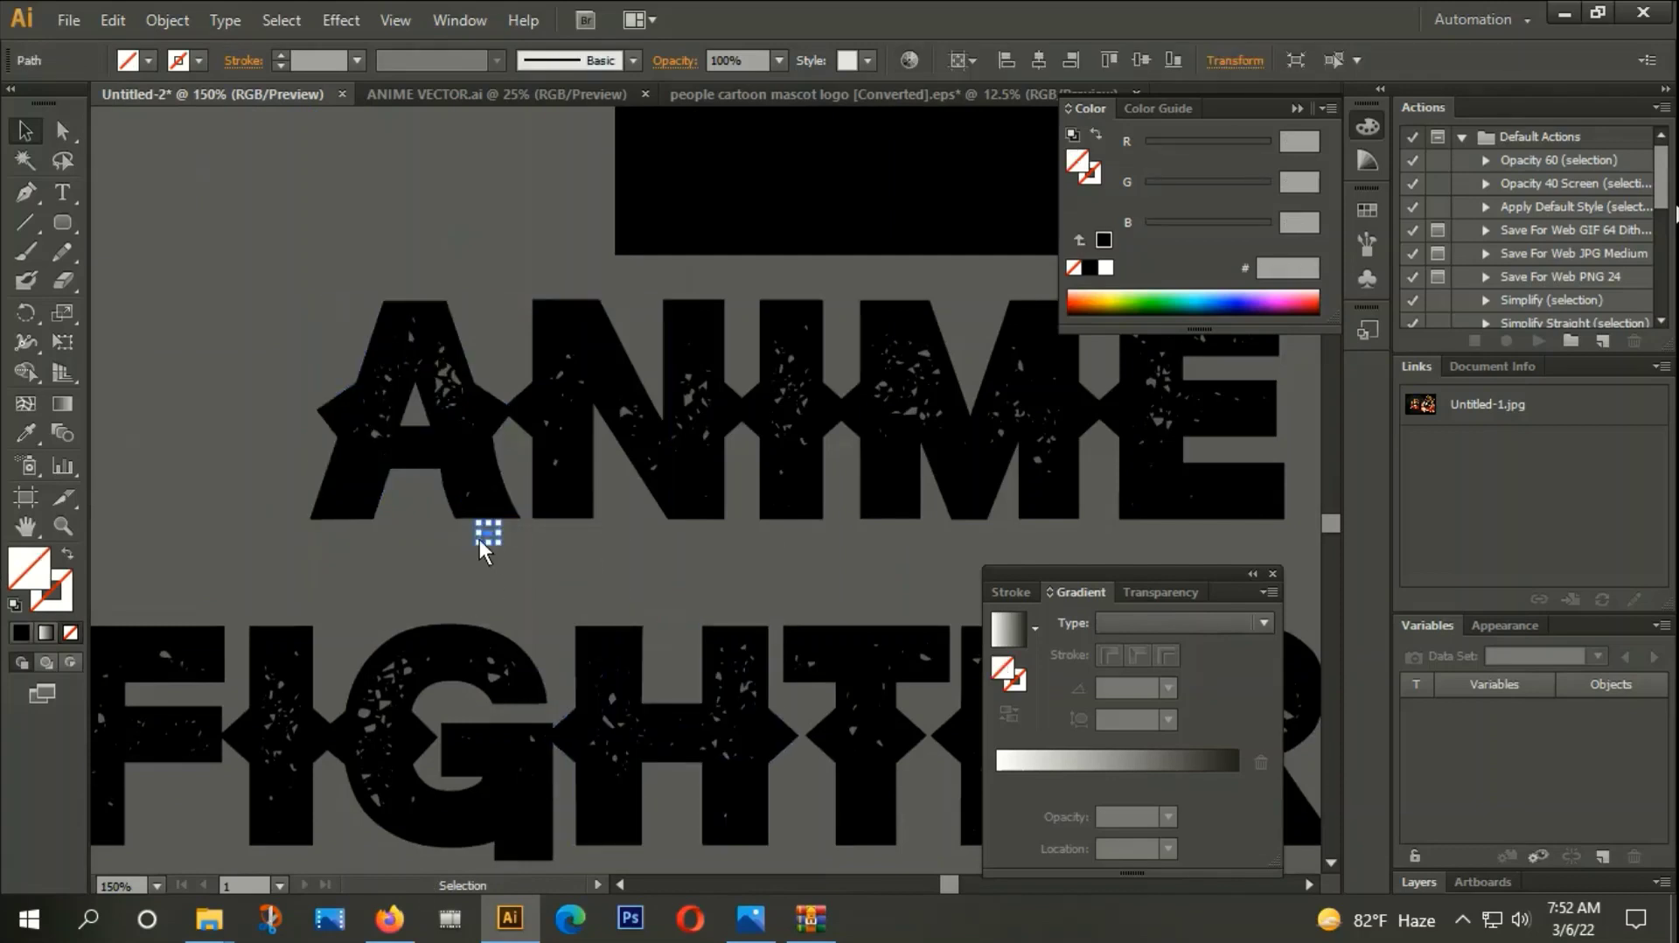
key(Delete)
Select all the ANIME letters and group them together.
scroll(482, 549, up, 4)
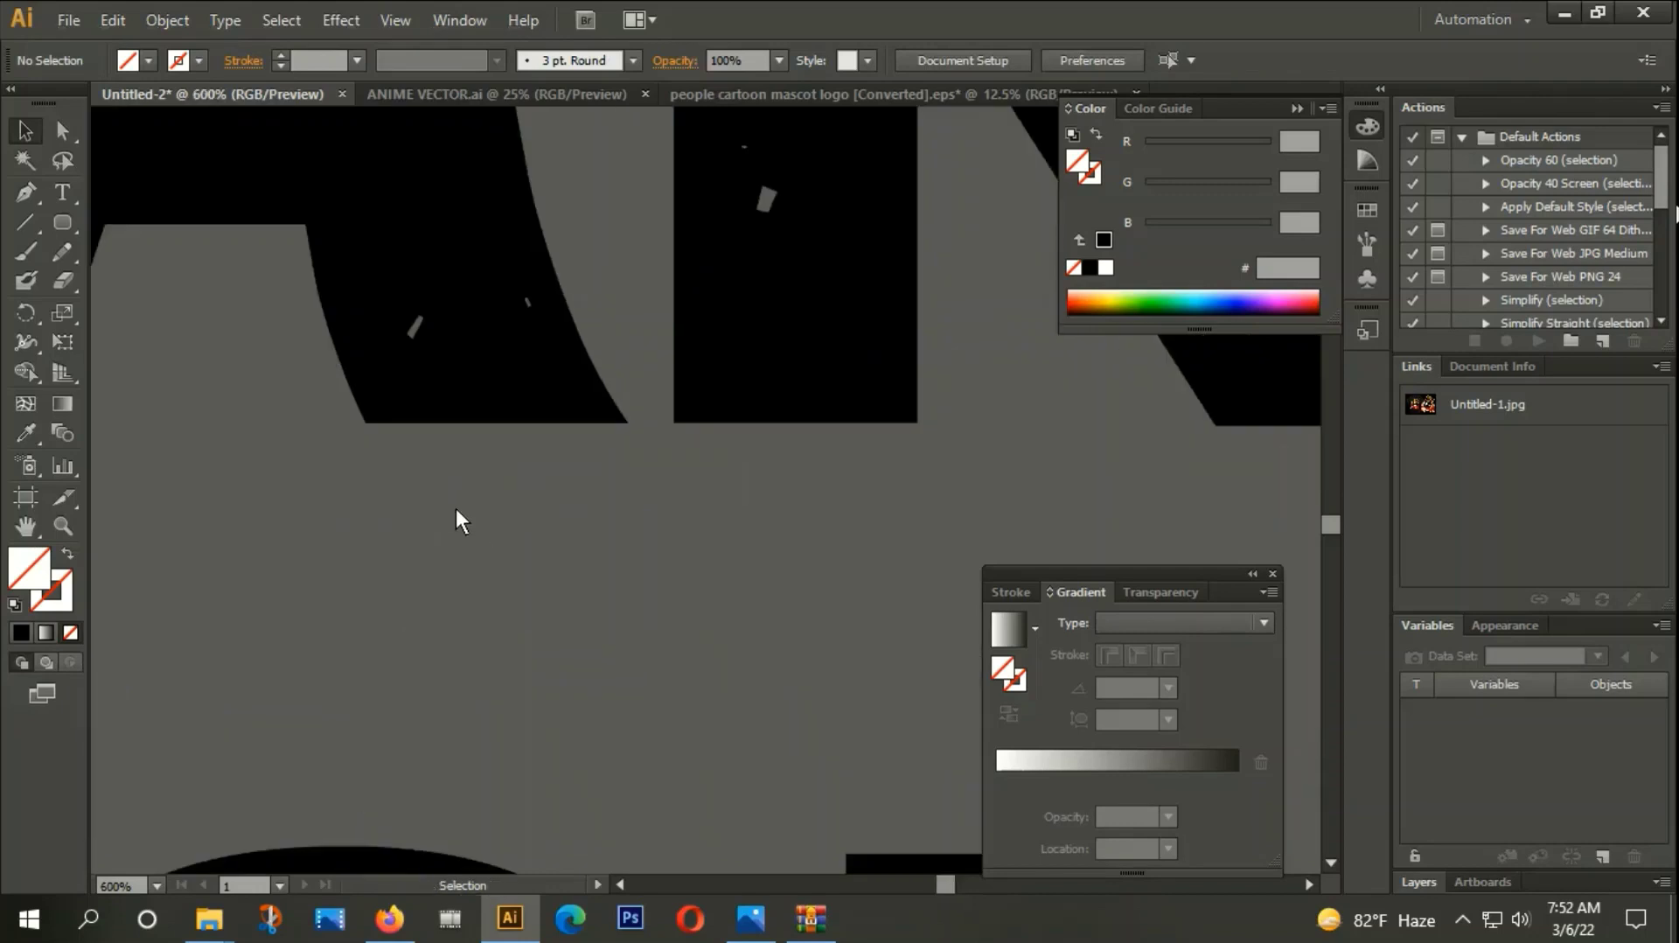
scroll(598, 435, down, 4)
scroll(594, 434, down, 2)
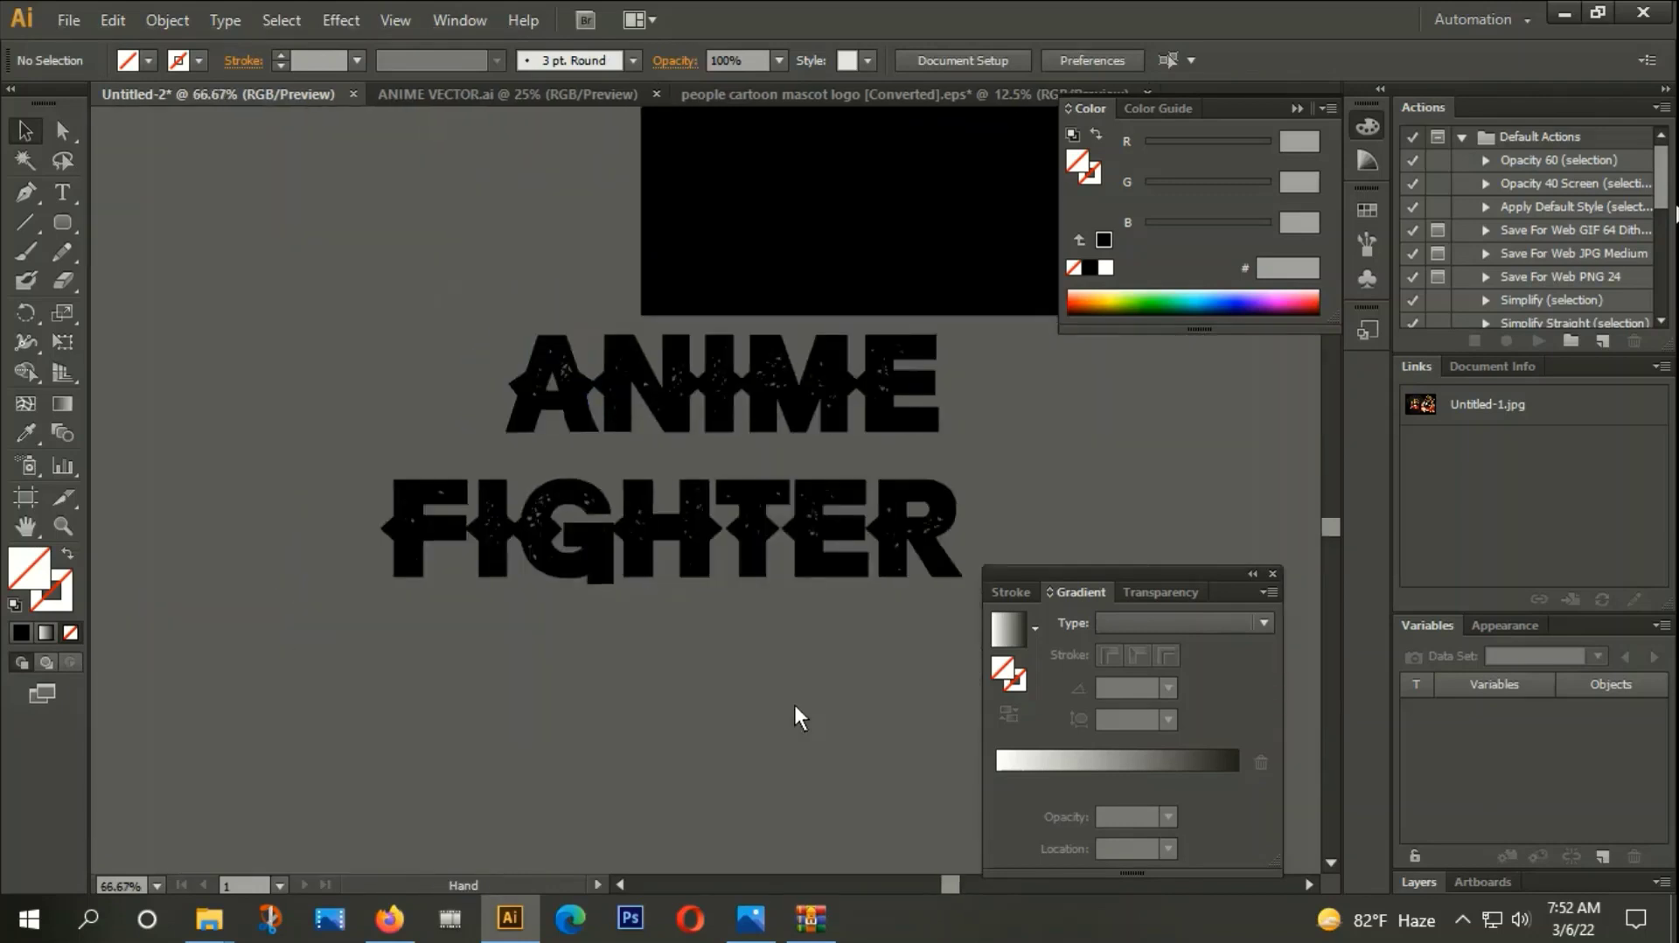
drag(794, 701, 732, 726)
drag(431, 431, 888, 389)
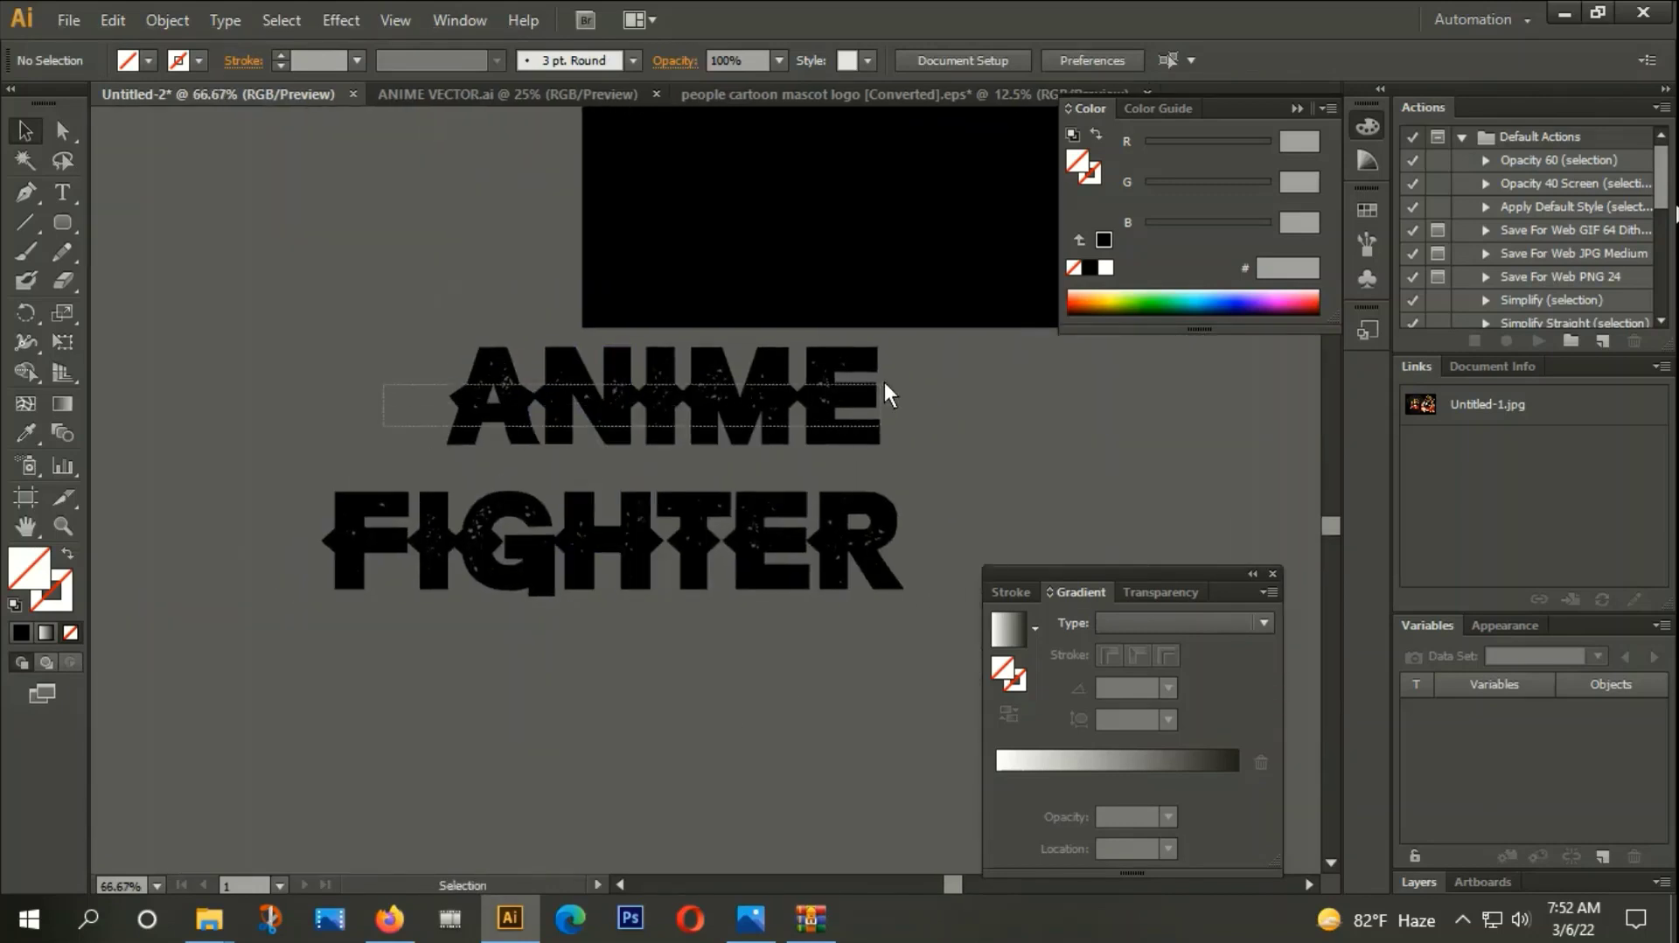
right_click(661, 411)
click(739, 524)
Show rulers and place guides at the title's left edge and FIGHTER's right edge.
click(619, 656)
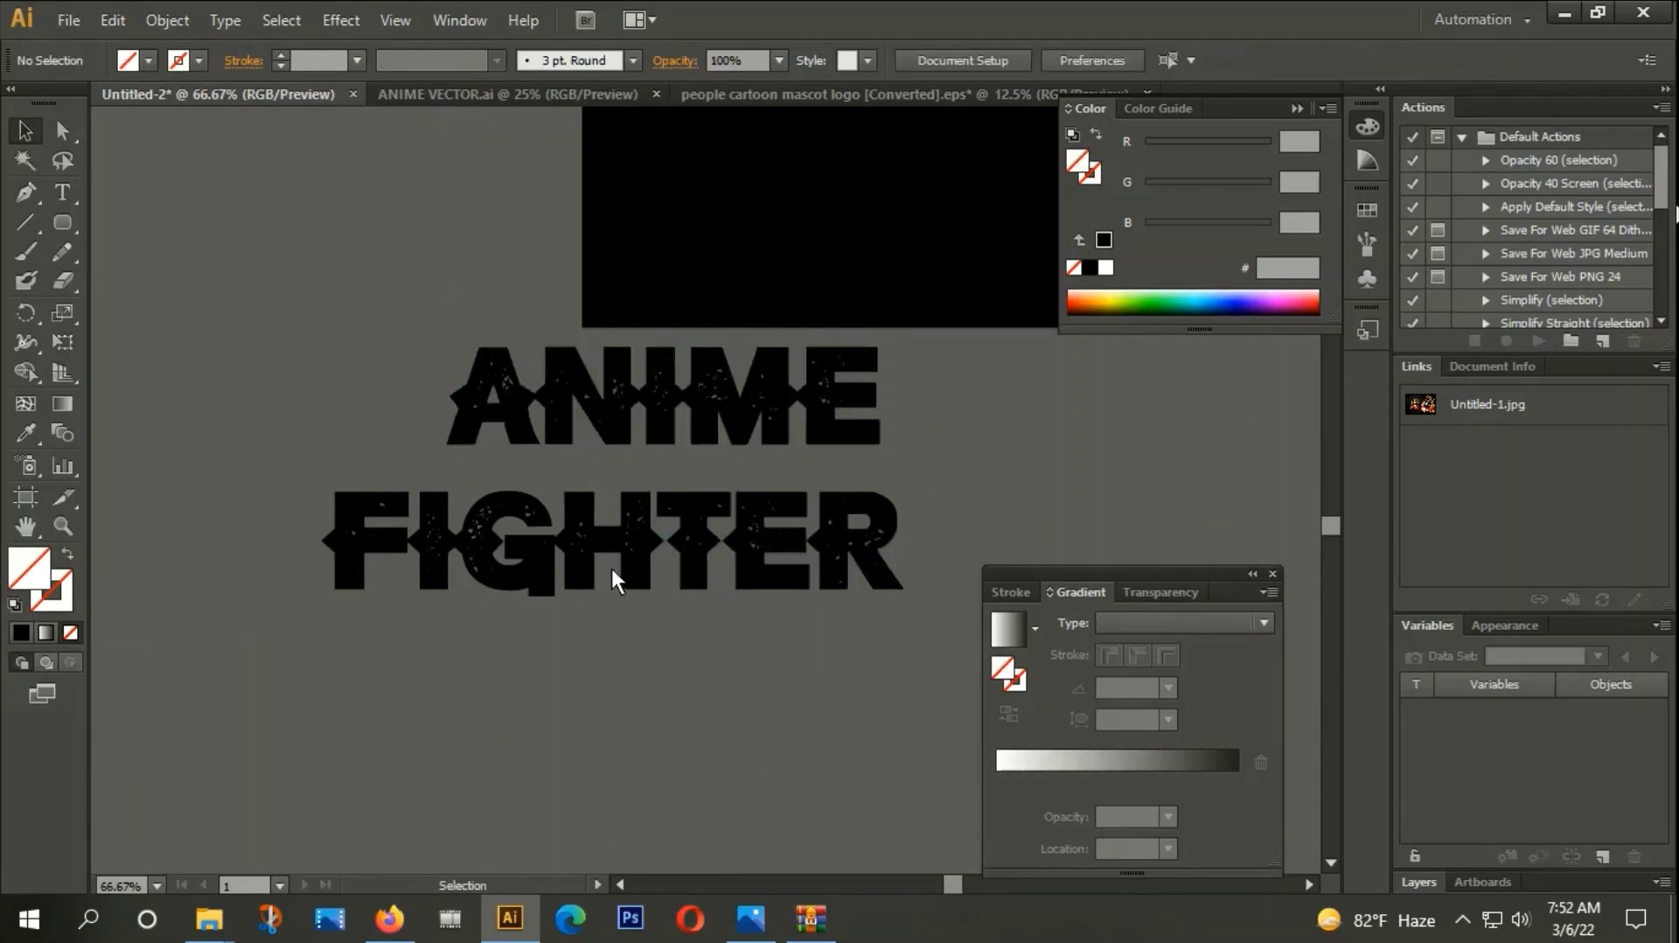
click(426, 598)
click(402, 631)
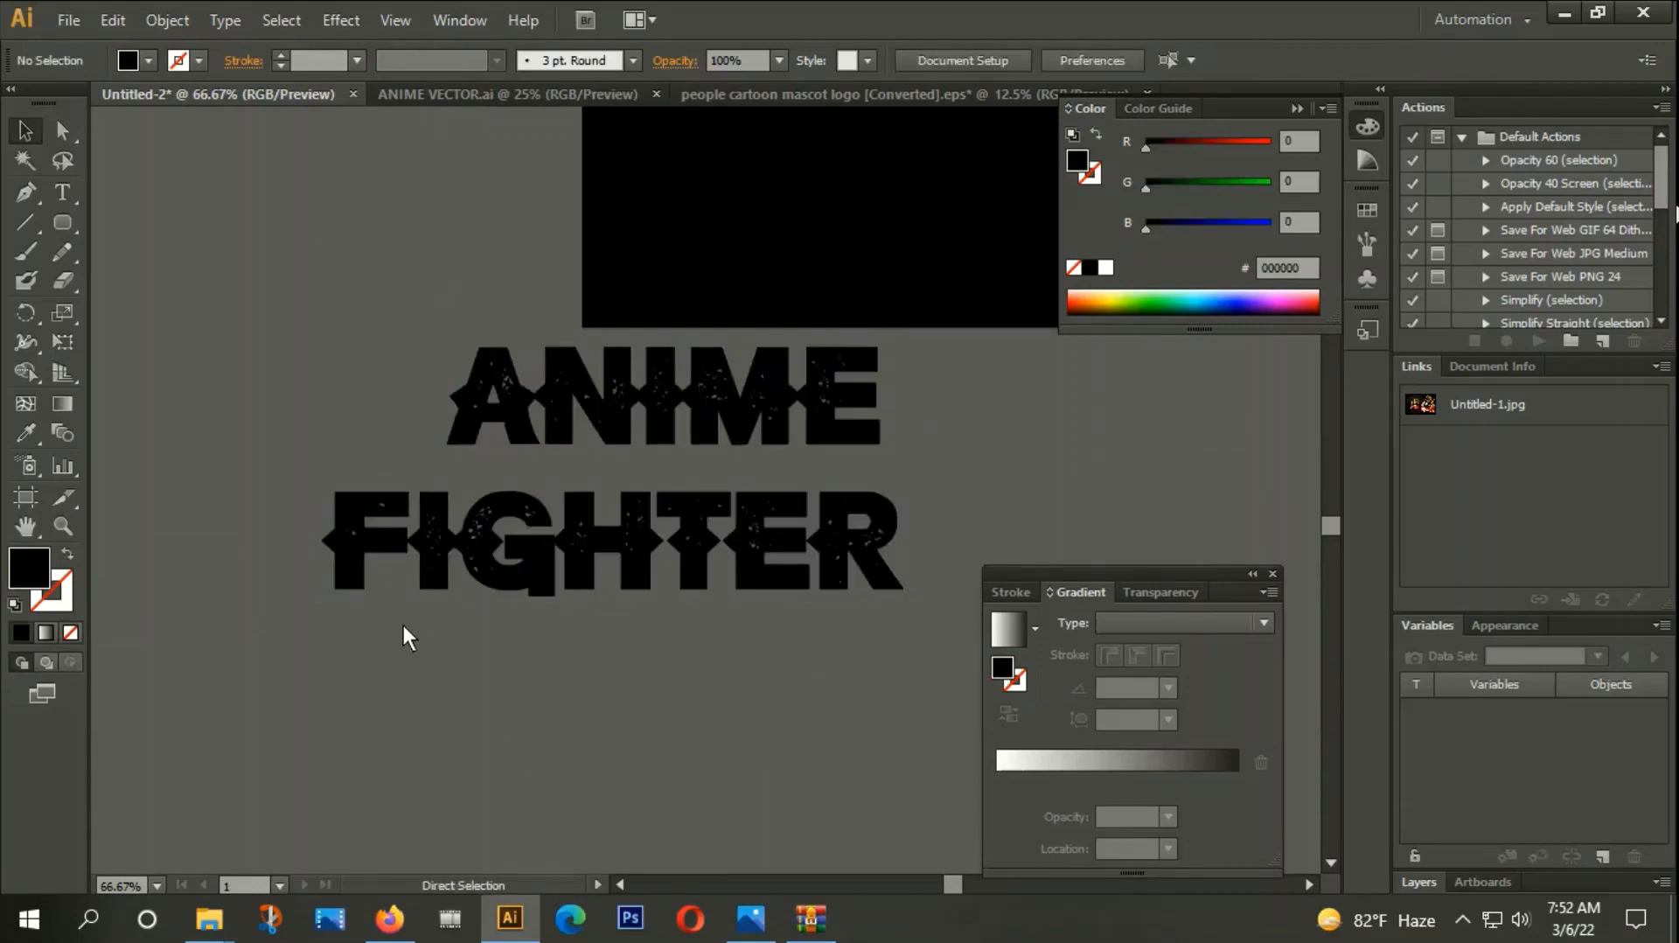
key(ctrl+r)
drag(100, 605, 338, 622)
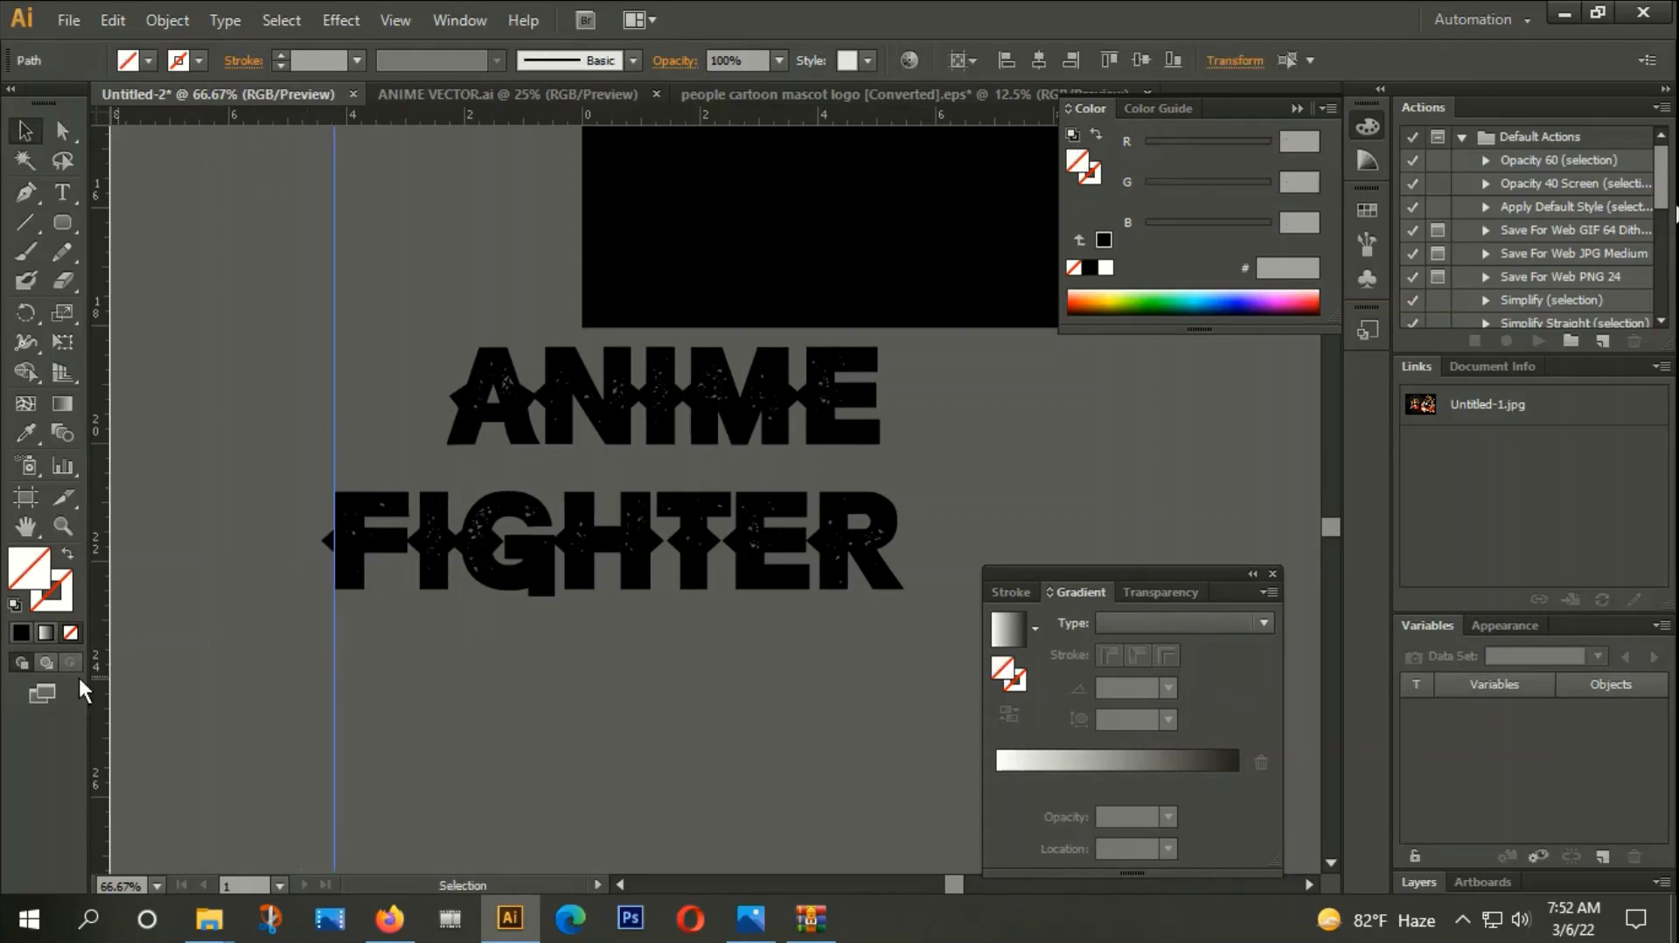
drag(97, 684, 903, 716)
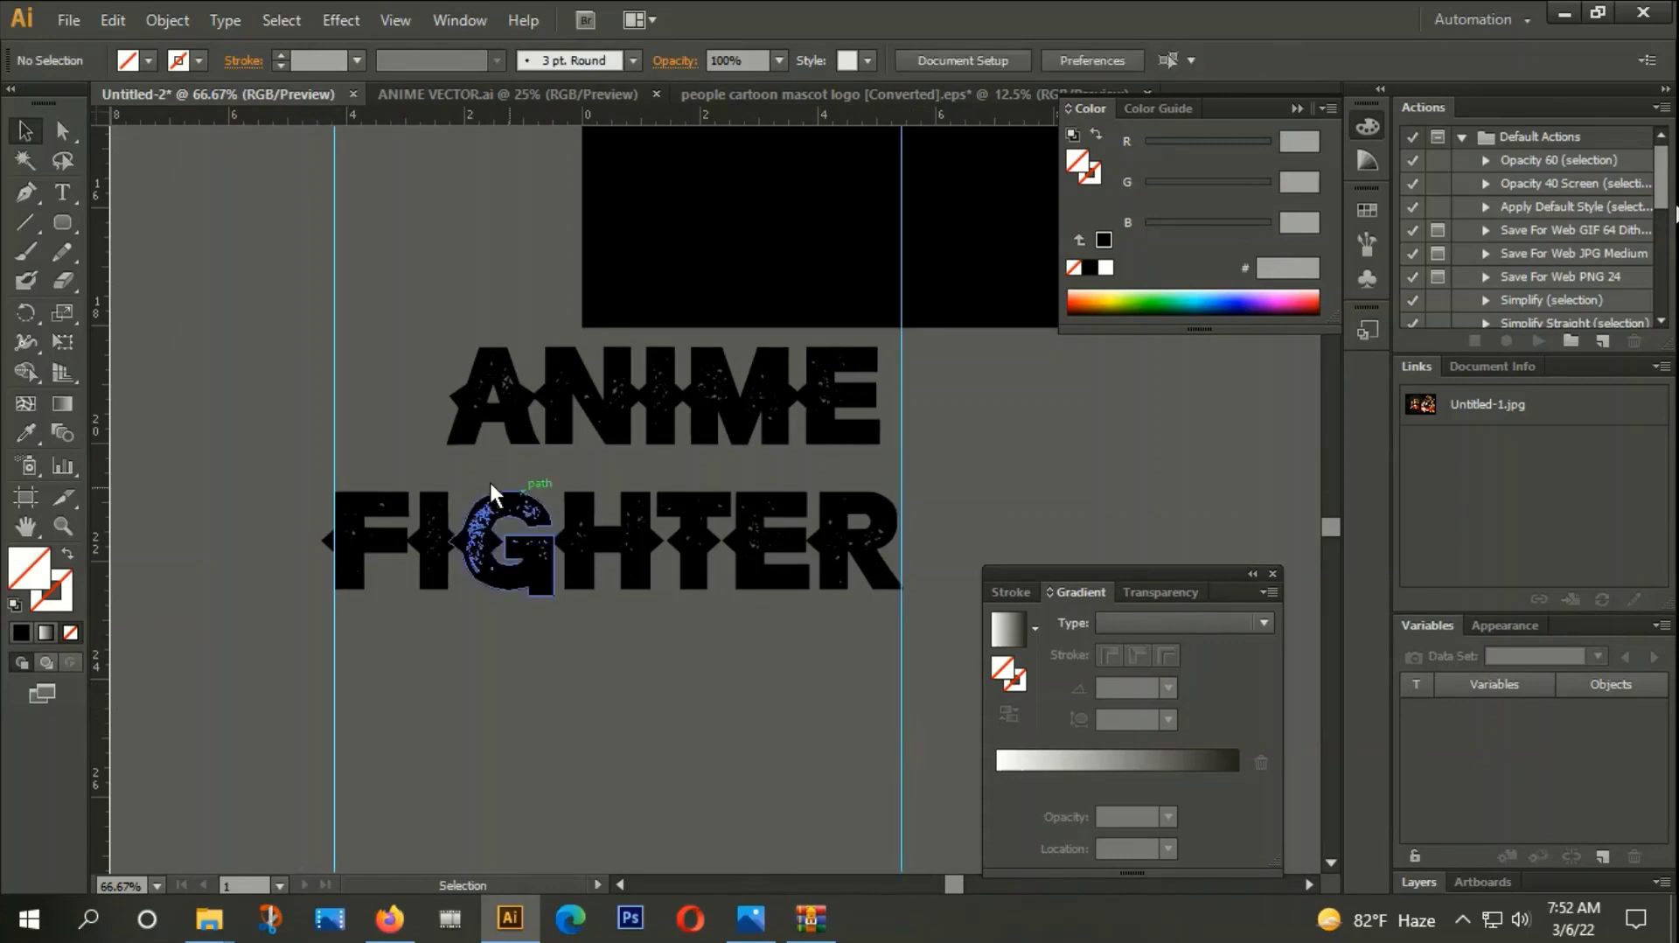
Move ANIME over FIGHTER and scale it to span between the two guides.
drag(409, 373, 882, 442)
drag(790, 416, 734, 426)
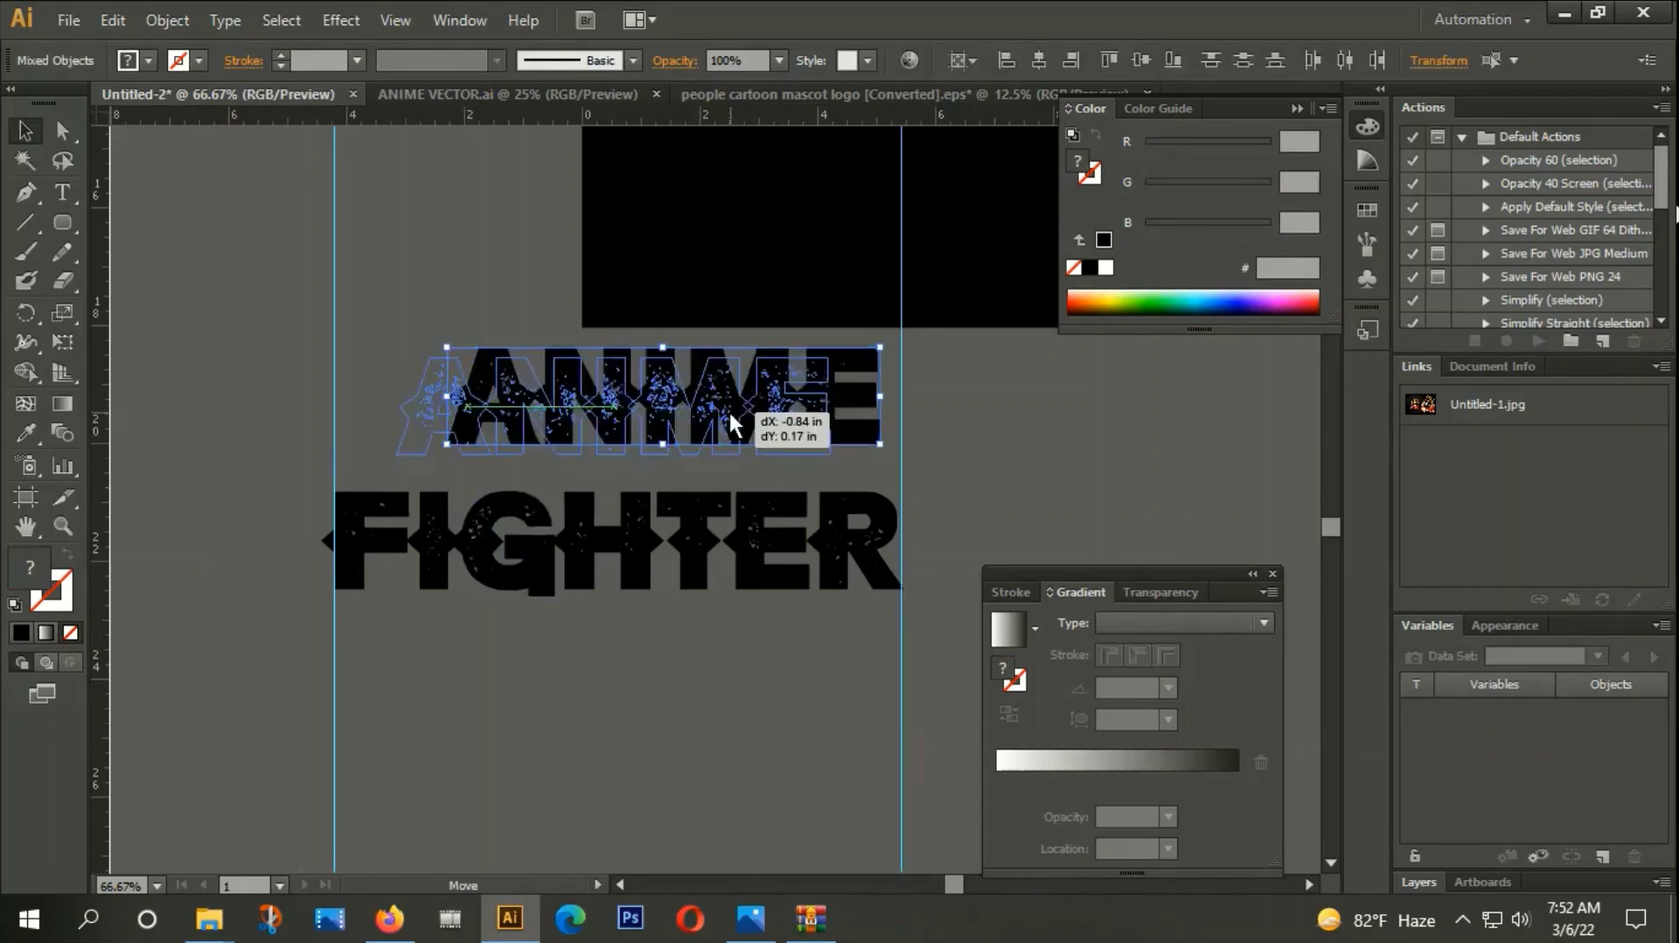
drag(827, 458, 894, 489)
scroll(831, 394, up, 4)
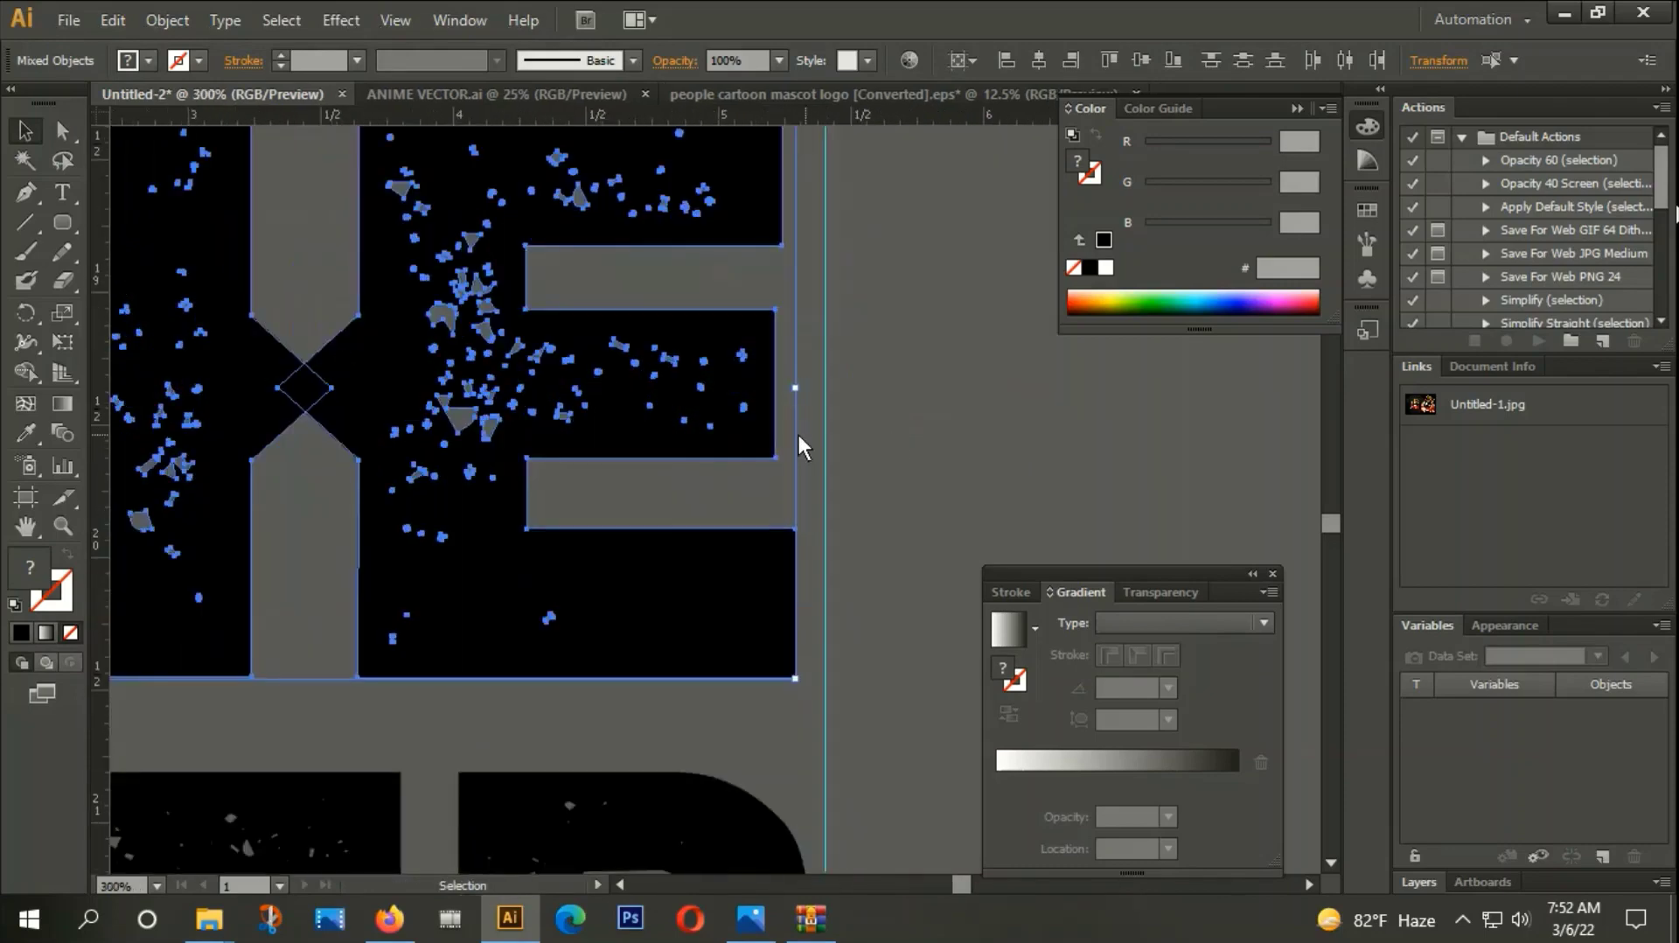
mouse_move(750, 406)
mouse_down()
mouse_move(935, 568)
mouse_move(997, 542)
mouse_up()
mouse_move(516, 560)
mouse_down()
mouse_move(997, 569)
mouse_move(972, 577)
mouse_up()
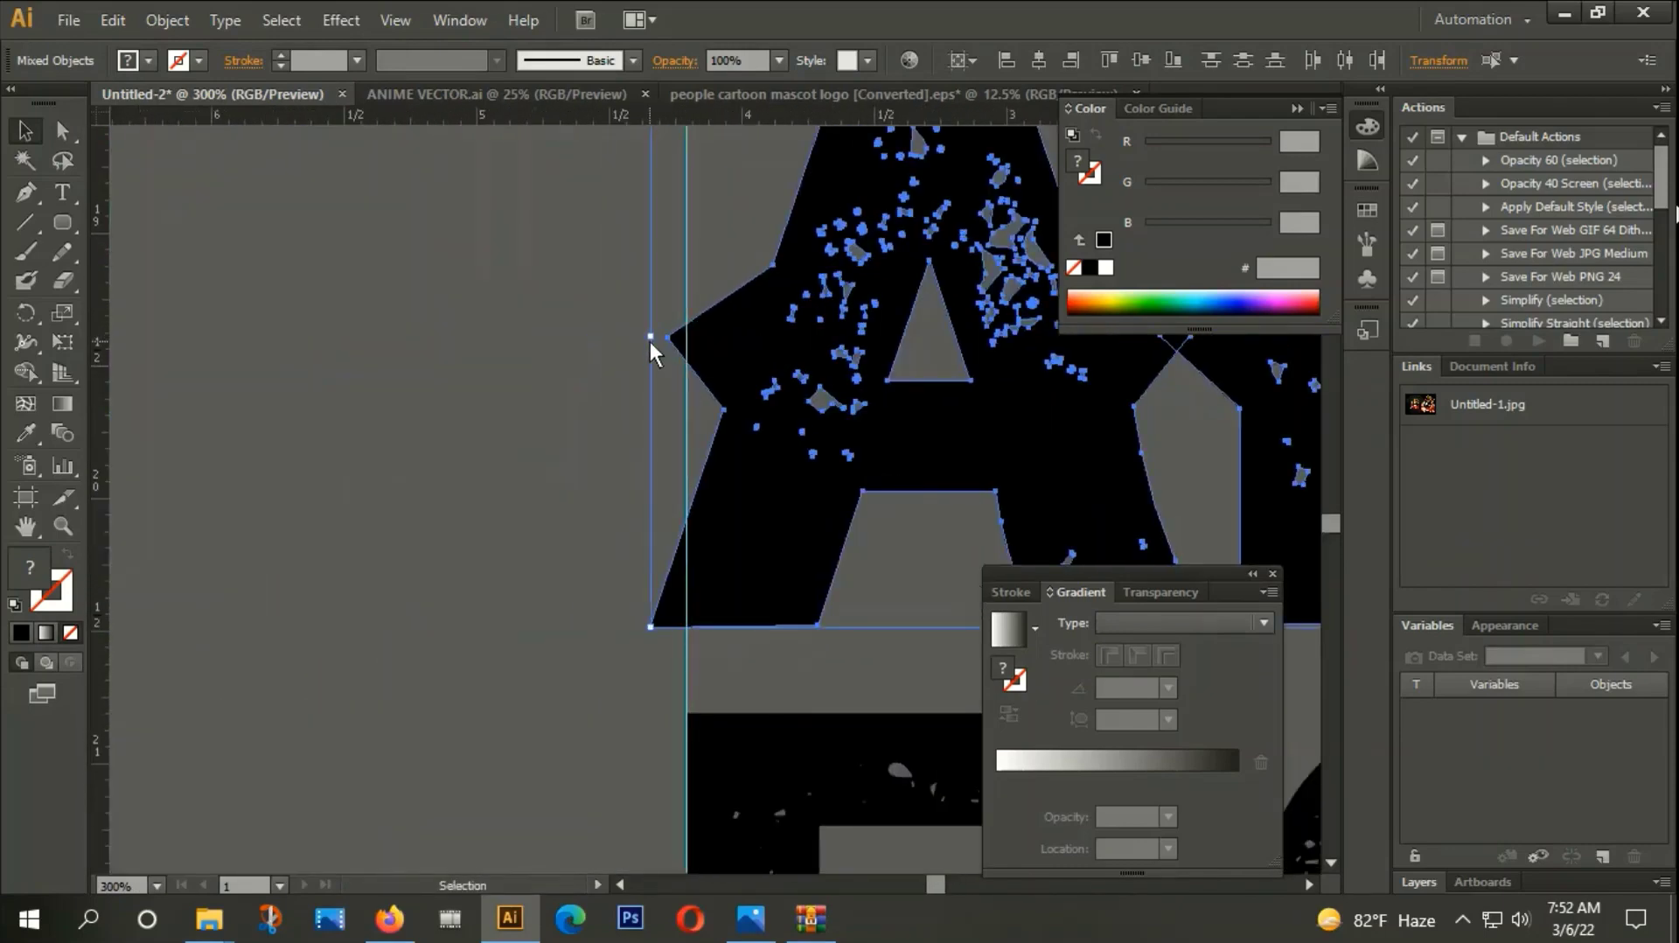
drag(650, 336, 684, 333)
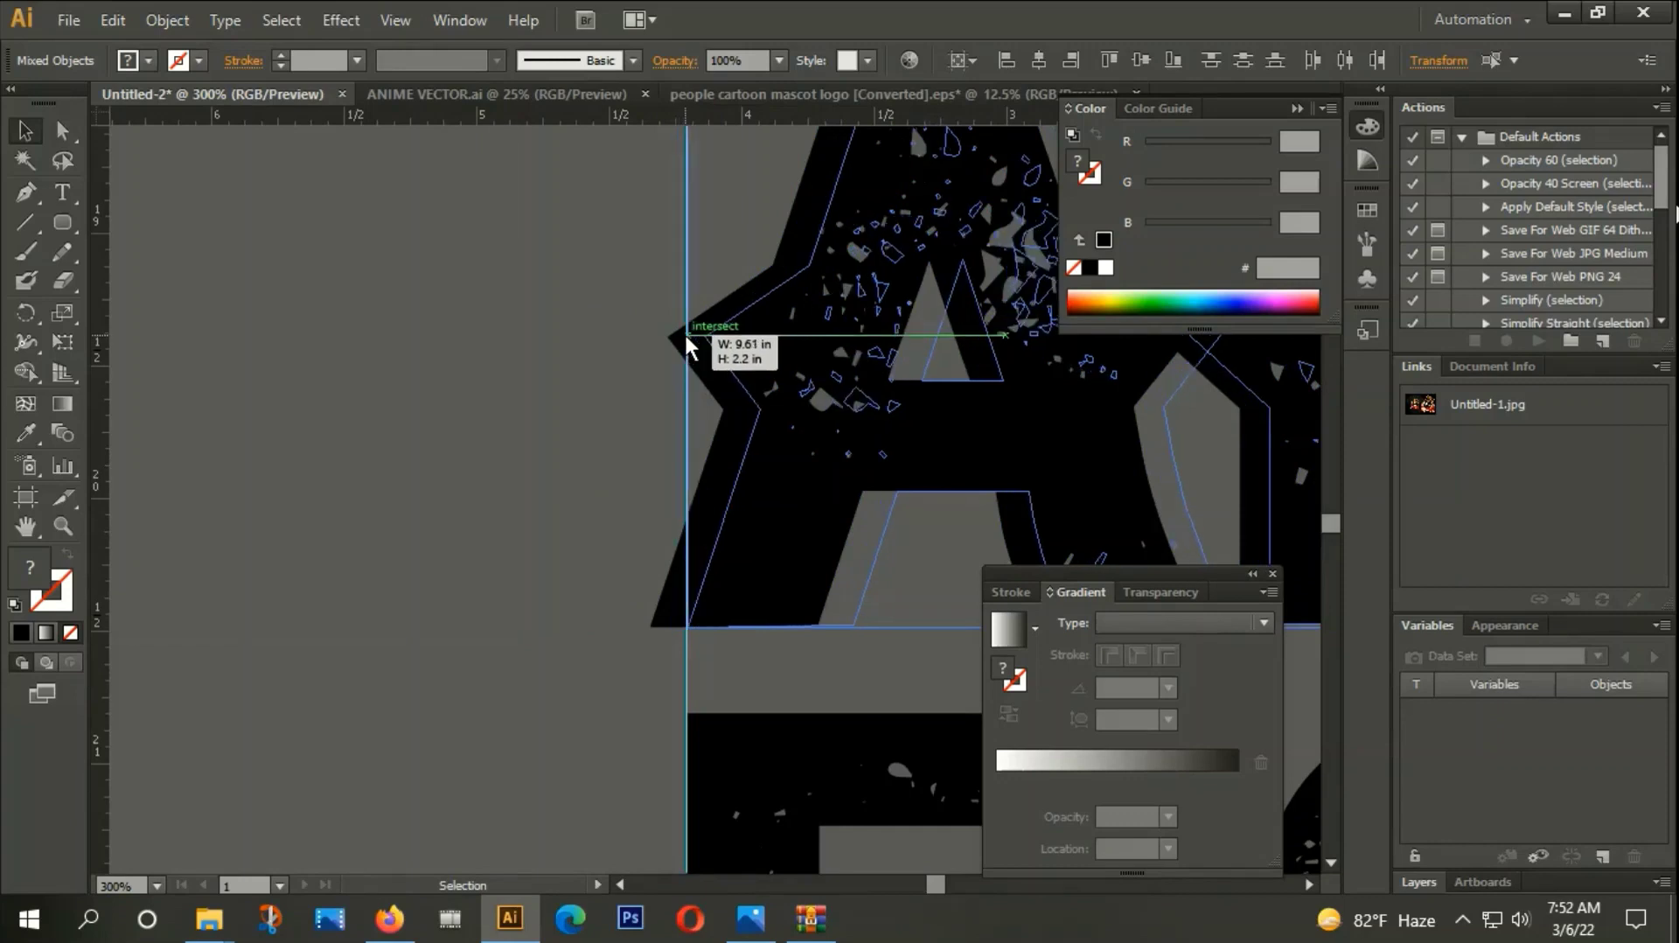
key(ctrl+1)
Nudge the ANIME group down closer to FIGHTER with Shift+Down.
click(590, 392)
click(898, 420)
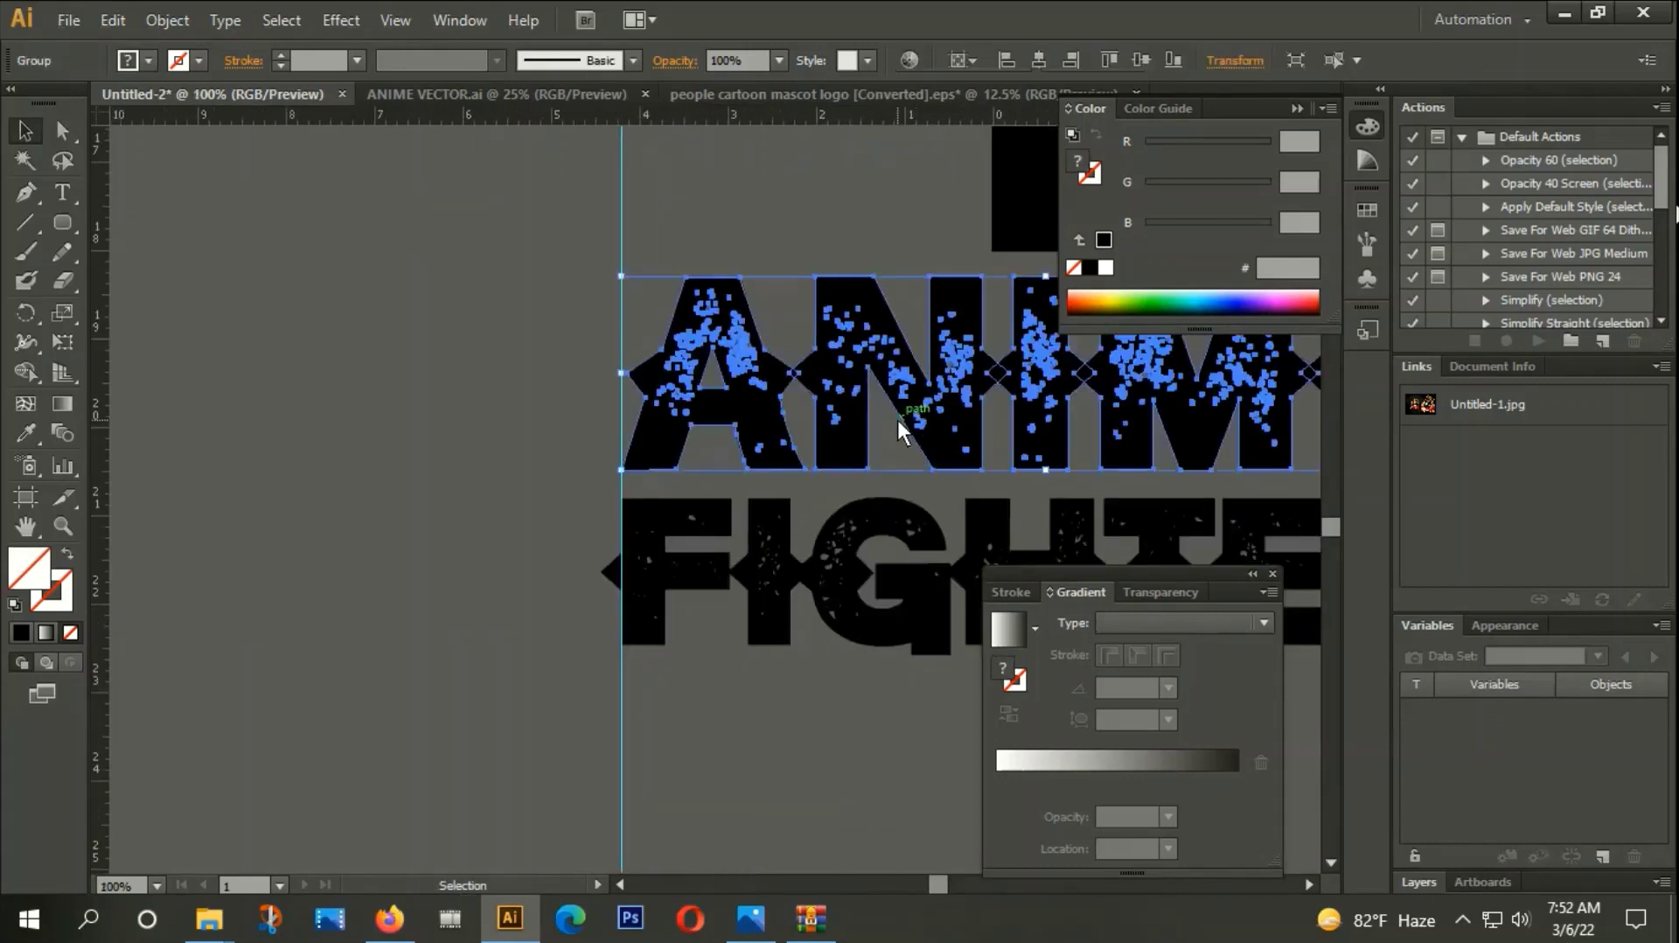
key(shift+Down)
key(shift+Down)
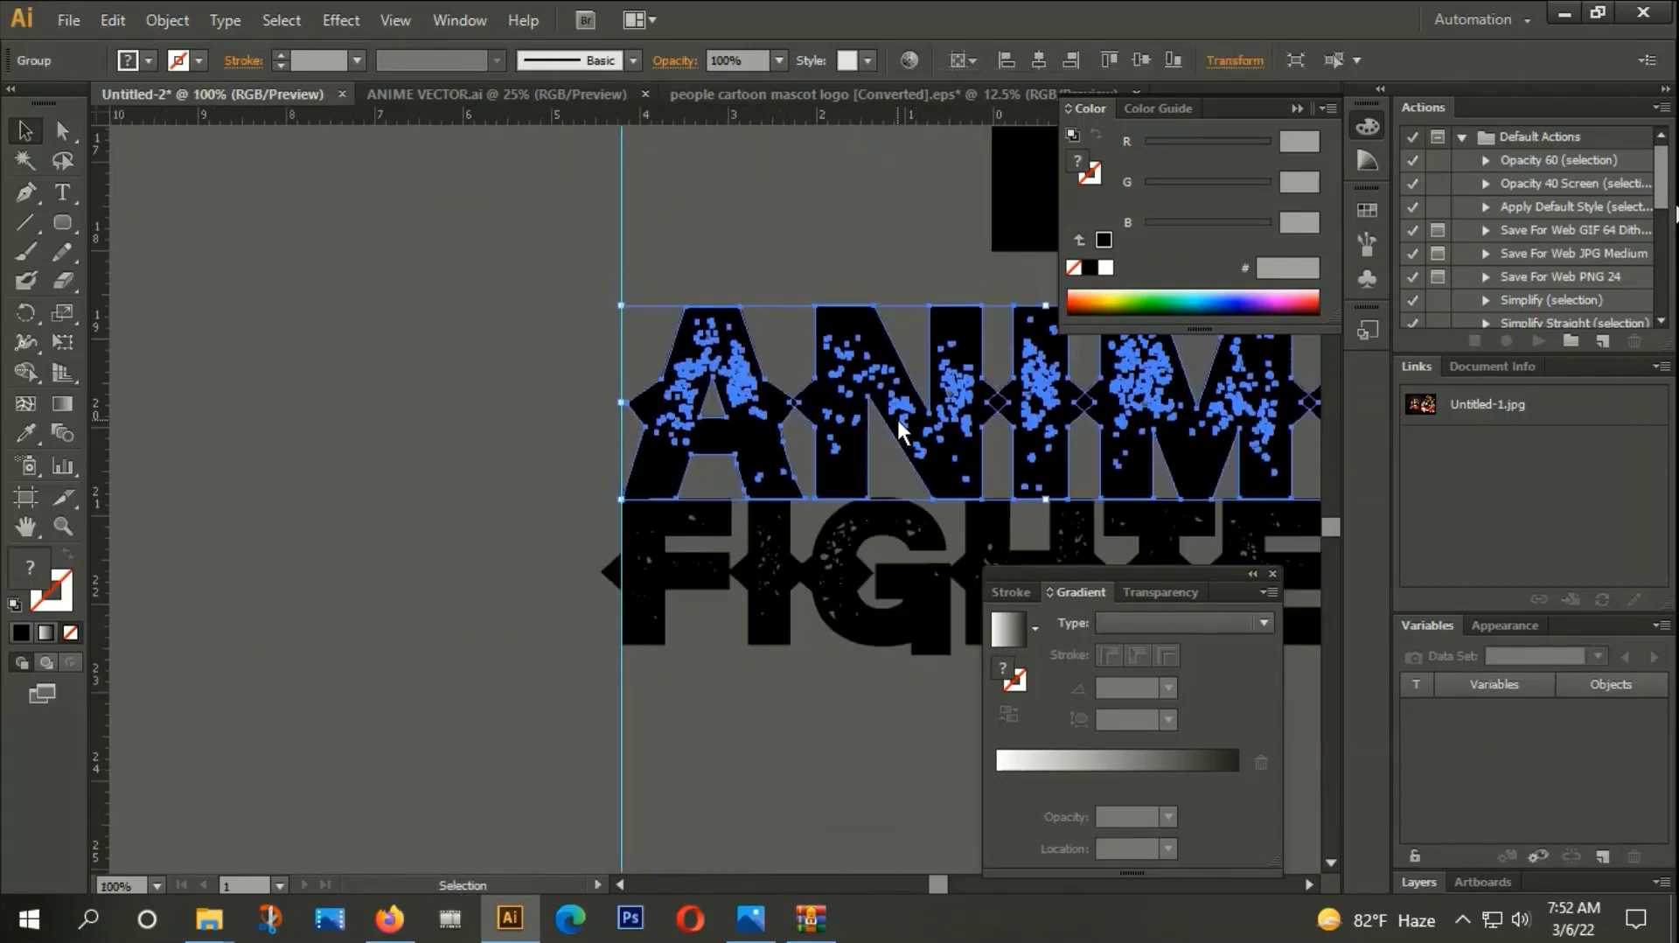
click(910, 766)
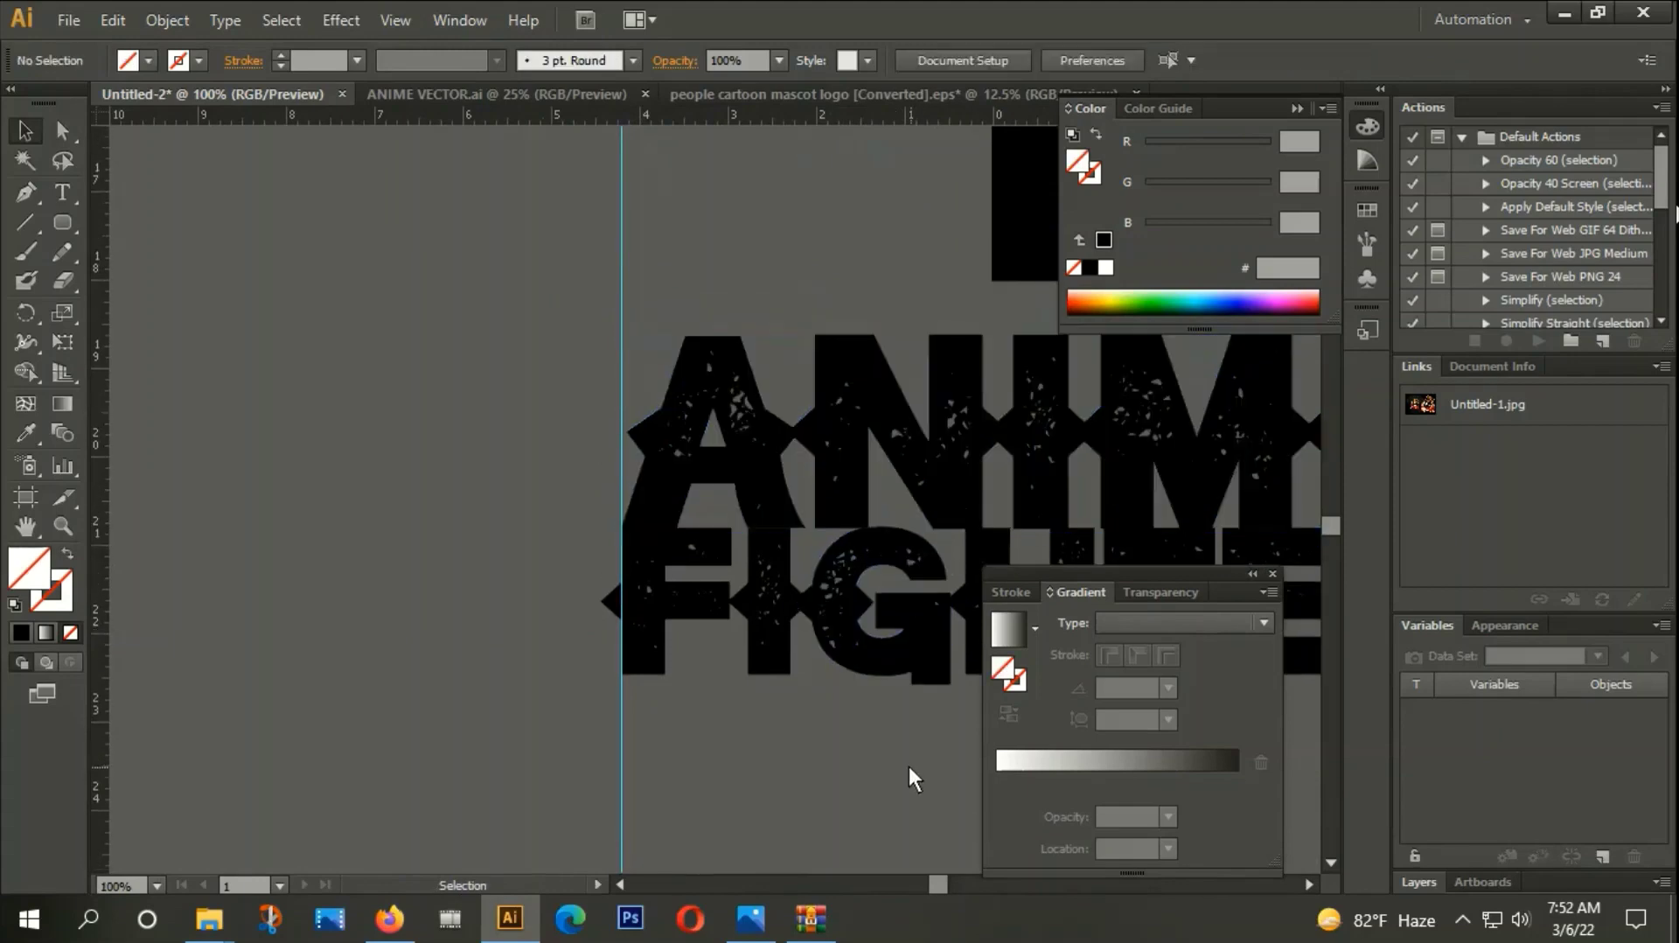
drag(910, 766, 549, 660)
scroll(549, 659, down, 2)
scroll(524, 525, down, 1)
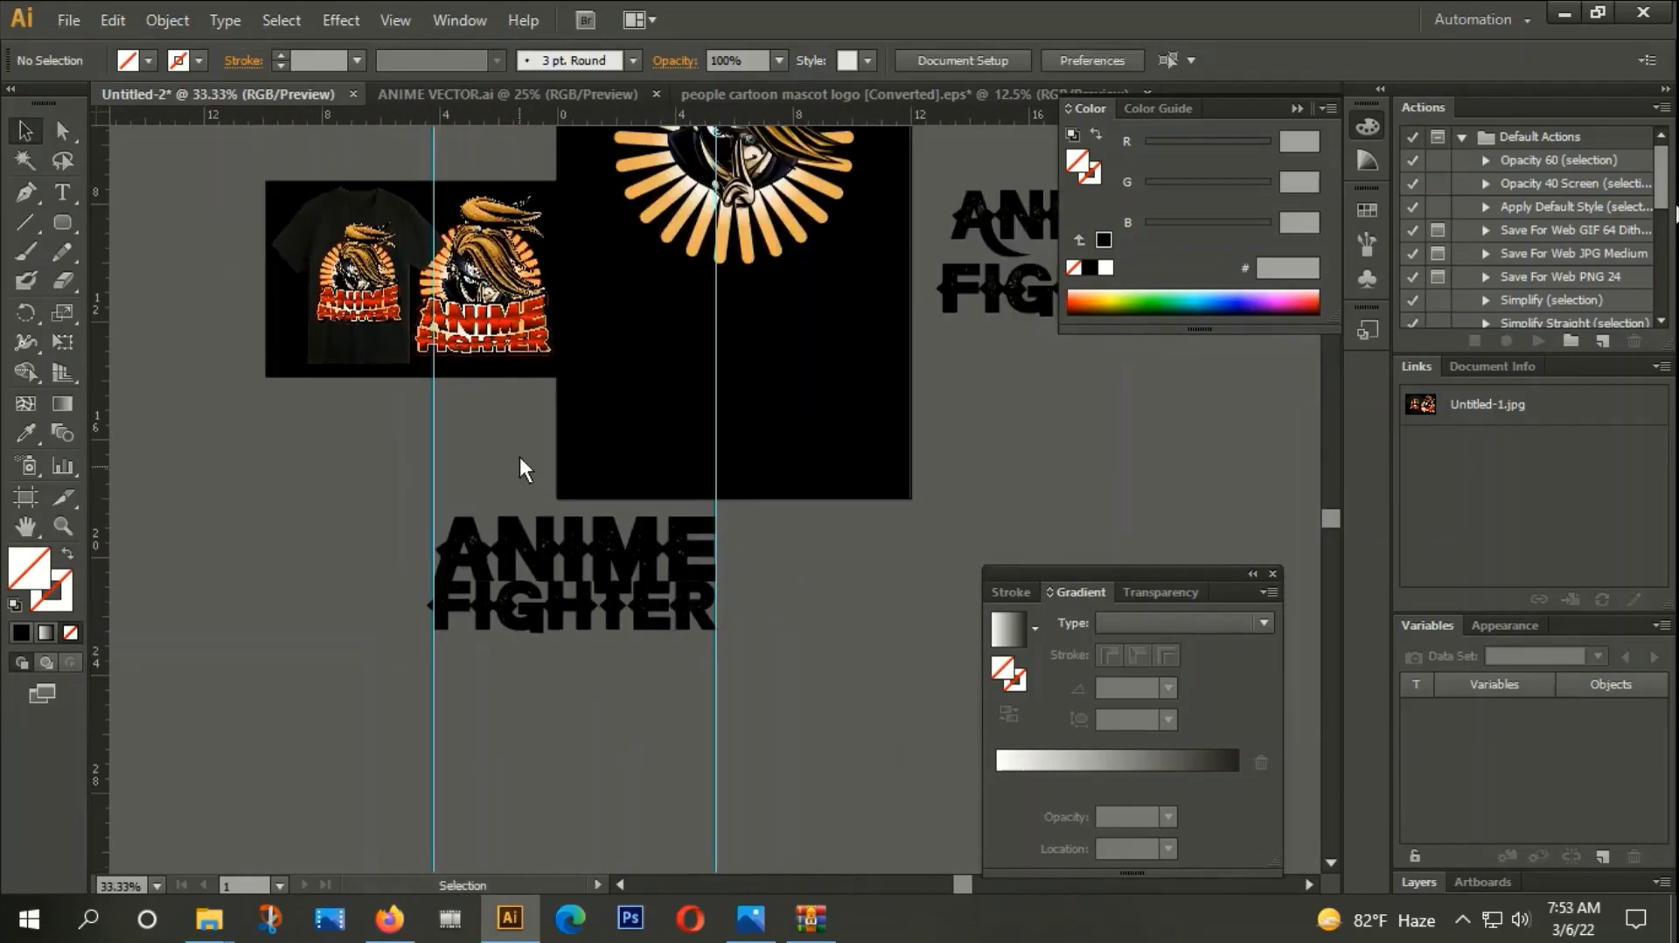
Select the reference T-shirt mascot image and scroll to compare it with the title.
click(442, 368)
scroll(438, 420, up, 3)
scroll(437, 447, down, 1)
scroll(437, 449, down, 1)
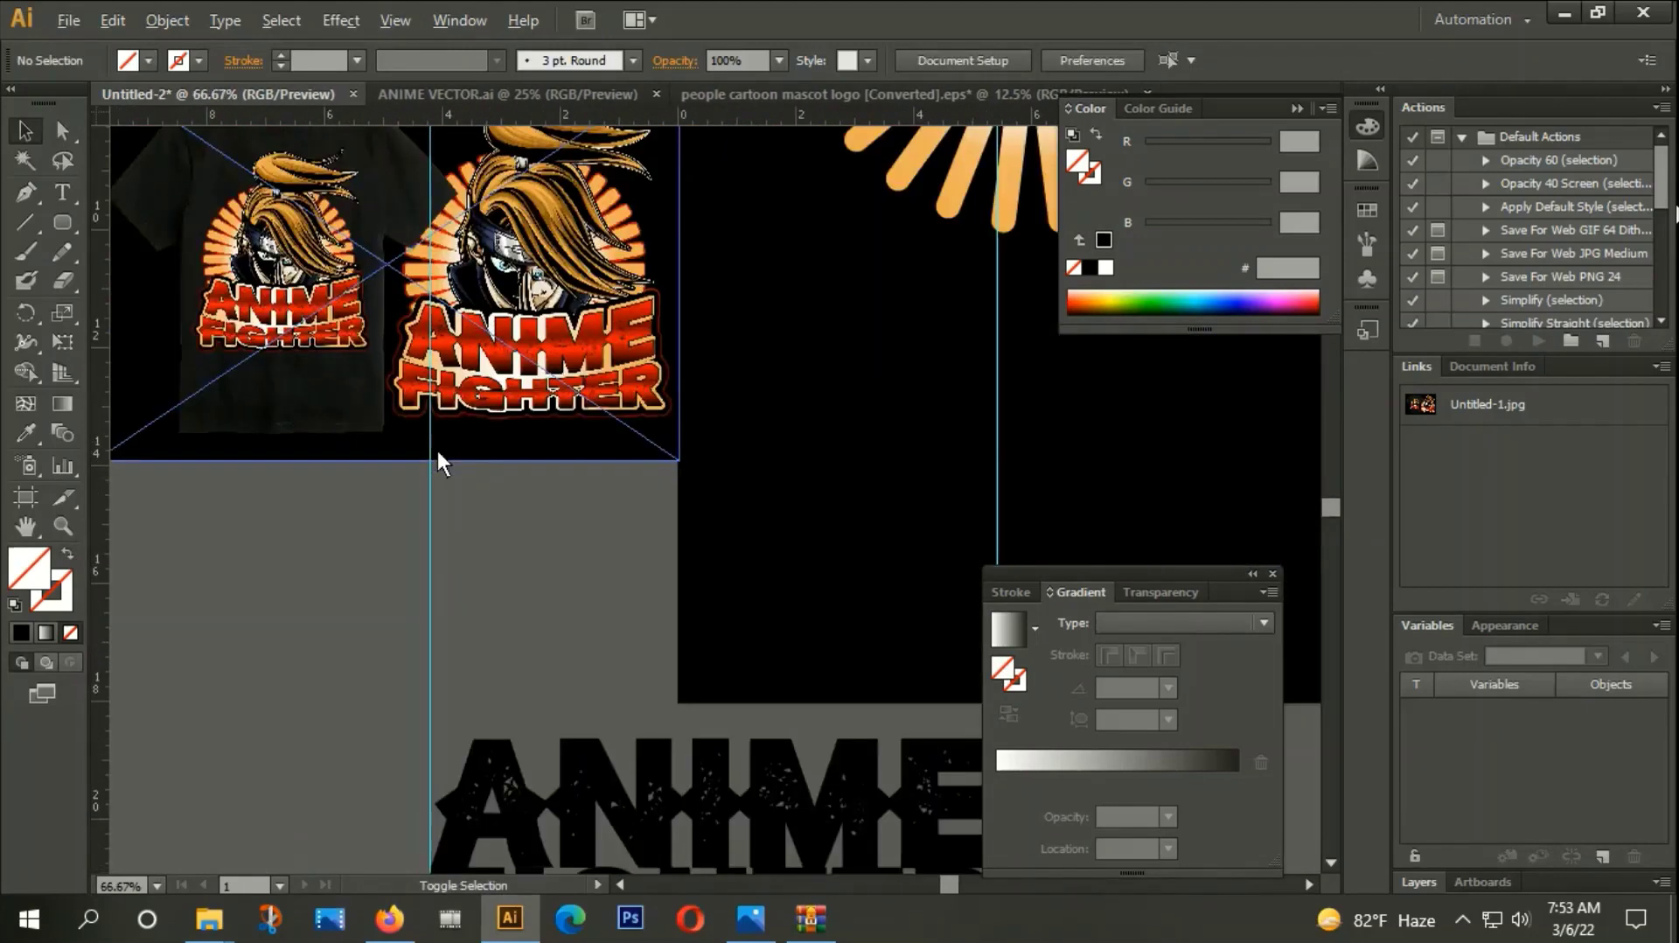
scroll(700, 525, down, 3)
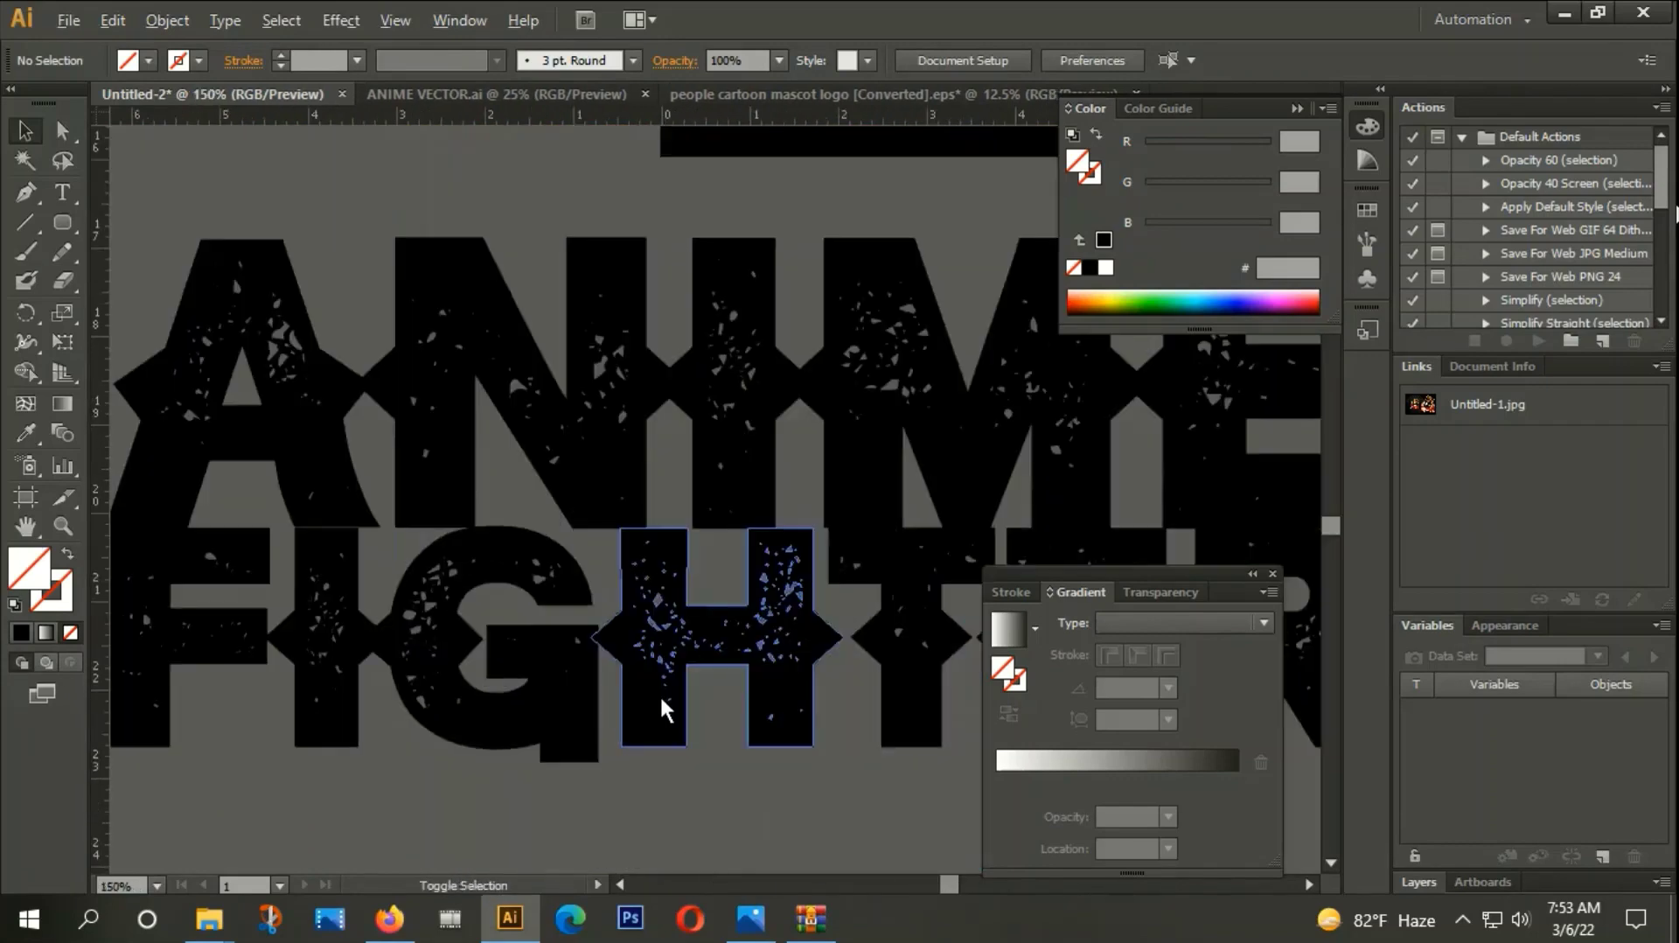
scroll(659, 695, up, 2)
Nudge the ANIME group back up with Shift+Up to leave a small gap.
click(626, 465)
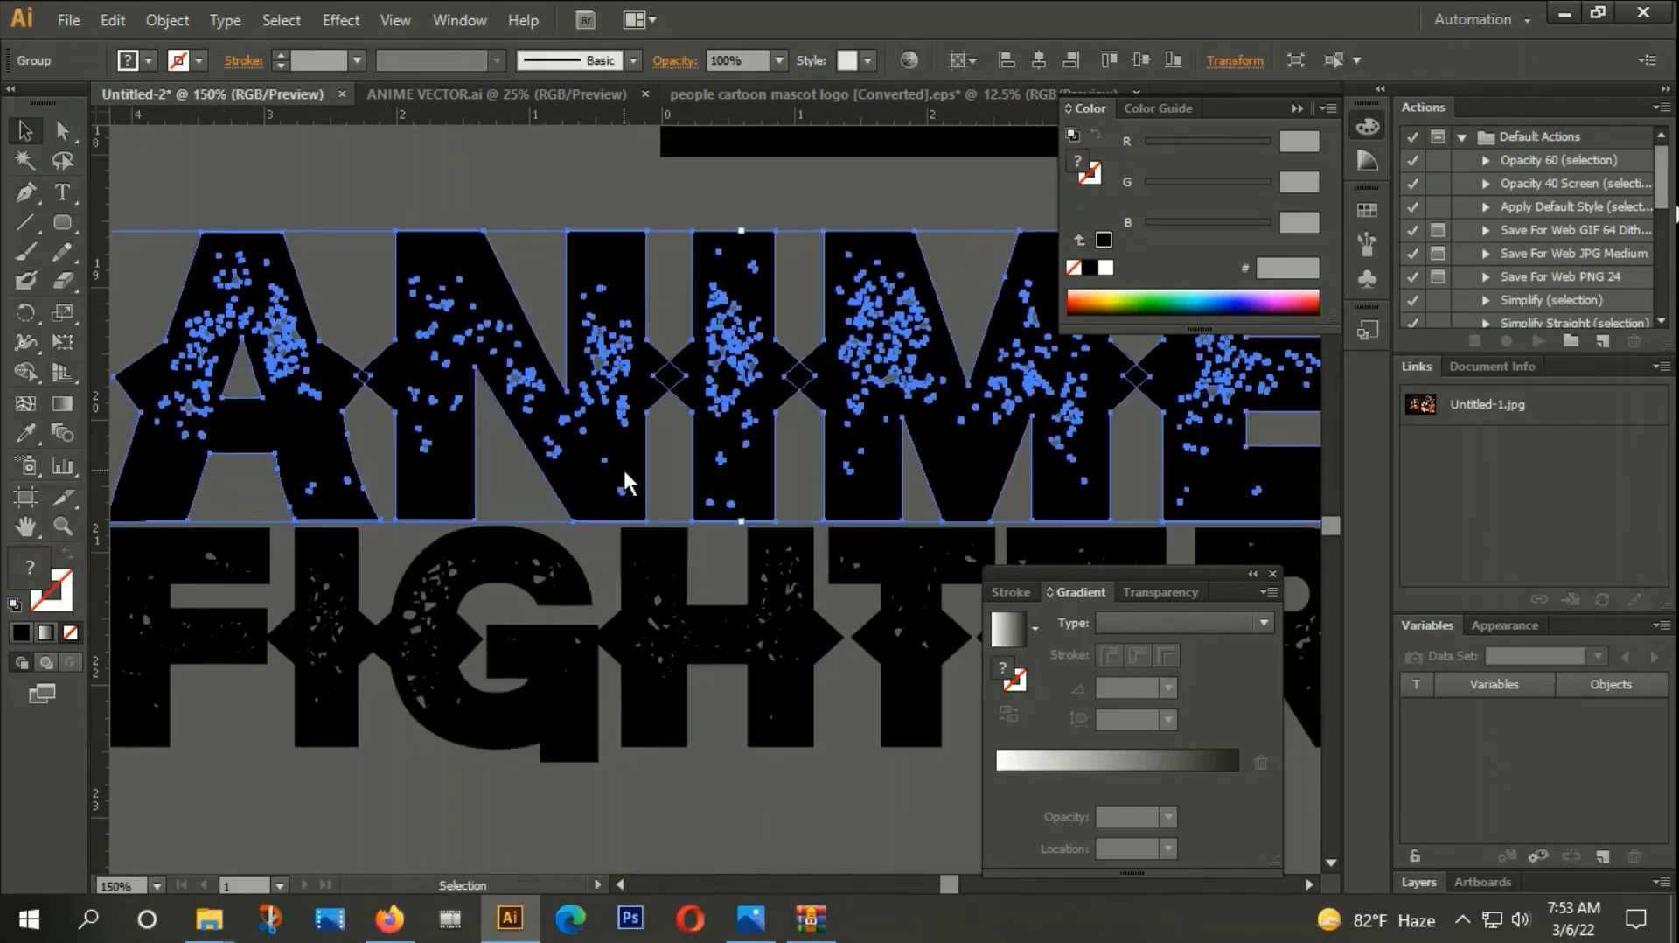
key(shift+Up)
key(shift+Up)
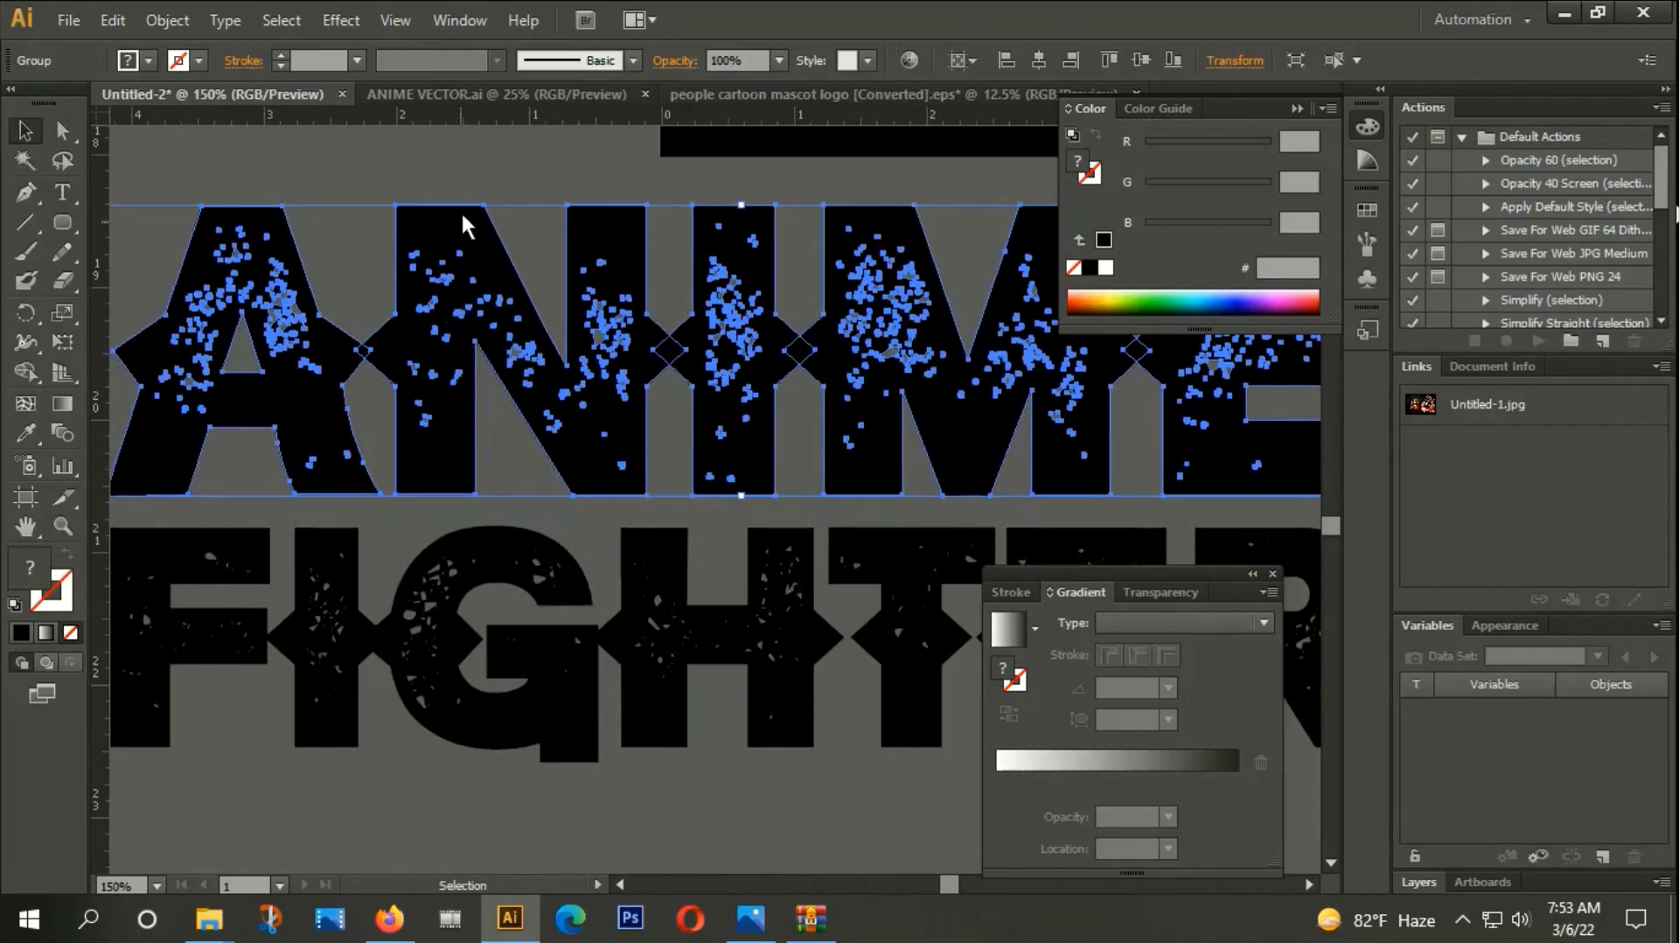
click(484, 234)
scroll(485, 262, down, 3)
click(517, 298)
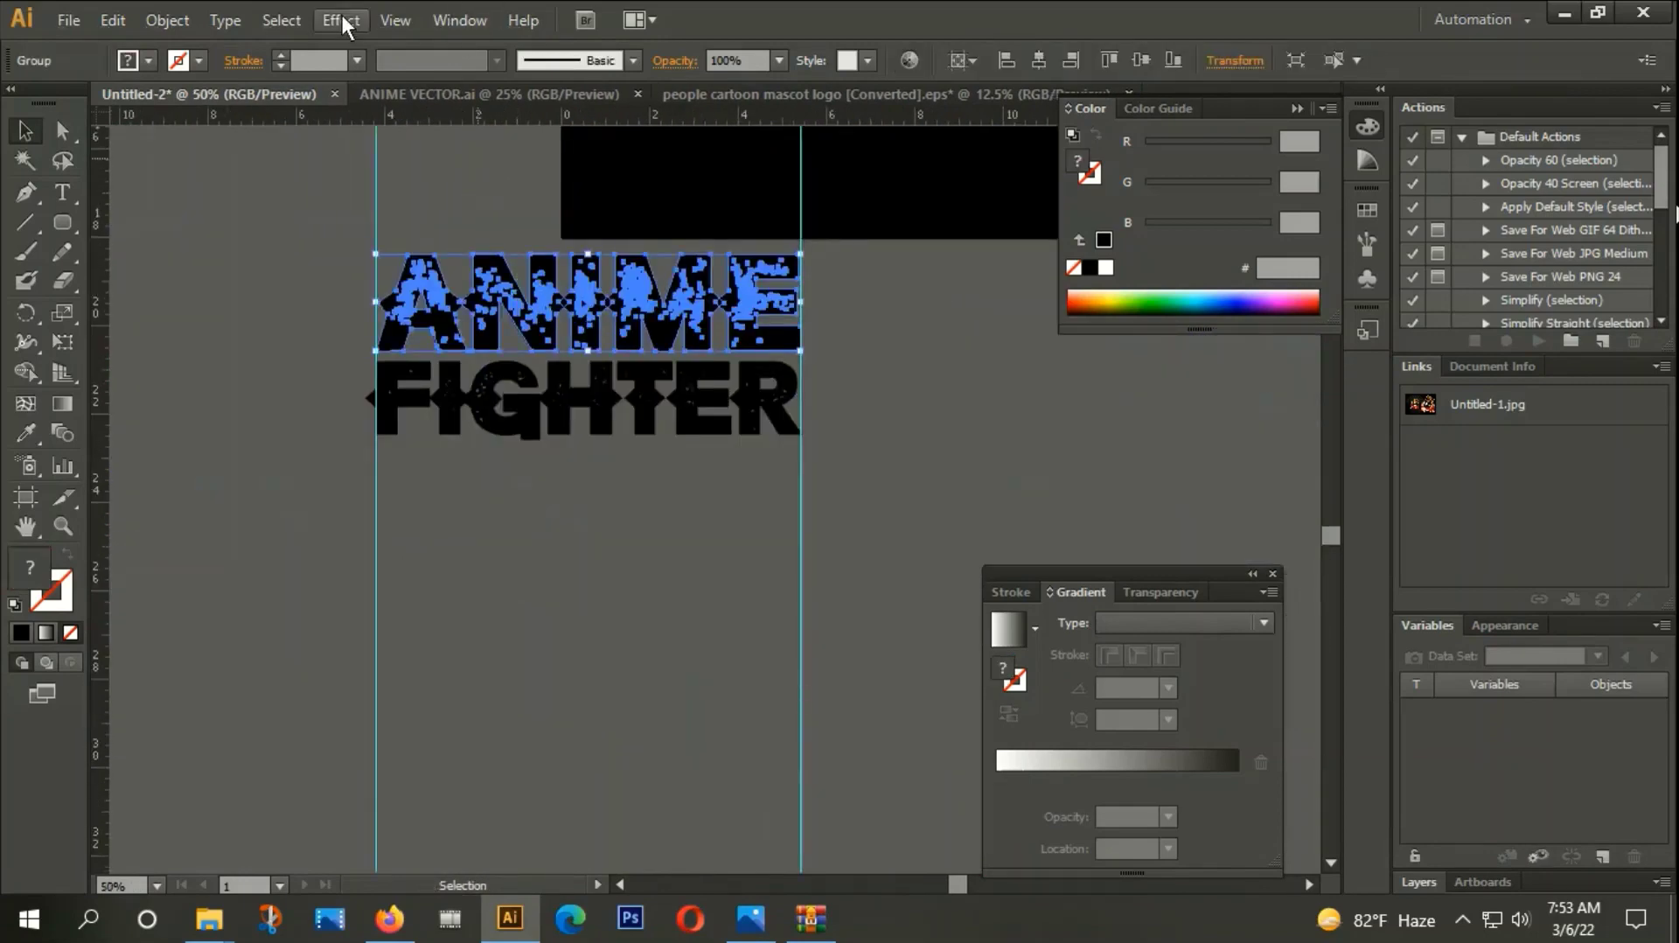
Warp ANIME with an Arch effect at 30% bend, then expand its appearance.
click(340, 19)
mouse_move(370, 337)
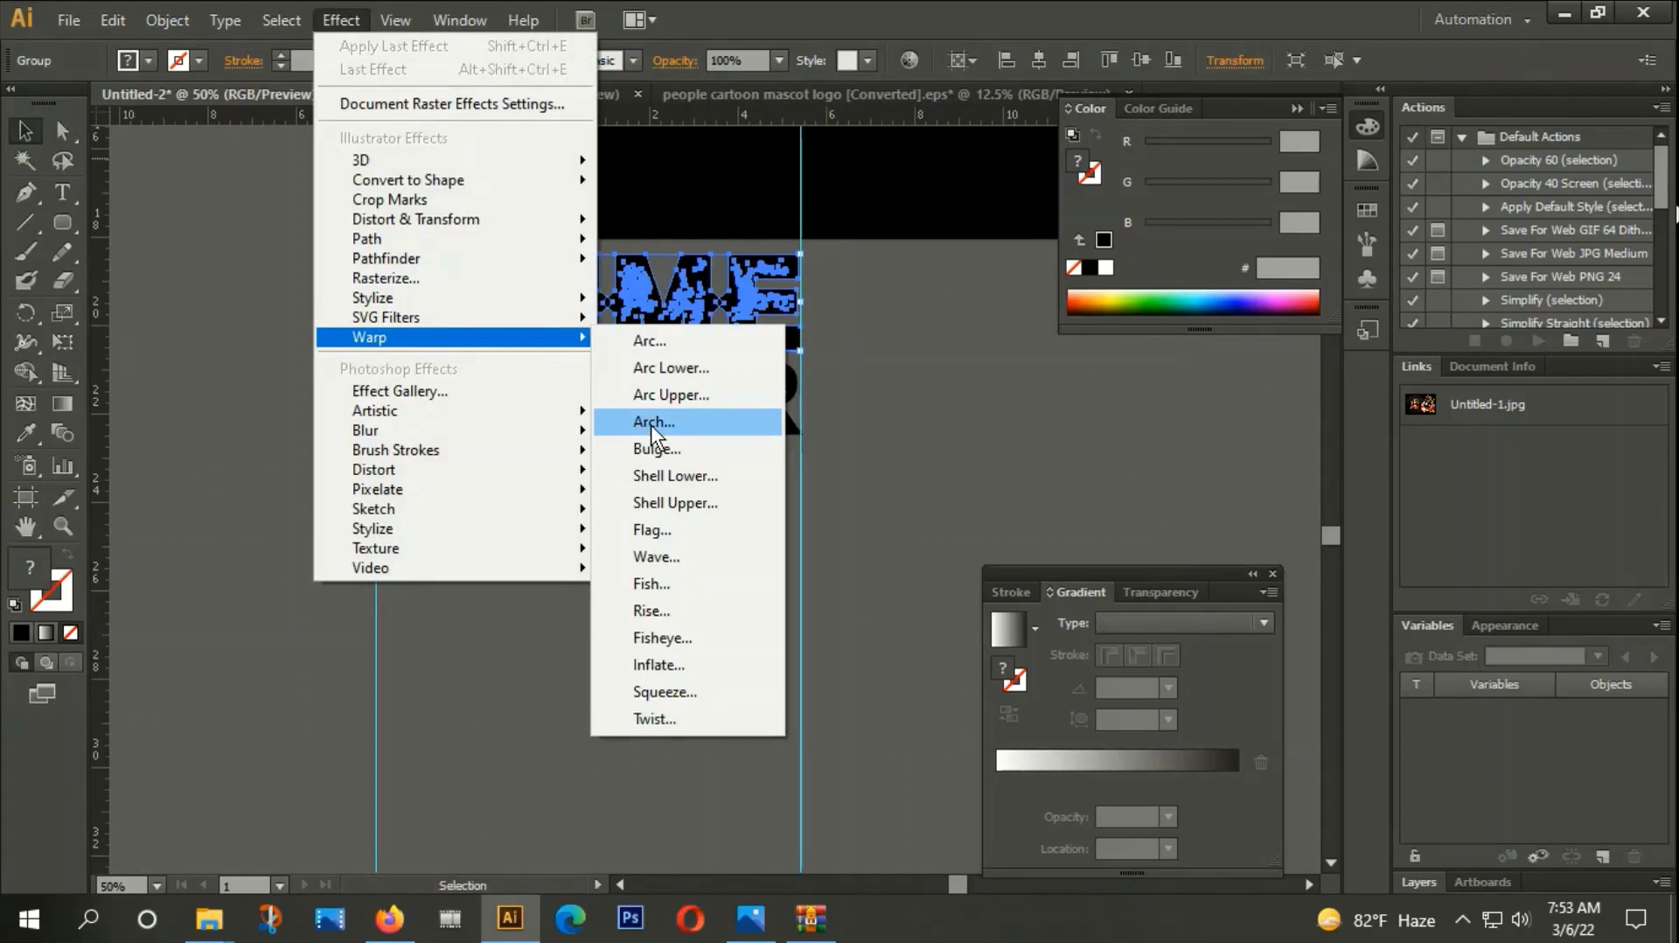
click(650, 423)
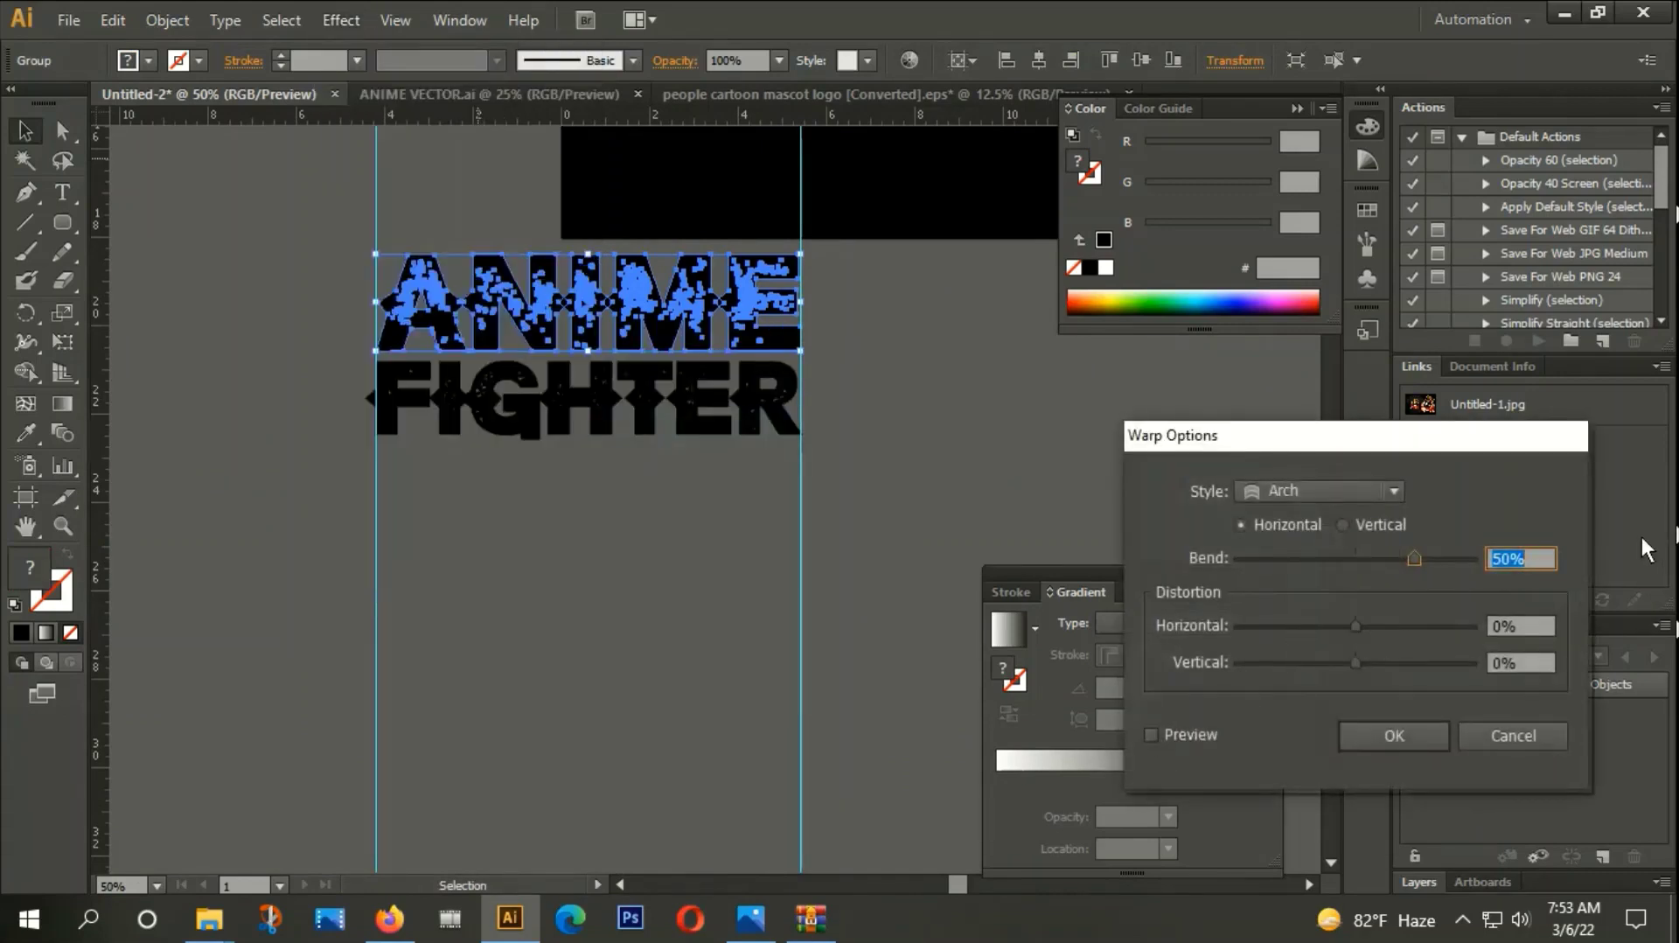
text(40)
click(1150, 734)
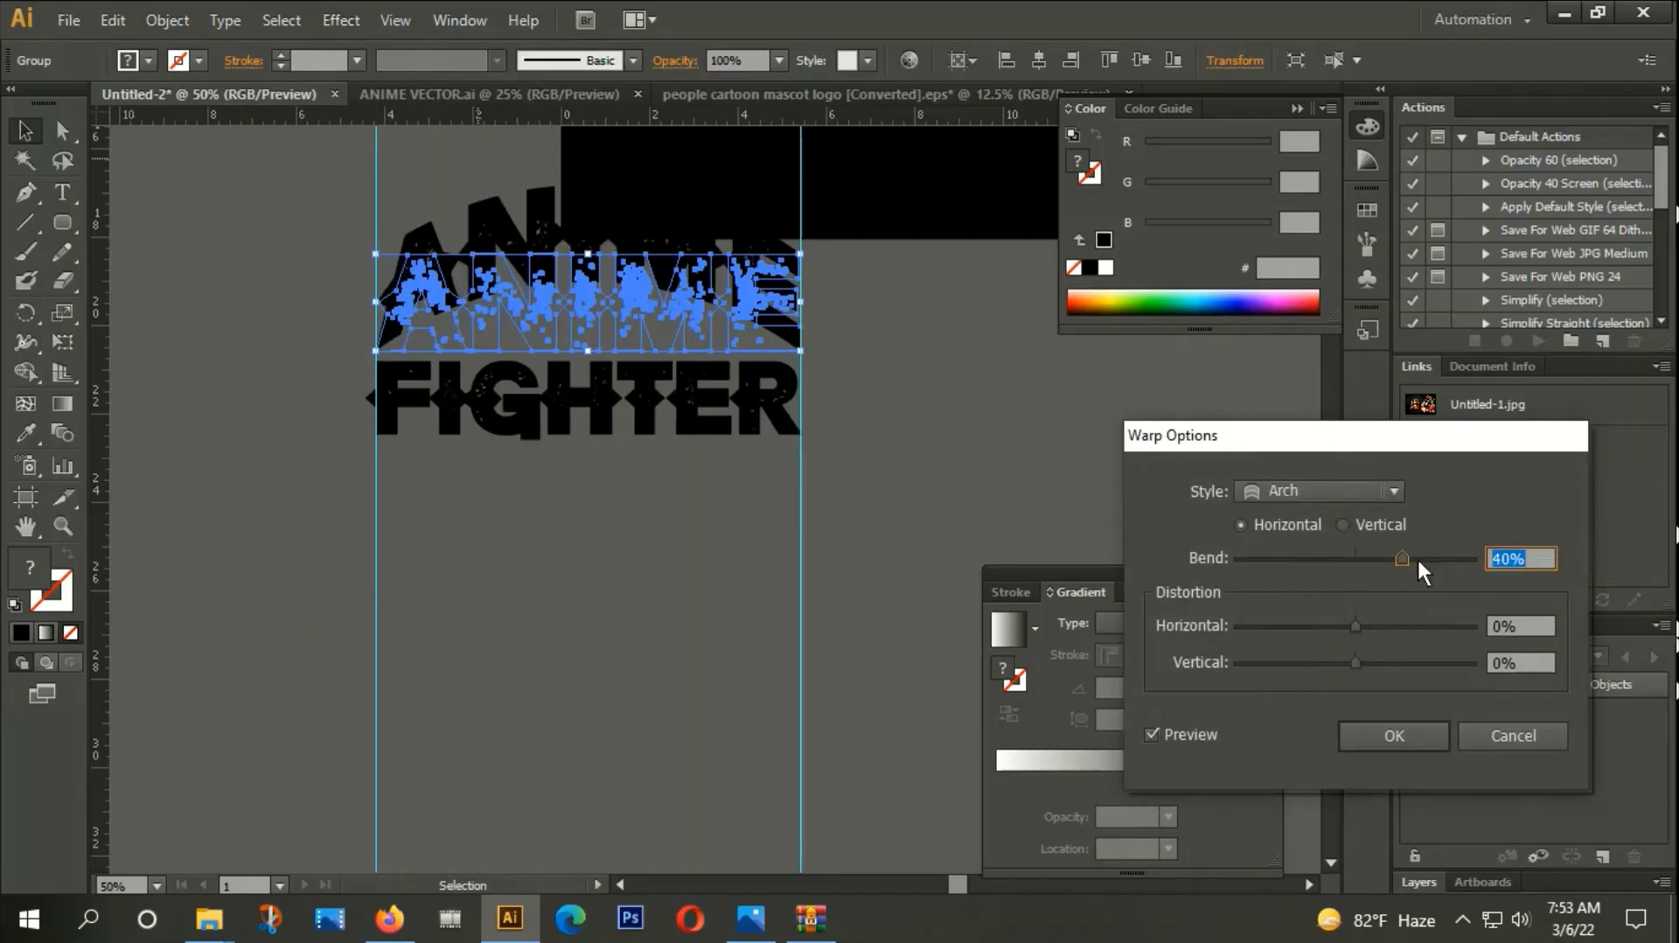
text(30)
click(1149, 735)
click(1398, 731)
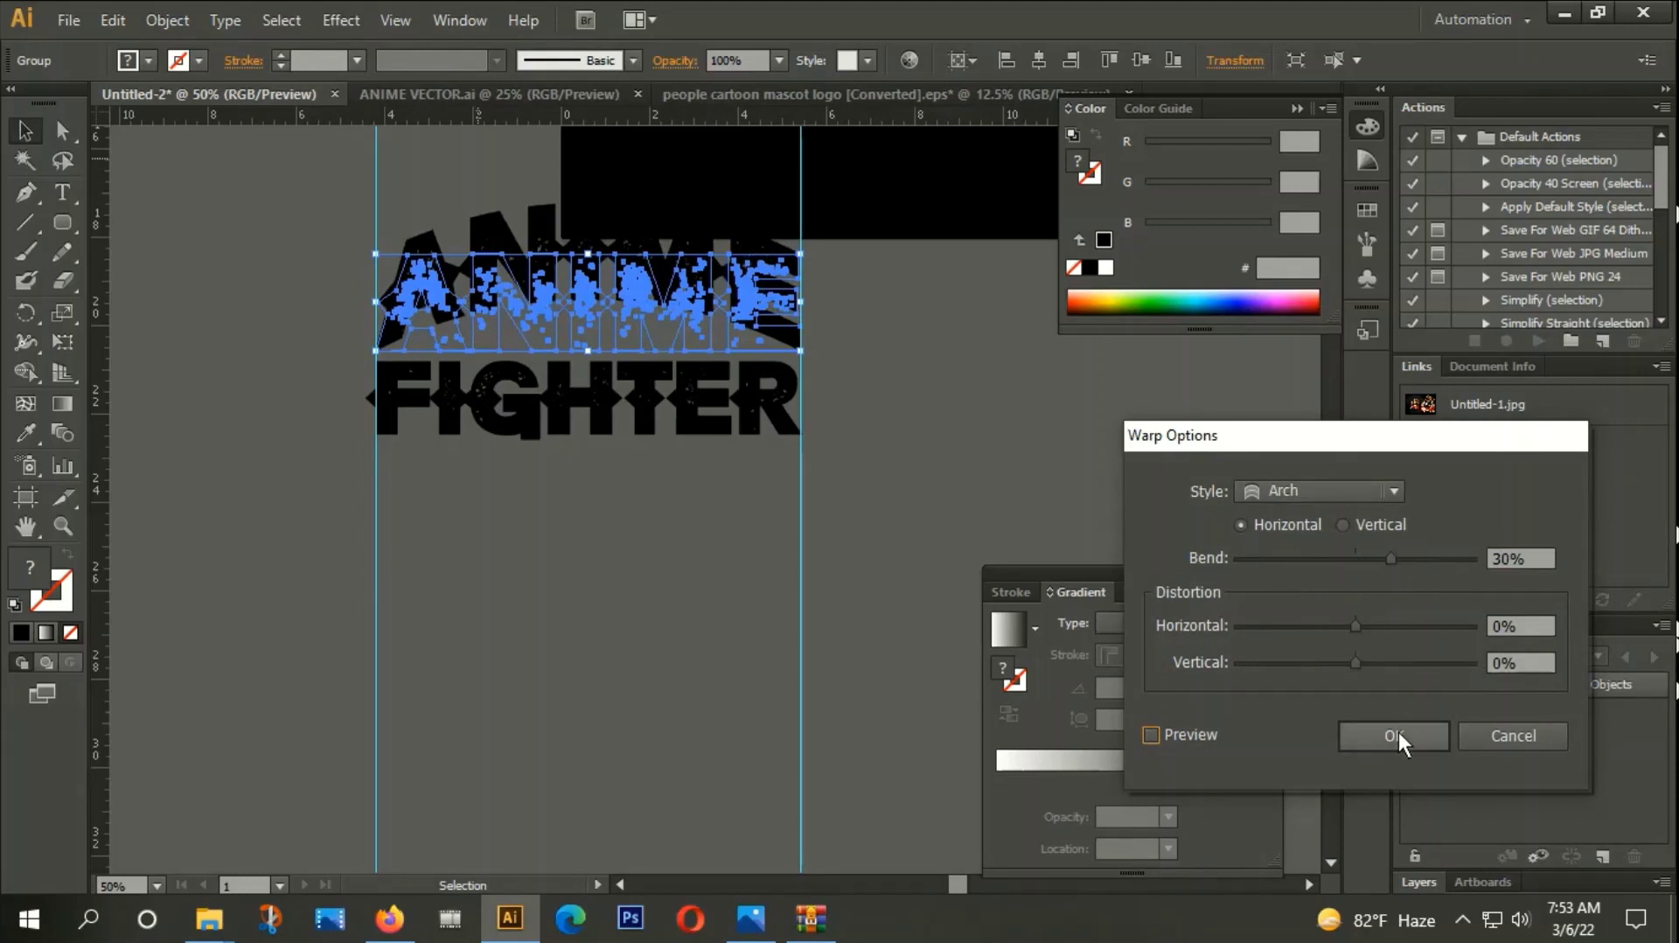
click(184, 23)
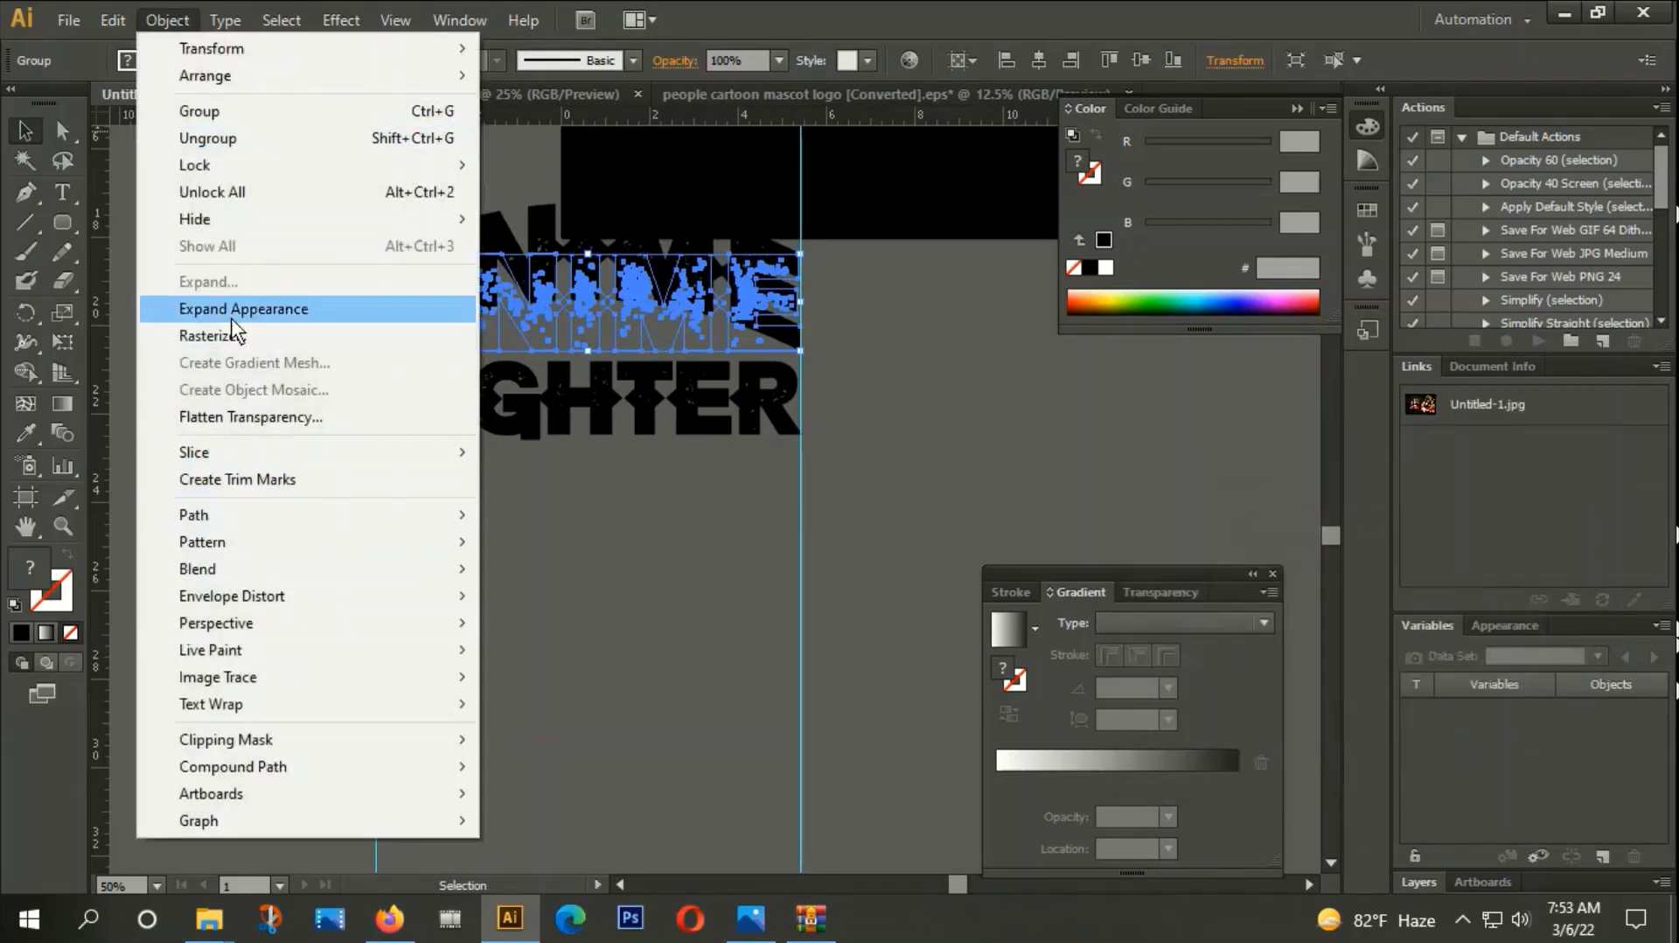
click(232, 317)
Give FIGHTER a 29% Arc Upper warp, expand it, and nudge it up with Shift+Up.
click(564, 397)
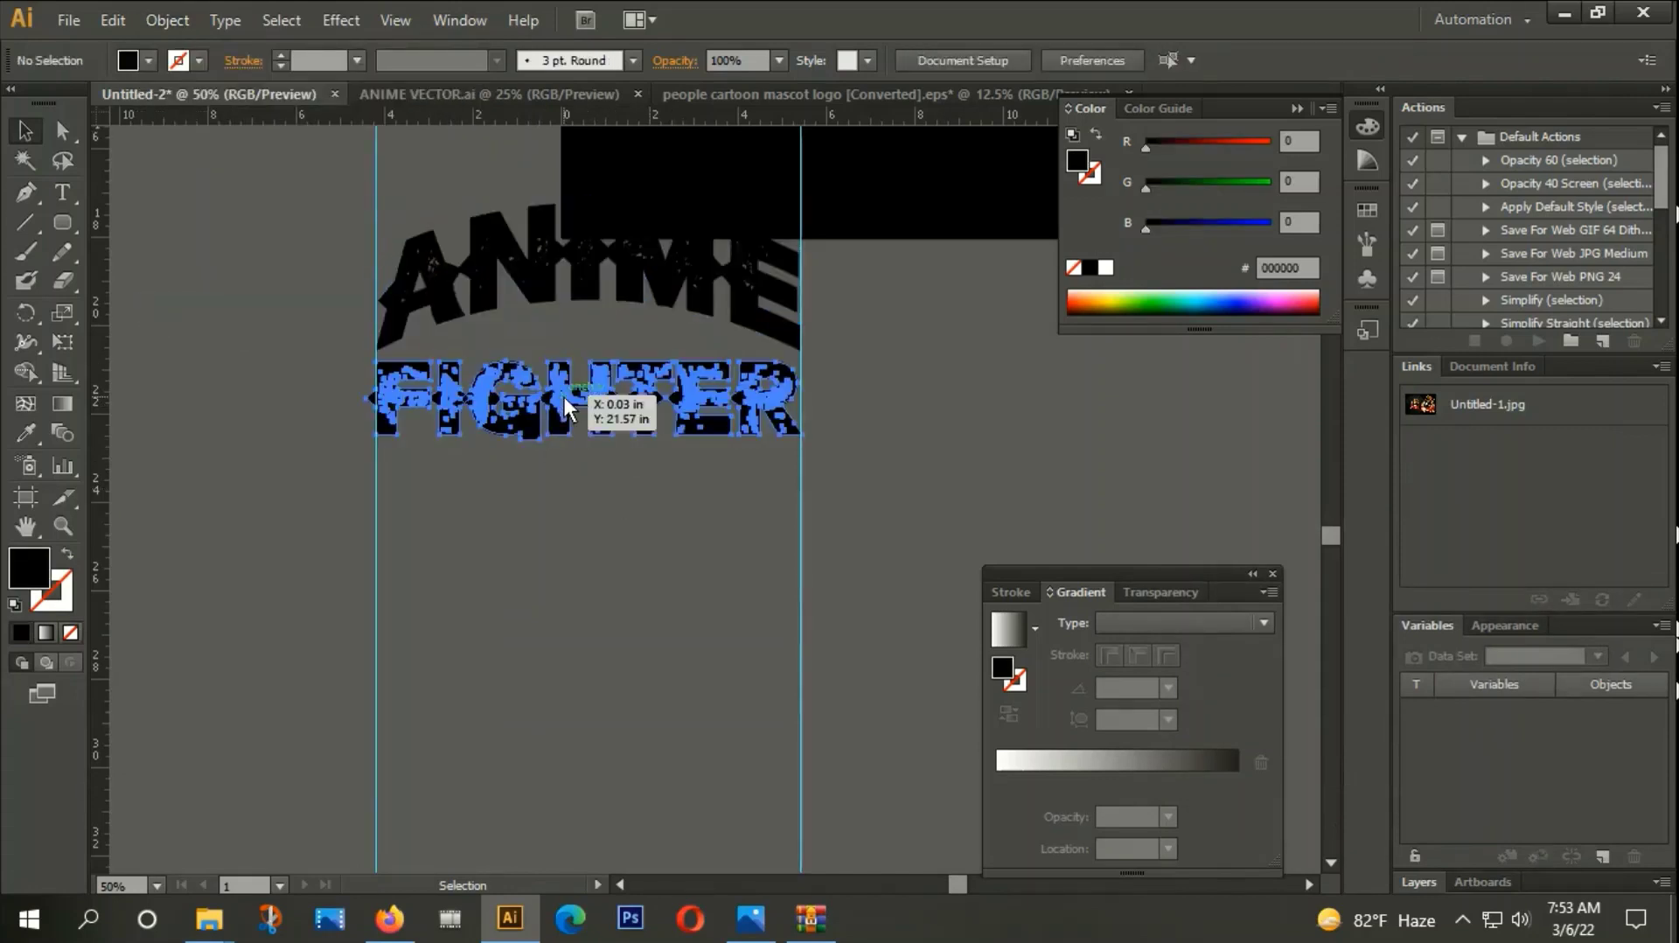
scroll(613, 568, up, 2)
scroll(619, 542, up, 2)
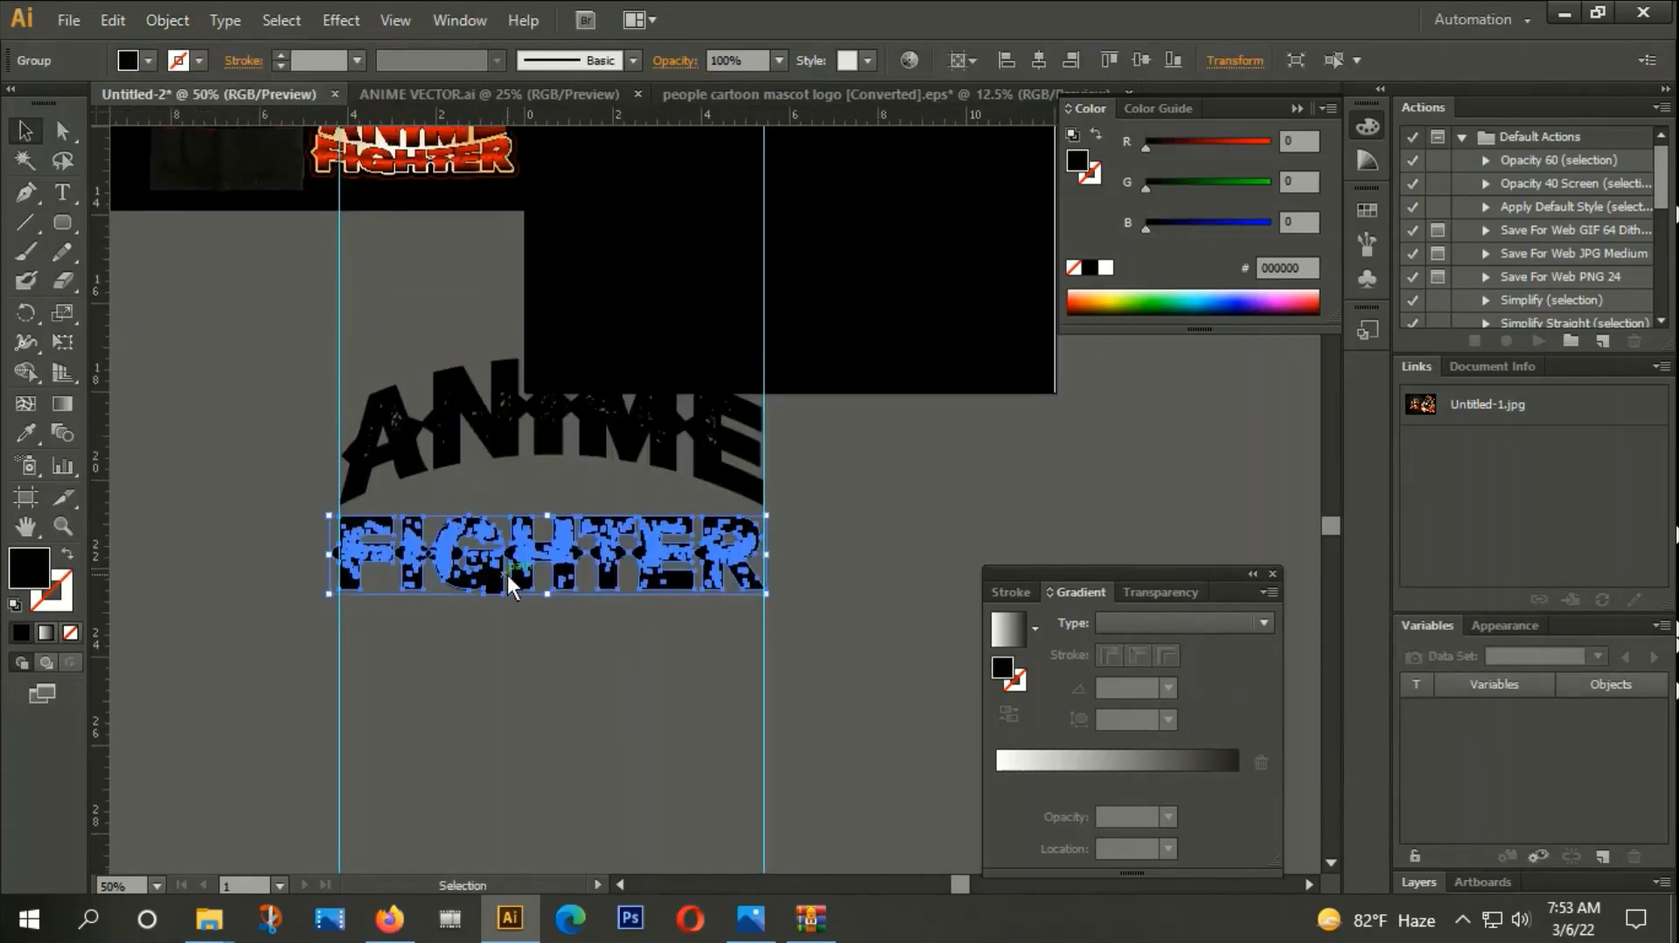
click(538, 587)
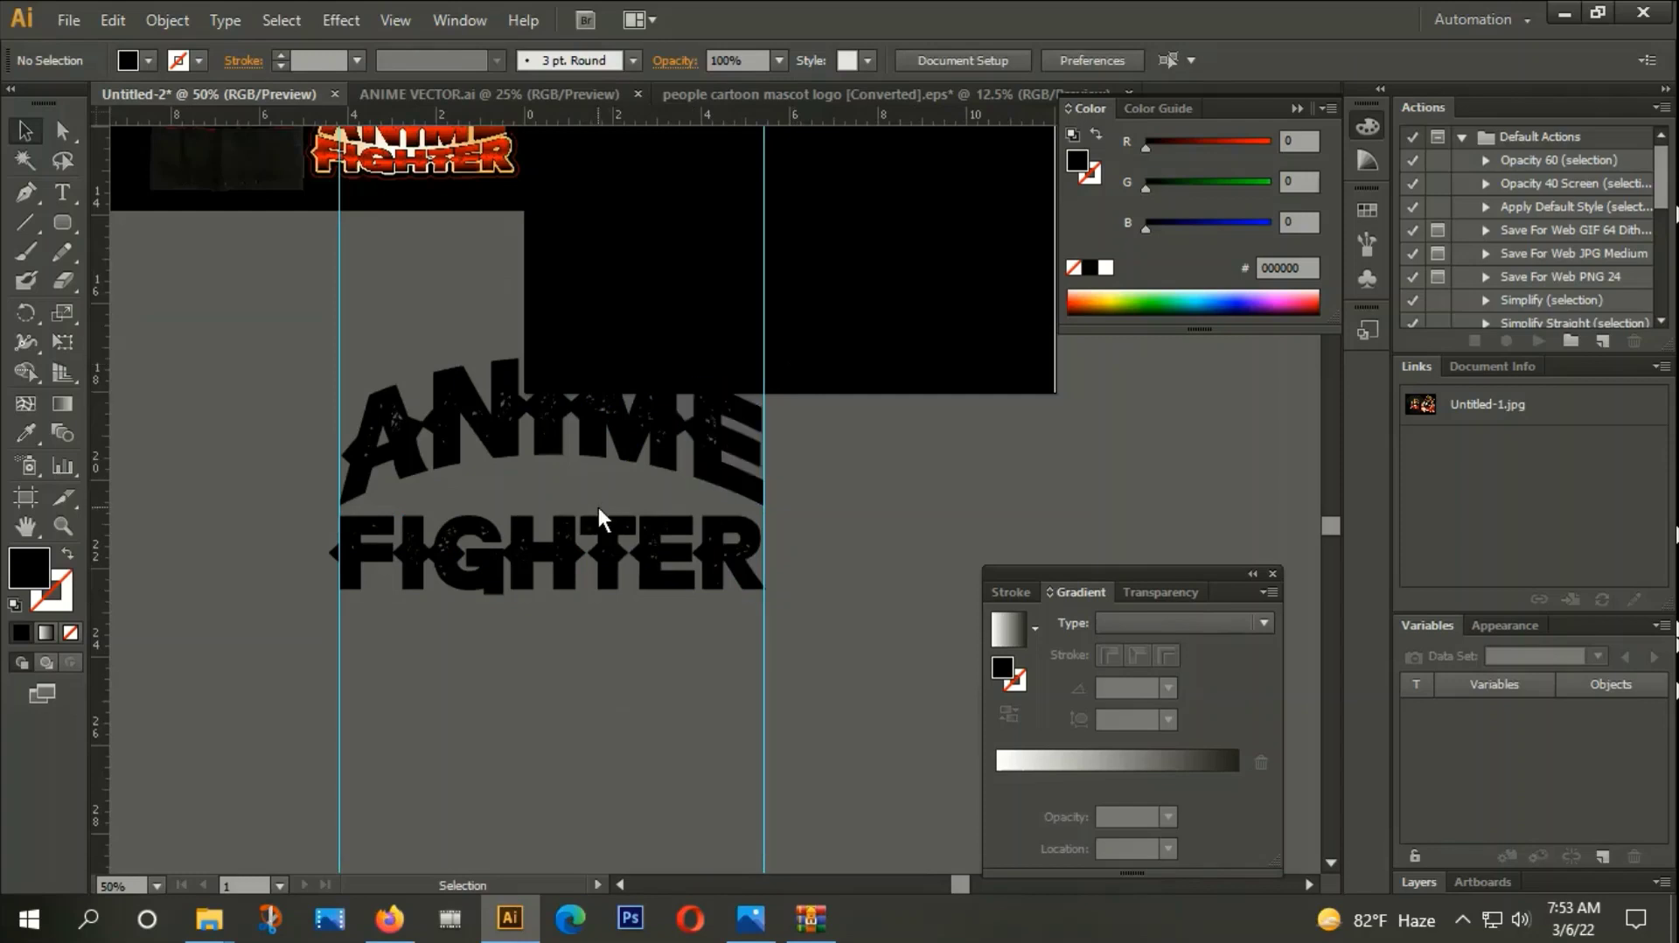
click(607, 555)
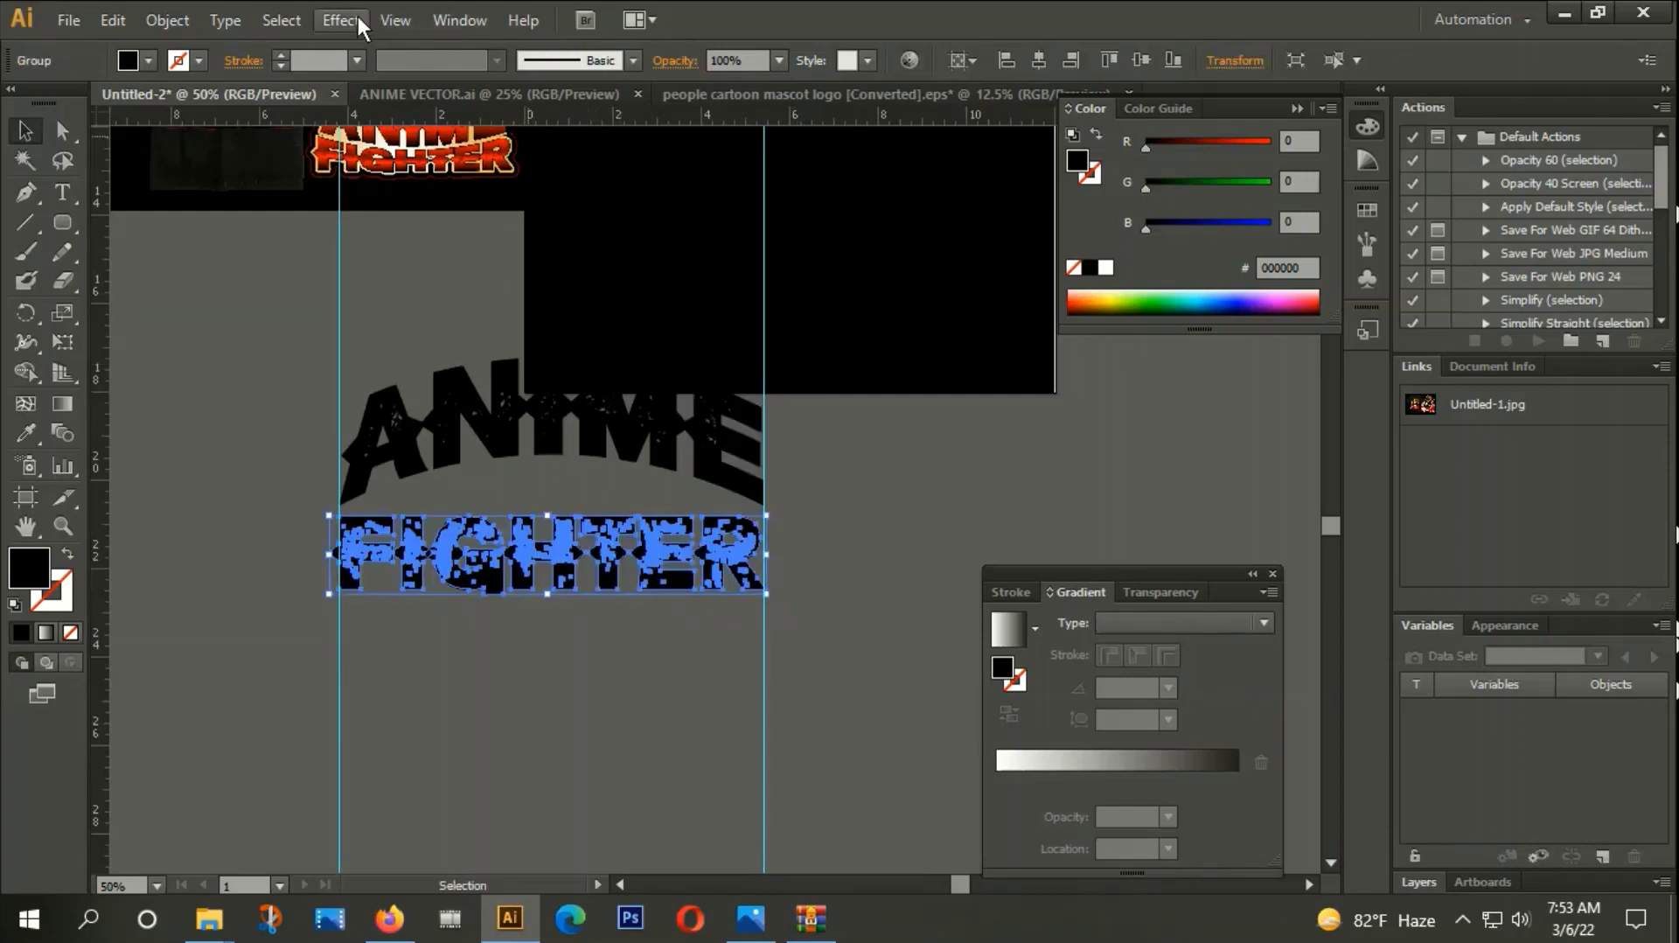
click(341, 20)
mouse_move(370, 338)
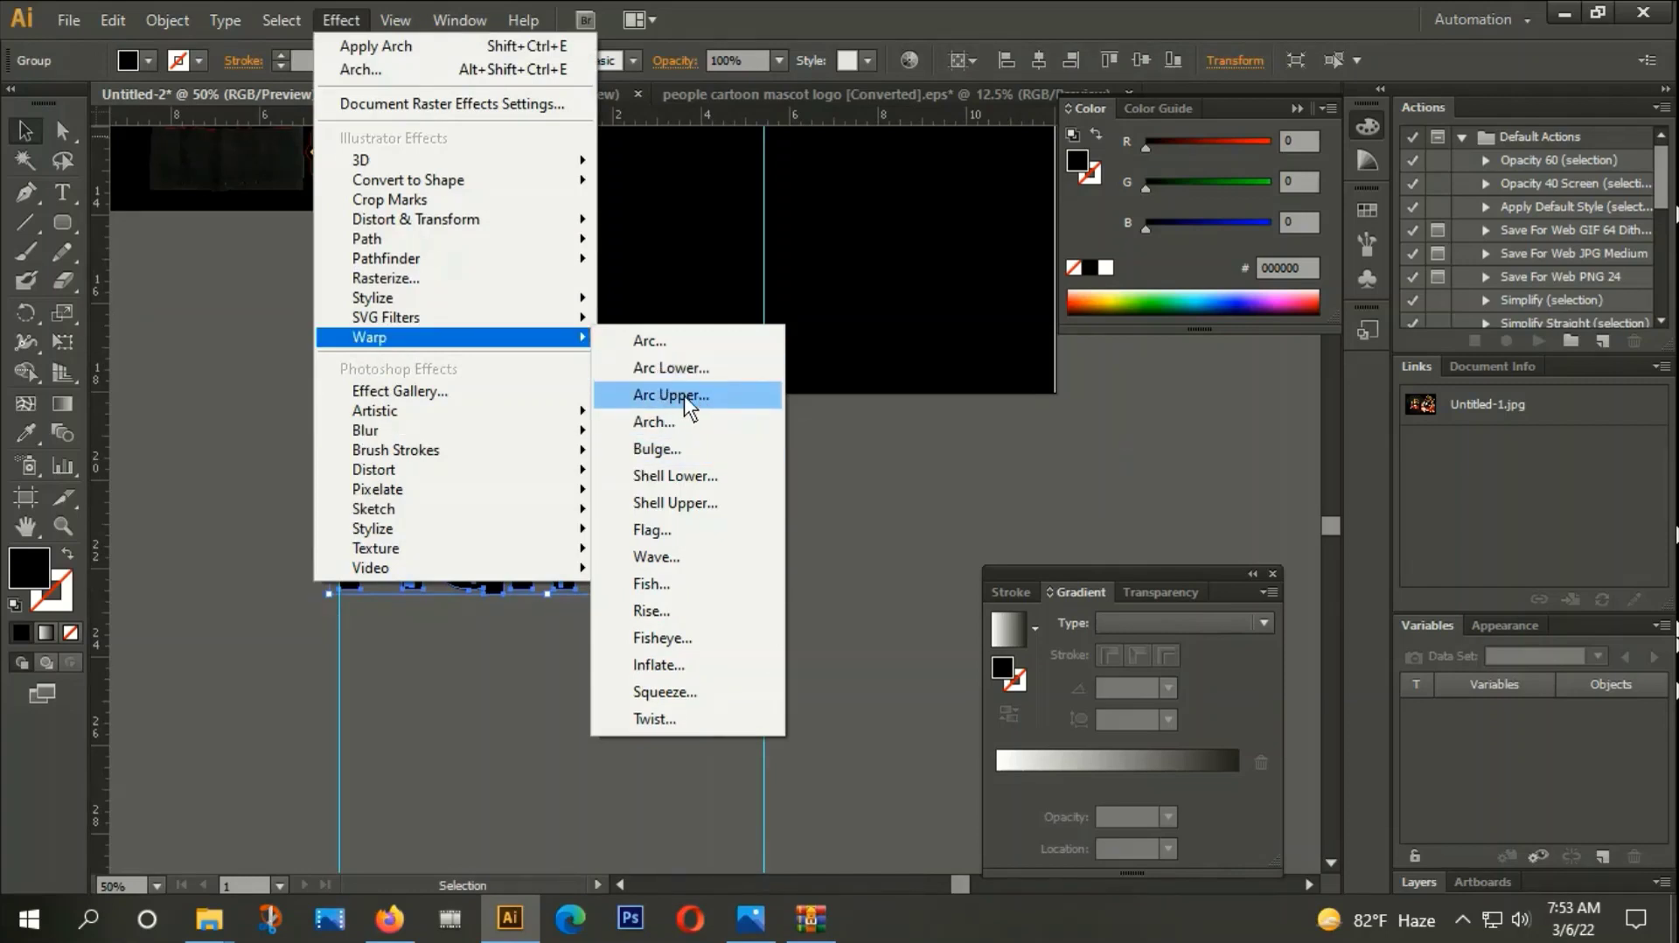
click(684, 396)
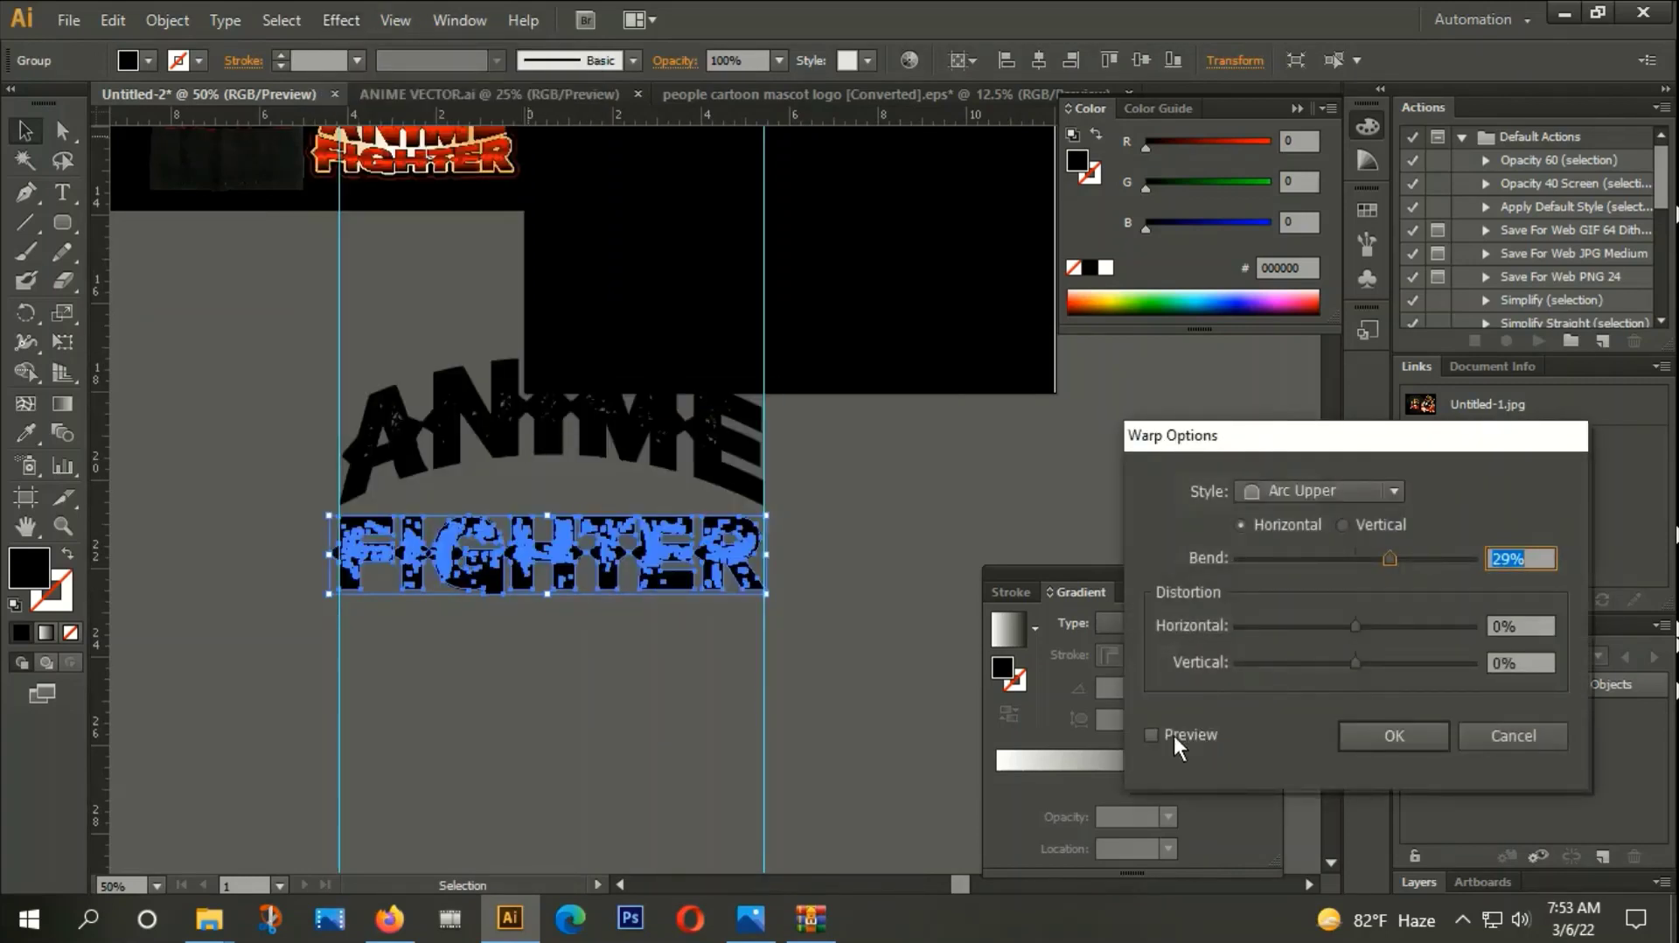
click(1151, 735)
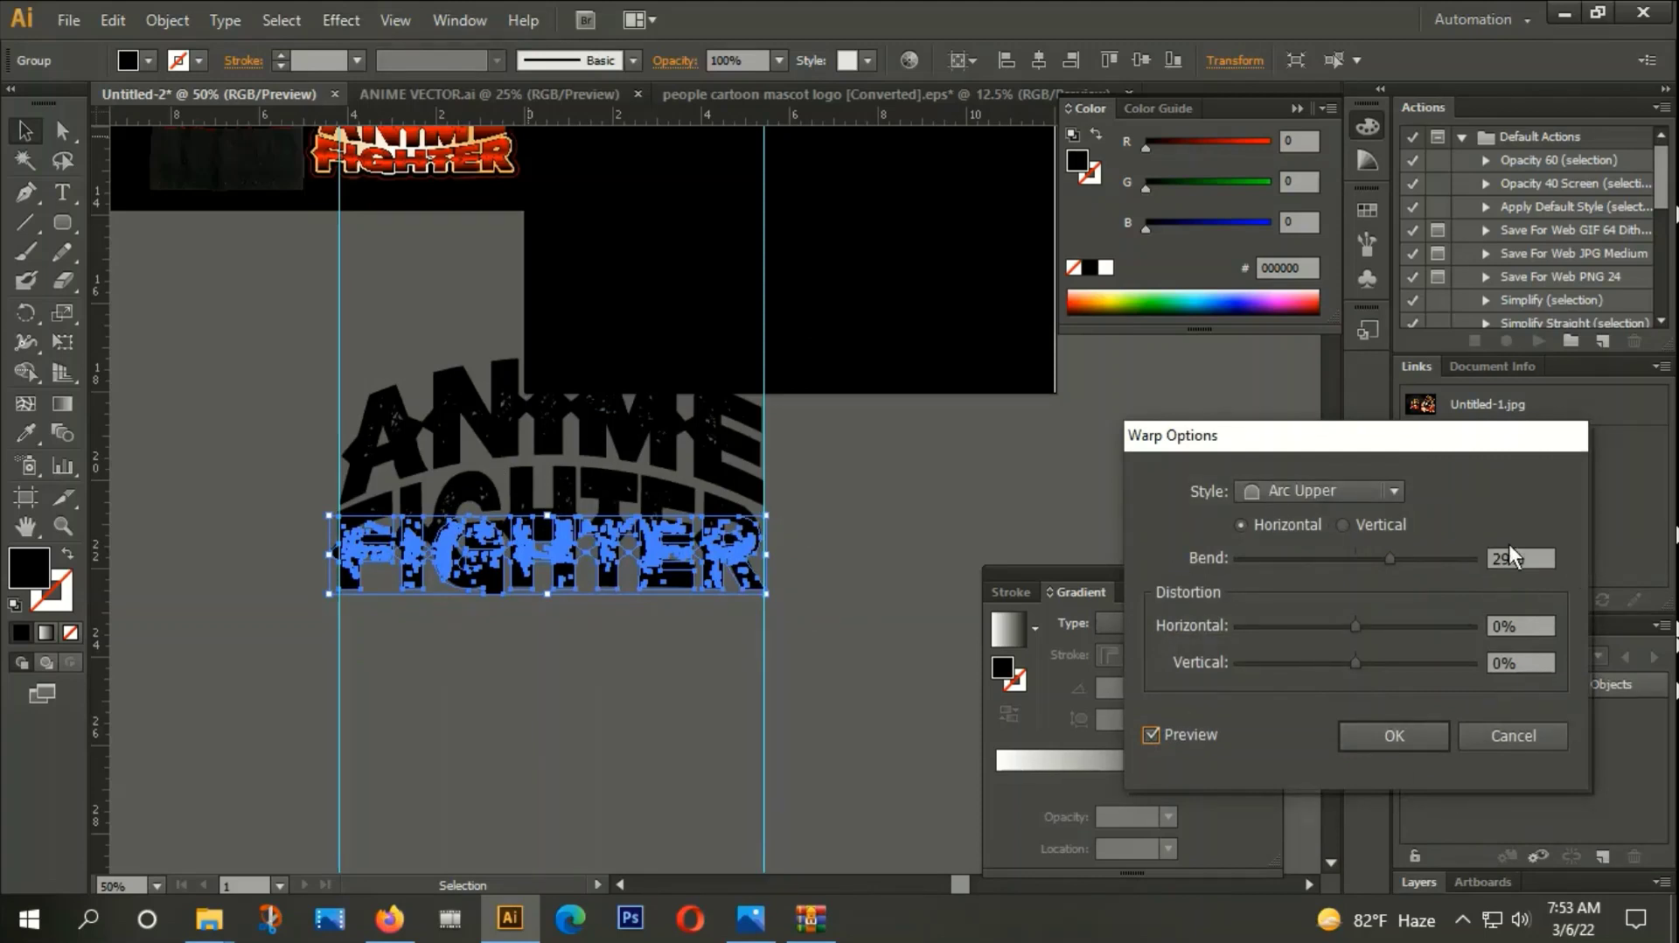
click(1396, 737)
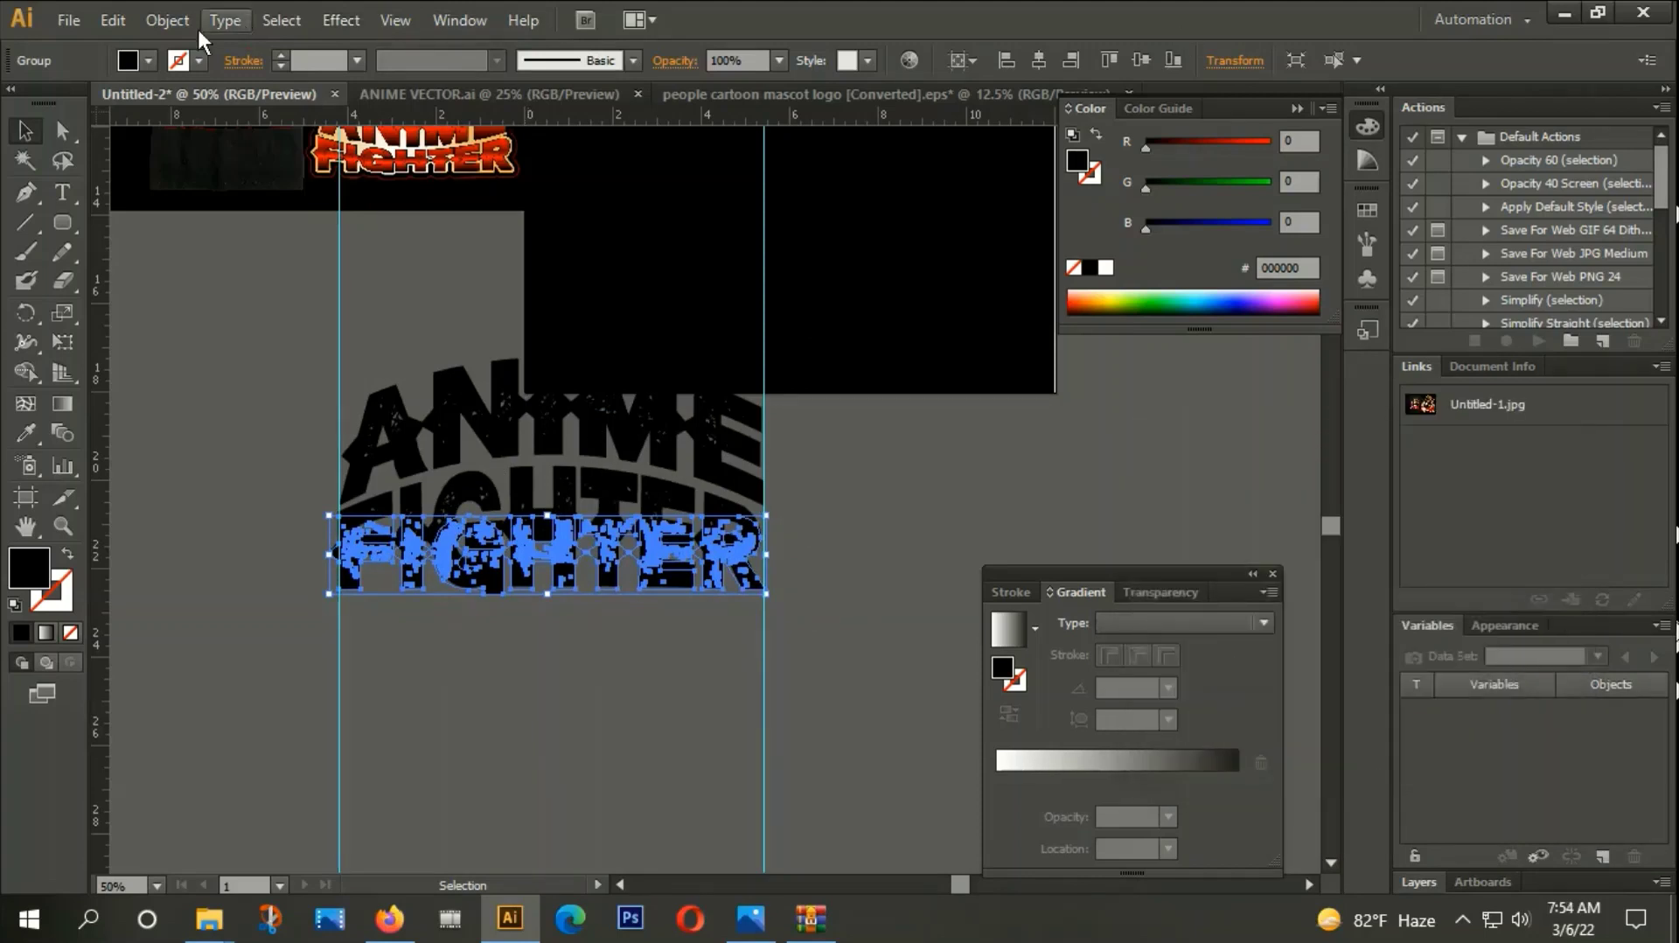
click(153, 27)
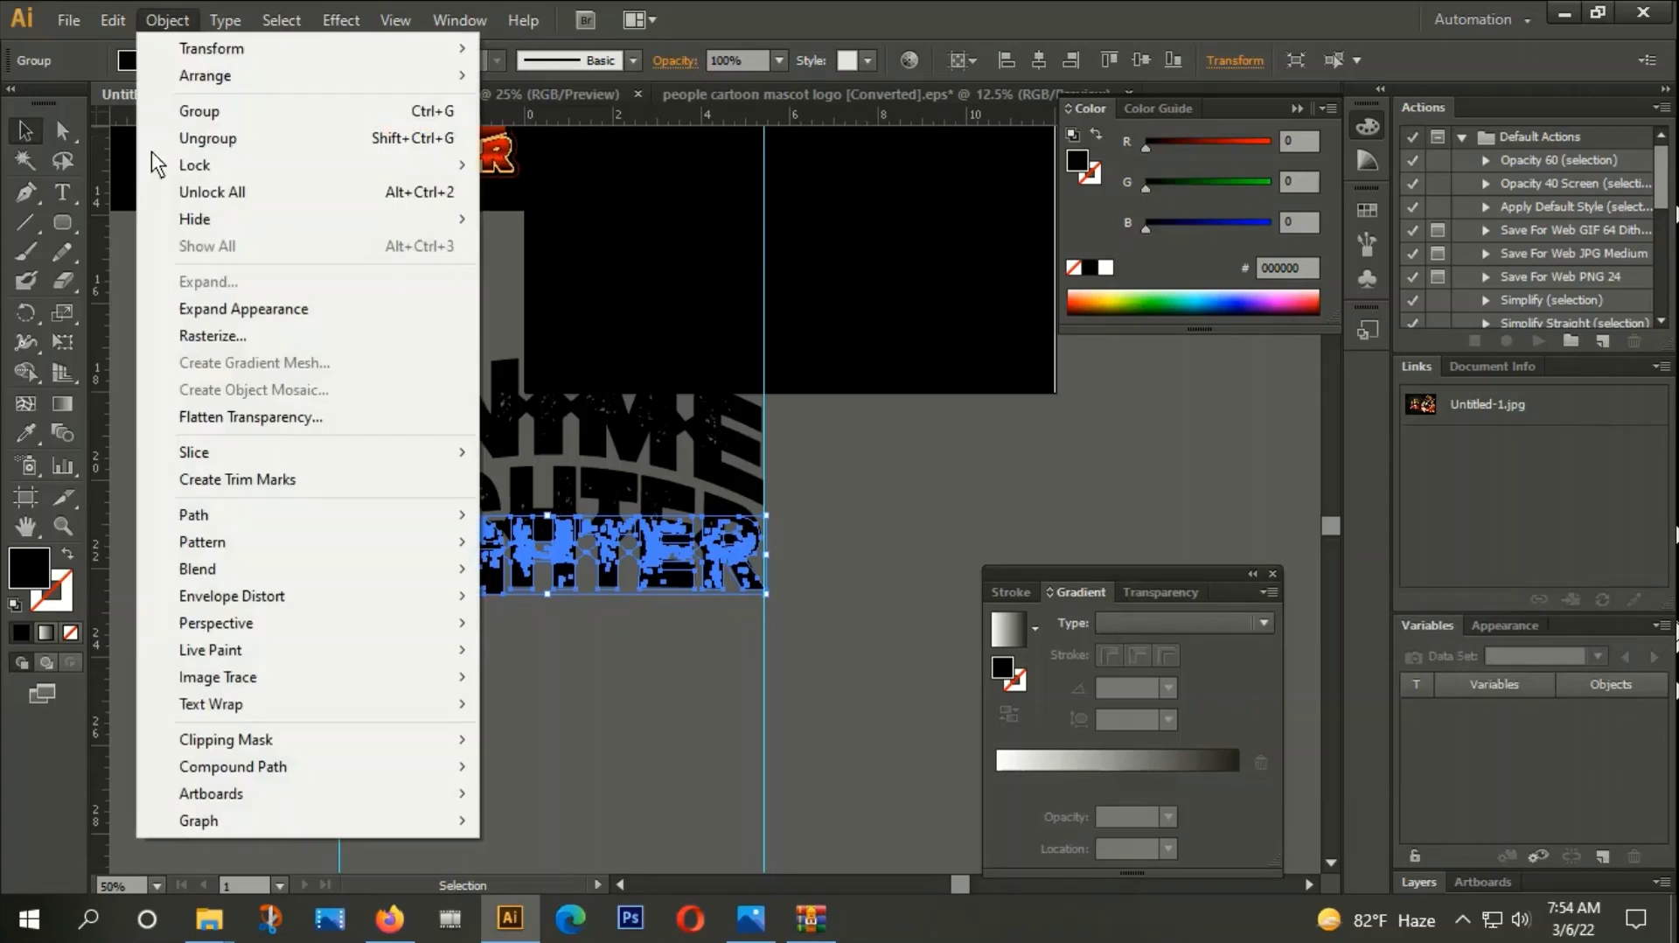
click(206, 312)
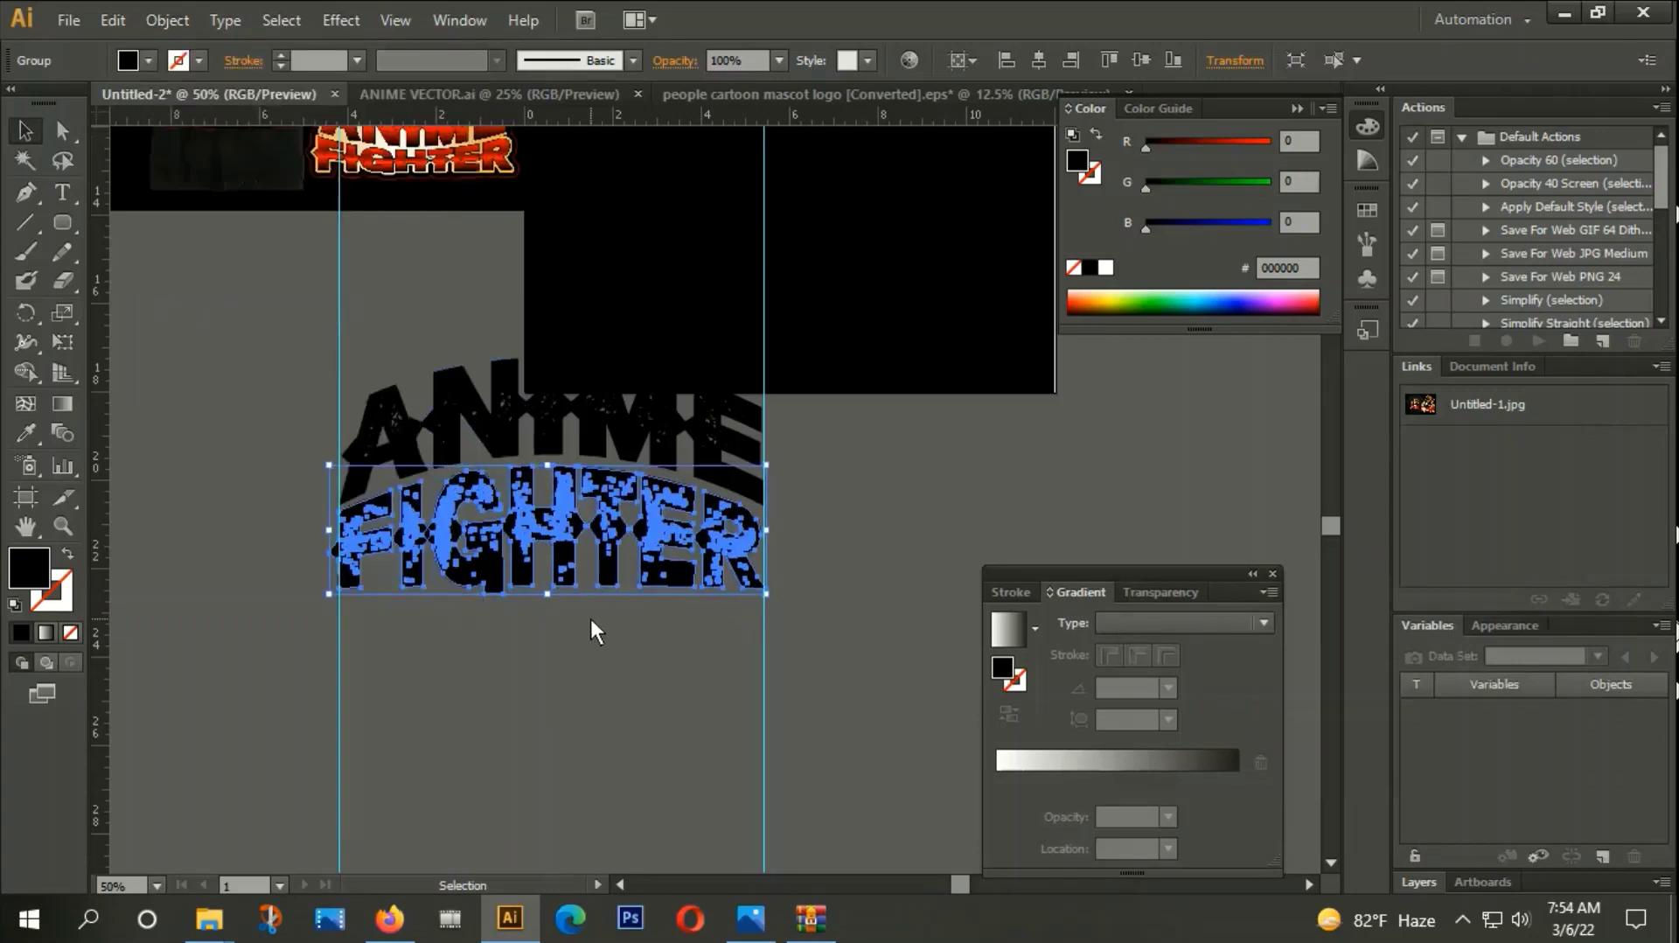
key(shift+Up)
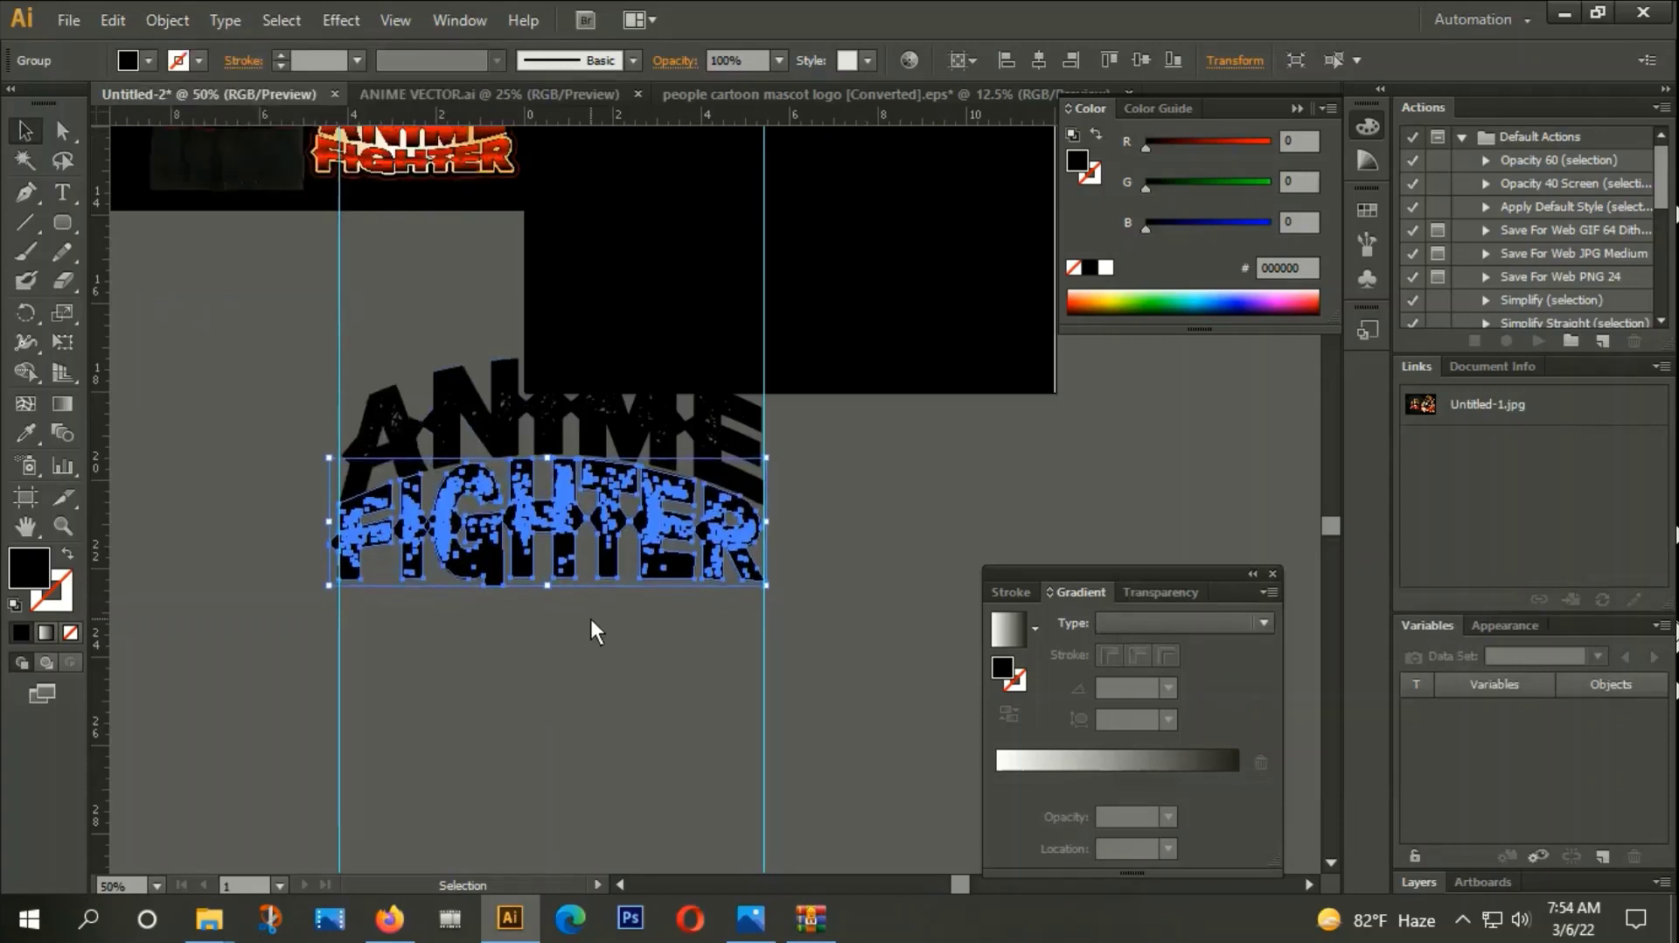
scroll(573, 472, up, 3)
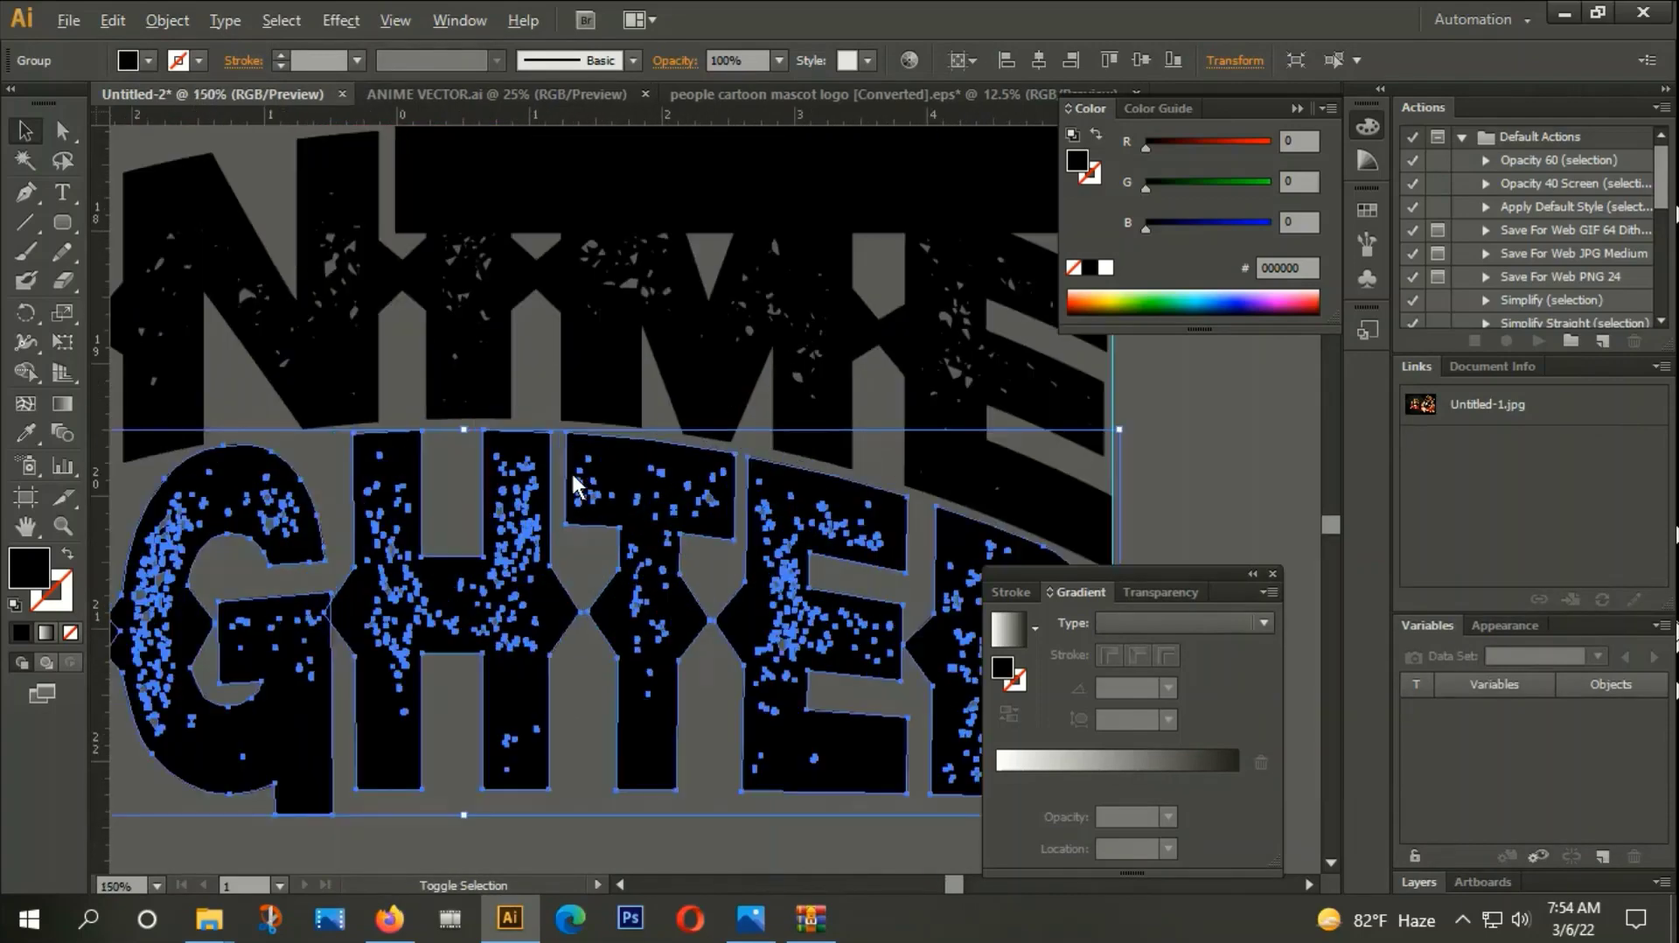
key(Right)
key(Right)
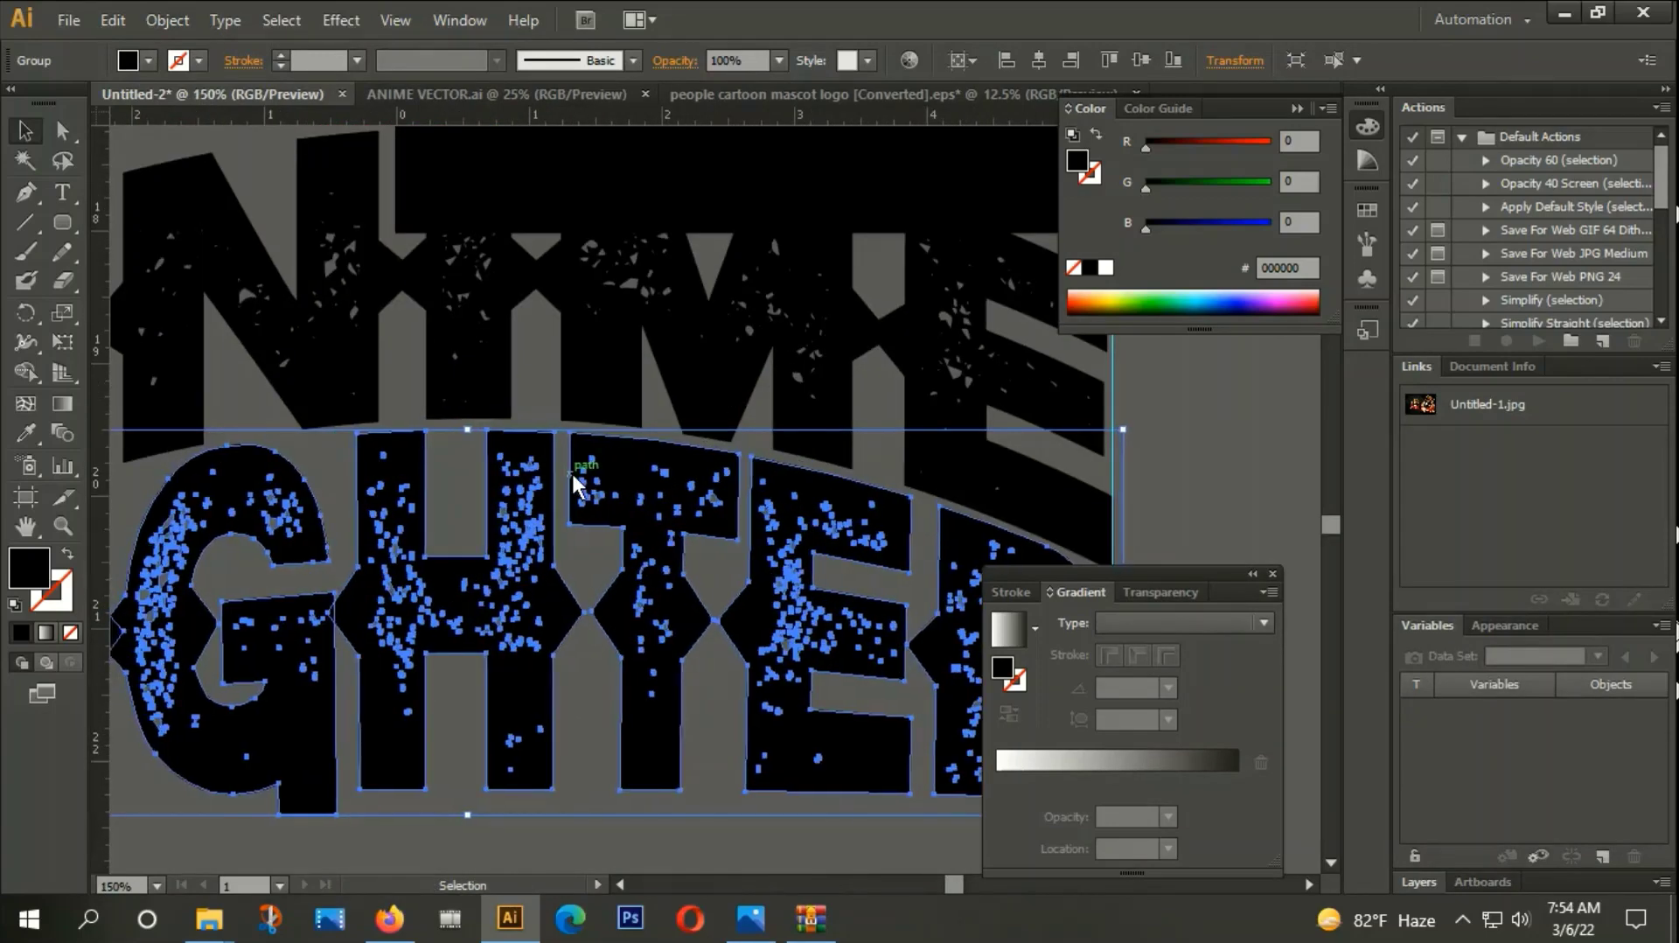
key(Right)
key(Right)
key(Up)
key(Up)
key(Left)
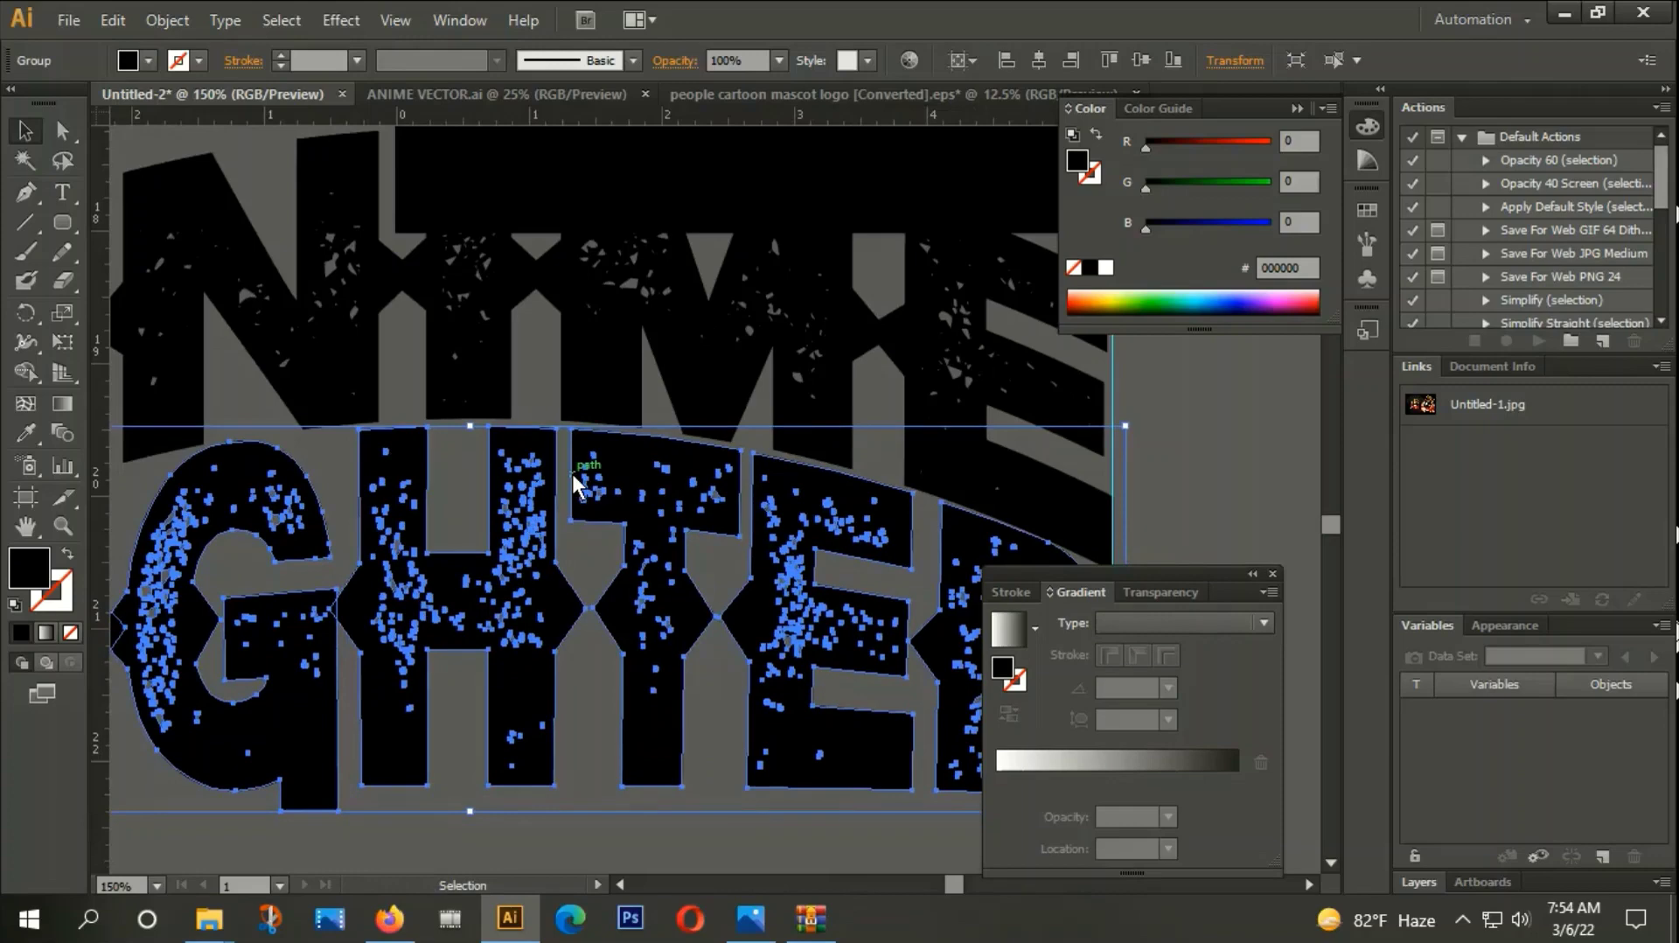
click(1185, 412)
scroll(1004, 448, down, 3)
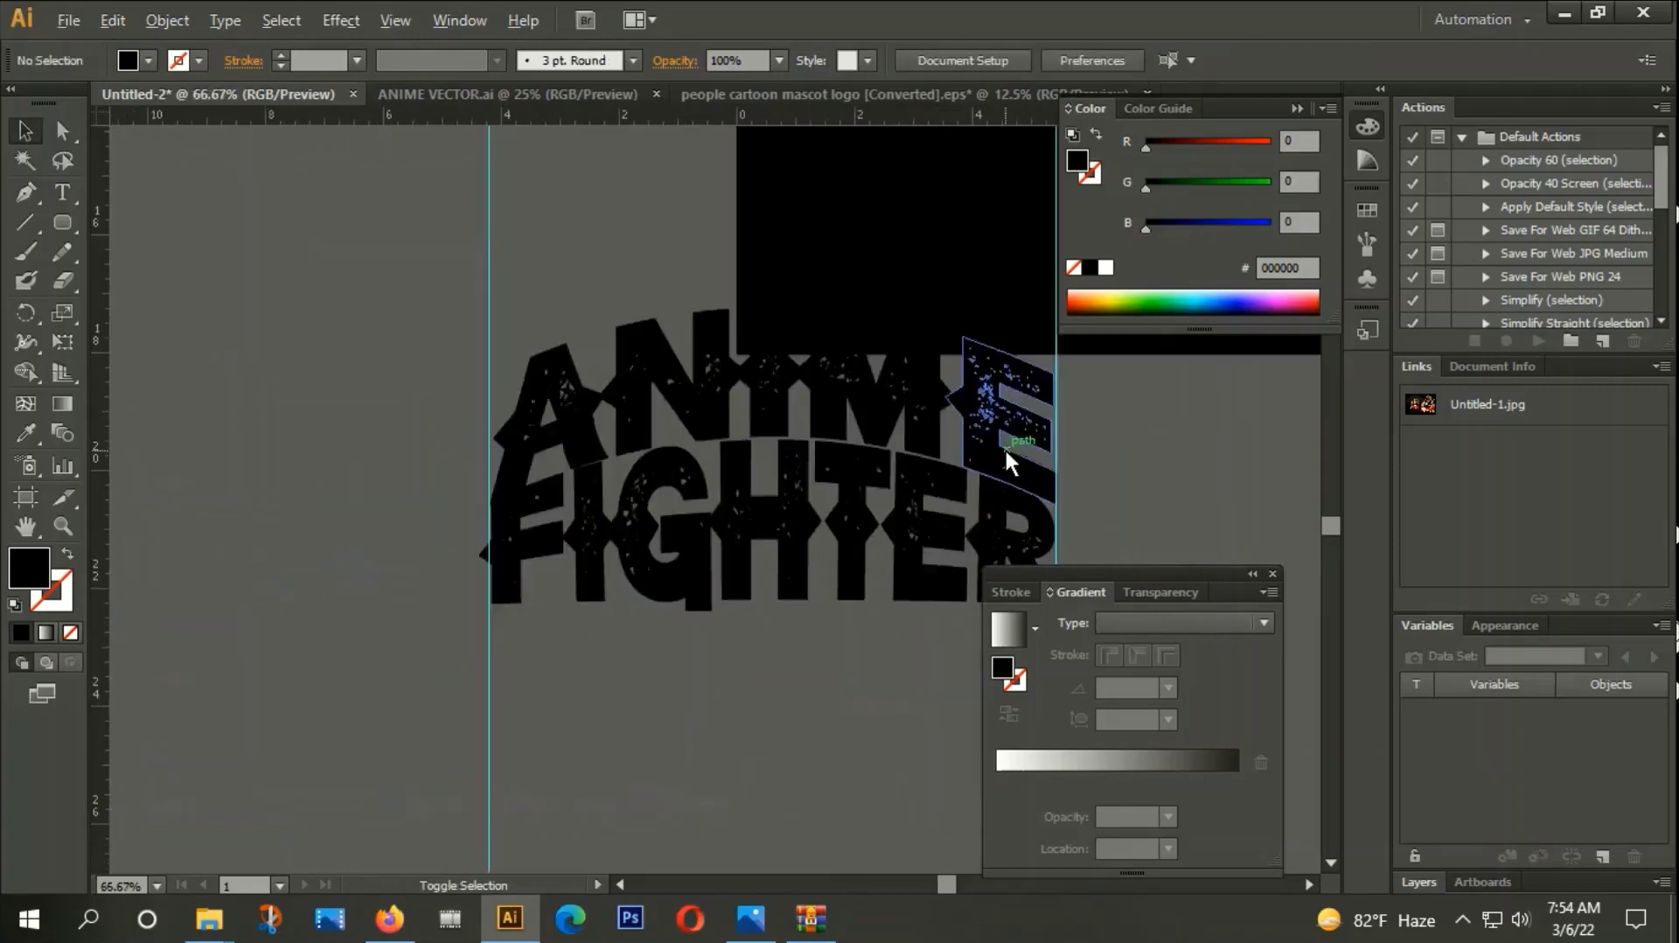
drag(930, 603, 863, 594)
drag(614, 658, 808, 429)
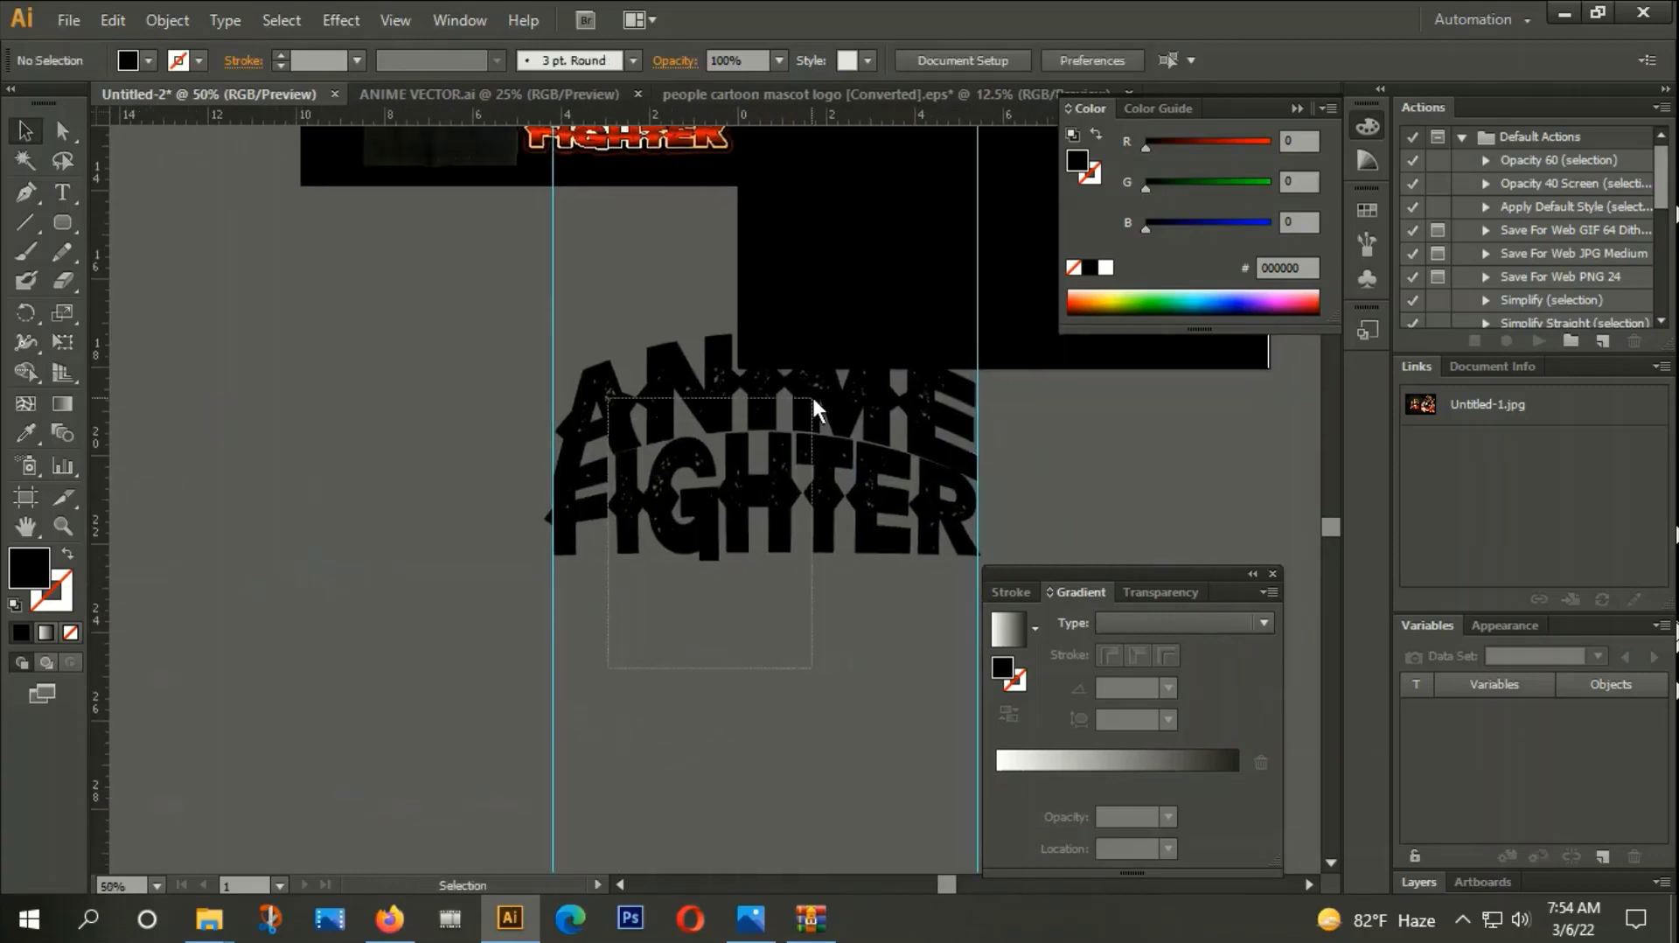
right_click(808, 449)
click(857, 524)
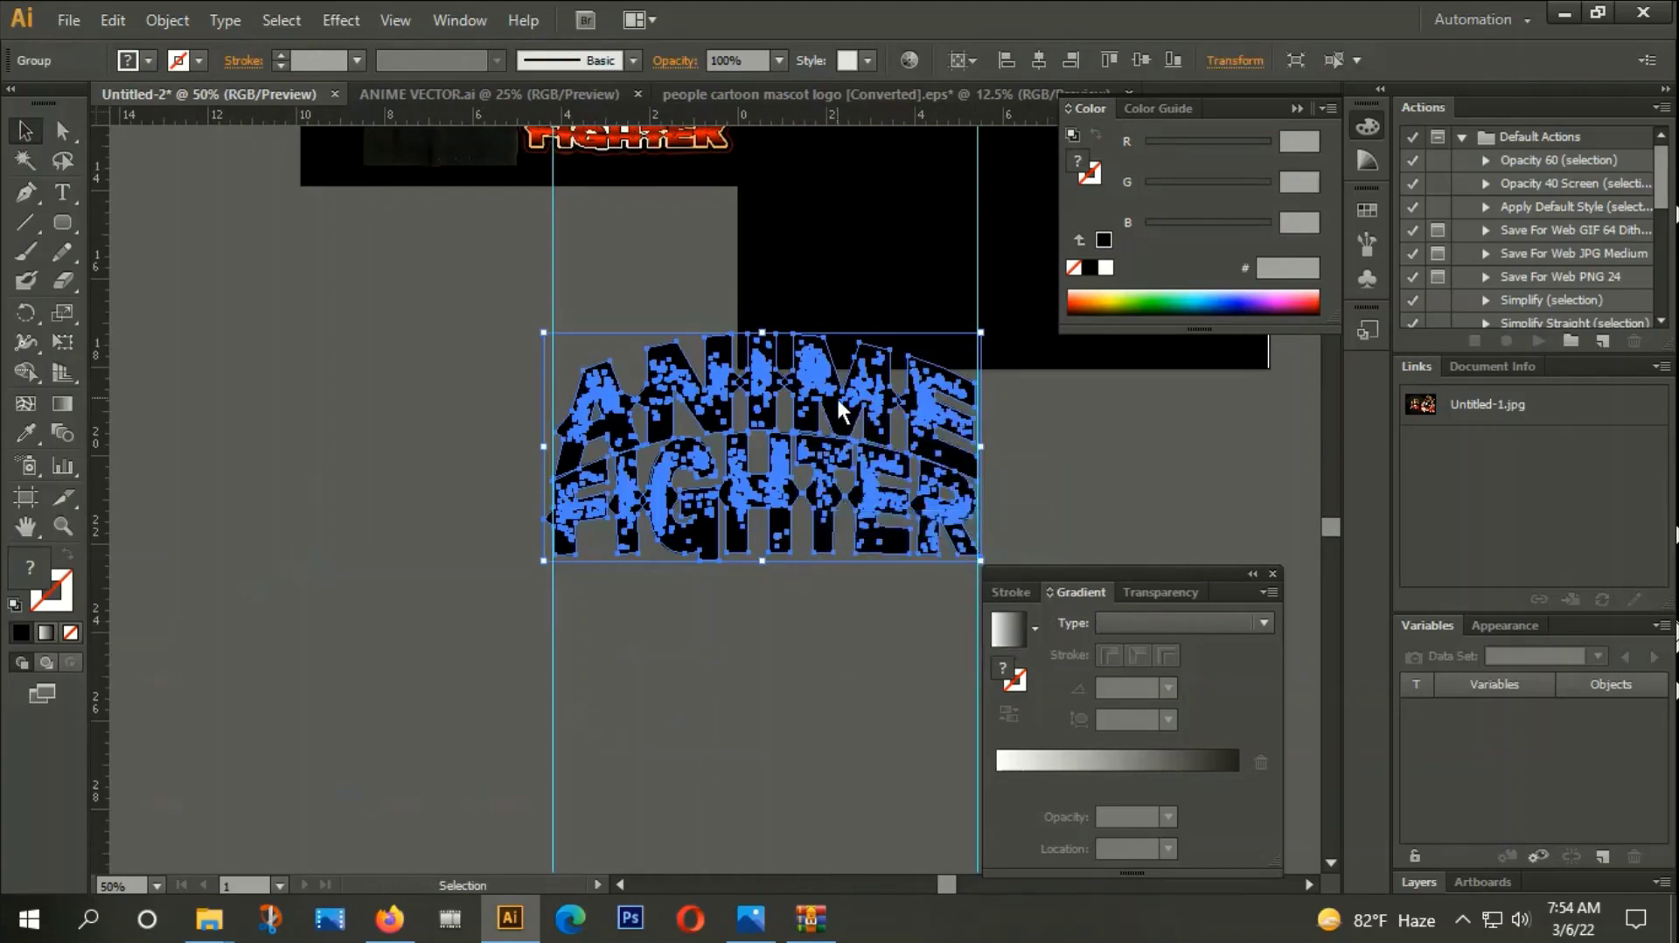
drag(836, 395, 831, 500)
scroll(873, 743, down, 1)
scroll(696, 679, right, 2)
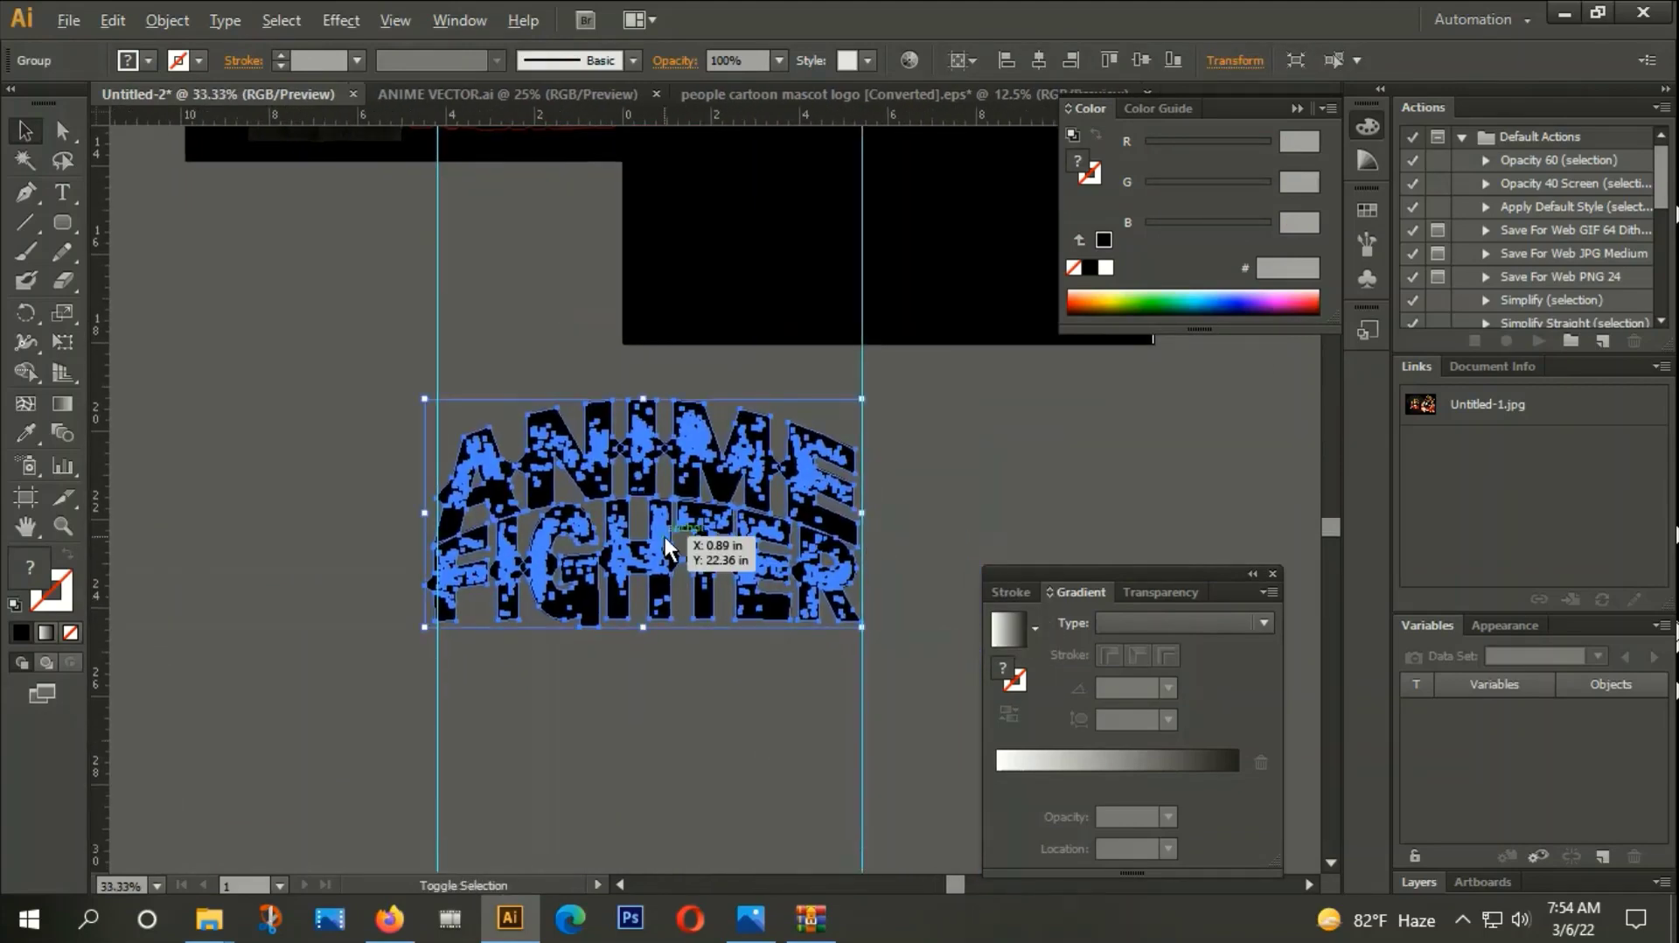
scroll(664, 537, down, 1)
scroll(516, 228, up, 2)
scroll(516, 232, up, 2)
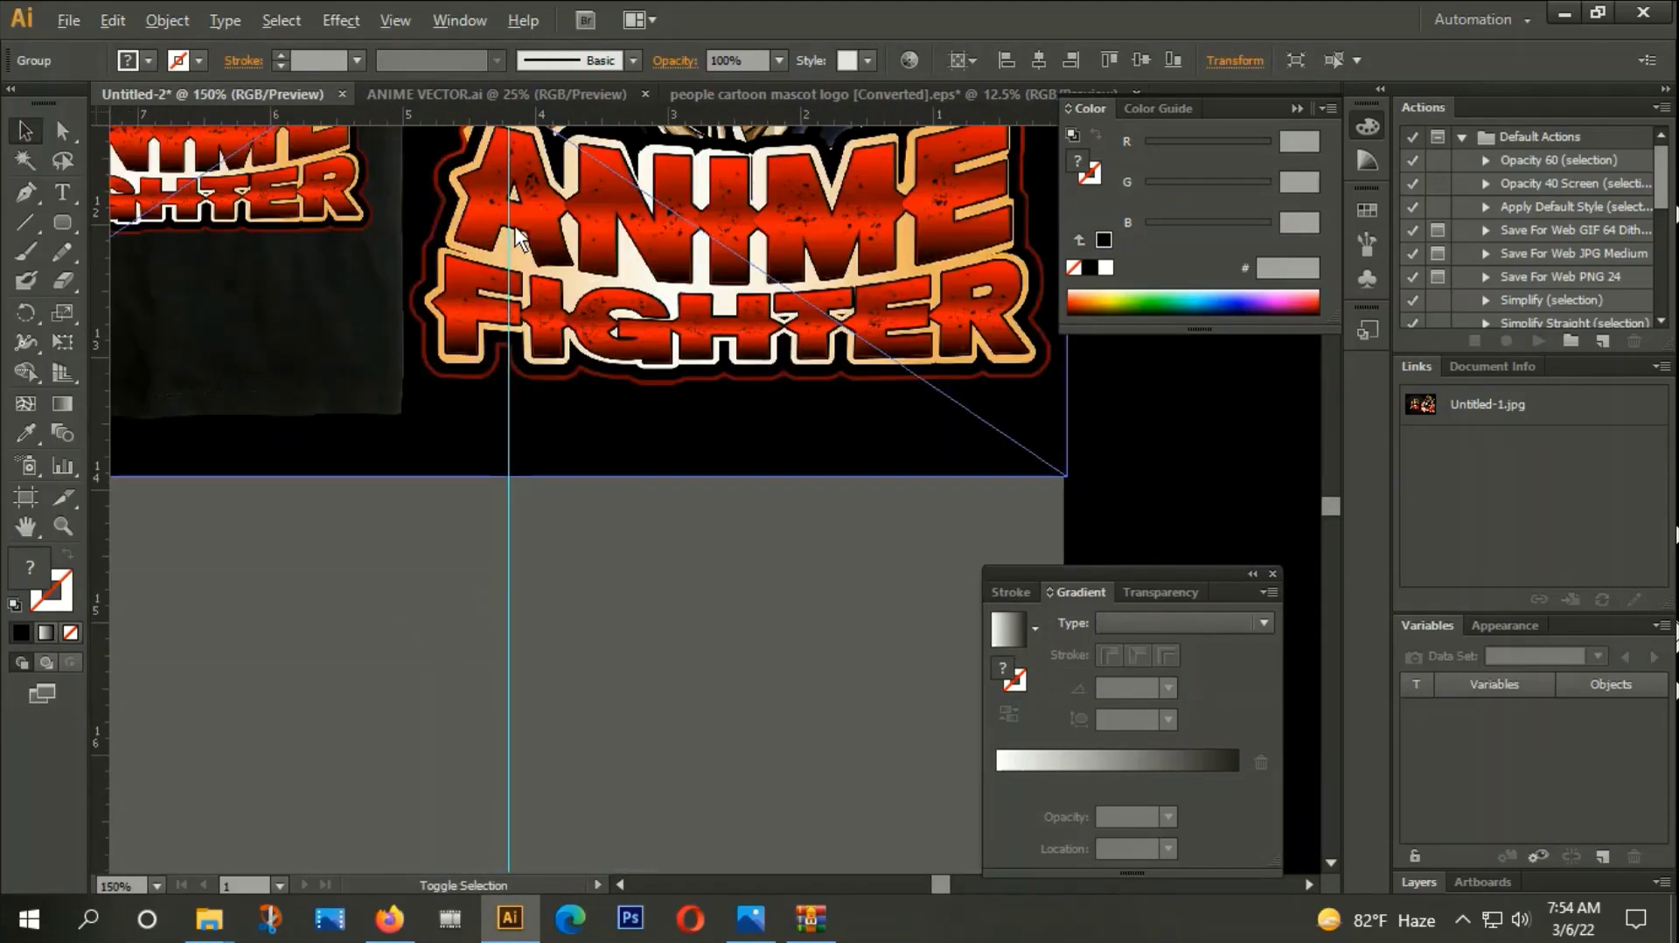
scroll(518, 236, down, 3)
drag(689, 626, 435, 447)
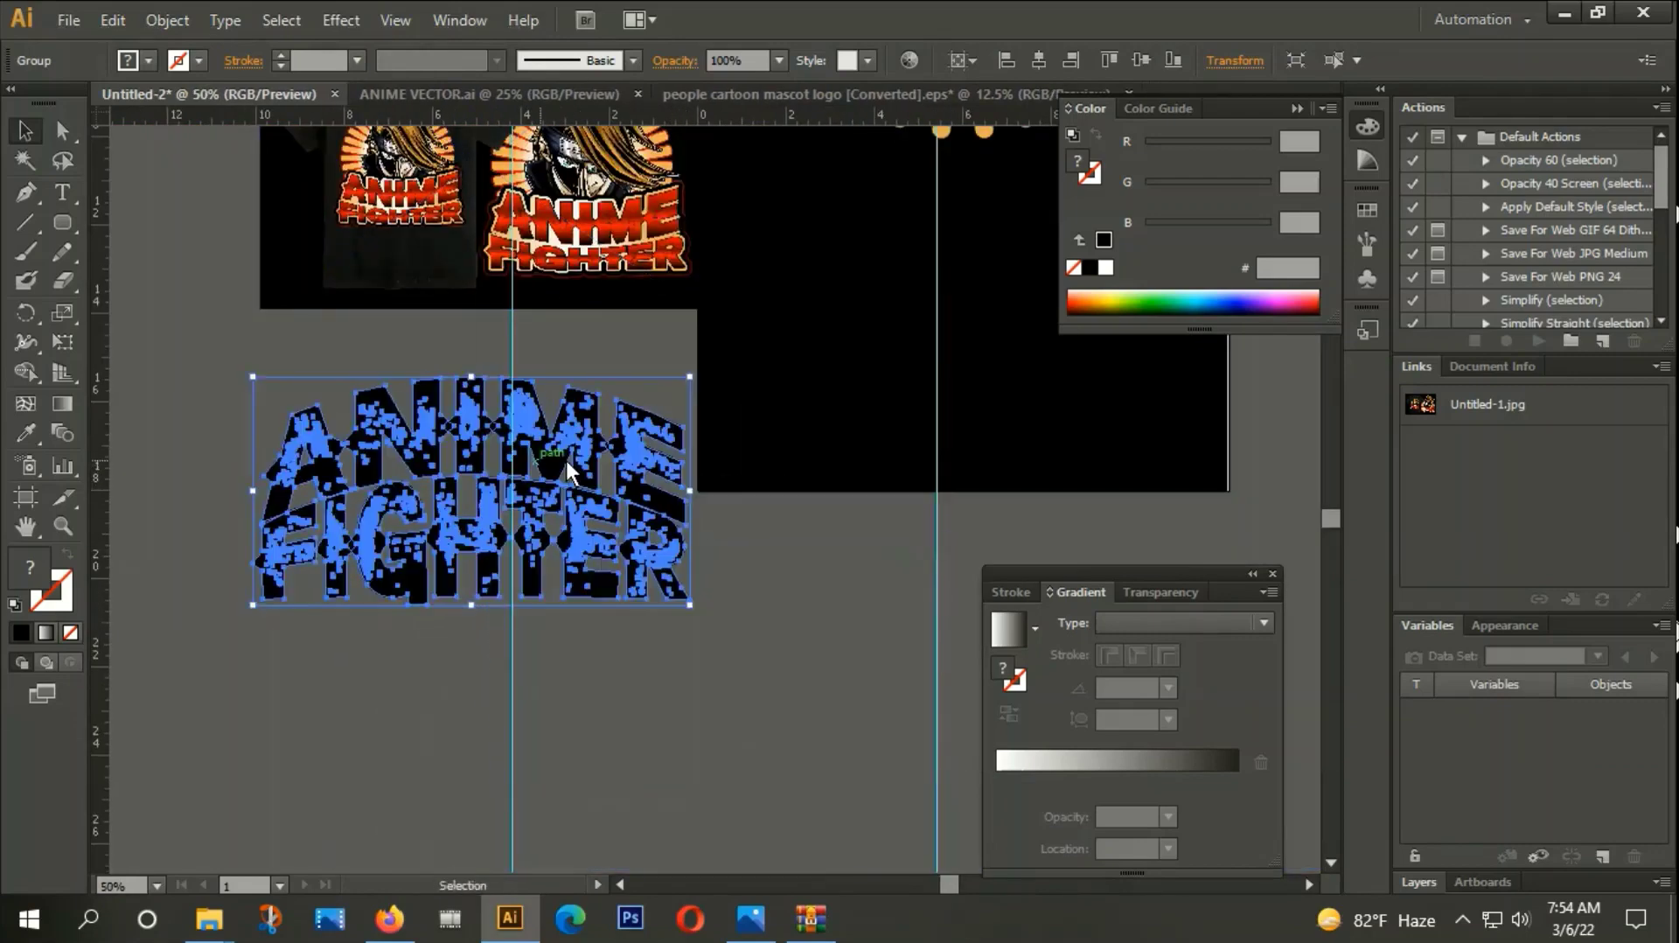
scroll(885, 390, left, 2)
scroll(768, 307, up, 1)
scroll(665, 168, up, 3)
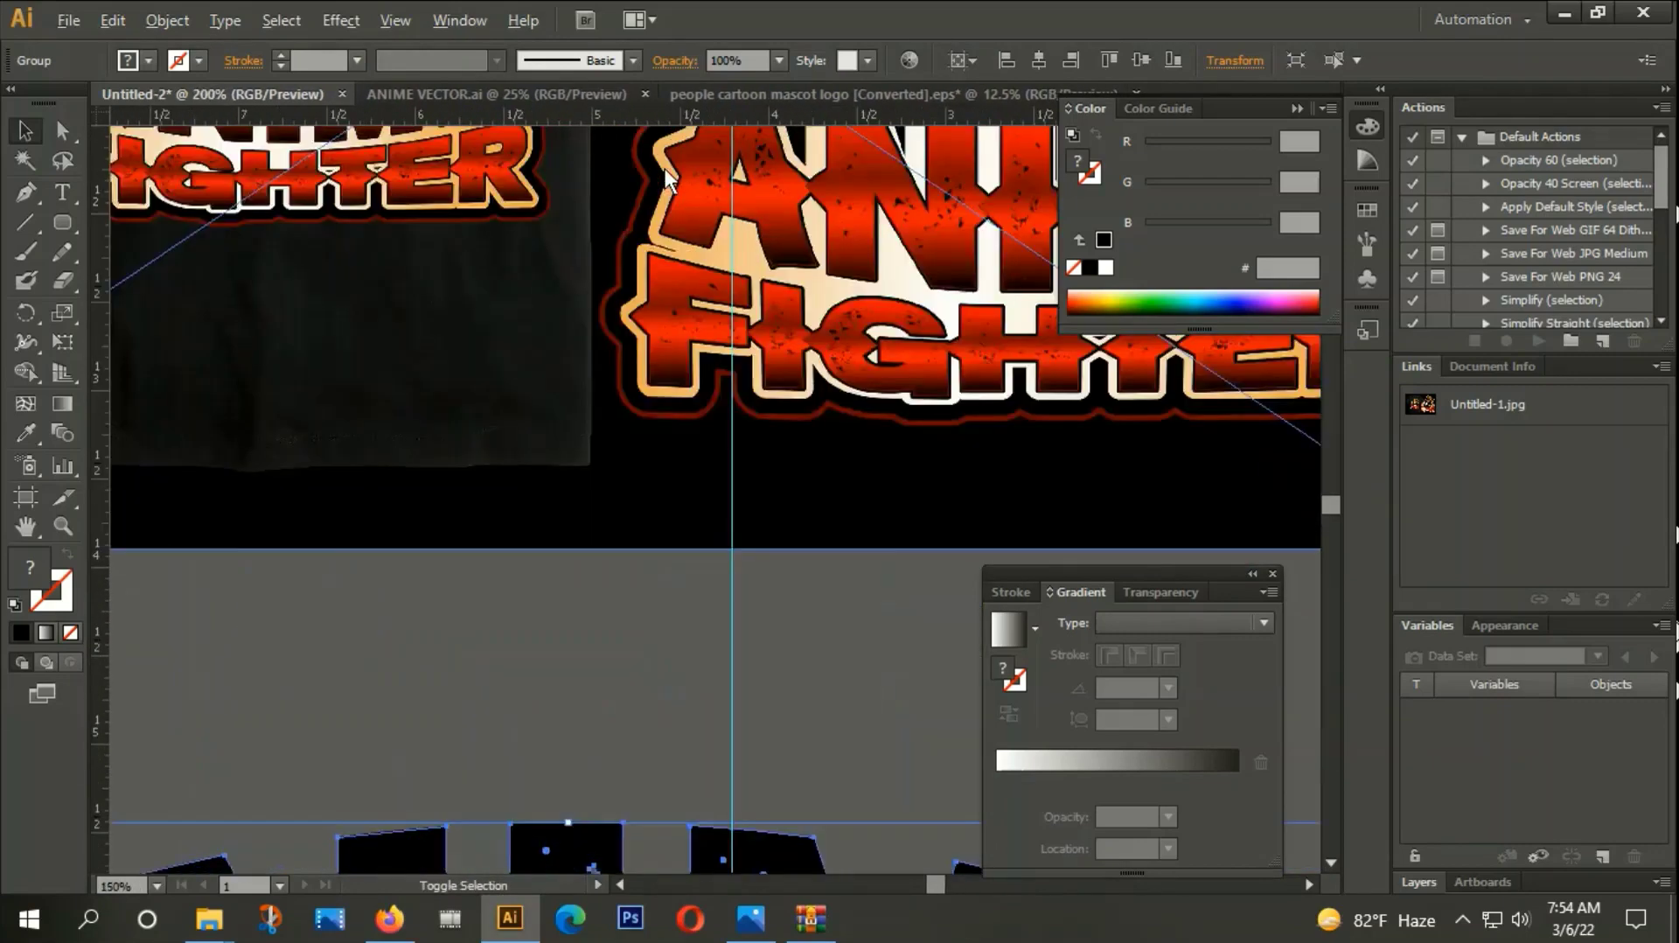
scroll(664, 168, up, 1)
scroll(711, 207, down, 2)
scroll(753, 606, down, 2)
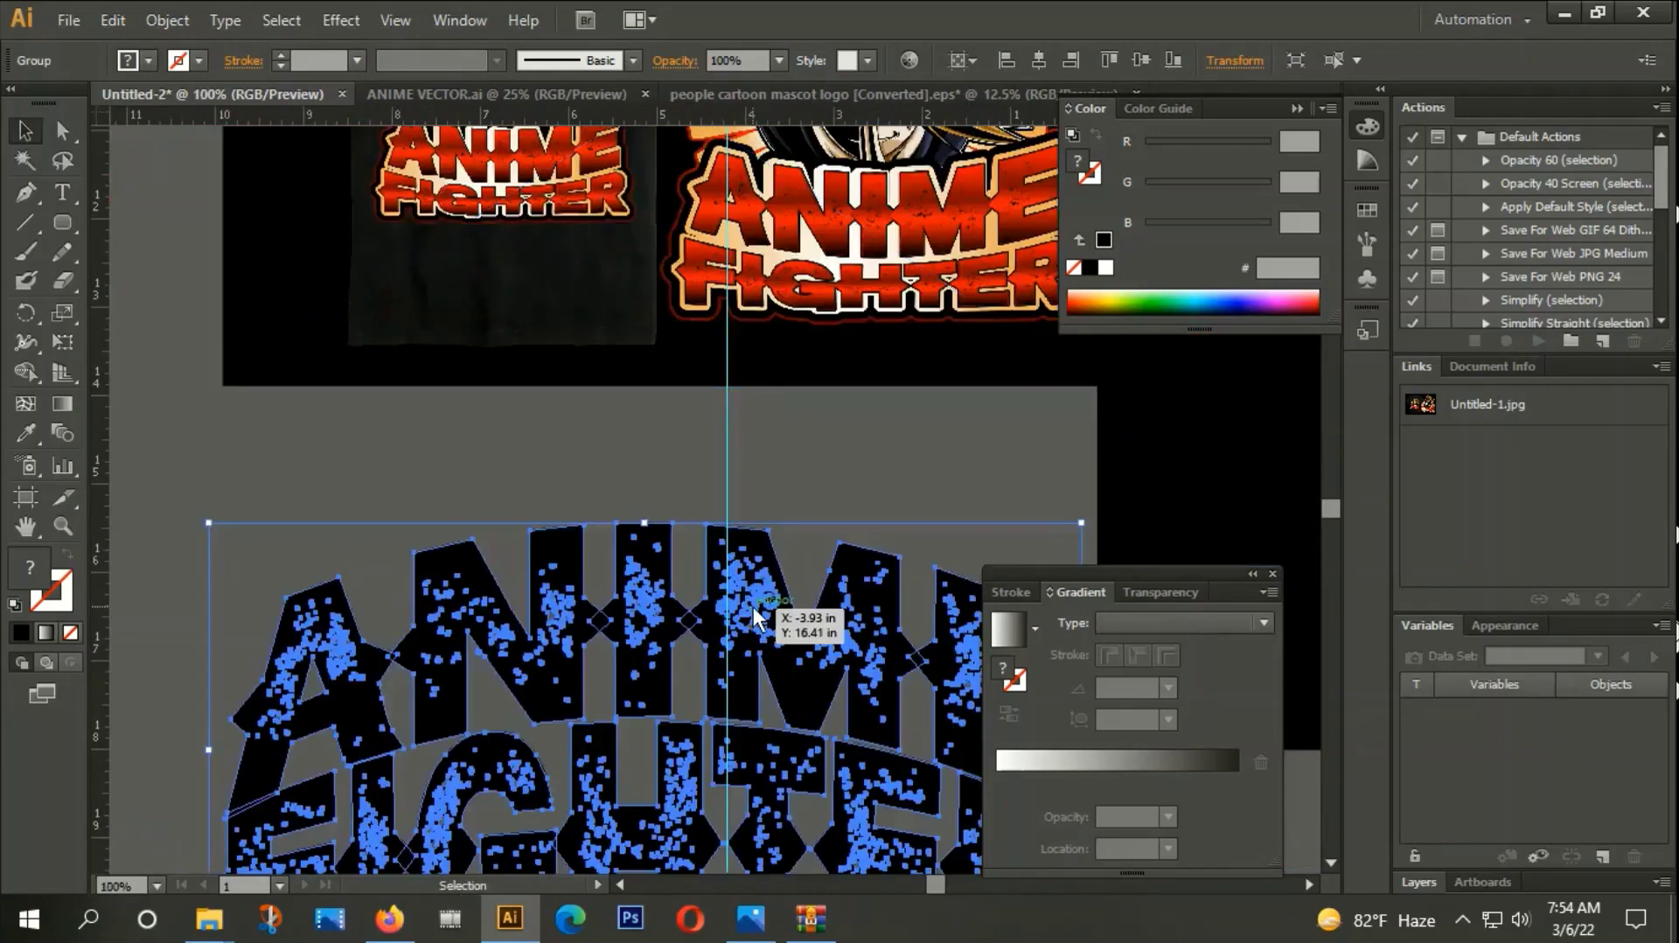
scroll(738, 587, down, 2)
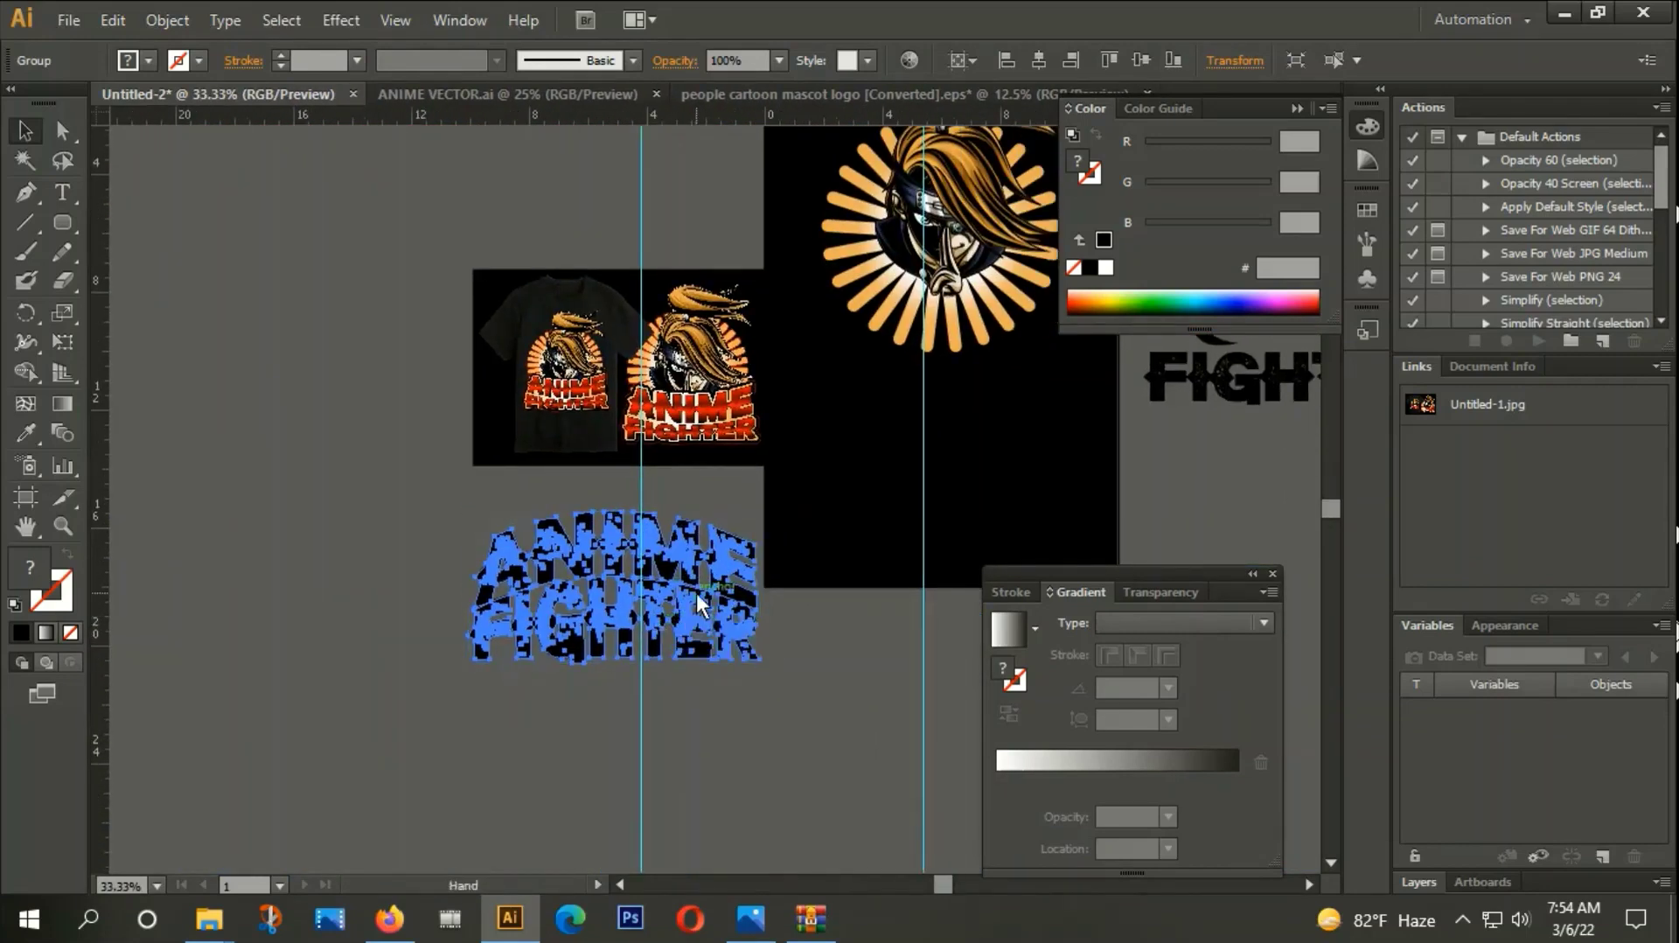
Move the three colour swatch pills beside the lettering.
mouse_move(696, 593)
mouse_down()
mouse_move(482, 685)
mouse_move(401, 679)
mouse_up()
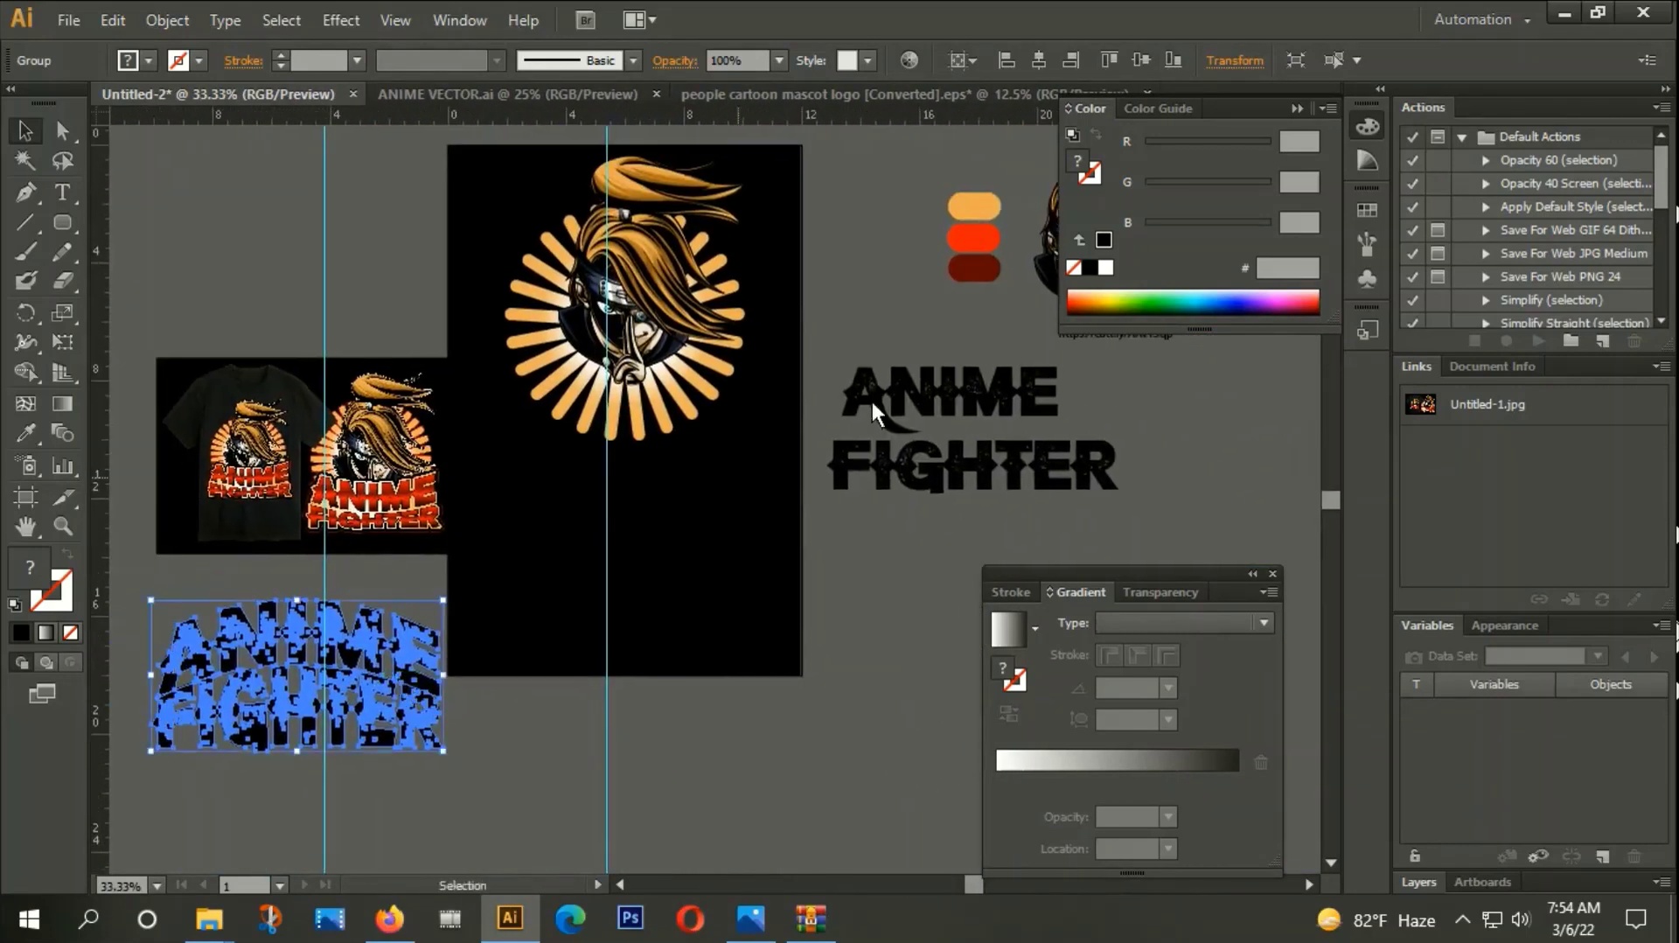
drag(931, 175, 979, 306)
click(969, 238)
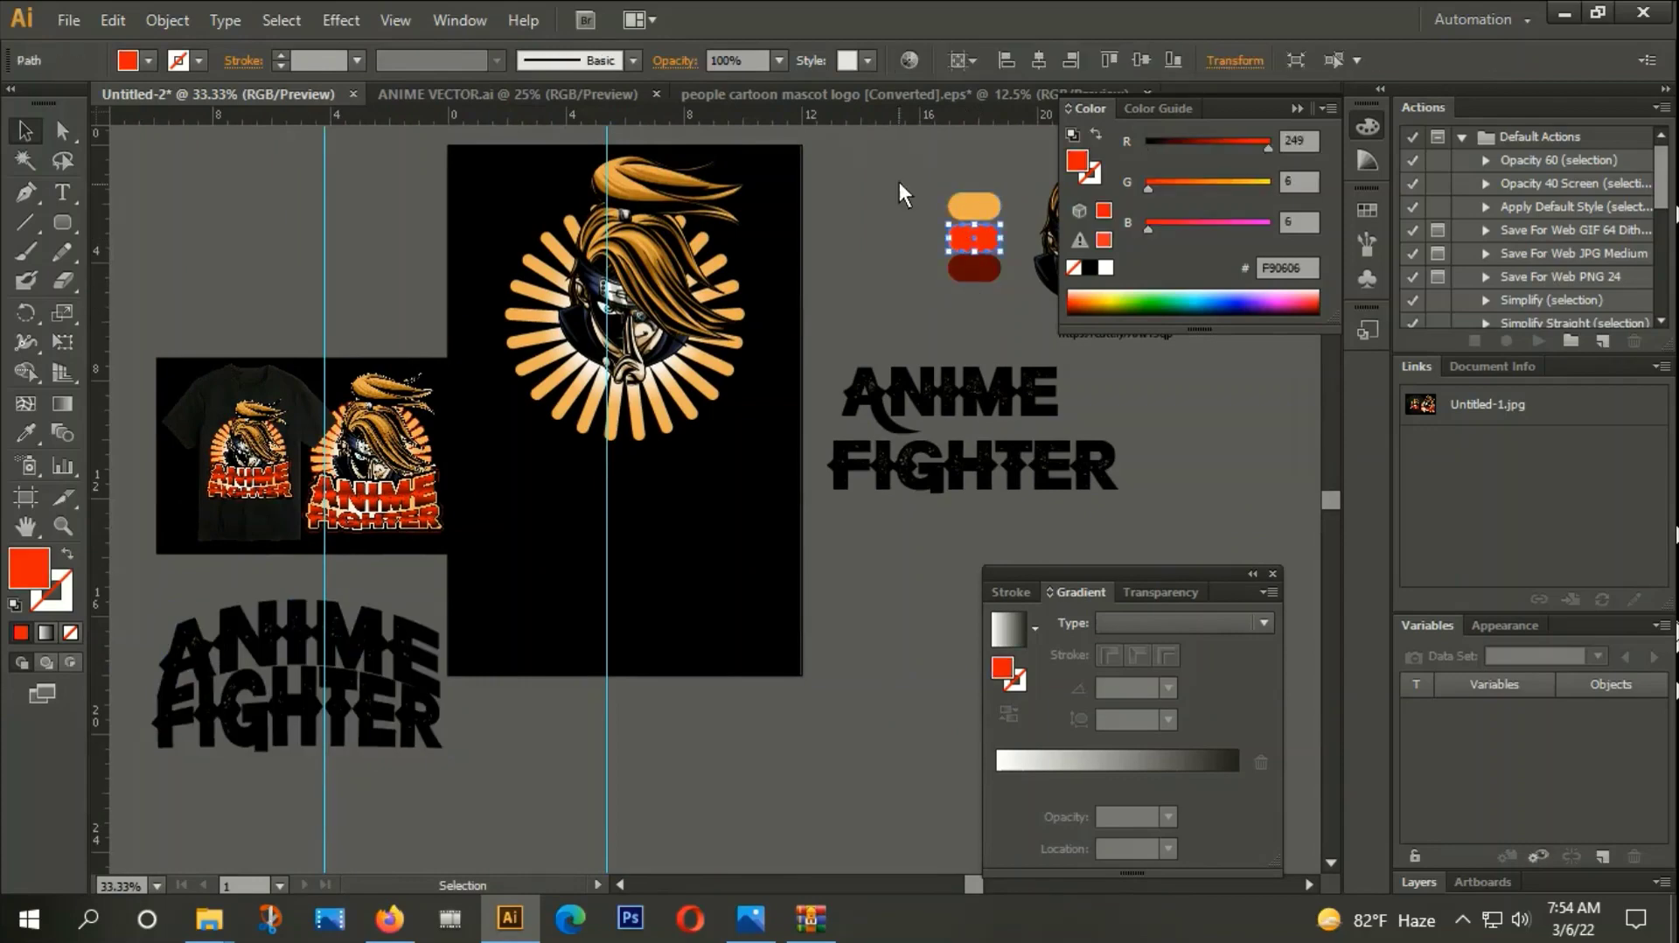
mouse_move(899, 181)
mouse_down()
mouse_move(967, 277)
mouse_move(500, 752)
mouse_up()
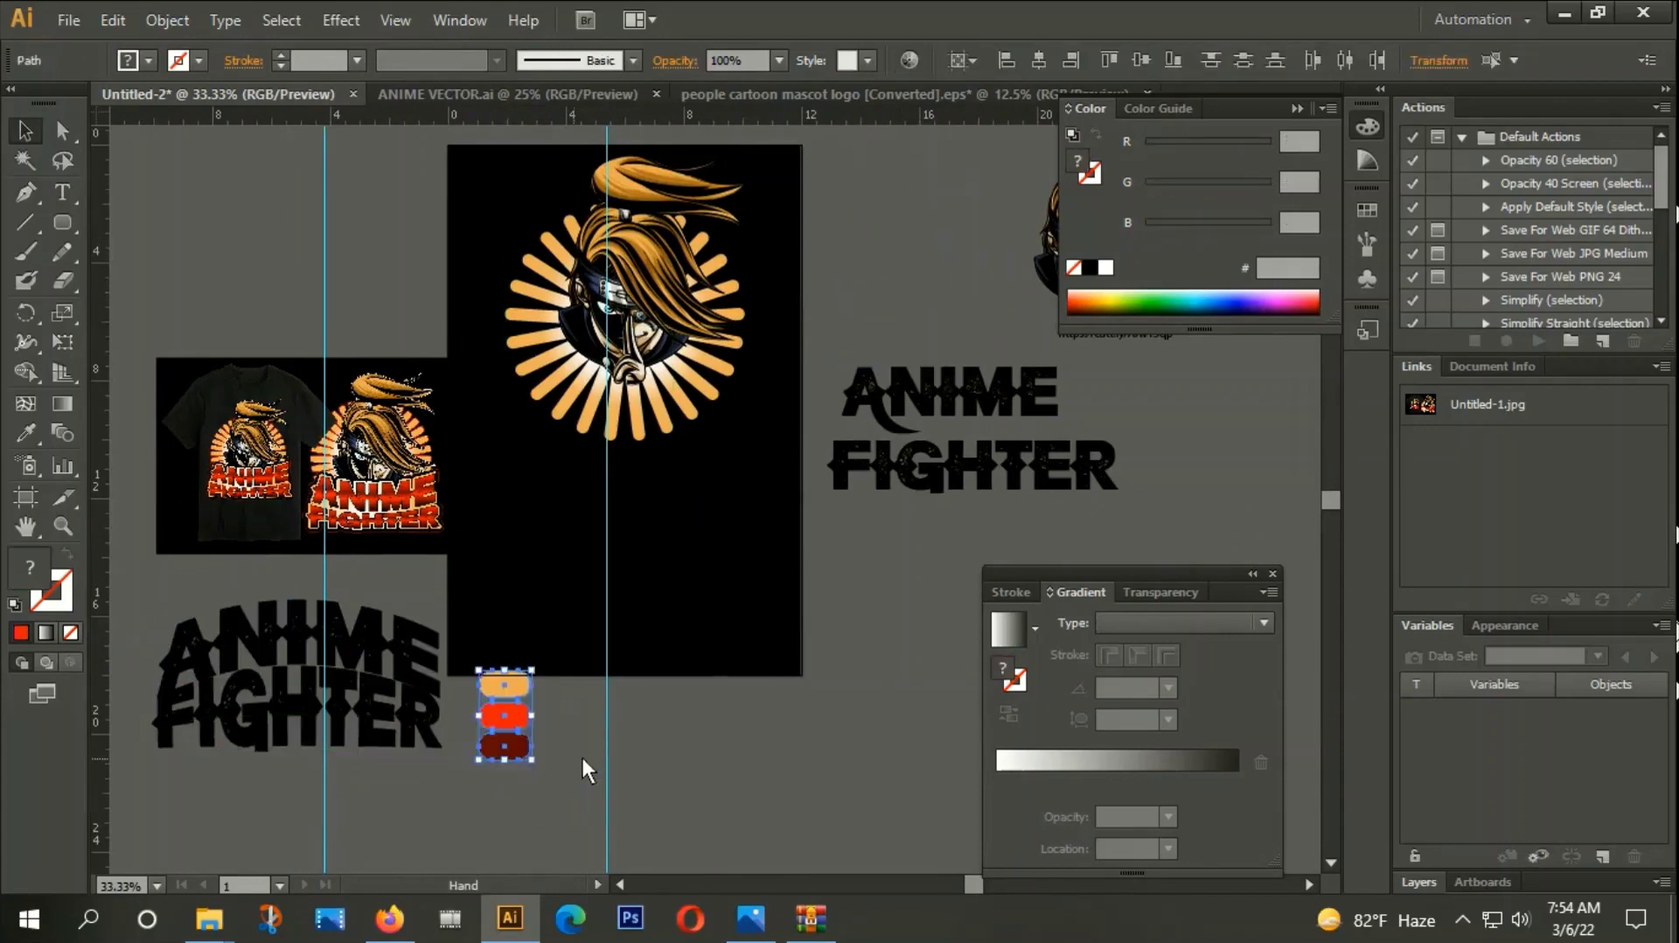
drag(363, 731, 609, 500)
click(609, 500)
Fill the lettering with a gradient, sample bright red for its start, and add three stops.
click(600, 472)
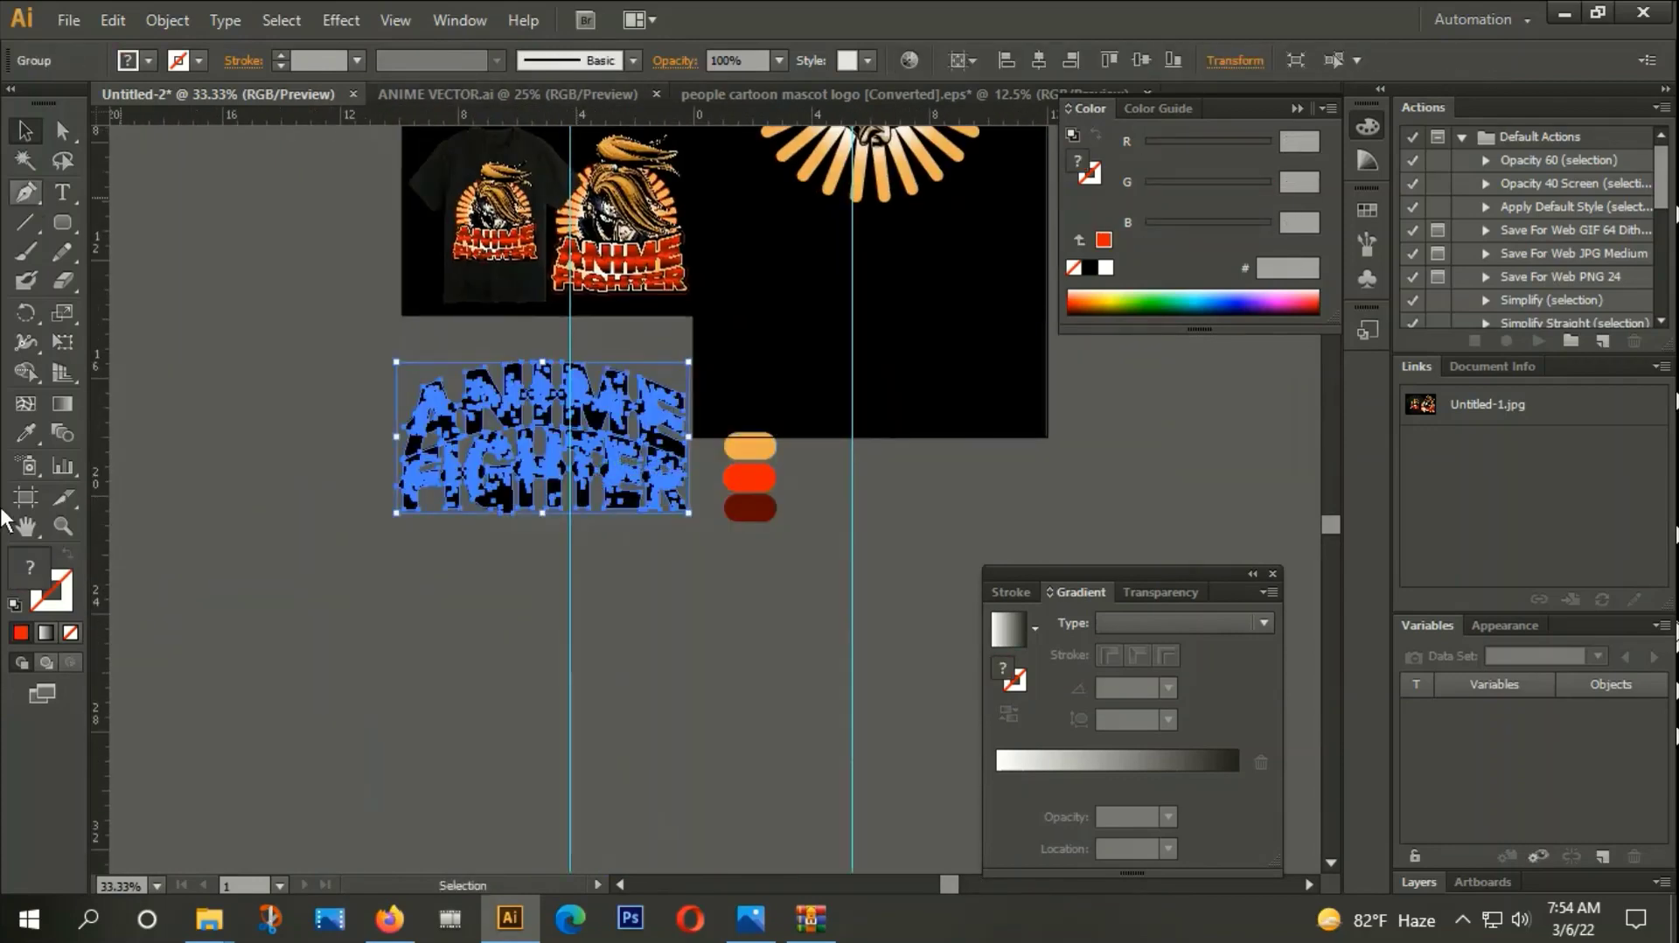
click(40, 633)
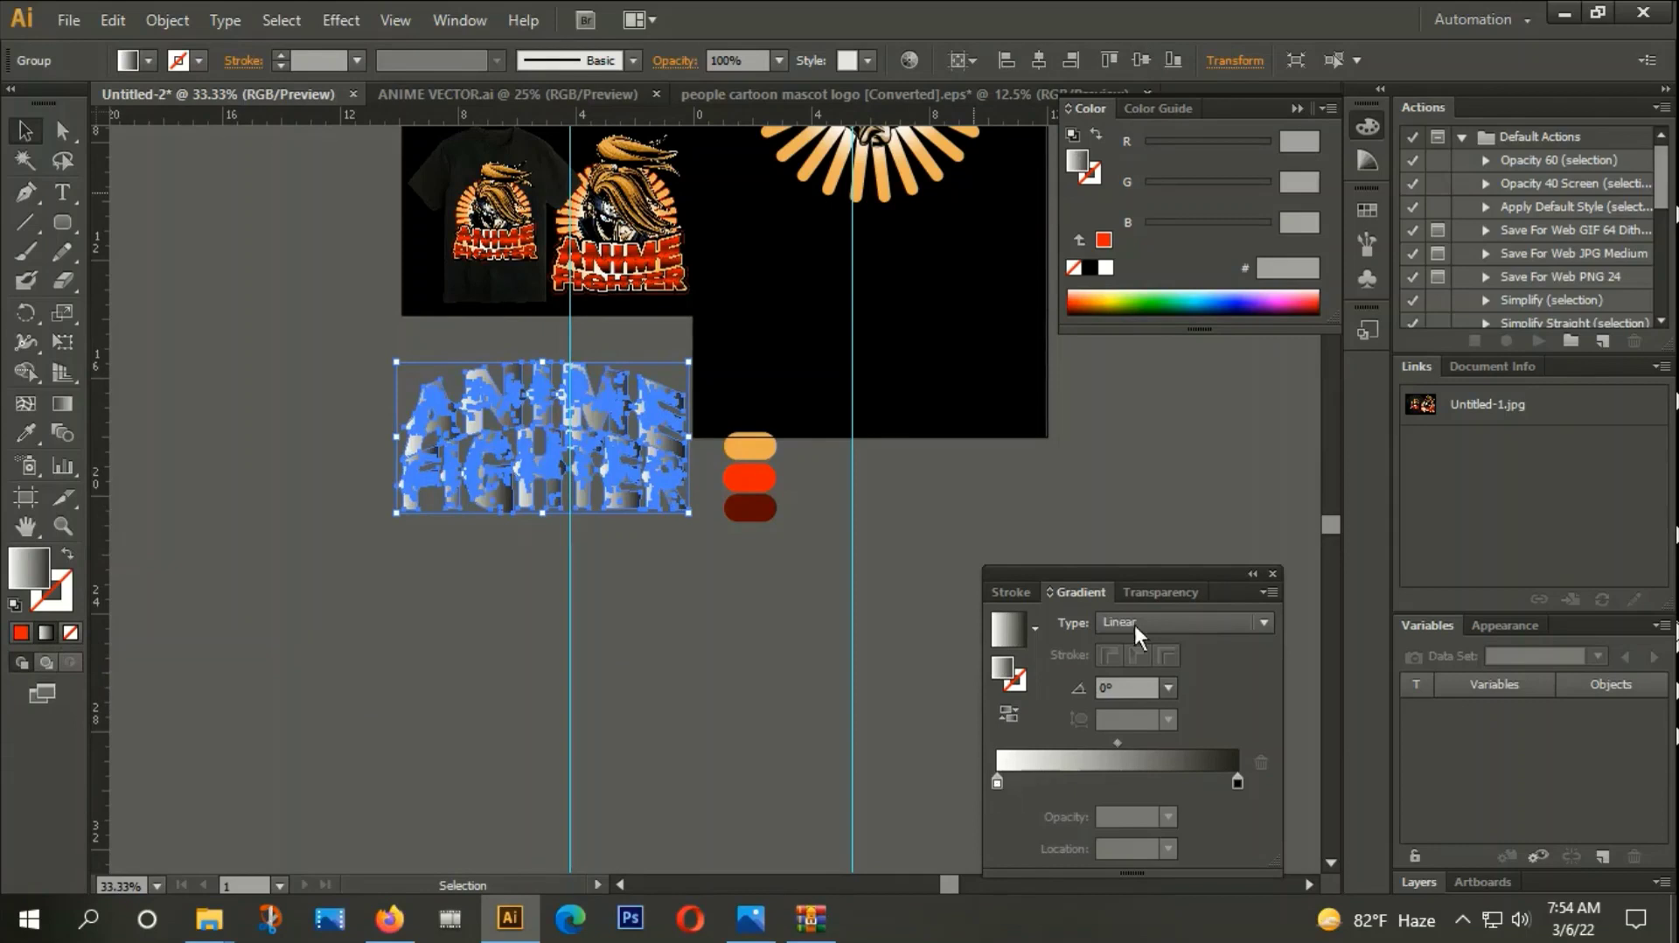
drag(1173, 570, 1036, 305)
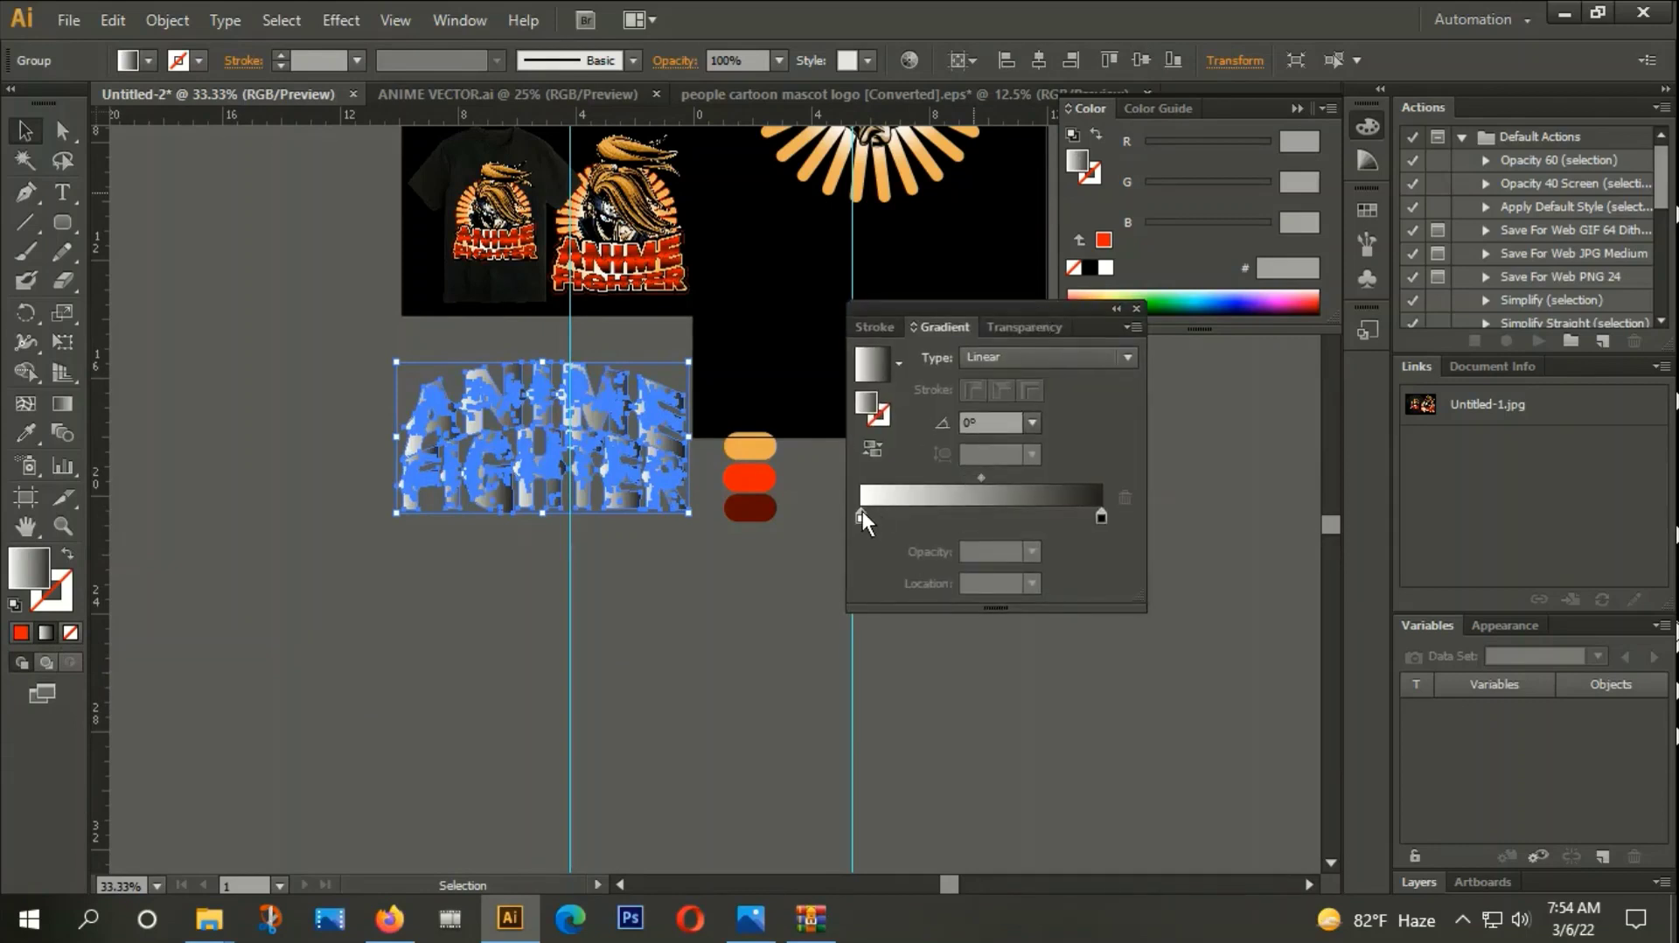
click(861, 514)
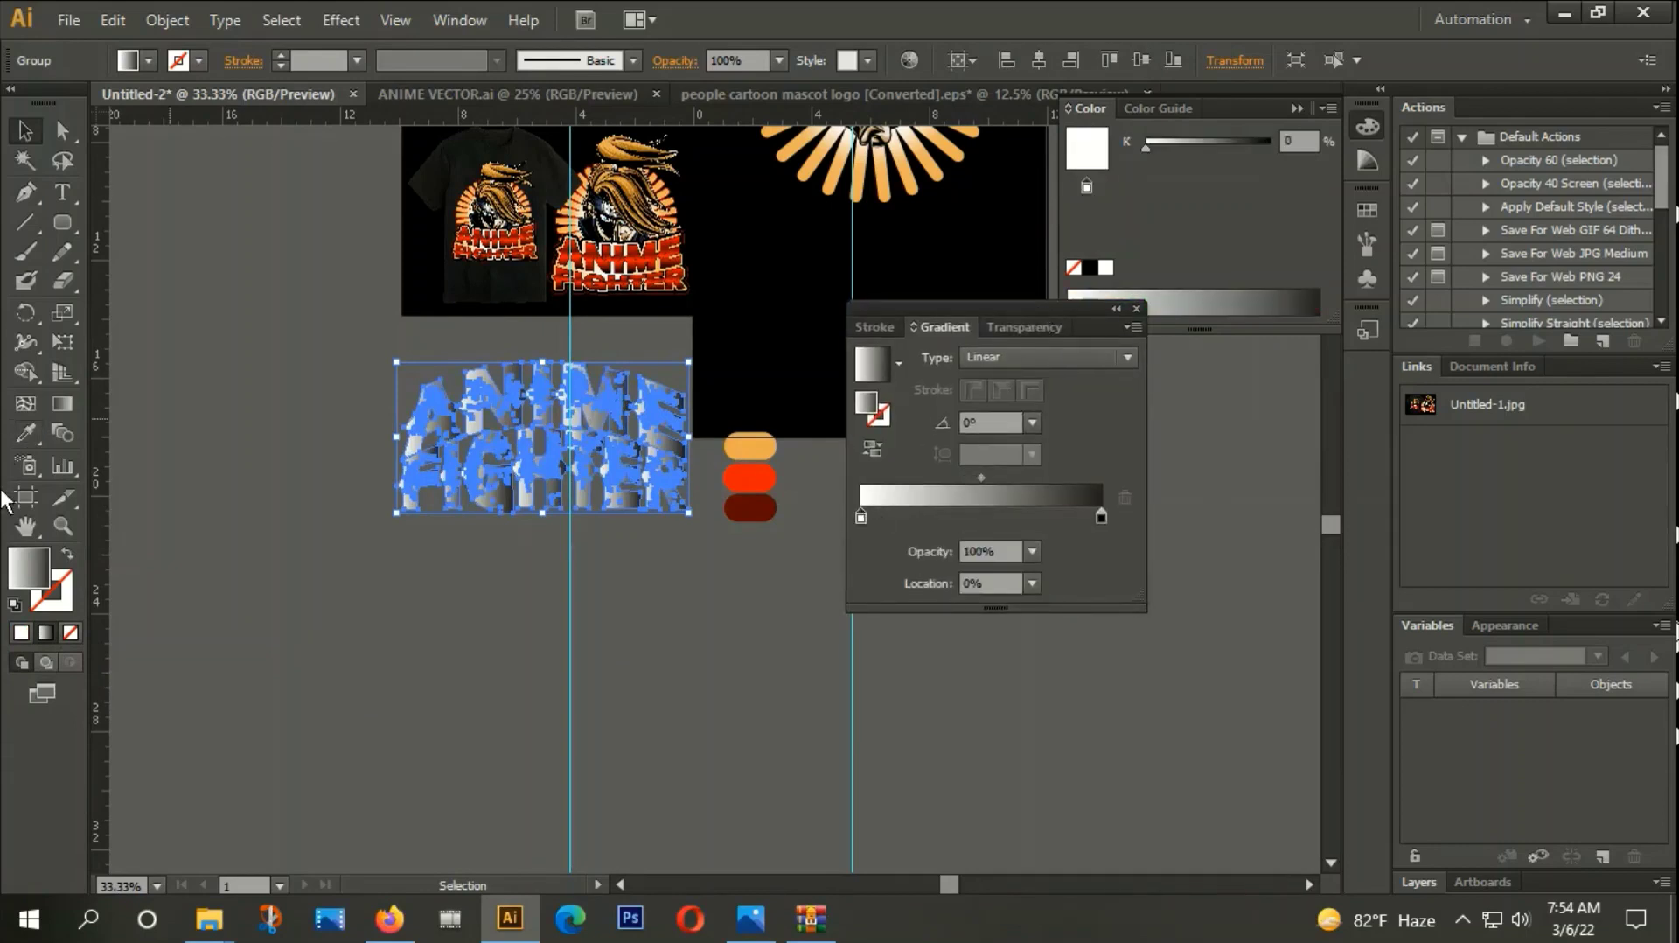
click(25, 432)
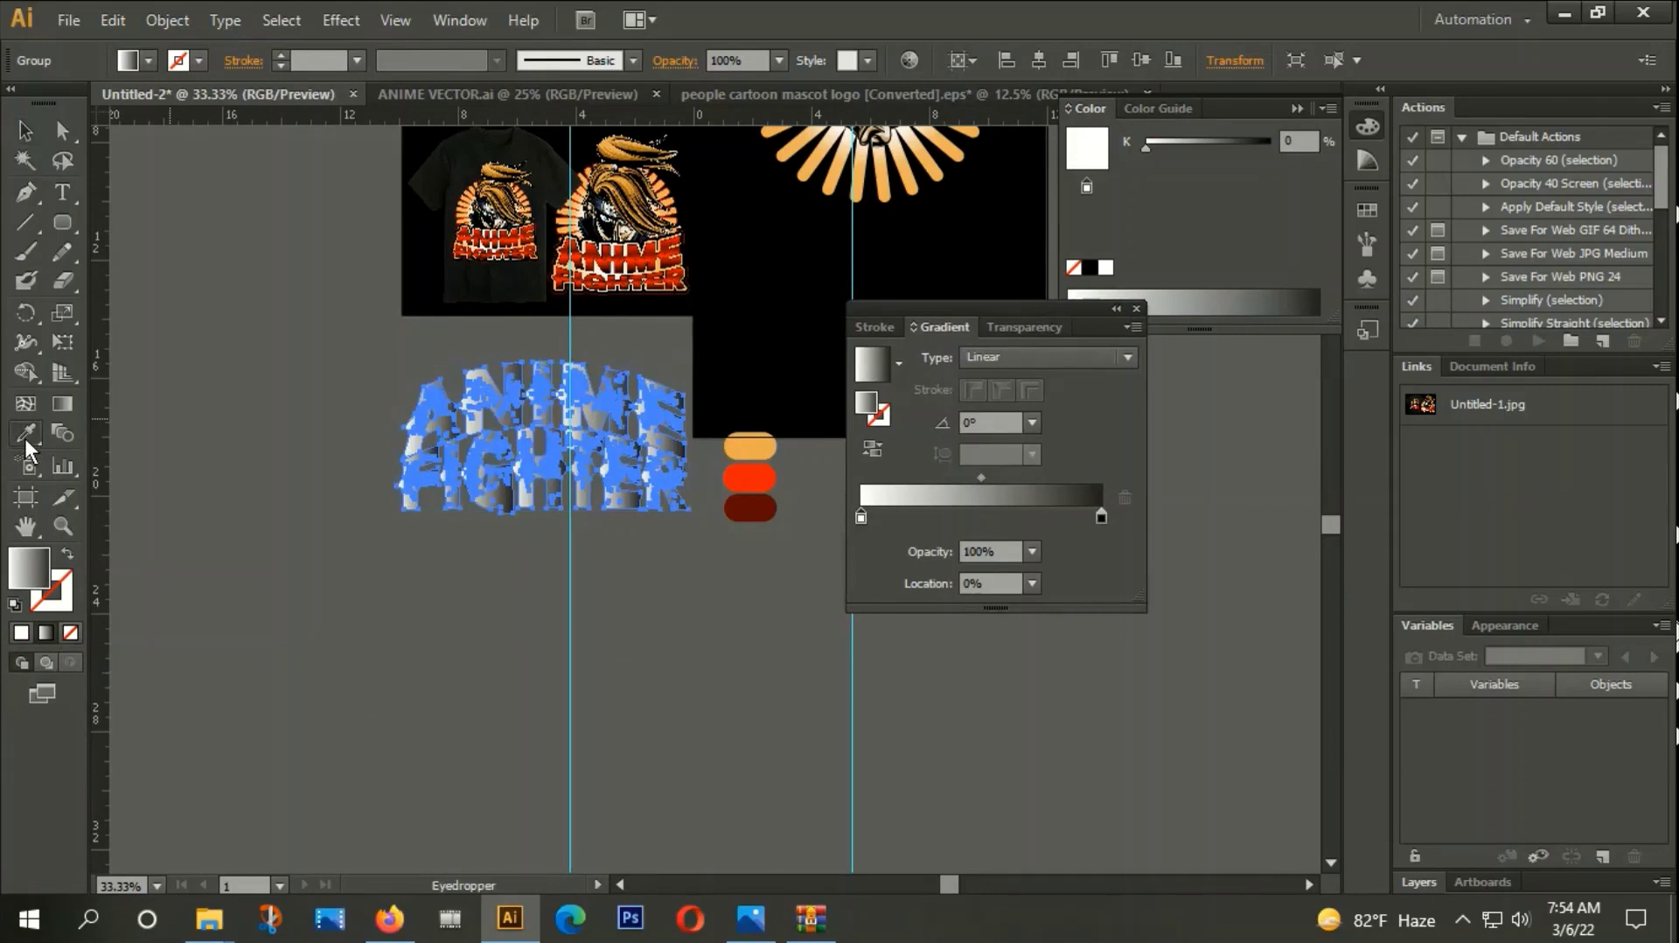
click(748, 479)
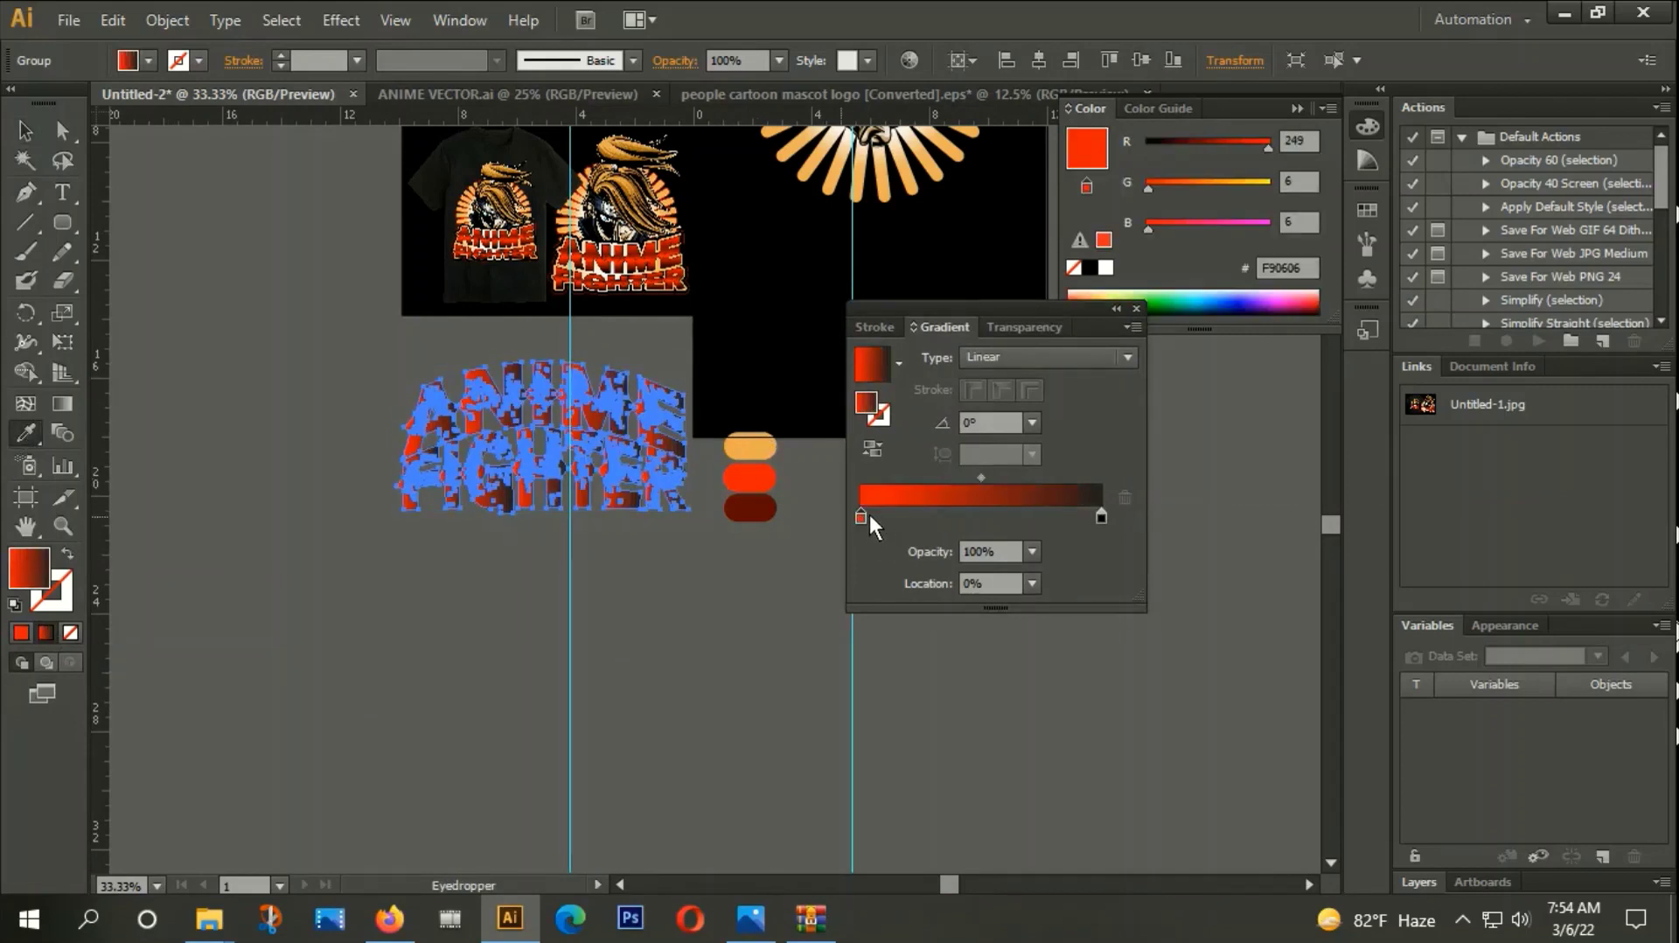
click(894, 516)
click(927, 516)
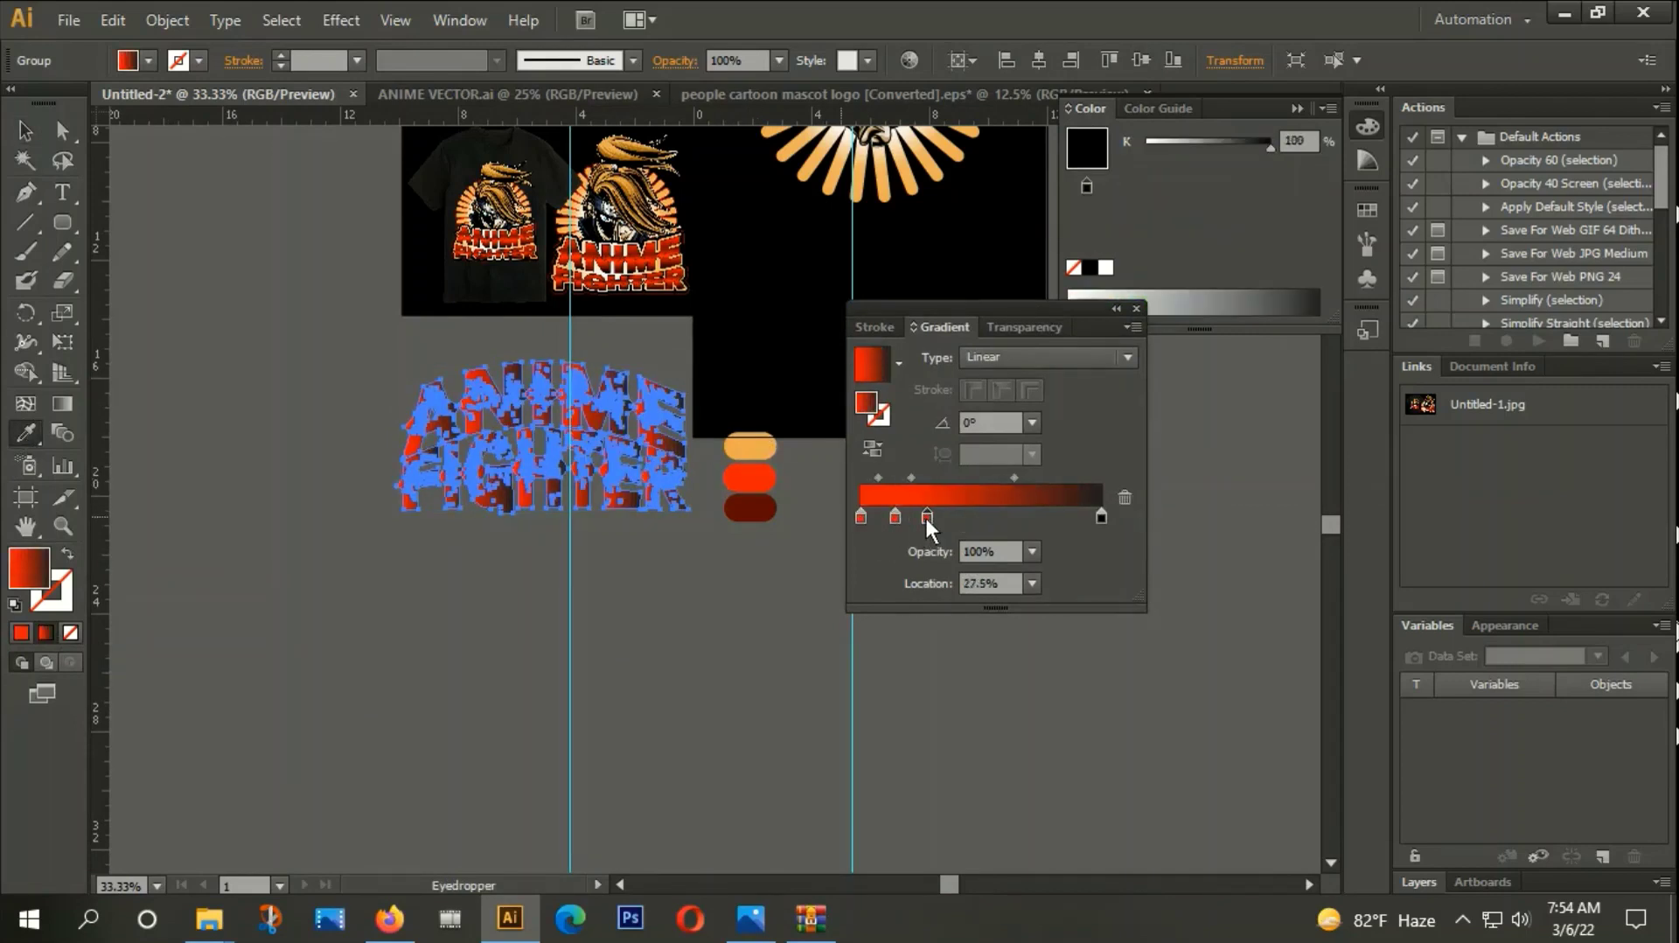
click(1031, 516)
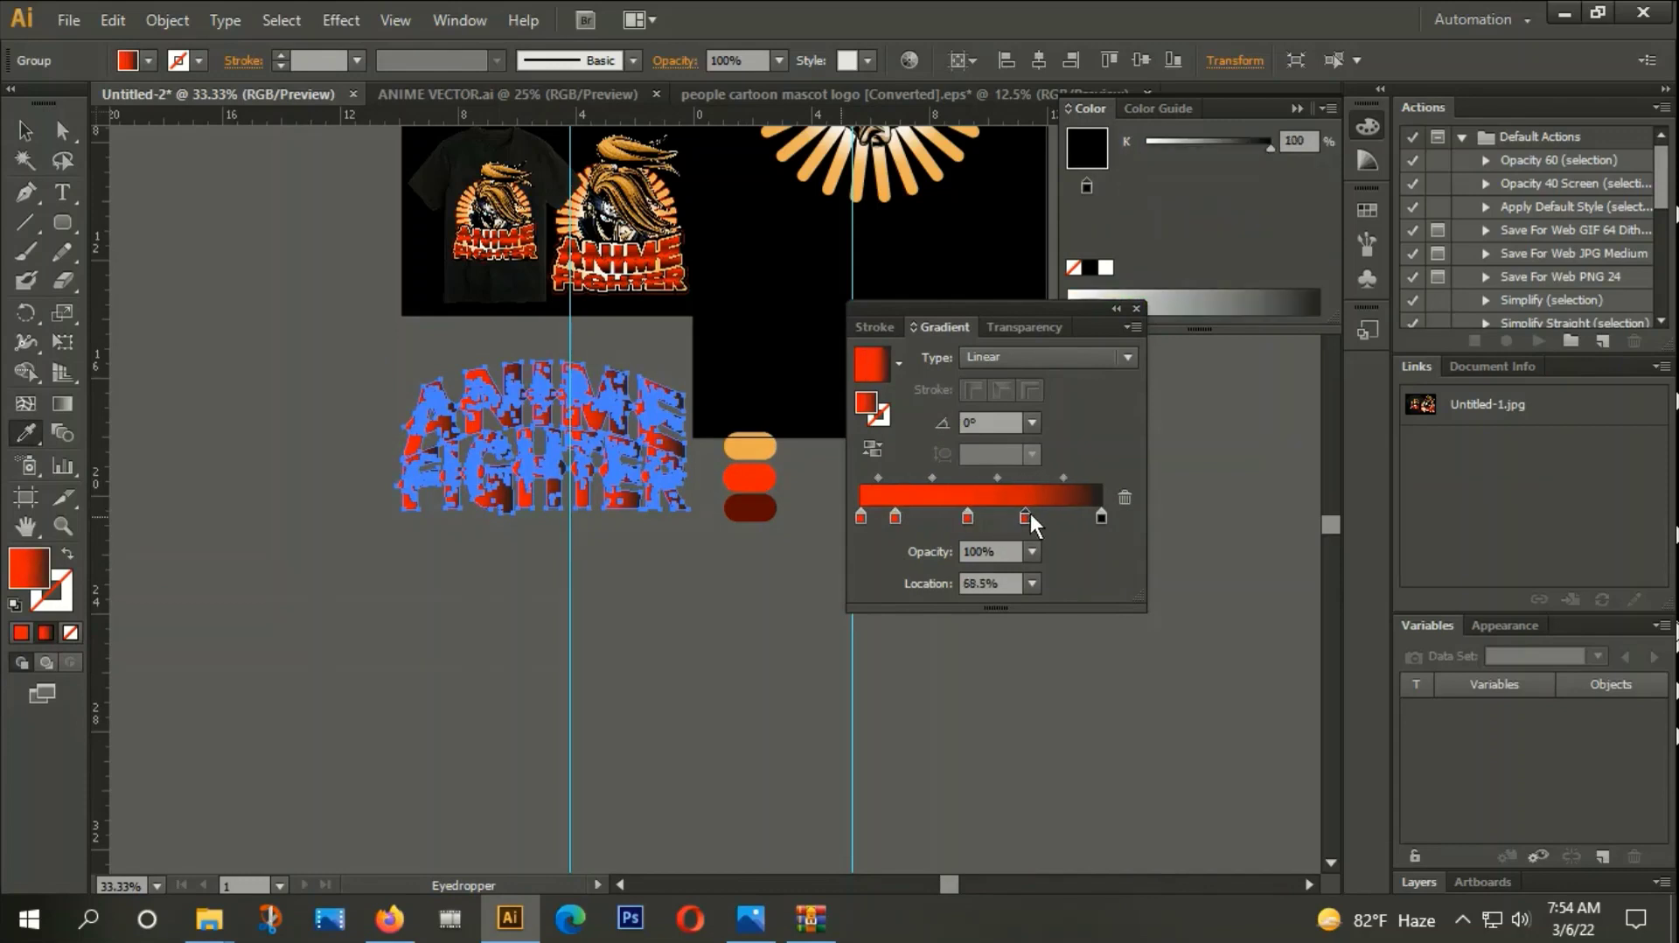
mouse_move(1031, 516)
mouse_down()
mouse_move(1046, 516)
mouse_move(906, 516)
mouse_up()
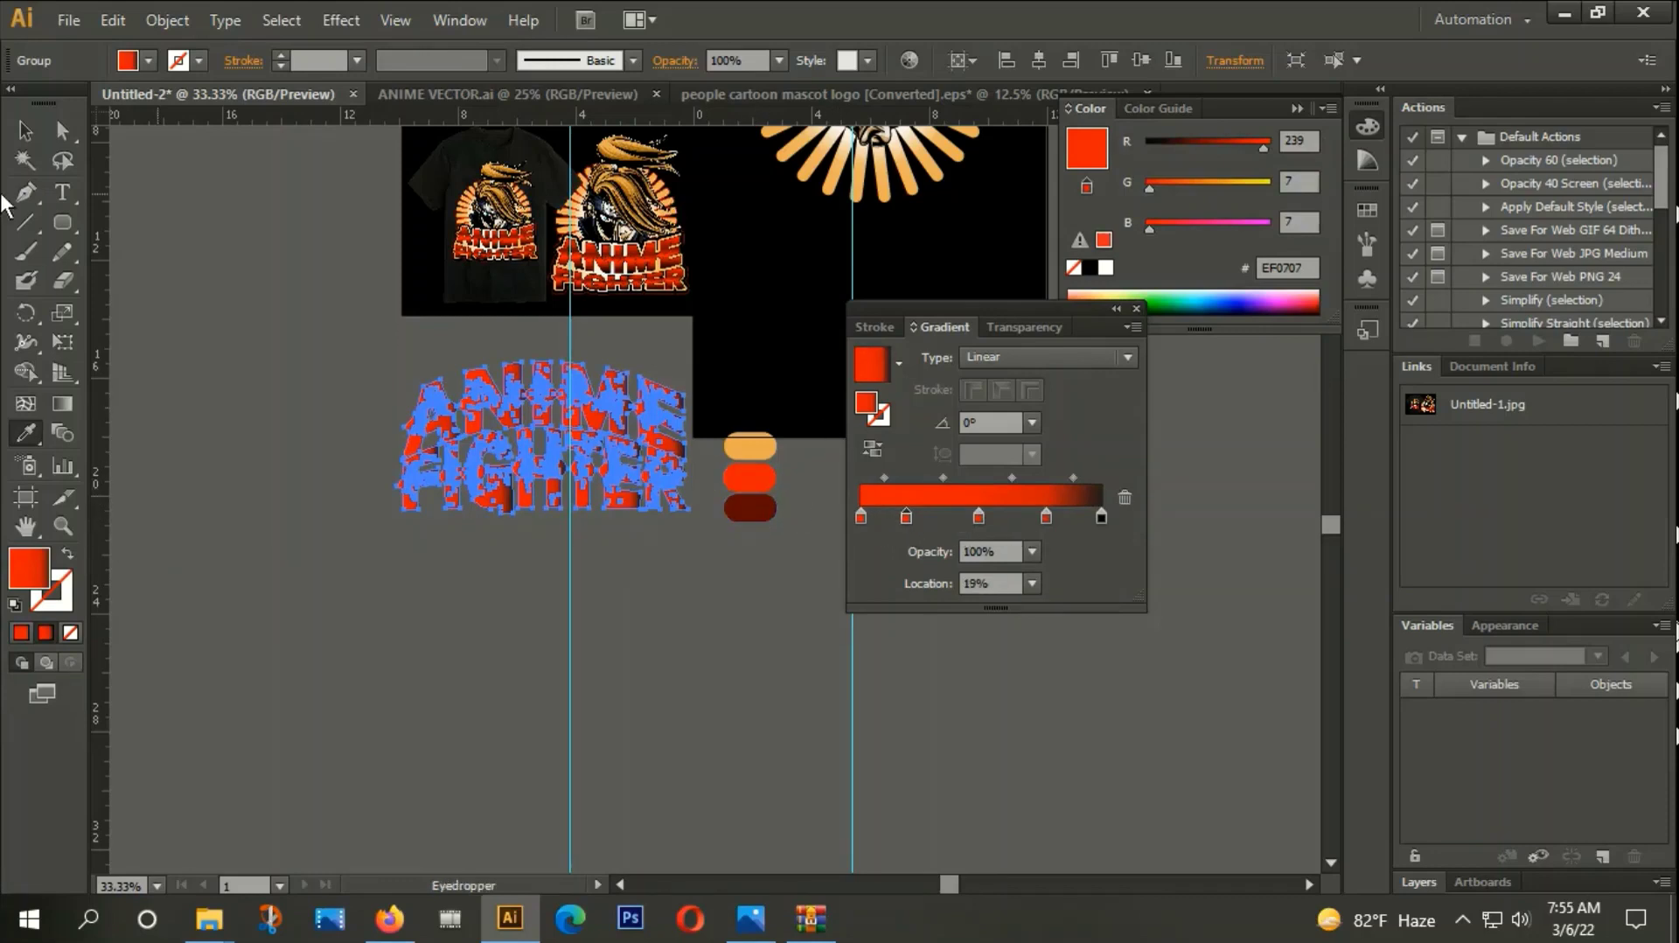
Sample dark red into the 19% and 77% stops and bright red into the end stop.
click(860, 516)
click(906, 516)
shift+click(750, 510)
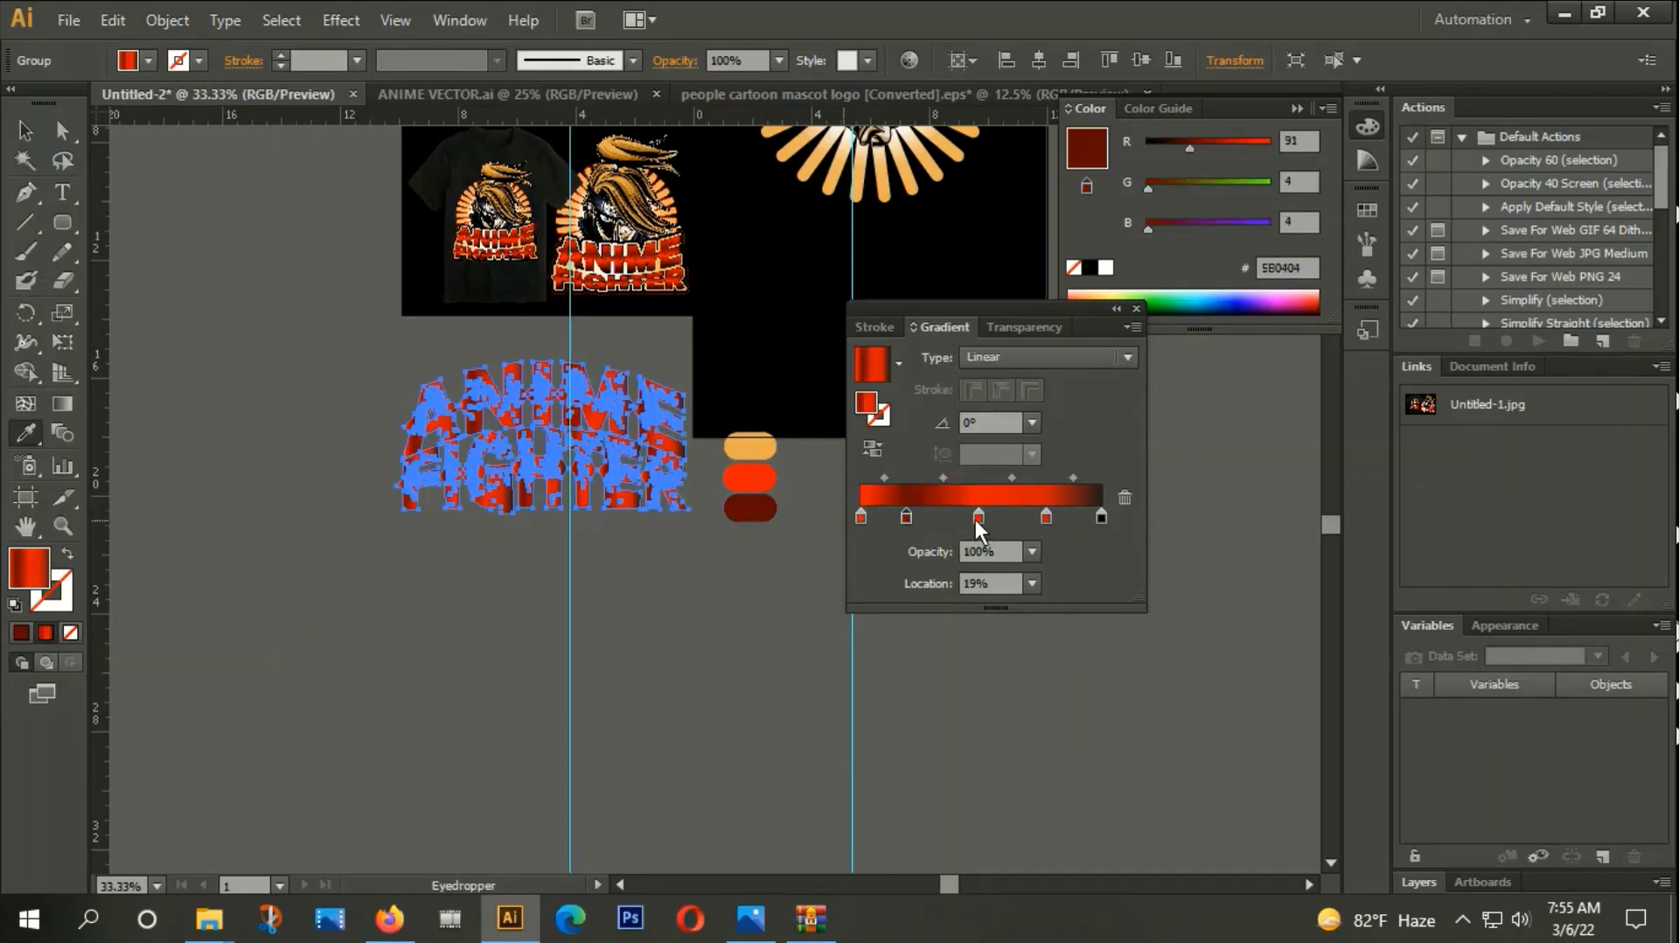
click(978, 516)
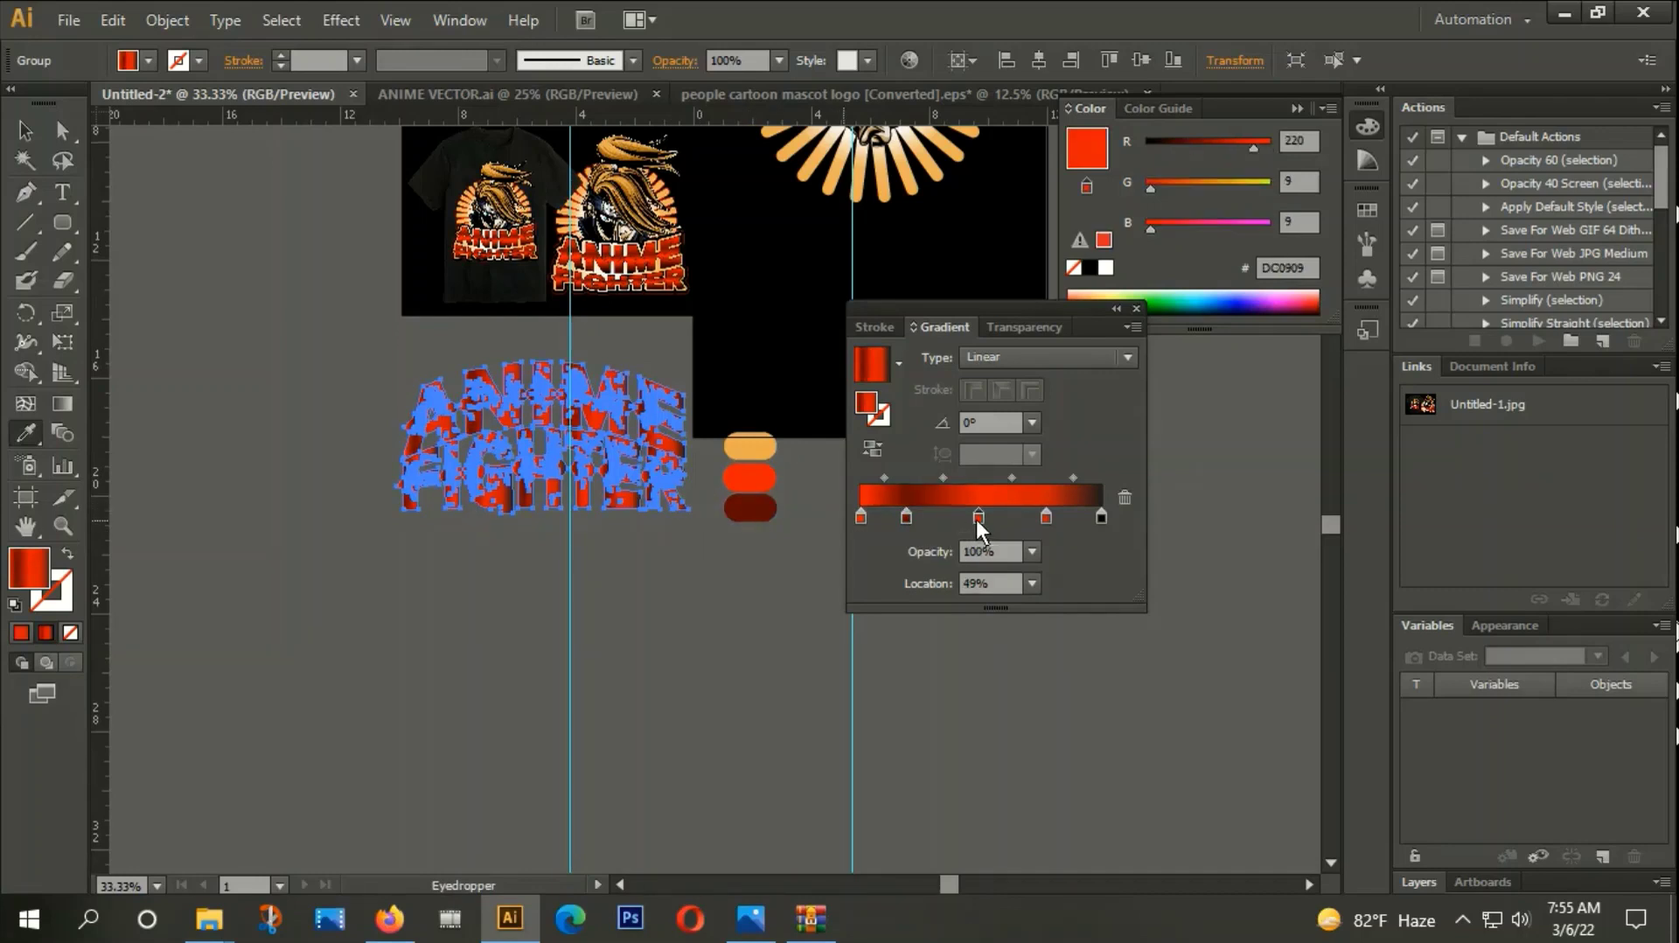
click(1046, 516)
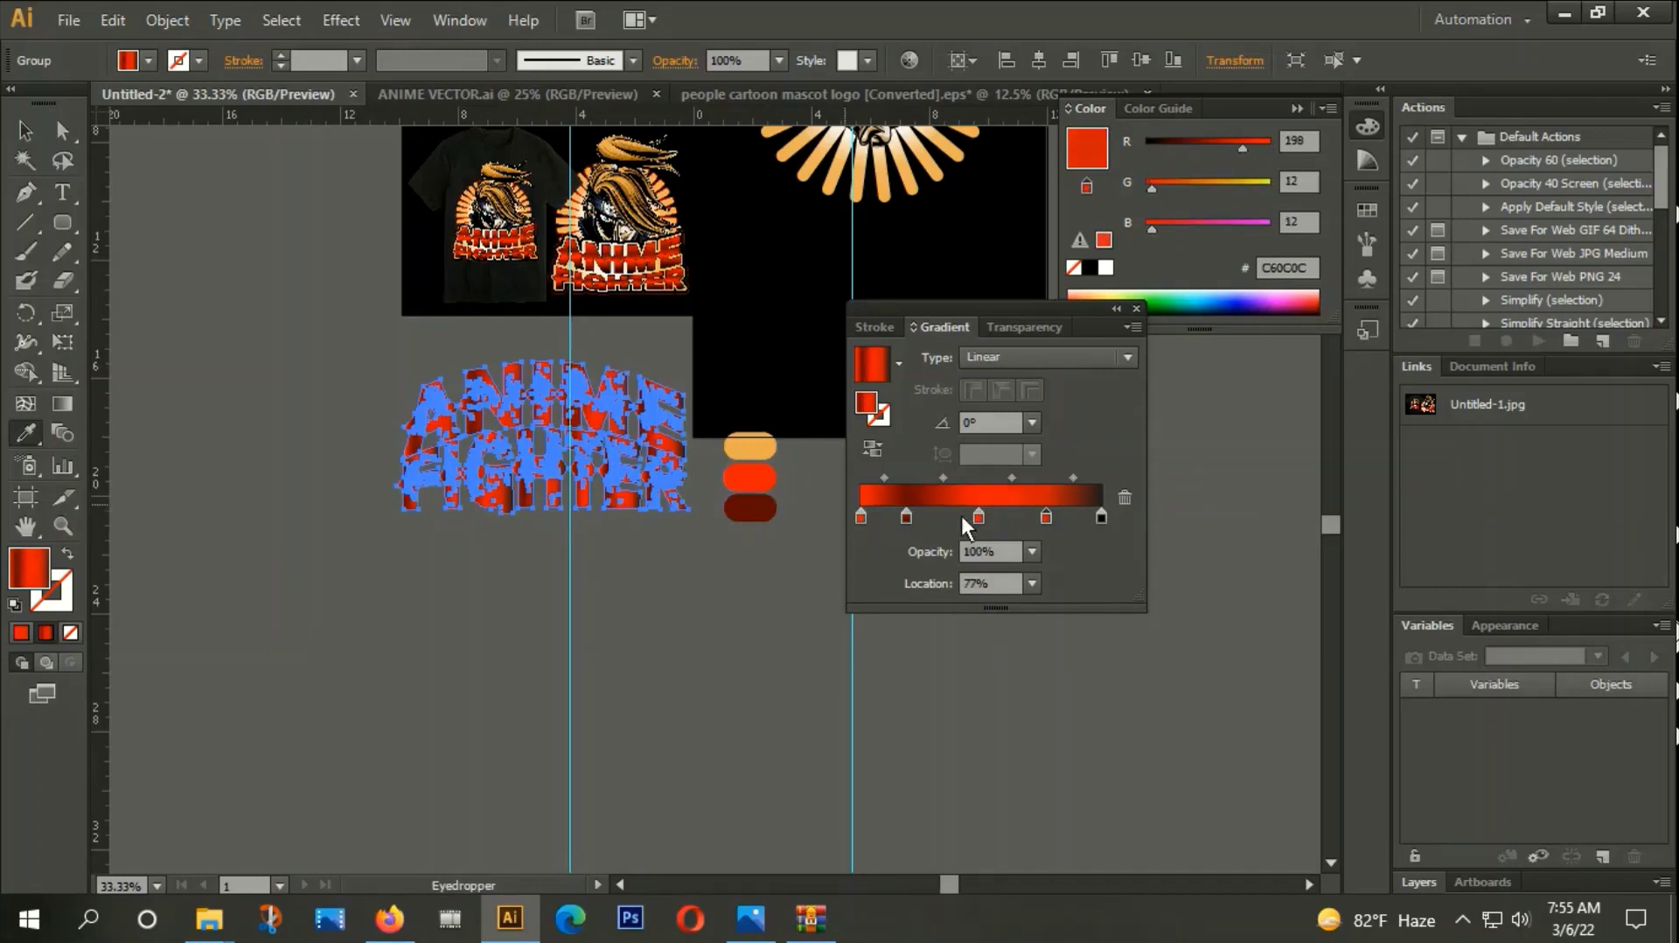
shift+click(760, 516)
click(1100, 516)
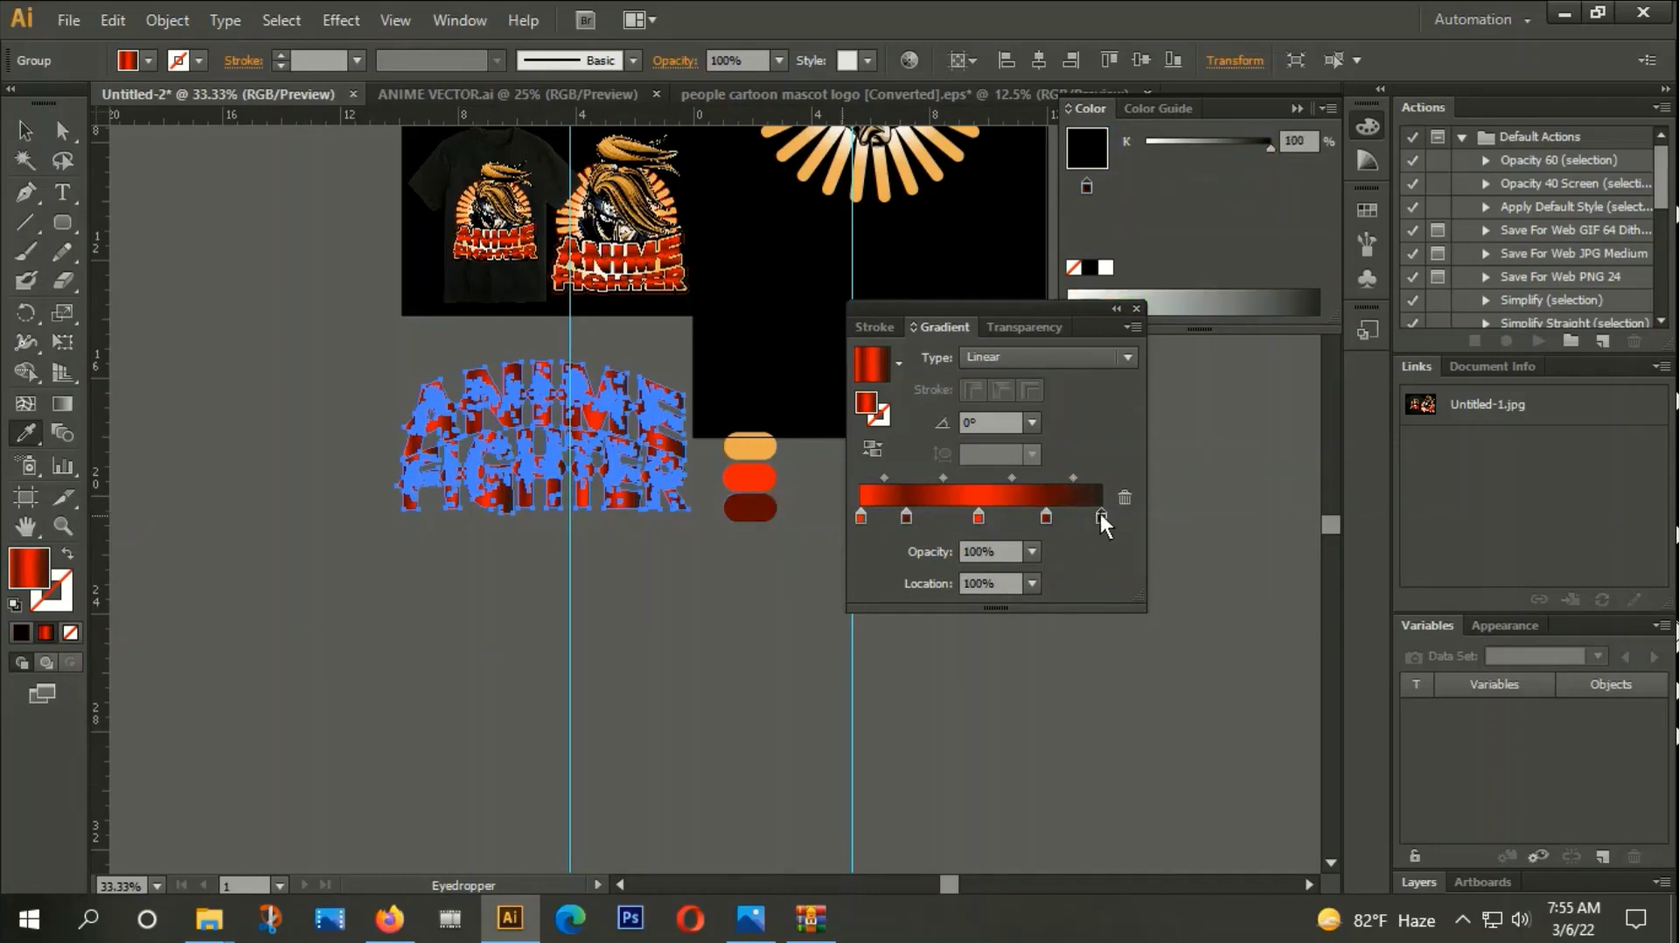
shift+click(747, 483)
click(25, 130)
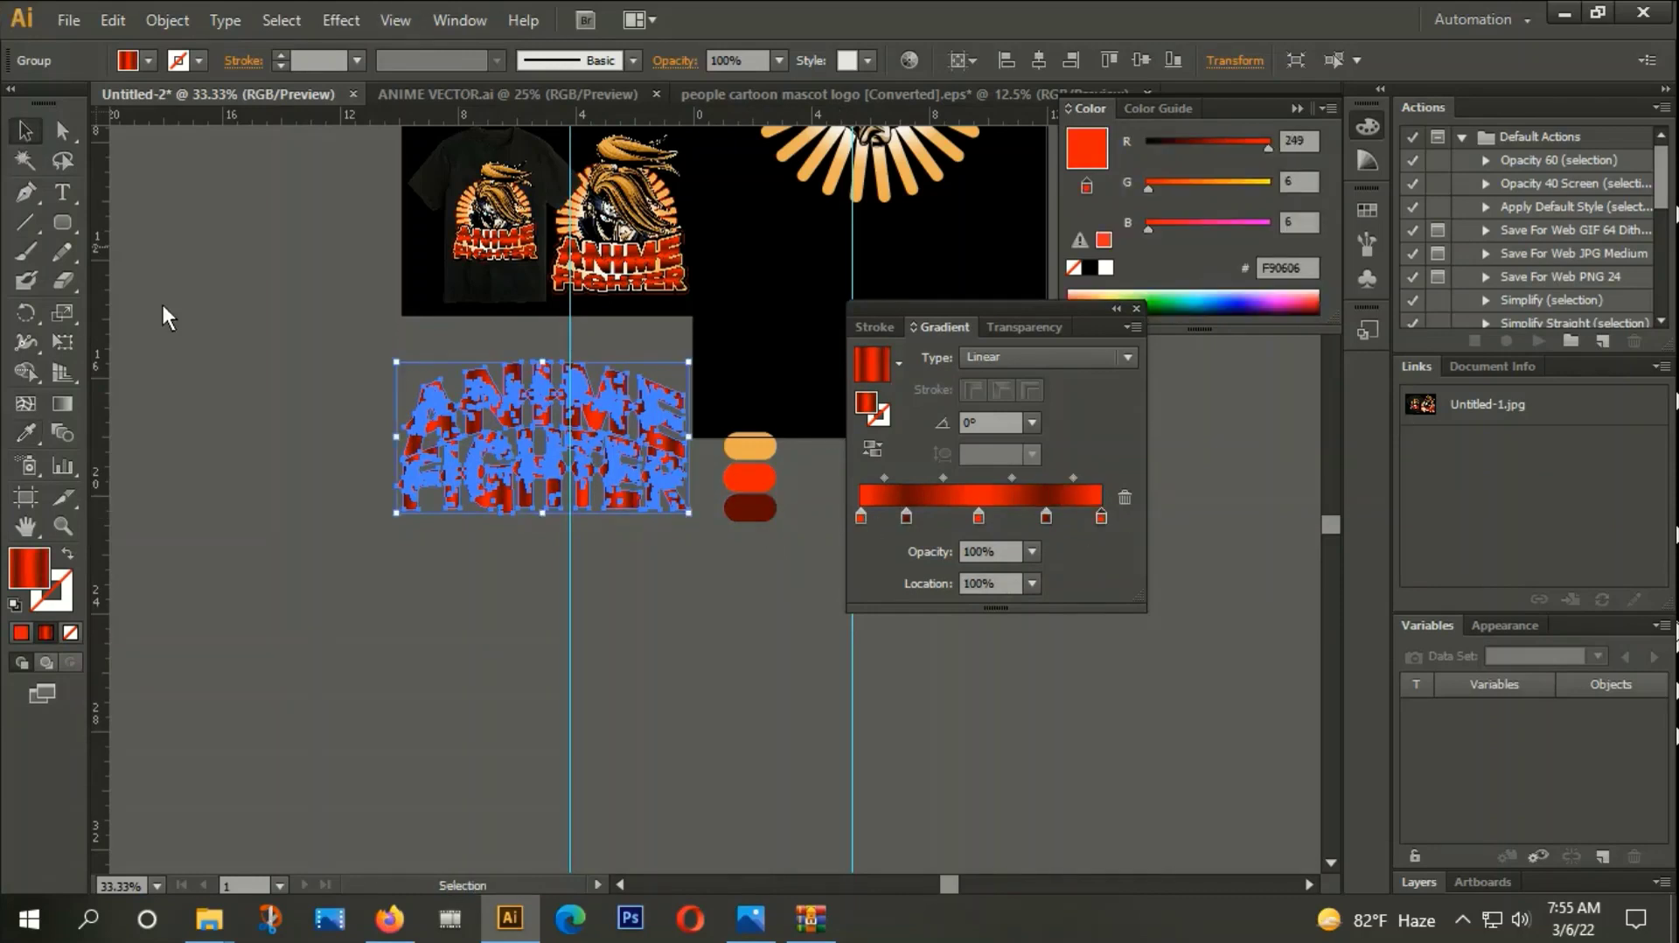
Set the lettering's gradient angle to -90° so bright red sits above dark red.
scroll(613, 499, up, 2)
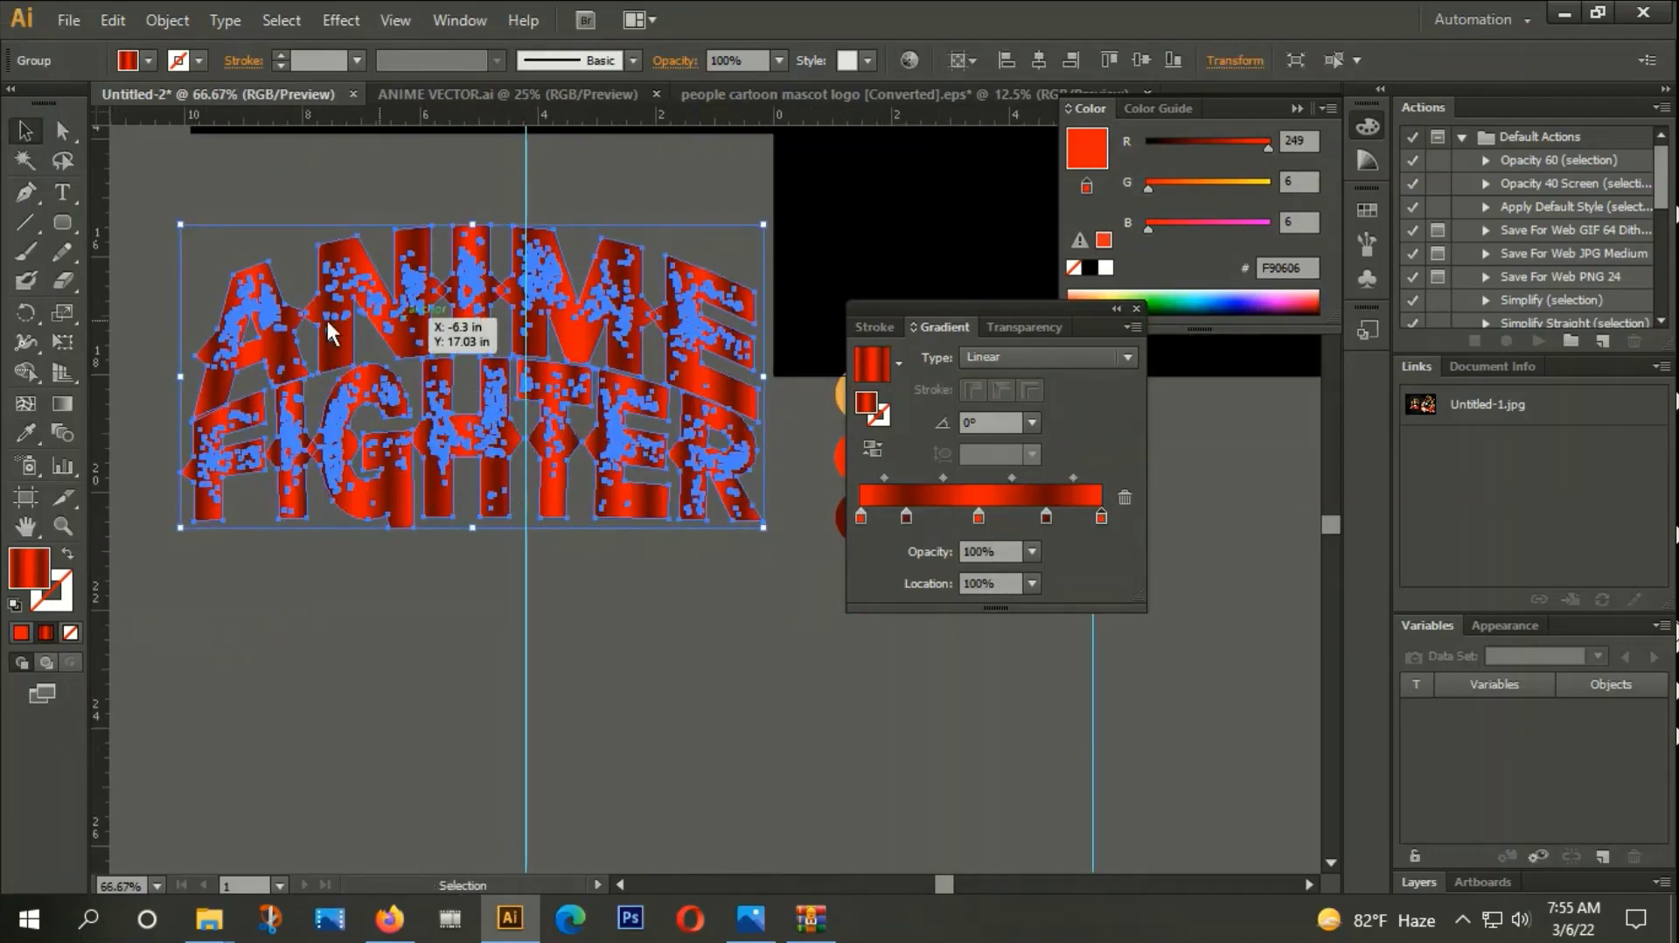
click(1033, 422)
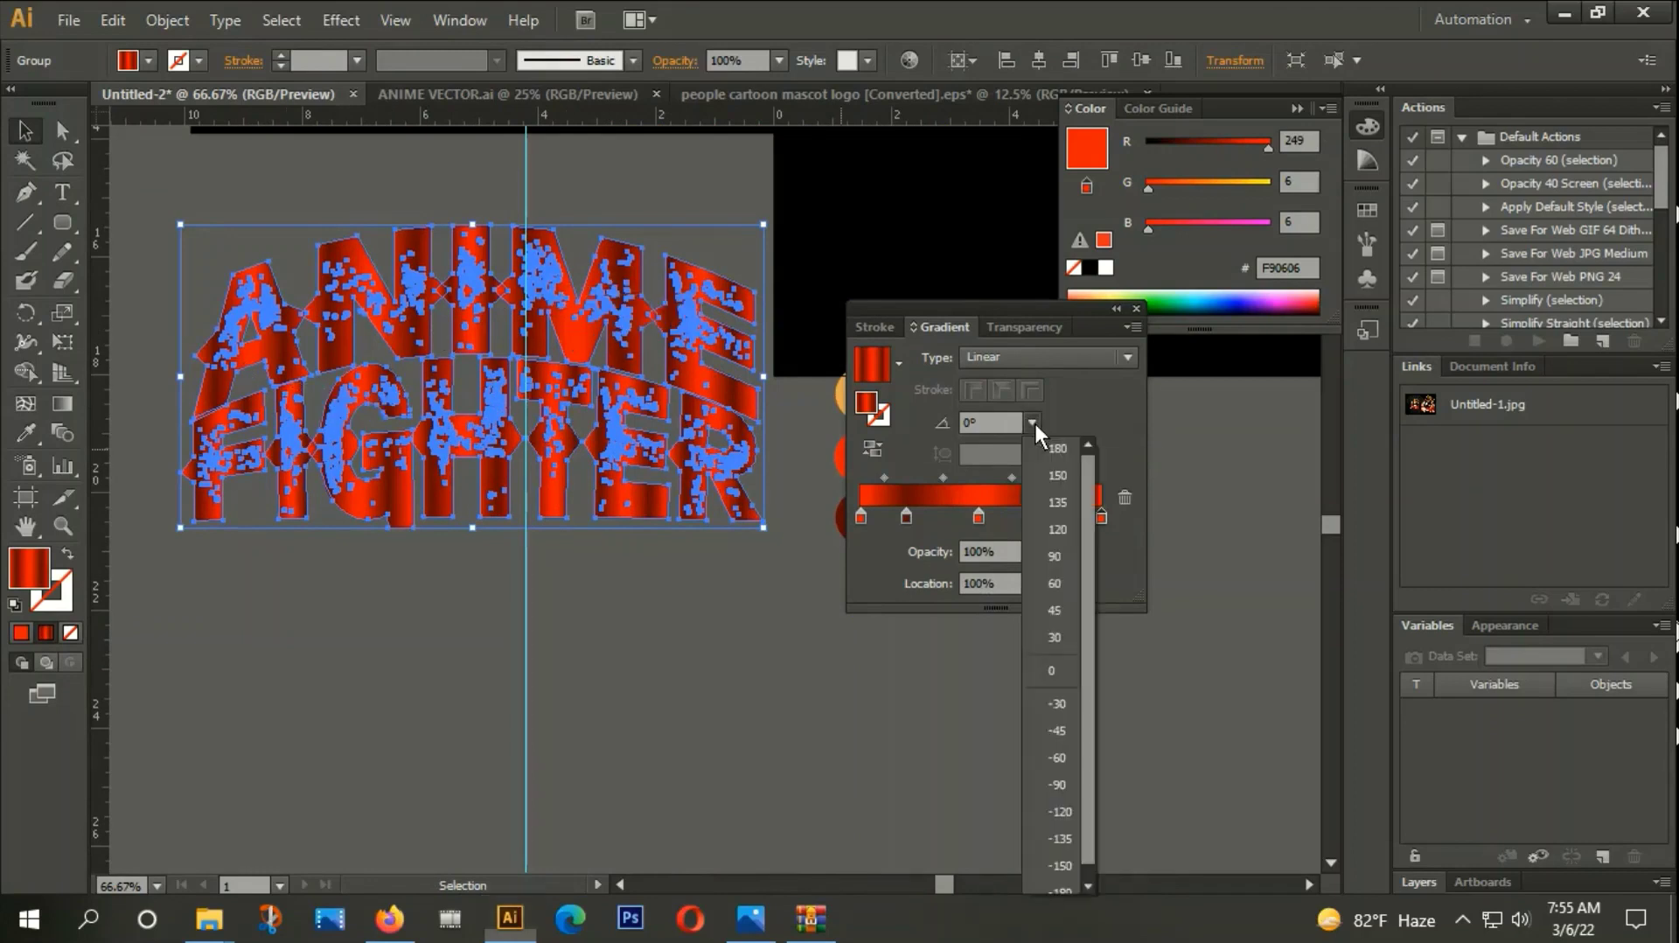
click(1067, 784)
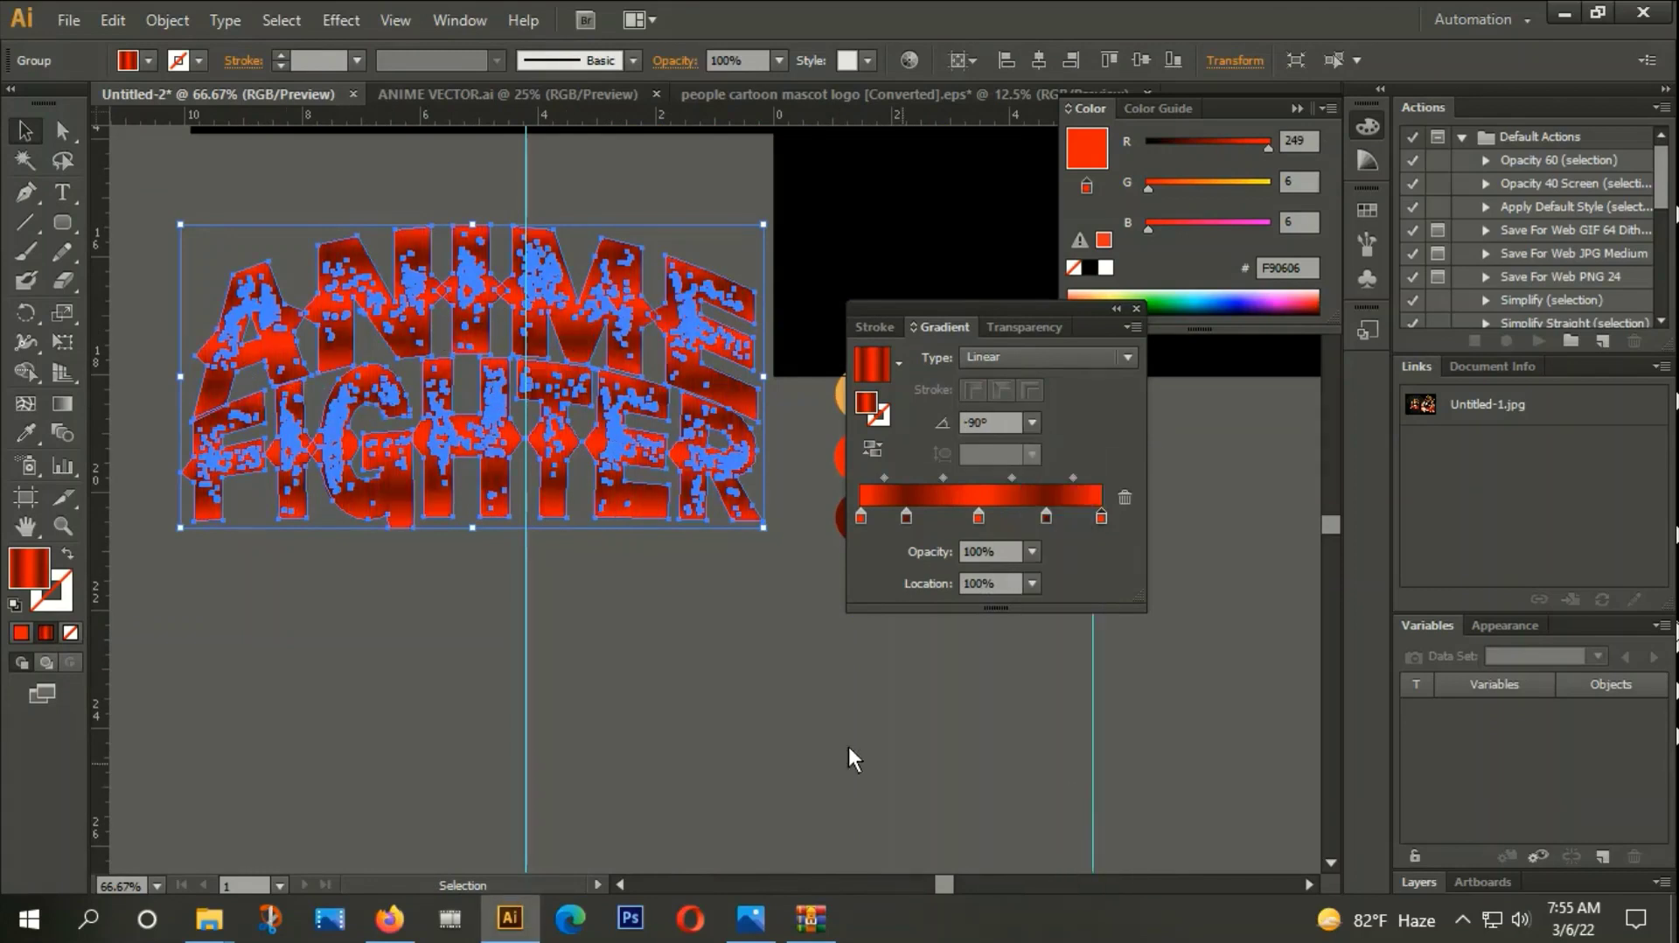
click(726, 560)
alt+scroll(699, 523, down, 2)
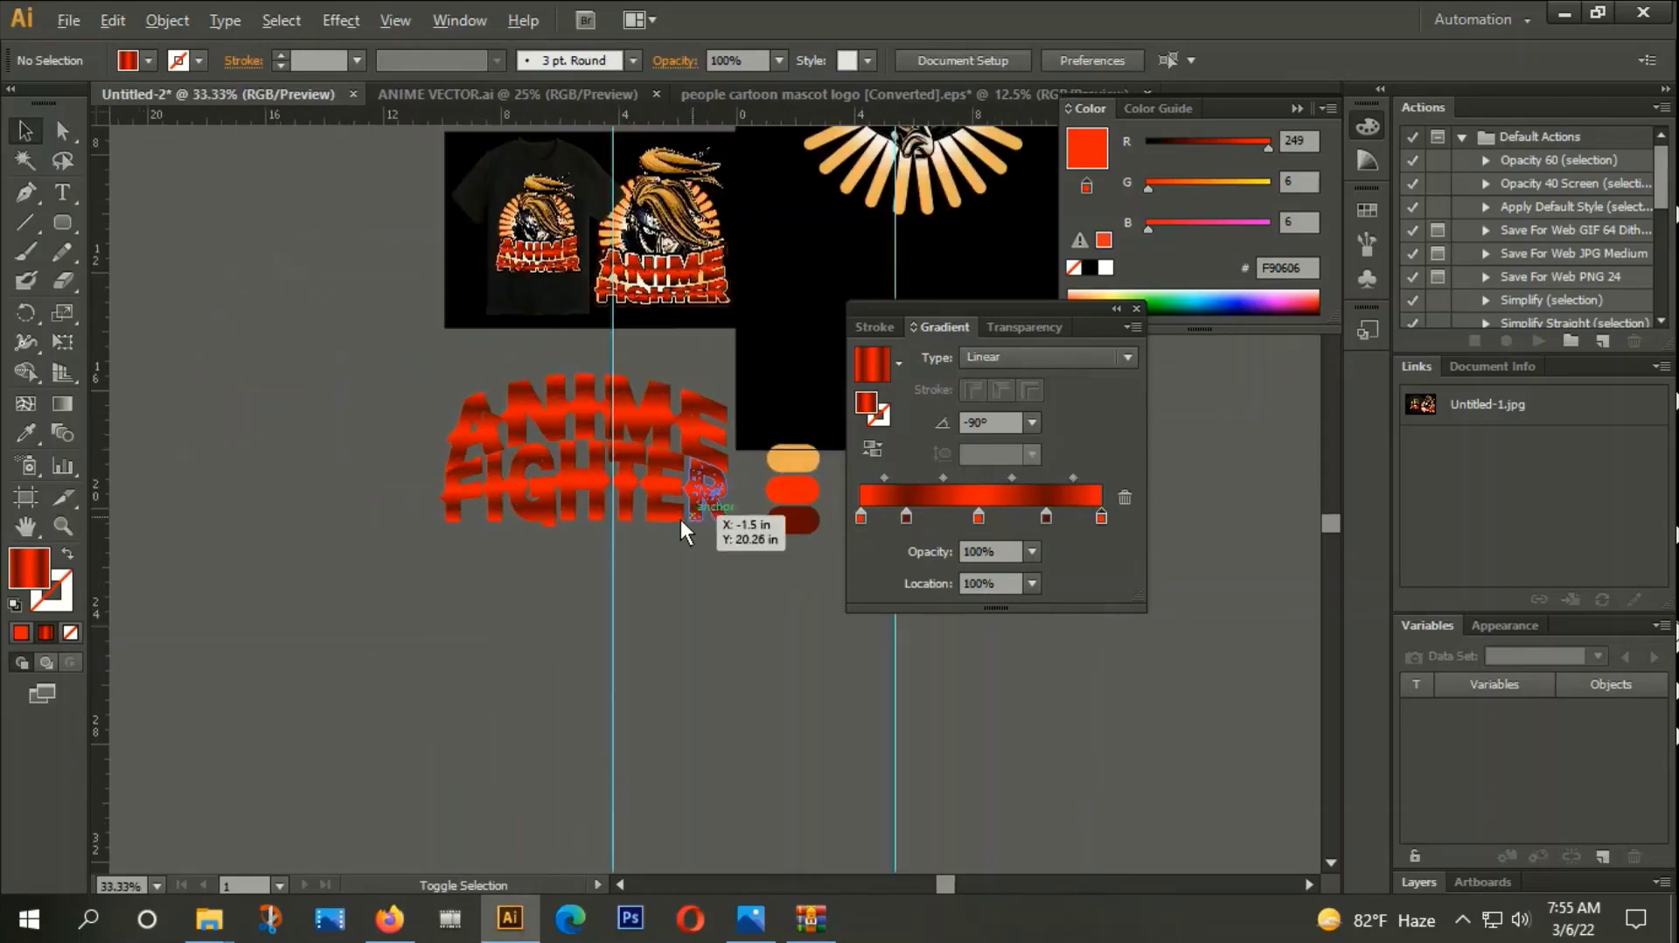
click(556, 417)
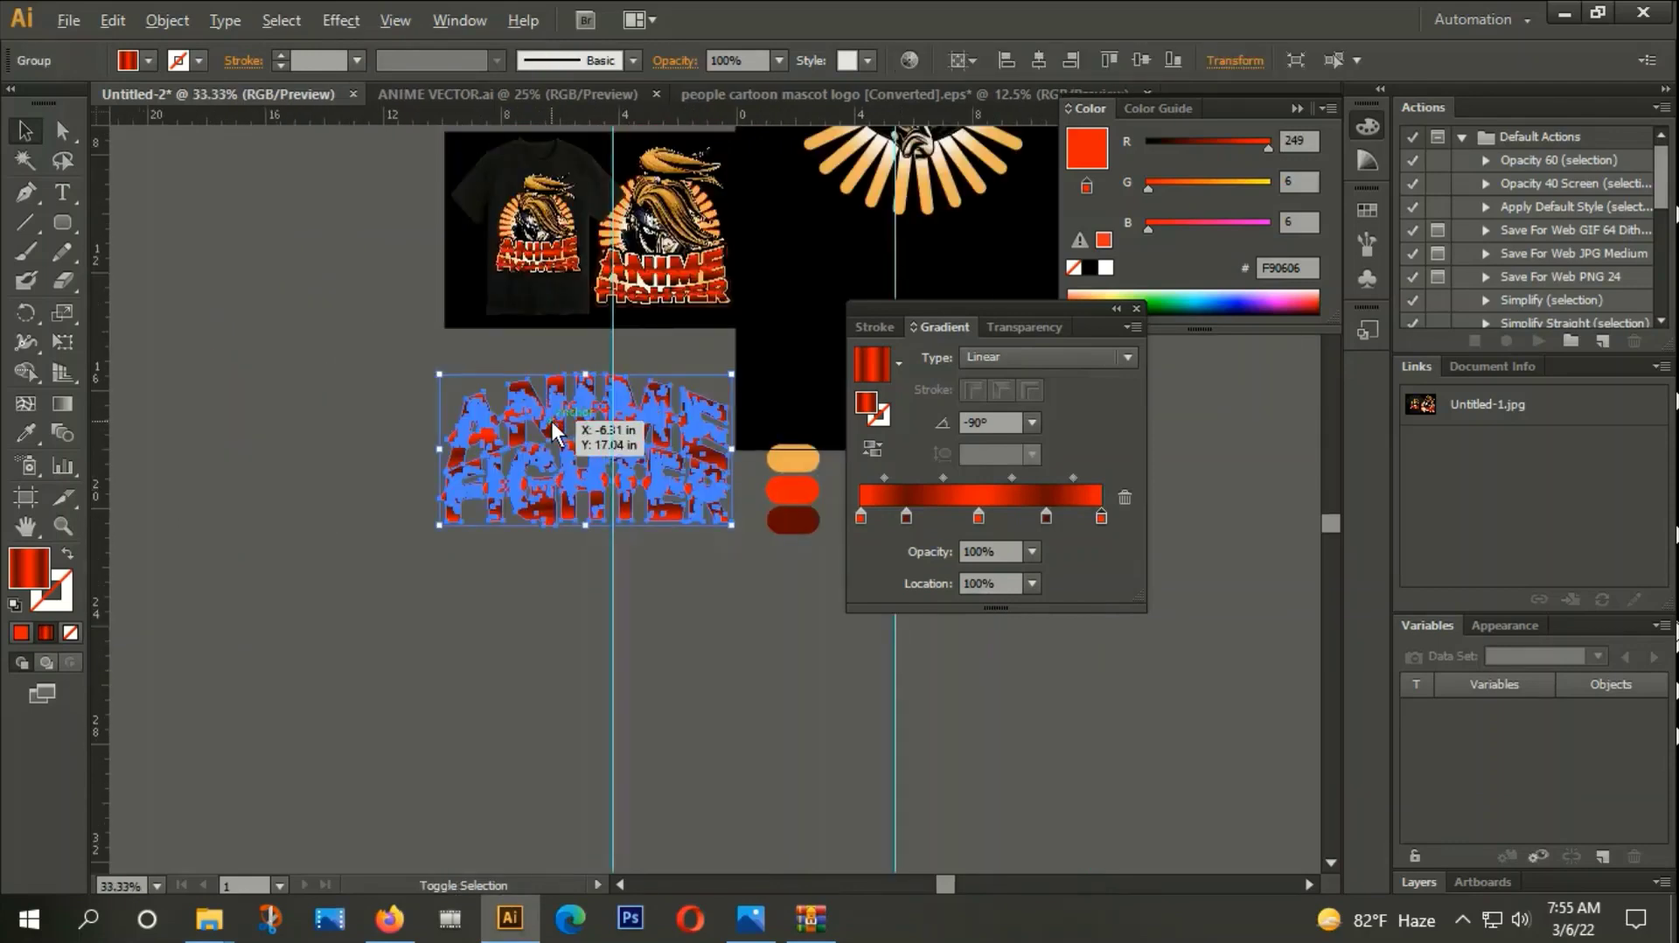
Zoom in and out around the lettering, ending at 66.67% to see it whole.
alt+scroll(556, 419, up, 1)
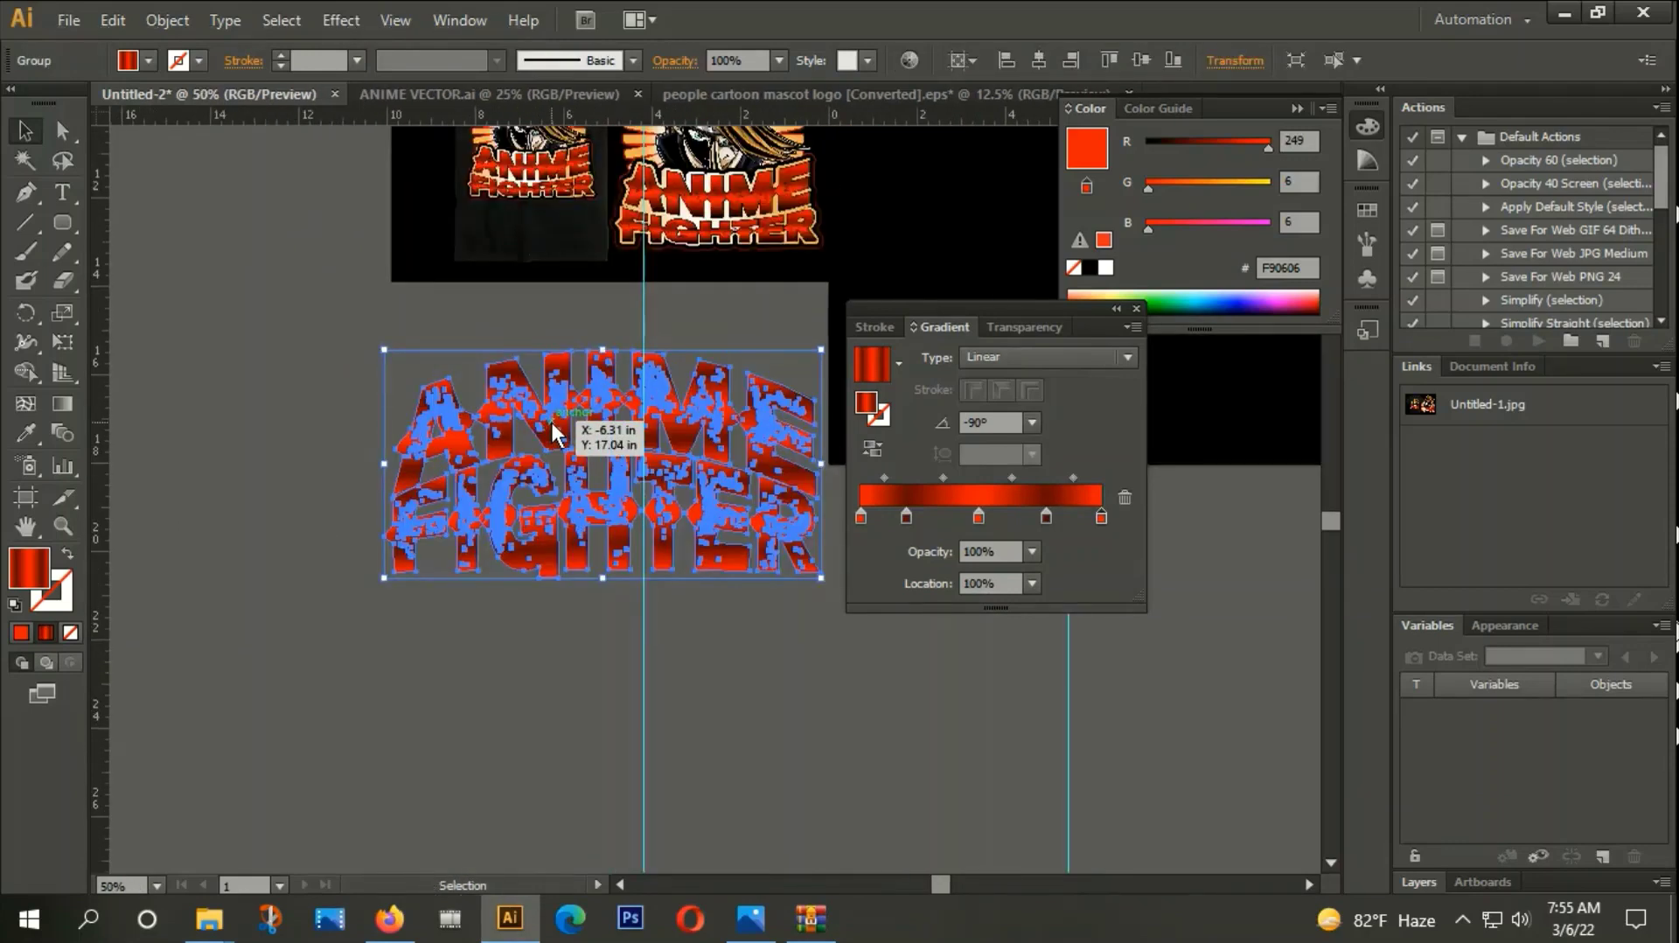
alt+scroll(628, 245, up, 4)
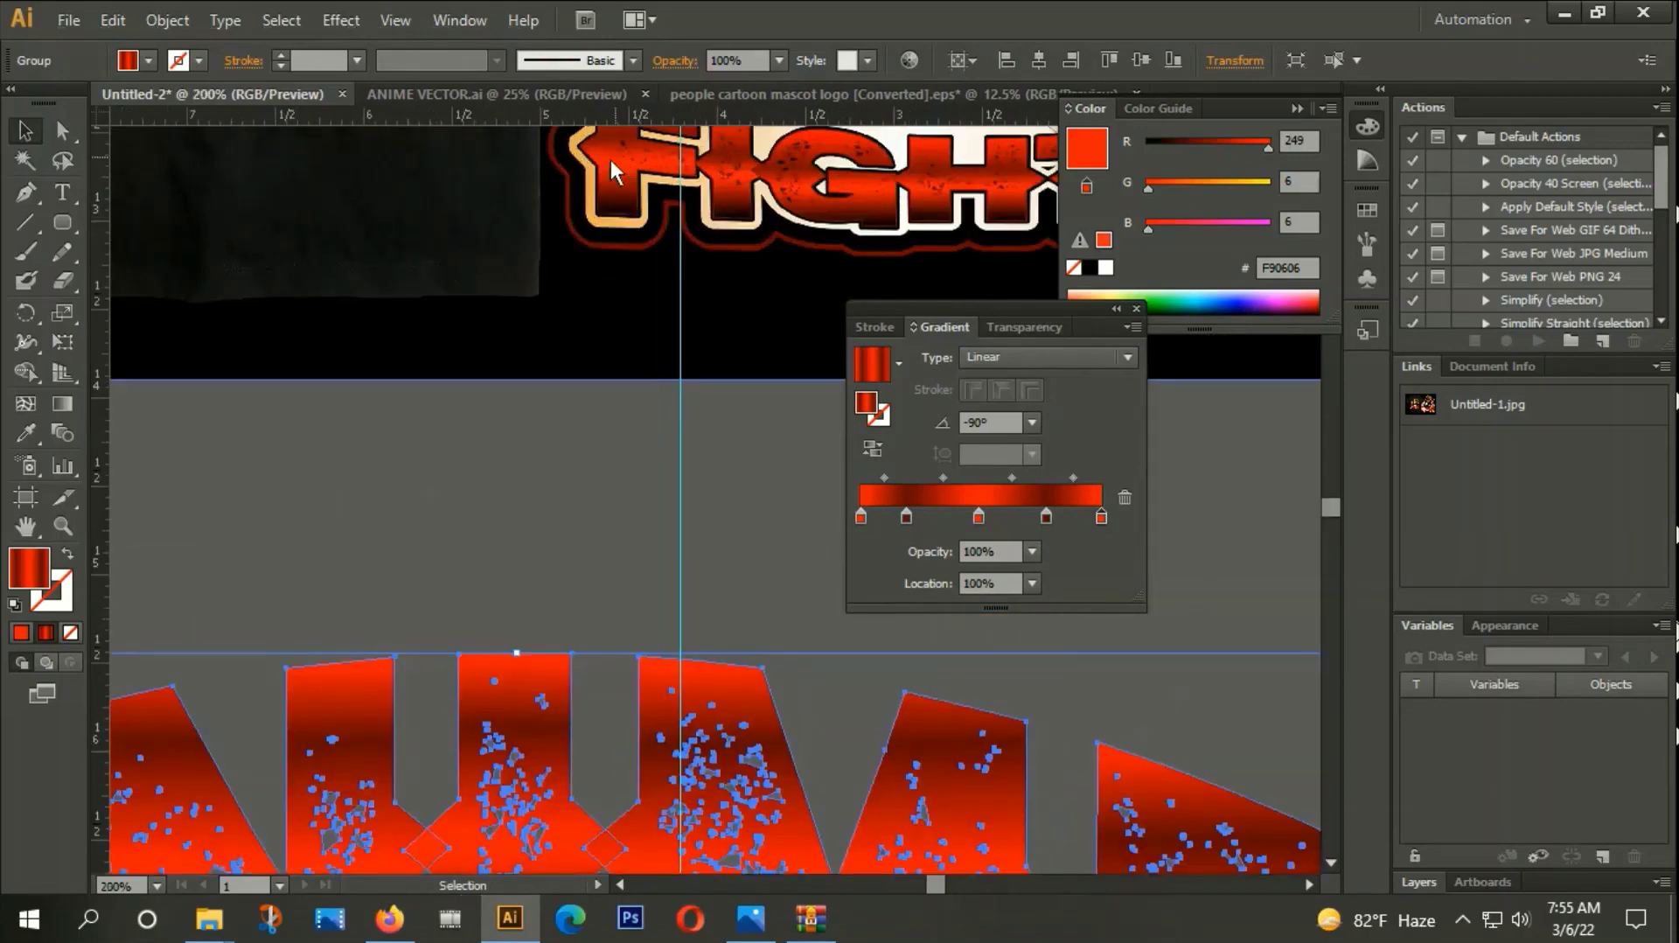
alt+scroll(611, 160, up, 3)
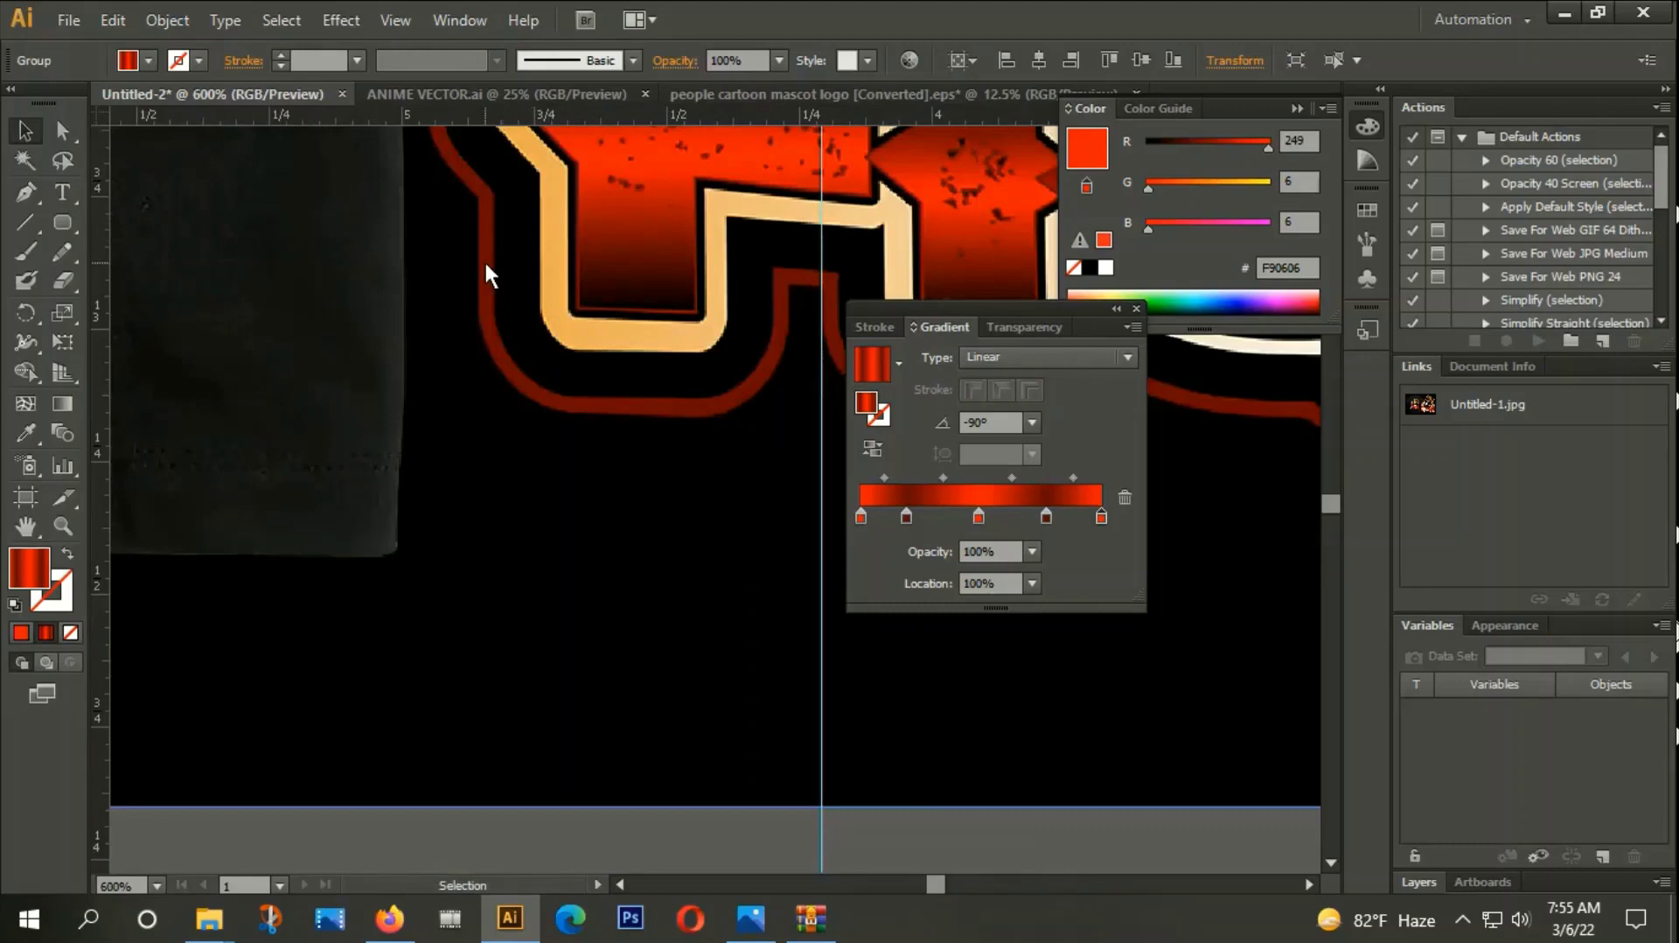
key(ctrl+1)
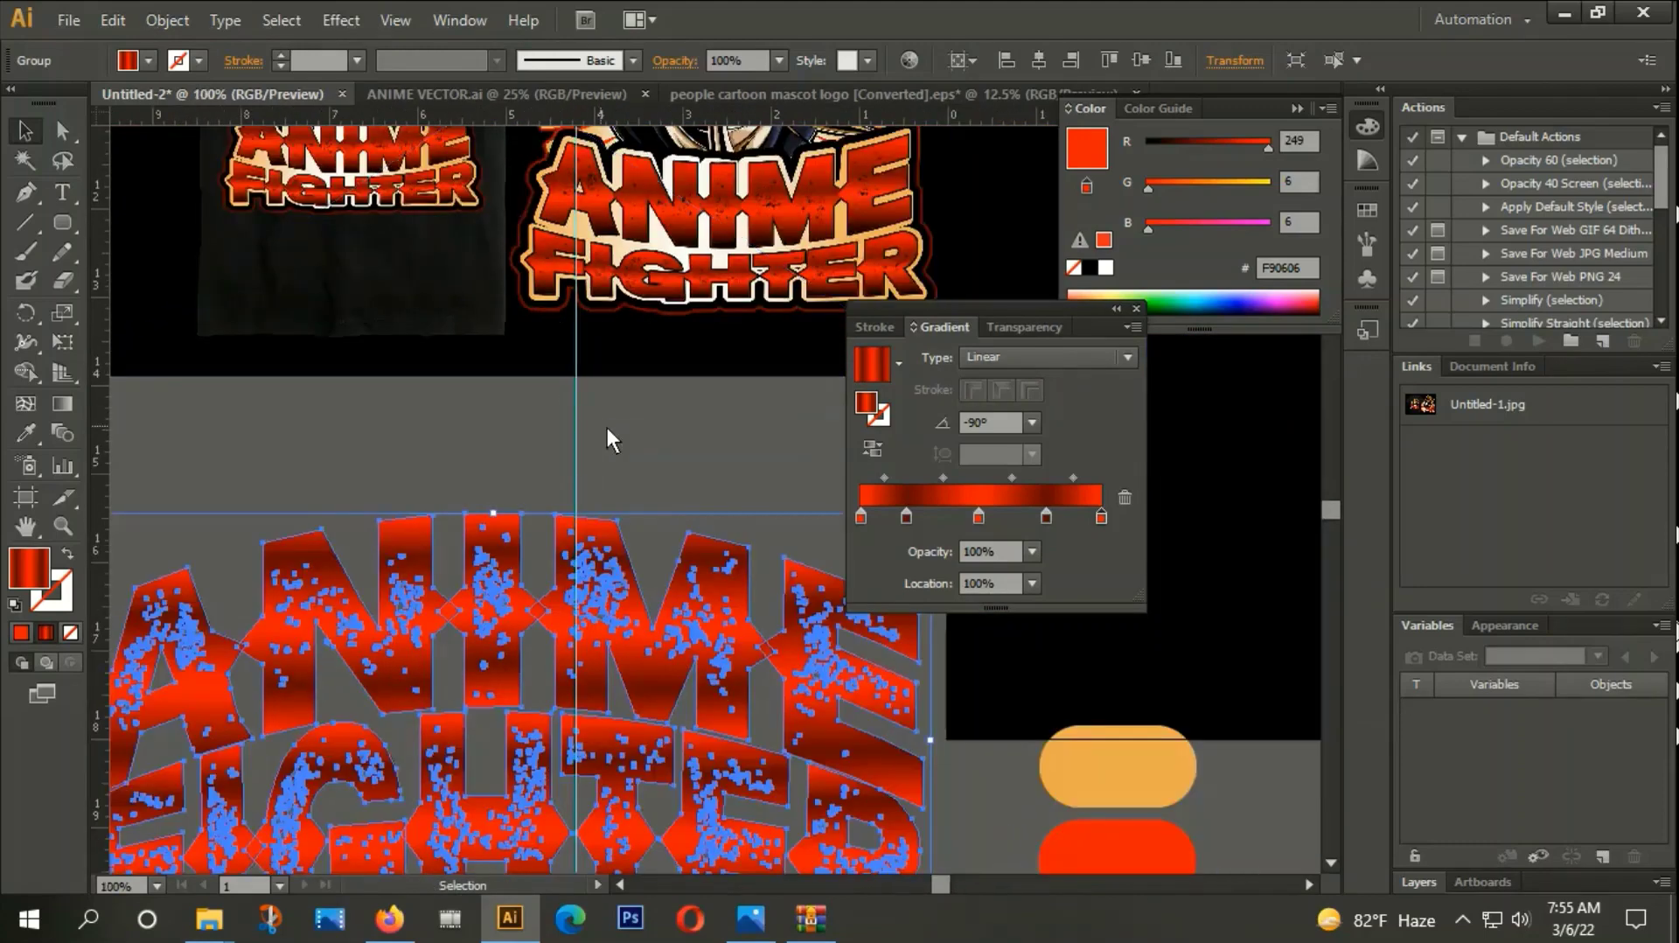
drag(607, 427, 662, 352)
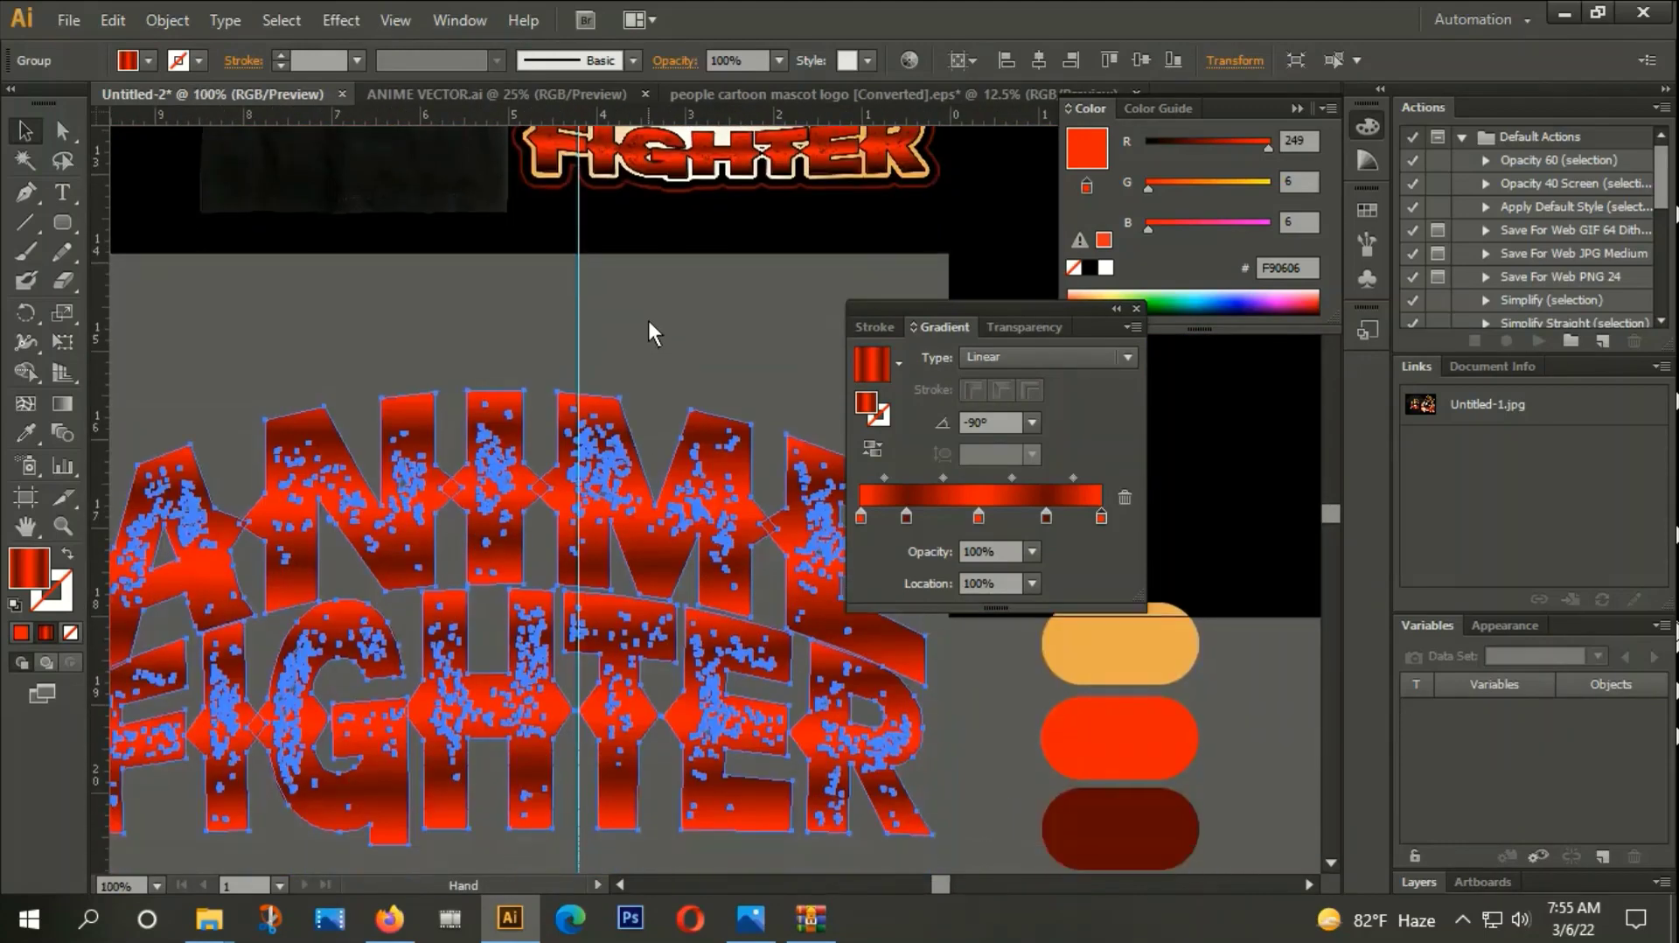
scroll(663, 350, down, 1)
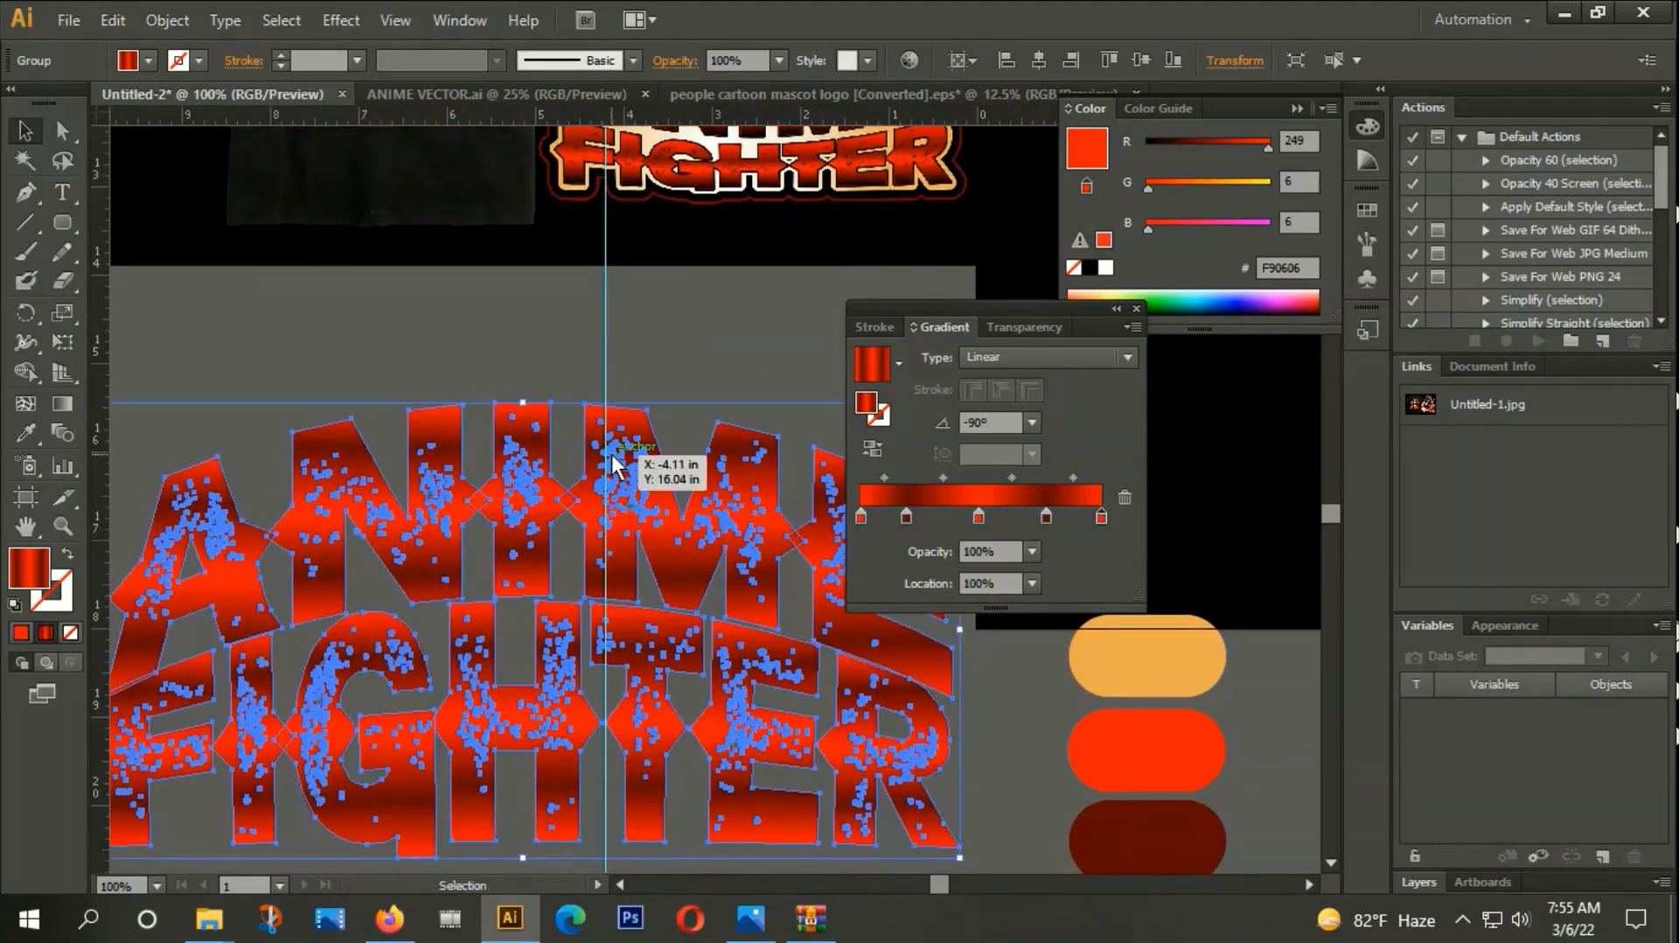
scroll(611, 454, down, 1)
scroll(627, 262, up, 3)
scroll(628, 248, up, 1)
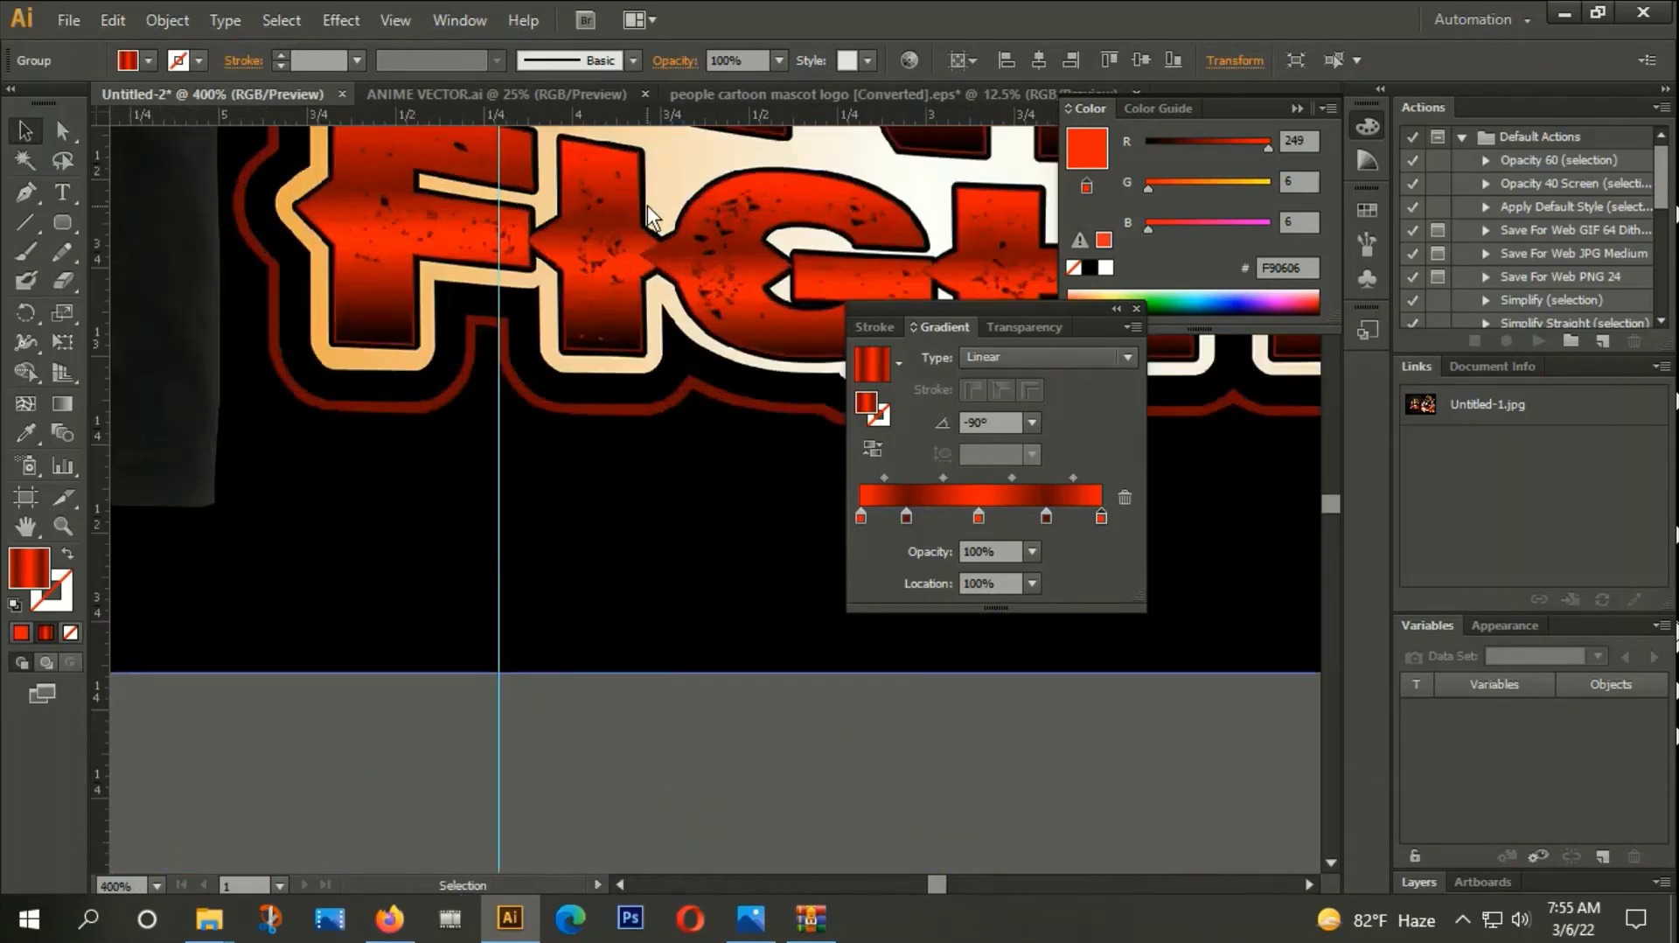
scroll(648, 205, down, 1)
scroll(647, 205, down, 2)
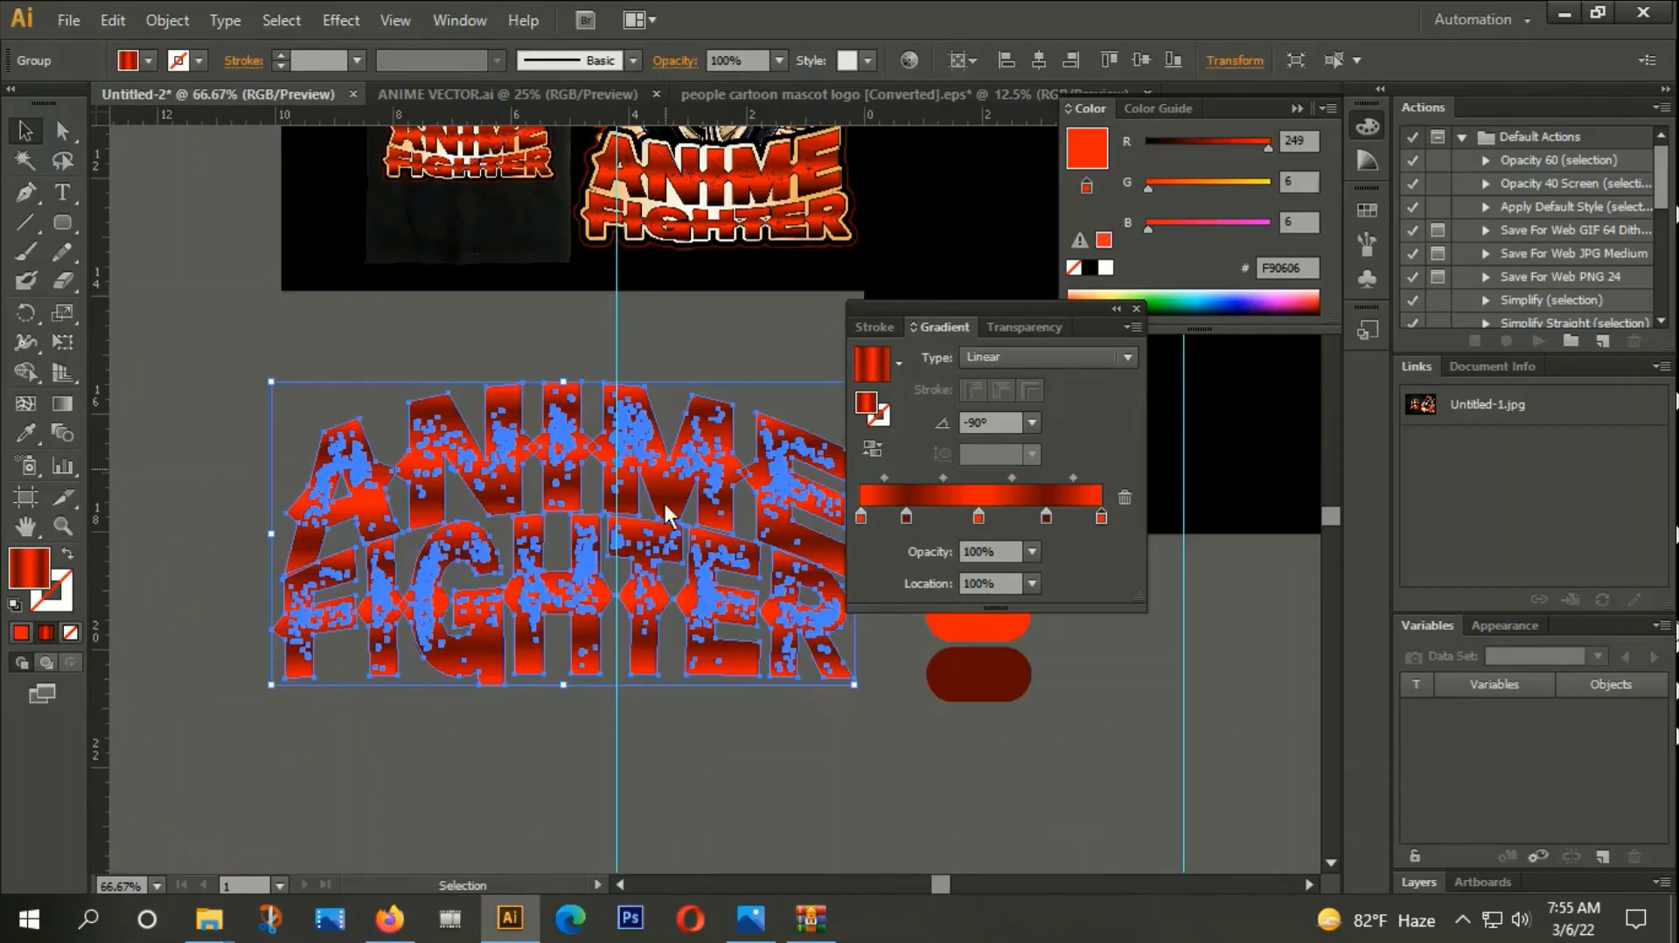
Offset the lettering path by 5 px and unite the offset shapes into one outline.
click(167, 21)
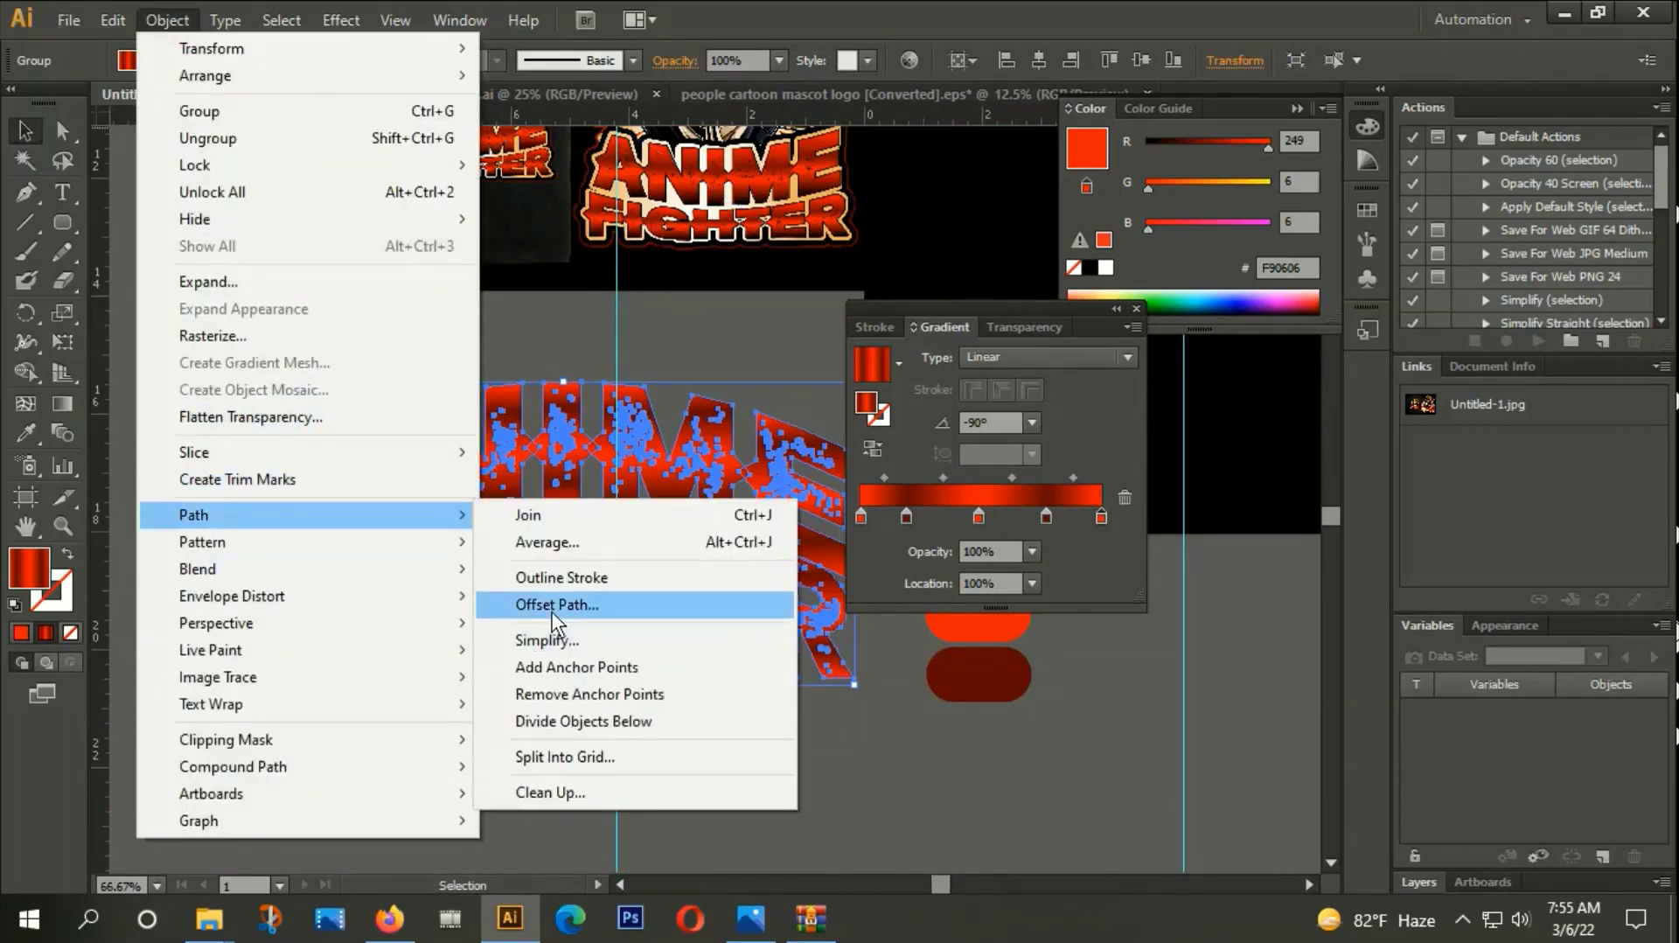
click(556, 604)
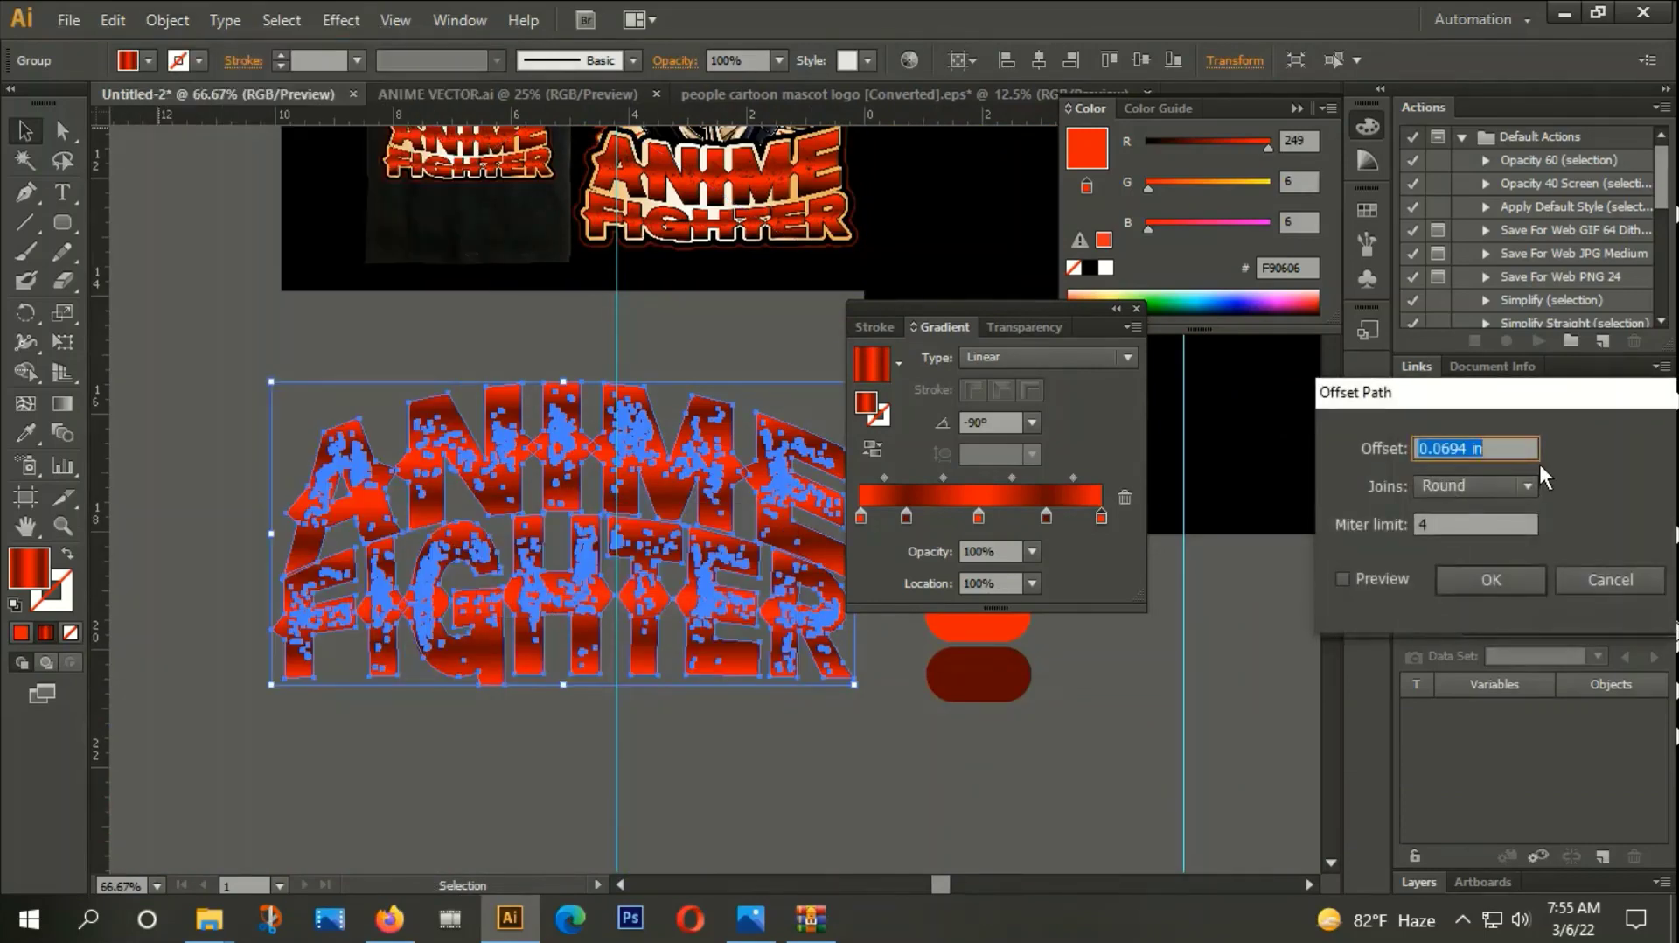
text(5PX)
click(1495, 580)
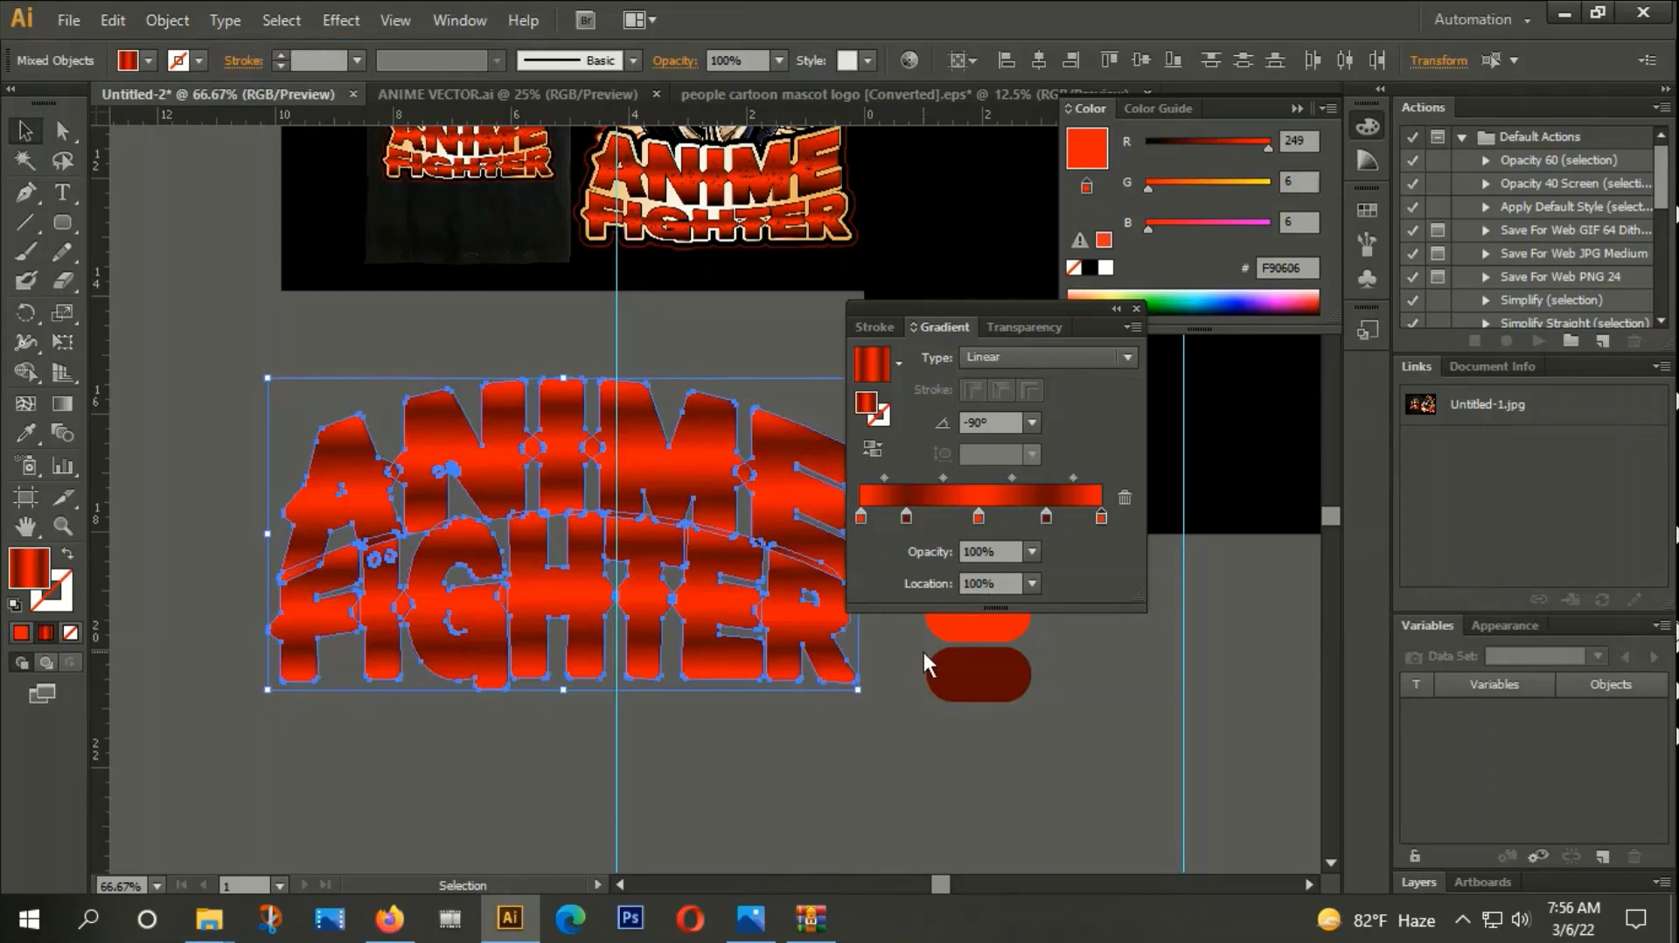
key(ctrl+shift+b)
key(ctrl+shift+F9)
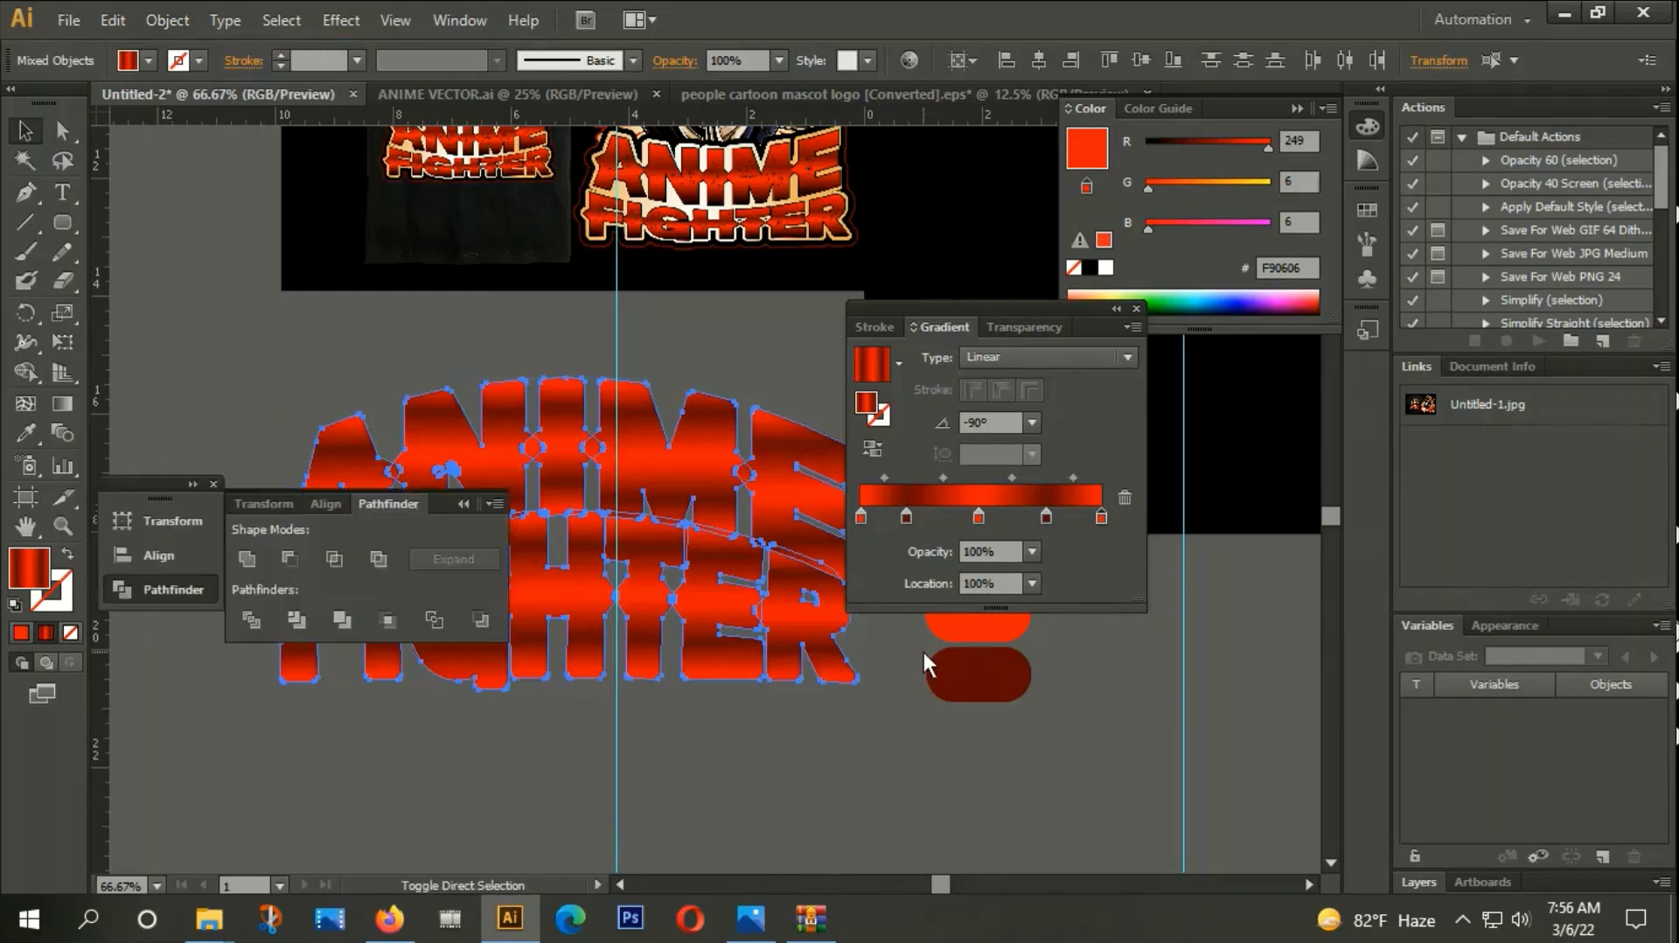
click(249, 560)
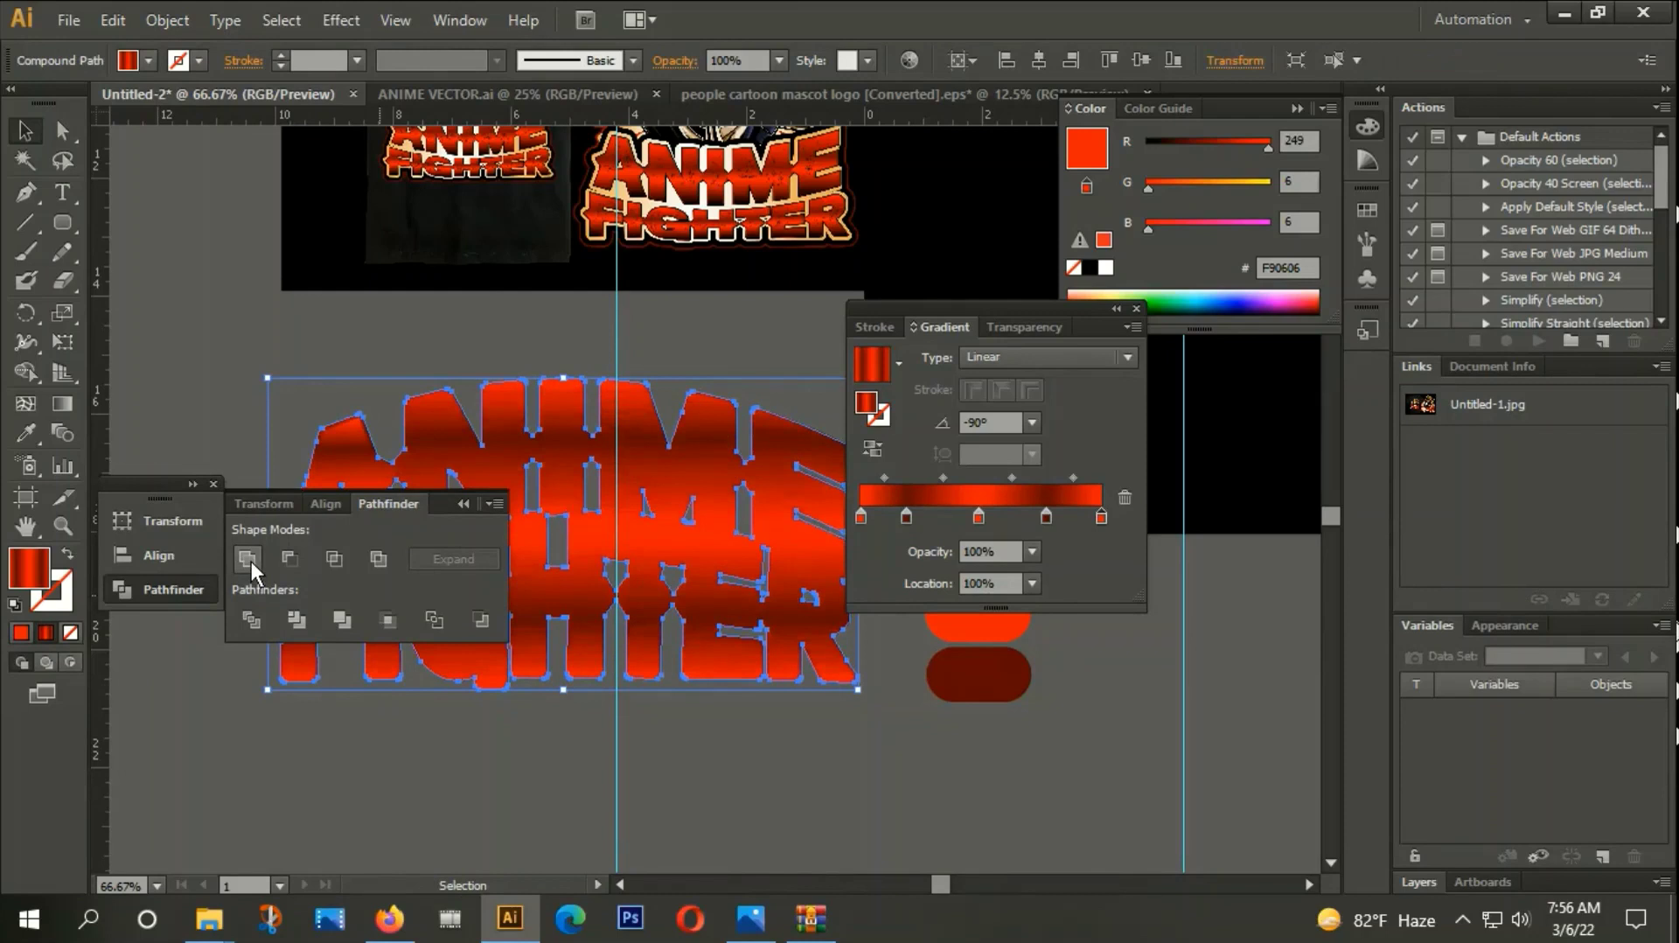
click(219, 480)
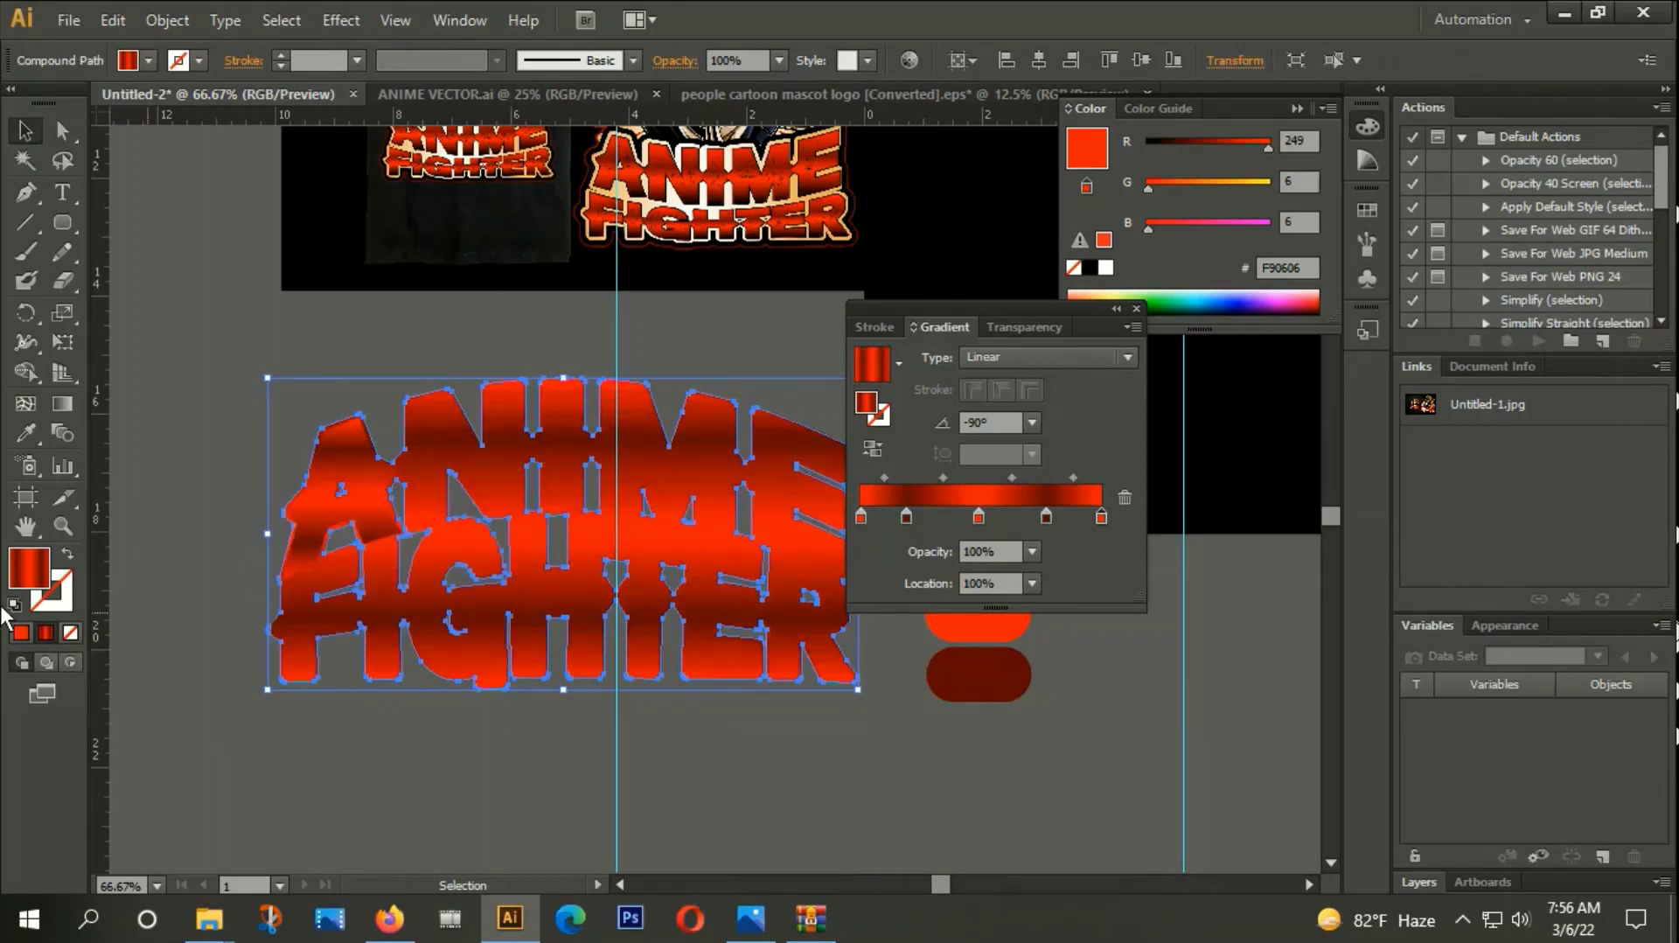
Fill the merged outline shape behind the lettering with black sampled by the Eyedropper.
double_click(32, 577)
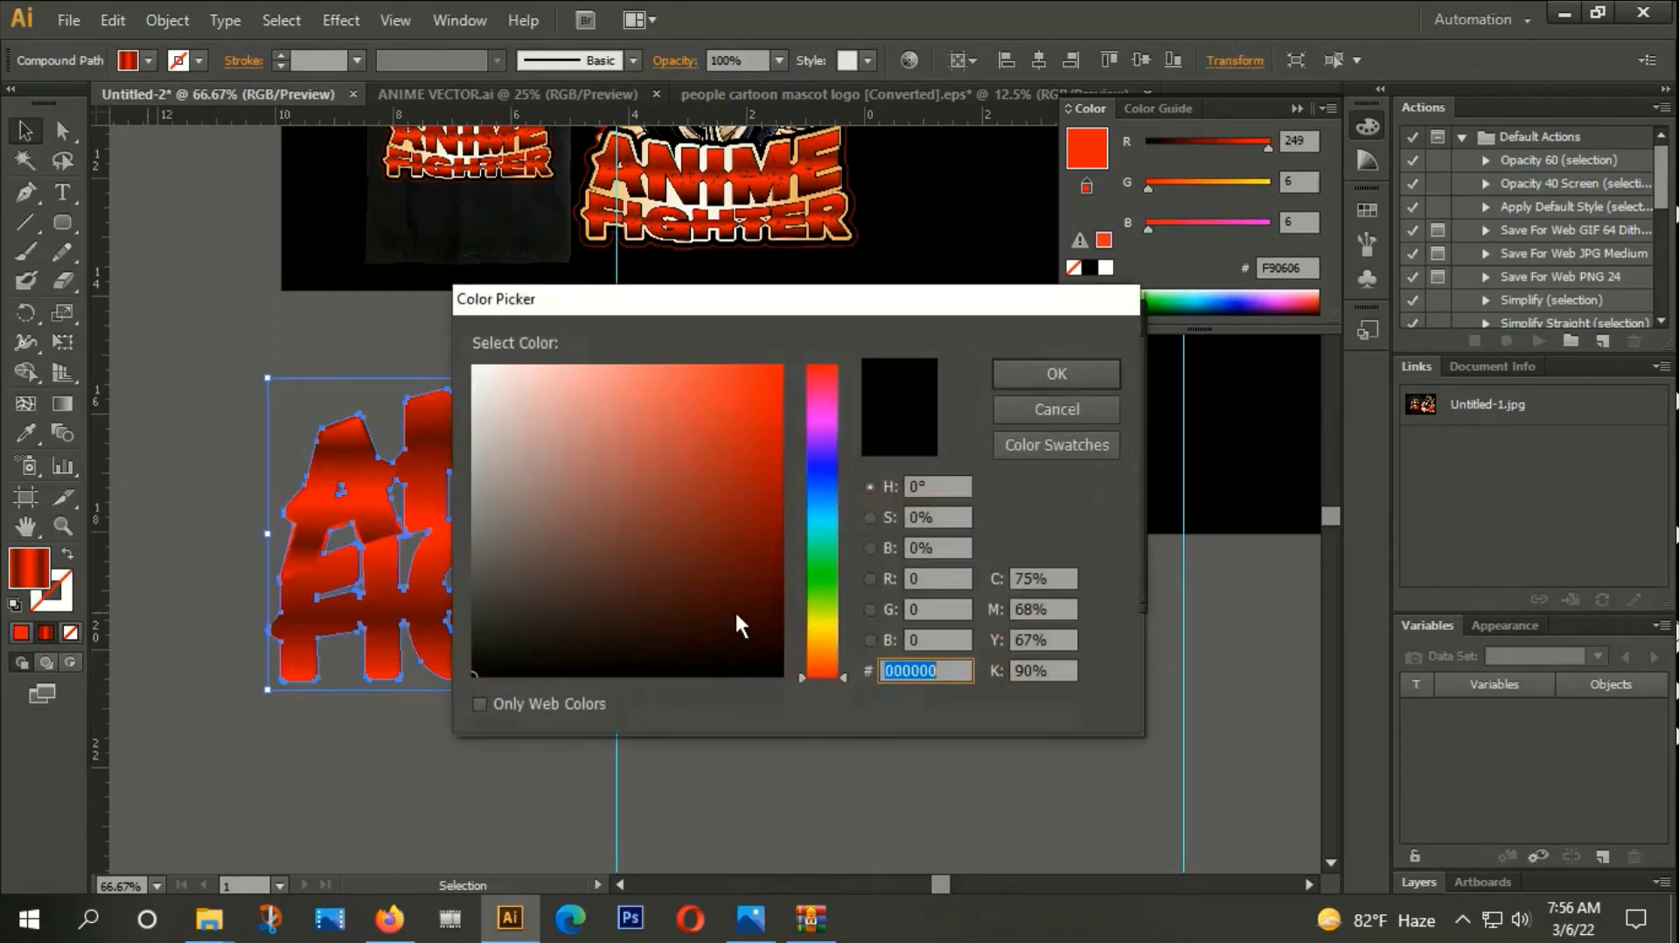
click(1031, 374)
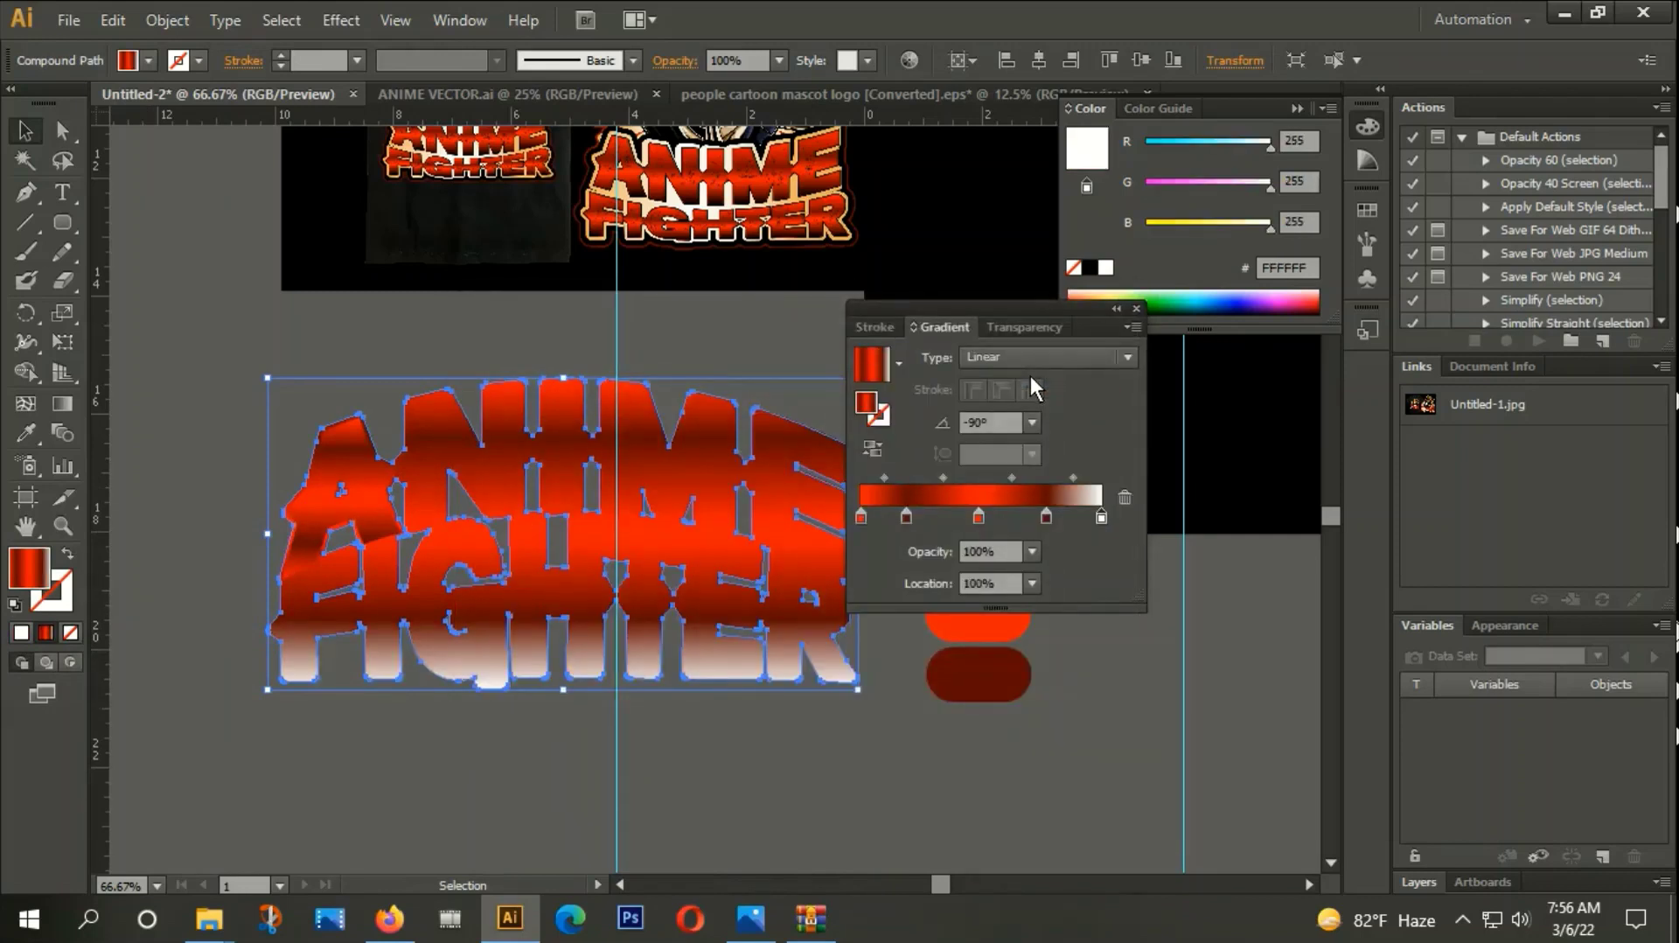
key(ctrl+z)
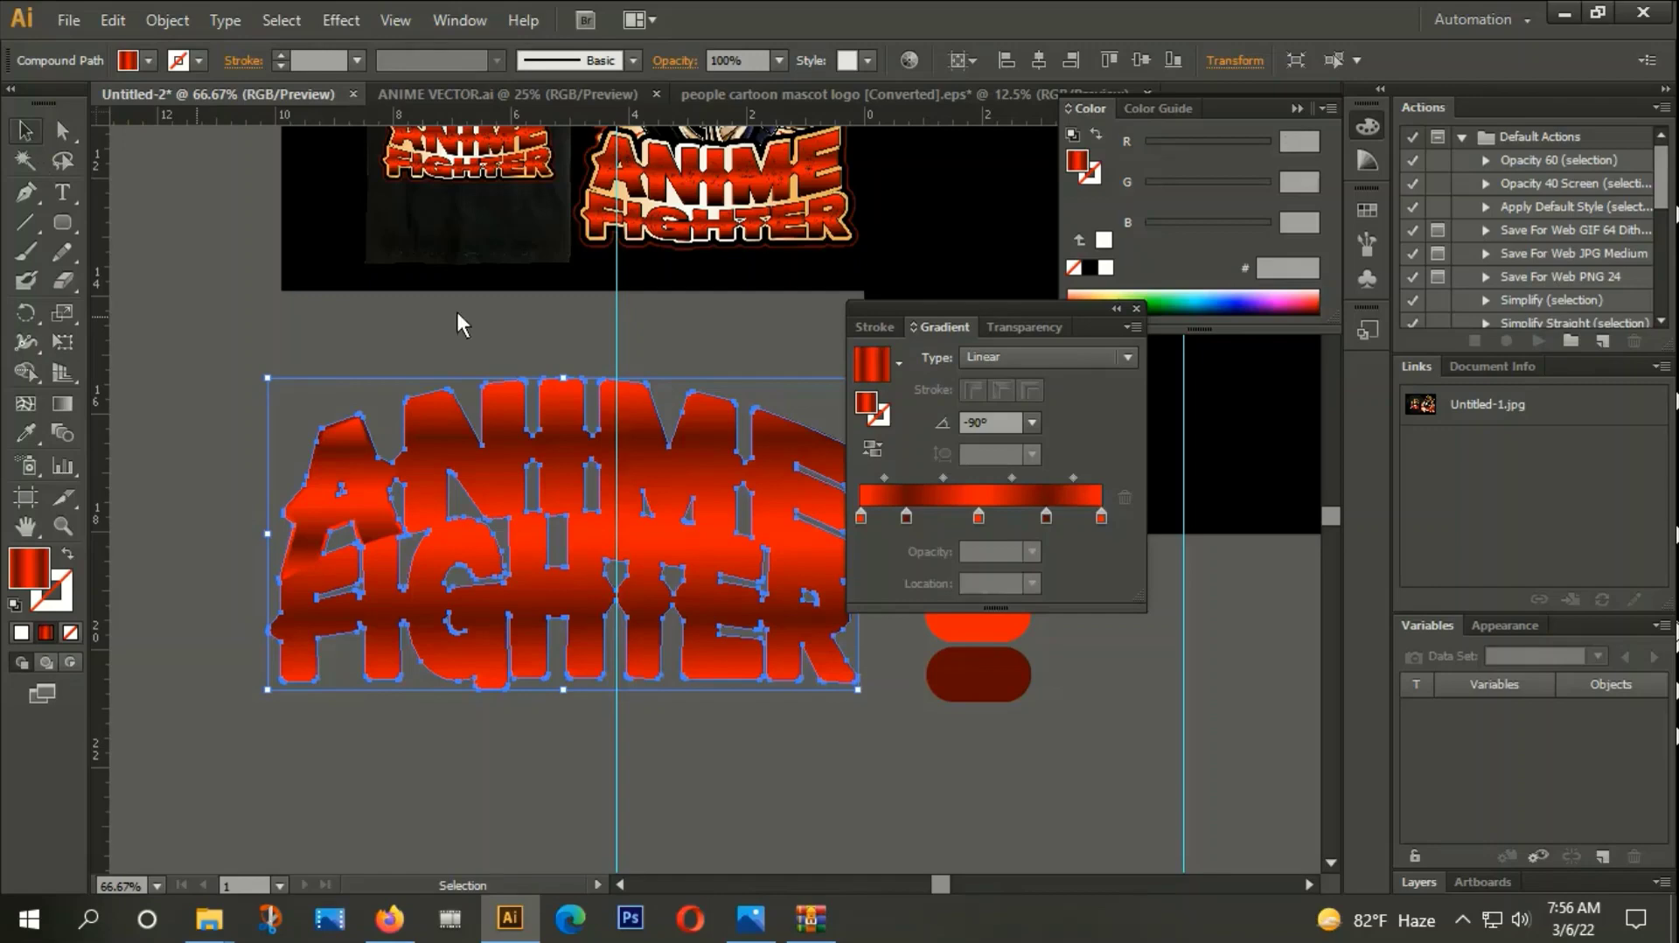
click(151, 460)
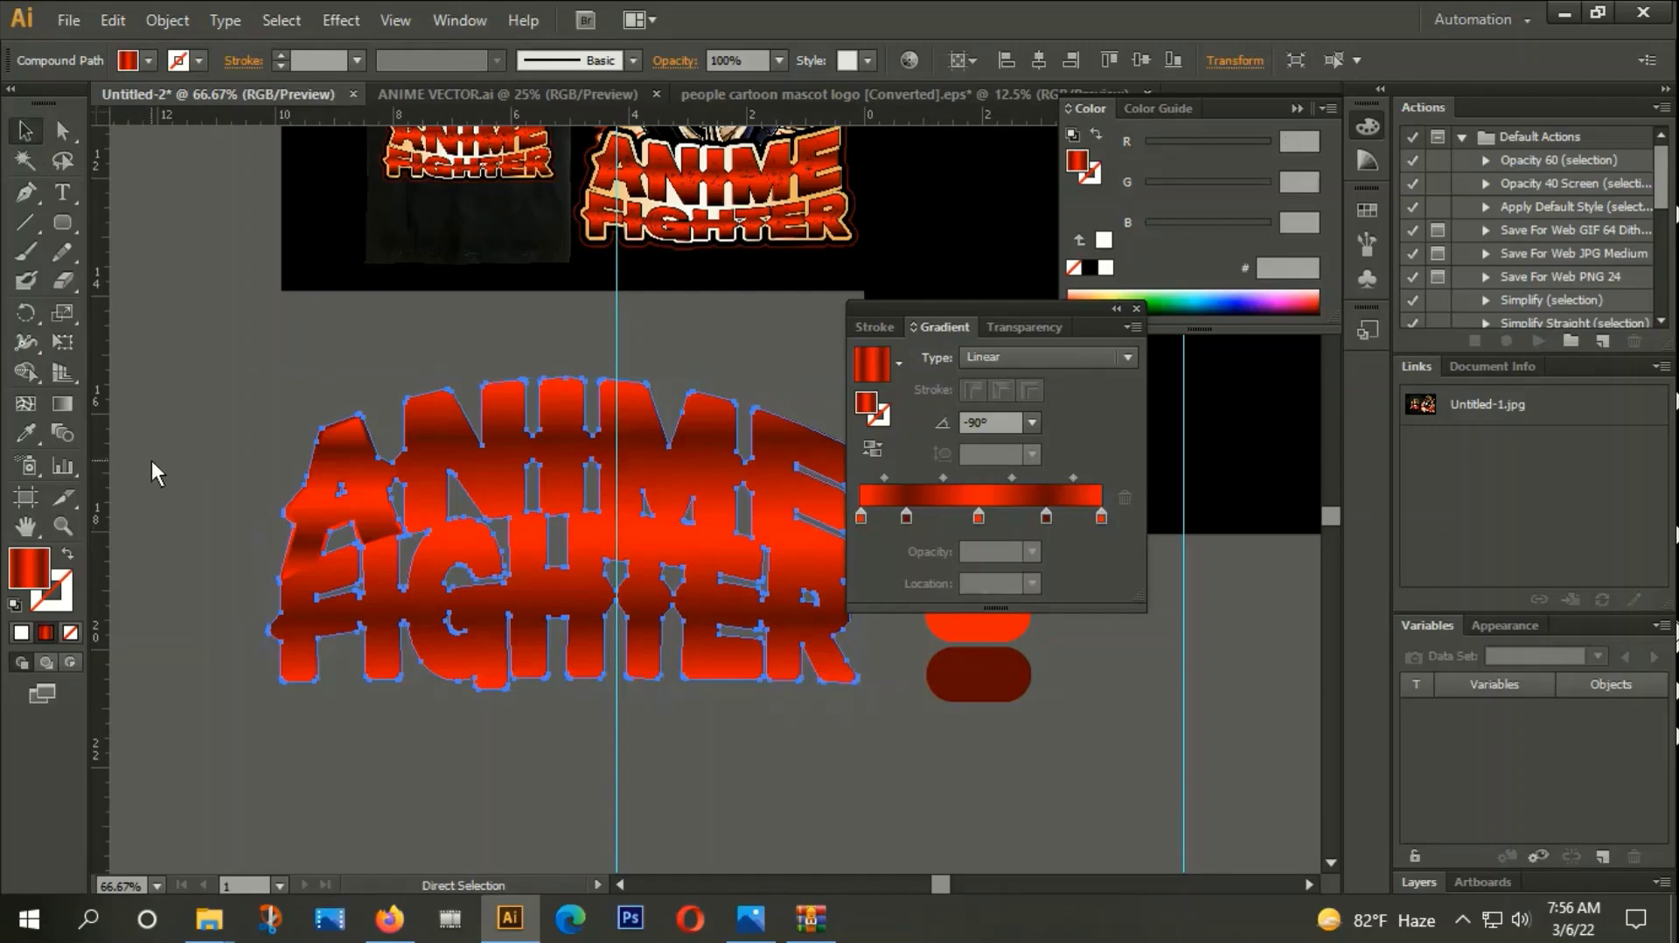
click(439, 467)
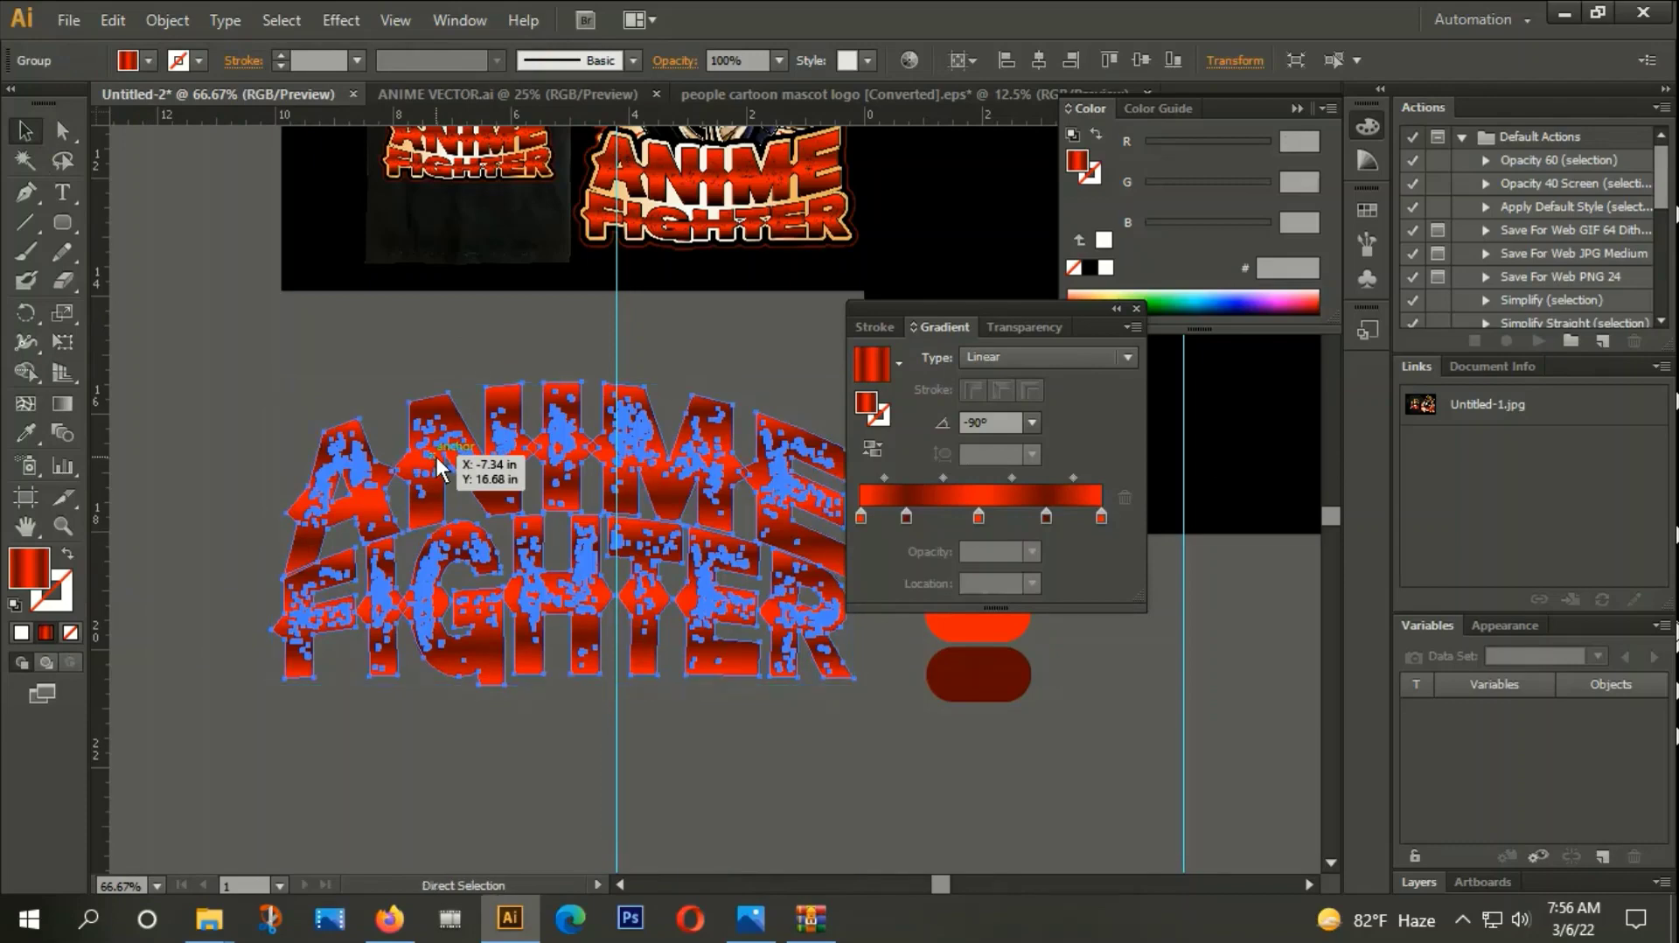
key(ctrl+8)
key(i)
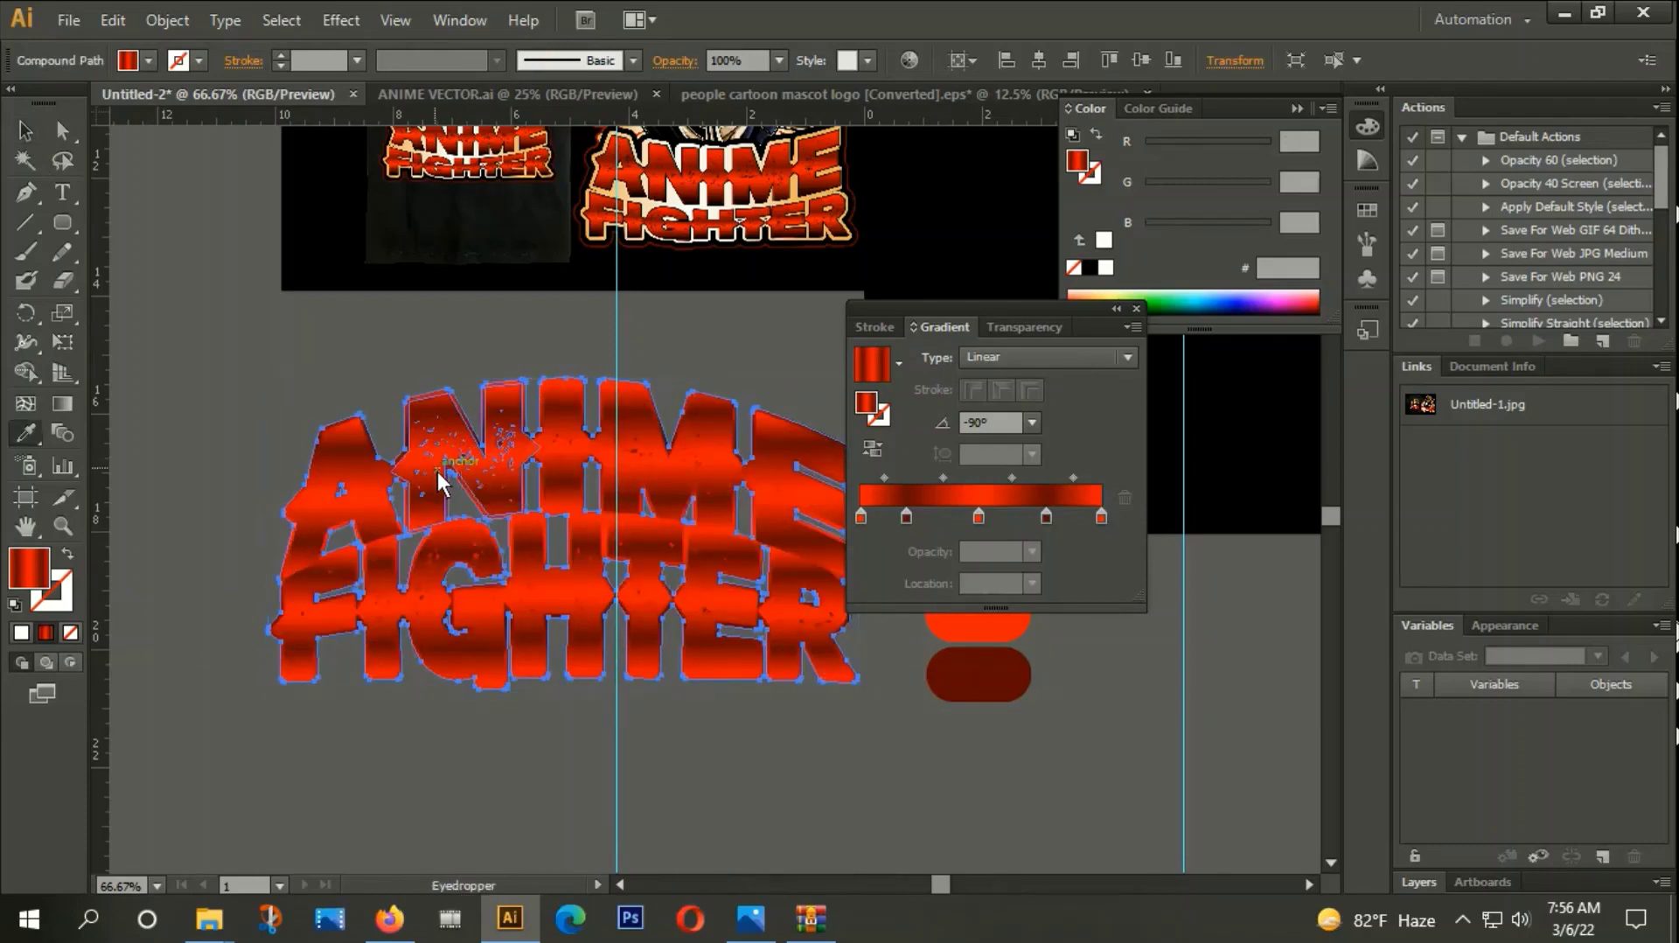
click(1265, 448)
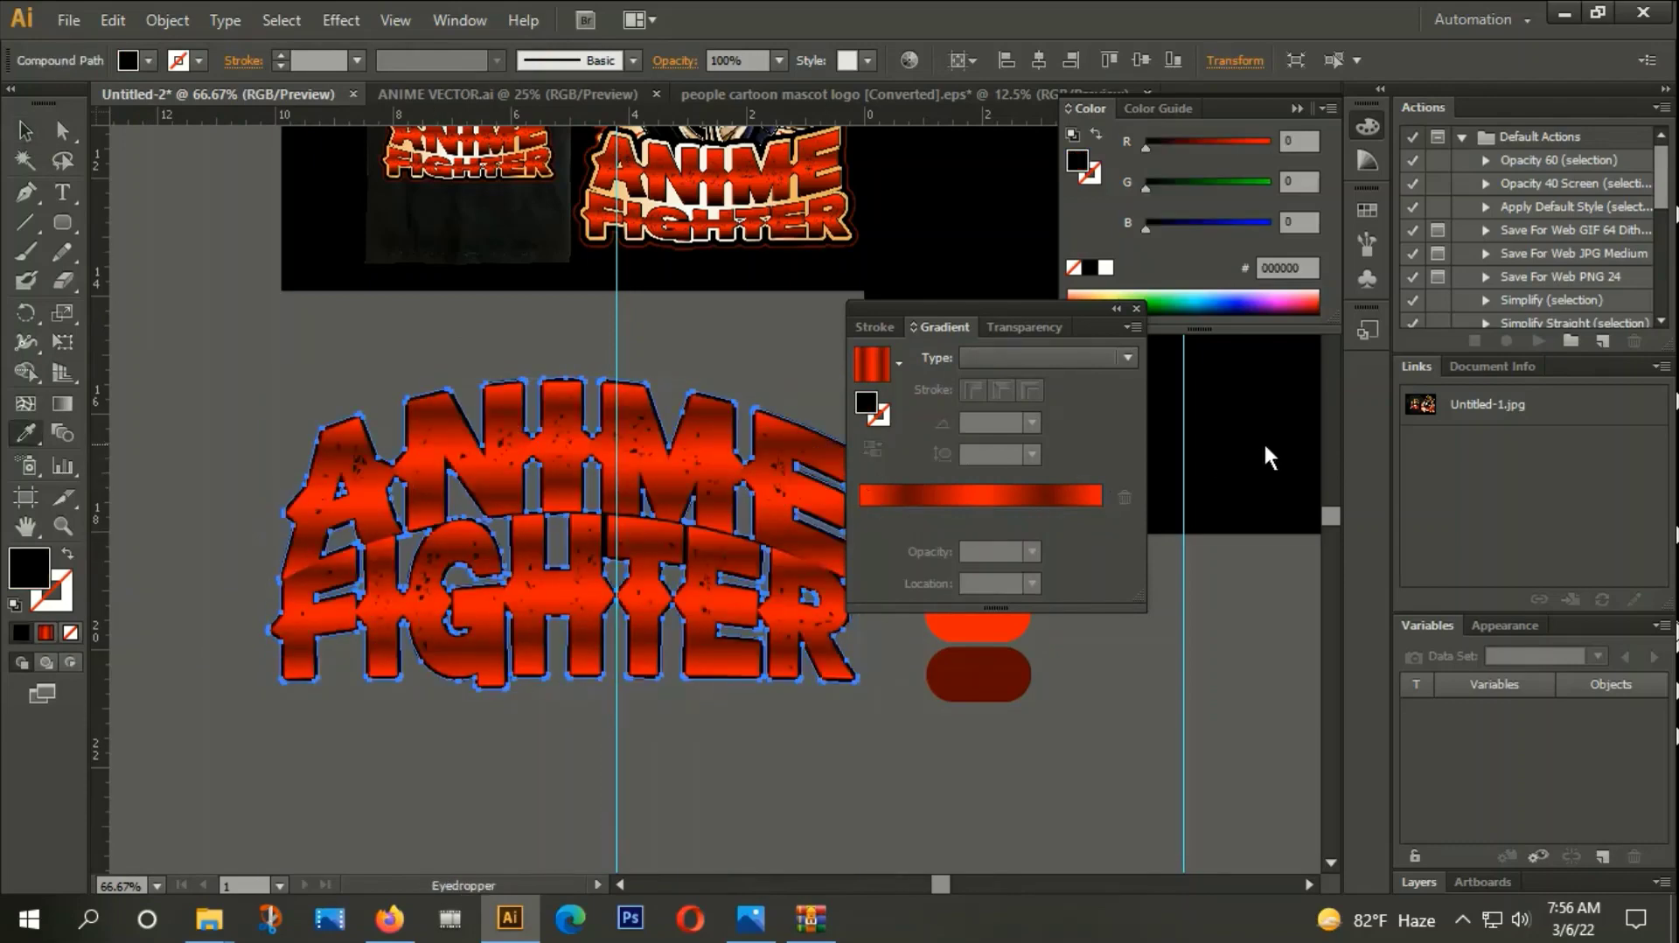
Group the lettering together with its black outline shape.
click(24, 131)
click(249, 380)
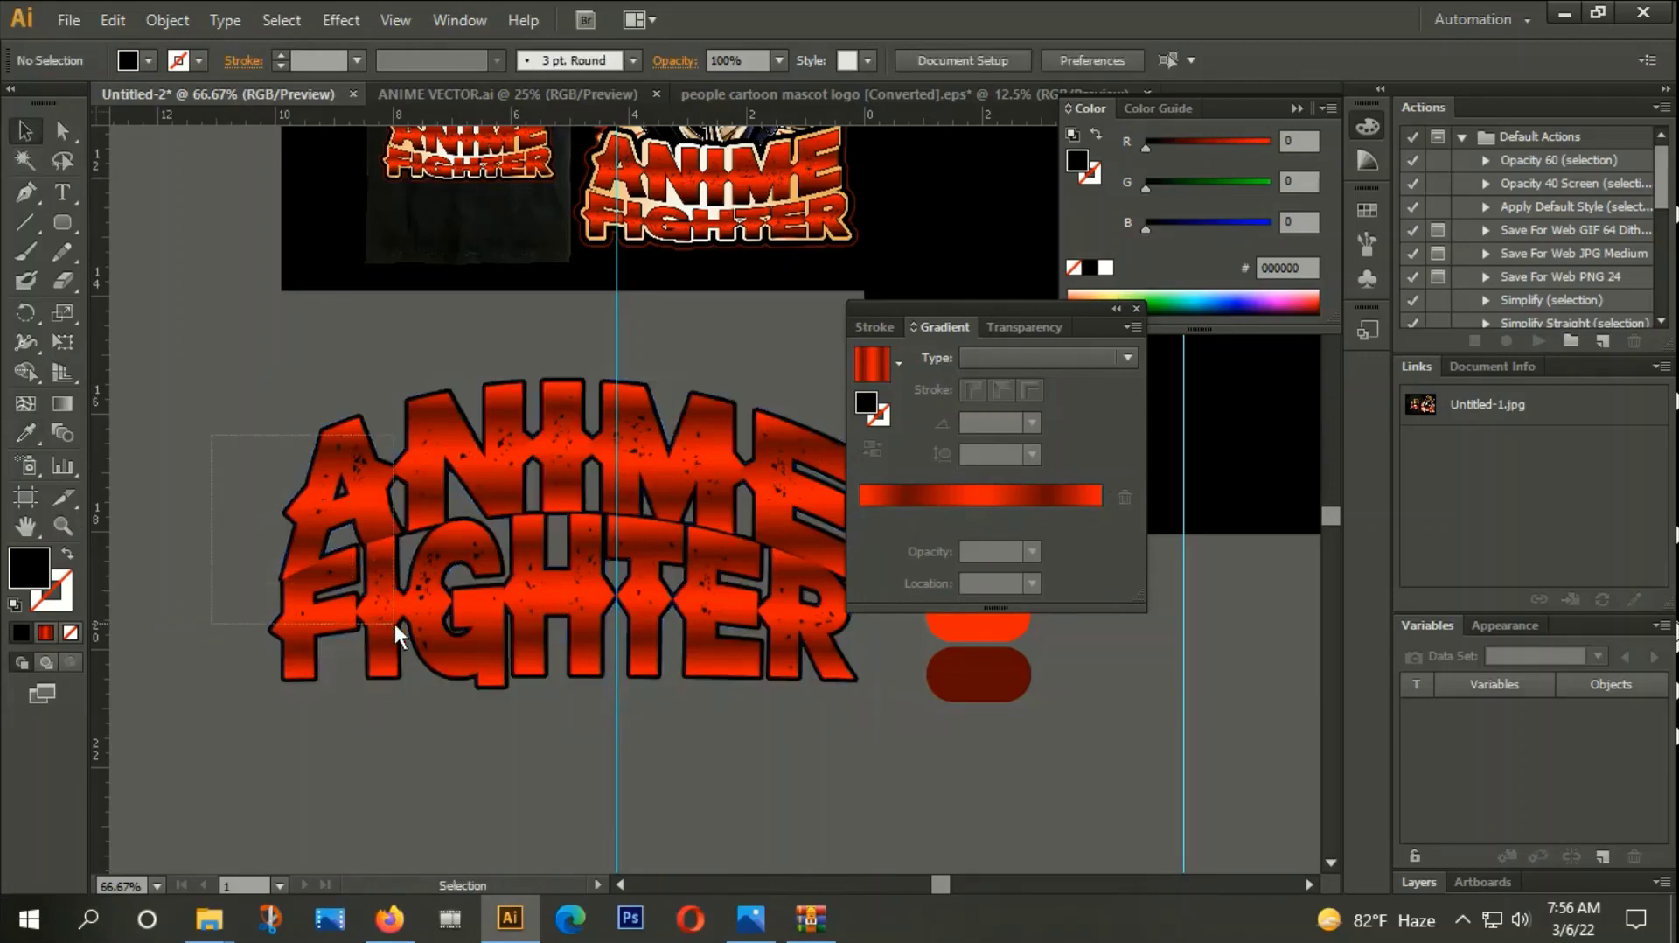
drag(212, 429, 395, 623)
right_click(394, 477)
click(468, 595)
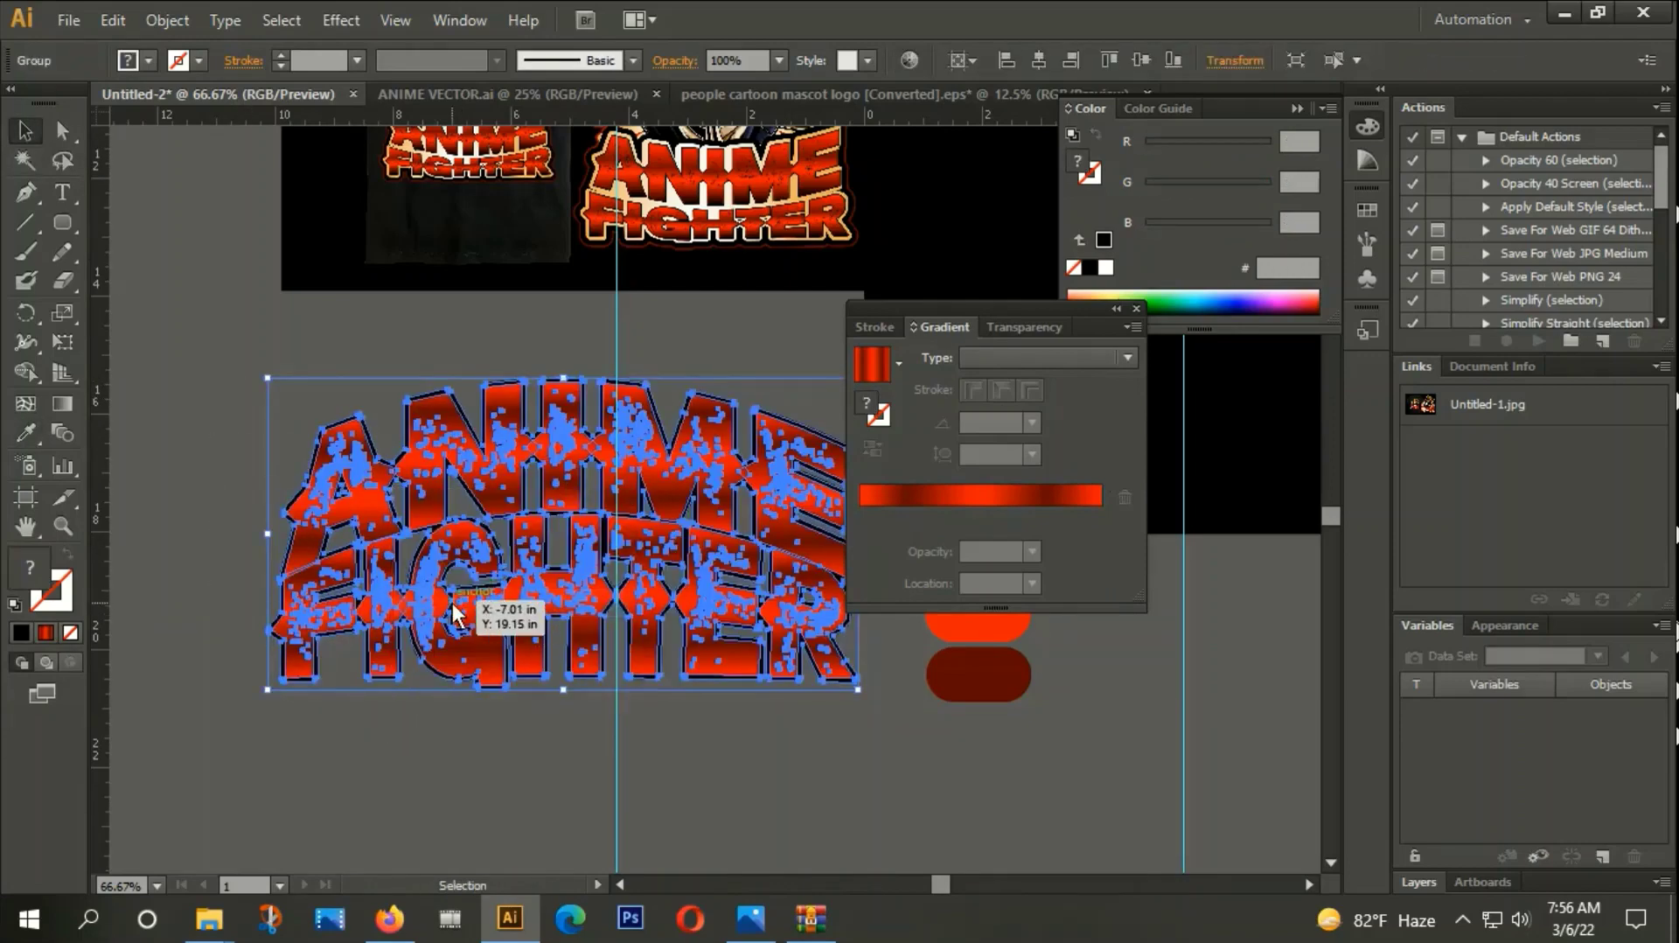
Add a 10 px offset path outline around the ANIME FIGHTER lettering.
click(163, 22)
mouse_move(302, 514)
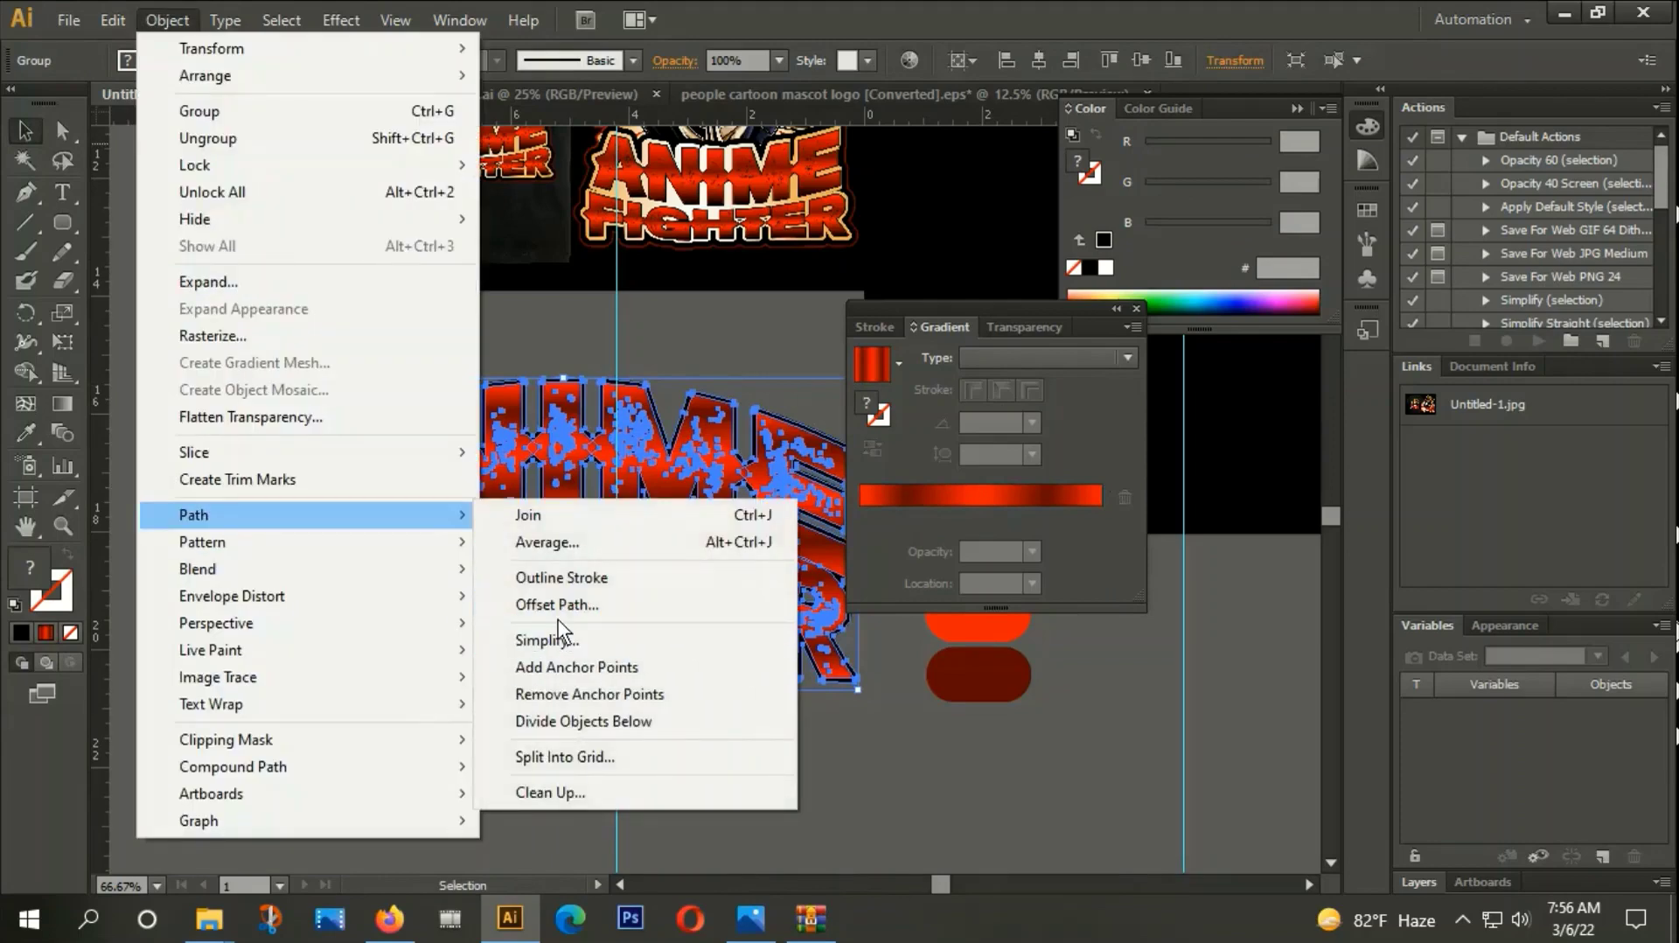
click(557, 603)
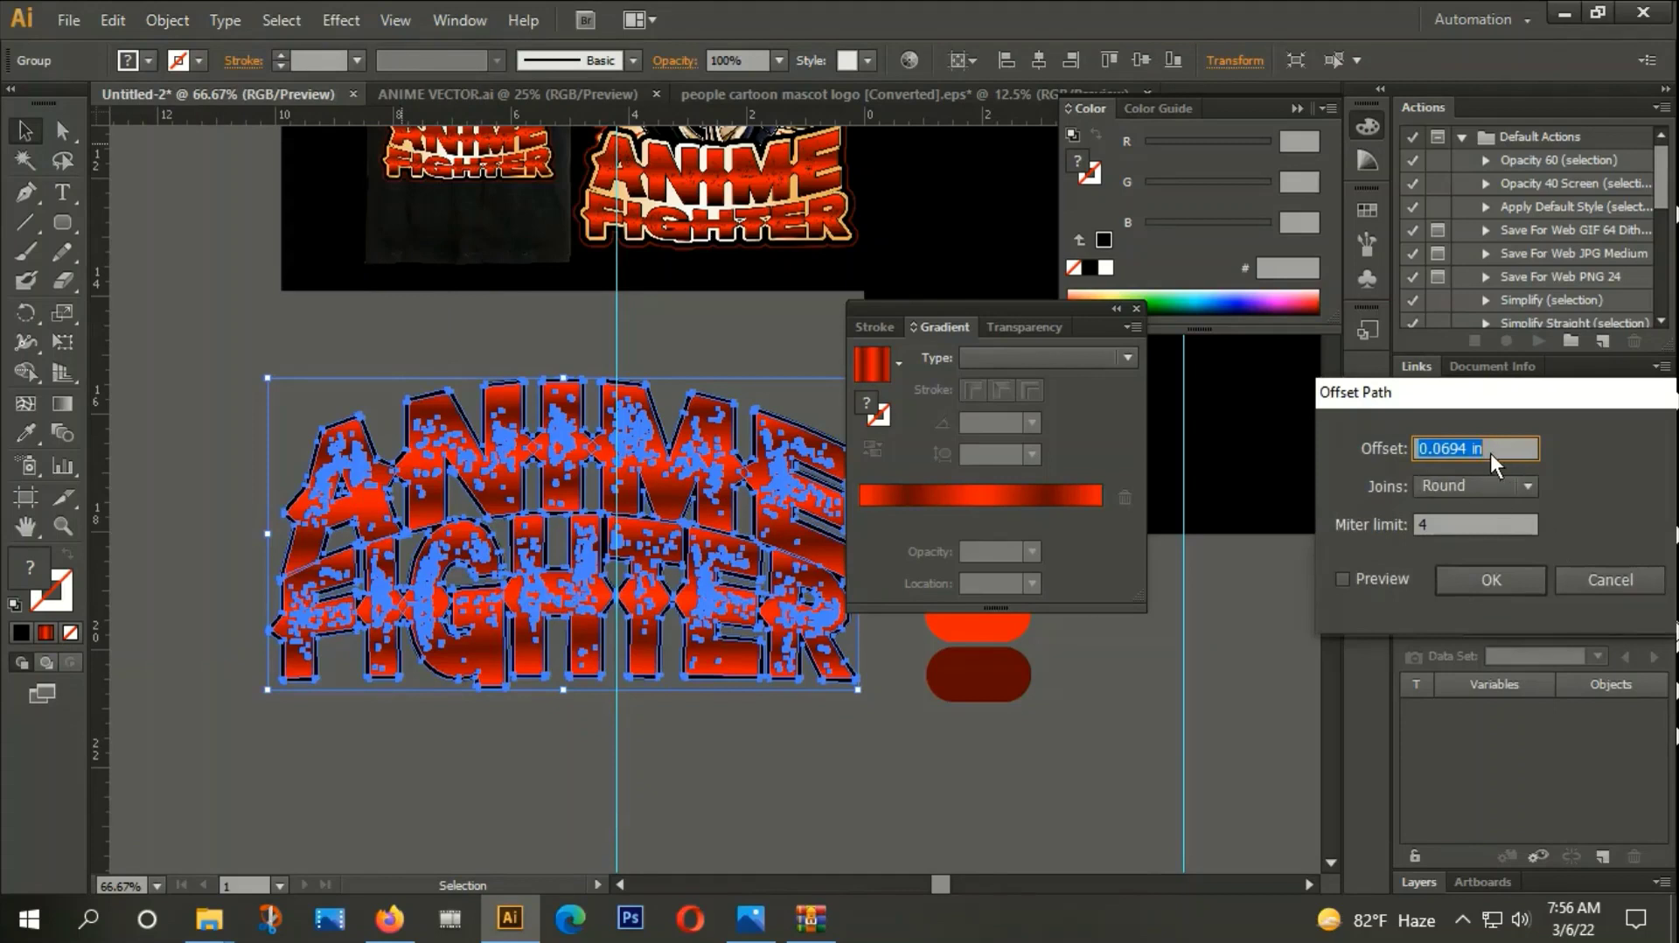
text(10P)
text(X)
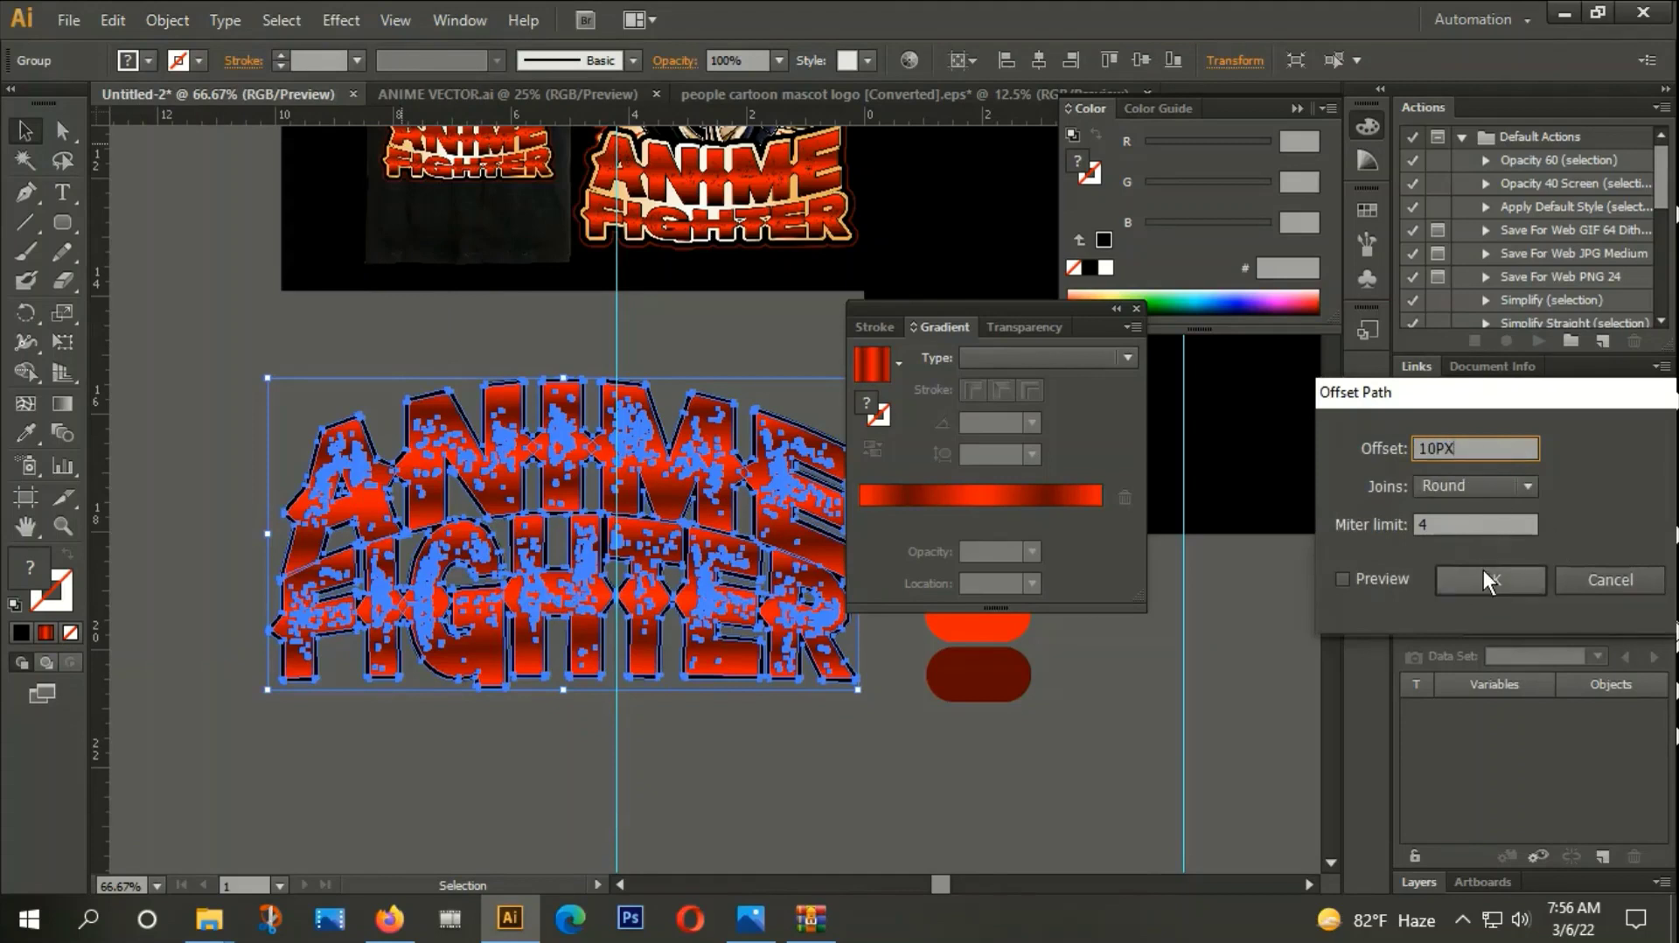
click(1489, 580)
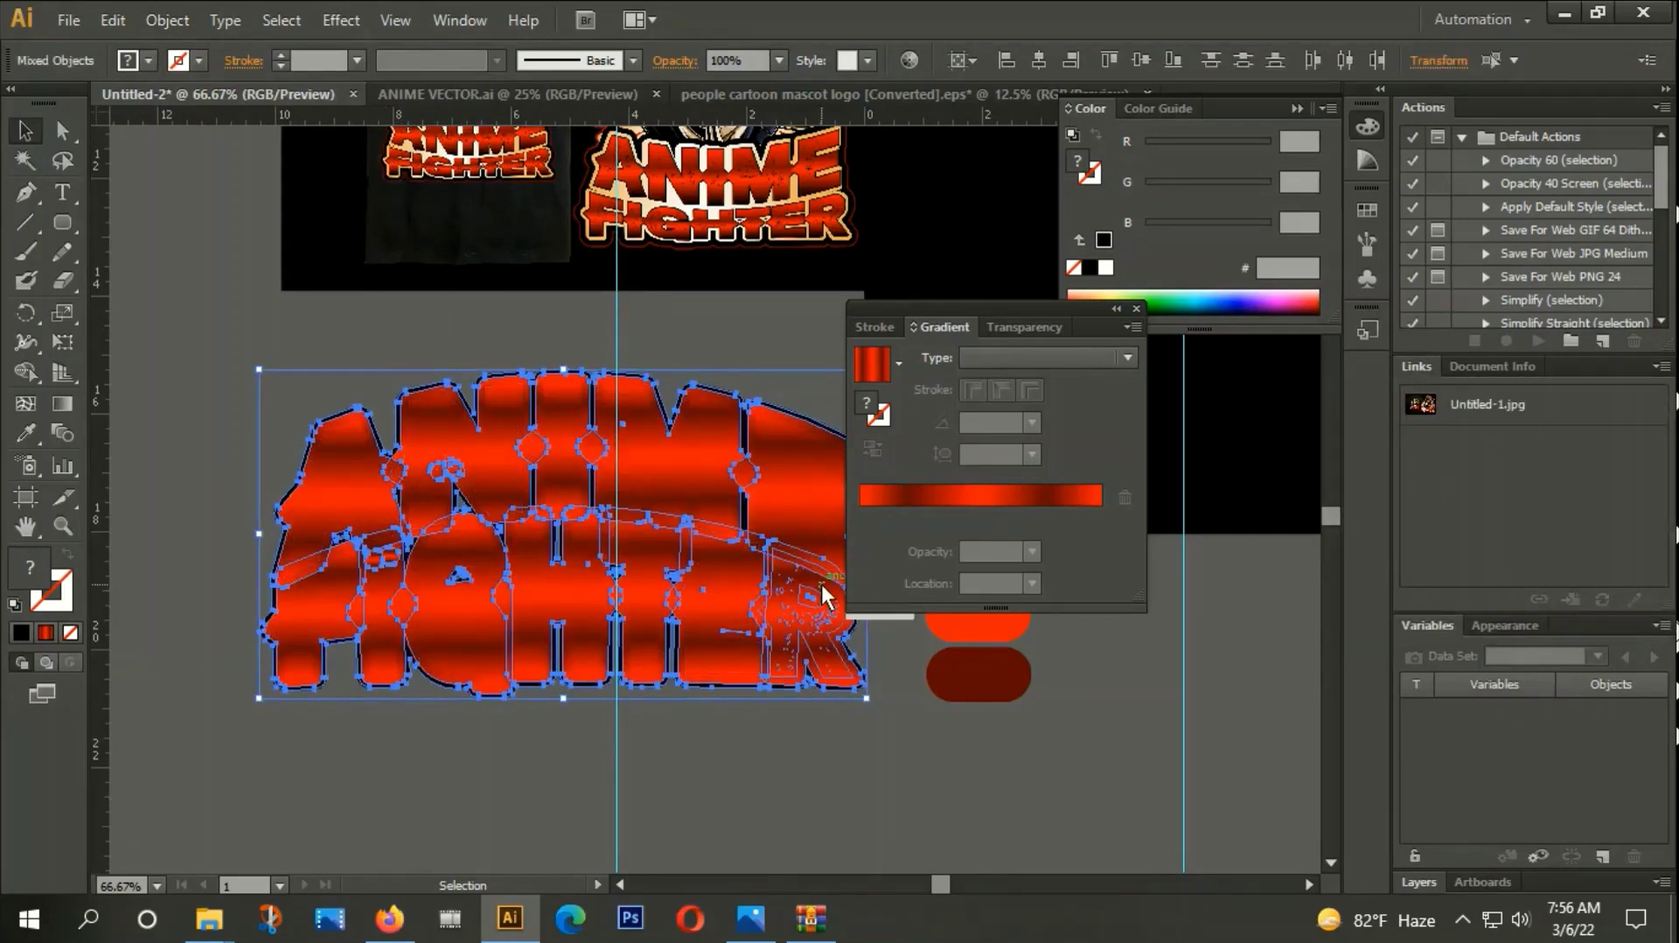
Unite the new offset shapes into one outer outline with Pathfinder.
key(ctrl)
key(shift+ctrl+F9)
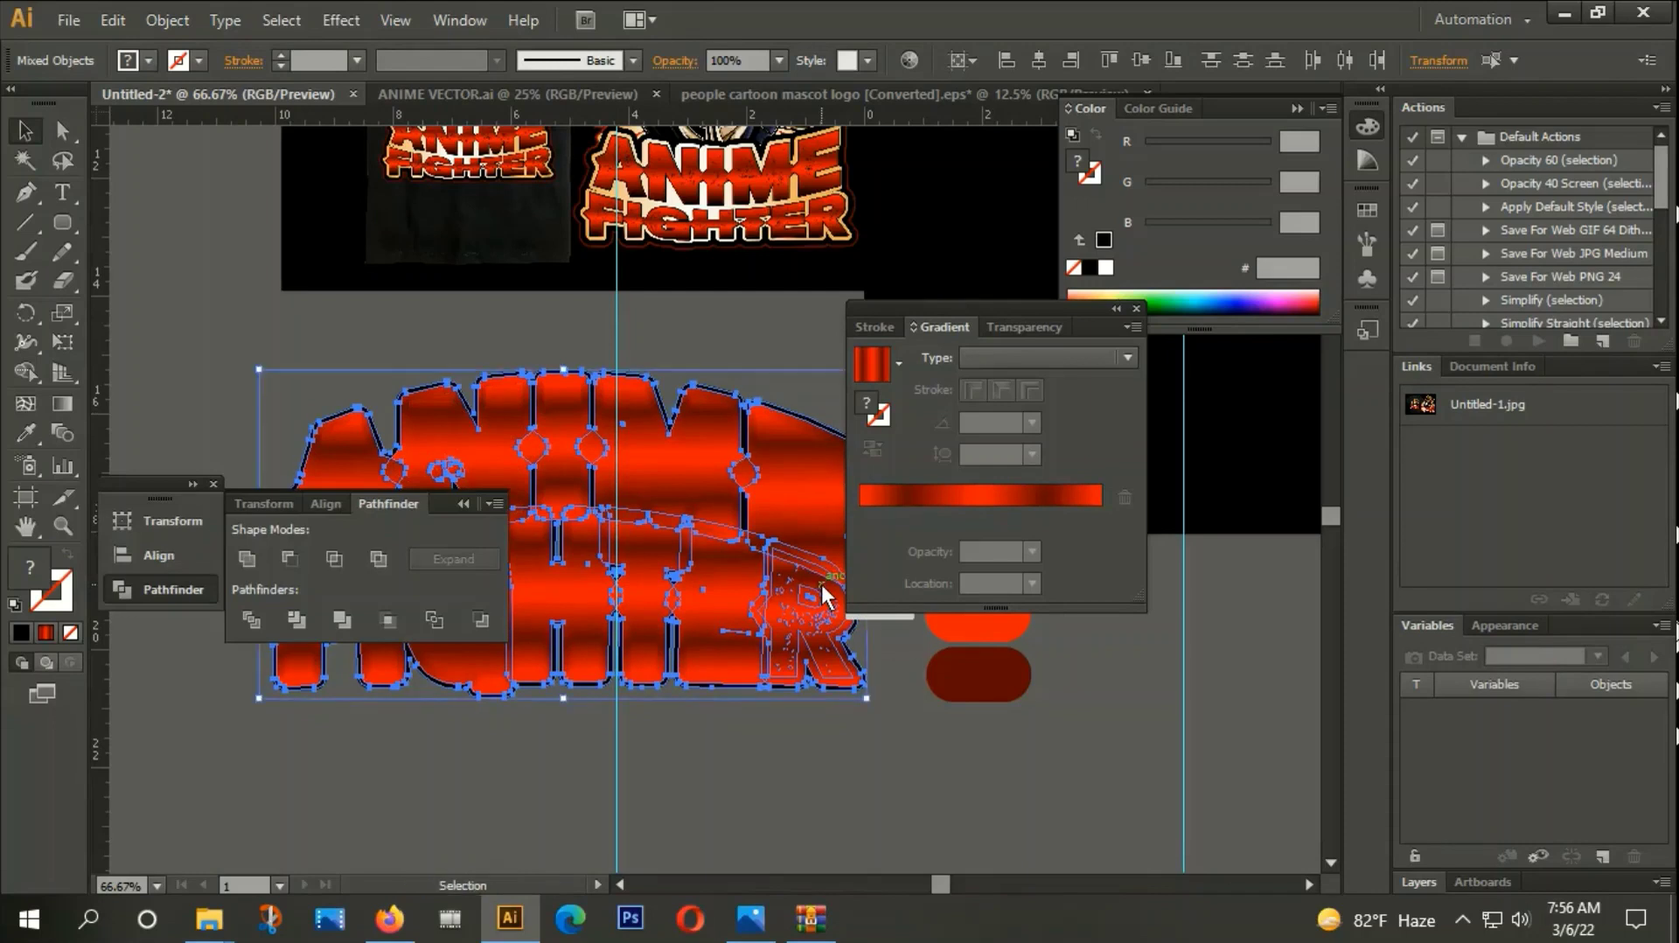
click(248, 558)
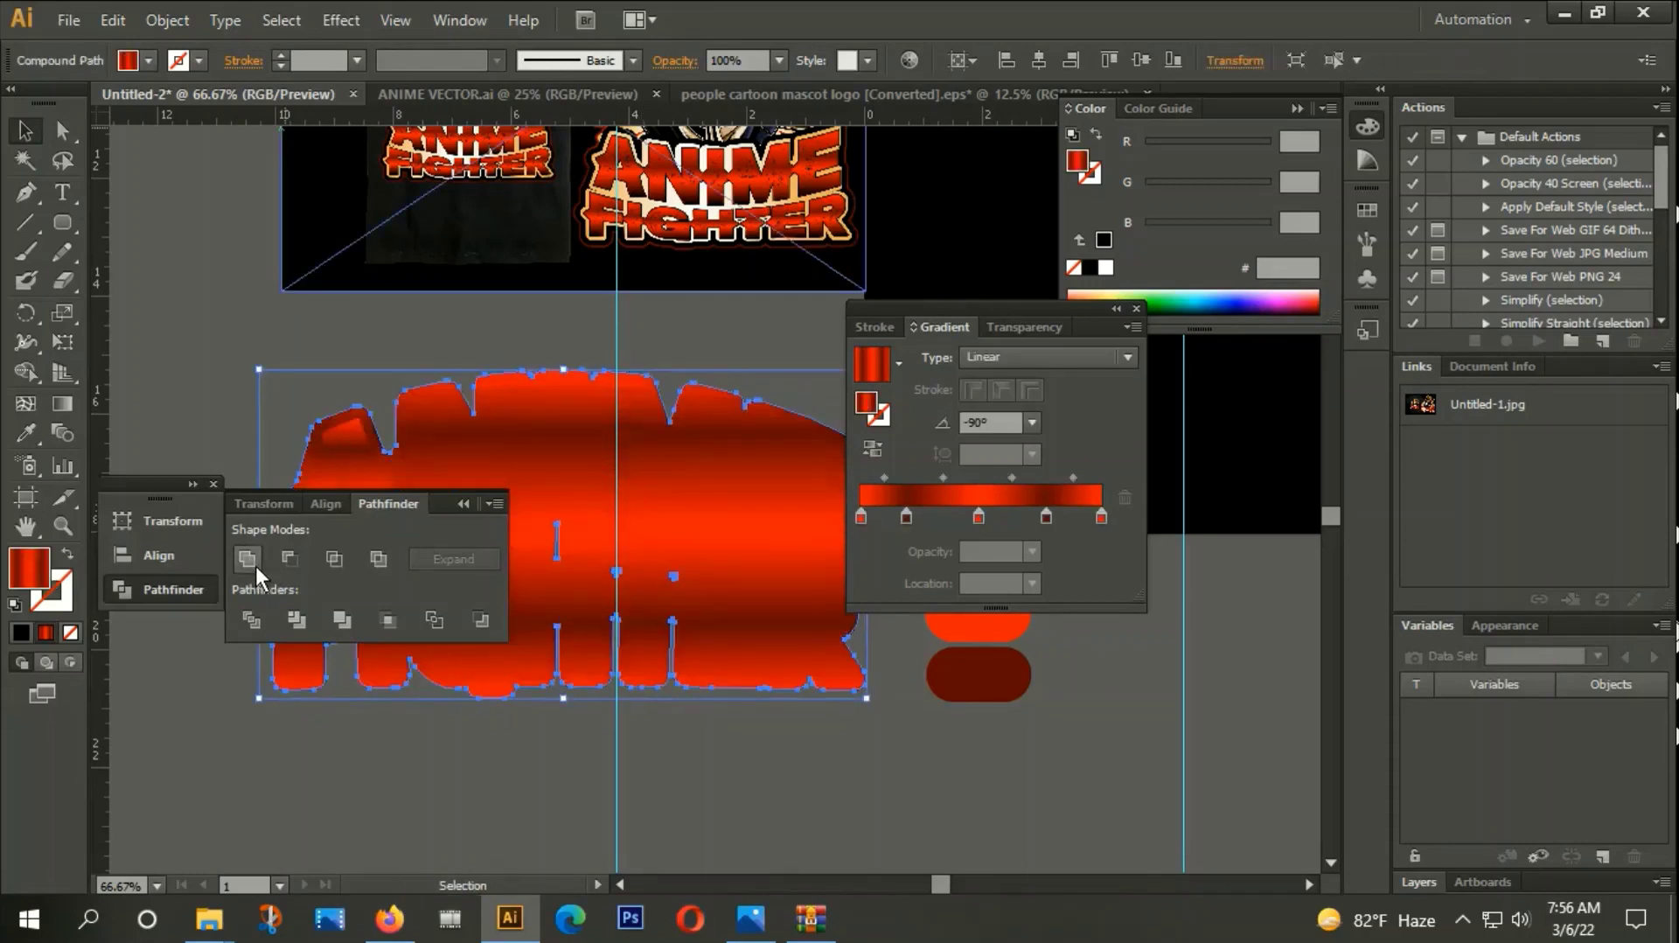
click(463, 504)
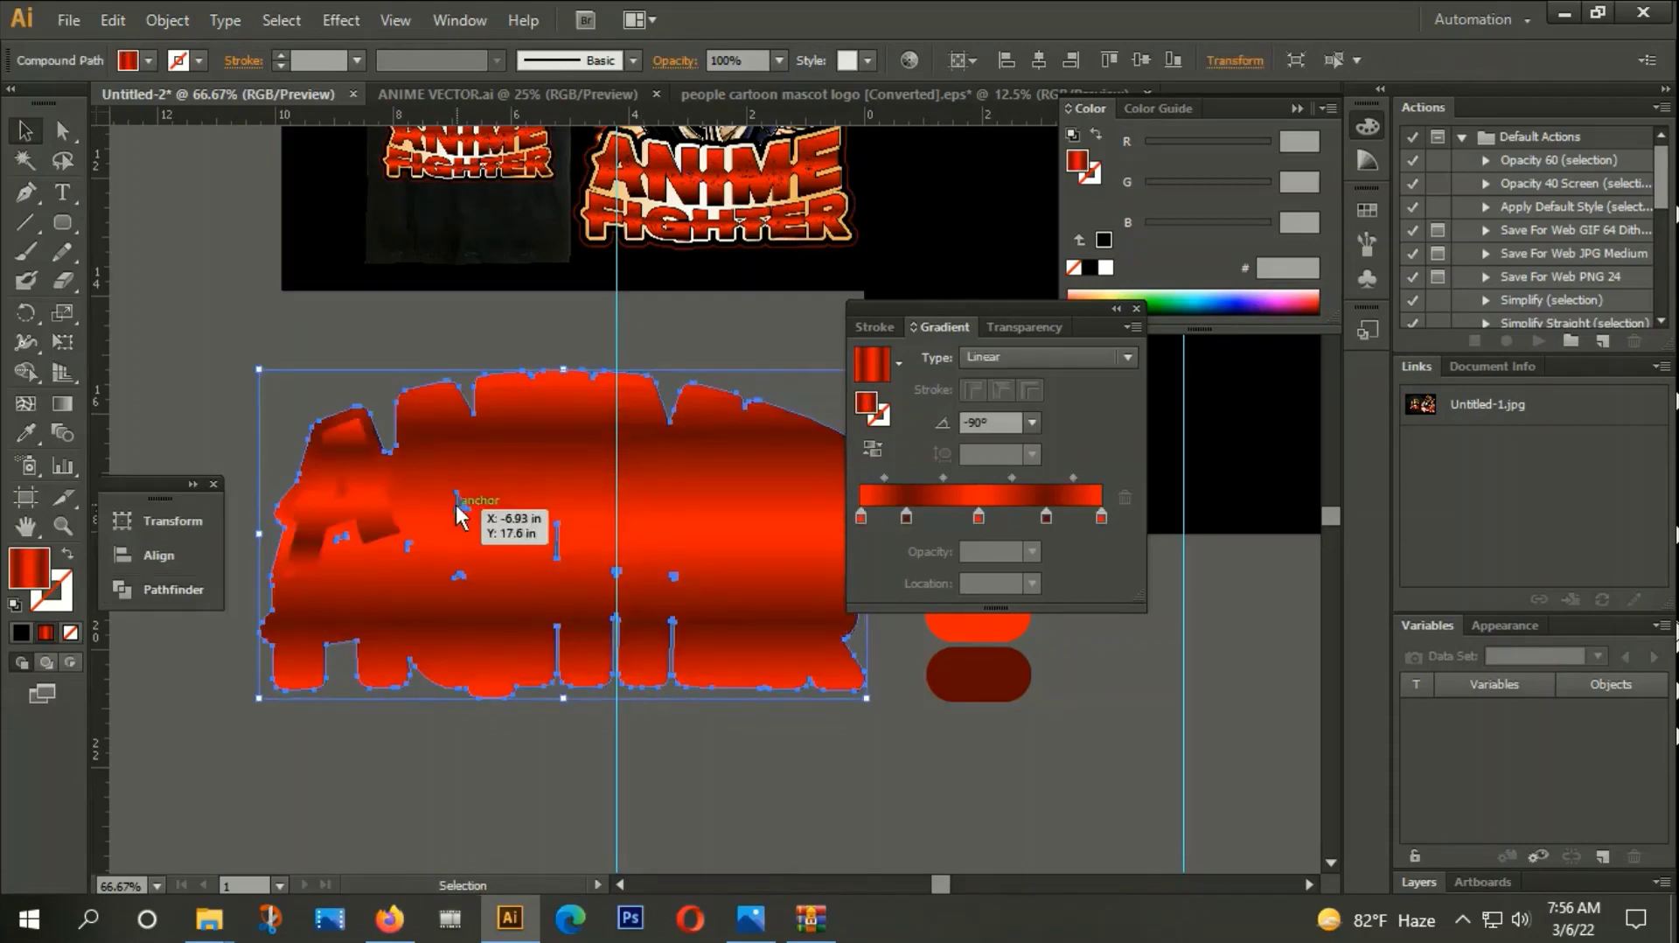
click(213, 484)
Apply the mascot rays' peach radial gradient to the outer outline with the Eyedropper.
click(142, 386)
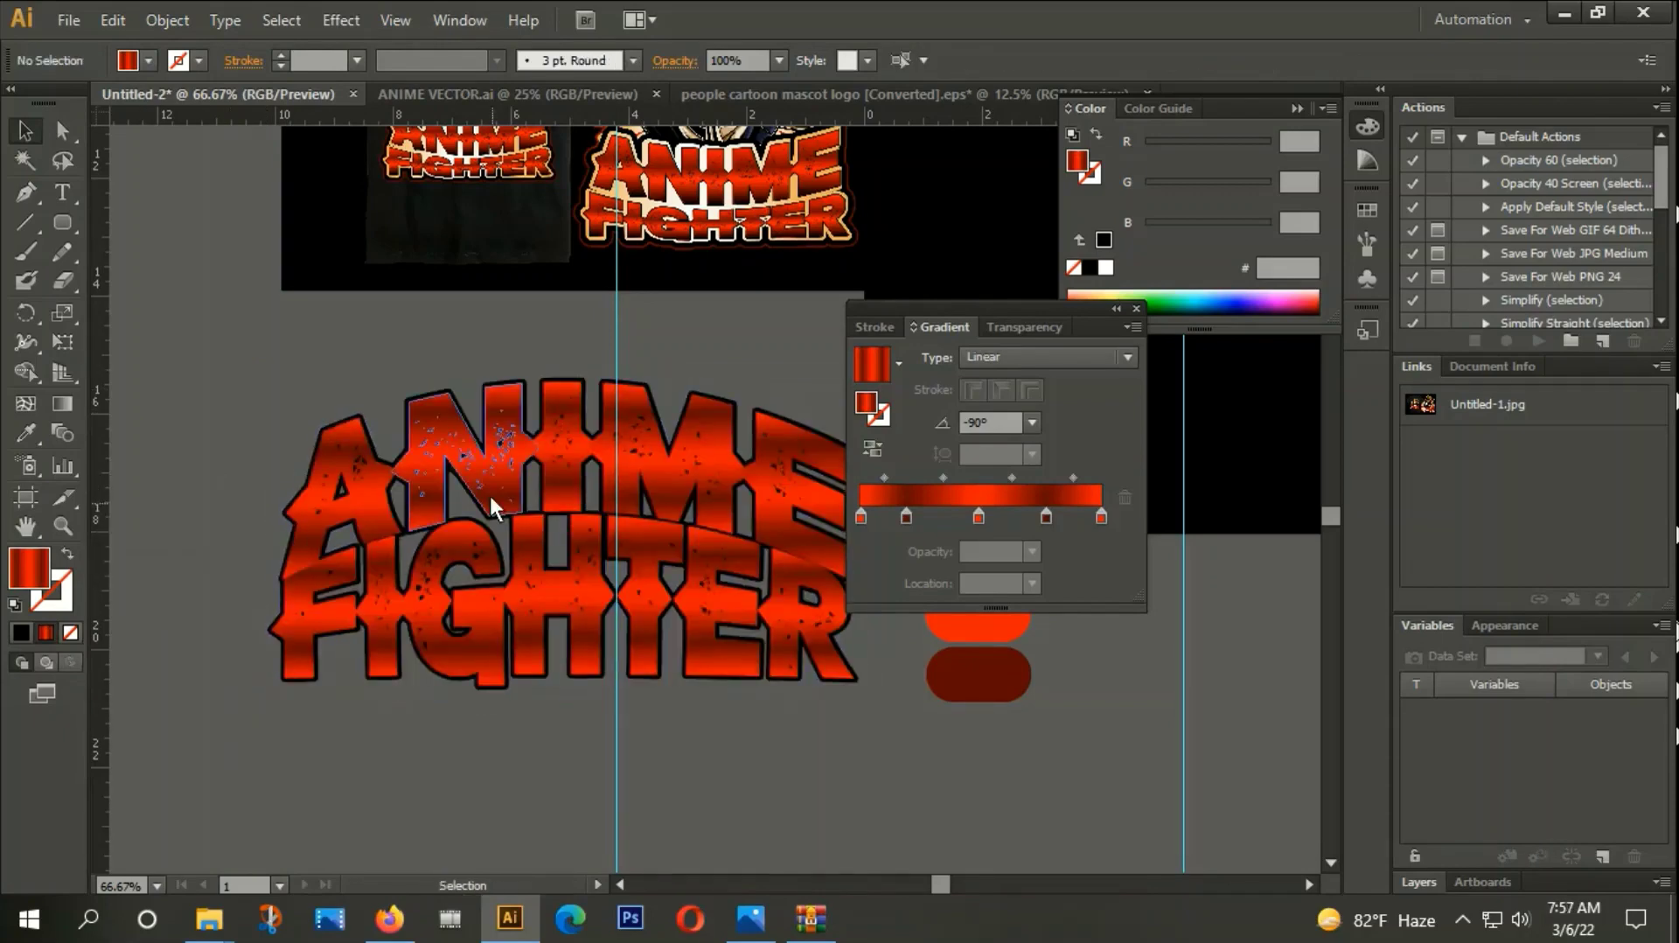
click(455, 456)
key(ctrl+8)
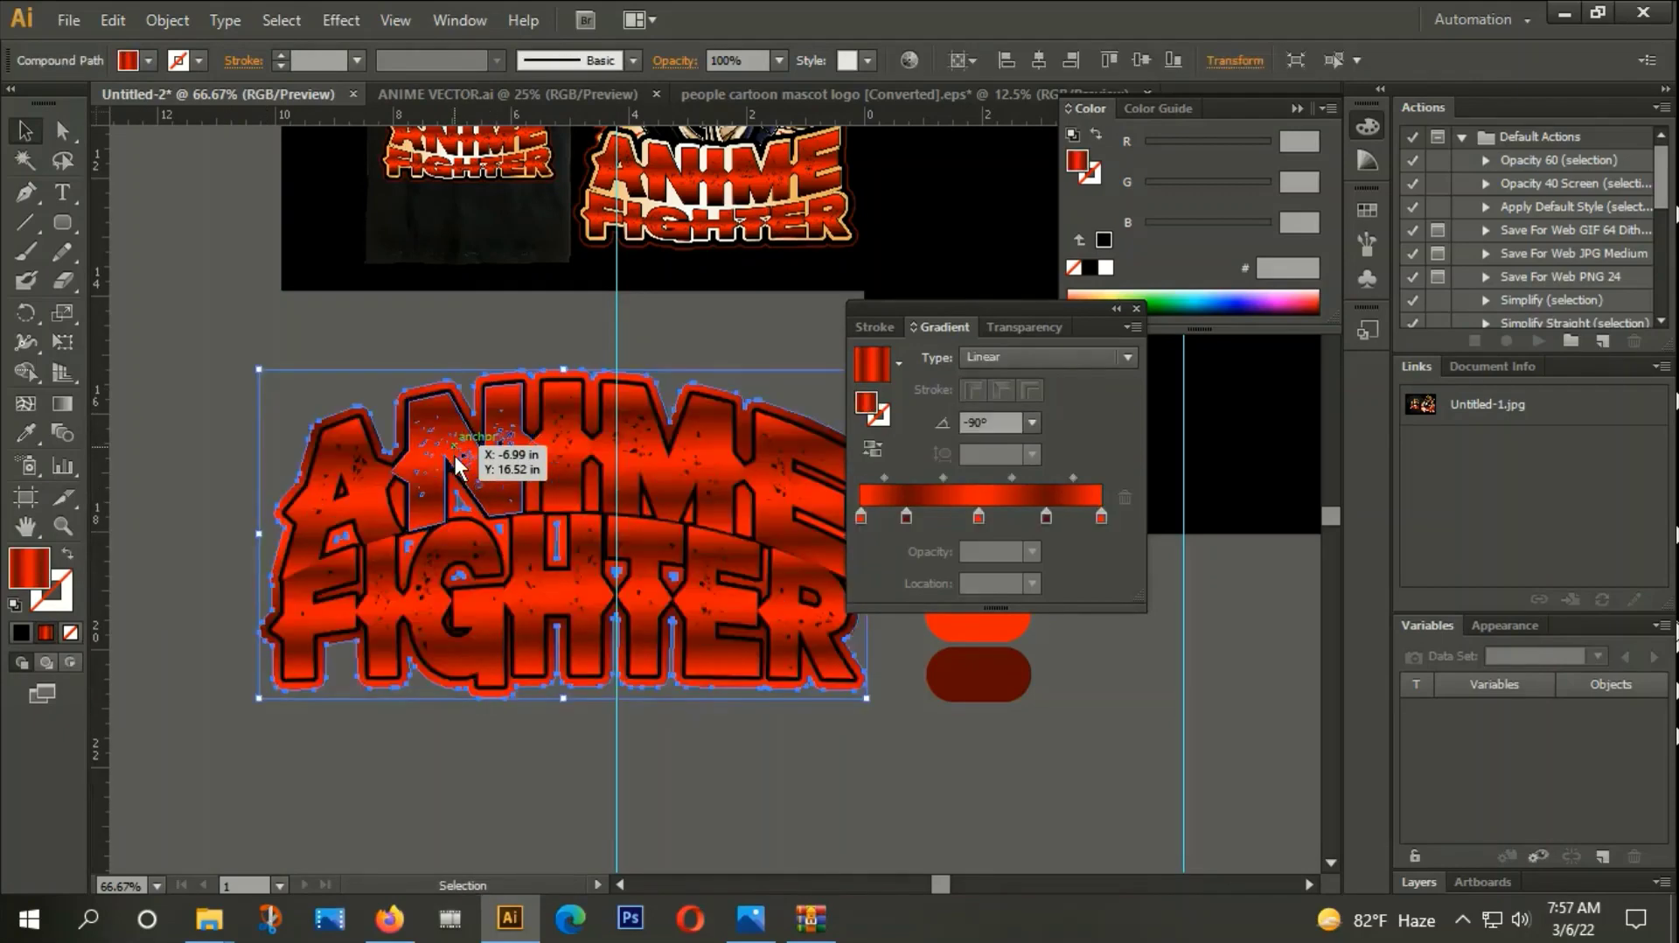
scroll(475, 710, down, 2)
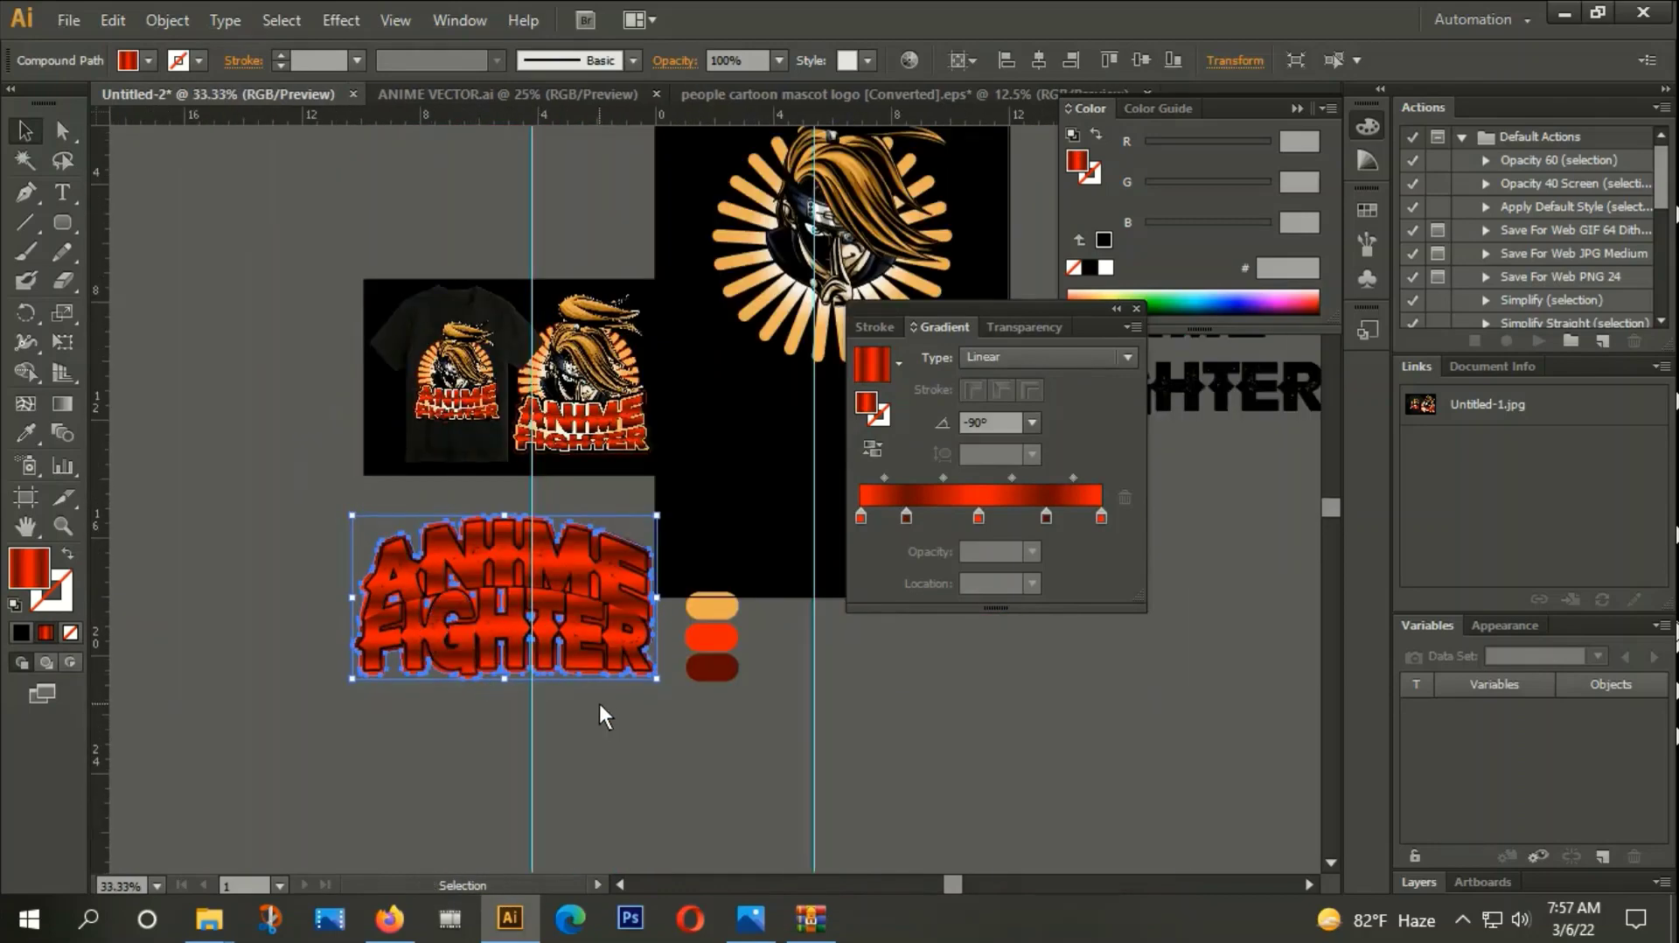
key(i)
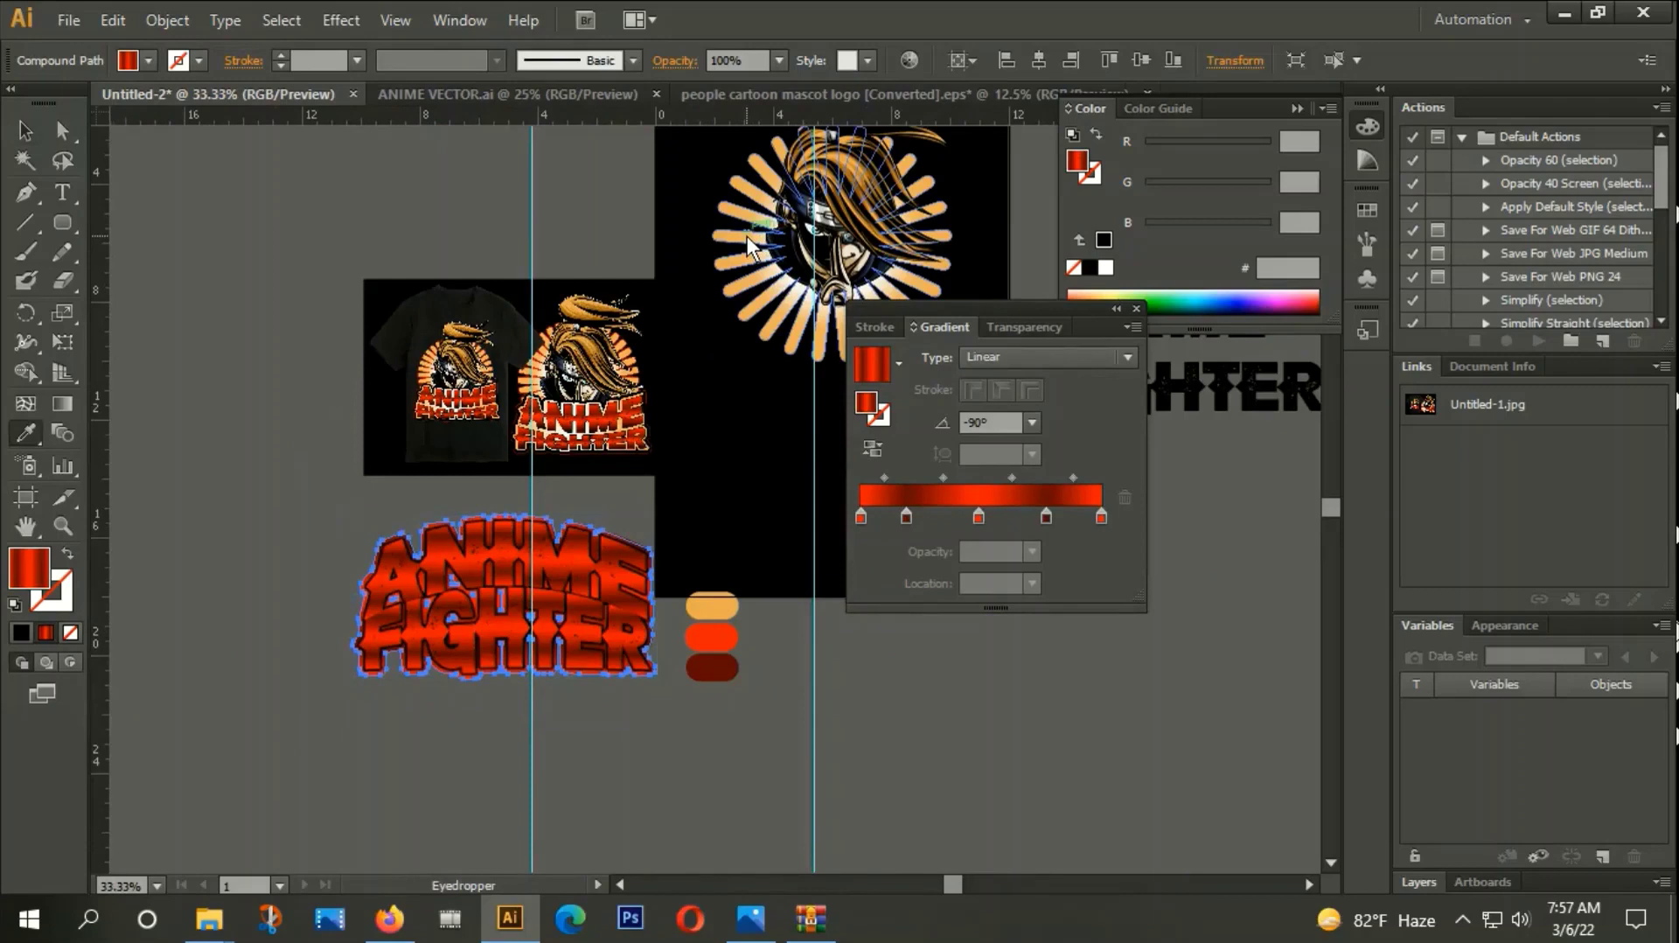
click(747, 236)
key(v)
click(24, 129)
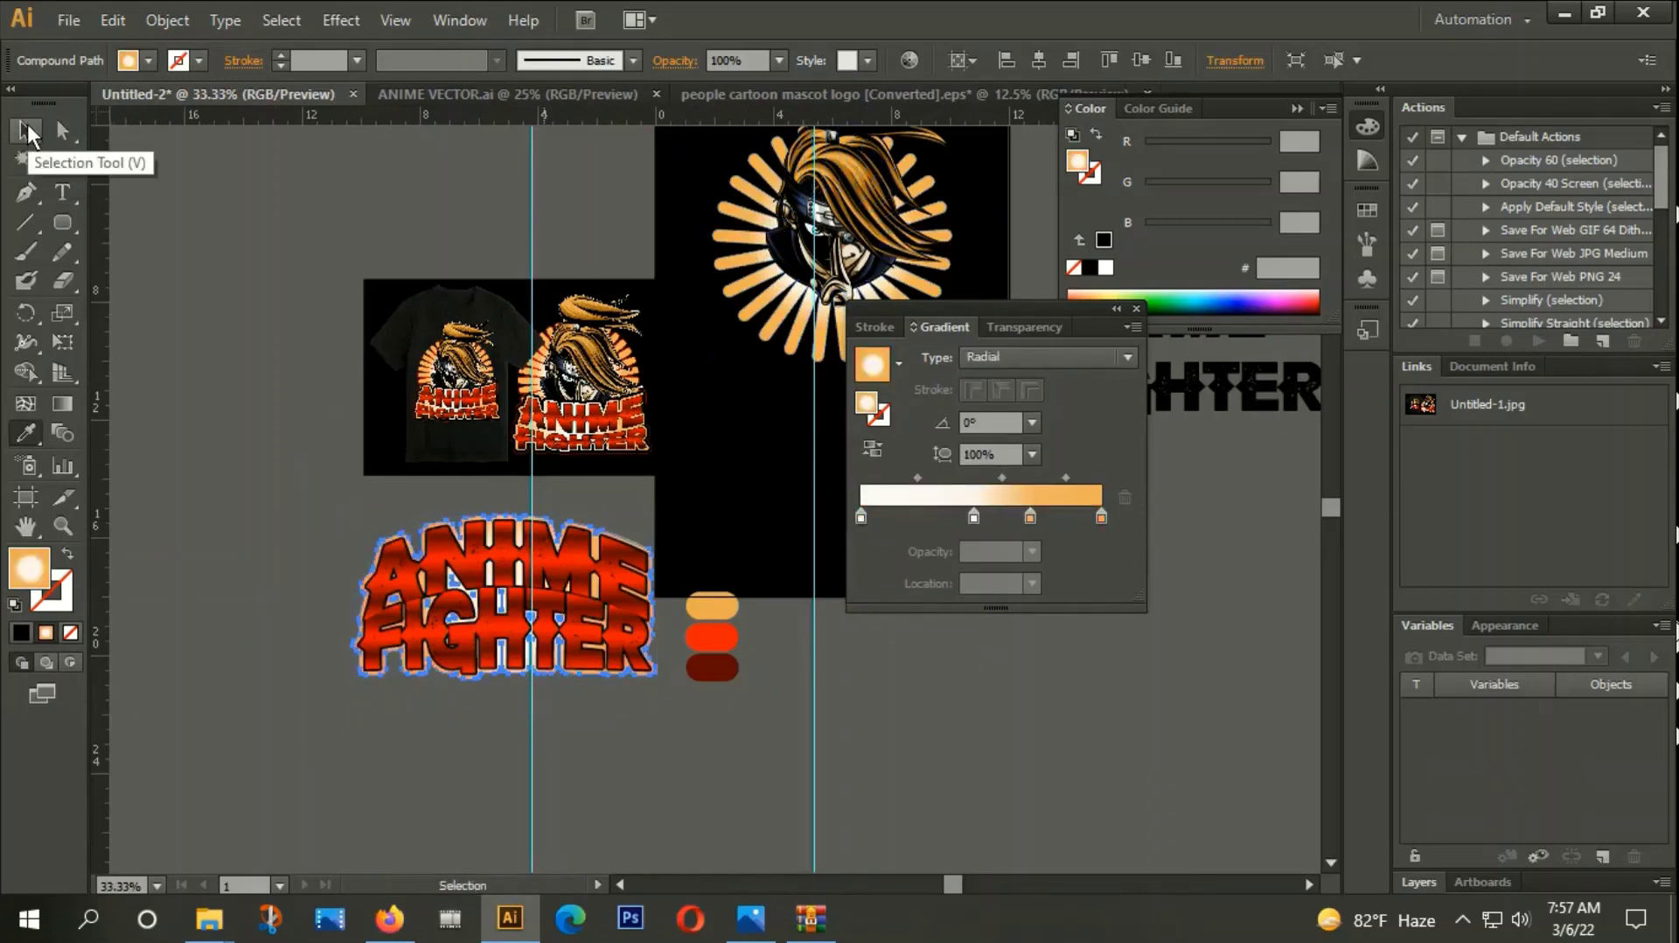
click(371, 733)
Bring the whole lettering into view and close the gradient settings.
scroll(449, 662, up, 3)
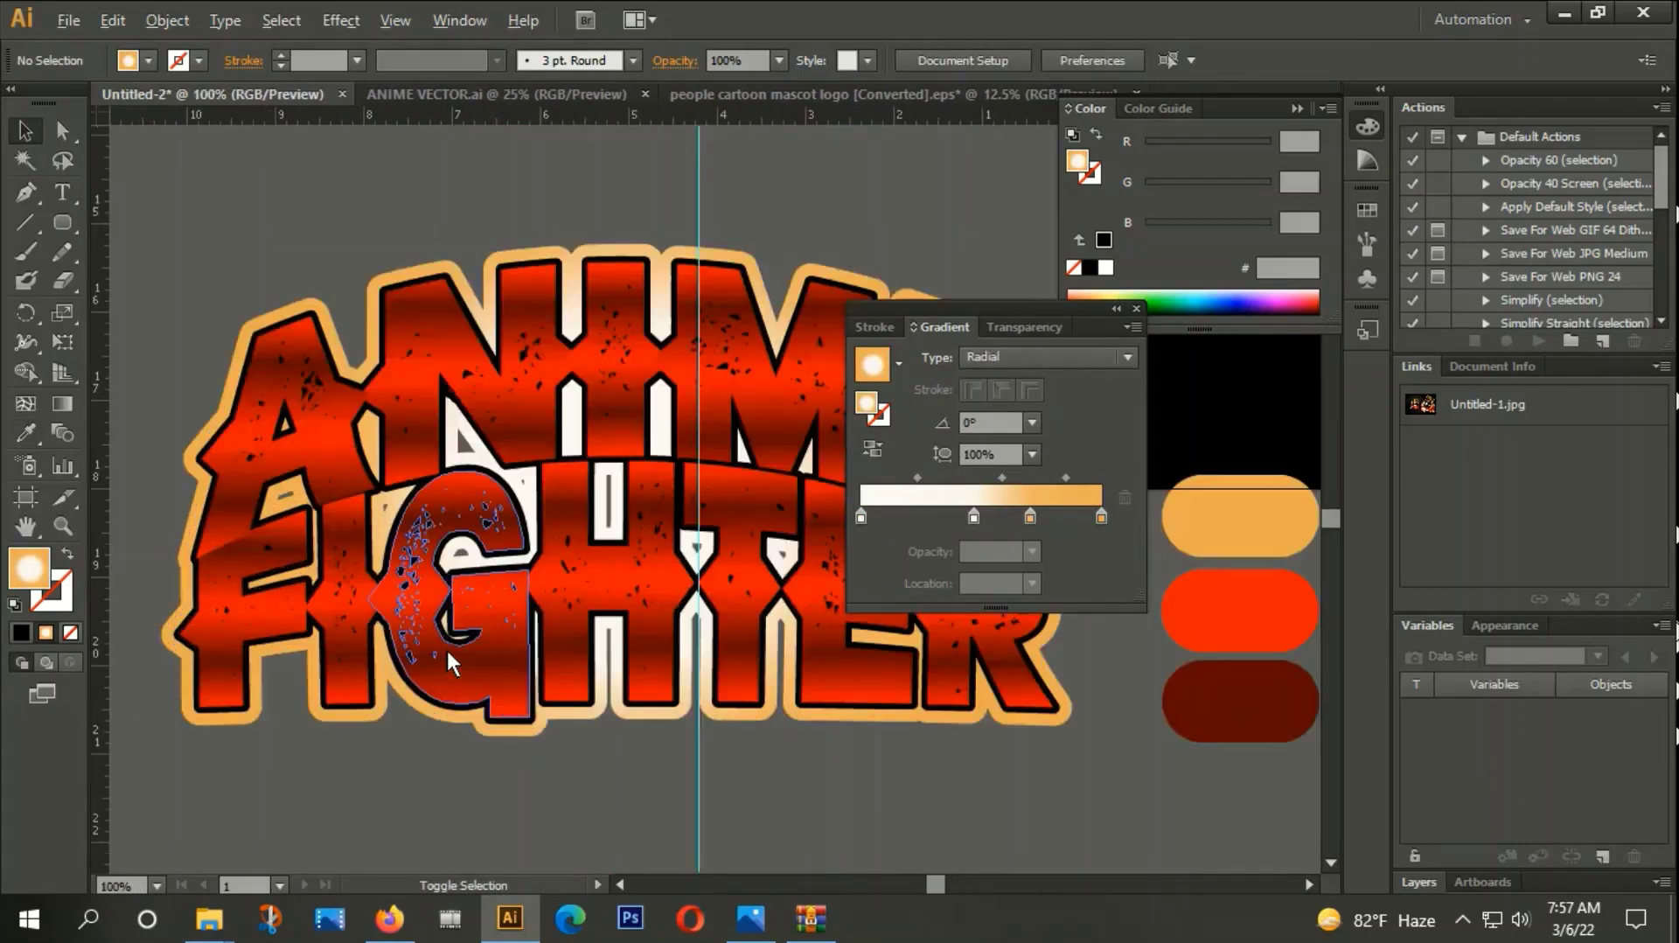
scroll(449, 662, up, 1)
scroll(449, 662, up, 1)
scroll(699, 420, down, 2)
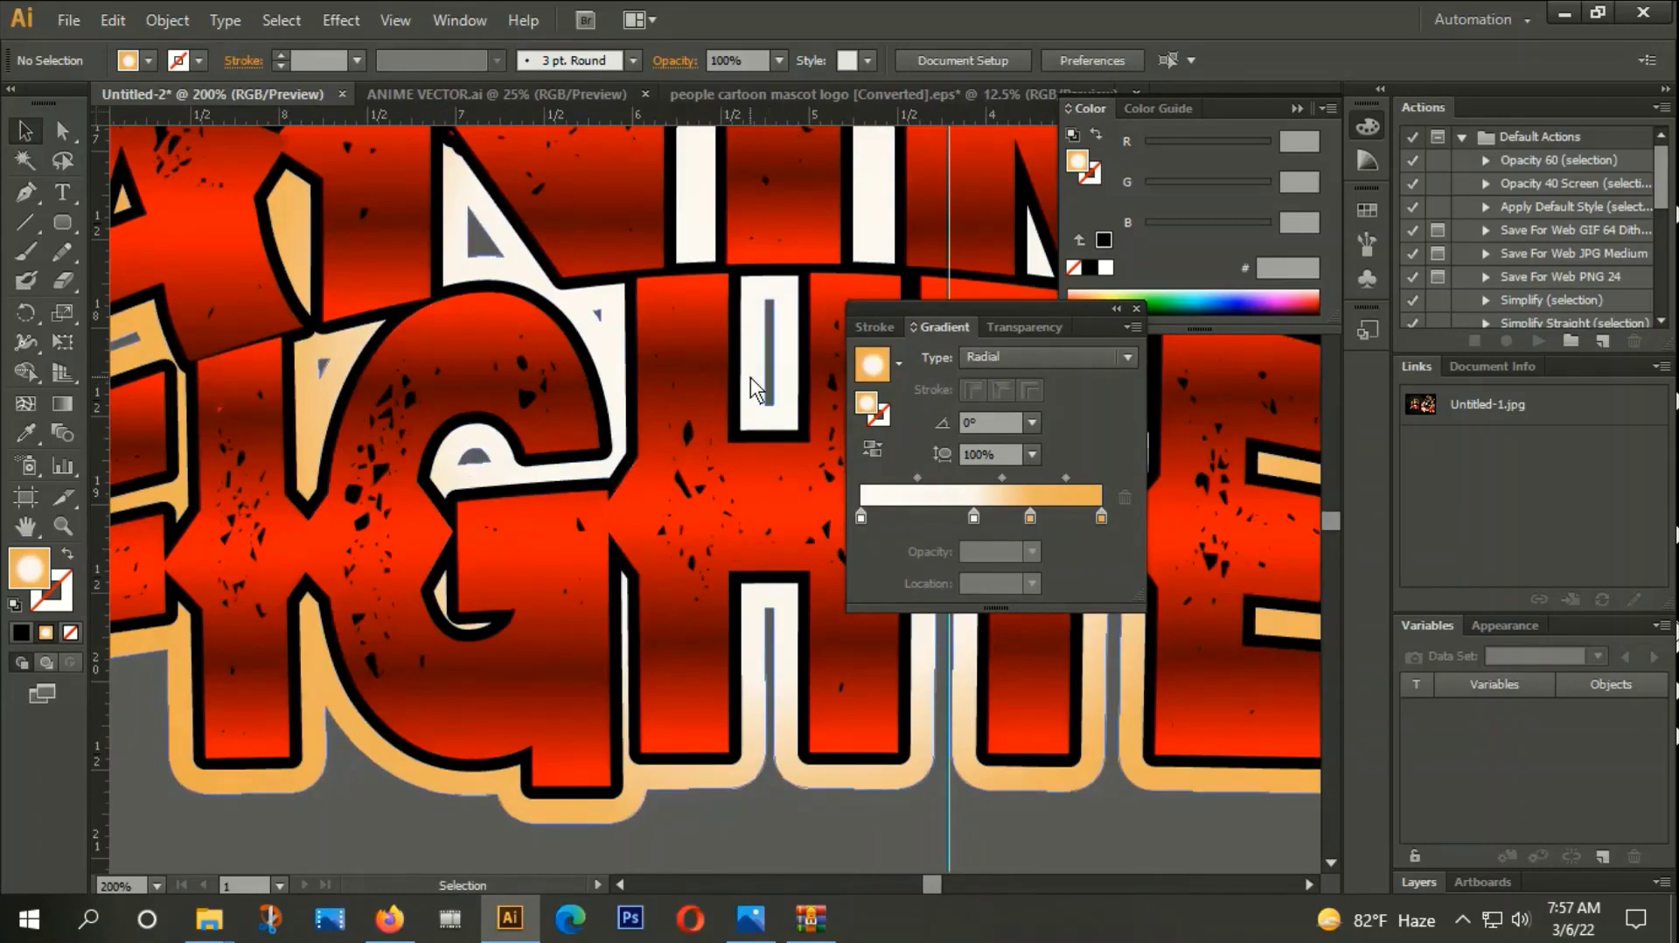
scroll(712, 479, down, 1)
scroll(712, 480, down, 1)
drag(691, 697, 484, 684)
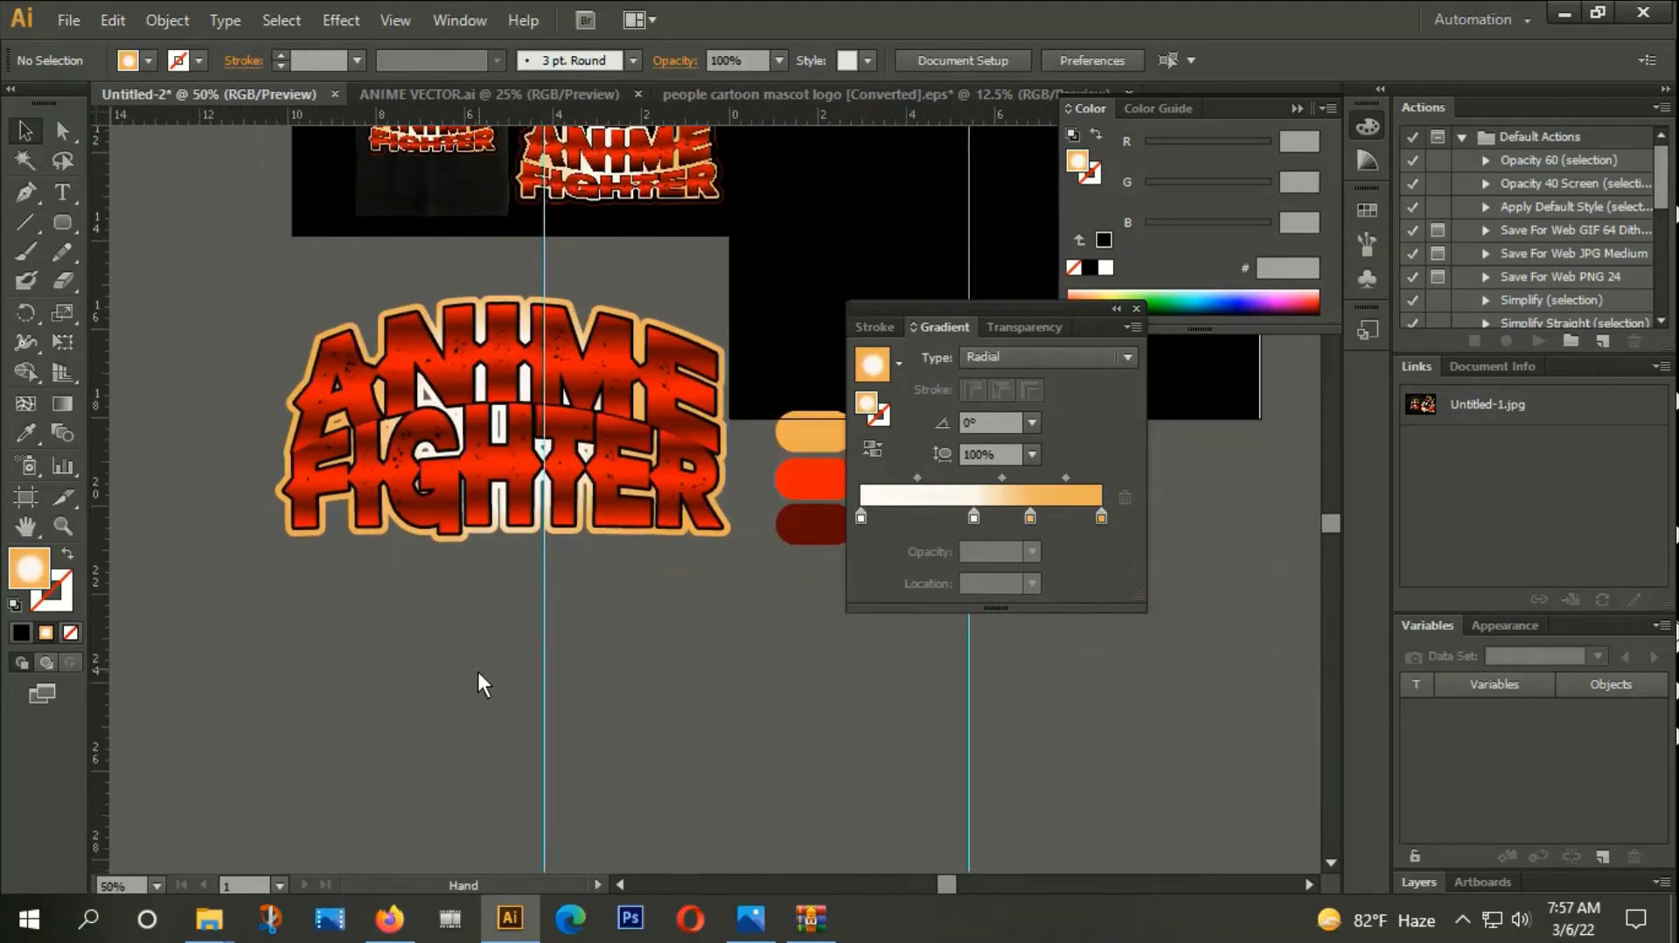
click(1136, 308)
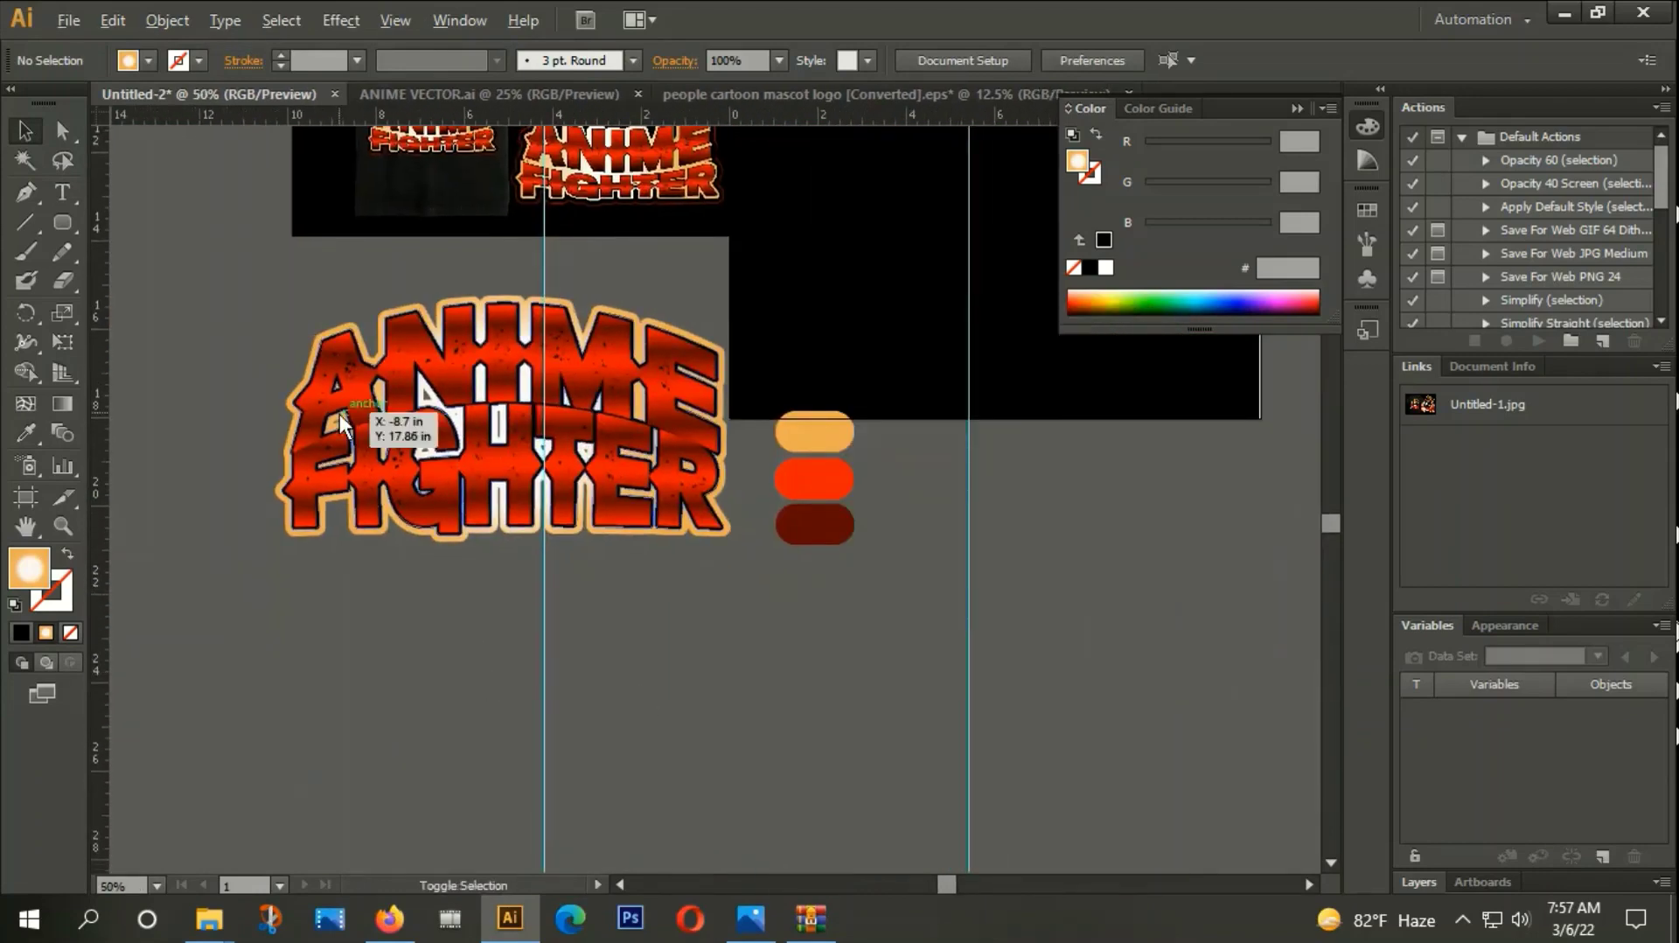
scroll(334, 413, up, 1)
click(25, 201)
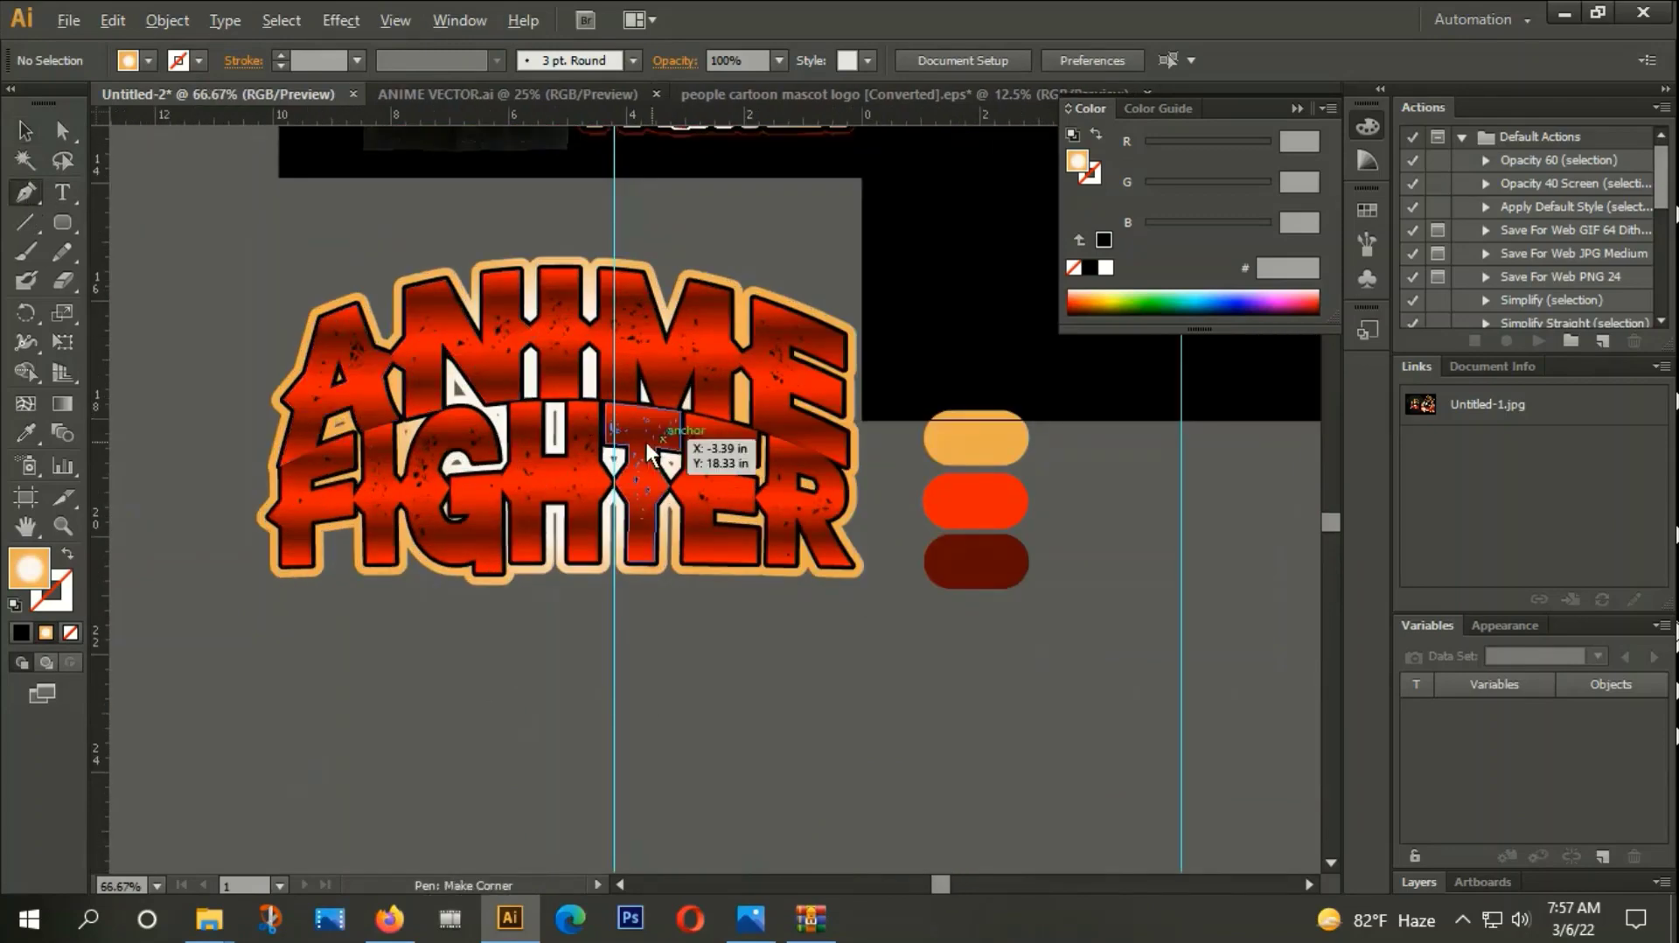
scroll(560, 437, up, 3)
scroll(525, 490, down, 3)
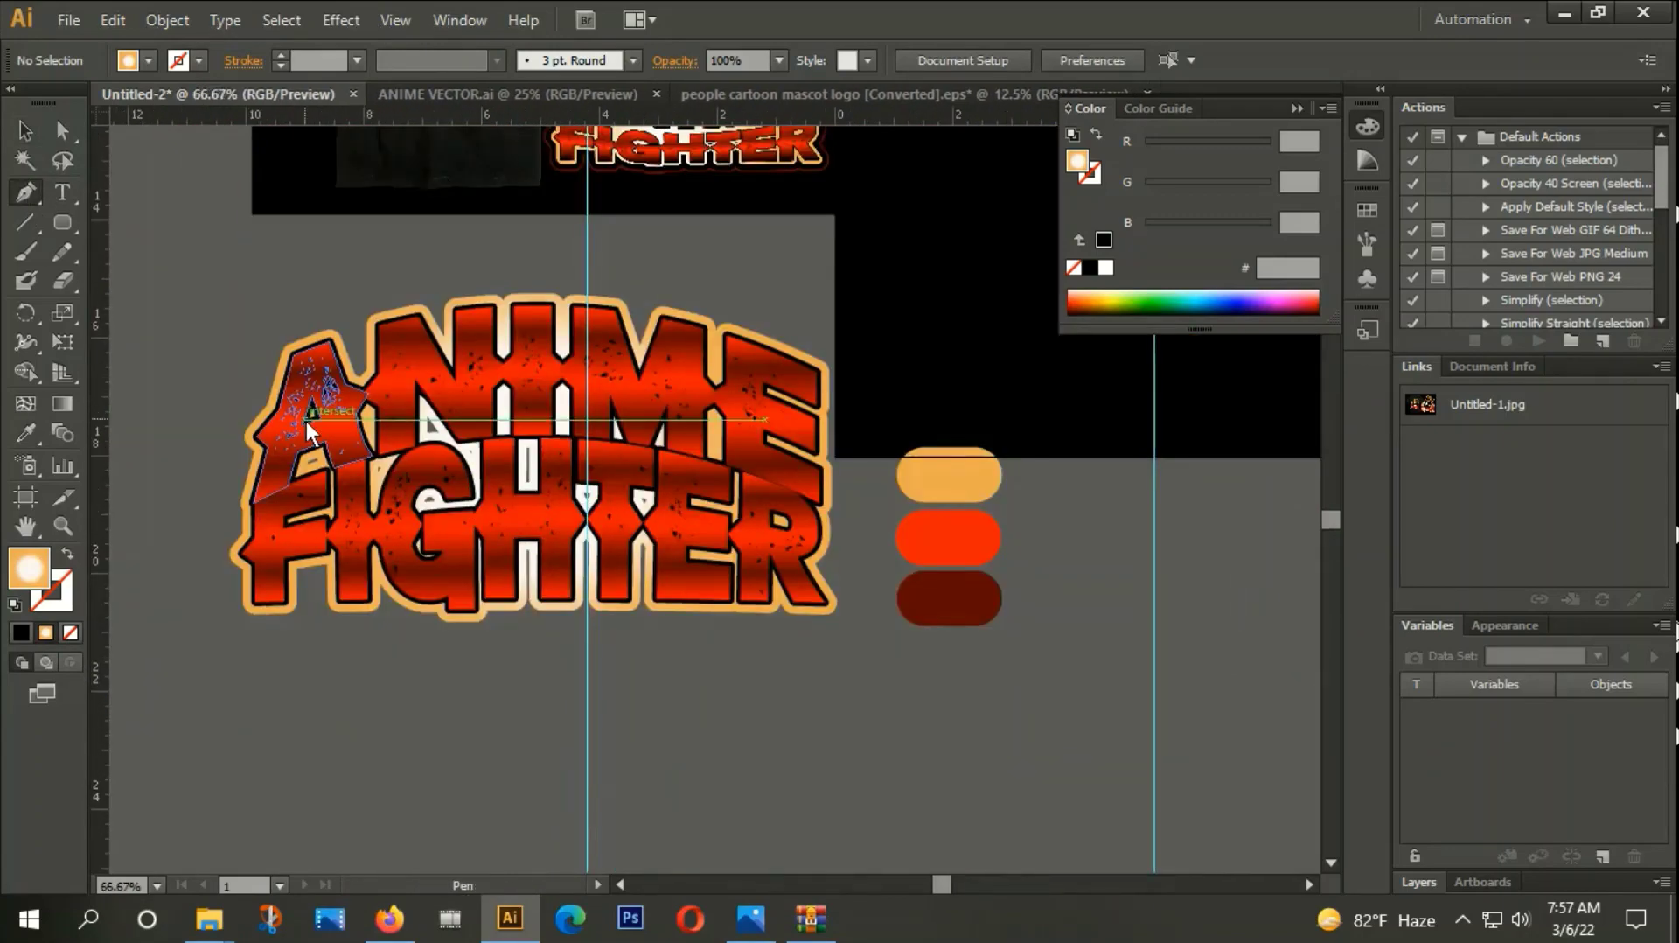
click(311, 429)
drag(341, 422, 366, 397)
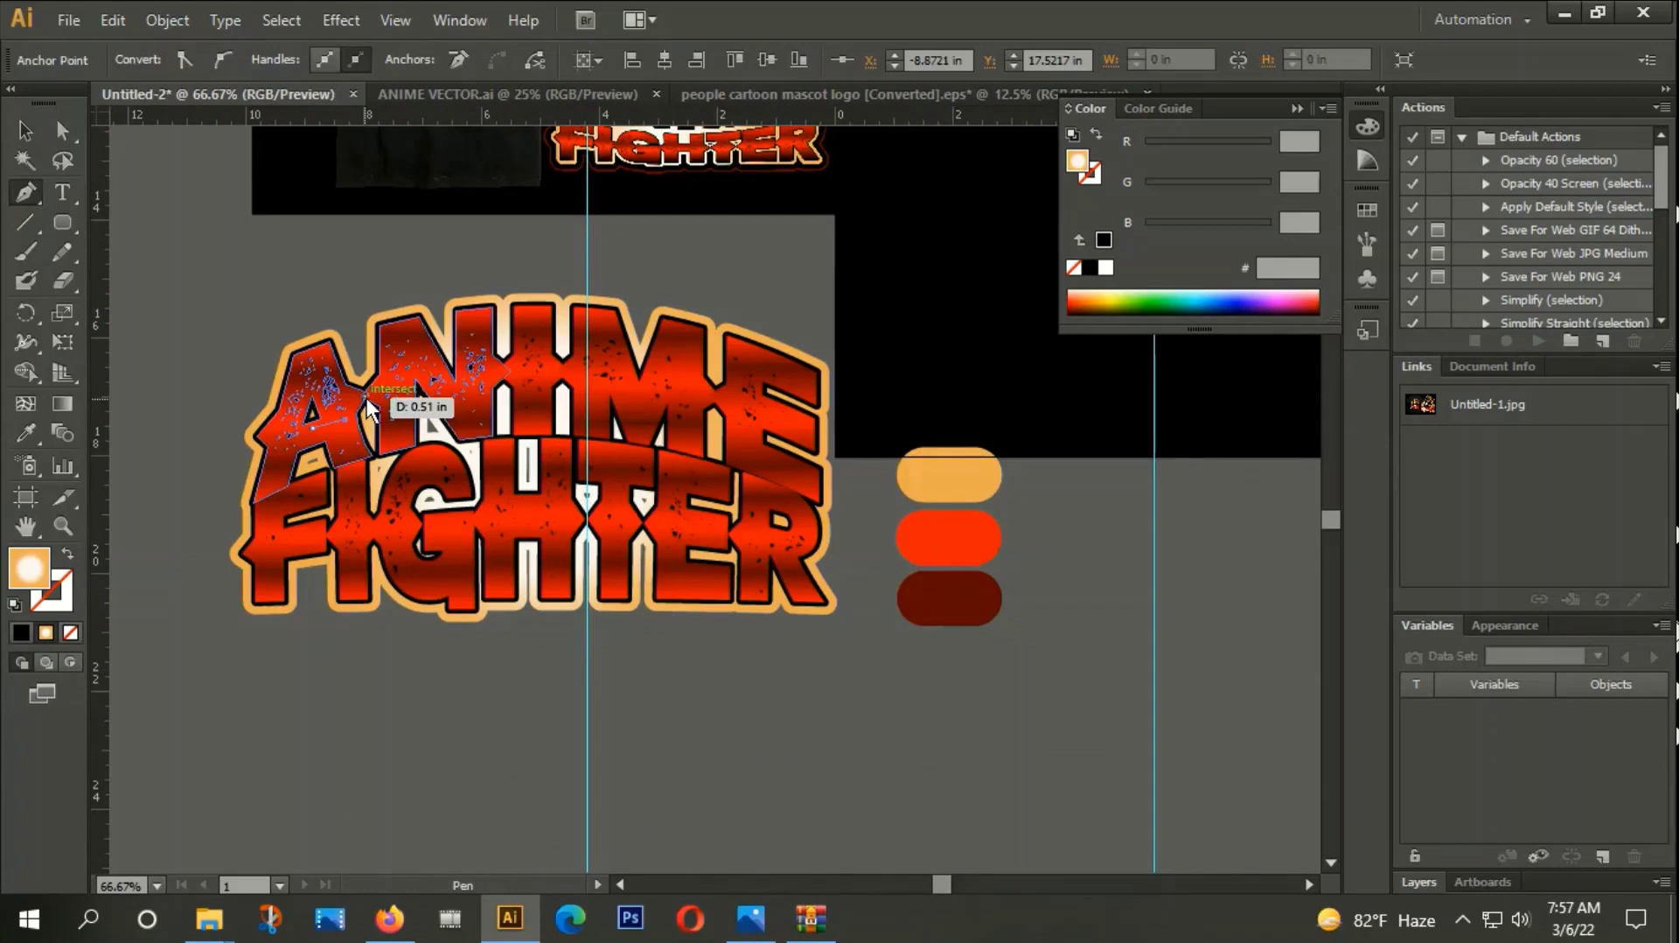
click(425, 377)
mouse_move(473, 400)
mouse_down()
mouse_move(525, 375)
mouse_move(643, 378)
mouse_up()
click(691, 410)
click(718, 403)
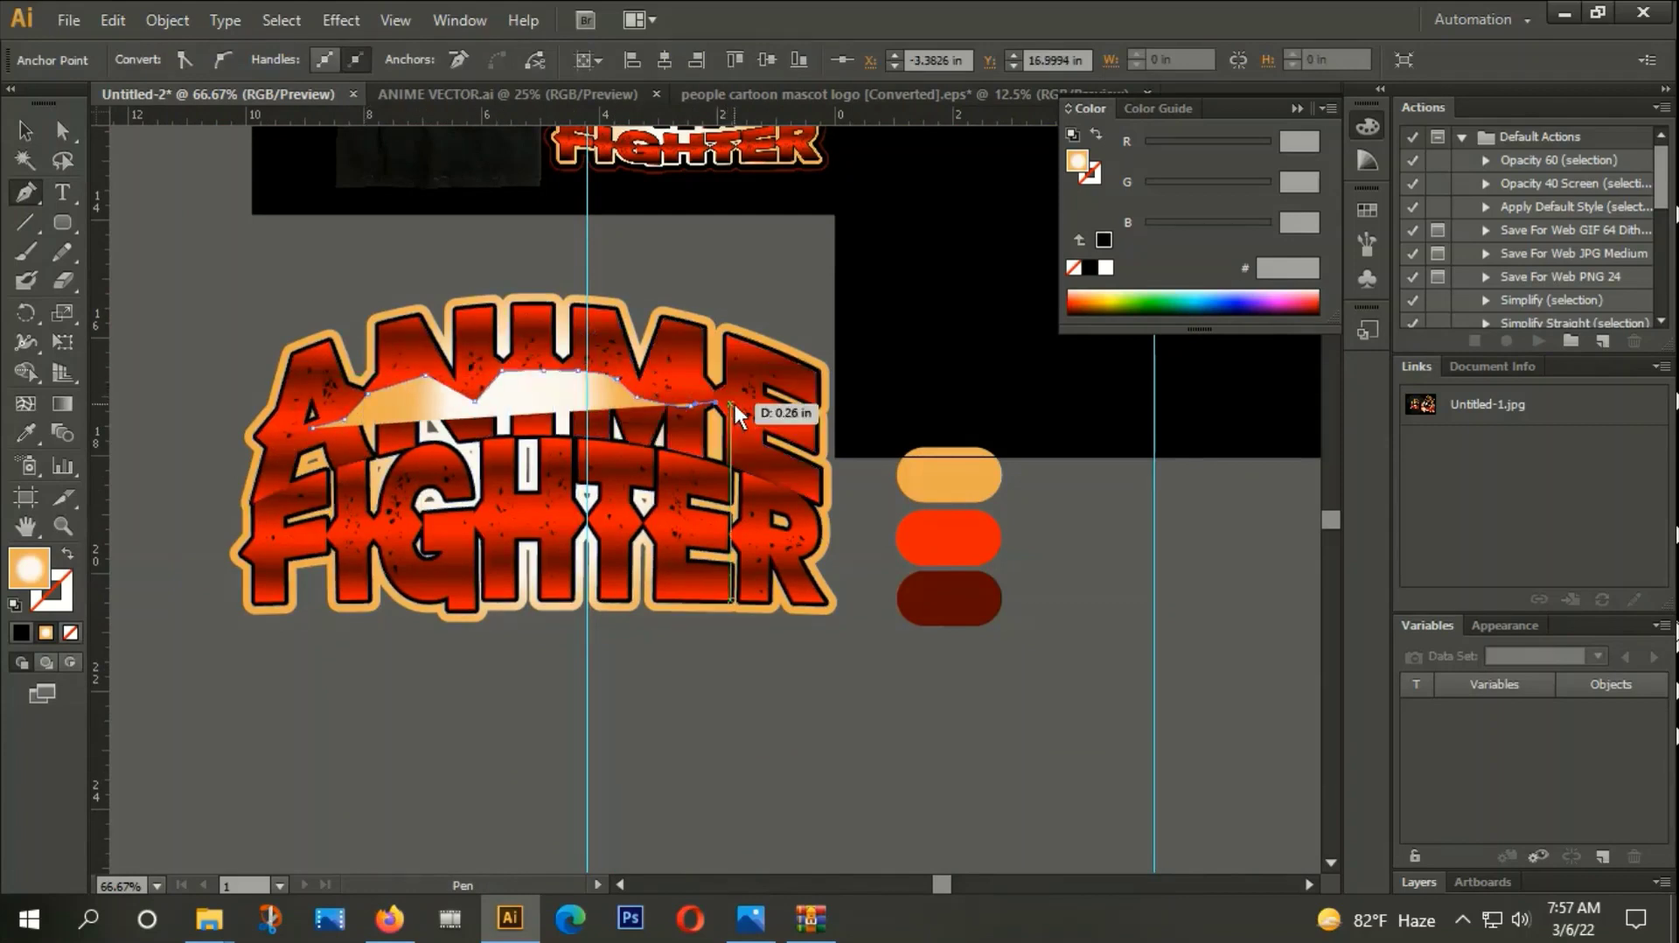
drag(768, 466, 805, 464)
drag(750, 516, 758, 535)
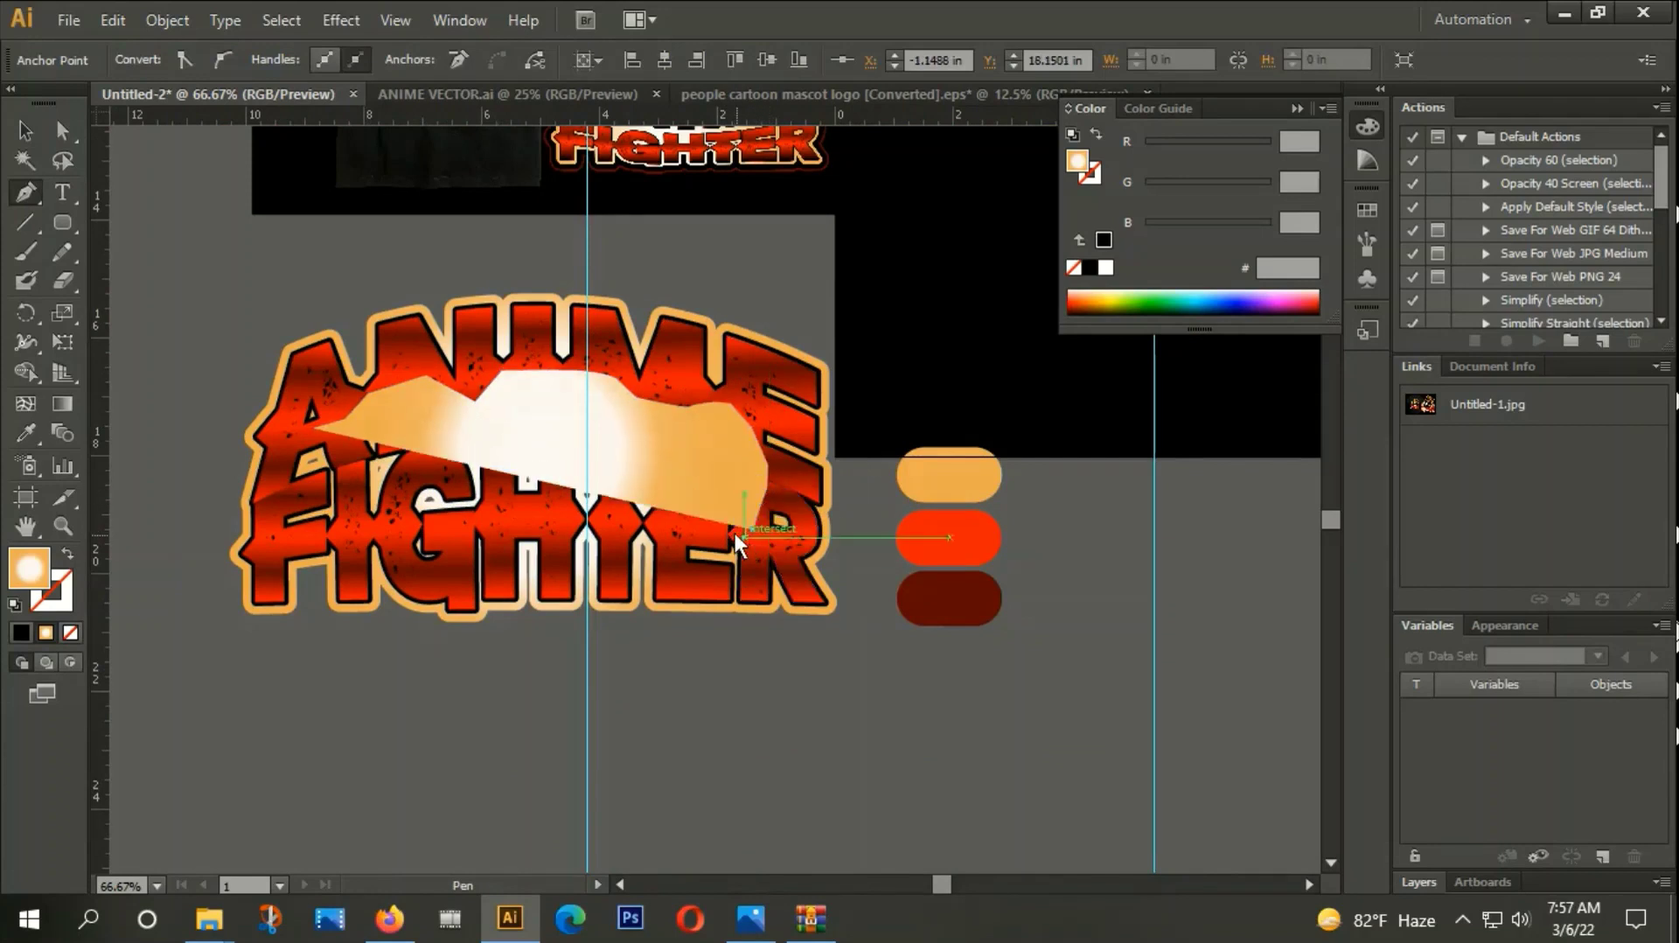
drag(581, 521, 513, 524)
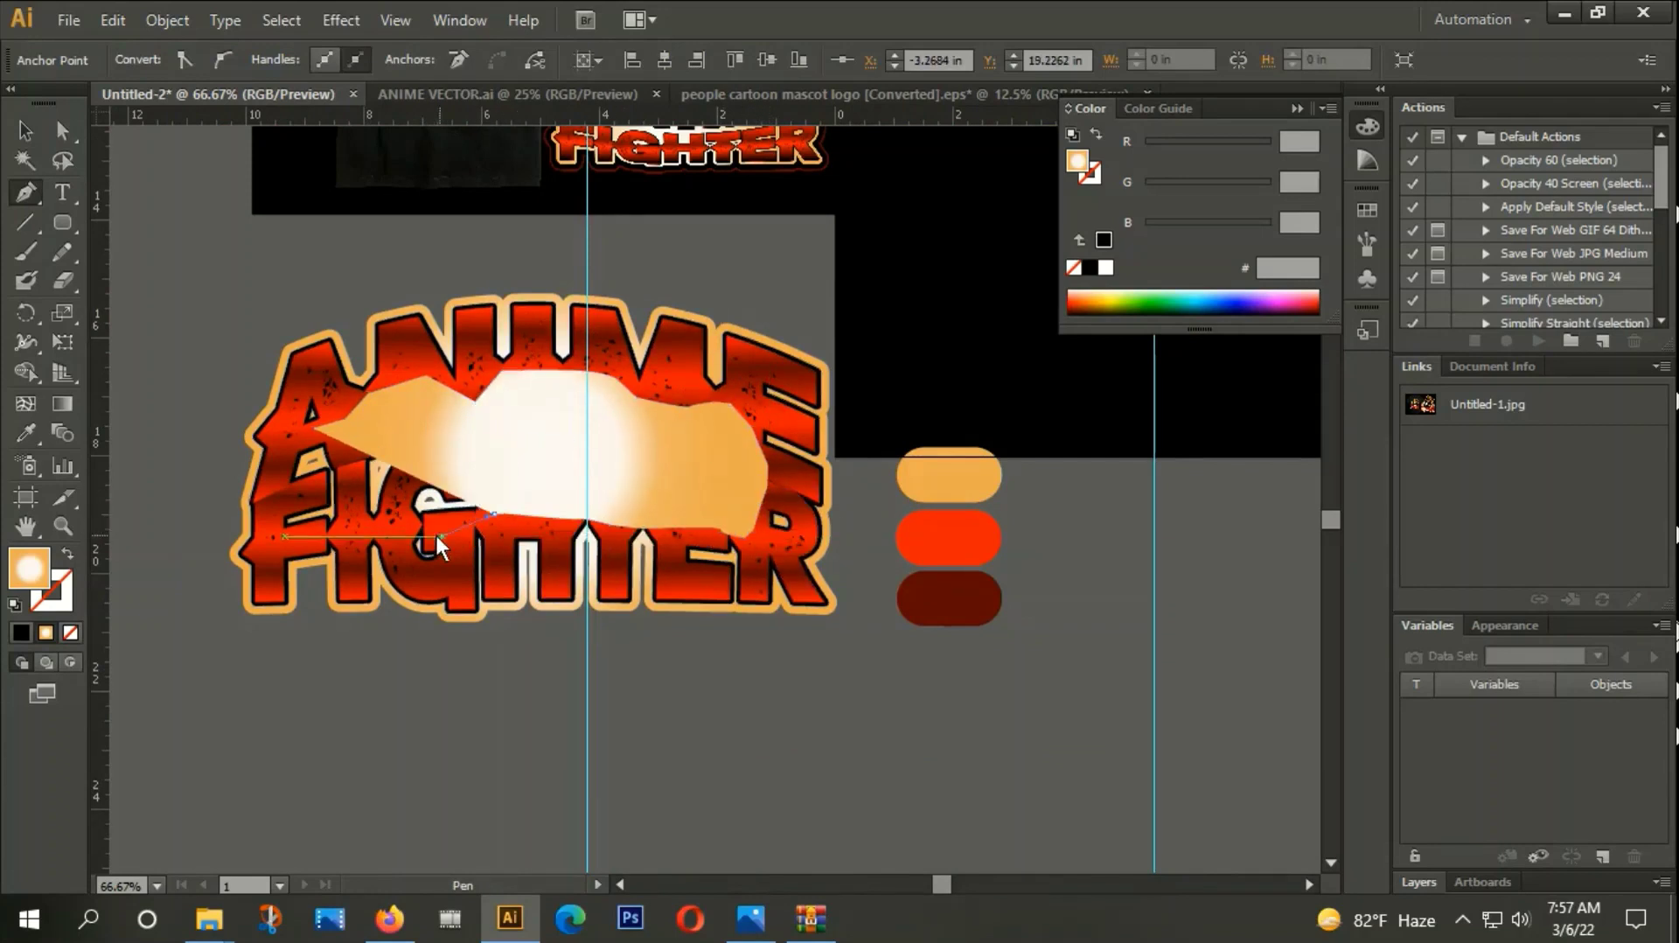
click(401, 522)
click(319, 528)
click(273, 548)
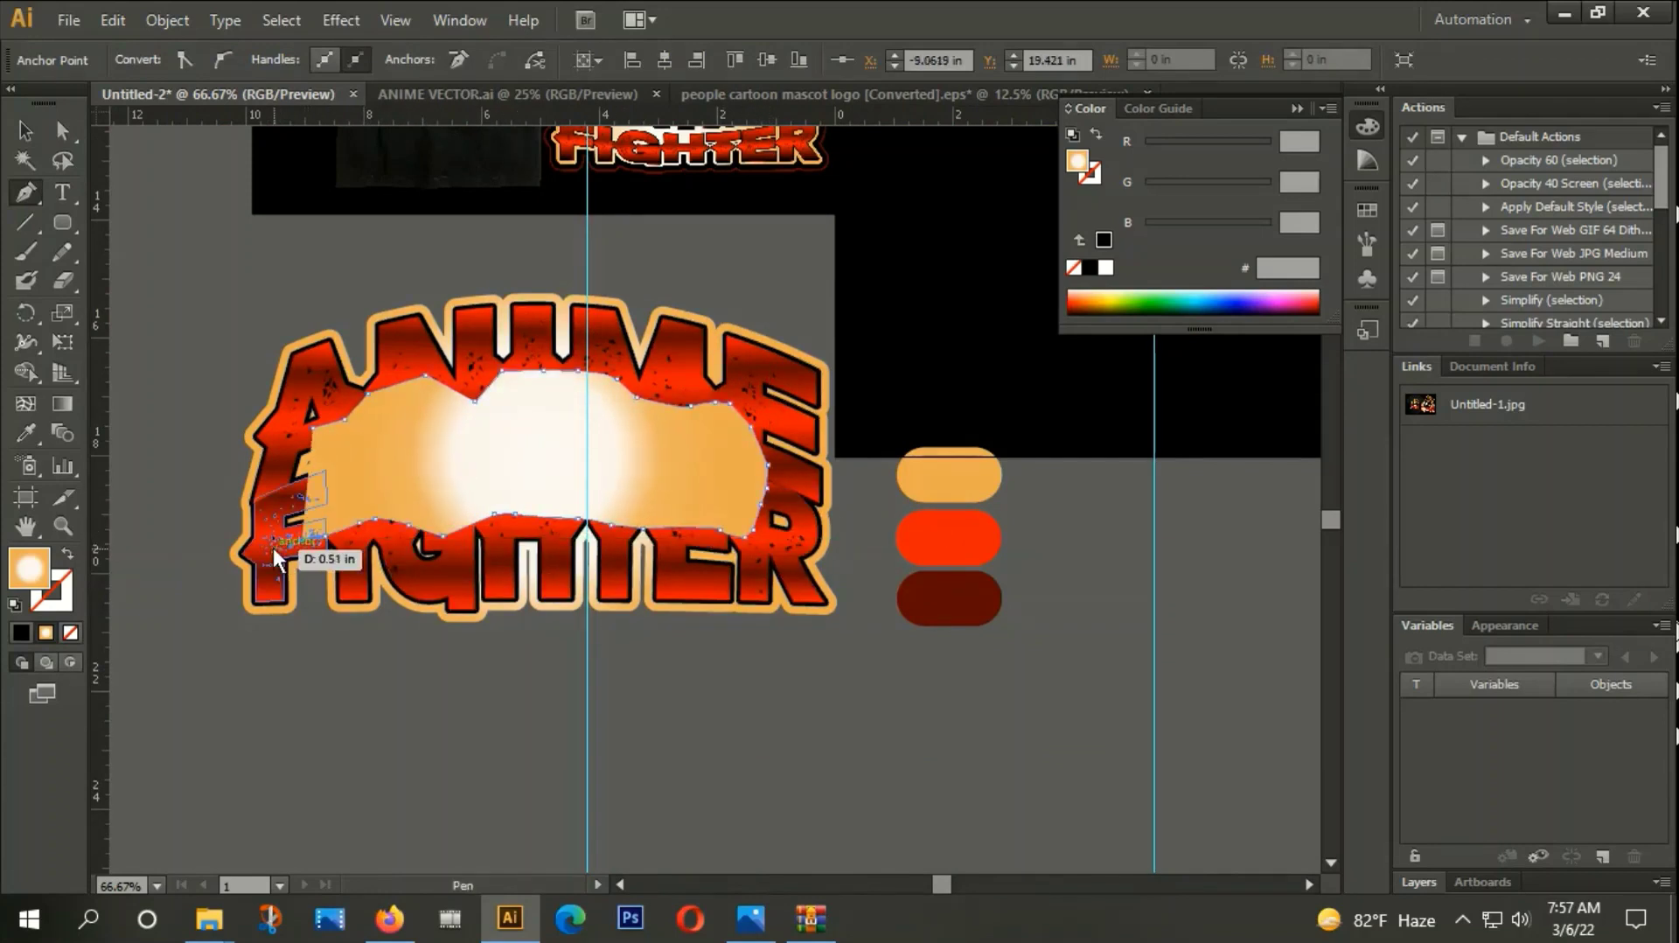
click(261, 506)
click(270, 474)
click(281, 443)
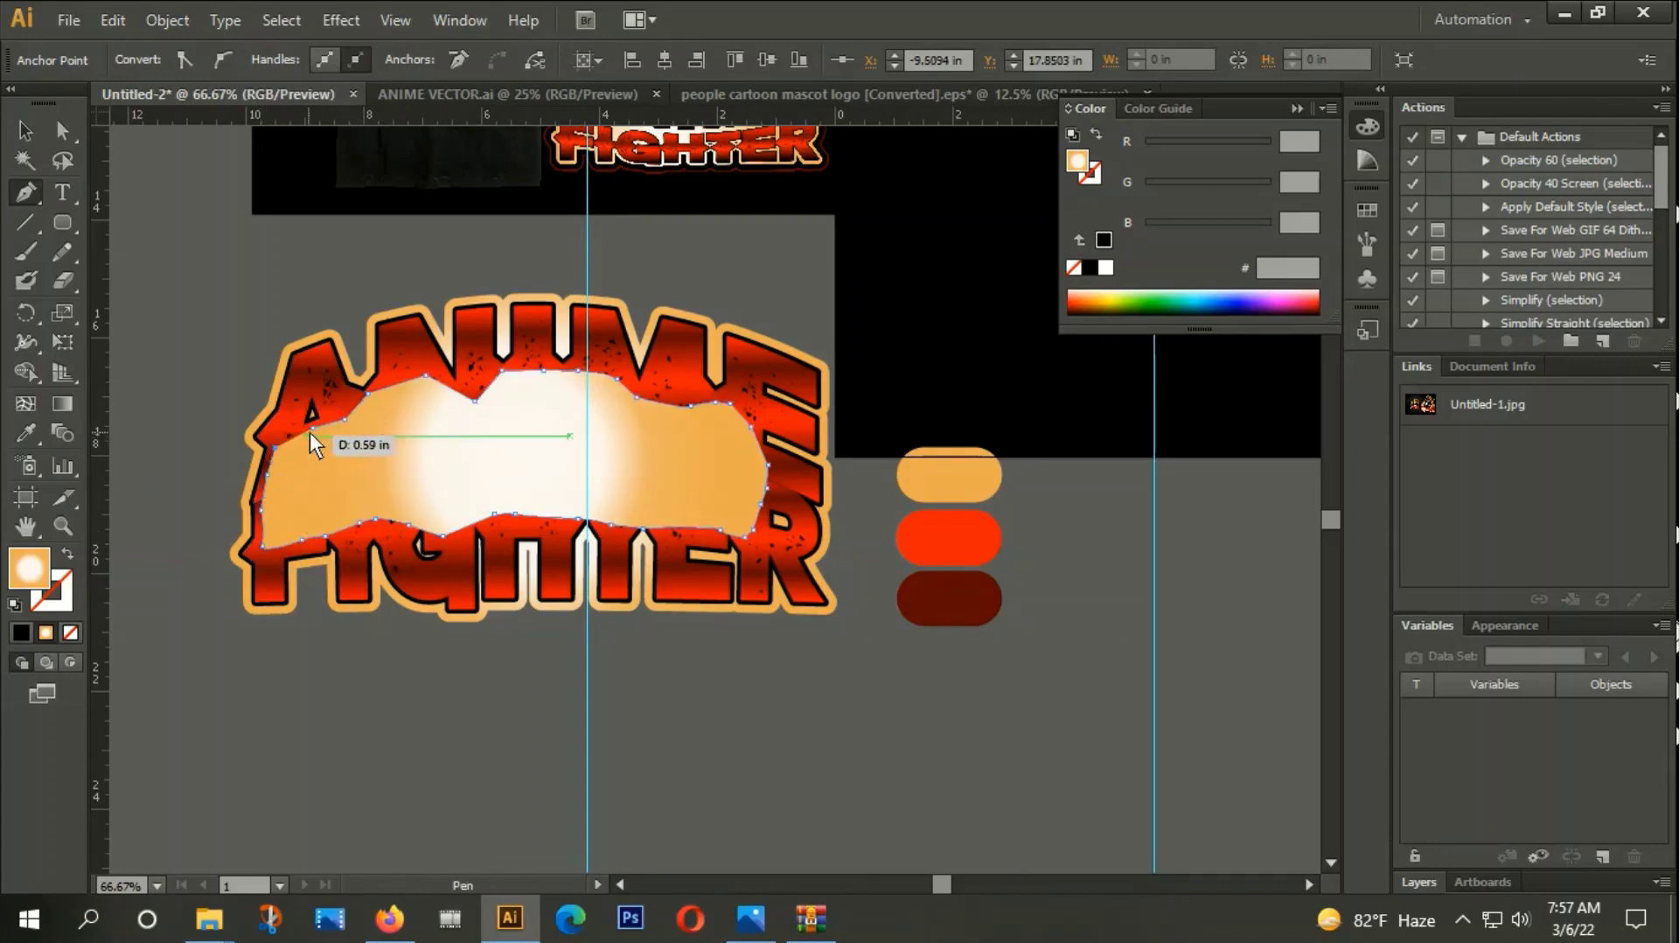
click(35, 135)
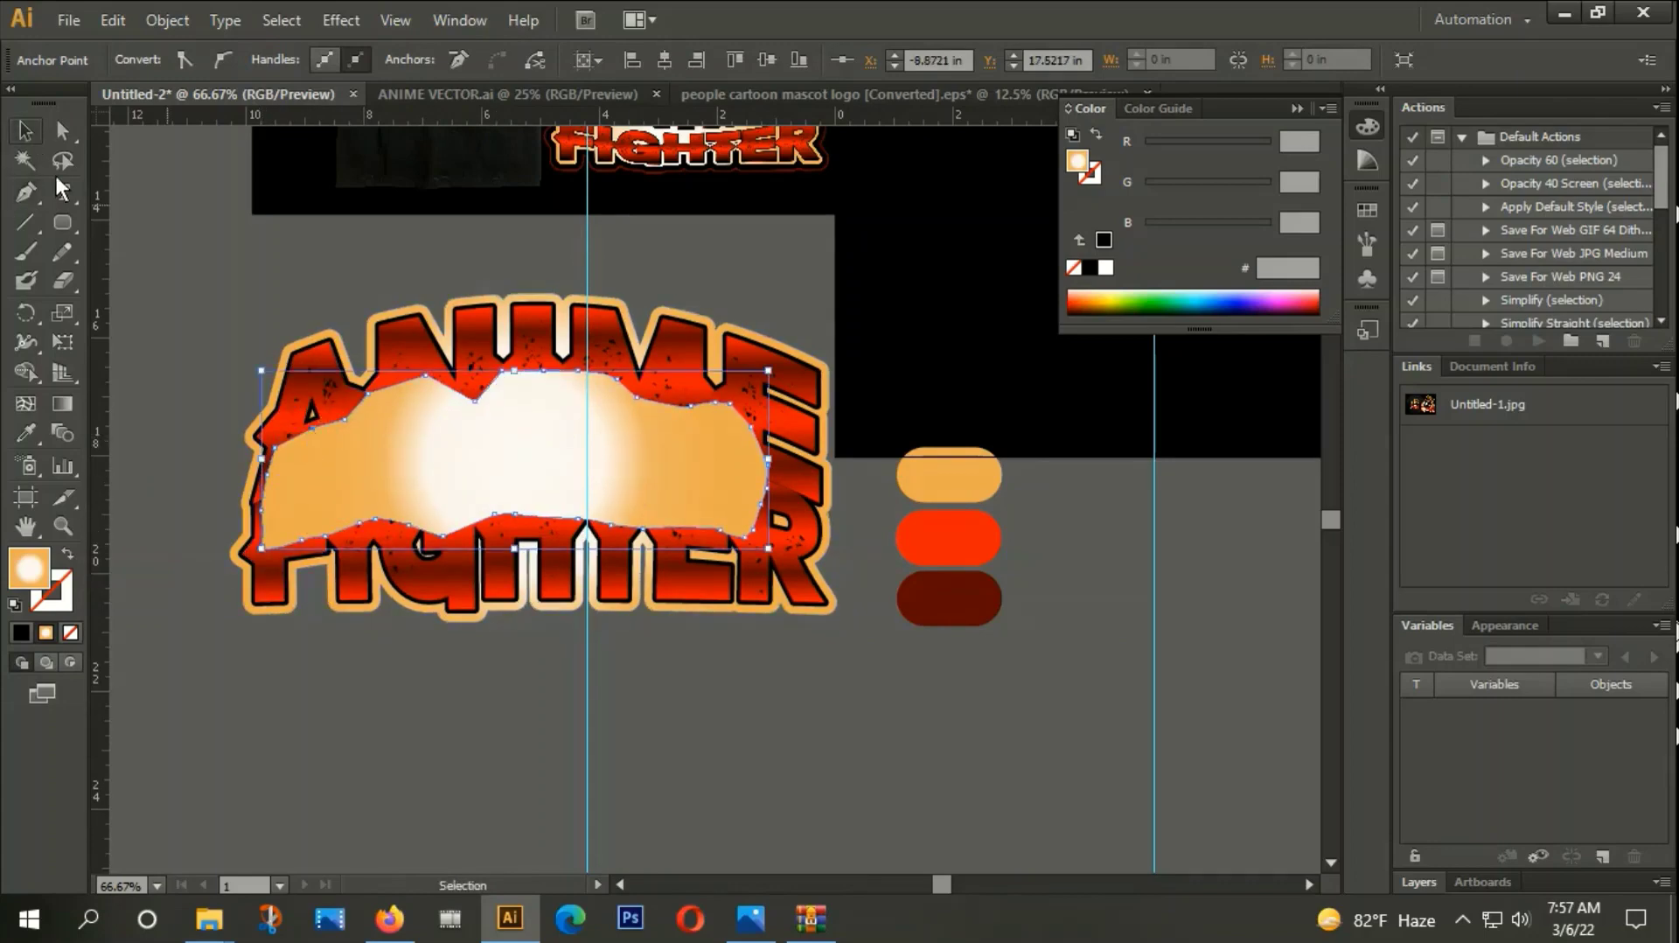
scroll(271, 574, up, 3)
scroll(413, 466, down, 3)
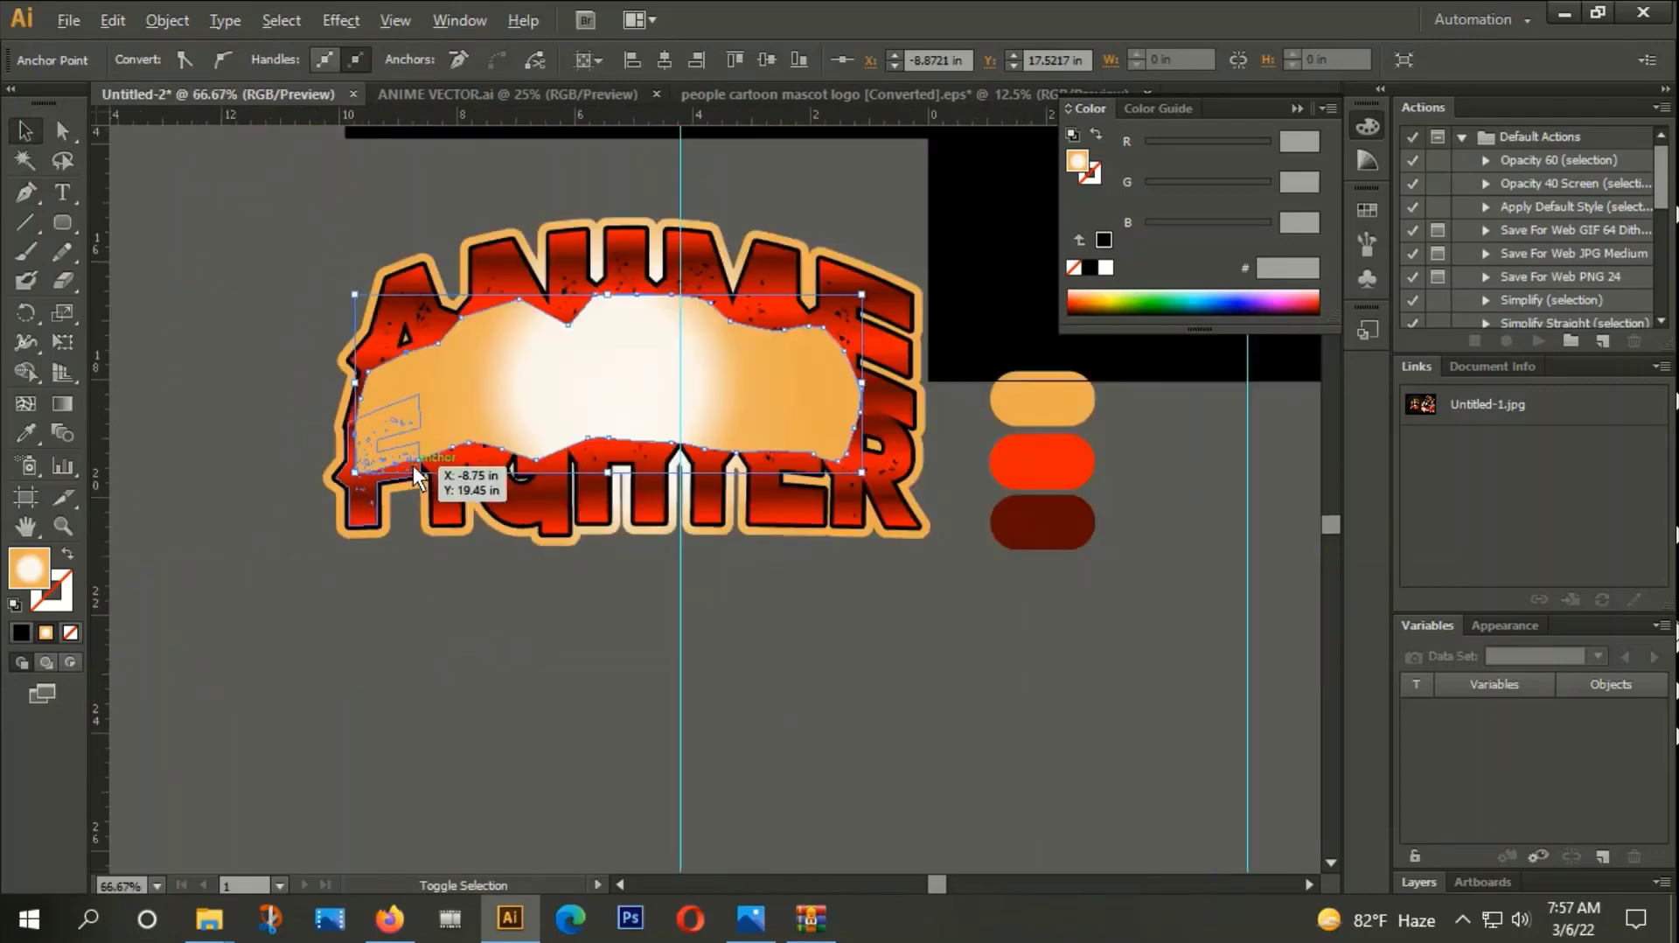
right_click(485, 402)
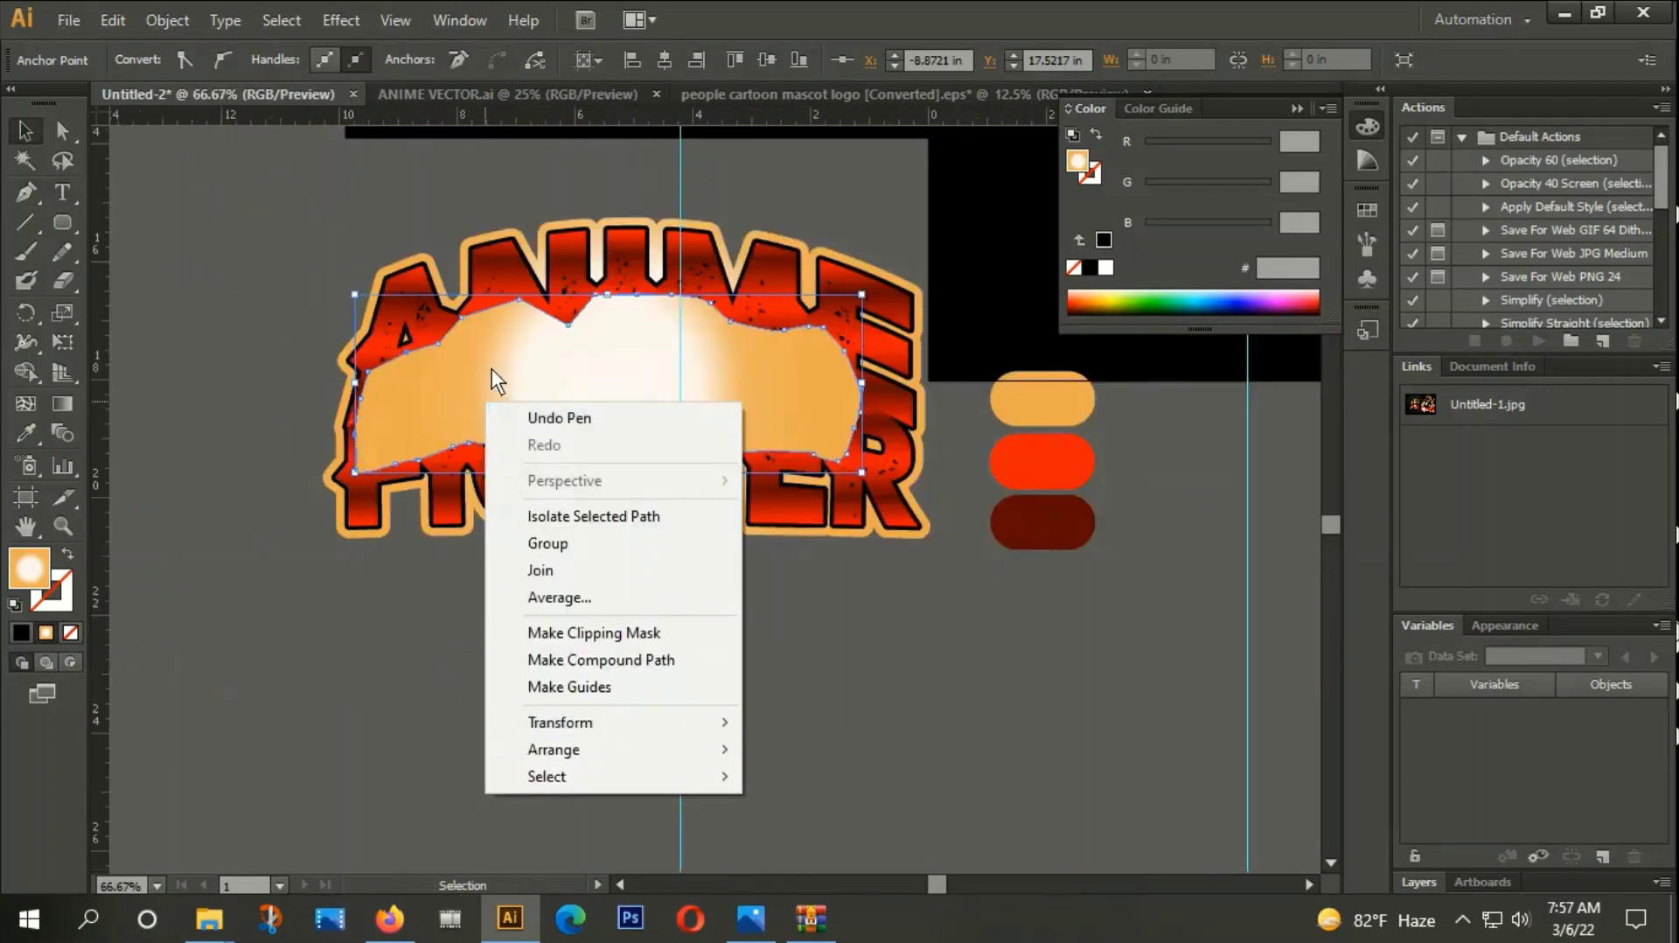
click(495, 377)
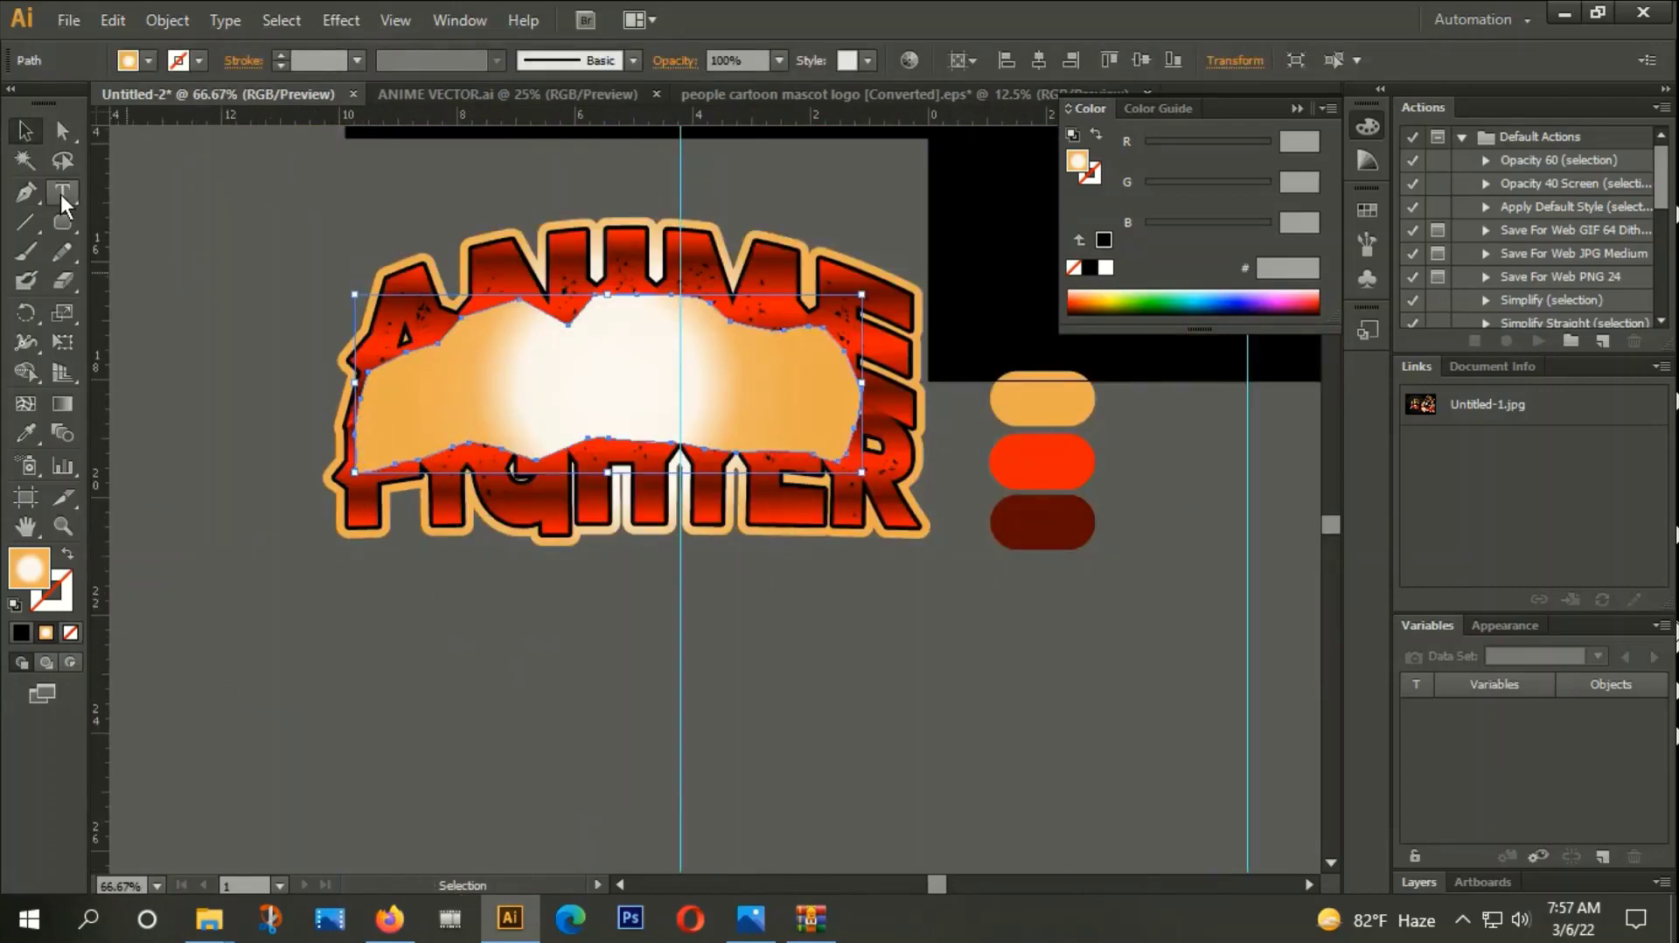
key(Delete)
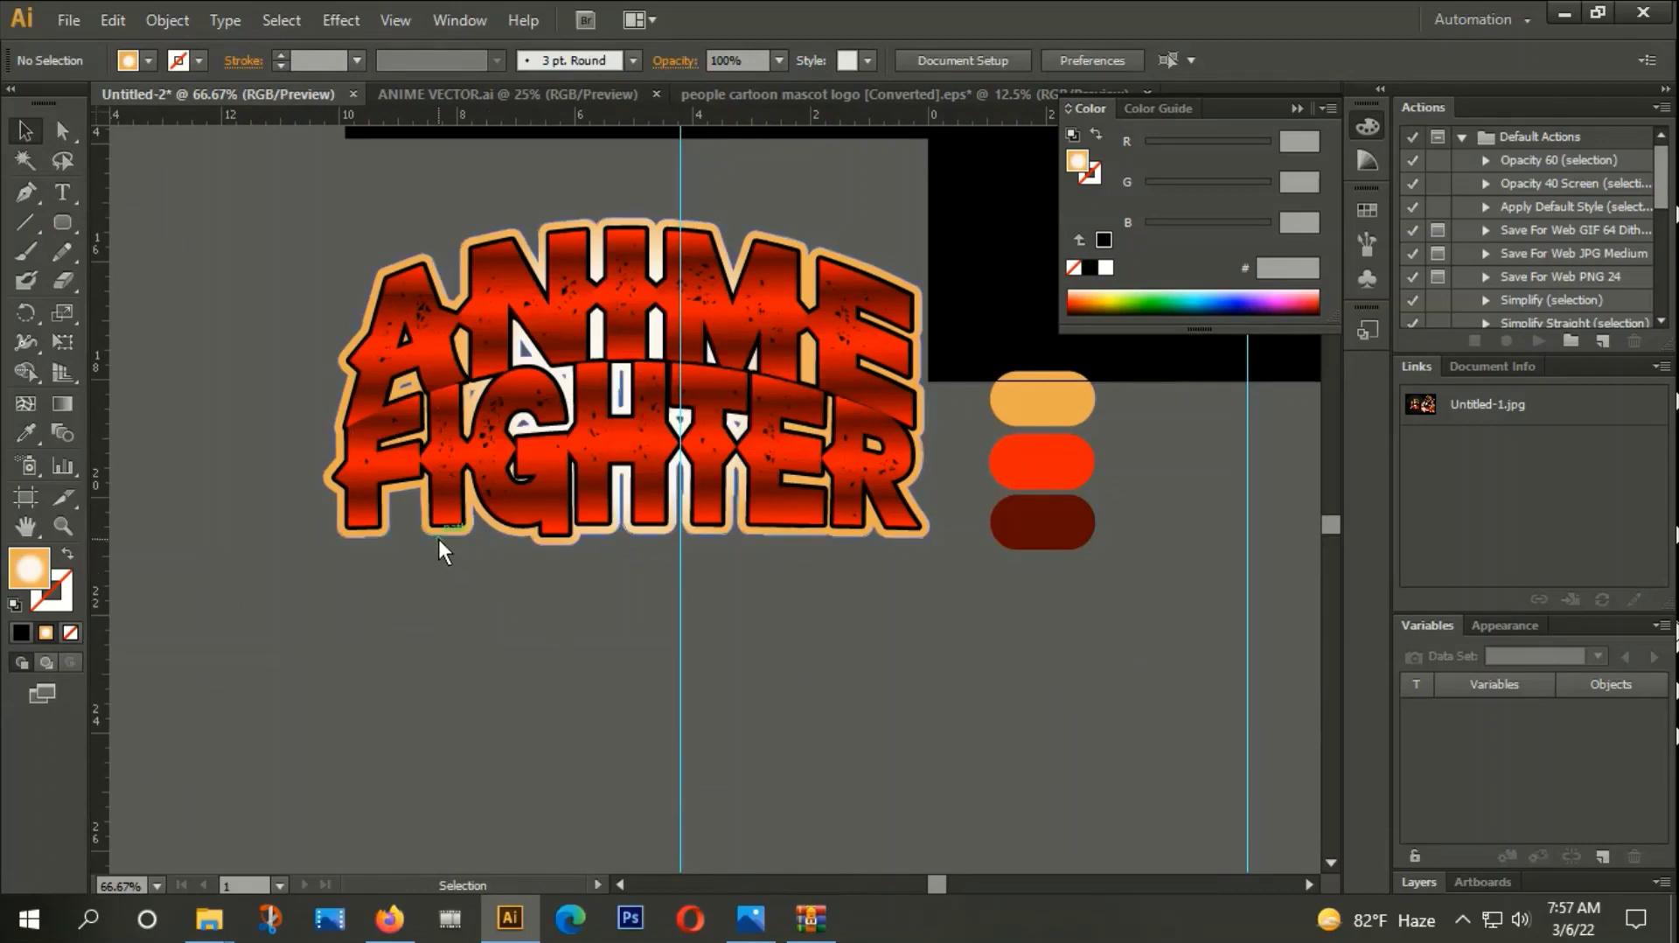
Select the left A of ANIME.
drag(291, 429, 535, 553)
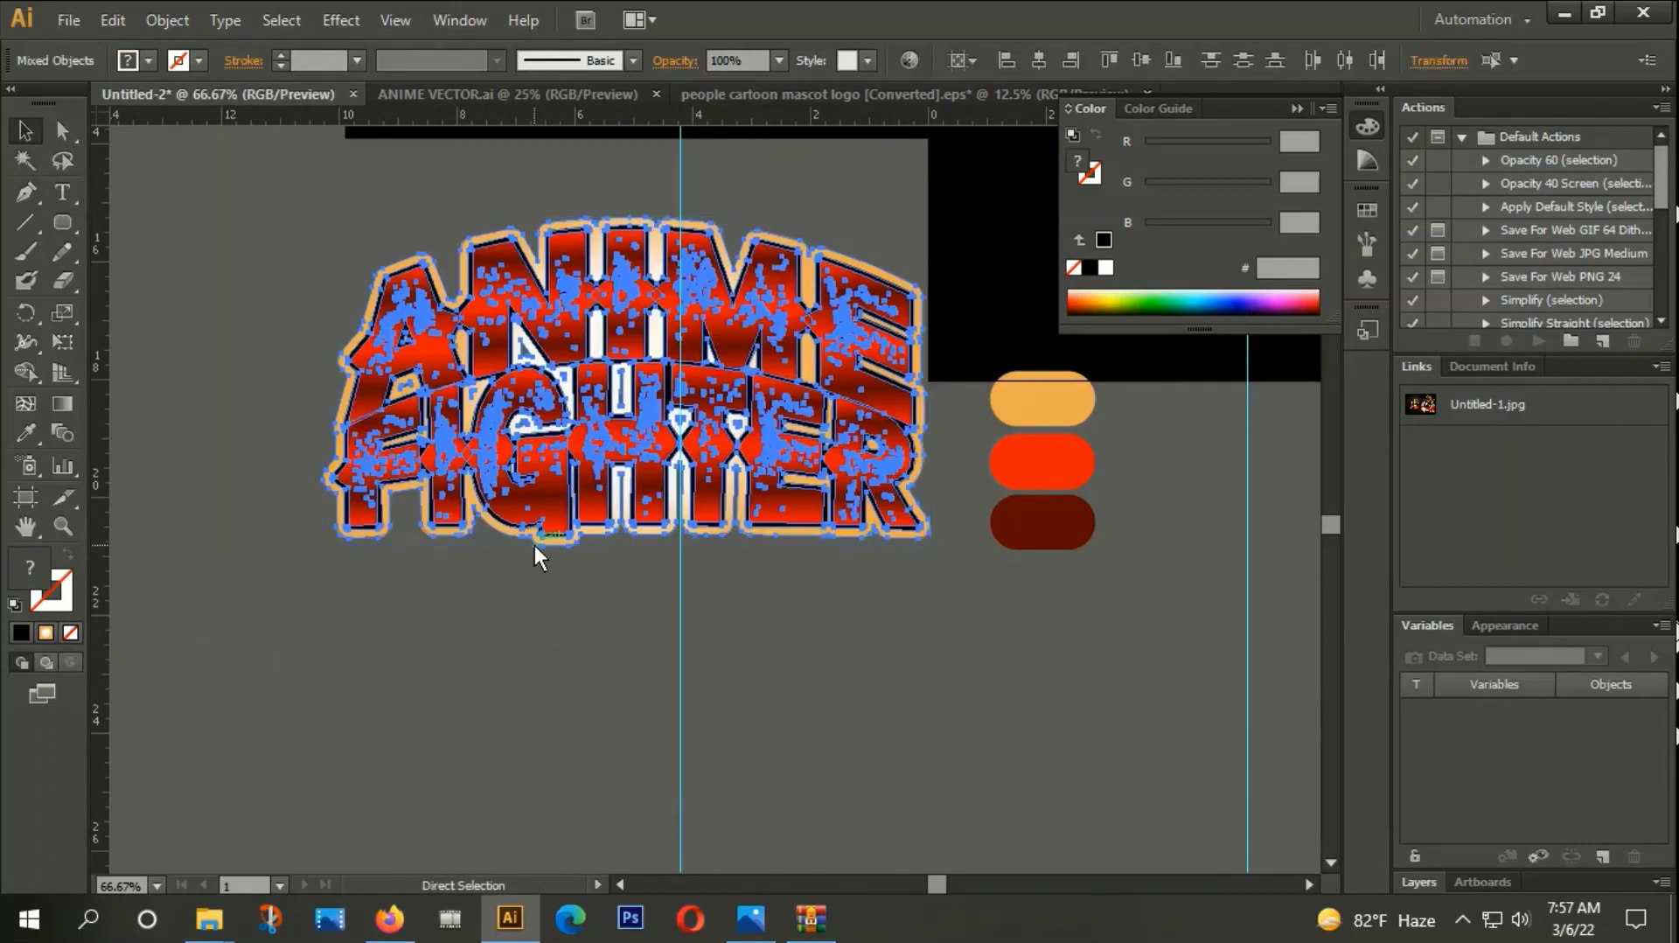
click(533, 568)
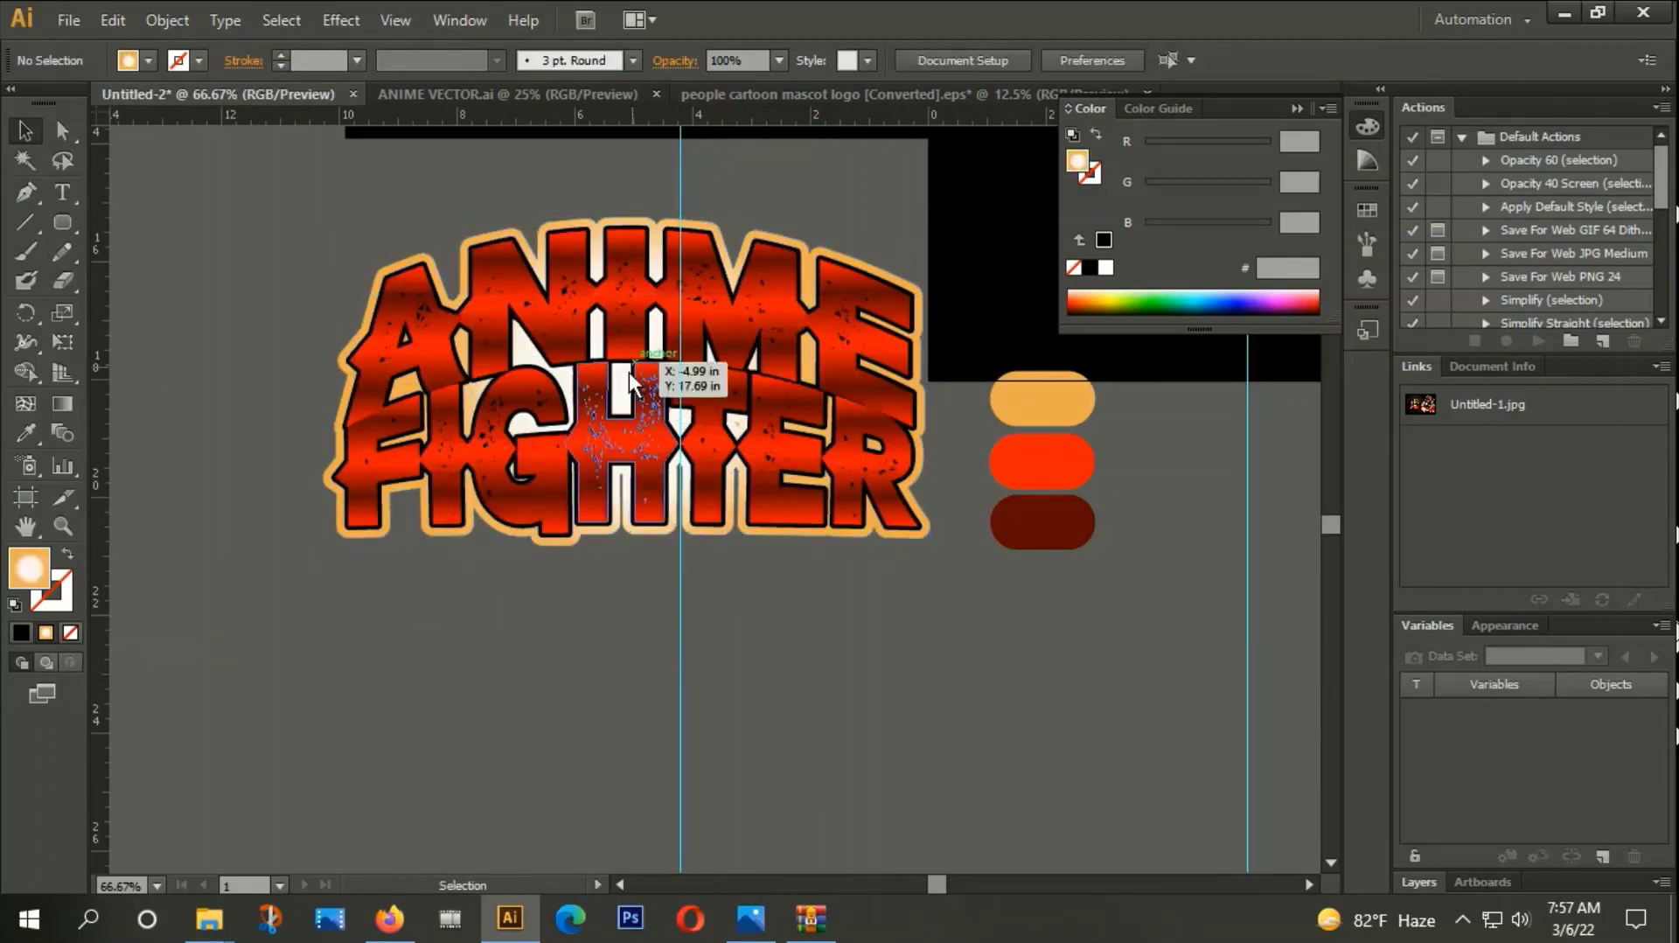
alt+scroll(539, 490, up, 1)
alt+scroll(538, 490, up, 1)
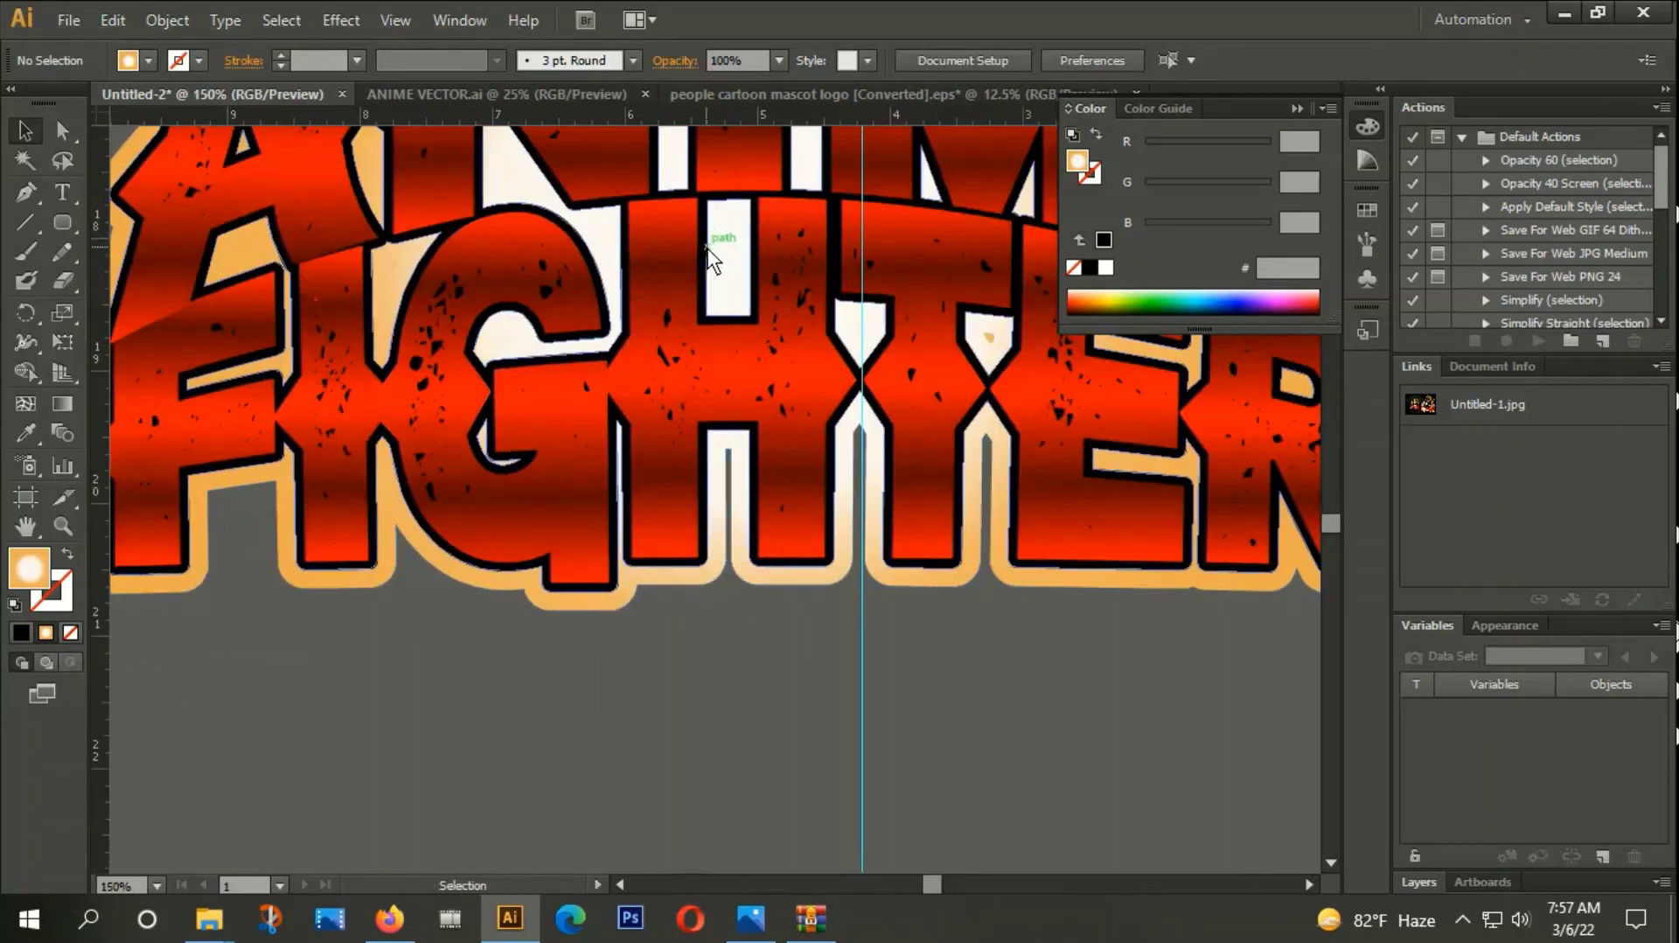
alt+scroll(717, 537, down, 2)
alt+scroll(488, 374, up, 2)
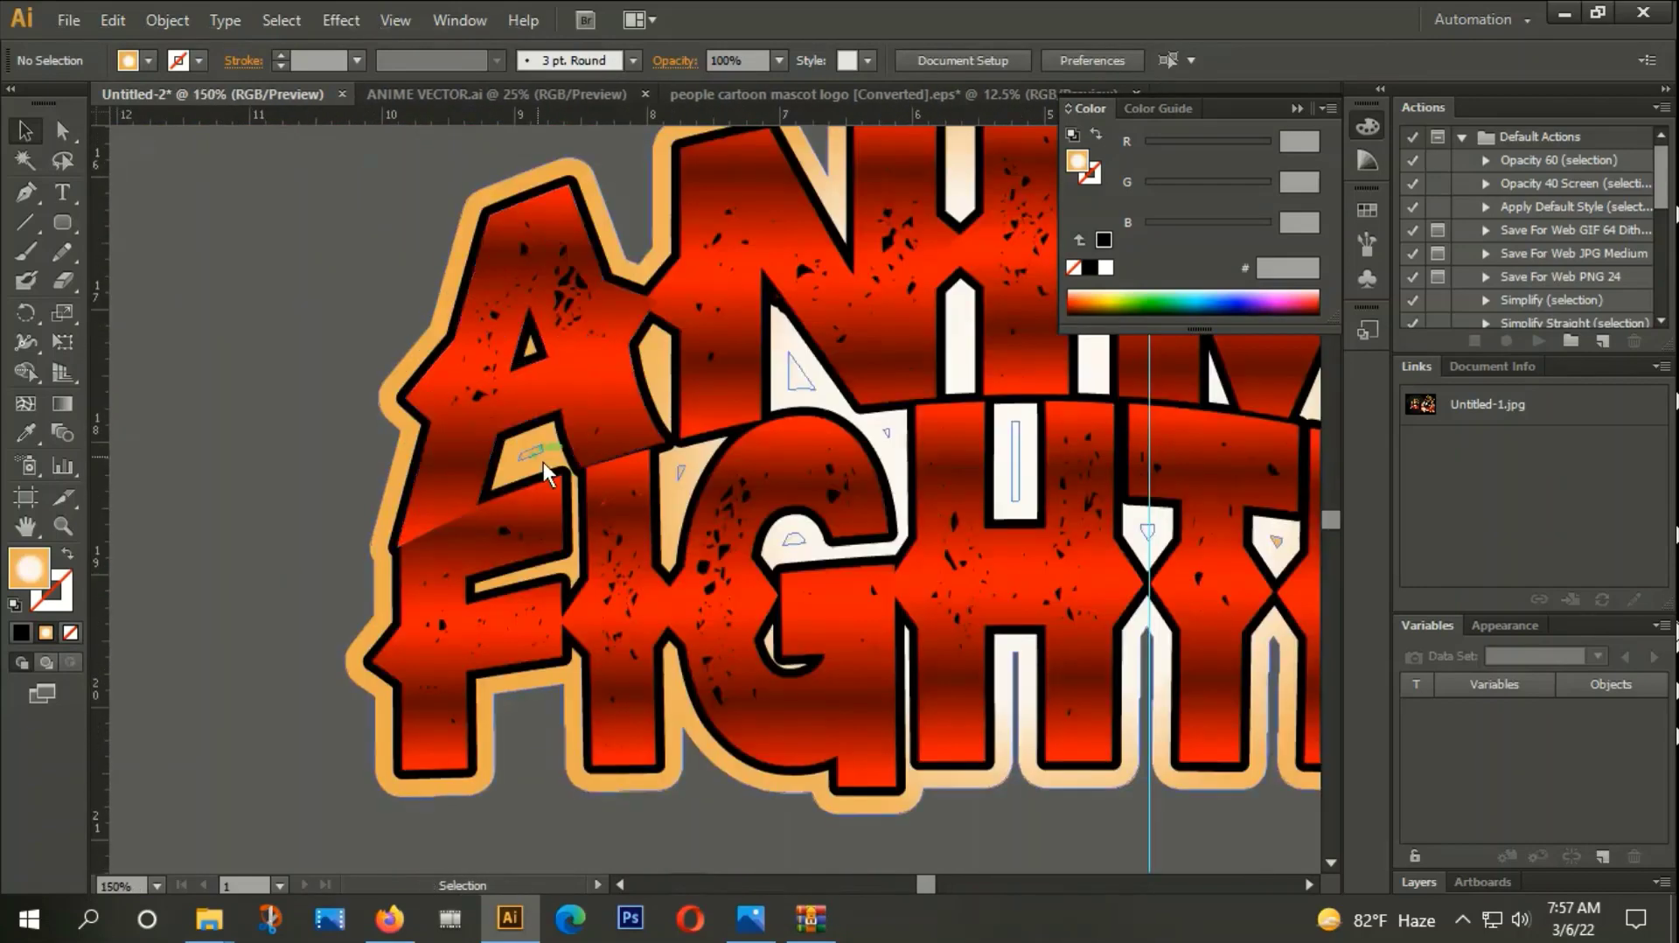
click(888, 422)
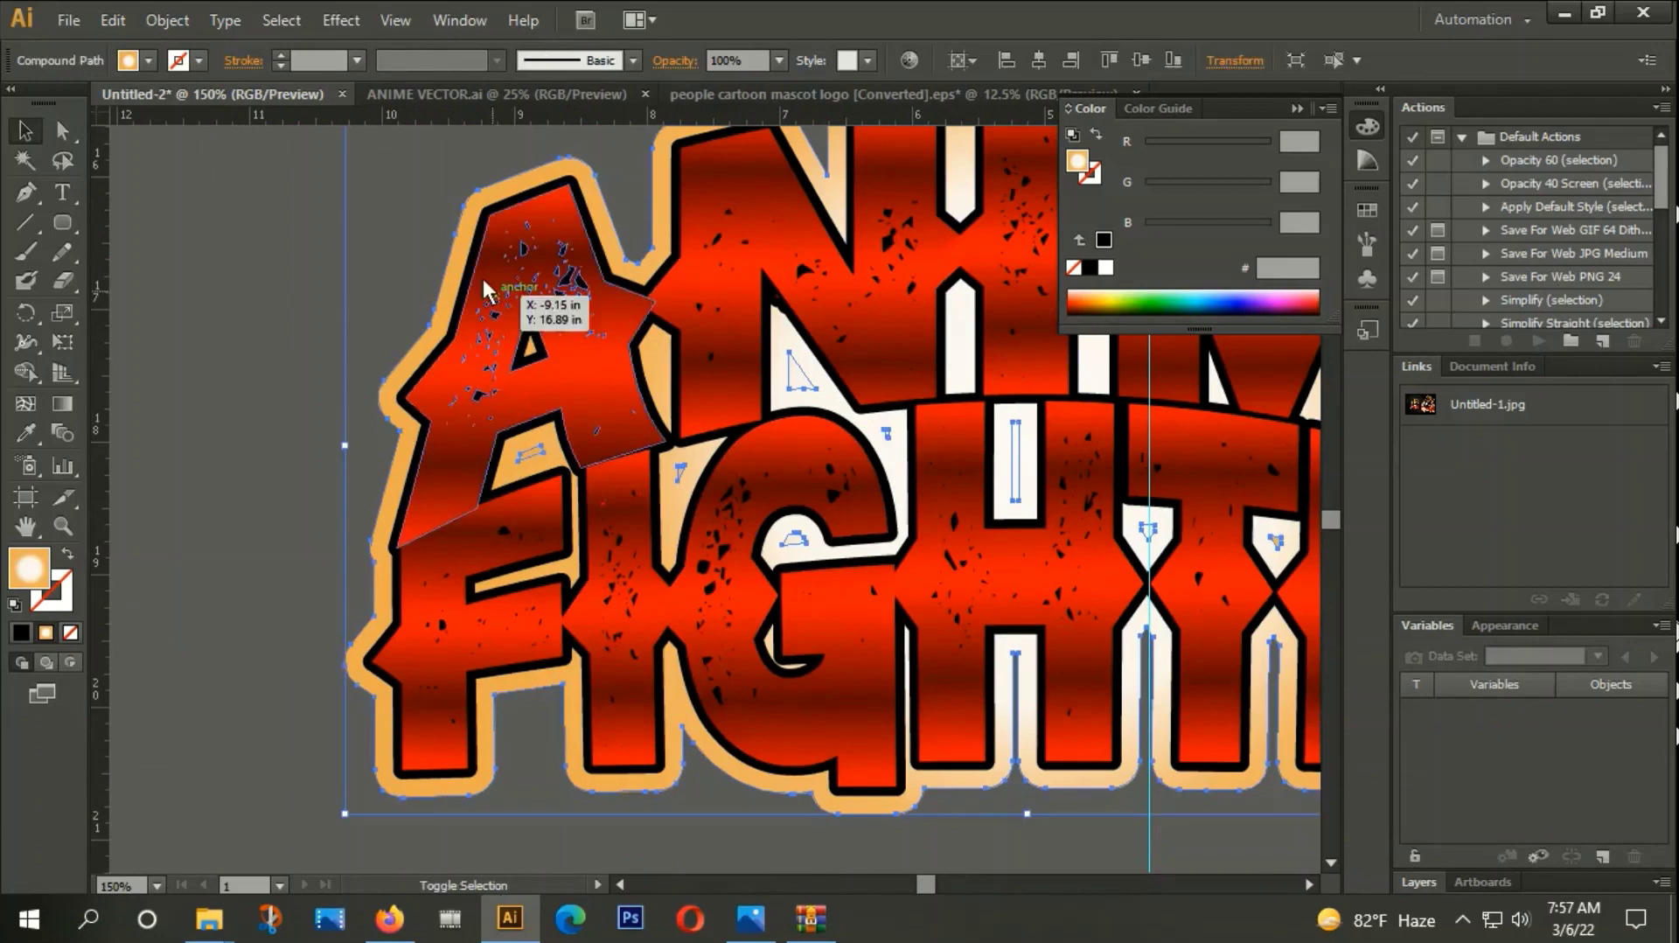
shift+click(476, 191)
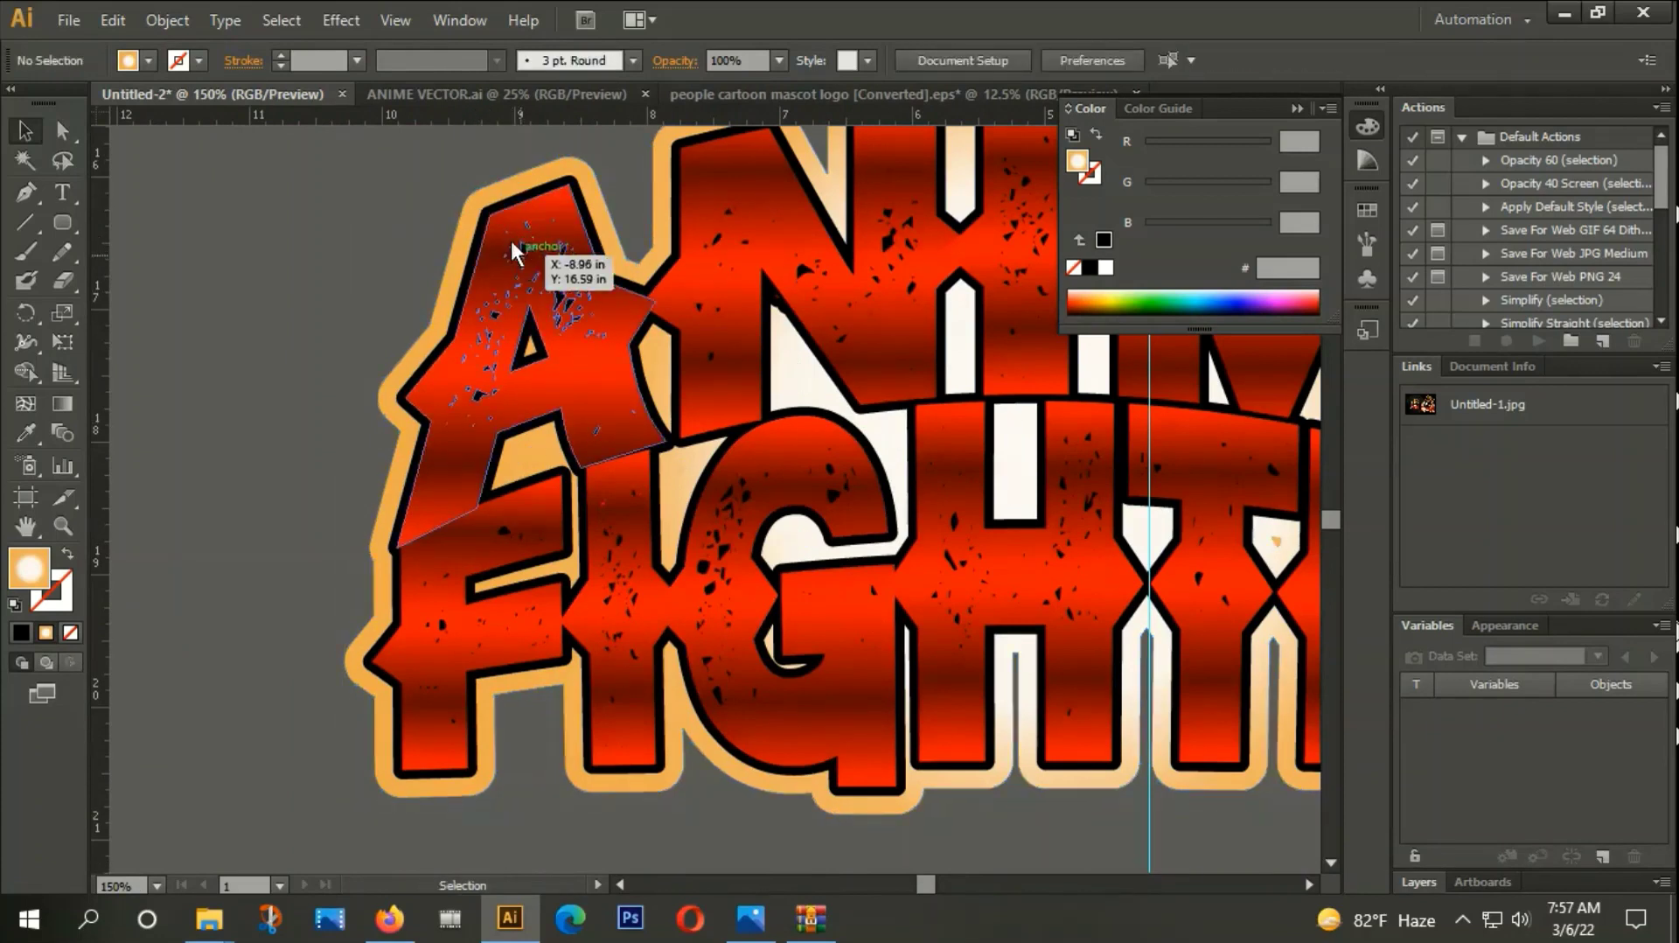
click(473, 203)
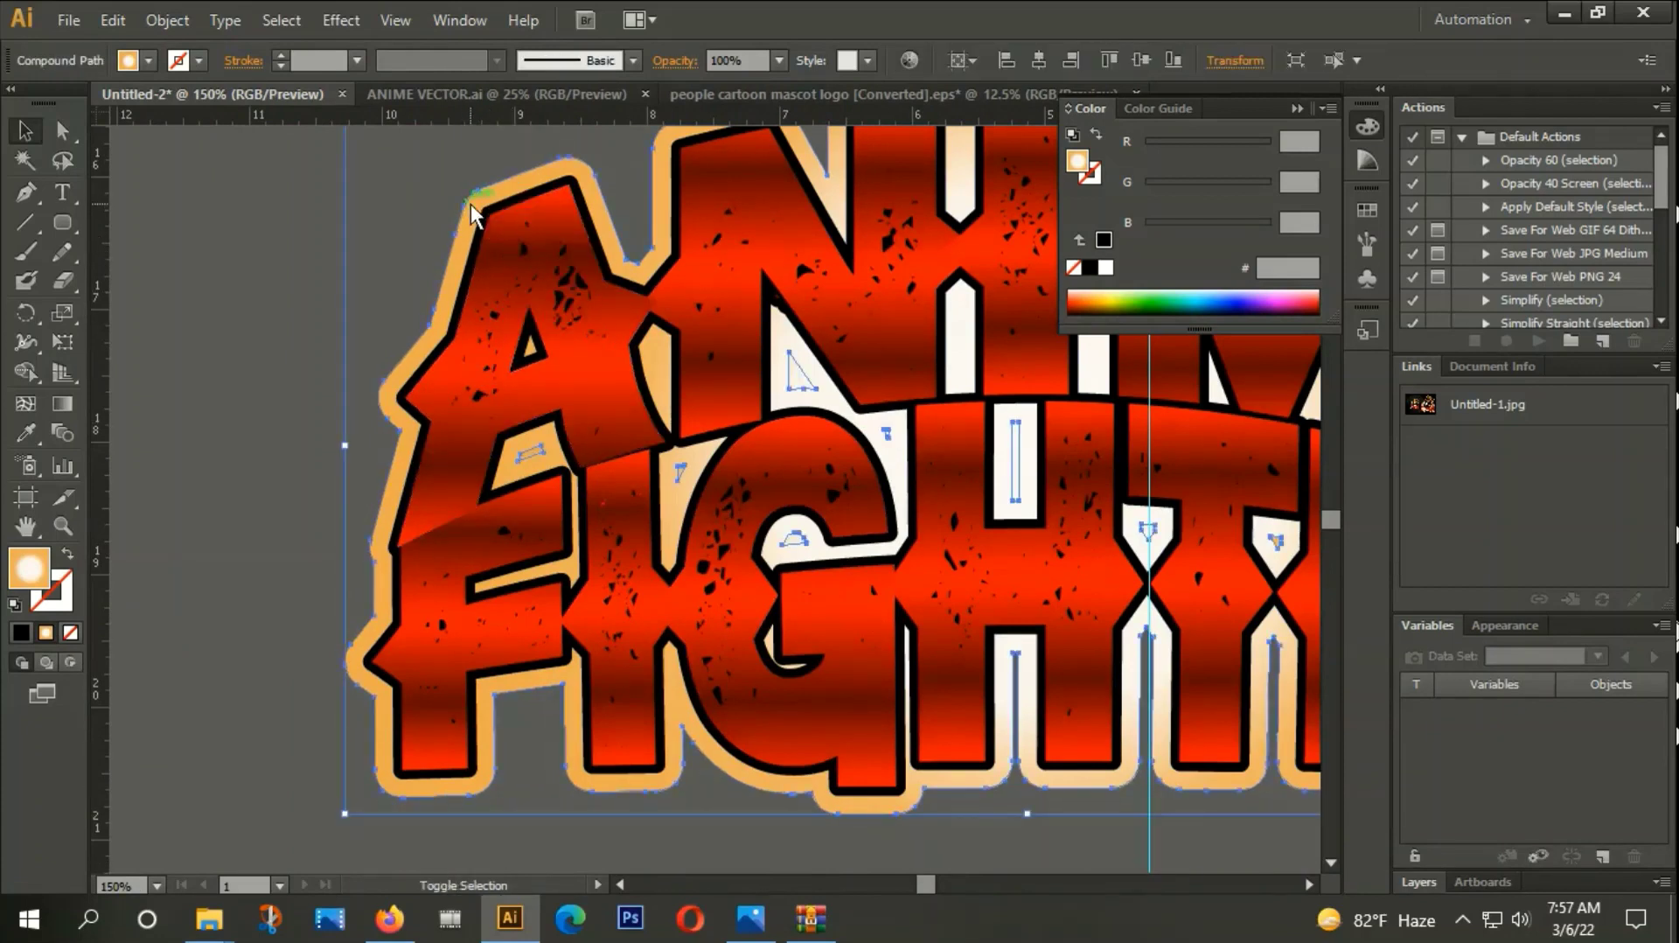
Unite the A with the shape behind it in Pathfinder.
key(shift+ctrl+F9)
click(647, 317)
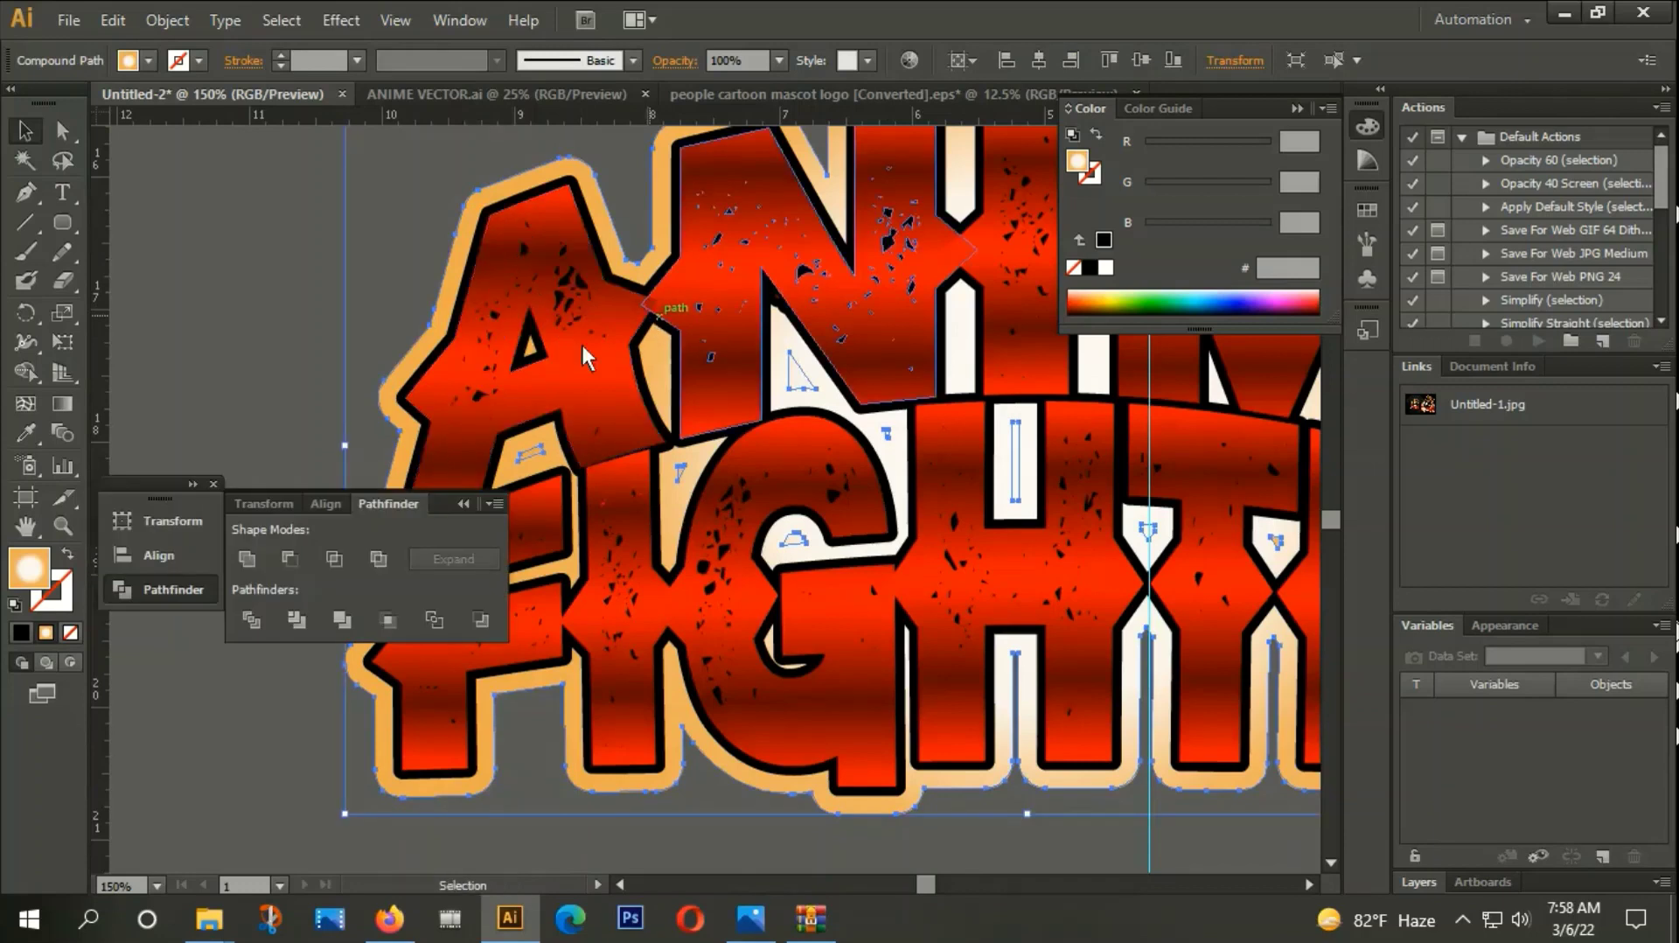
click(251, 560)
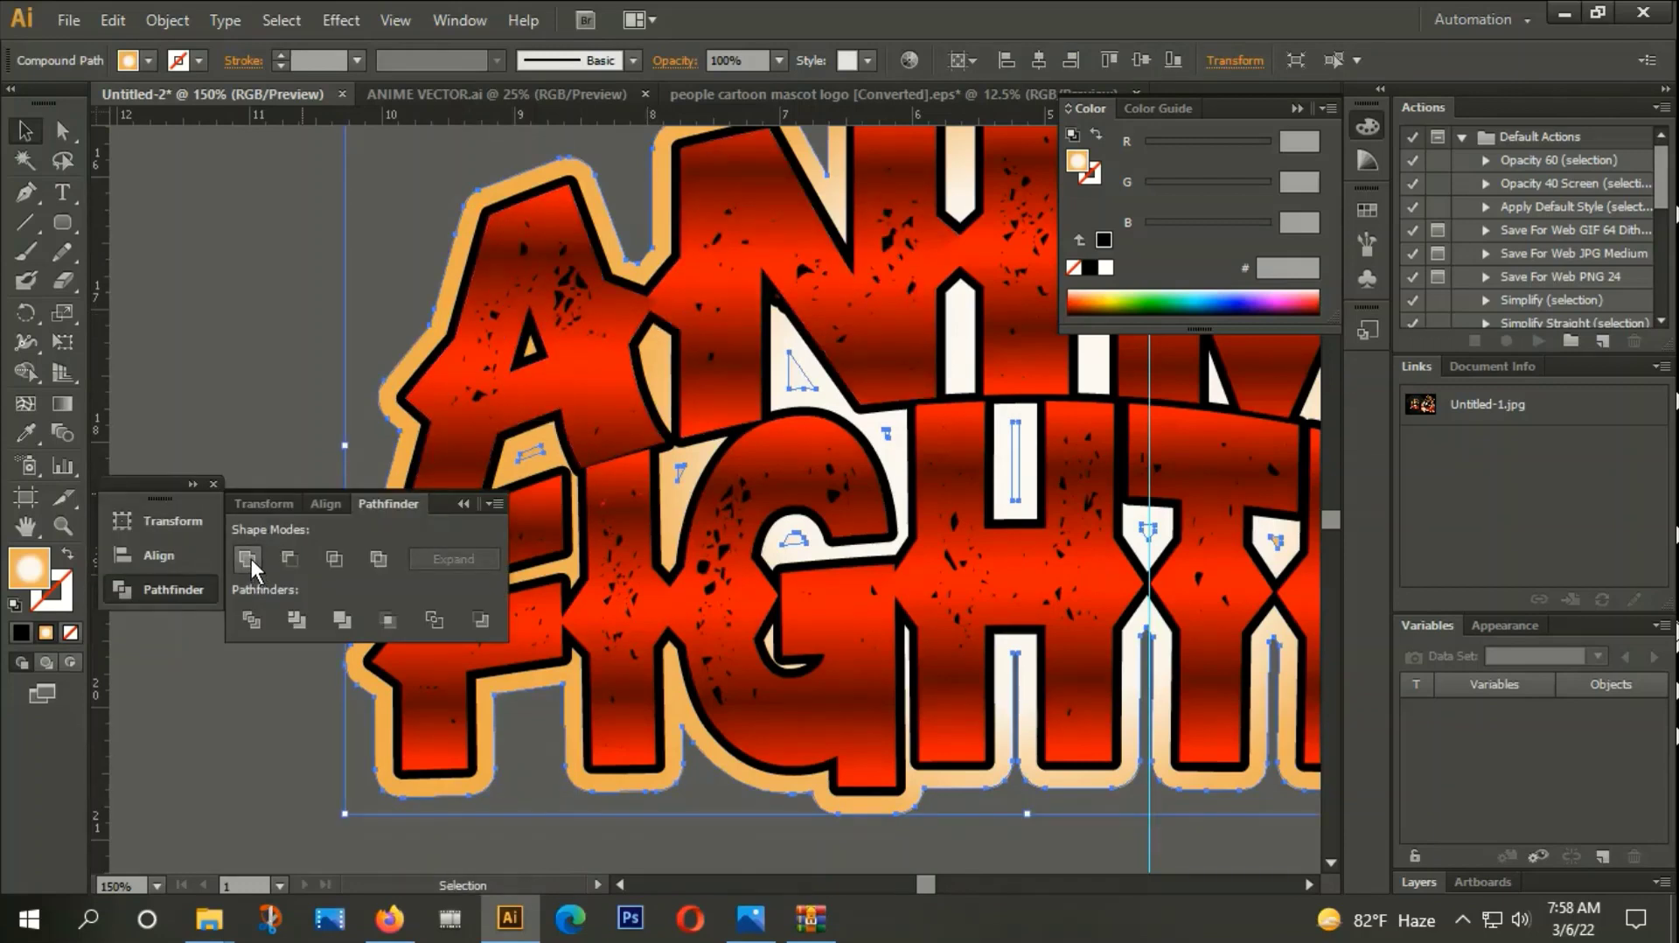
click(285, 328)
scroll(290, 456, down, 2)
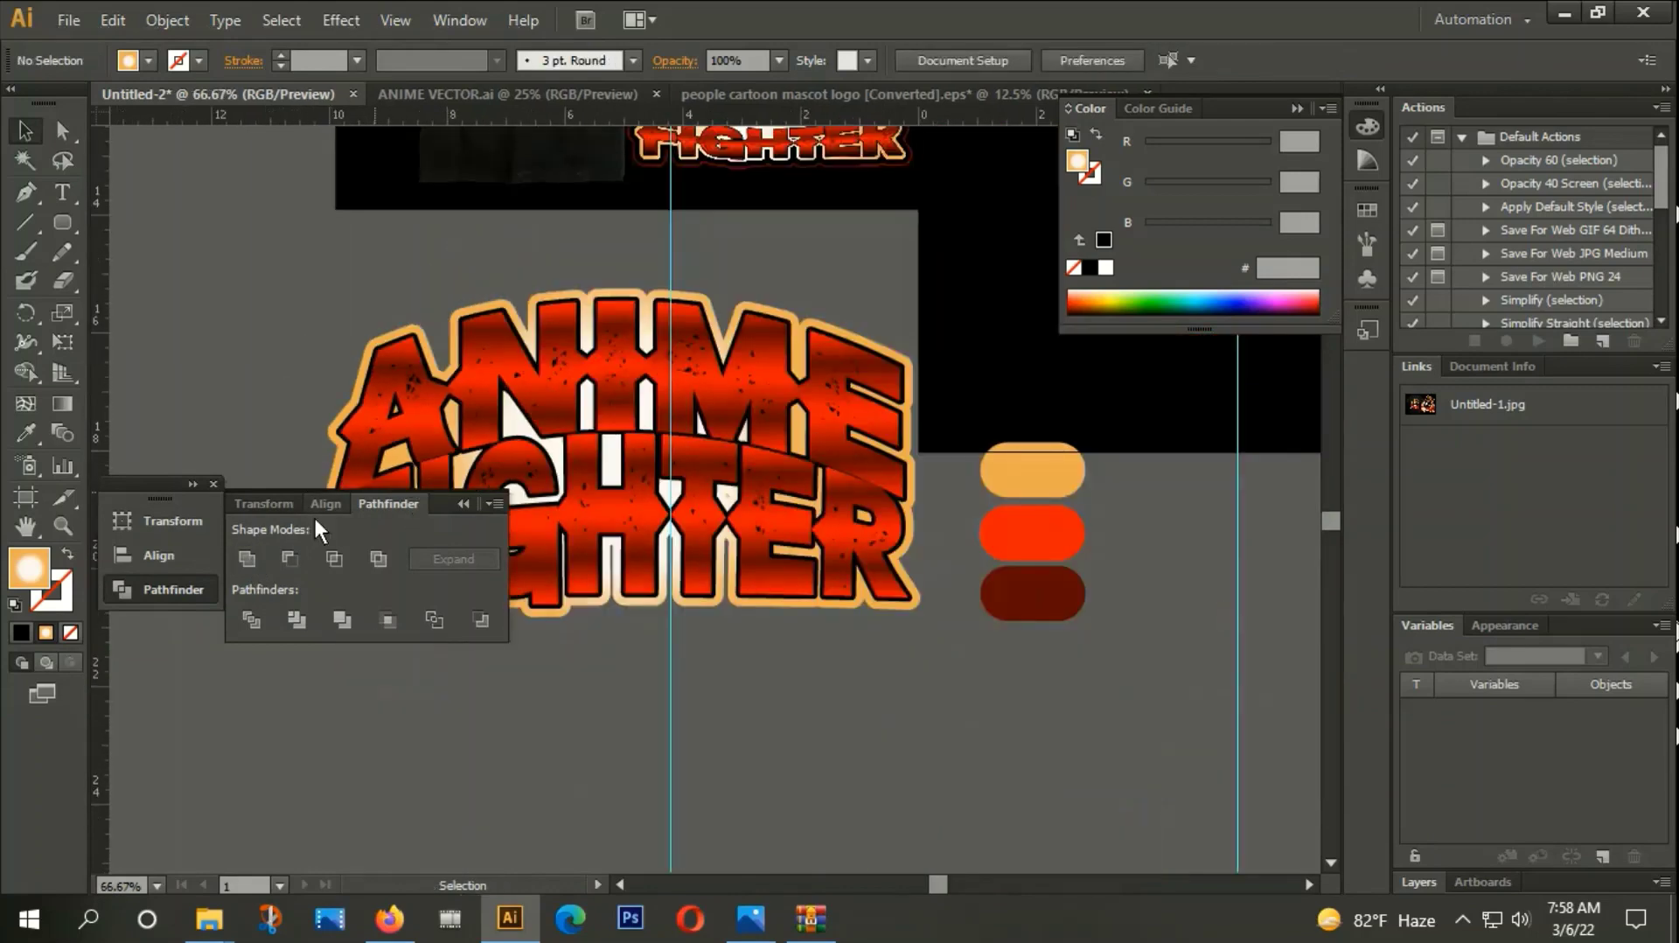
click(213, 484)
Group the ANIME FIGHTER lettering artwork and deselect it.
click(644, 486)
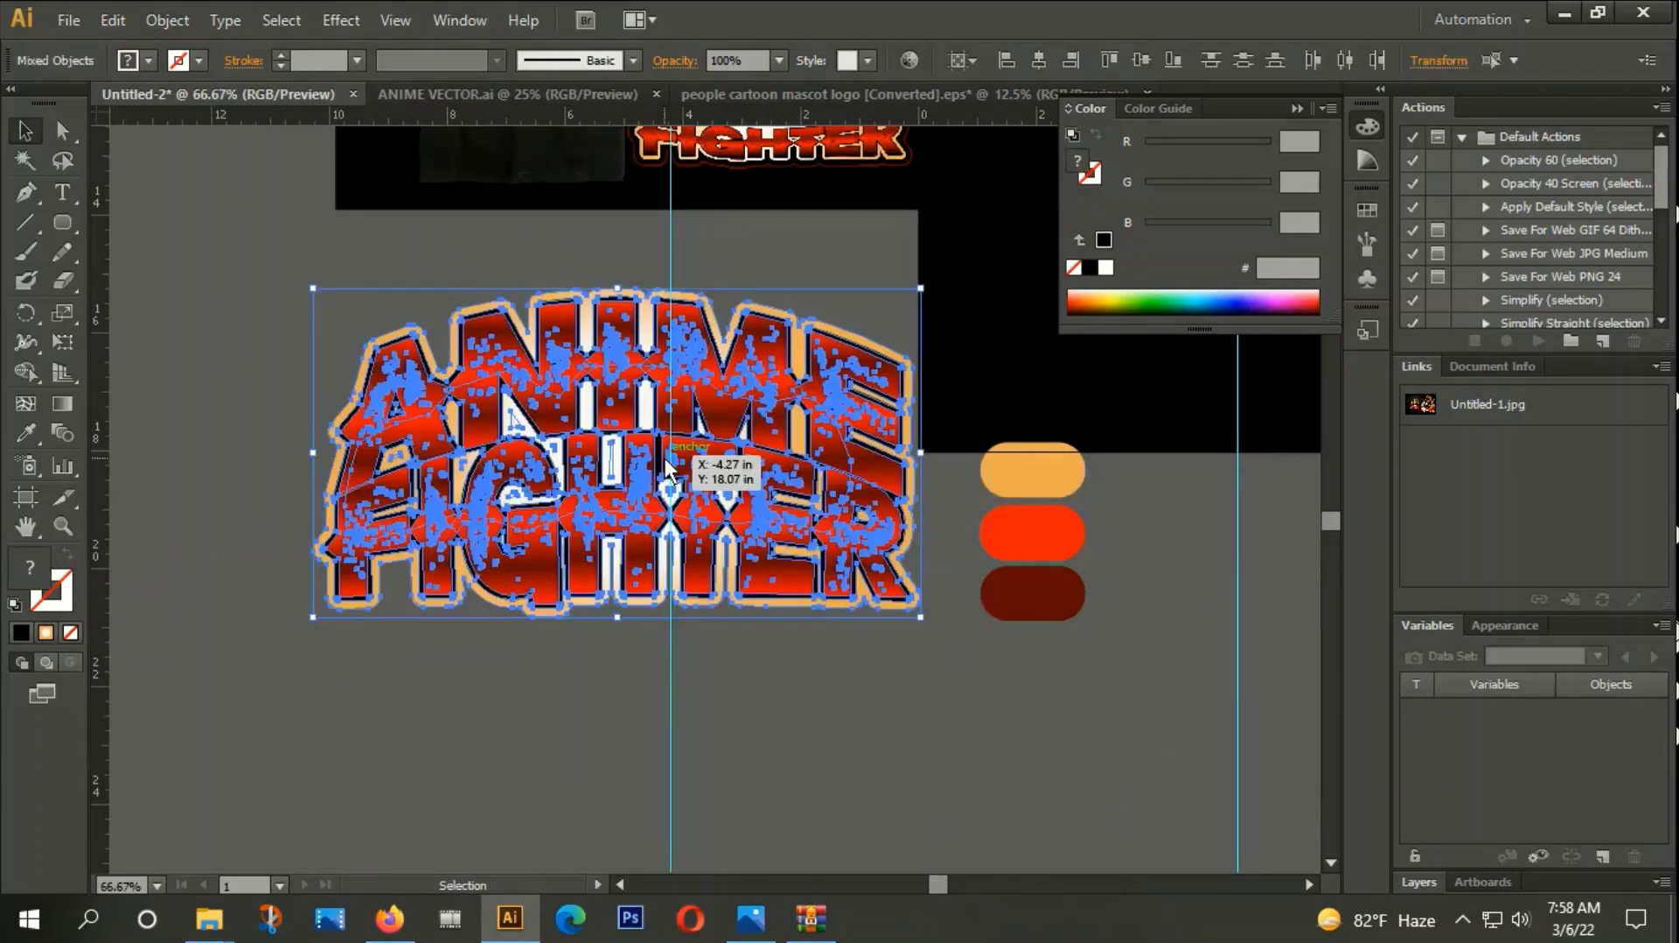
right_click(662, 458)
click(723, 569)
click(717, 656)
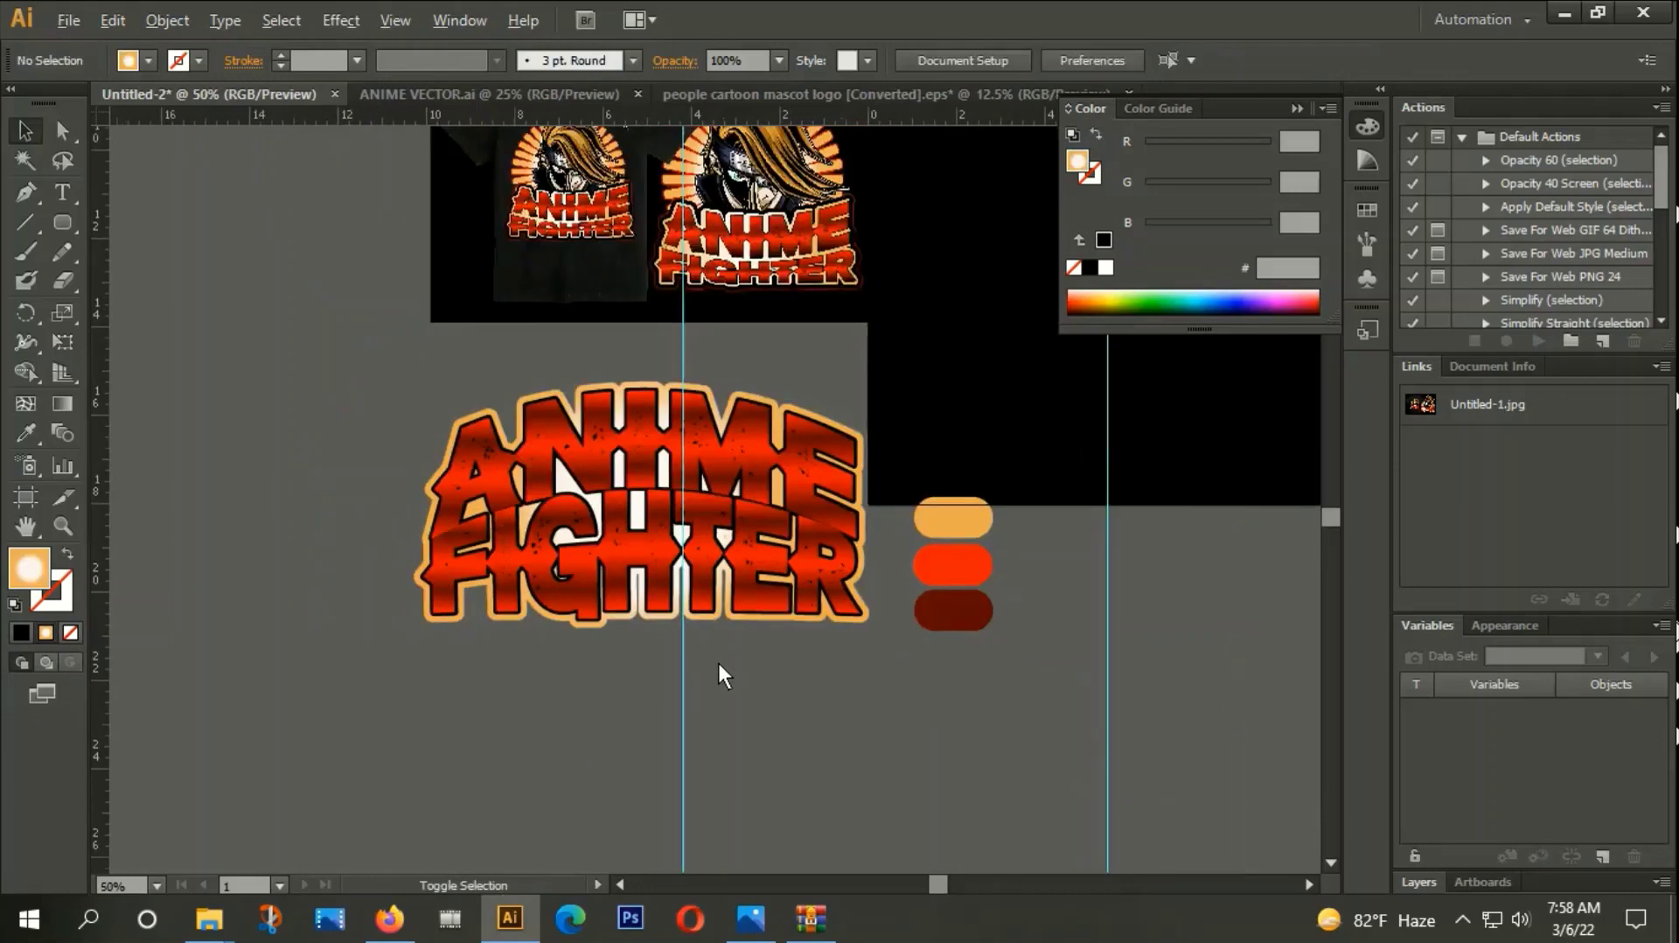
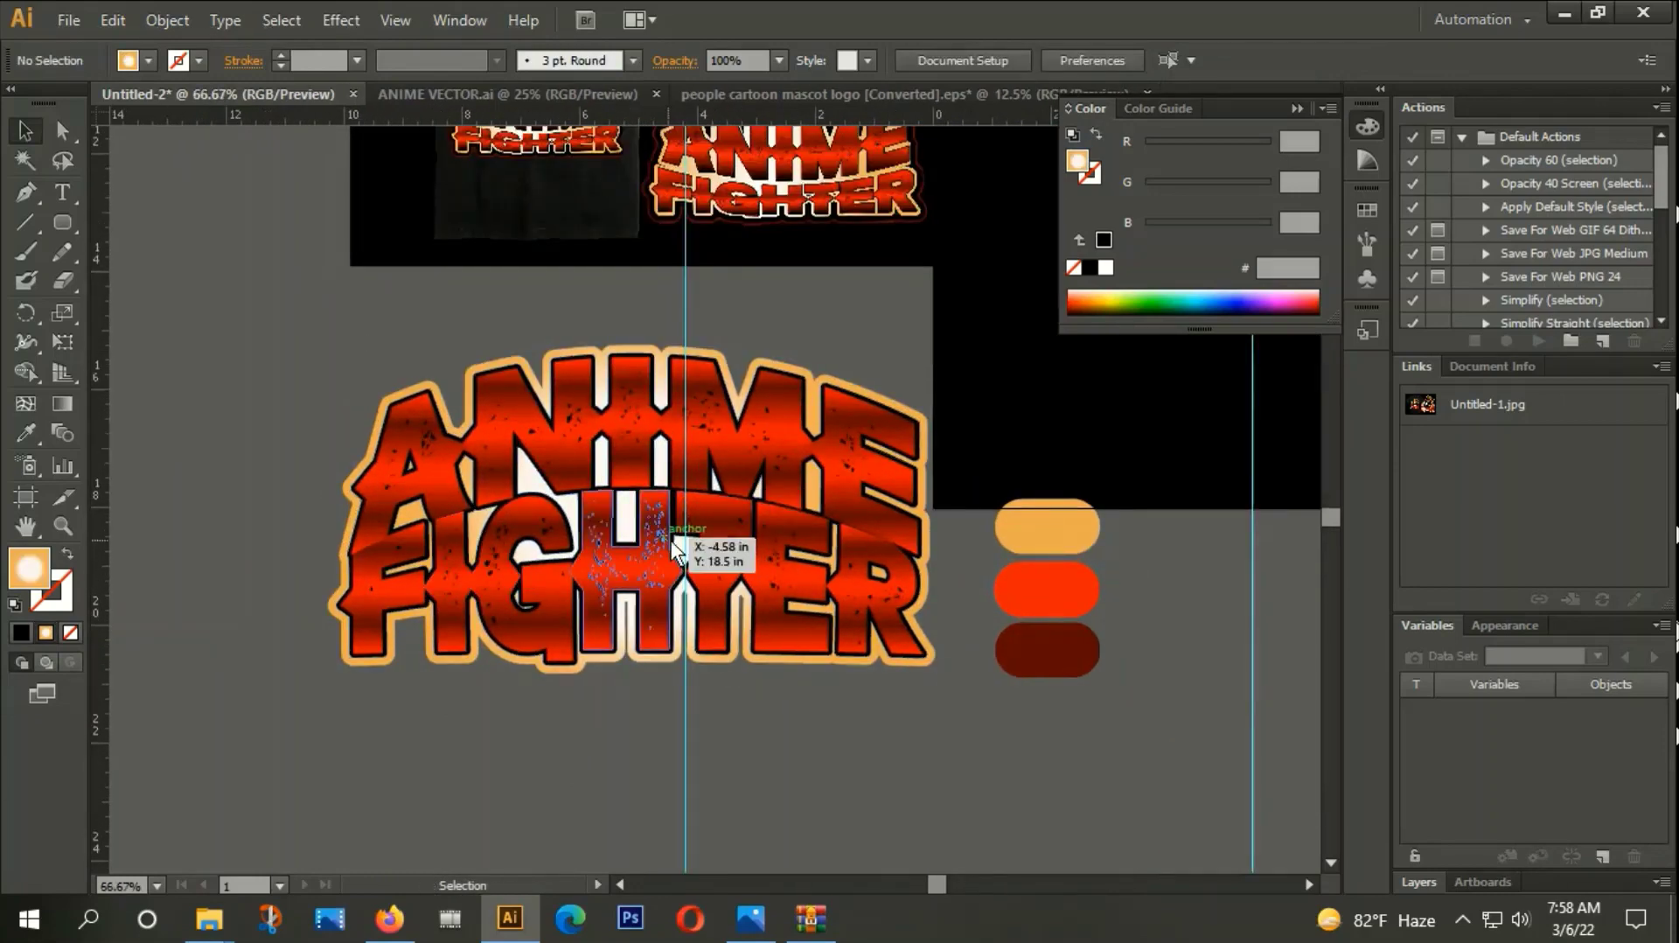
Add an offset path outline around the ANIME FIGHTER lettering.
scroll(701, 563, down, 1)
drag(715, 664, 710, 763)
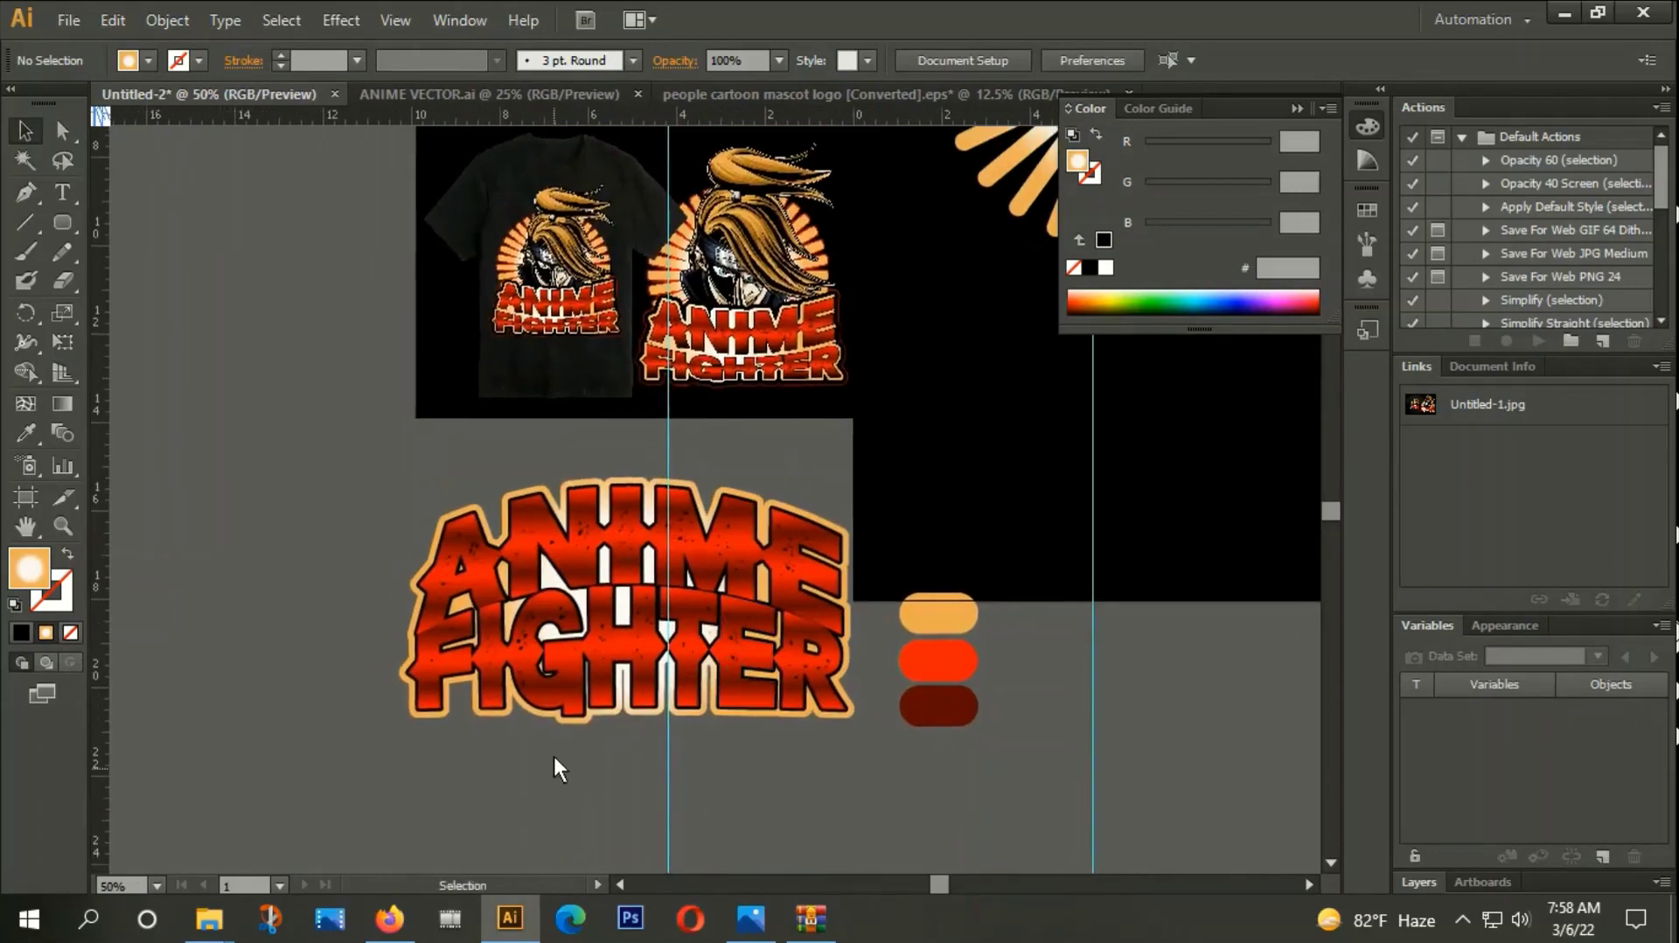
click(595, 621)
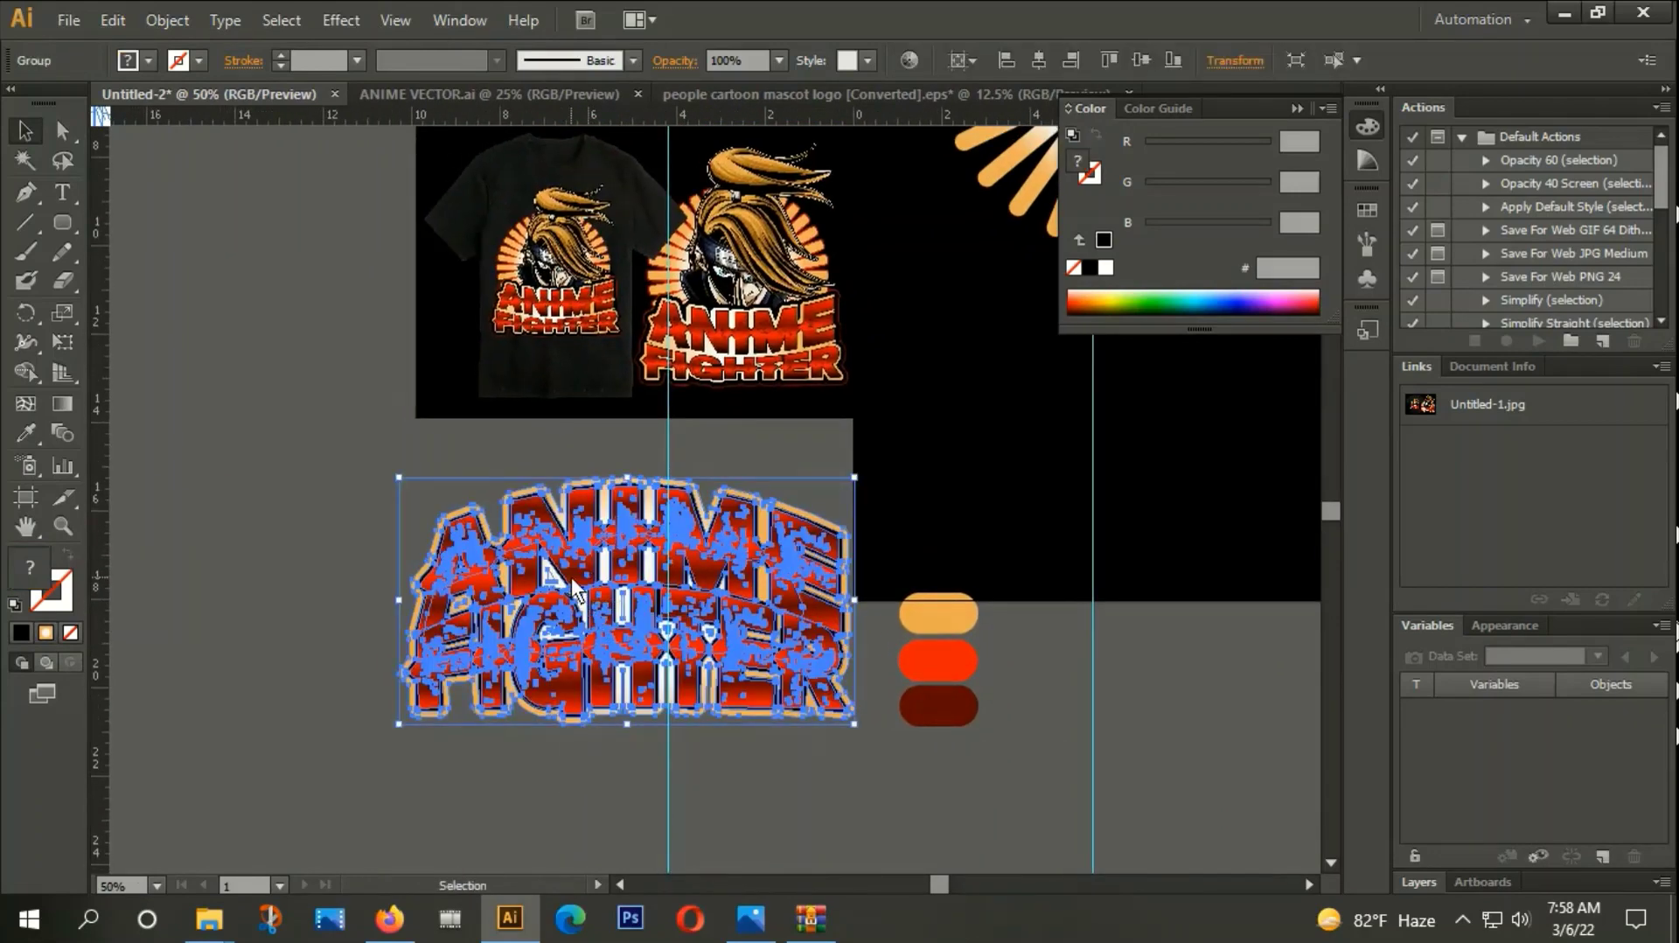
click(189, 21)
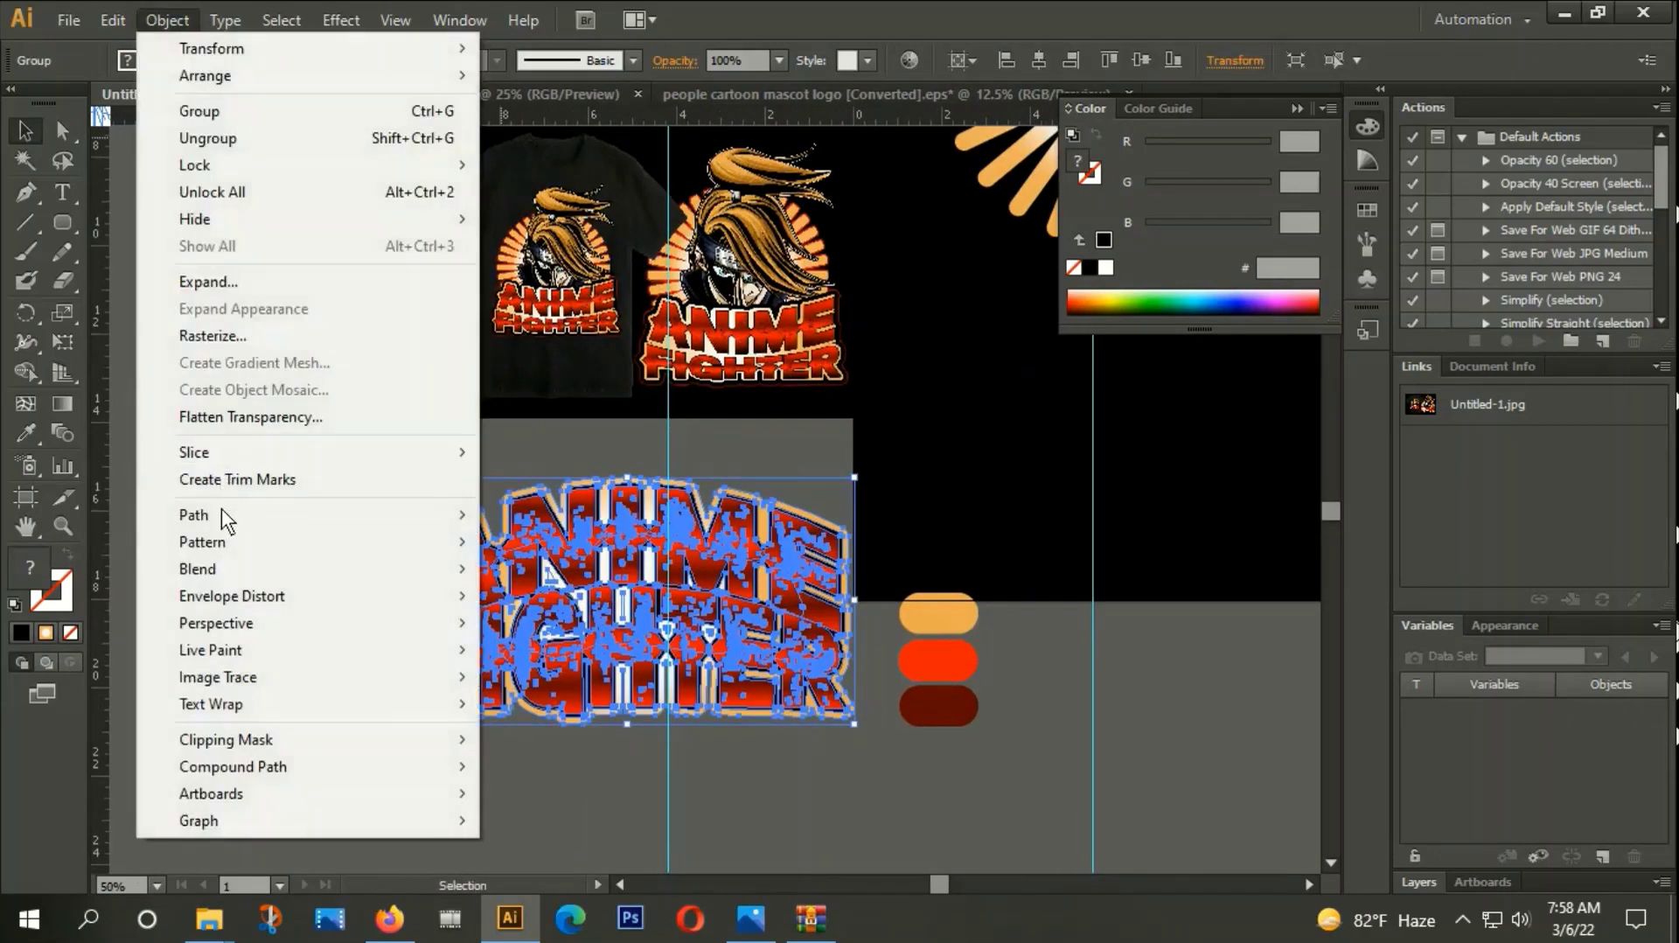
mouse_move(194, 514)
click(539, 619)
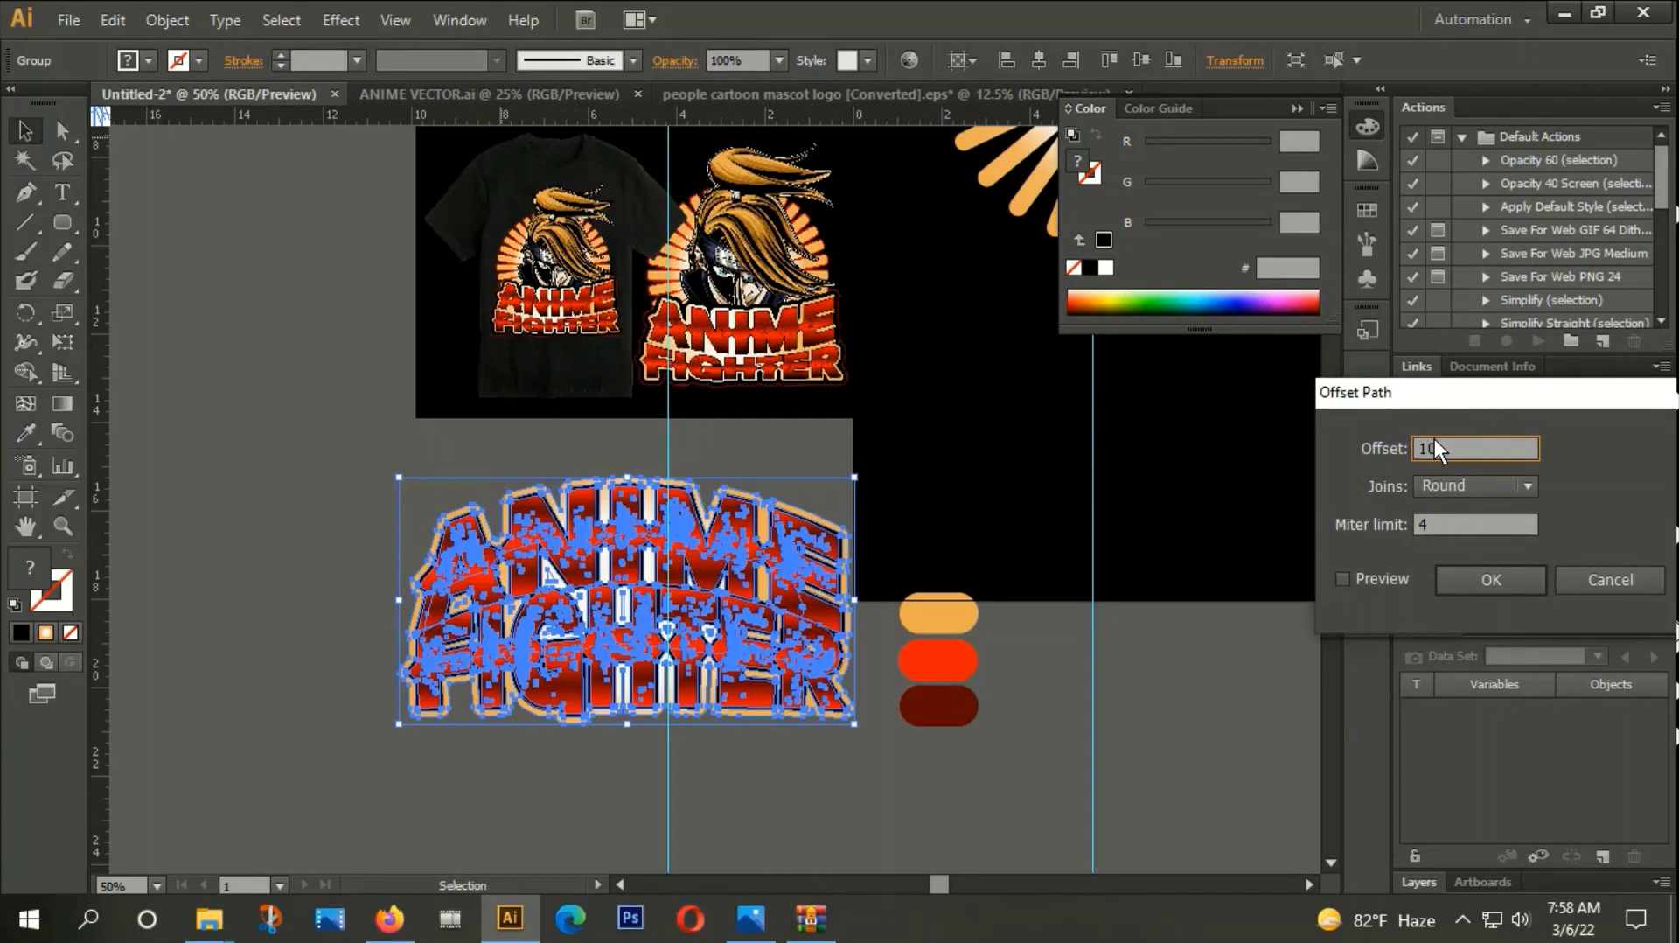
click(1508, 581)
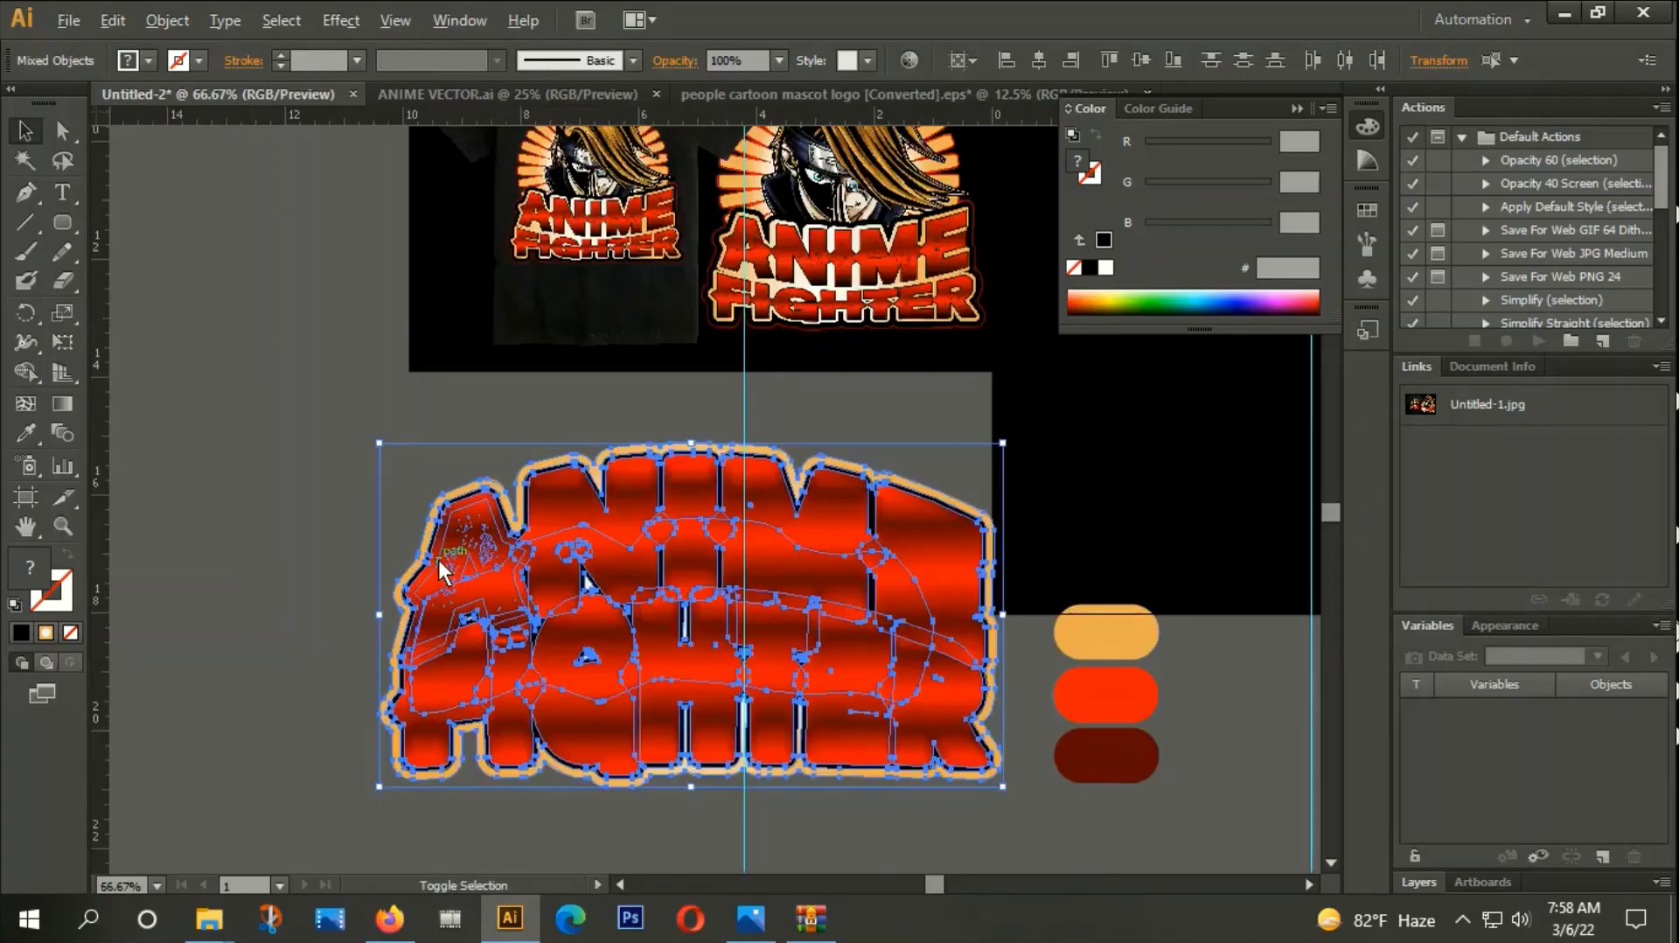
Unite the offset shapes into one outline, trying and undoing a black eyedropper fill.
key(ctrl+shift+F9)
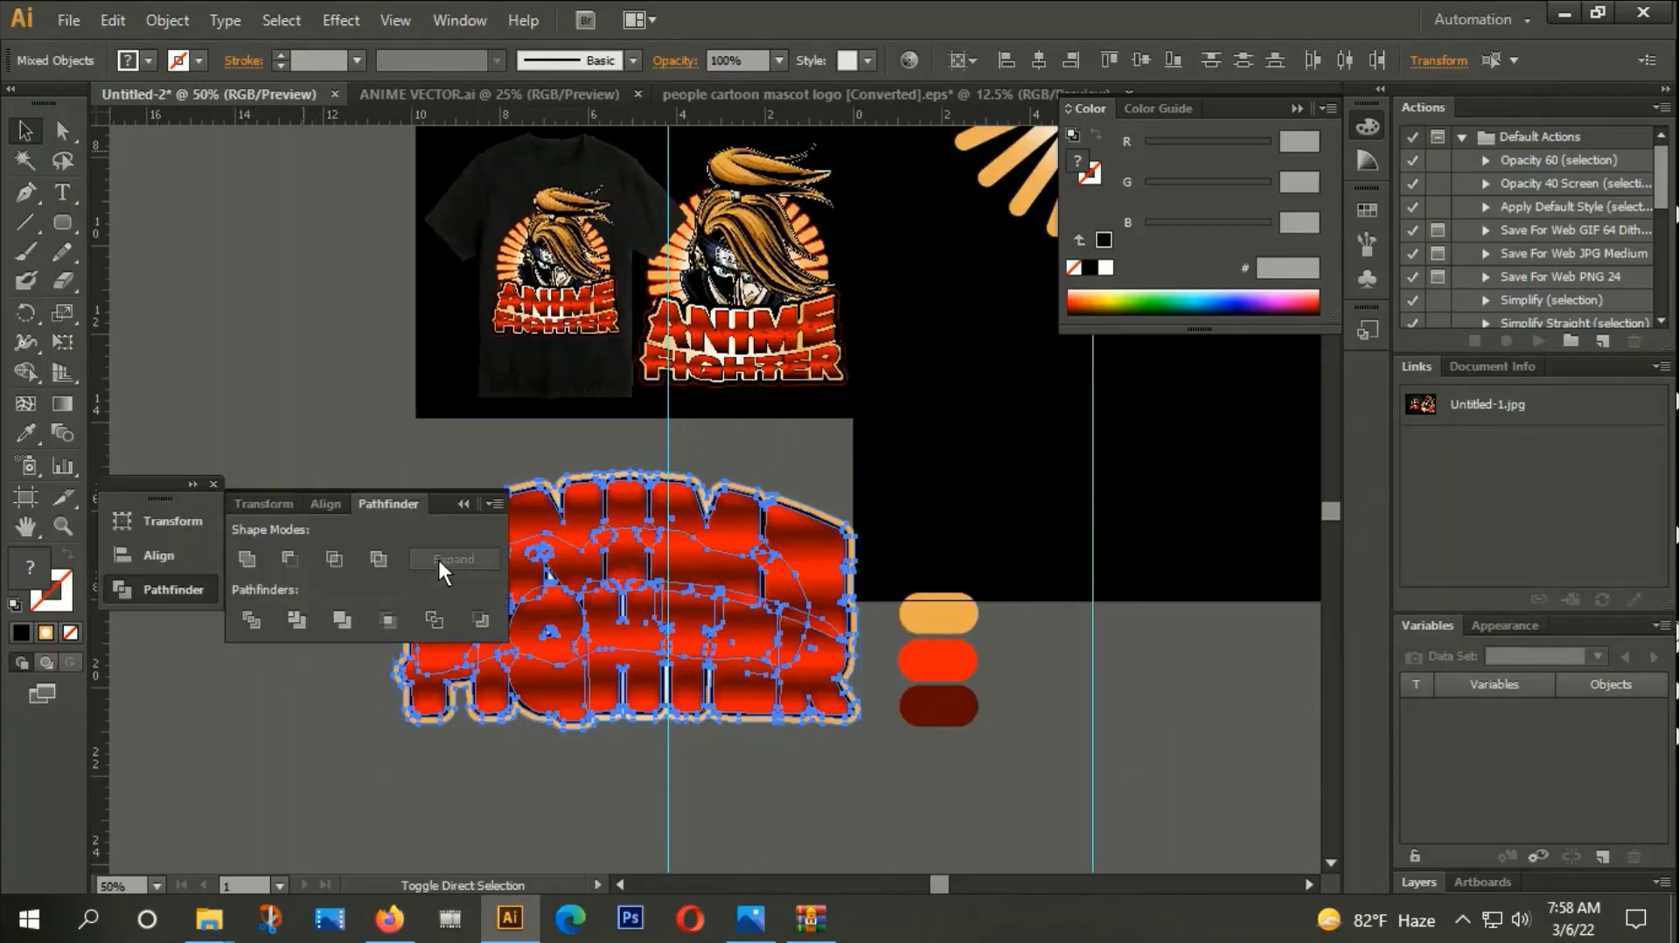
click(243, 565)
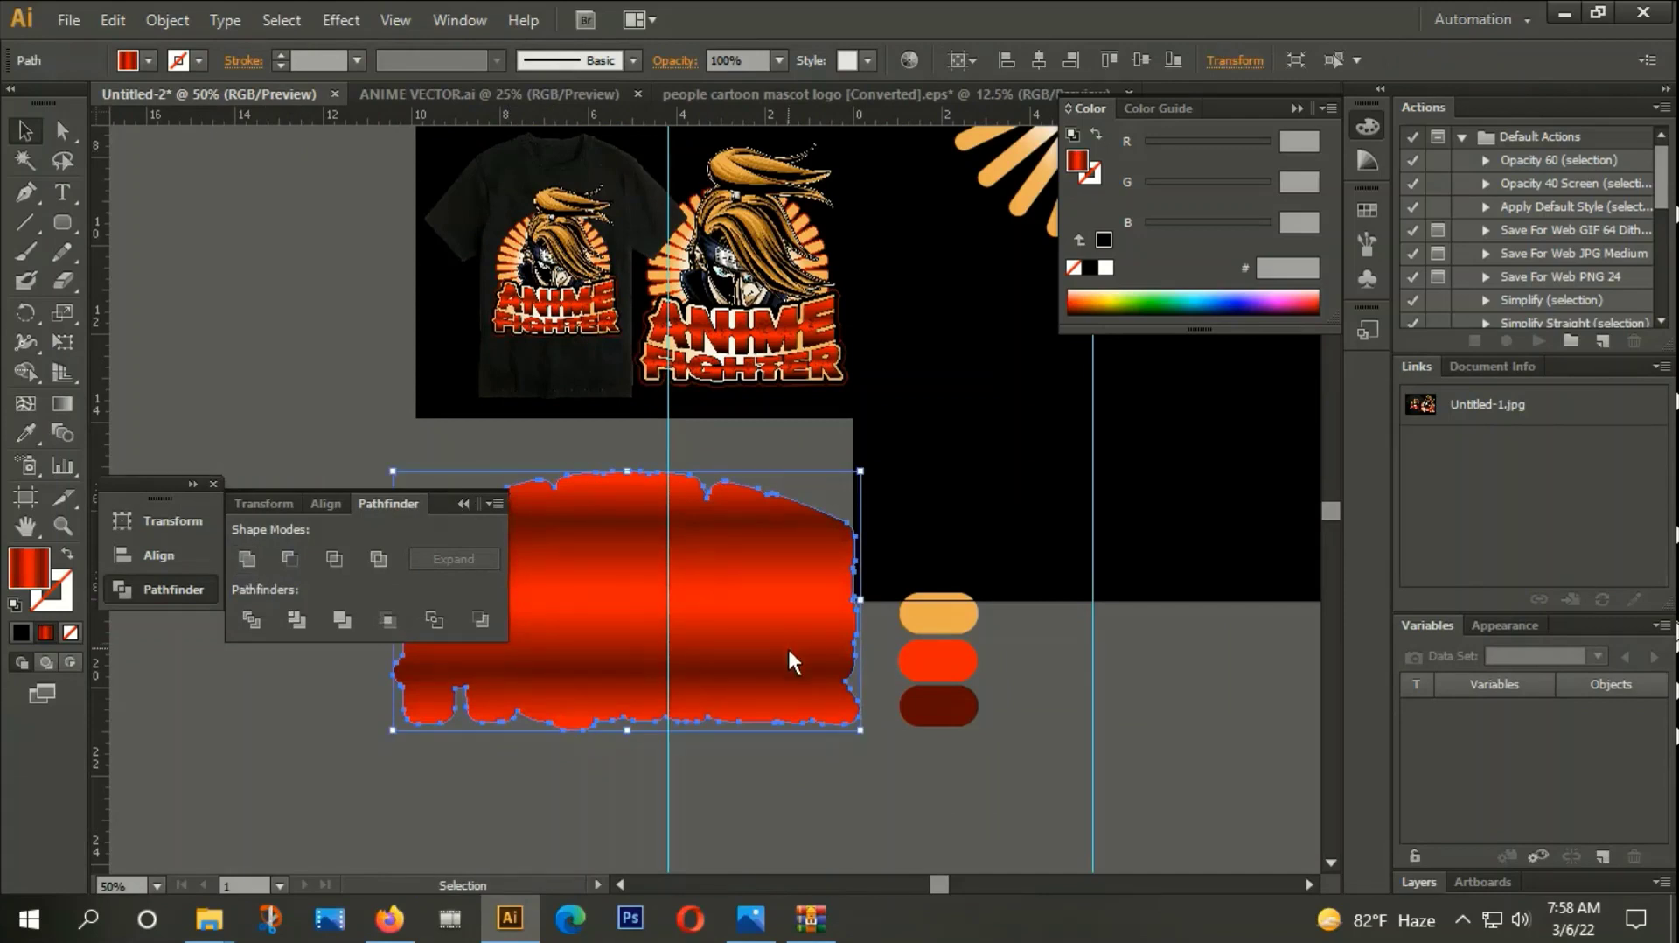
key(i)
click(1021, 433)
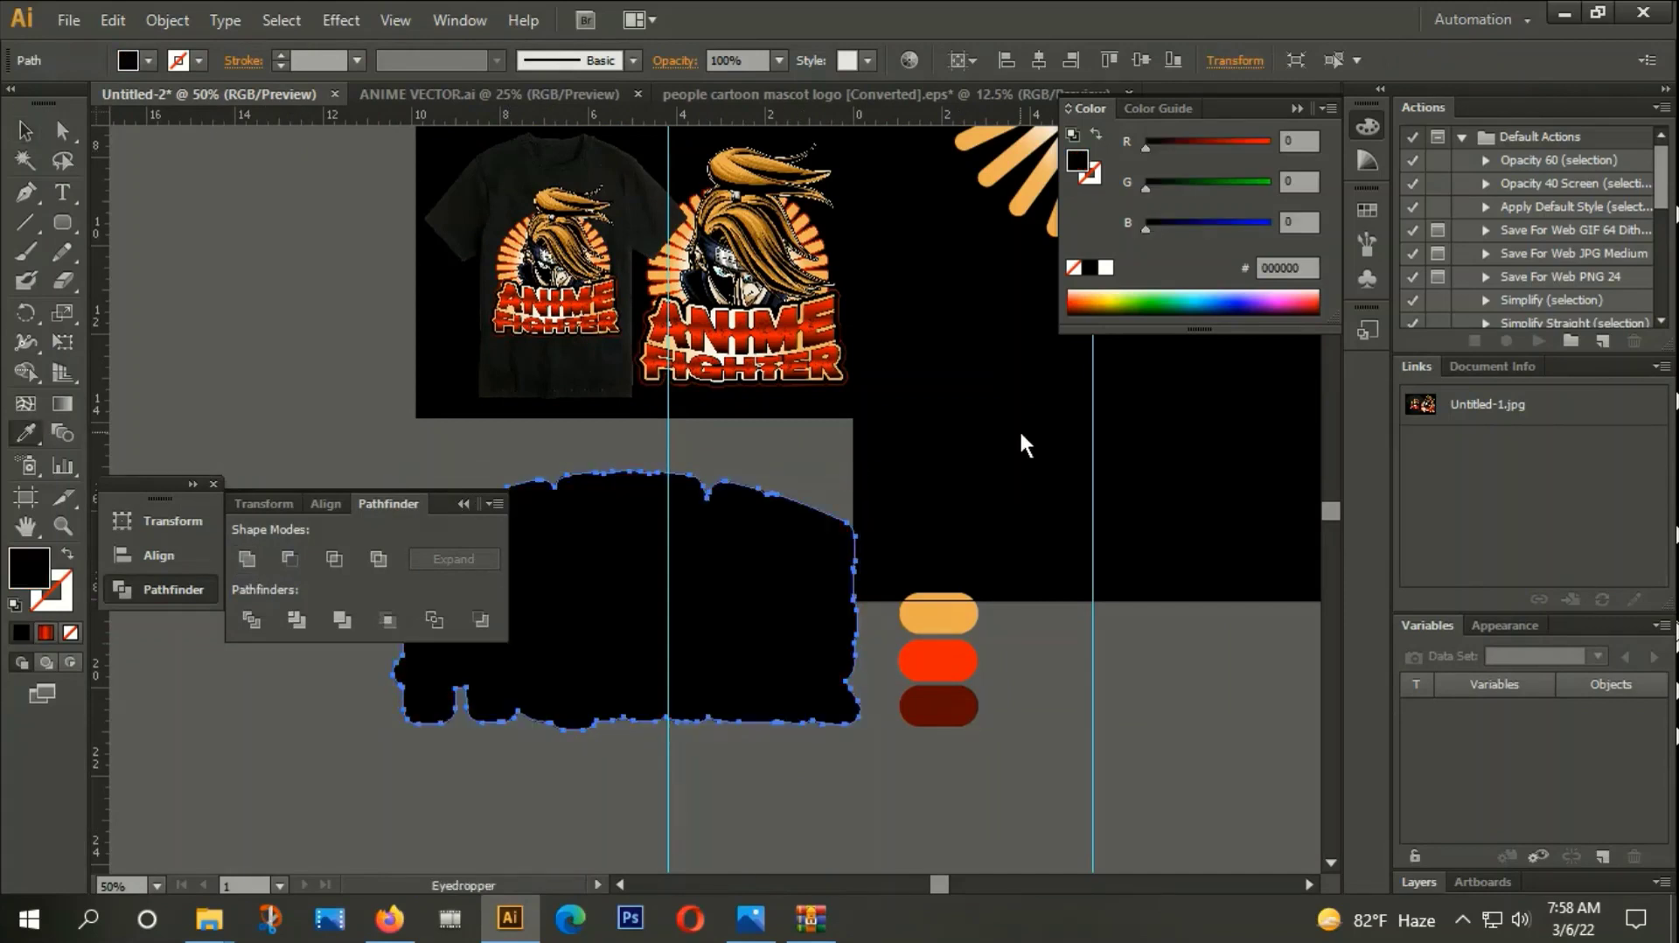
key(ctrl+z)
key(v)
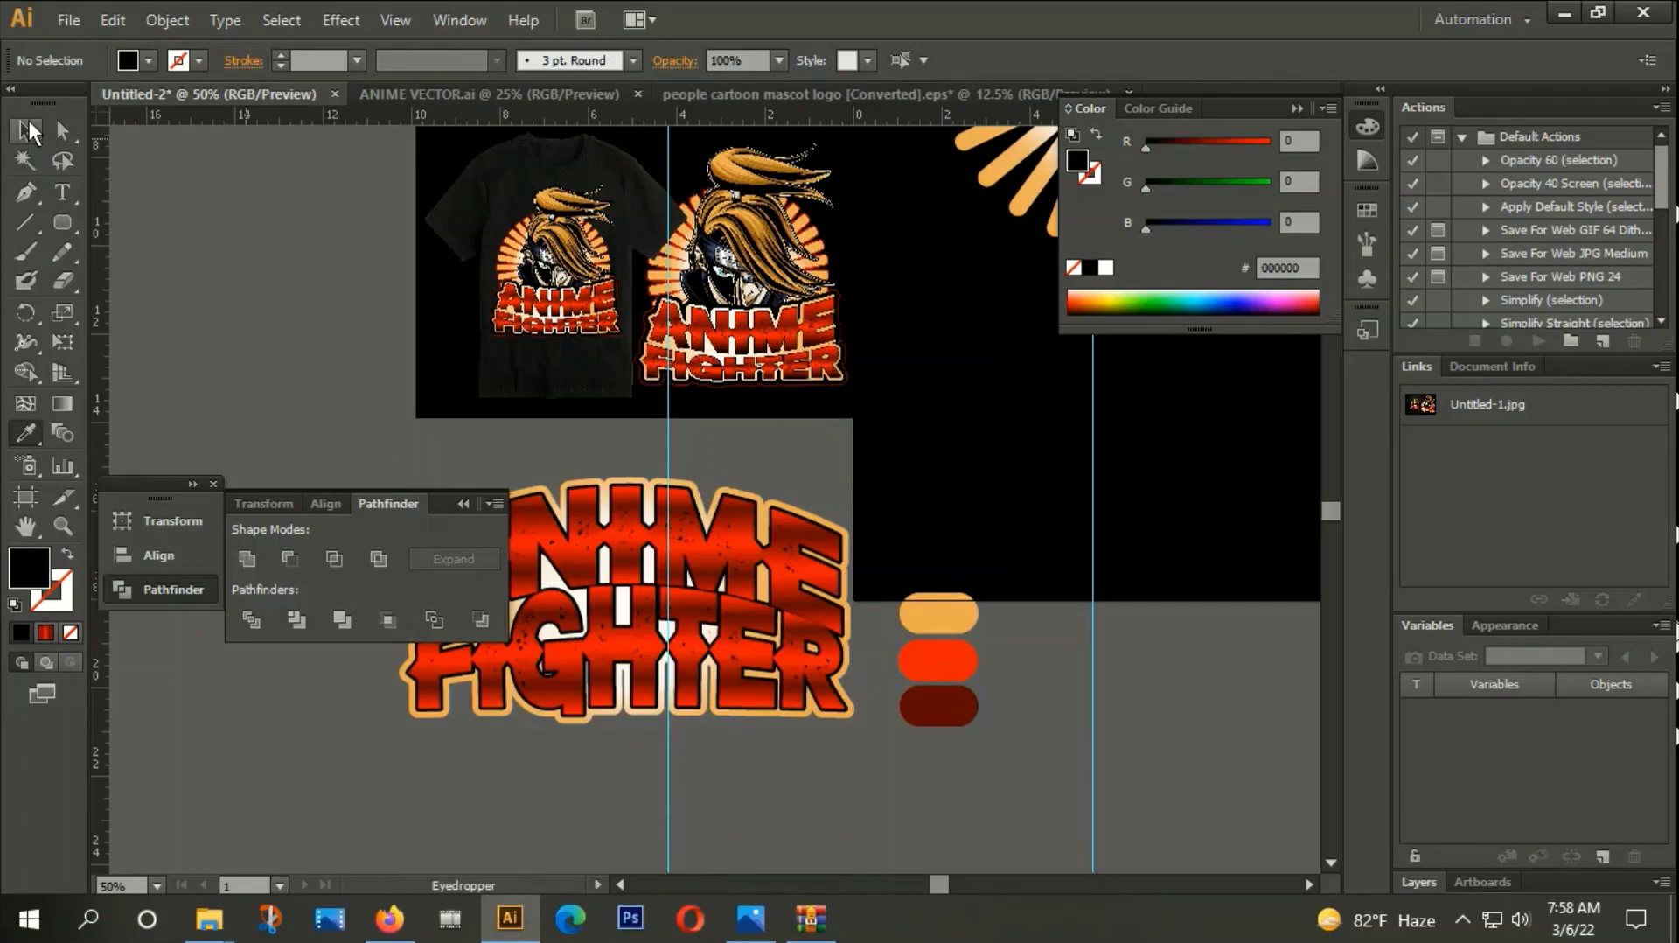
click(25, 130)
click(607, 566)
click(464, 505)
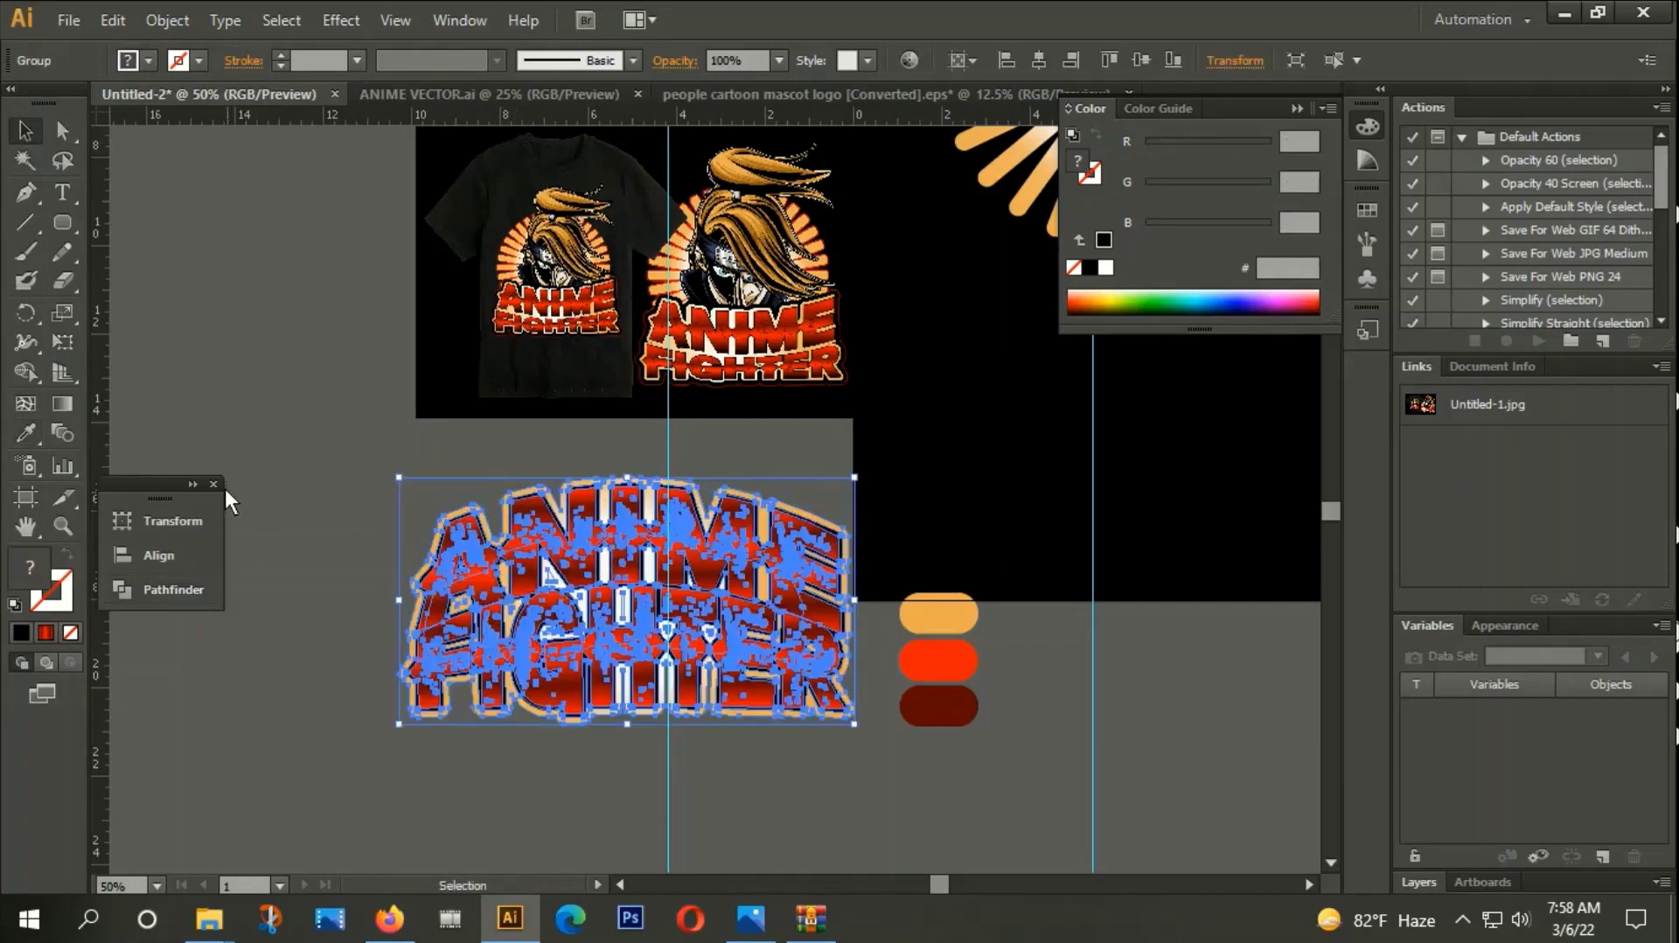
click(214, 483)
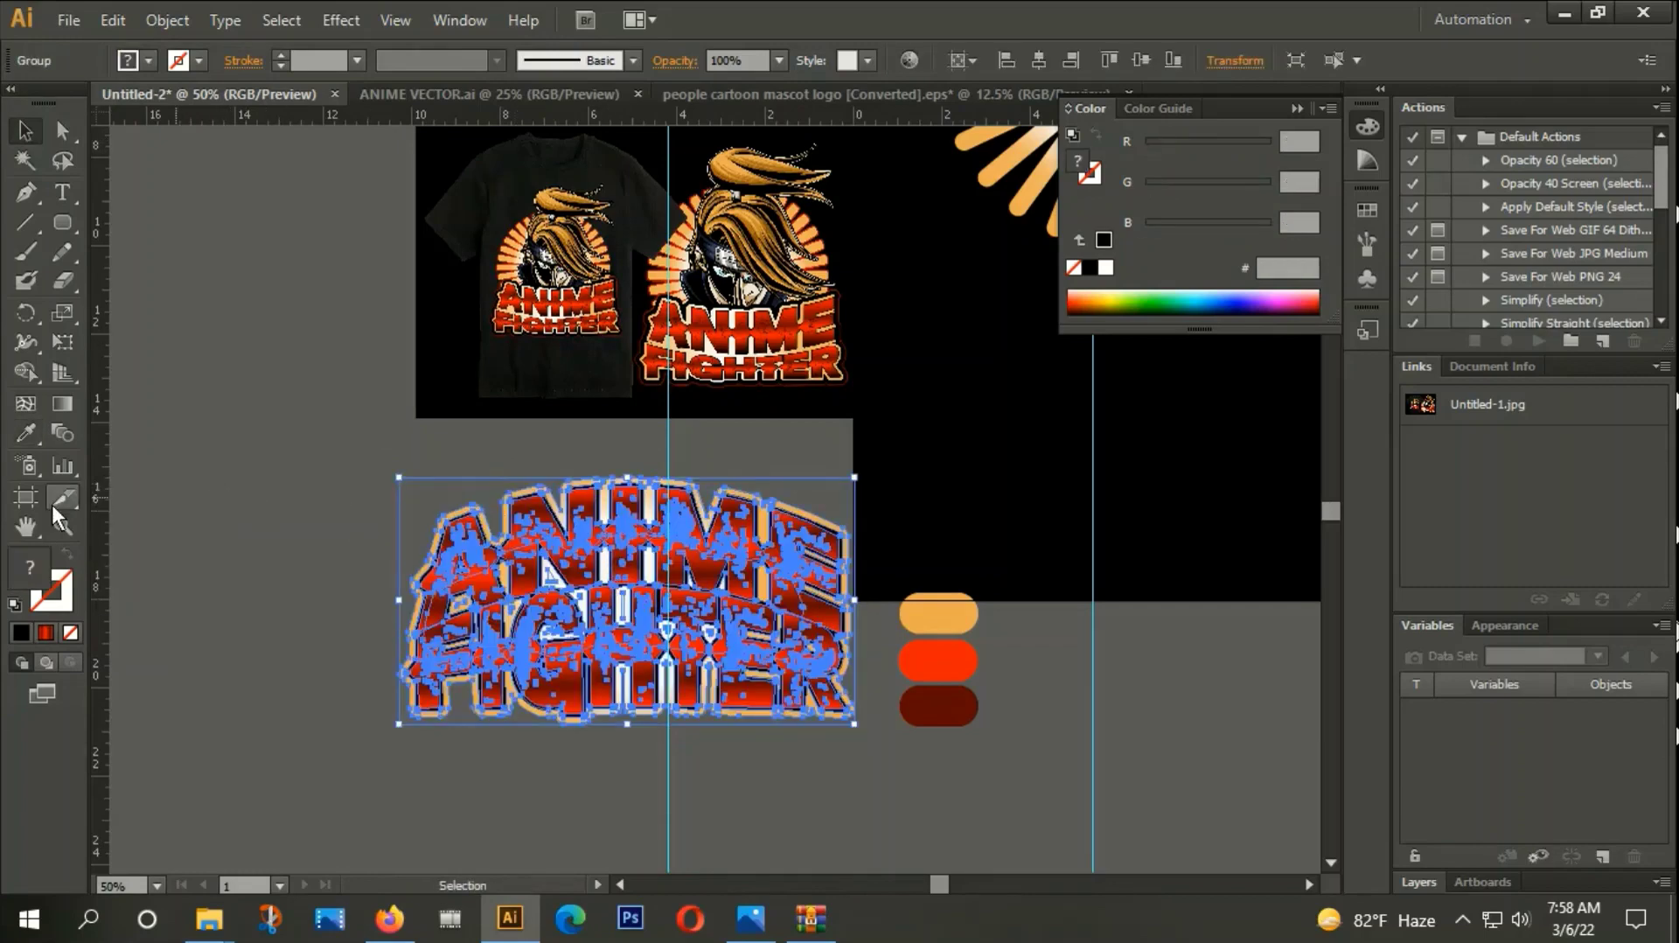
click(264, 626)
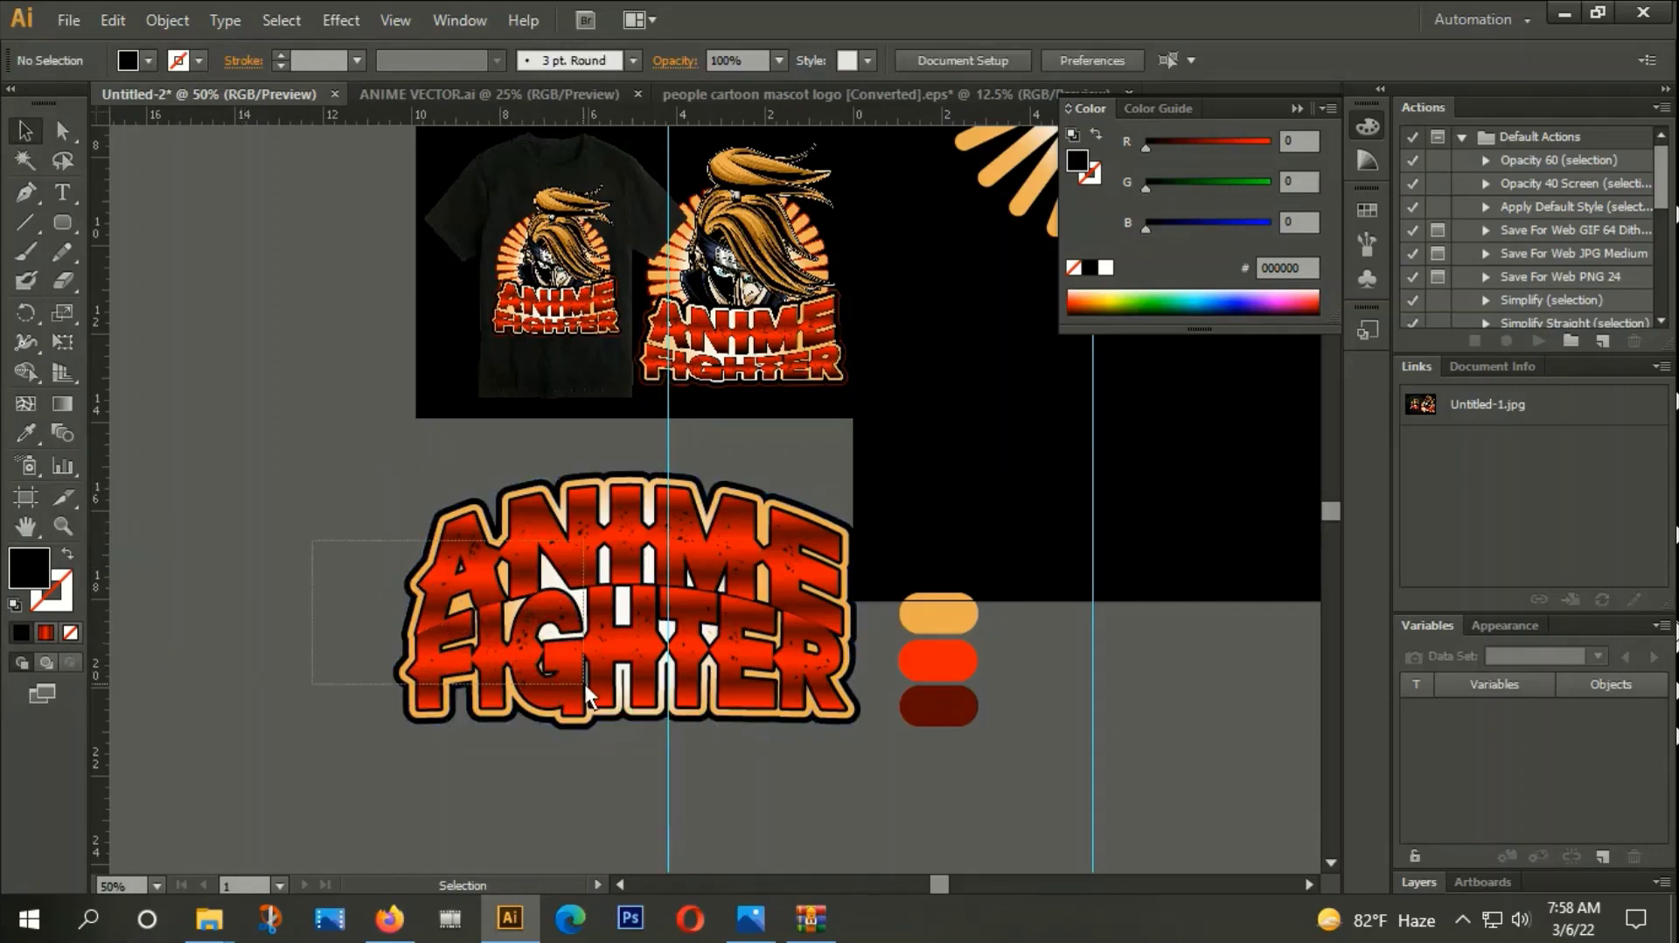
Group all the ANIME FIGHTER lettering parts together.
drag(312, 540, 585, 684)
right_click(509, 505)
click(571, 618)
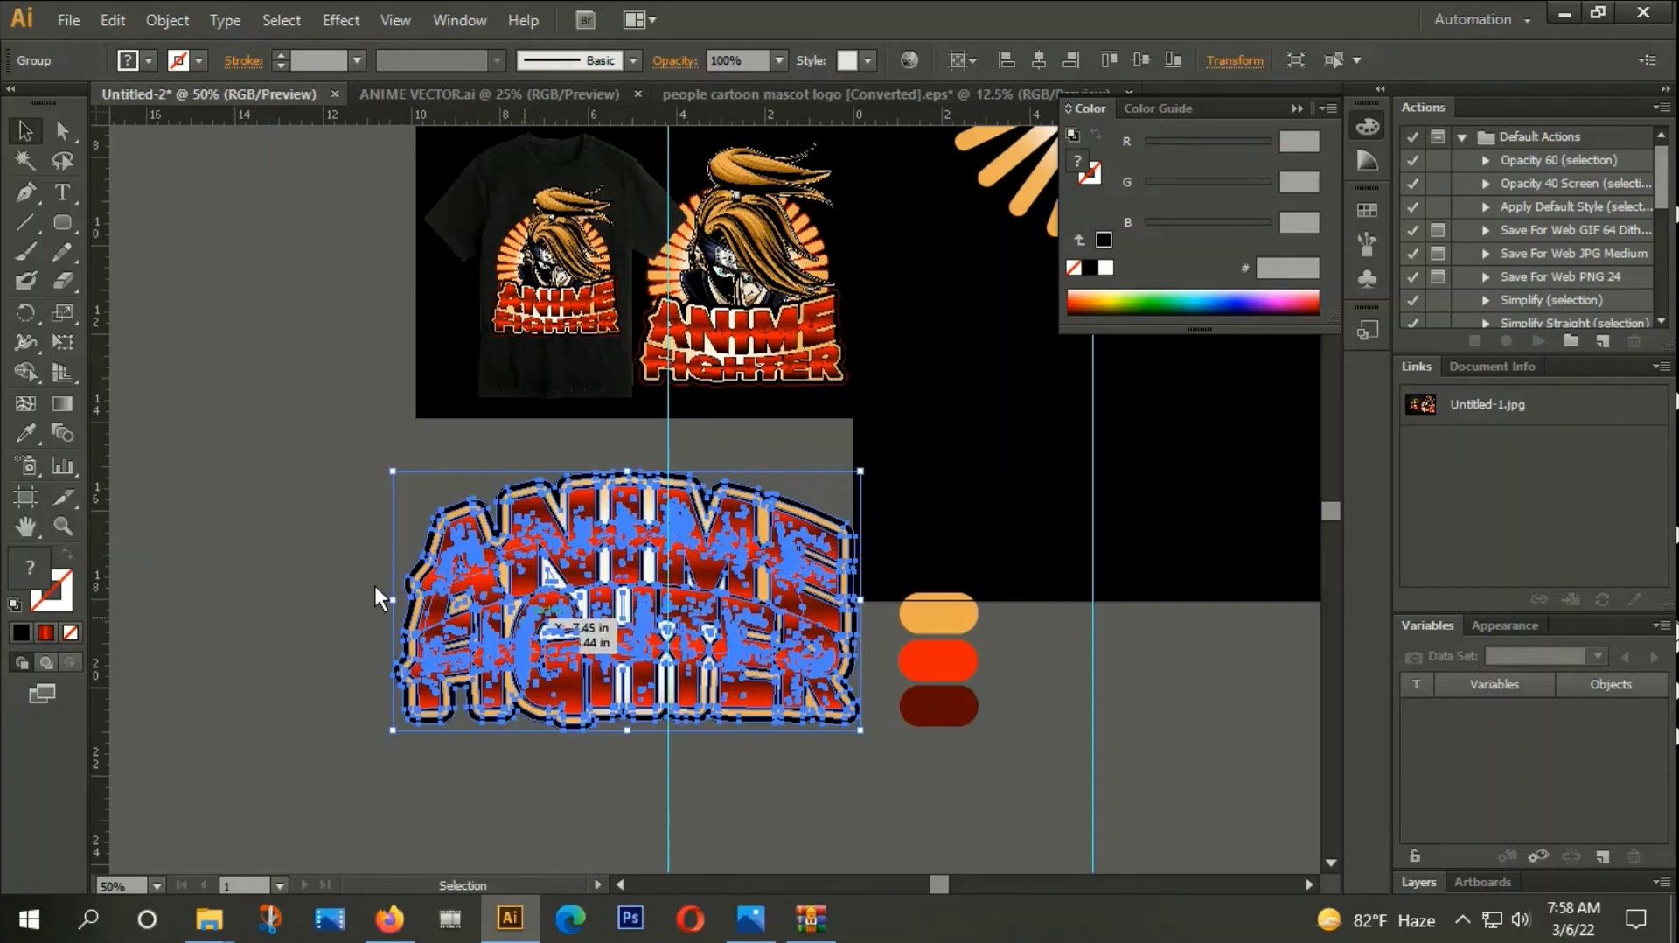
Move the ANIME FIGHTER lettering onto the black artboard below the face.
key(ctrl+minus)
drag(434, 645, 682, 469)
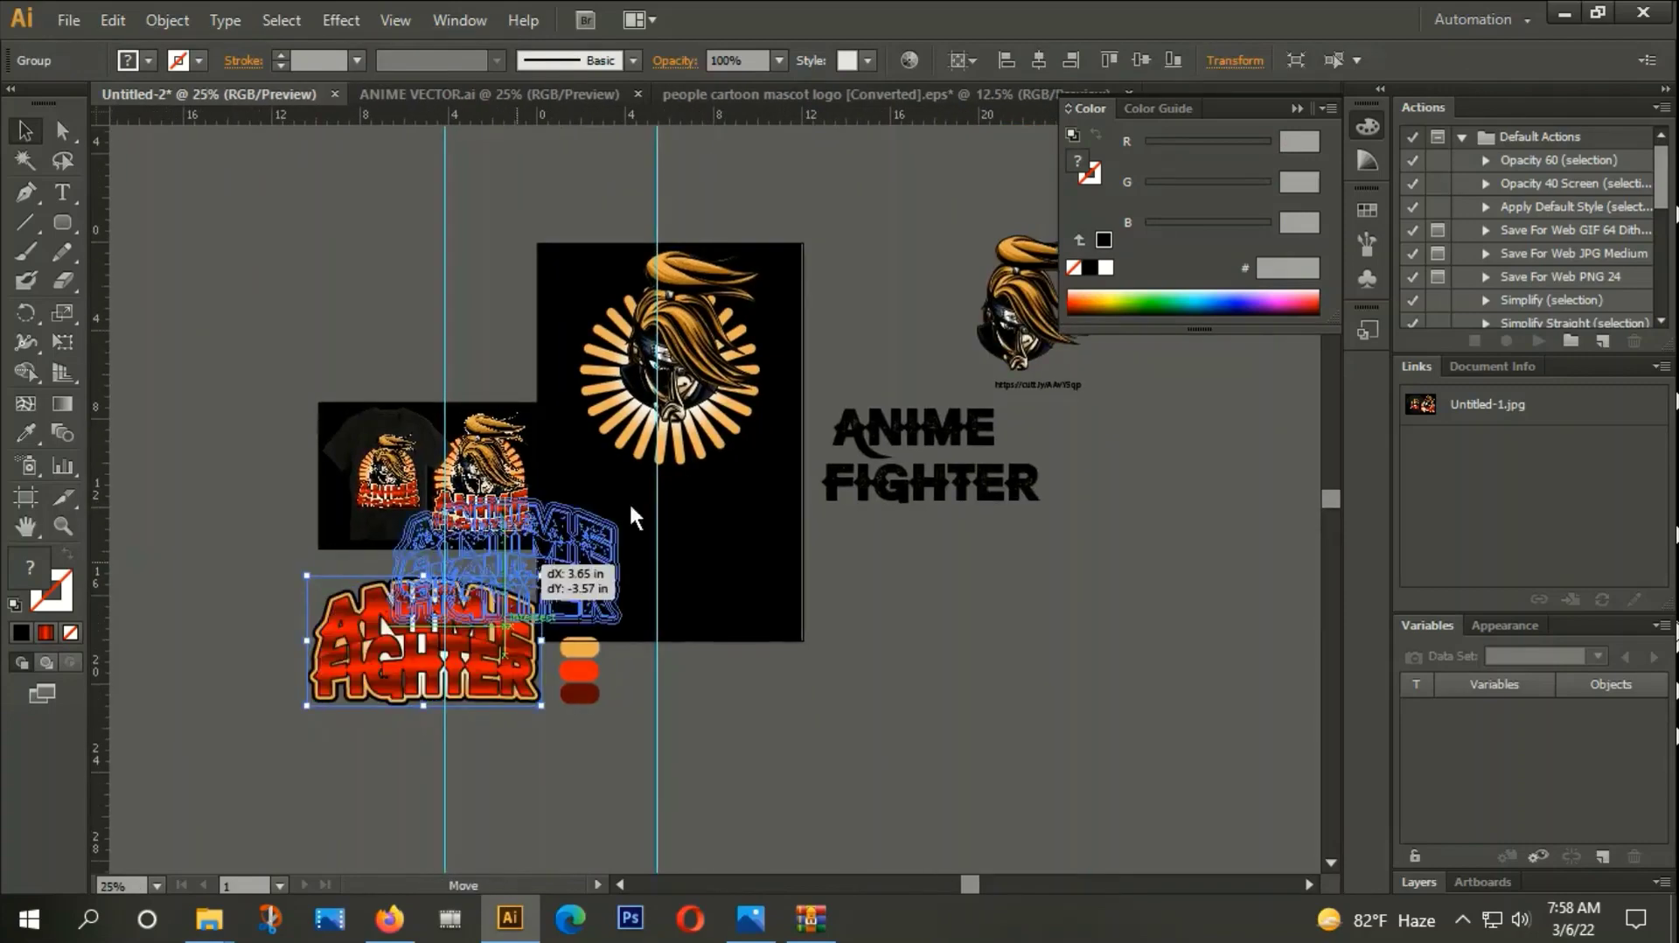
click(697, 550)
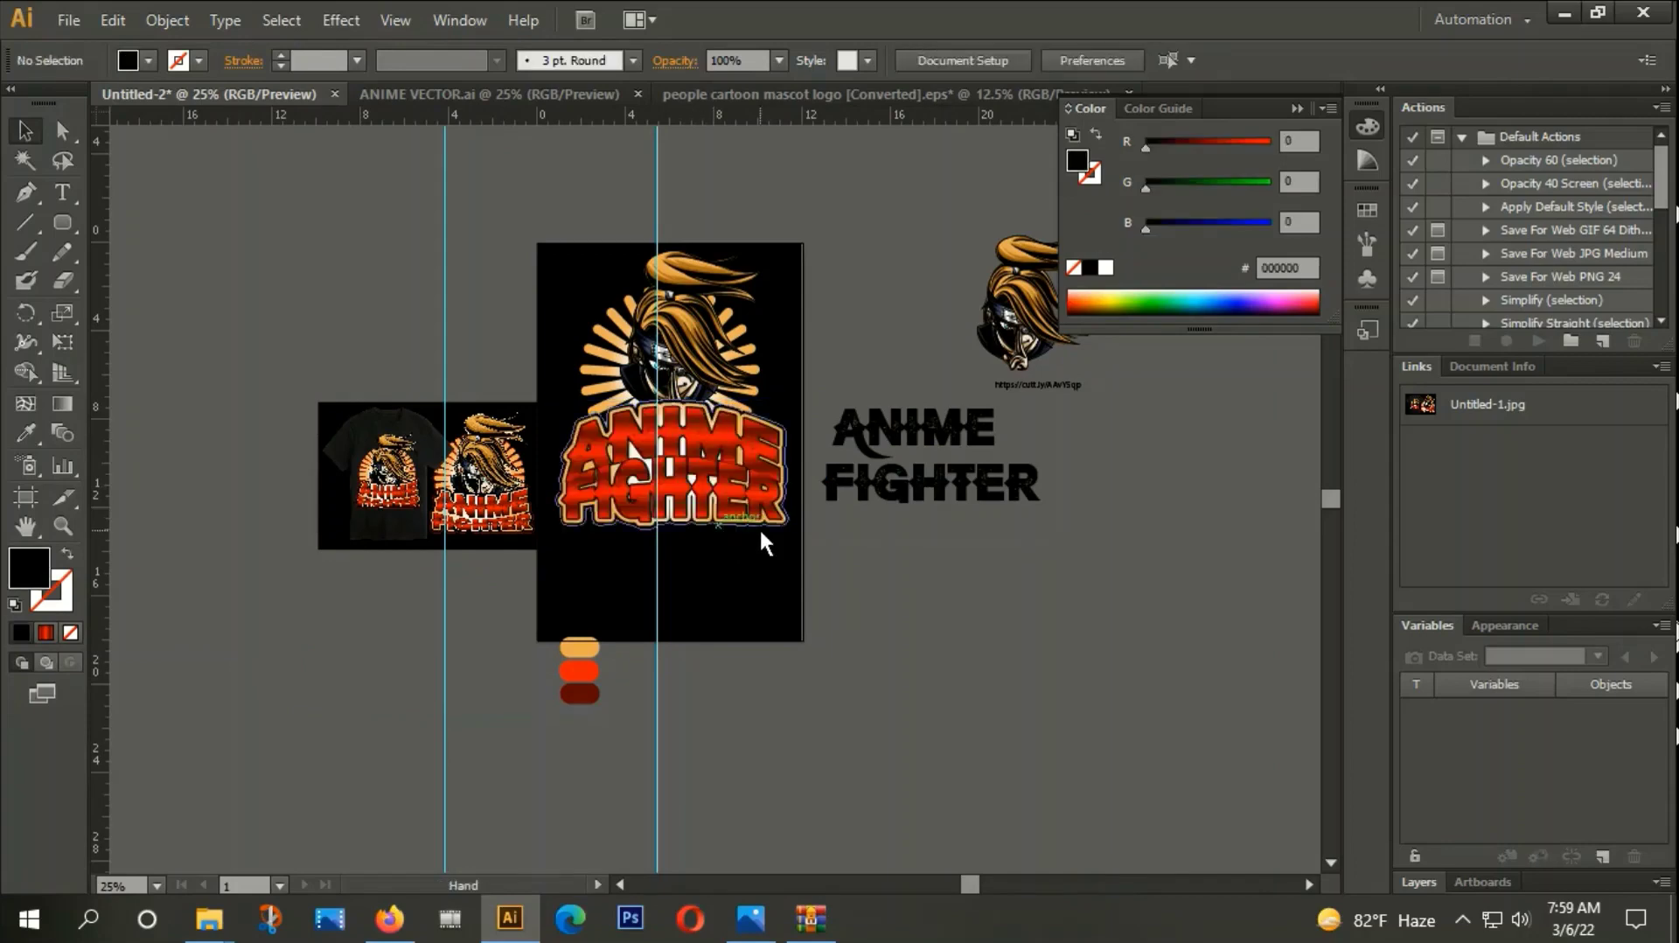
Group the hair and sunburst shapes together.
key(ctrl+plus)
key(ctrl+plus)
key(ctrl+plus)
scroll(574, 495, up, 2)
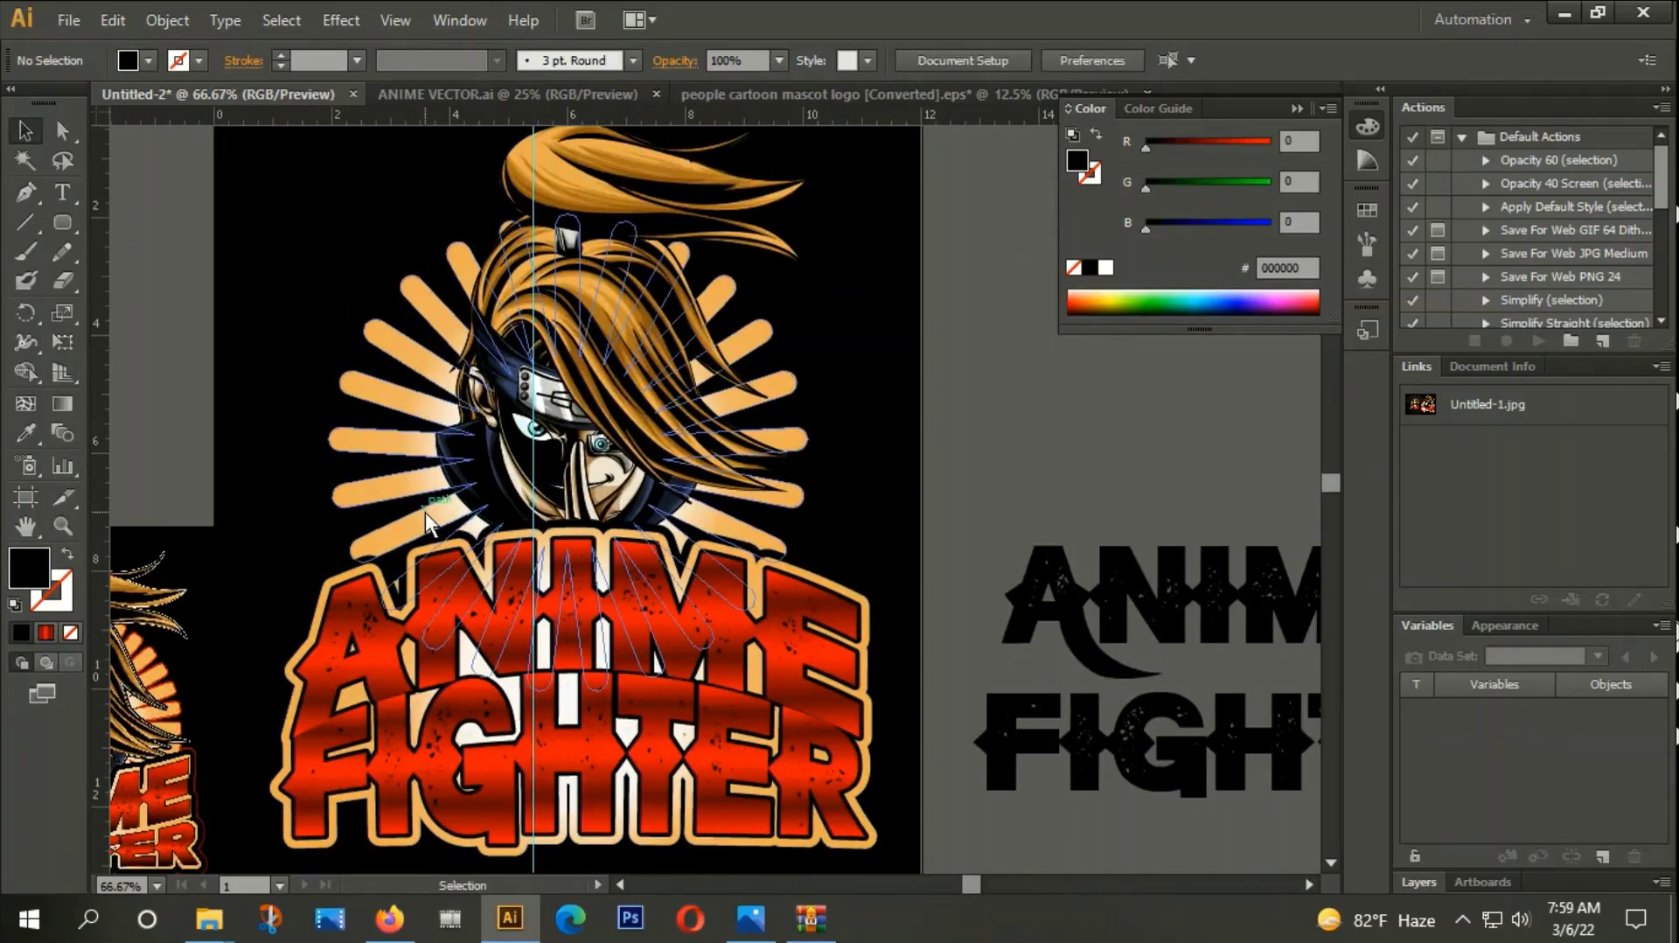
click(425, 509)
click(675, 569)
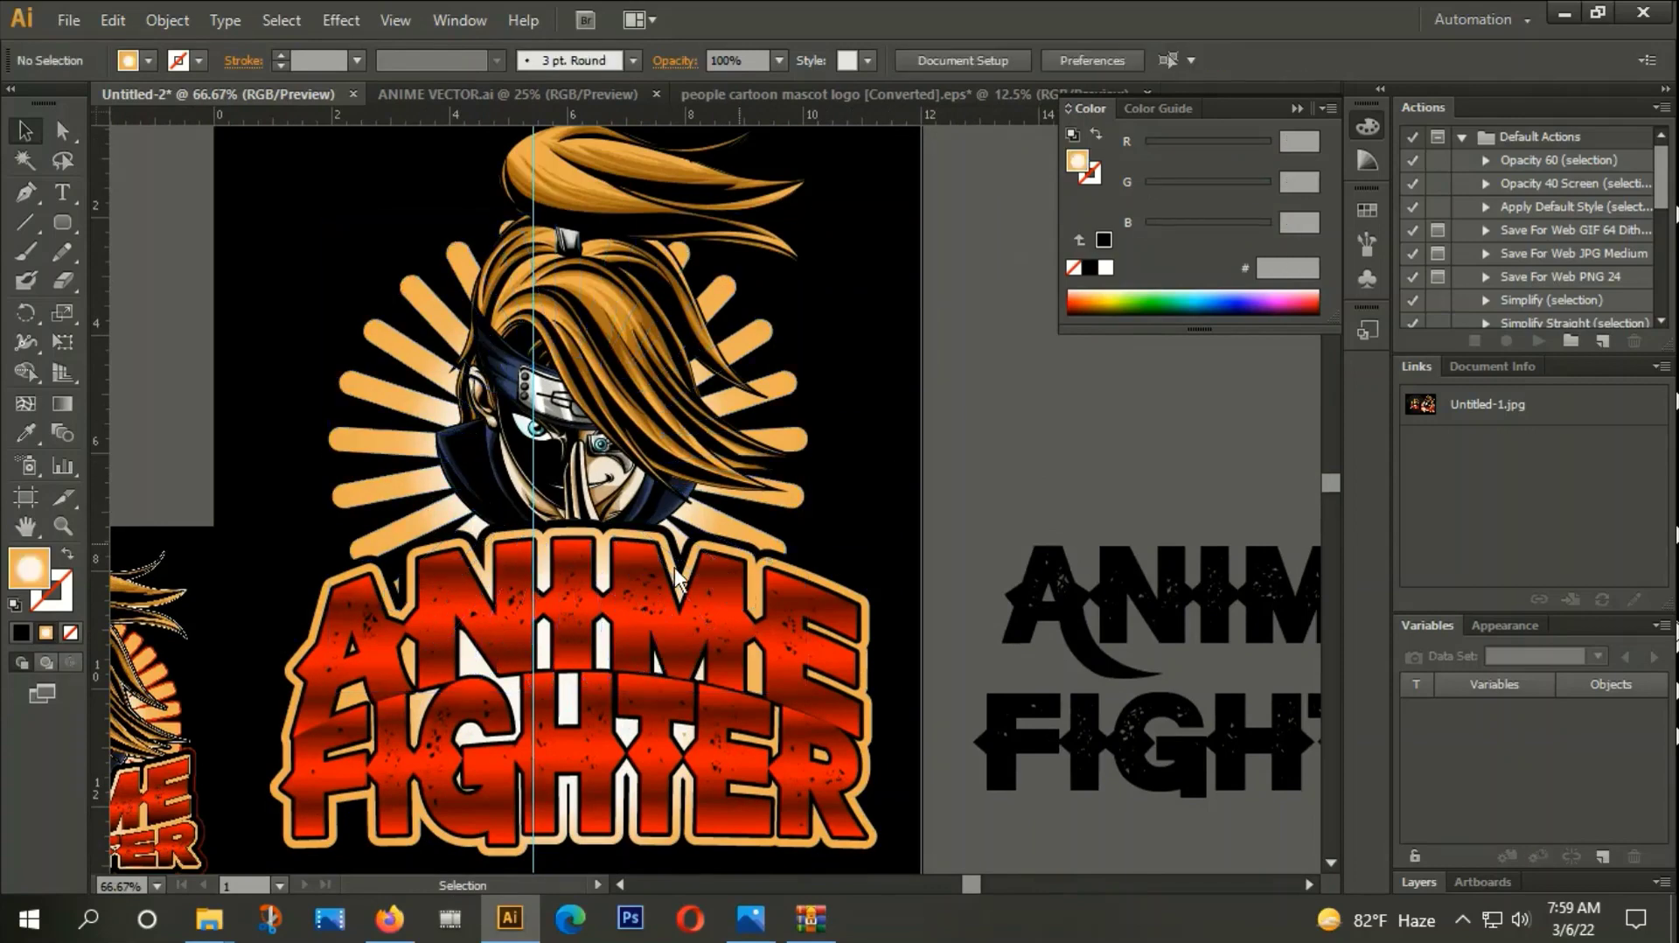
drag(278, 280, 516, 390)
right_click(520, 347)
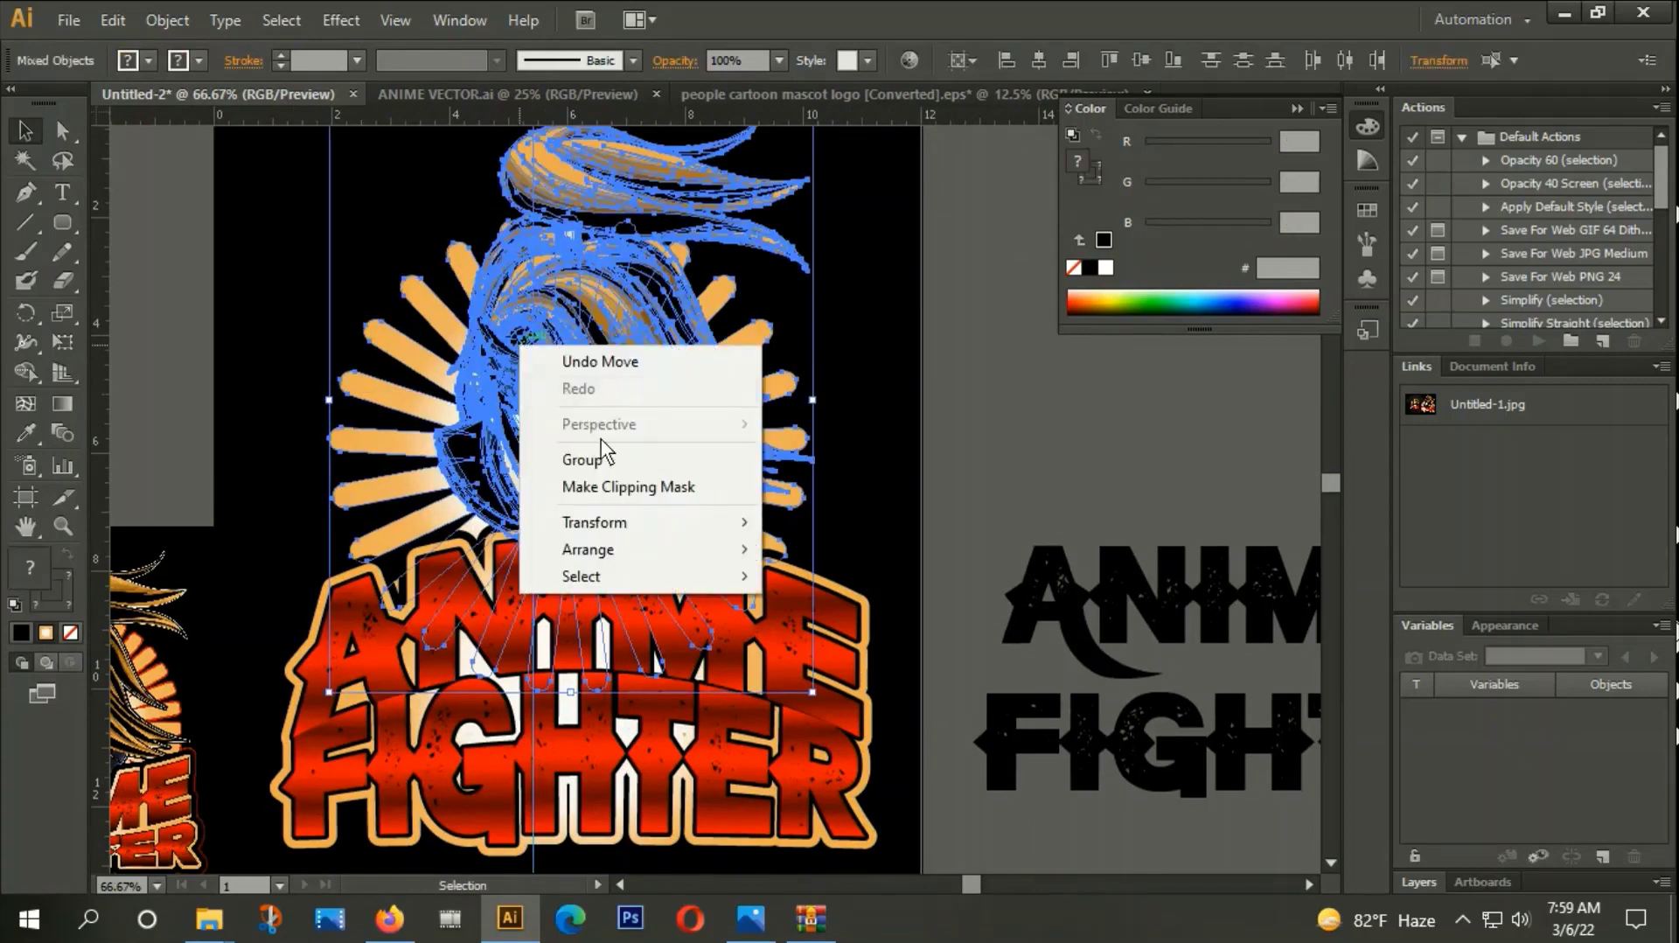
click(606, 459)
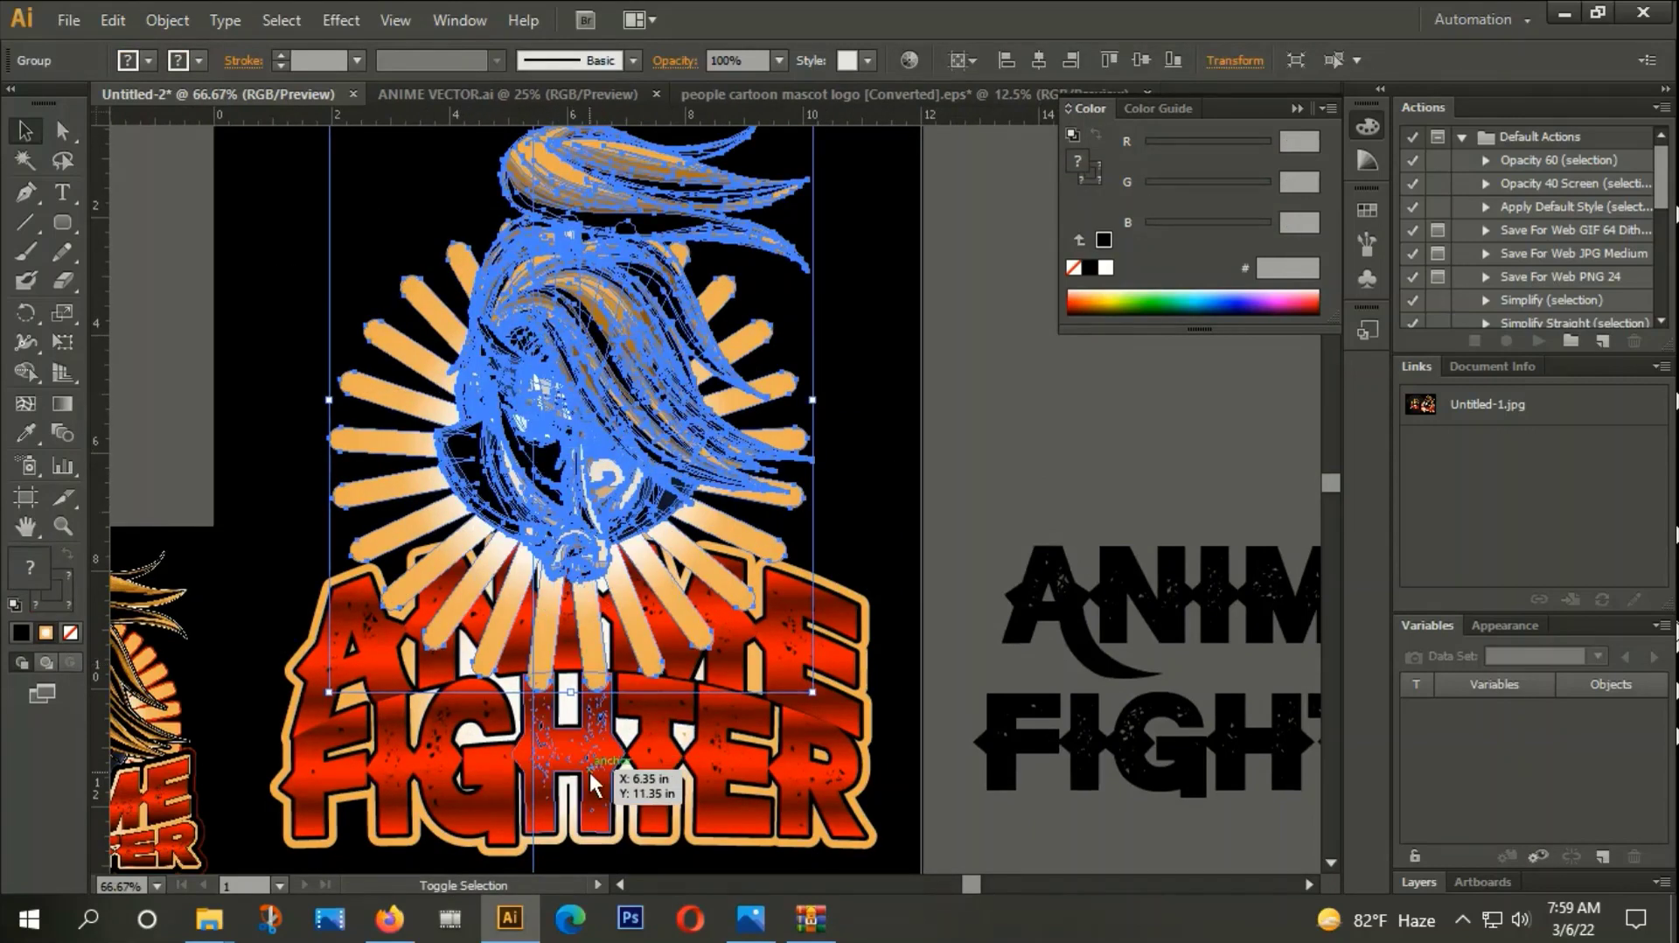
Bring the lettering group to the front, ahead of the hair and sunburst.
click(594, 783)
right_click(592, 774)
mouse_move(659, 726)
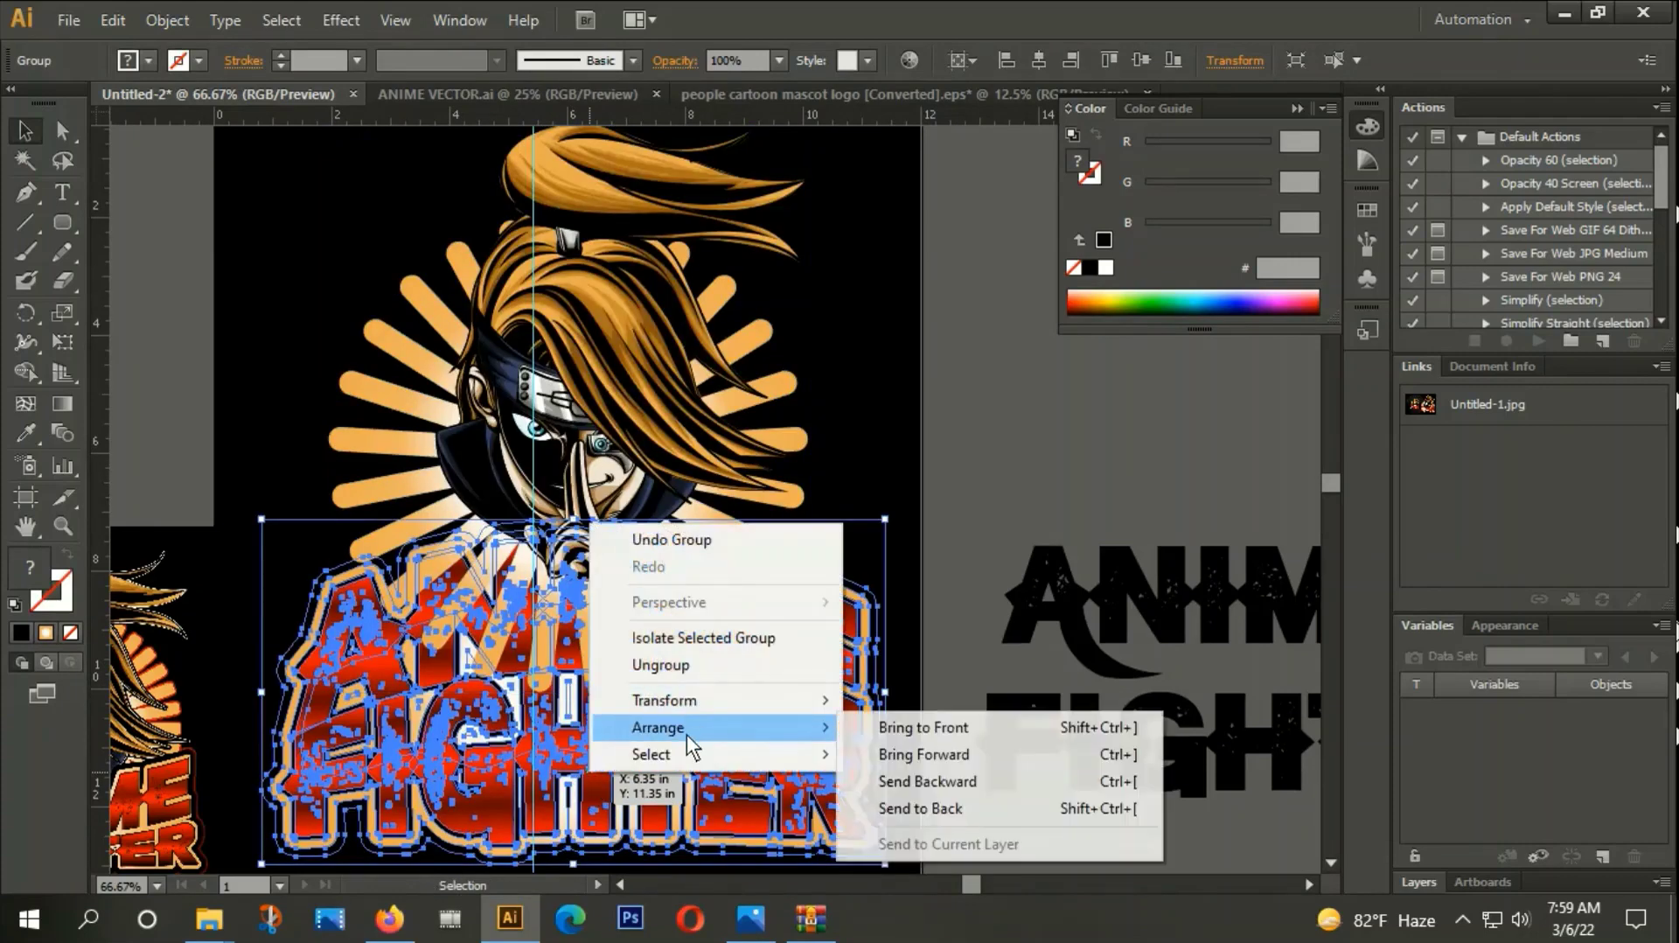
click(896, 729)
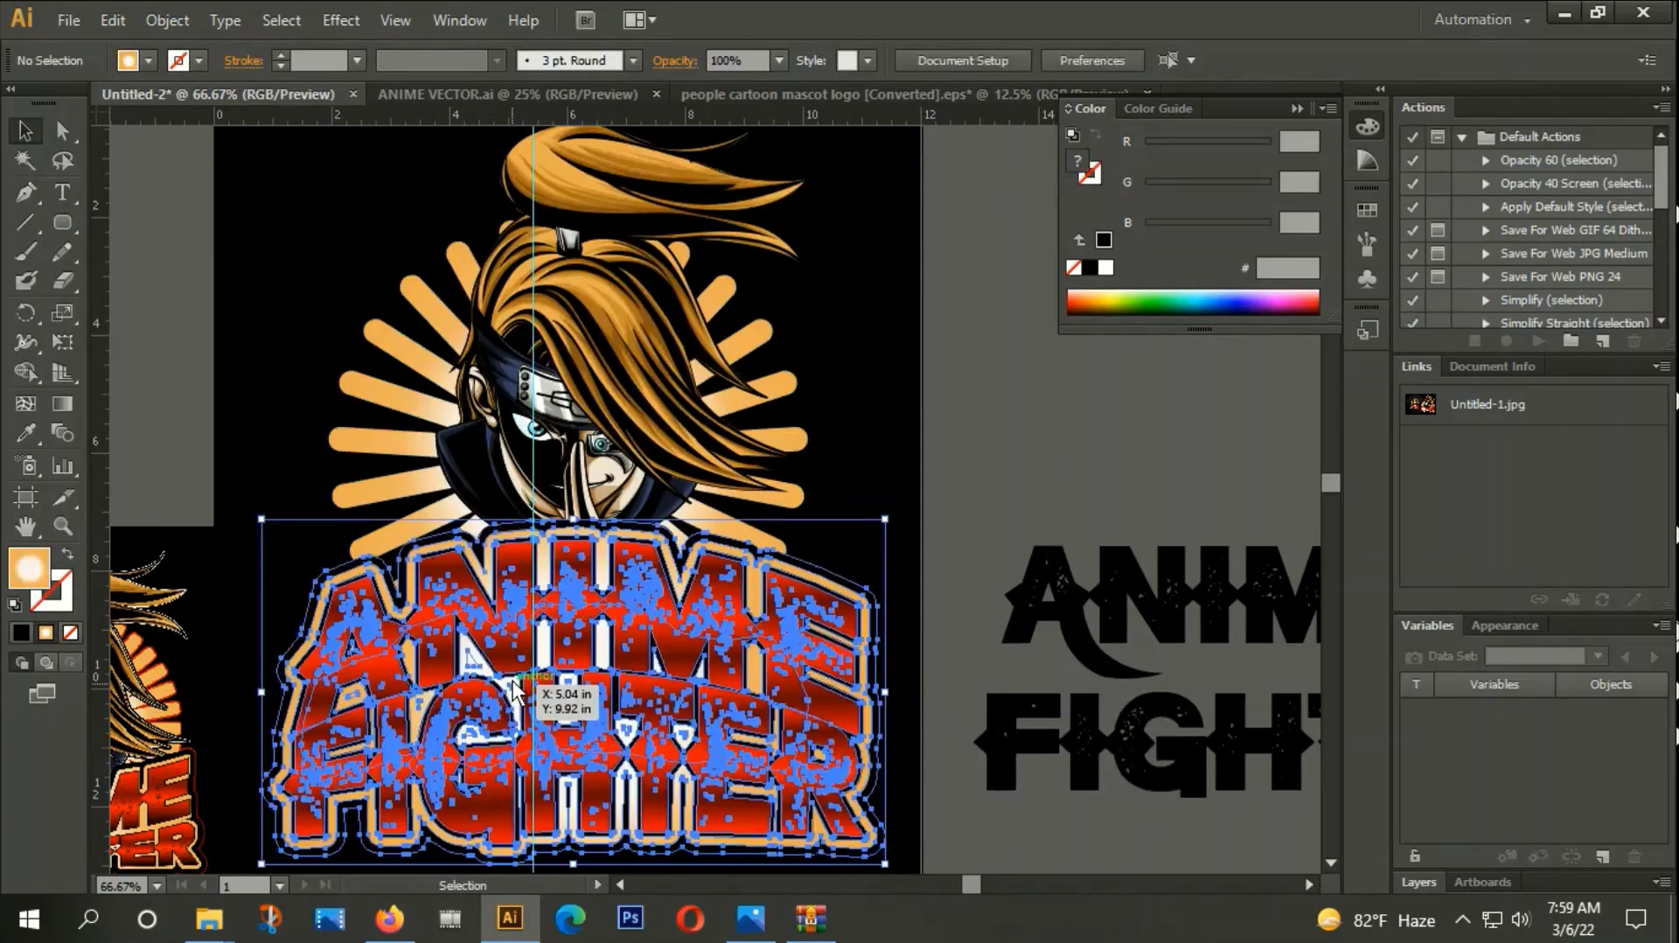
shift+click(395, 427)
shift+click(396, 427)
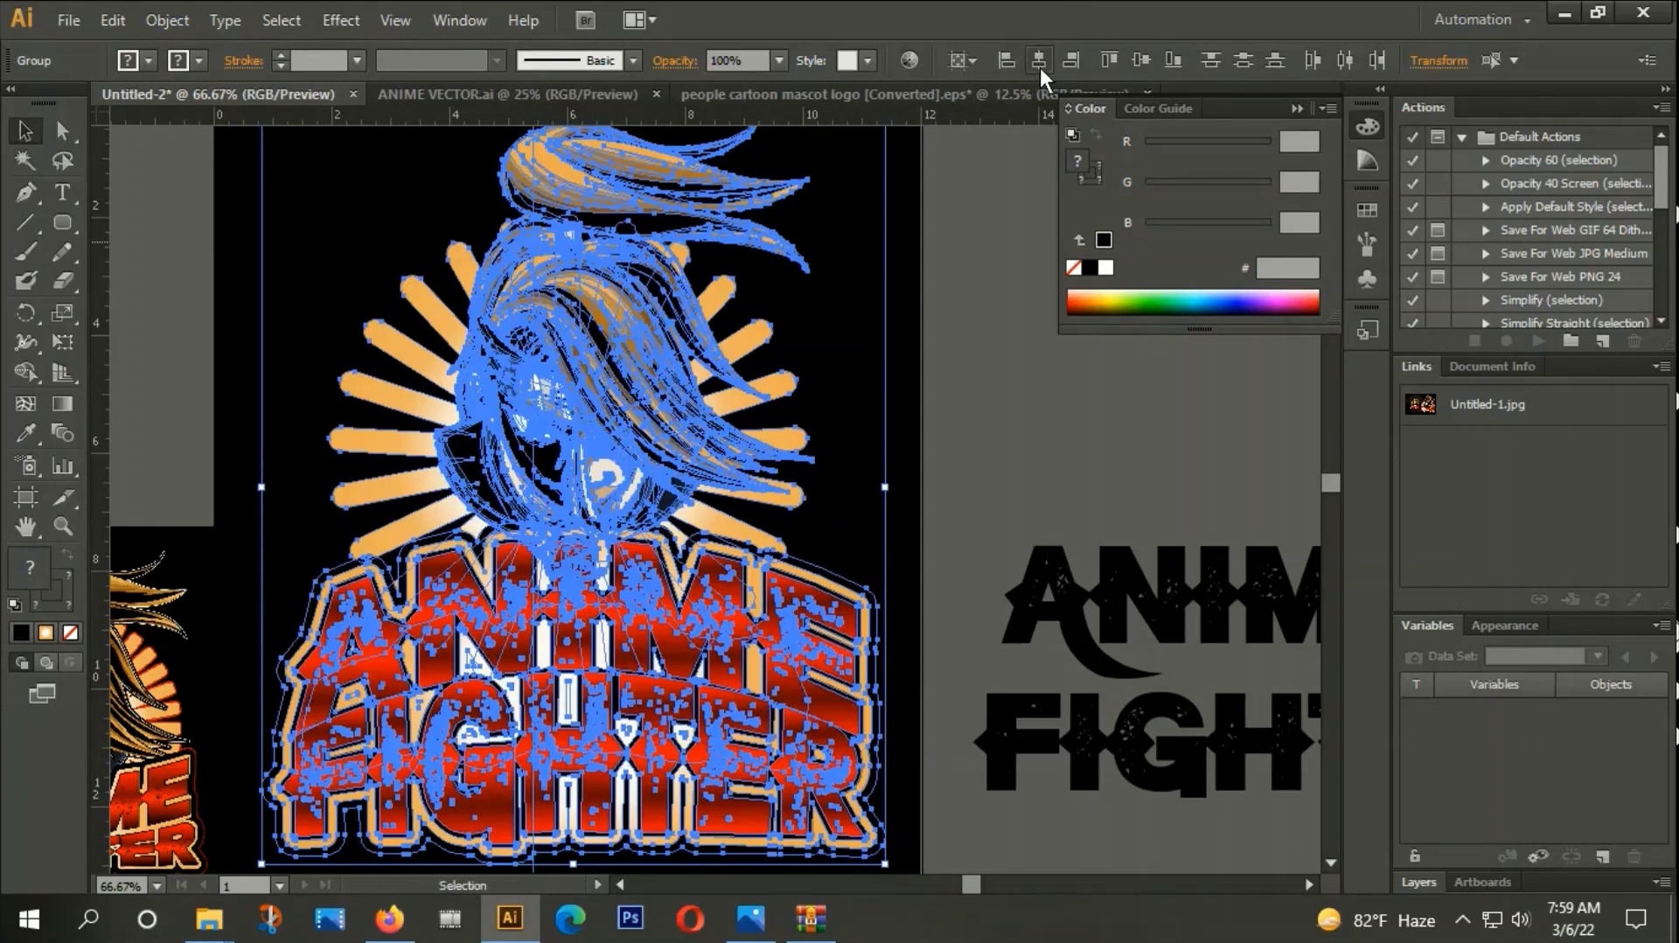
click(966, 262)
Shrink the lettering slightly and nudge it upward beneath the face.
scroll(756, 511, down, 1)
scroll(756, 510, down, 1)
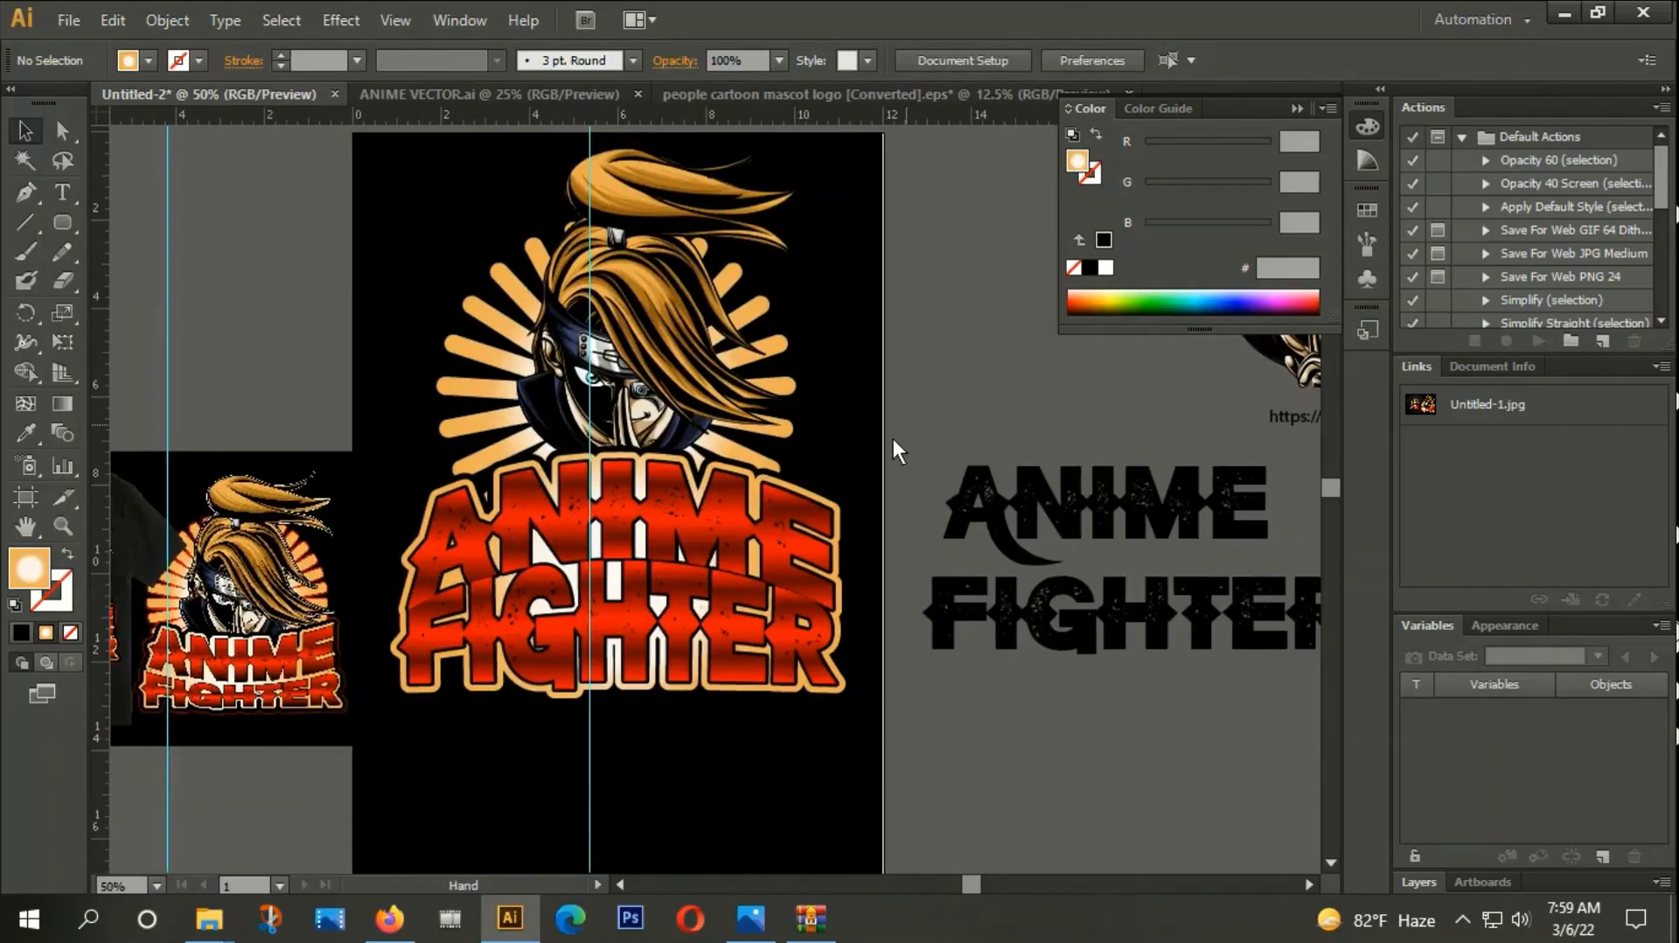
click(752, 551)
drag(853, 443, 840, 454)
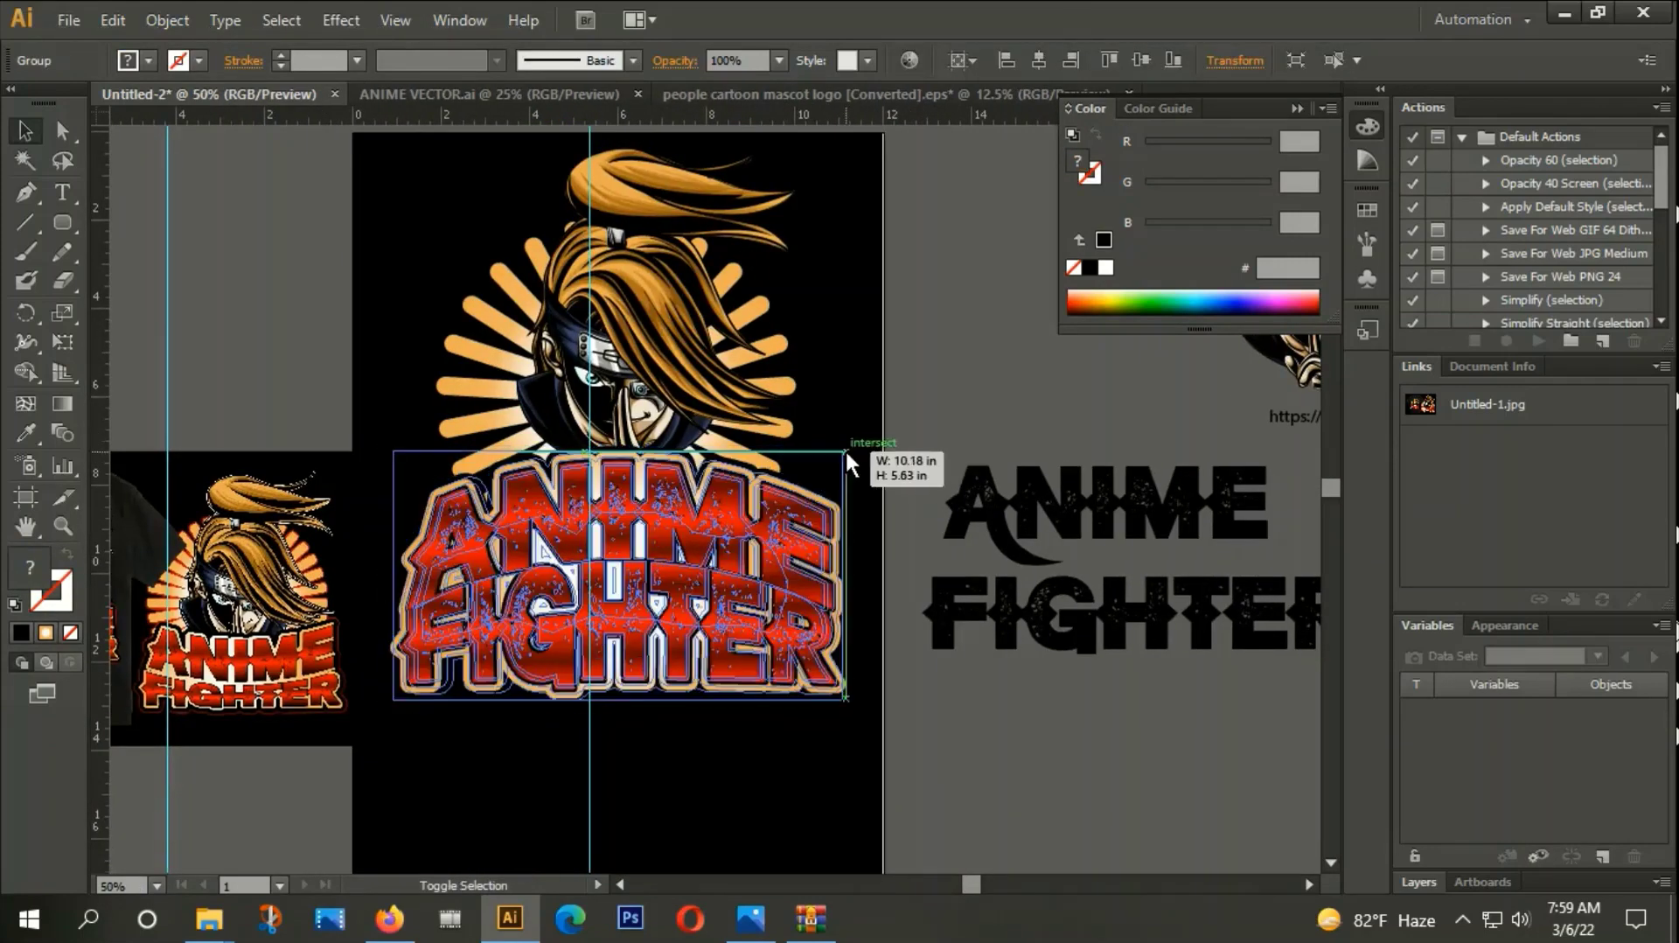
key(shift+Up)
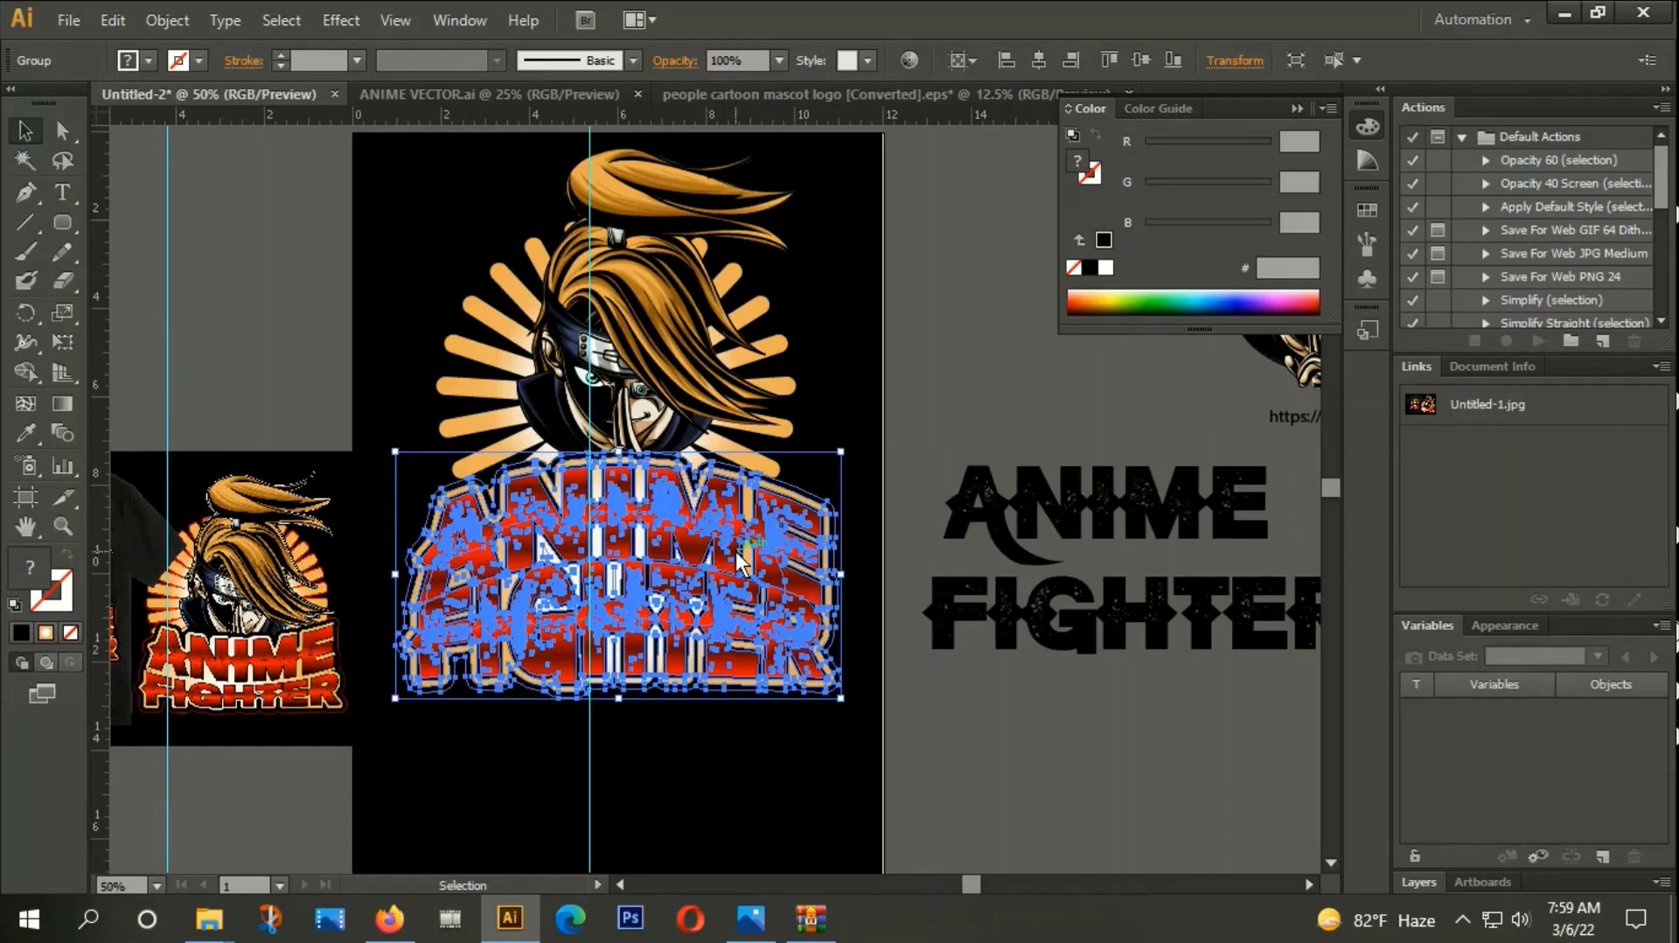
key(shift+Up)
key(shift+Up)
key(shift+Up)
key(shift+Up)
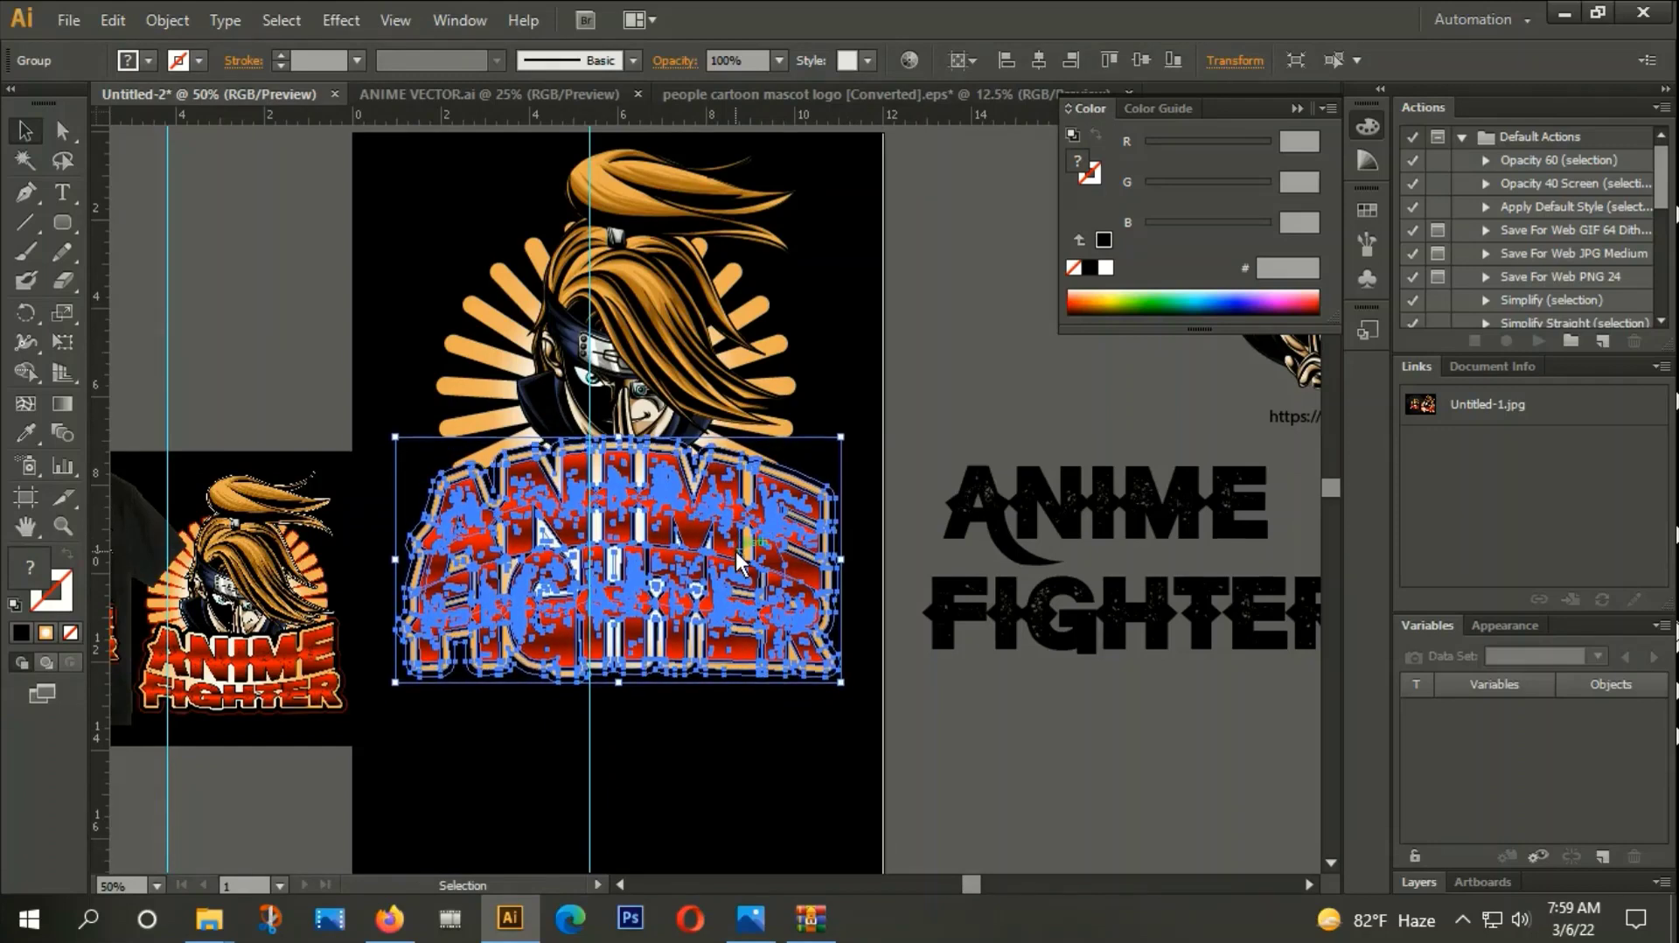
click(889, 789)
alt+scroll(888, 788, down, 1)
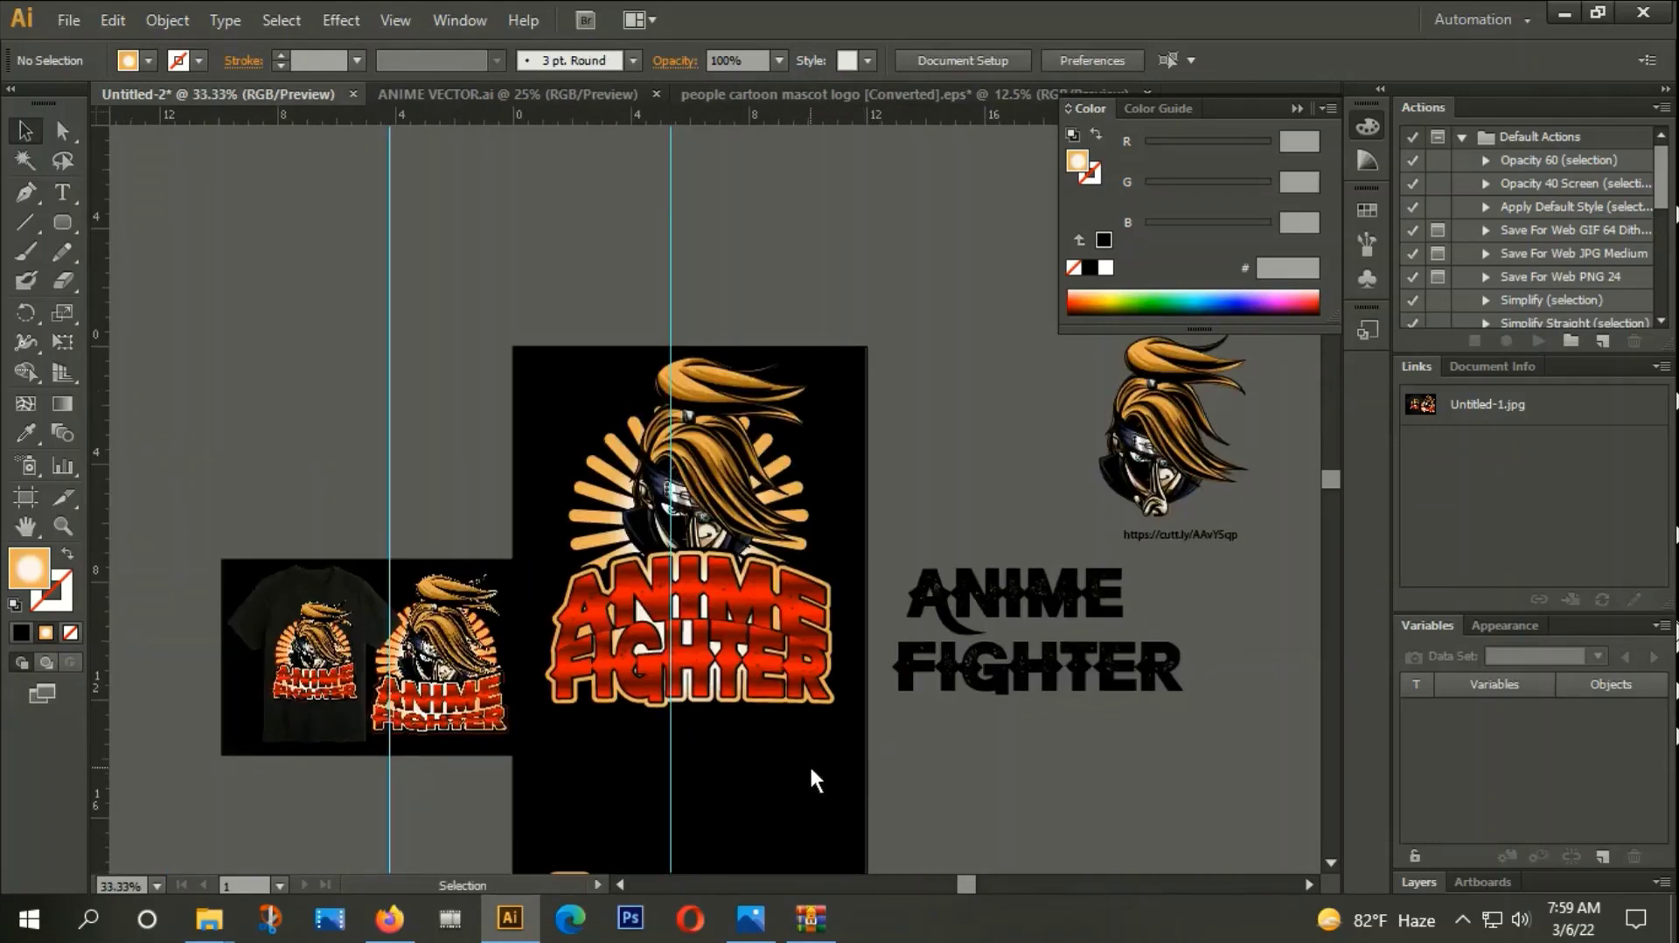
Ungroup the hair artwork and delete the hair from the logo.
scroll(894, 711, down, 1)
scroll(815, 684, down, 1)
alt+scroll(673, 573, up, 1)
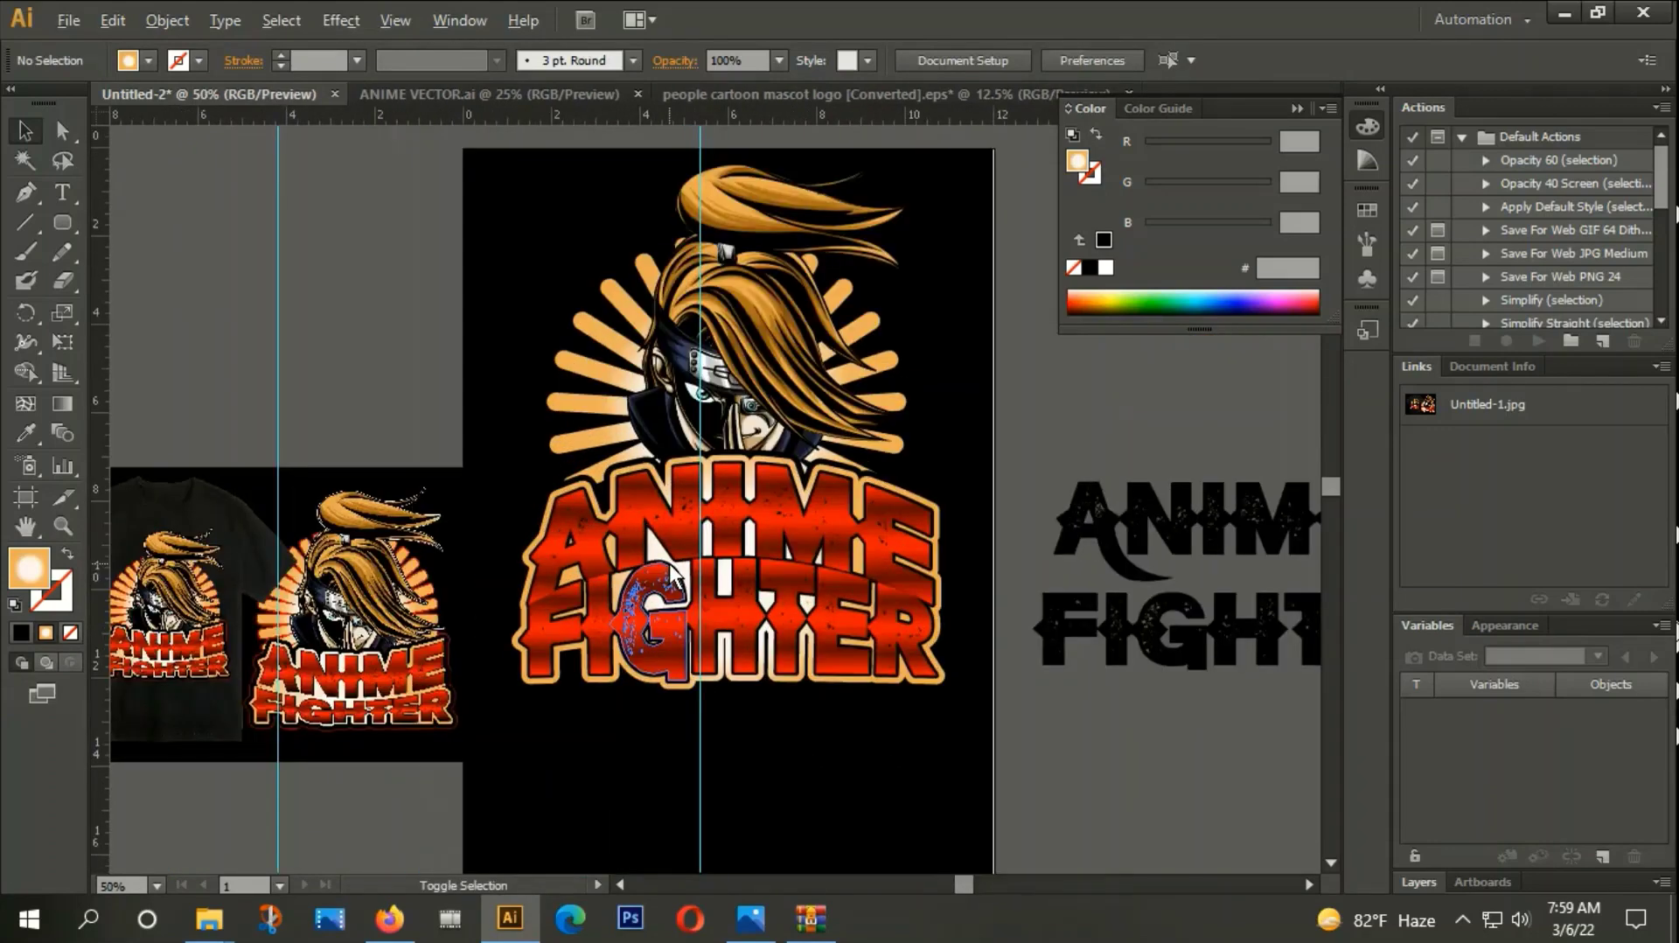
click(612, 347)
right_click(611, 347)
click(698, 487)
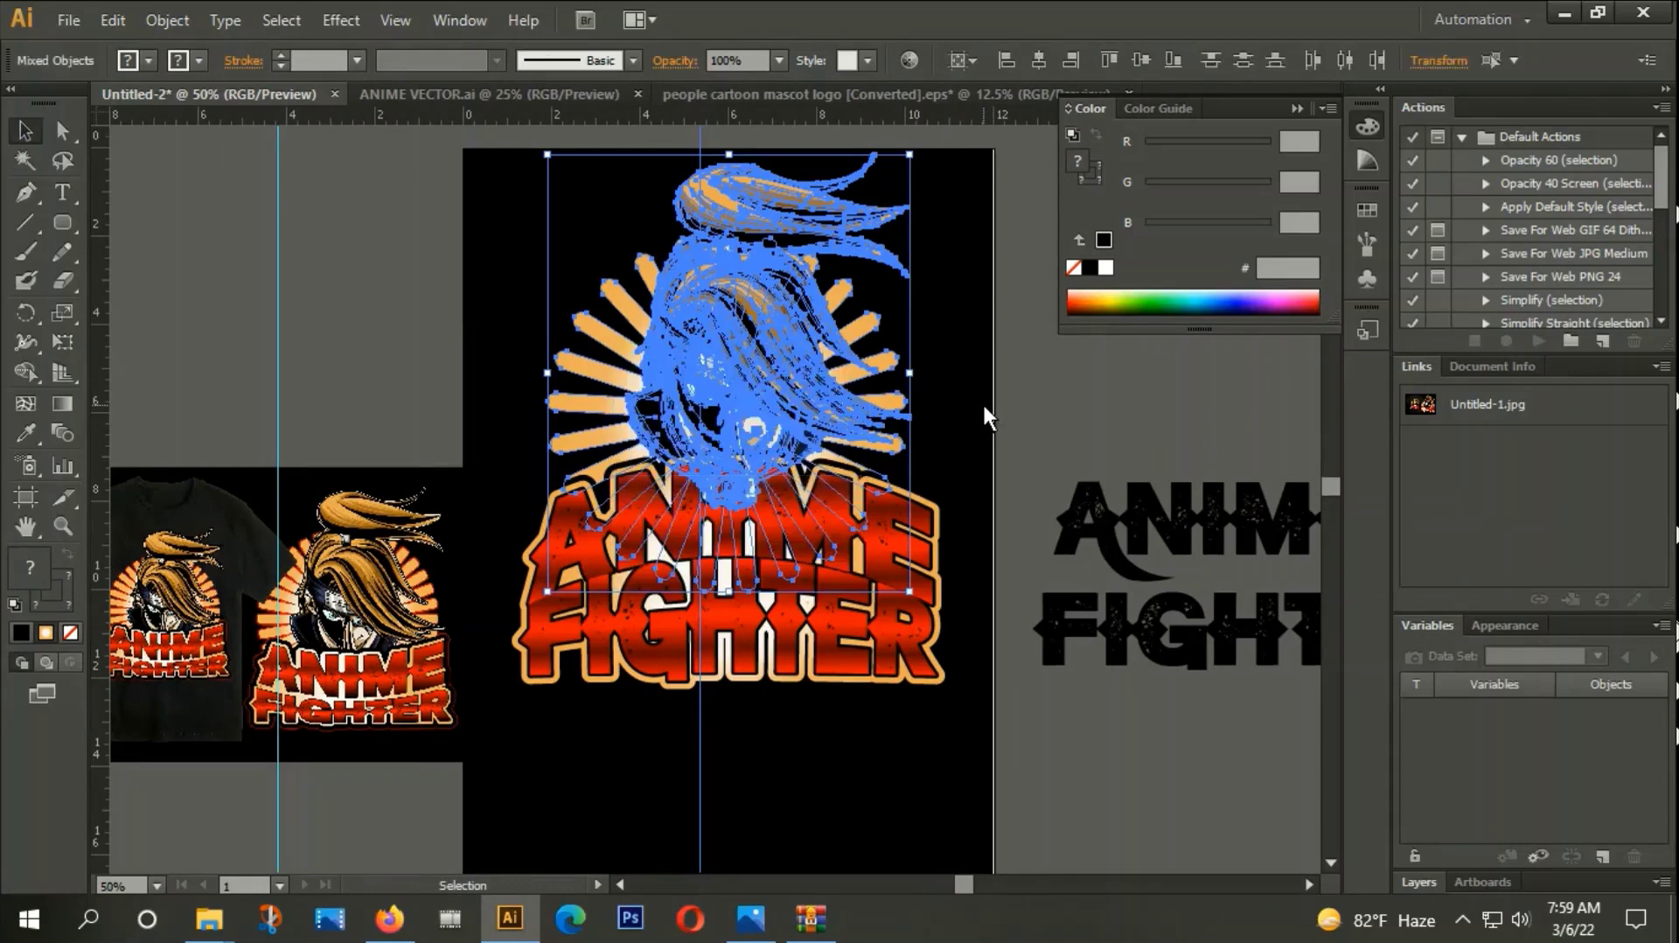
click(985, 404)
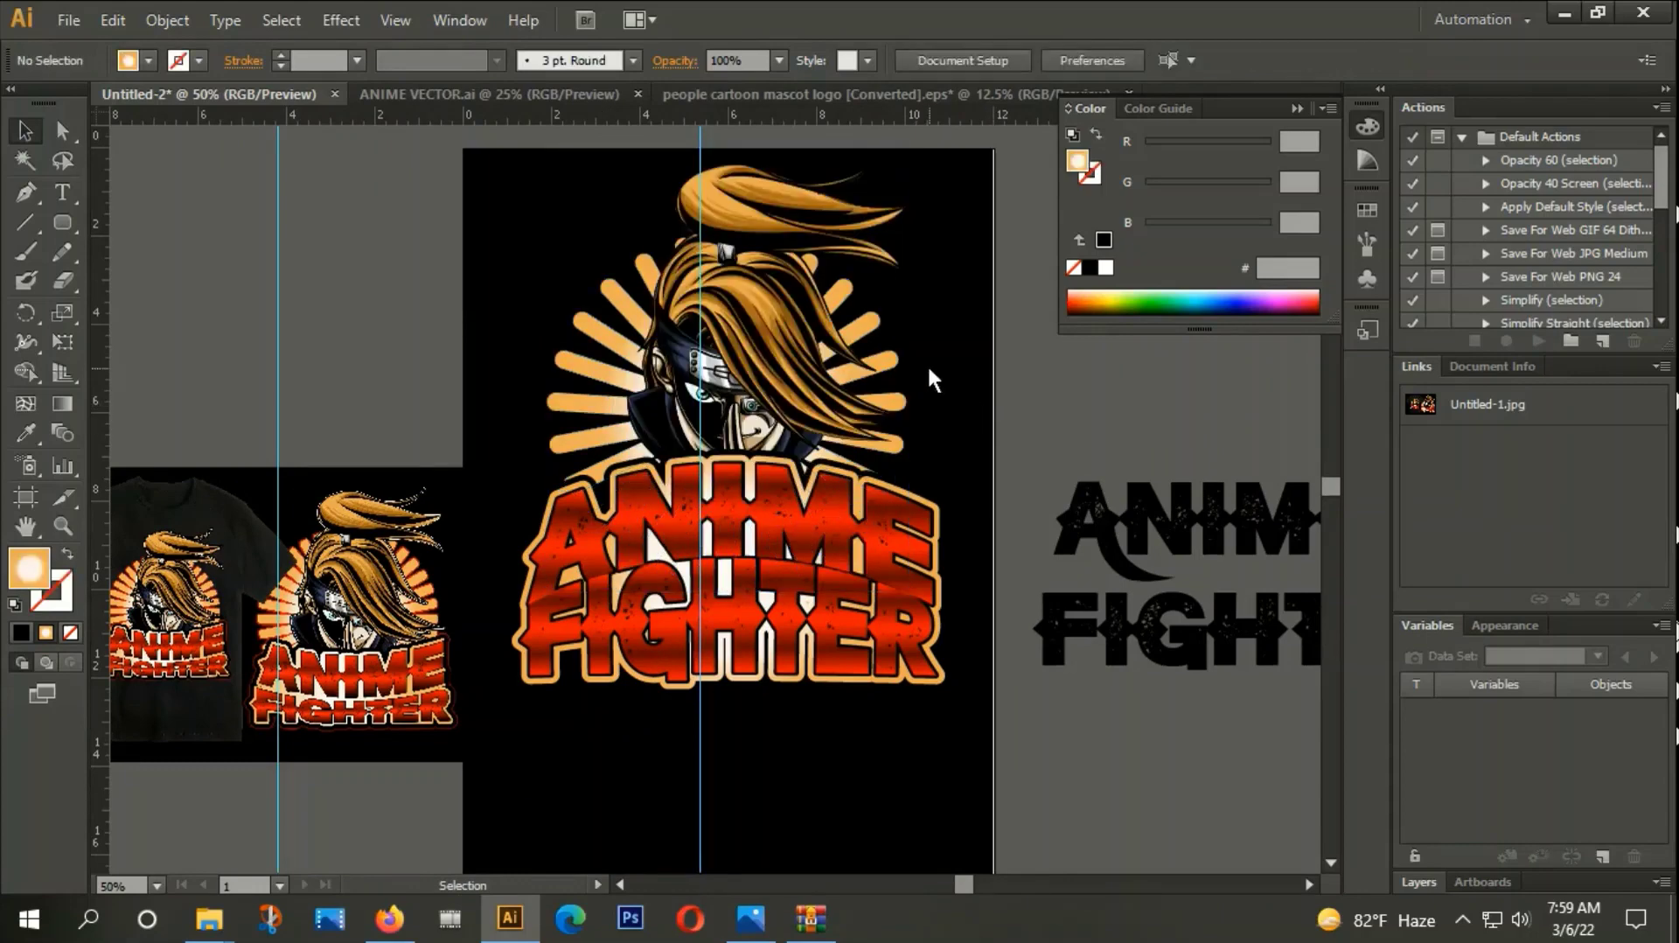
click(874, 330)
click(1110, 400)
click(749, 276)
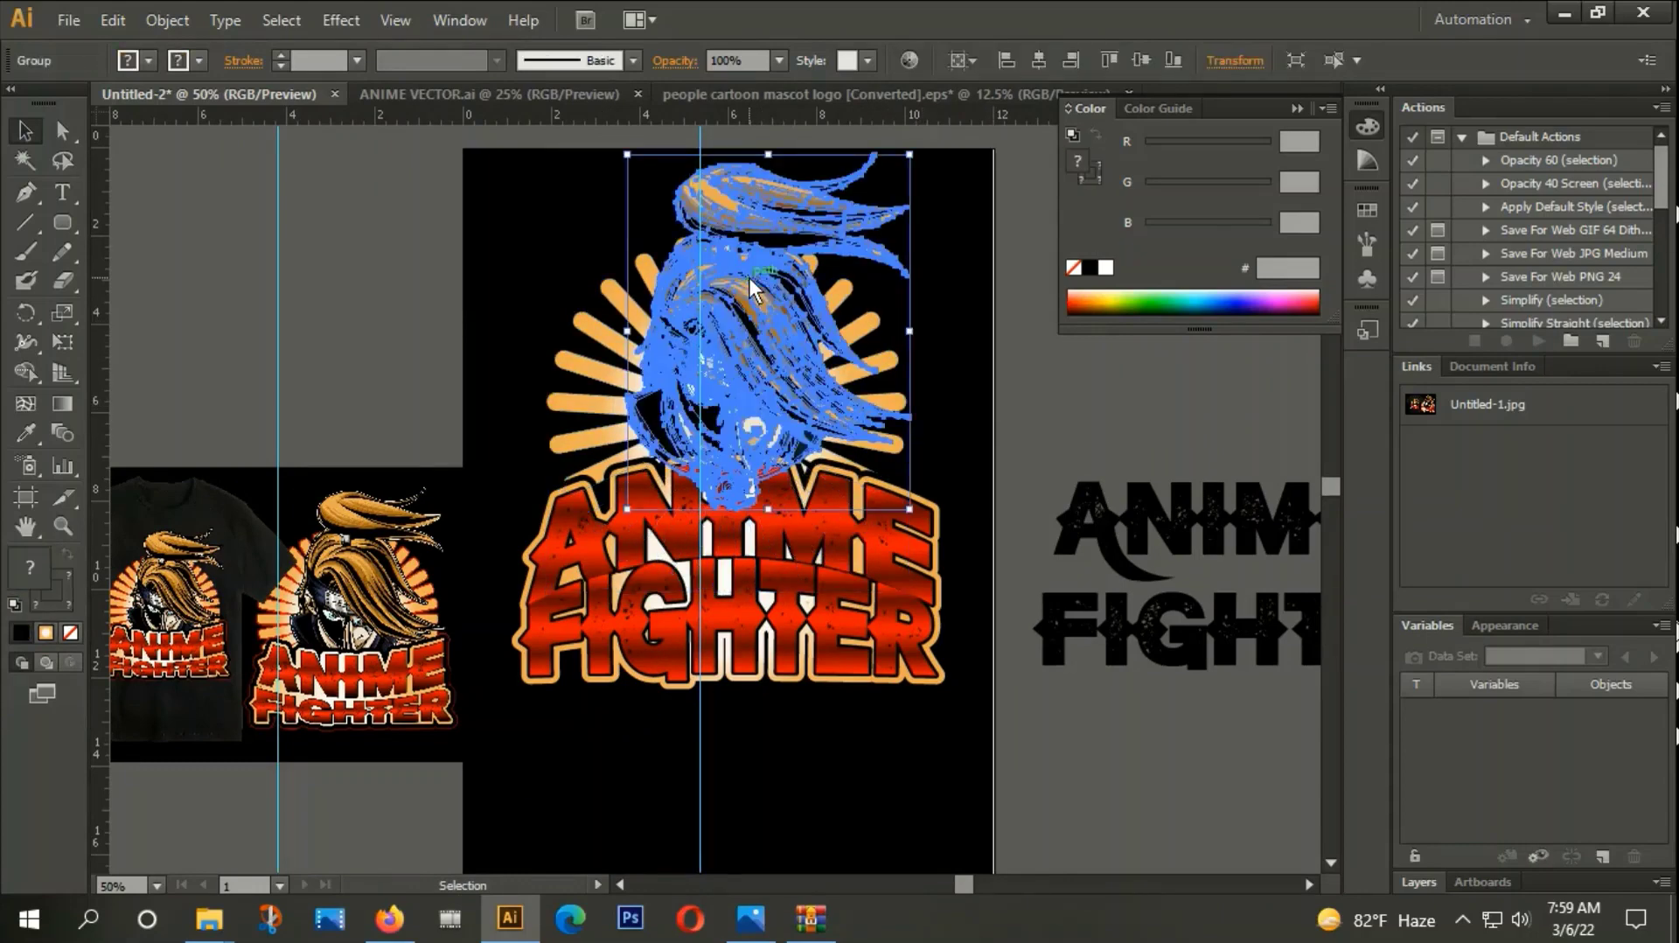
key(Delete)
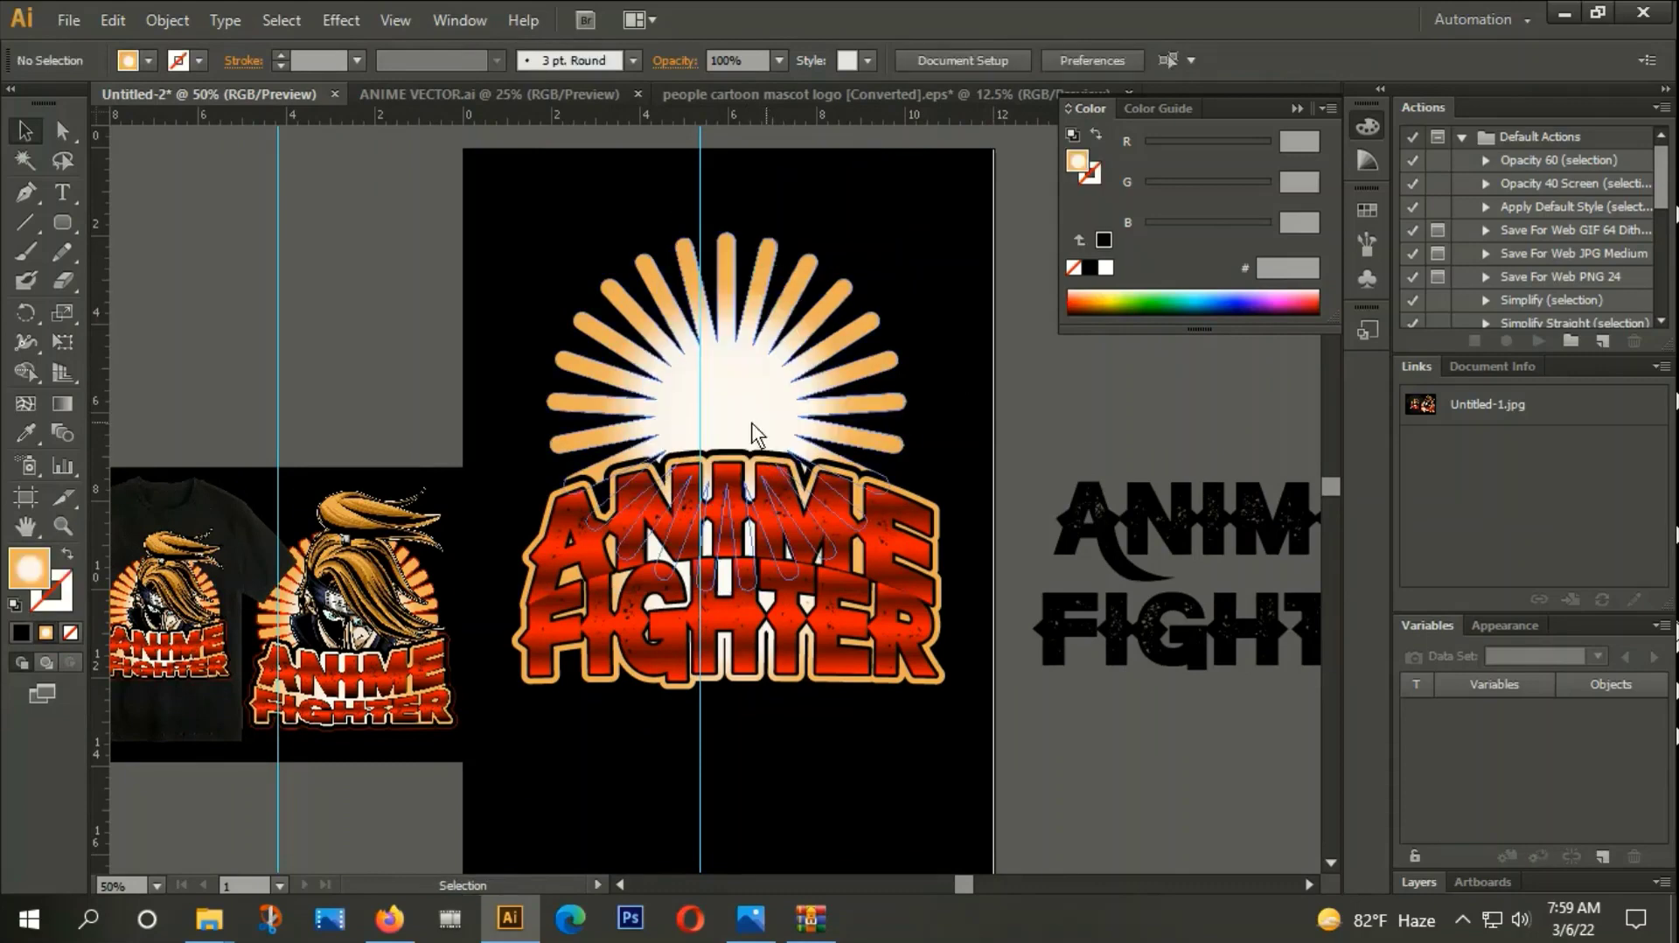
Apply a 10 offset path to the whole logo, then undo it.
drag(544, 228, 786, 584)
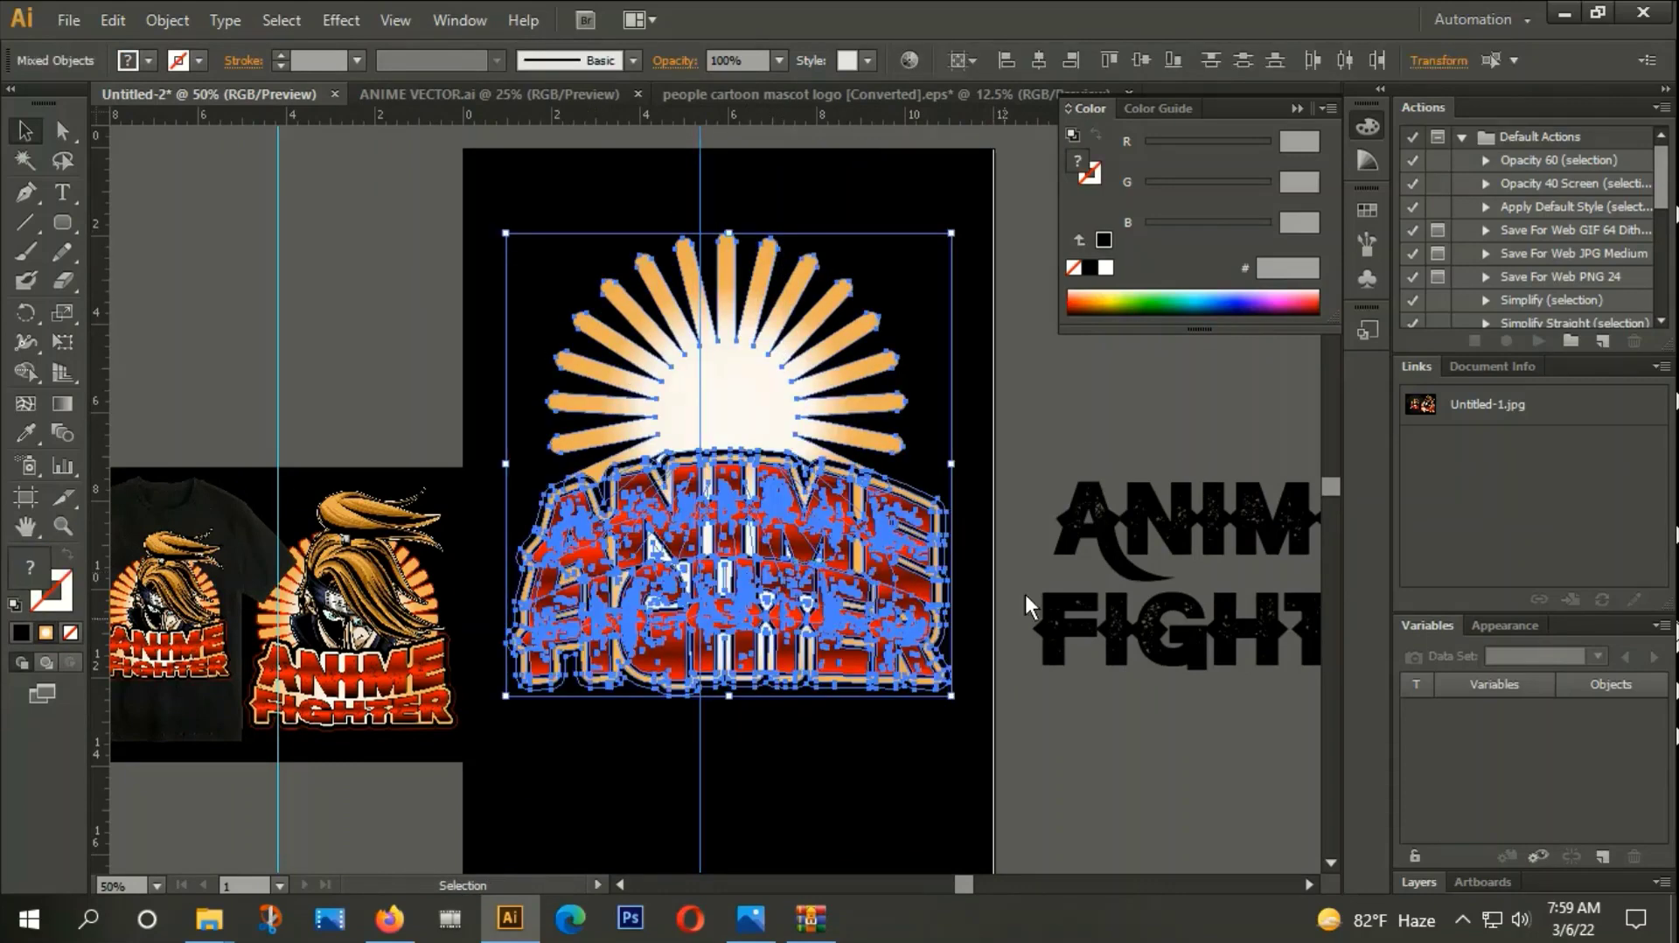
click(167, 20)
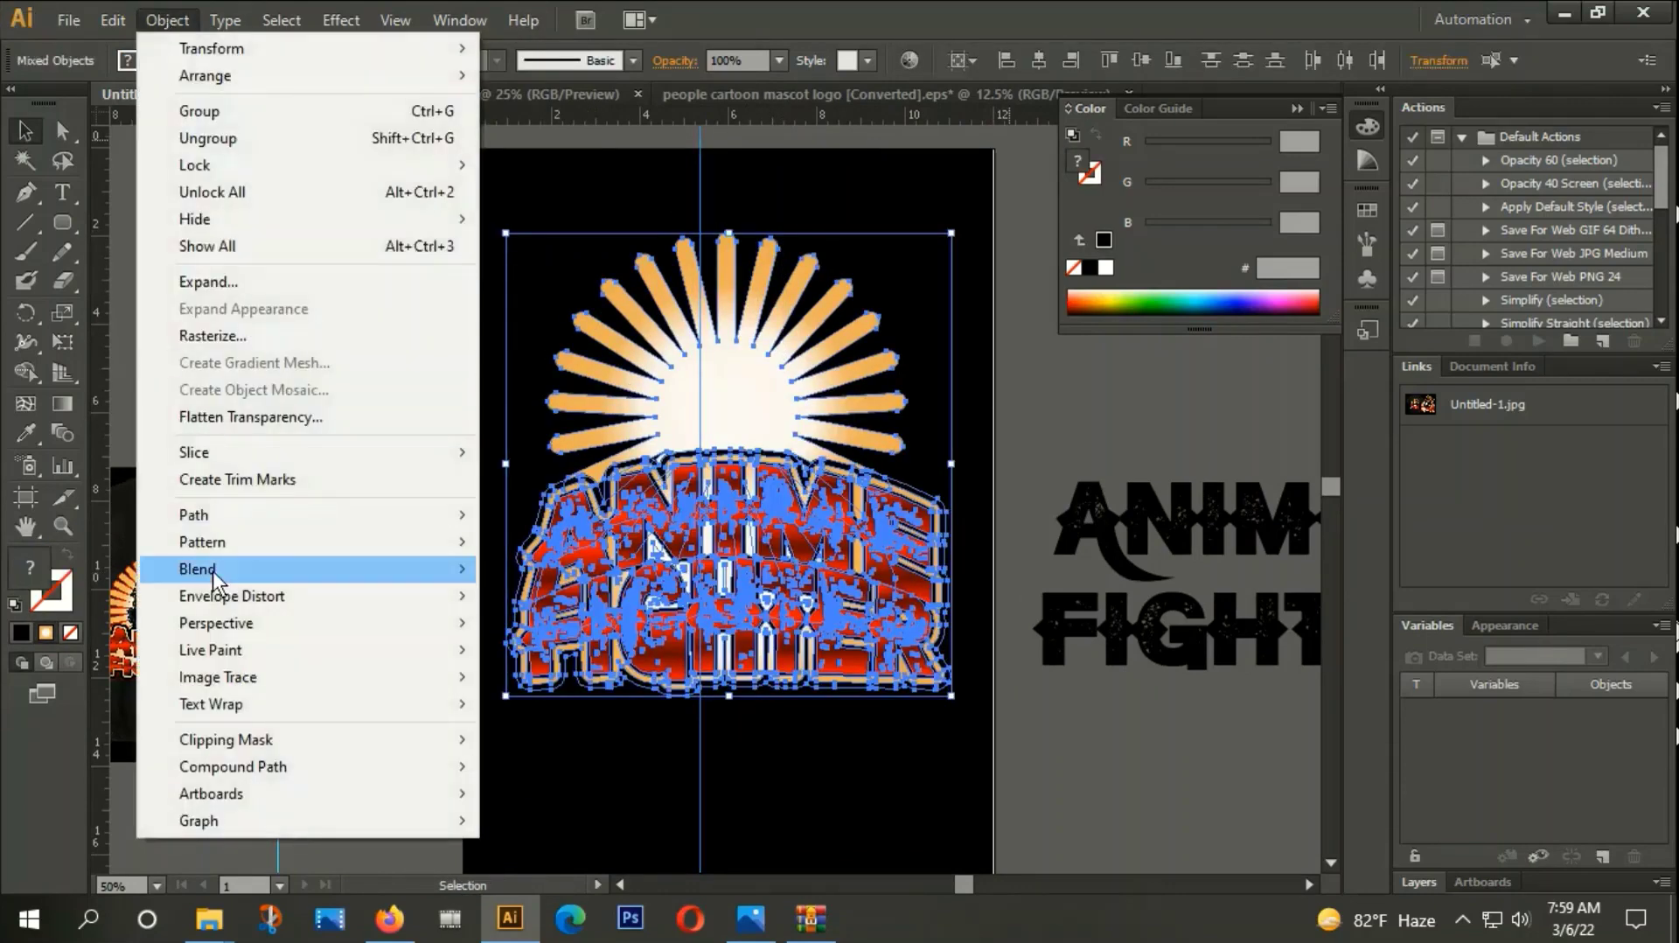
mouse_move(194, 514)
click(560, 605)
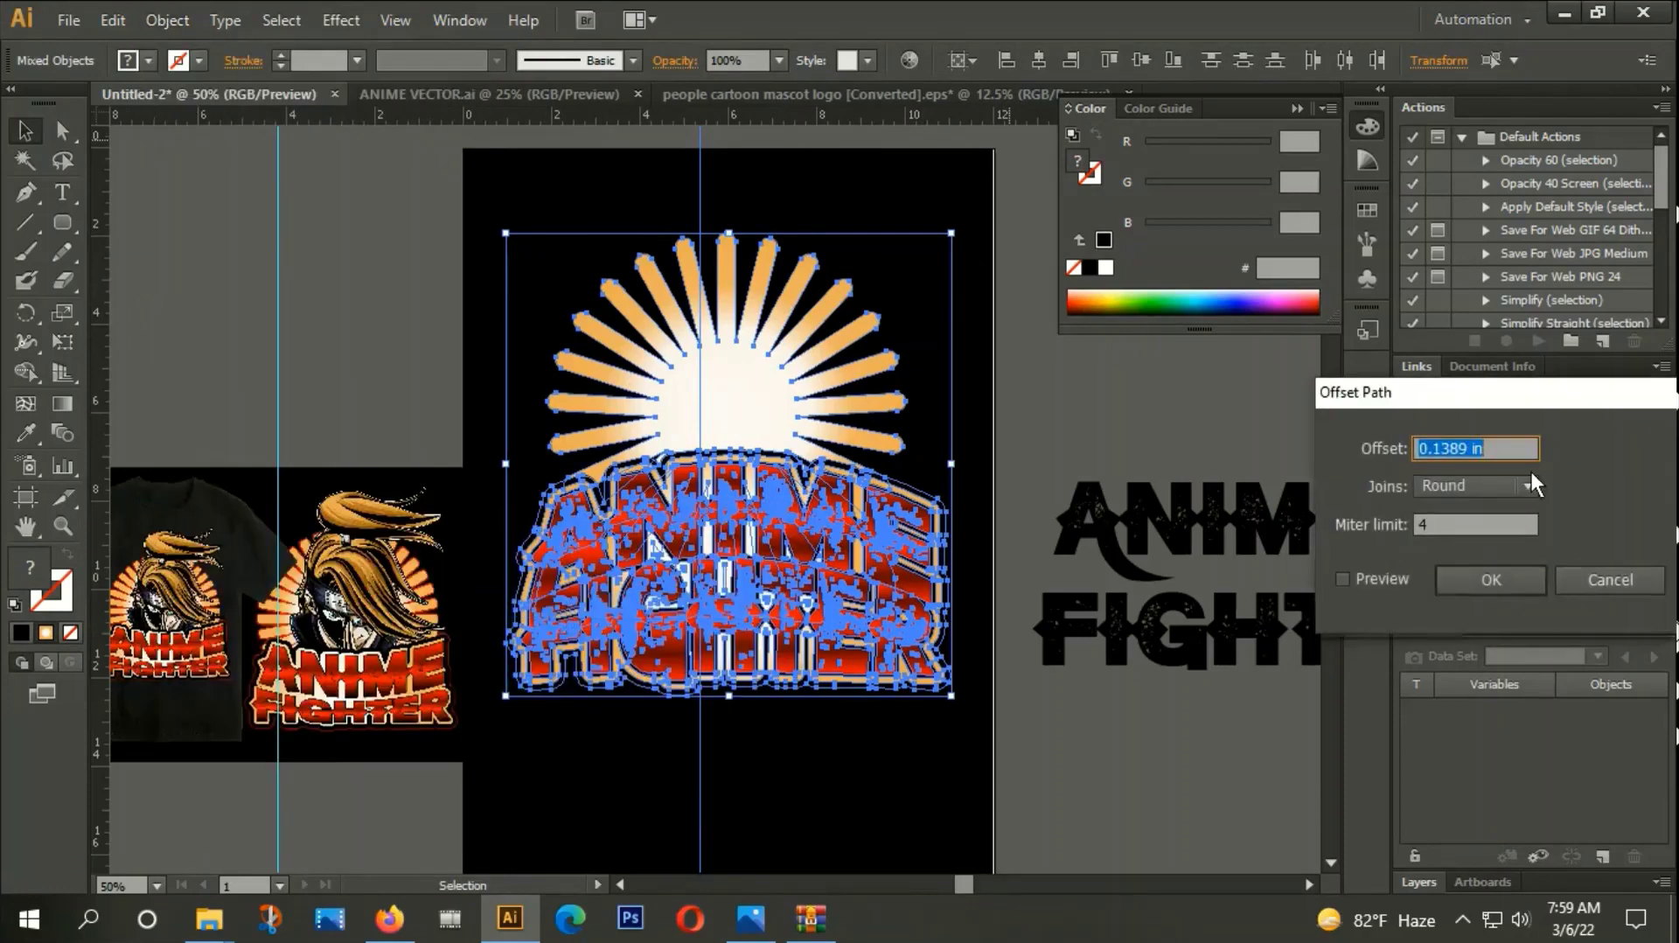
text(10)
click(1487, 575)
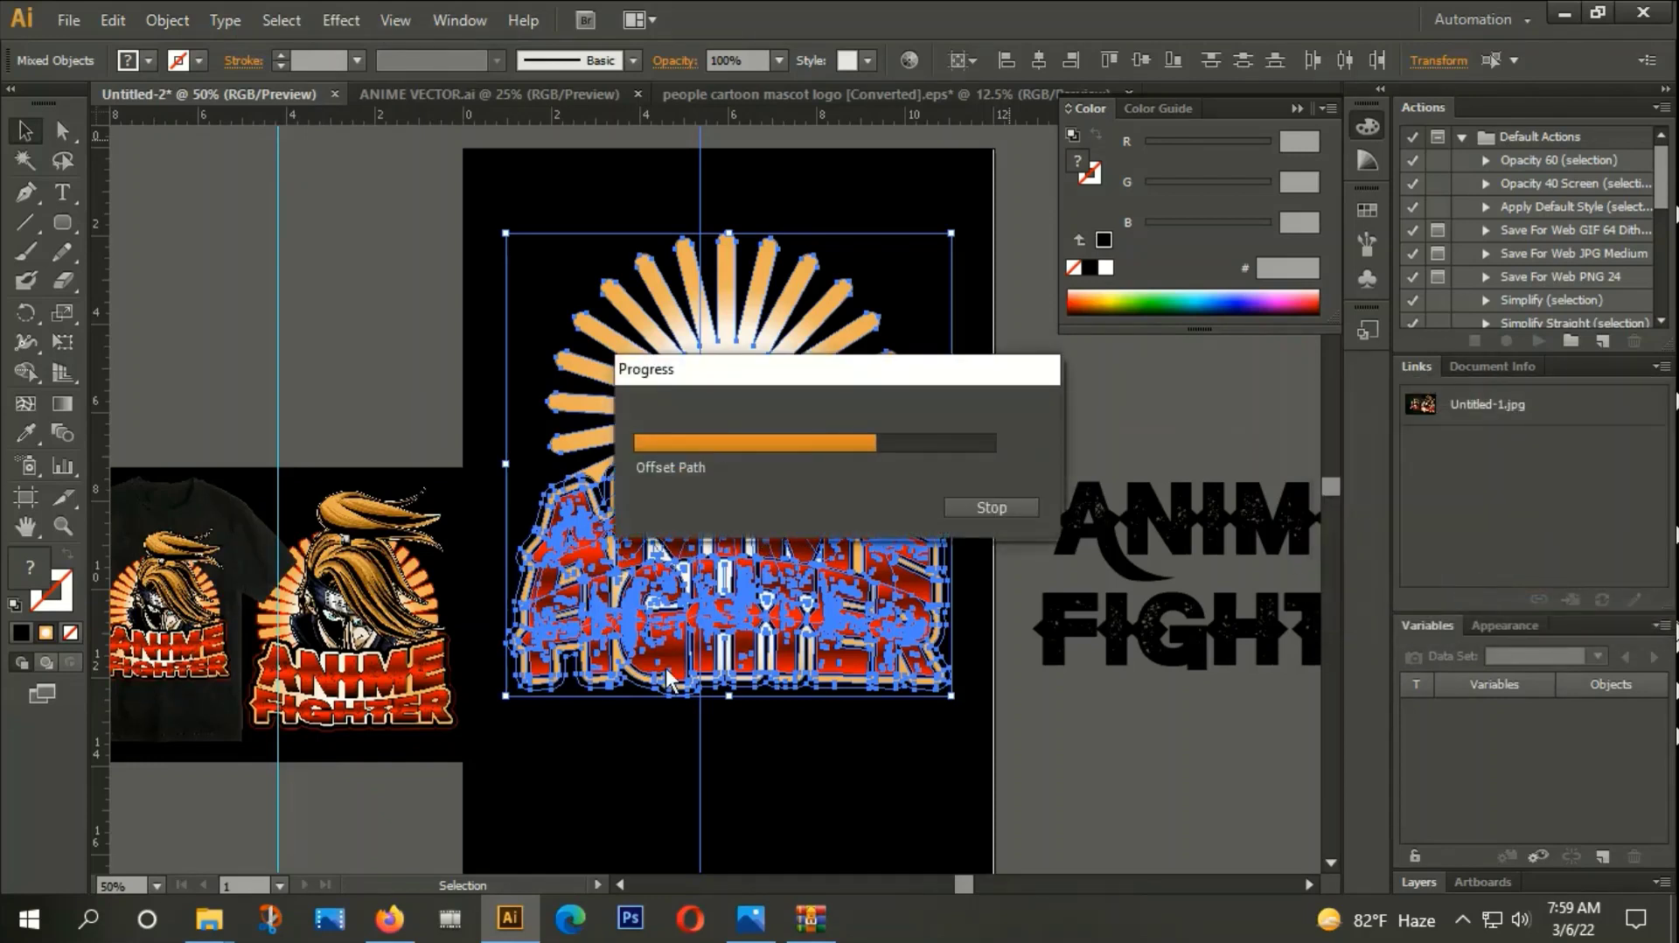
scroll(623, 544, down, 2)
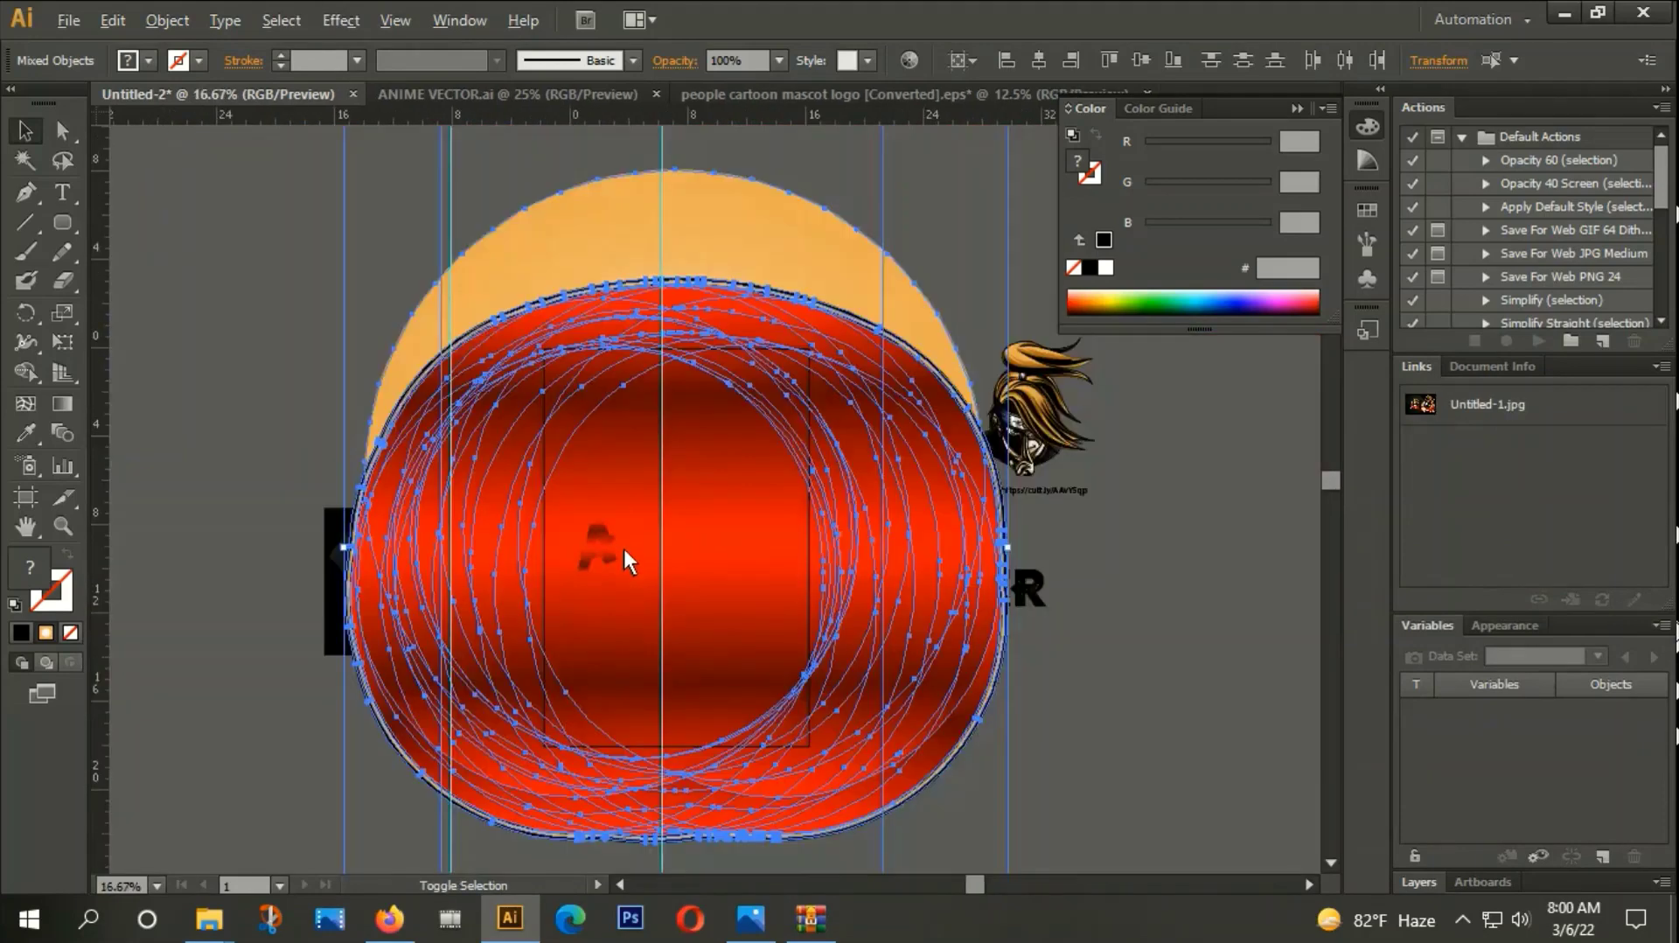
scroll(623, 544, down, 1)
scroll(626, 507, up, 1)
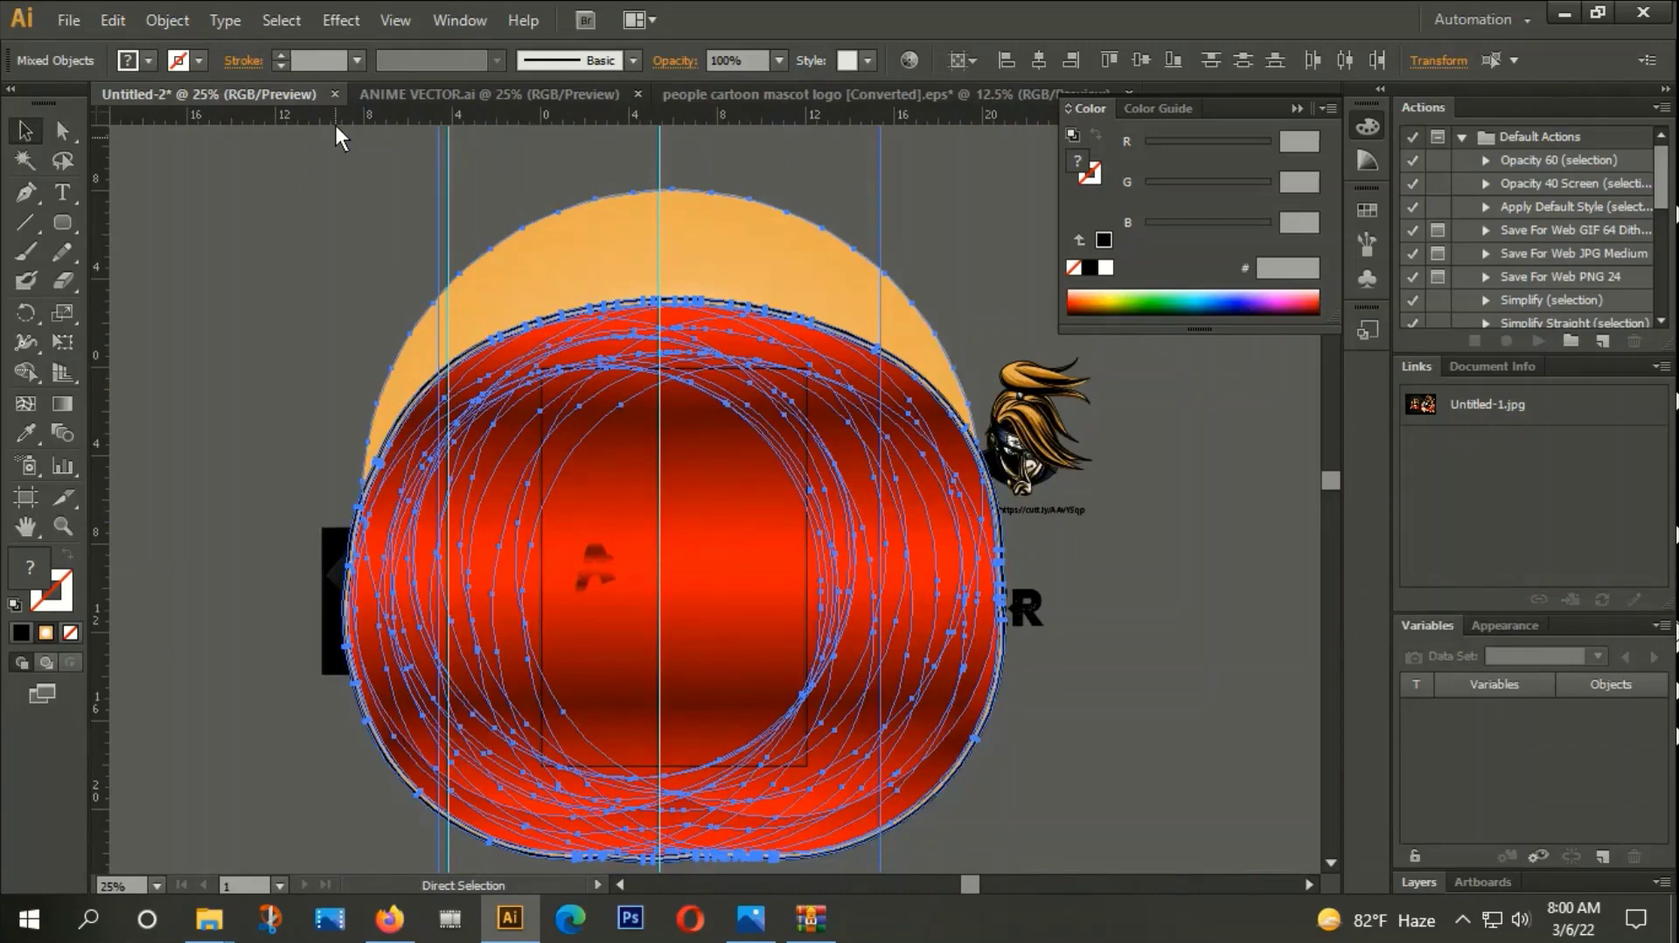
key(ctrl+z)
Apply a 10px offset path, unite it into one shape, then undo.
click(162, 21)
mouse_move(194, 514)
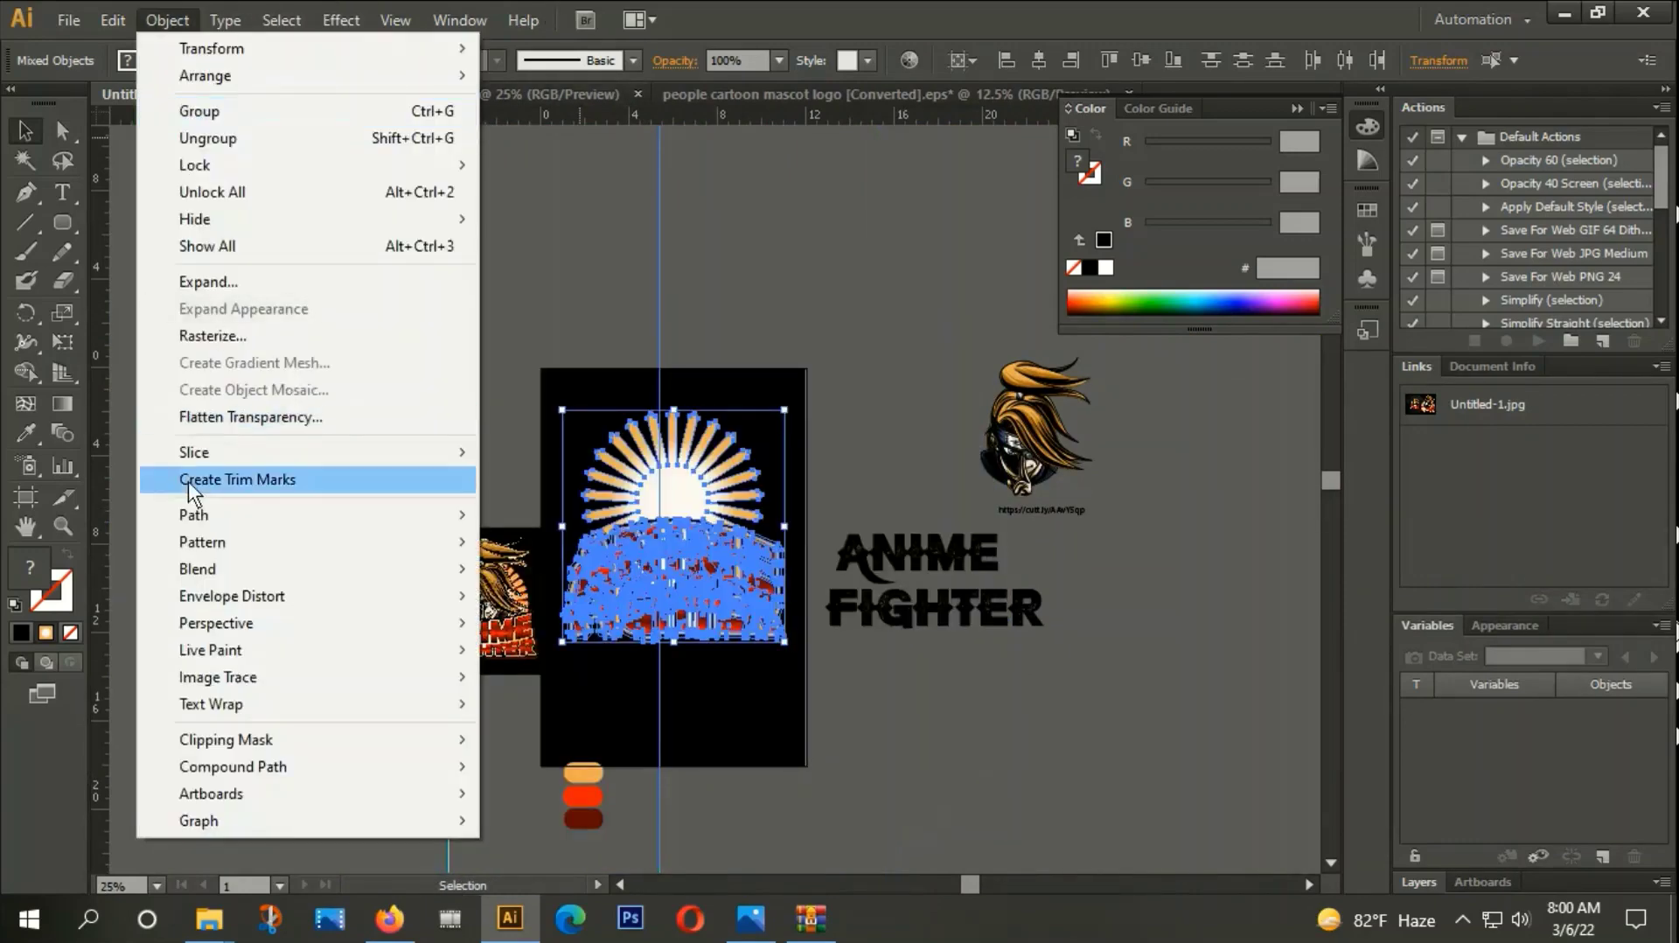
click(581, 604)
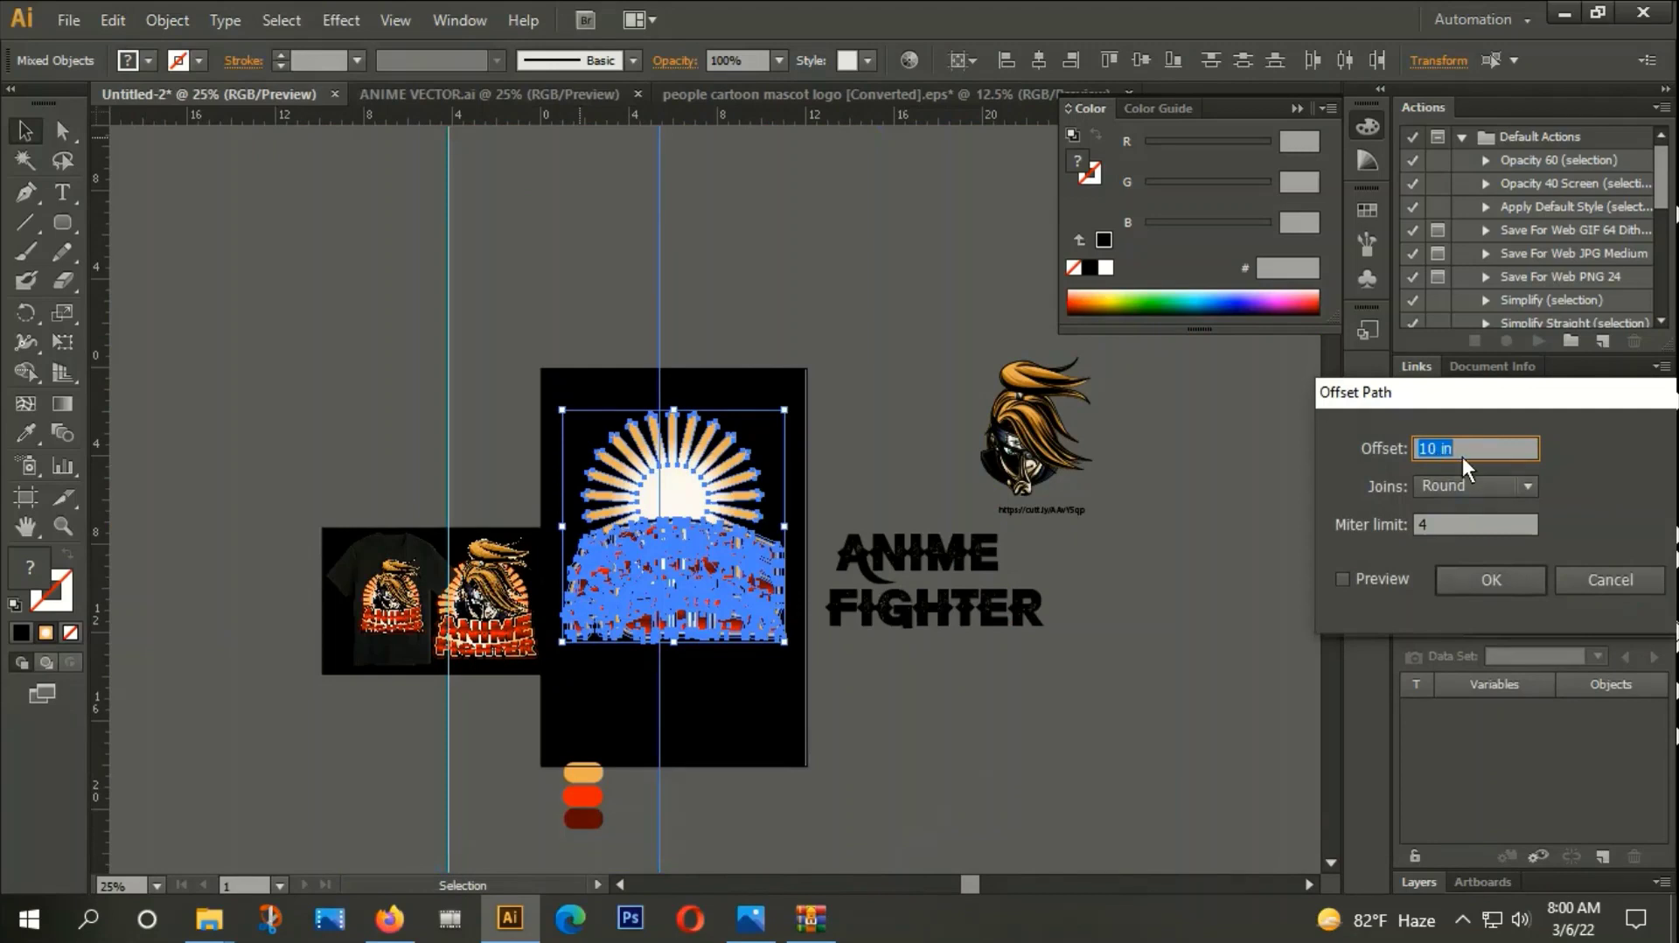
text(1)
text(0PX)
click(1504, 577)
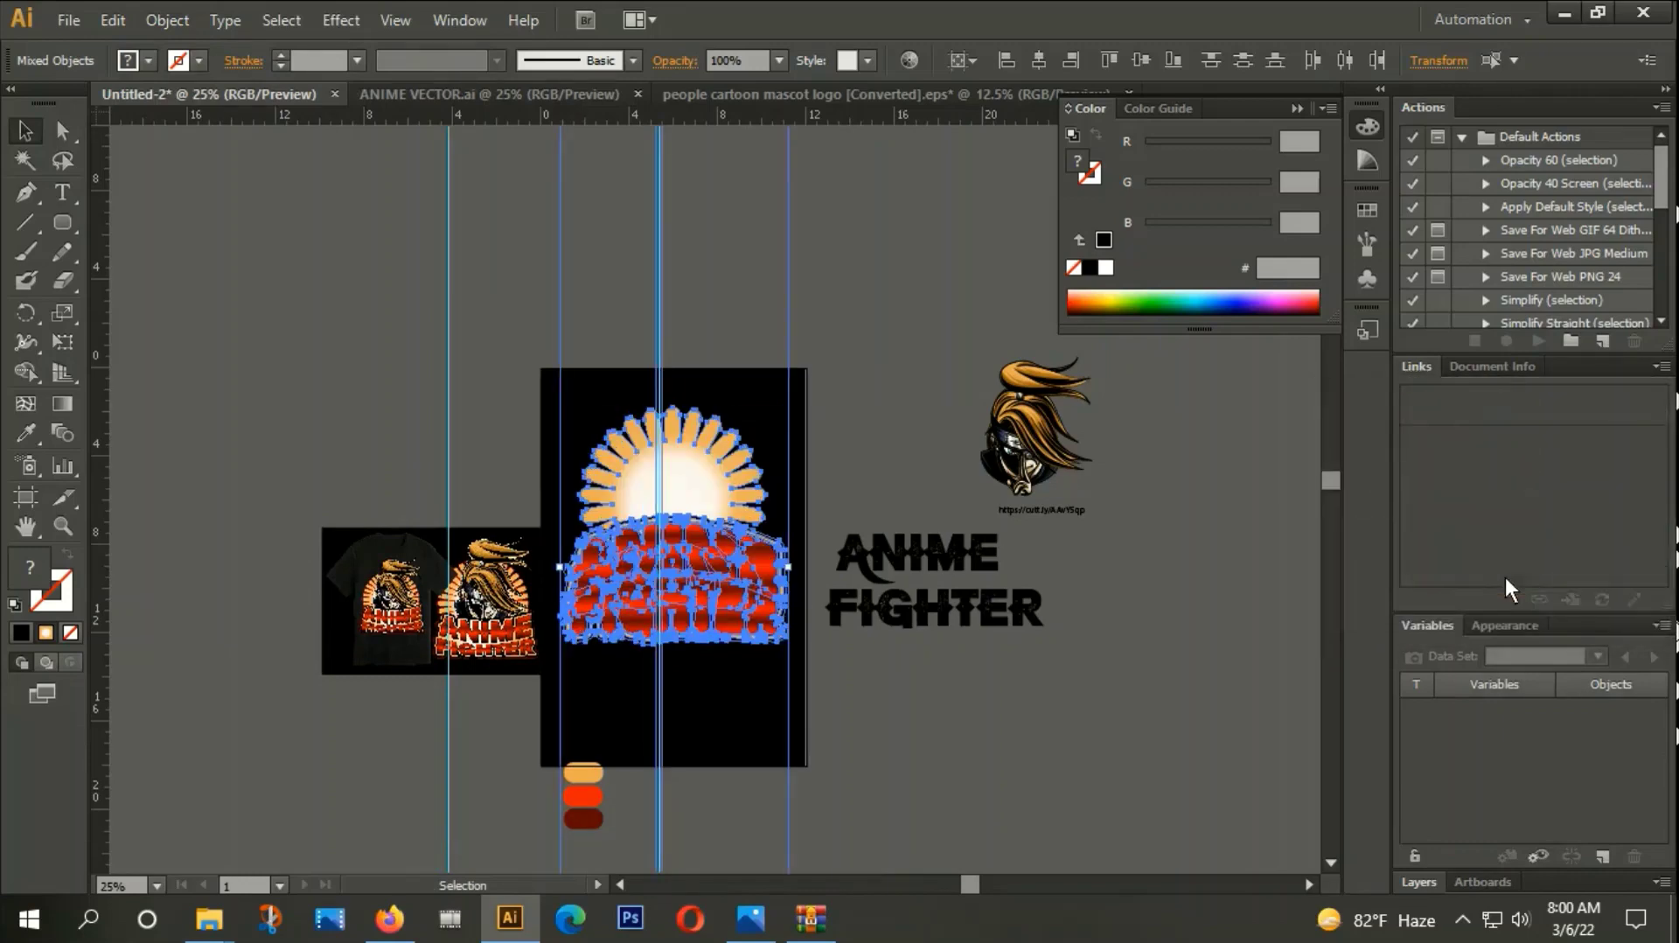
scroll(625, 511, up, 2)
scroll(679, 508, down, 1)
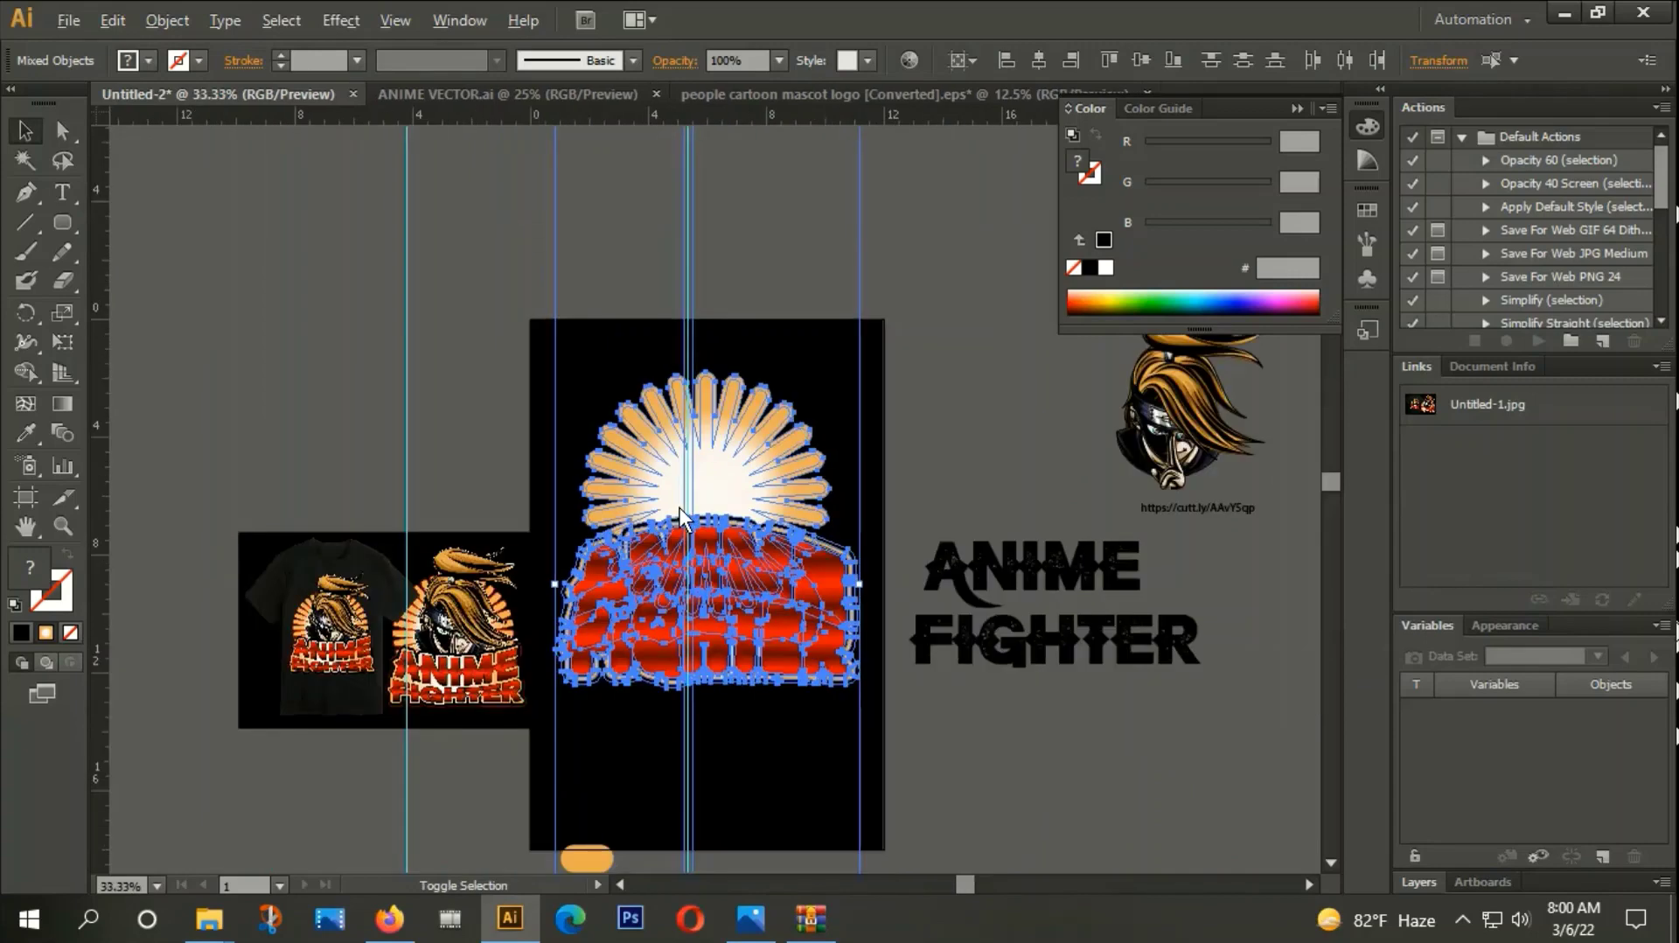
key(shift+ctrl+F9)
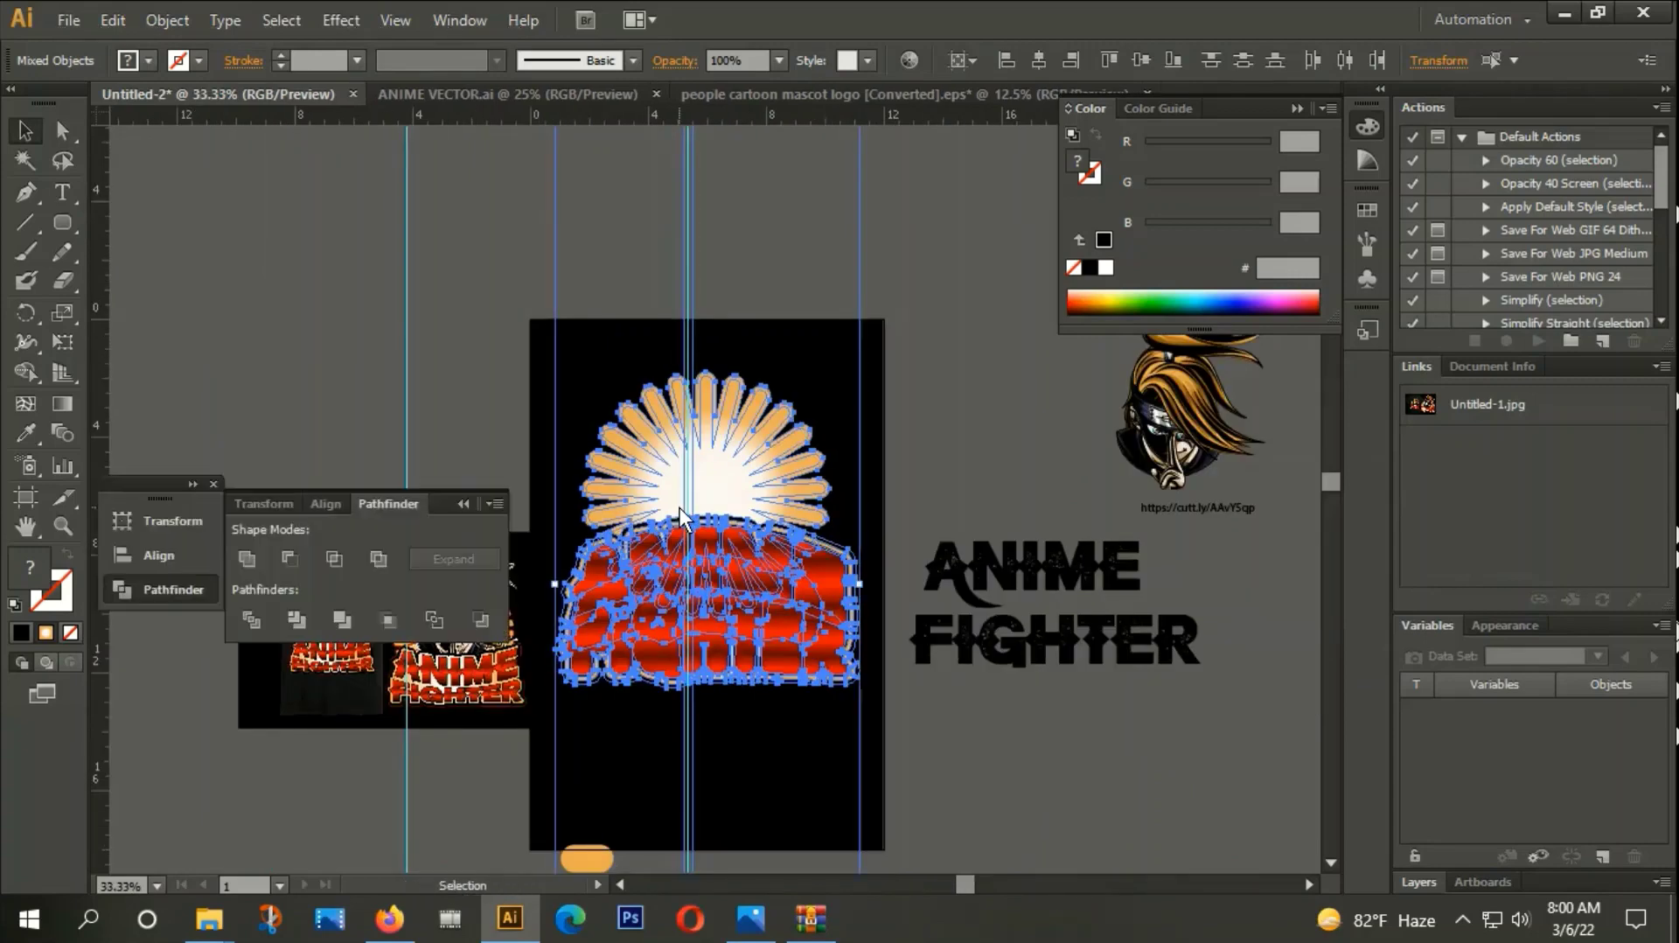
click(245, 560)
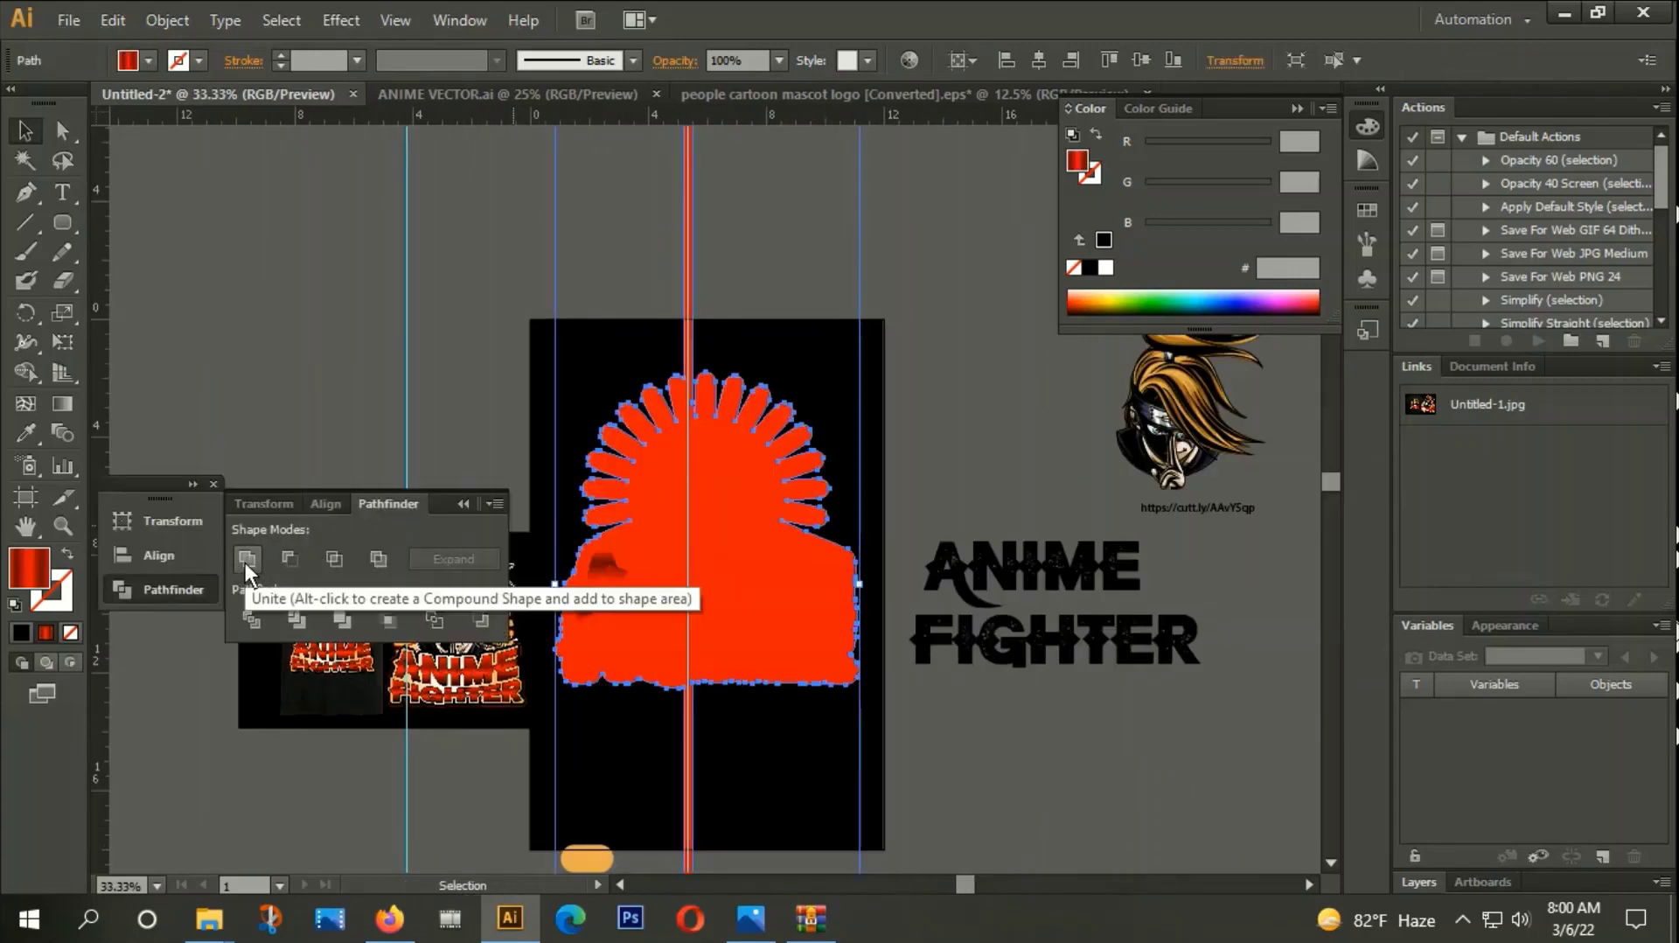
drag(994, 460, 845, 527)
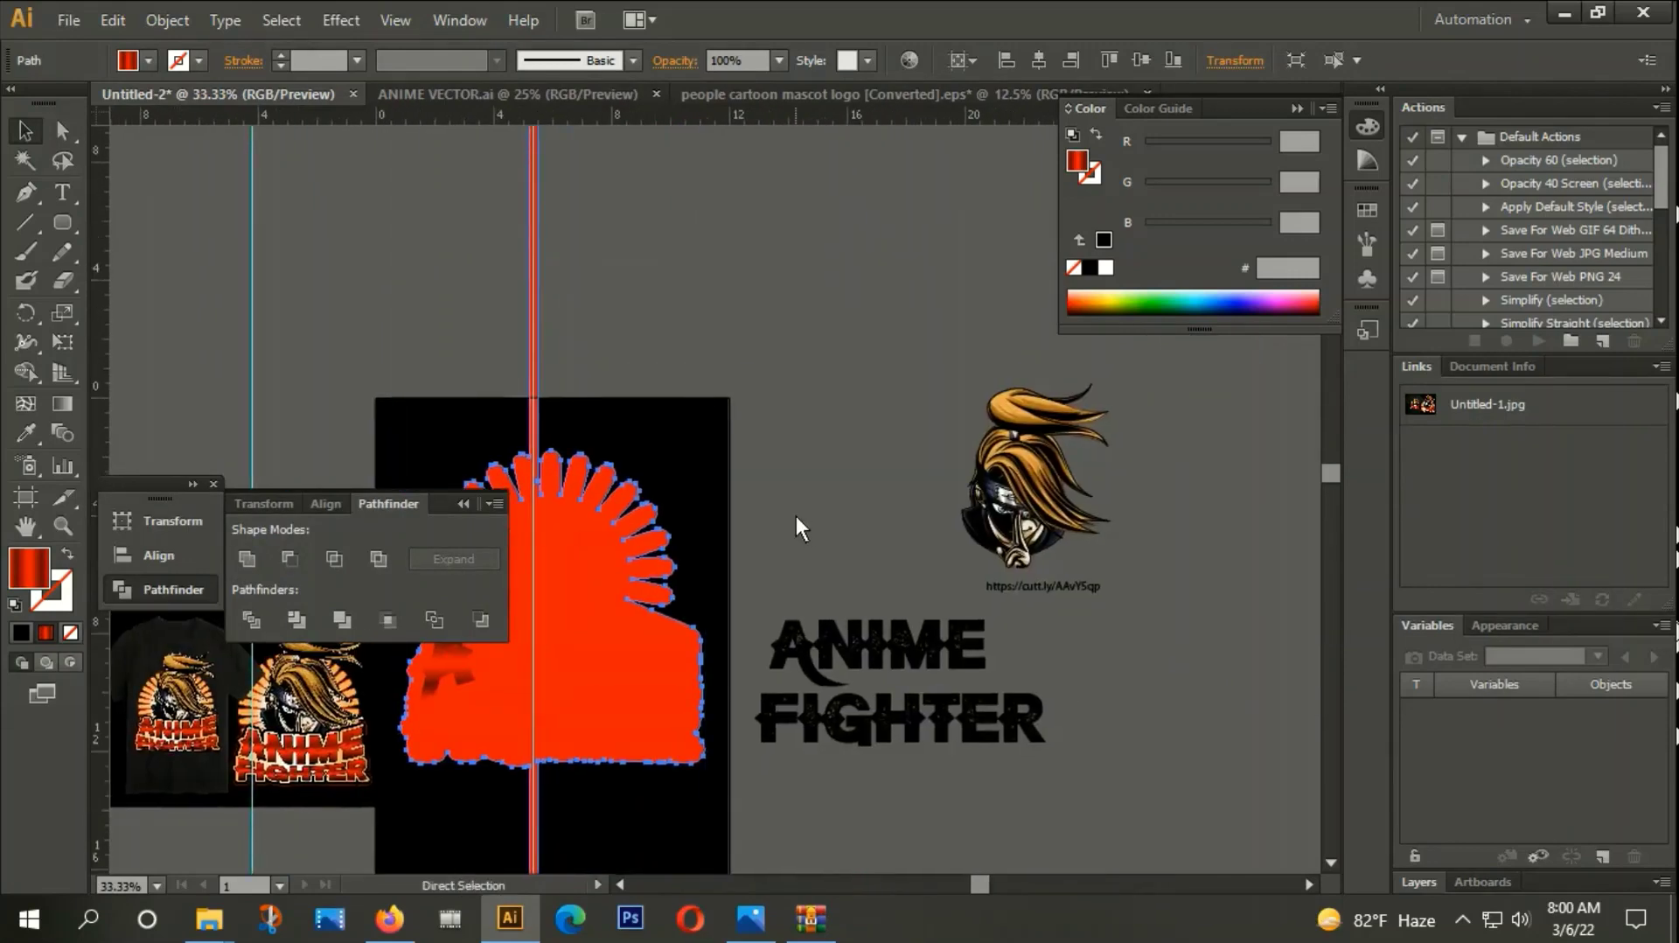
key(ctrl+z)
Delete the vertical guides and reselect the sunburst and lettering.
click(464, 504)
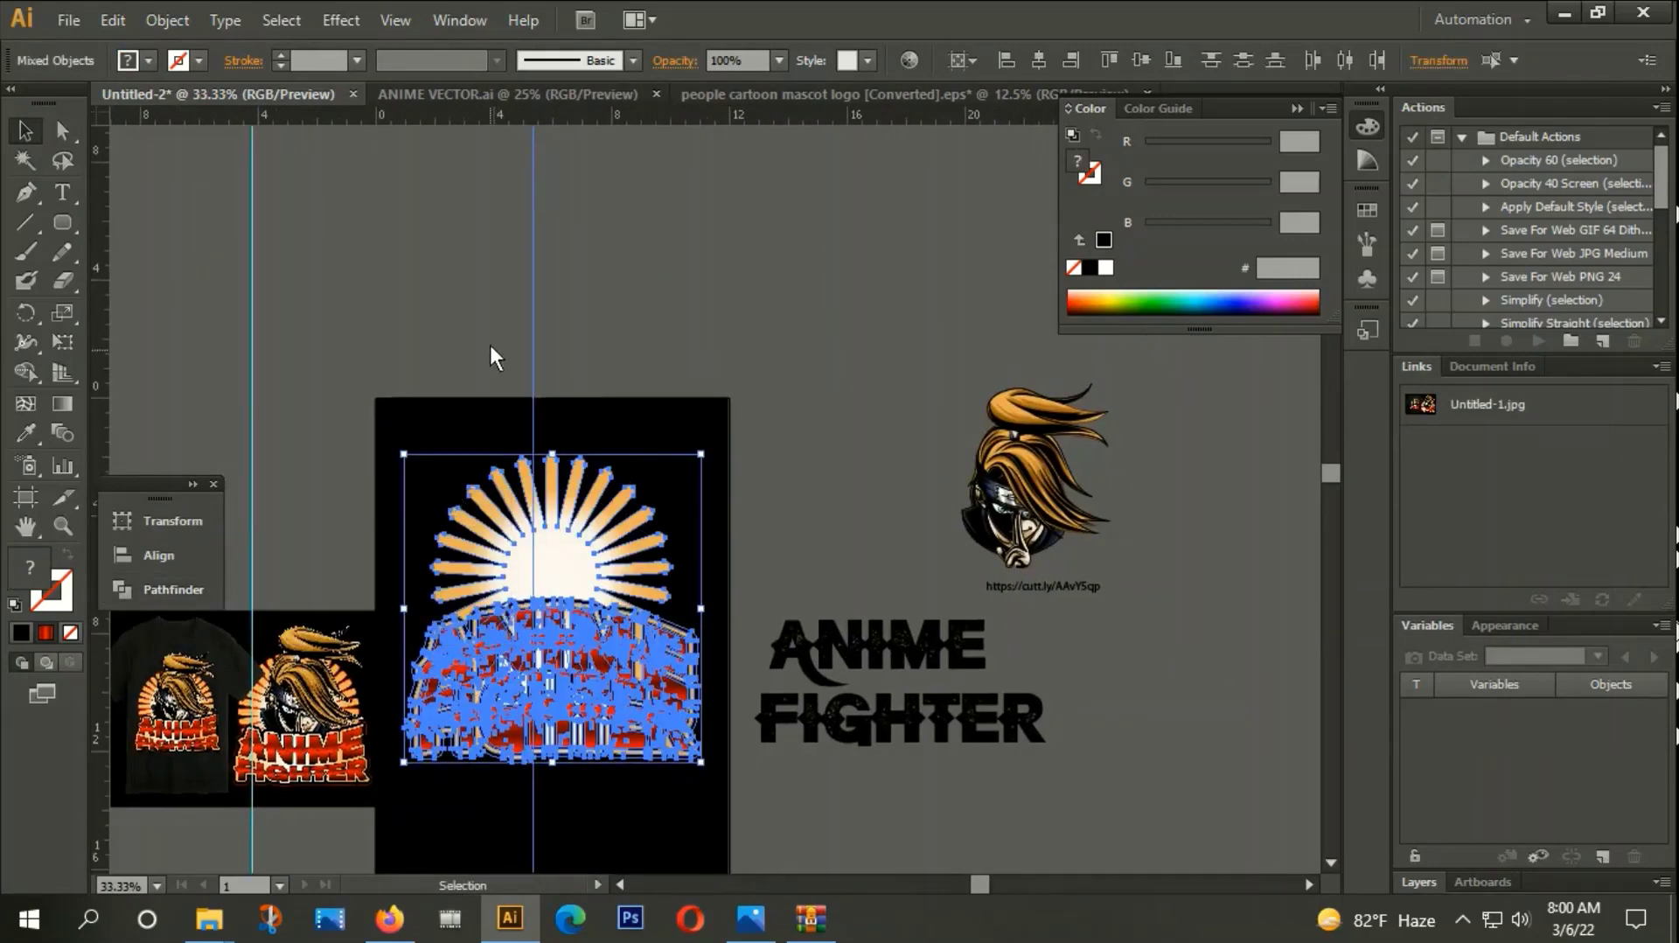
click(489, 344)
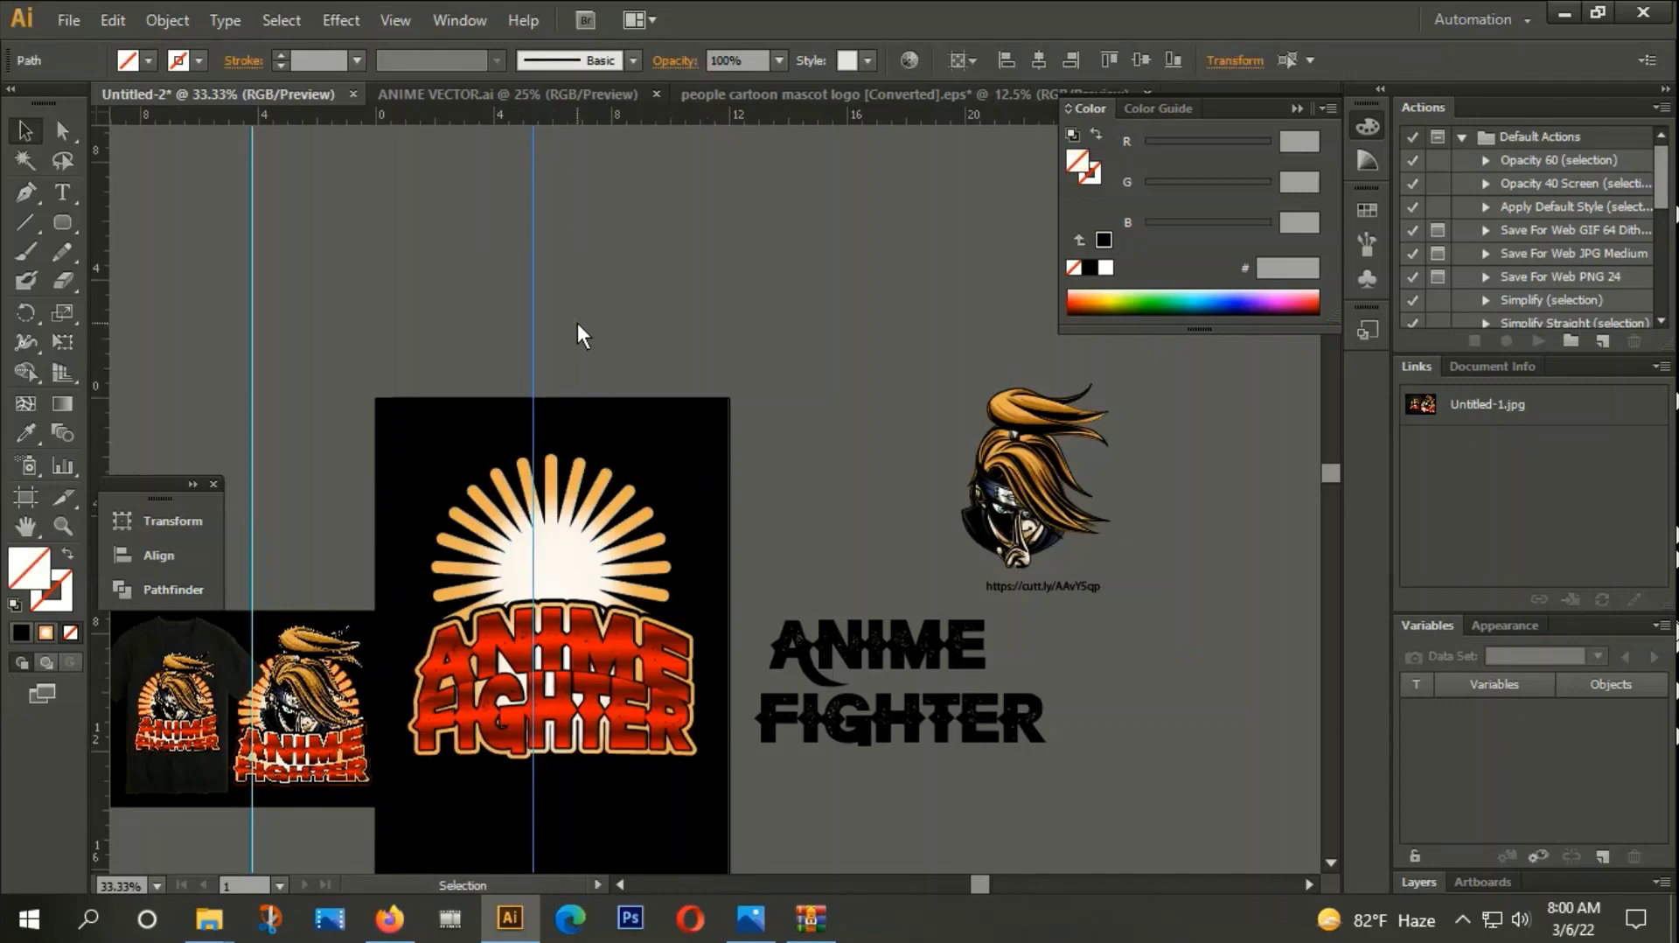
click(577, 323)
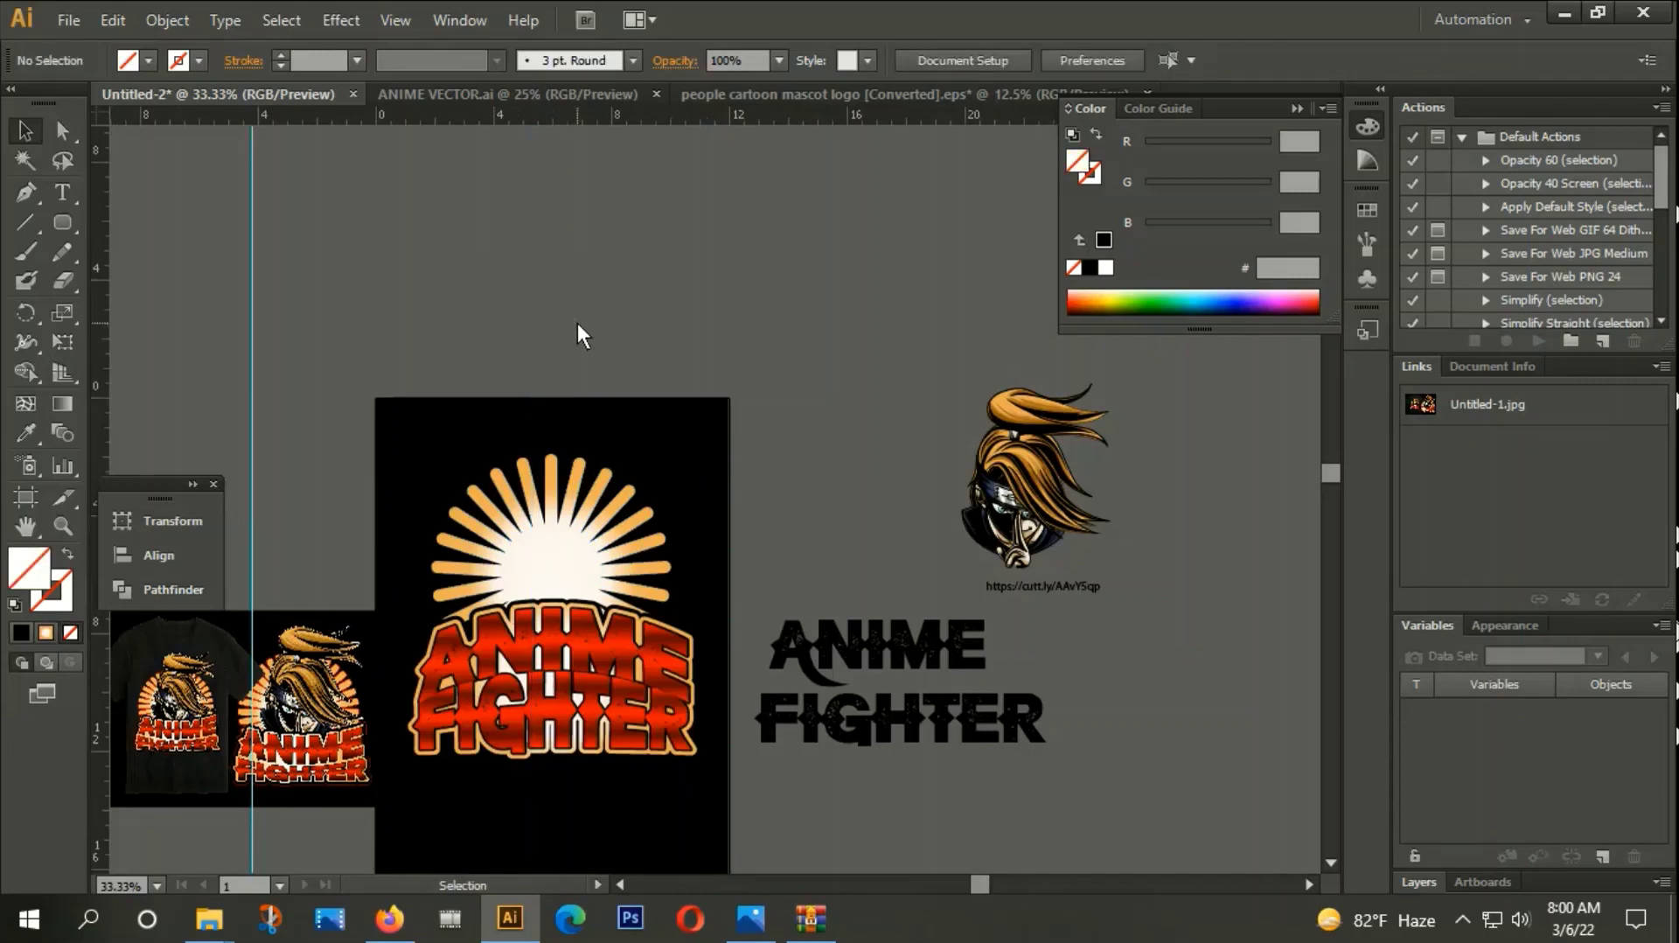
drag(195, 201, 327, 301)
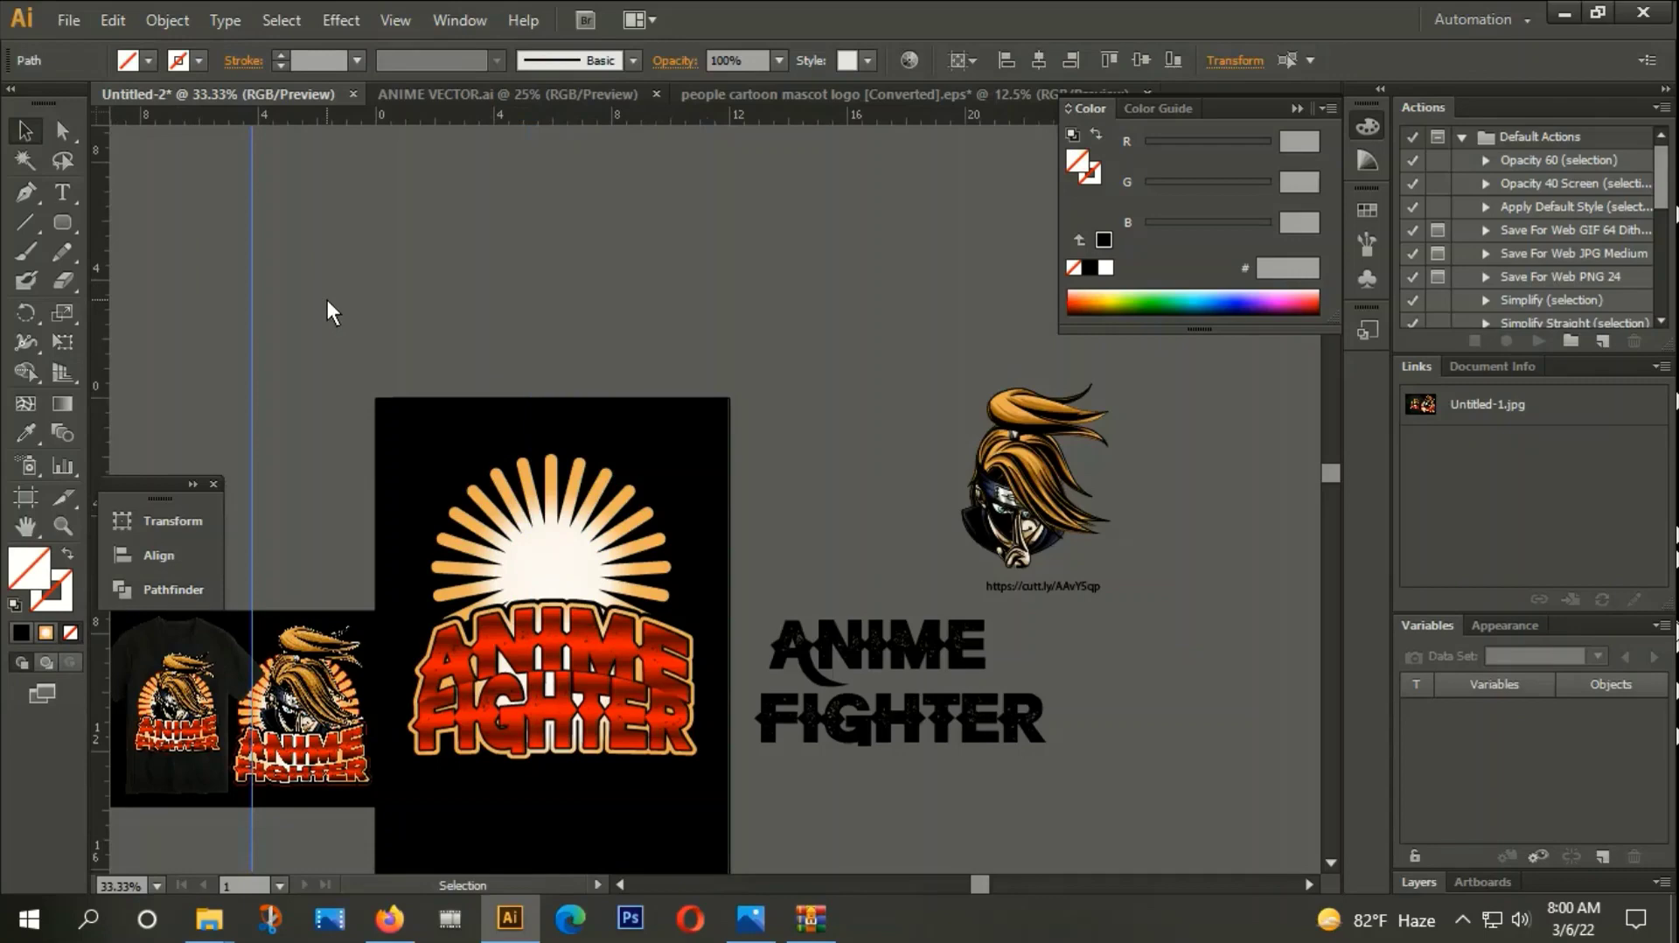
key(Delete)
drag(676, 408, 701, 255)
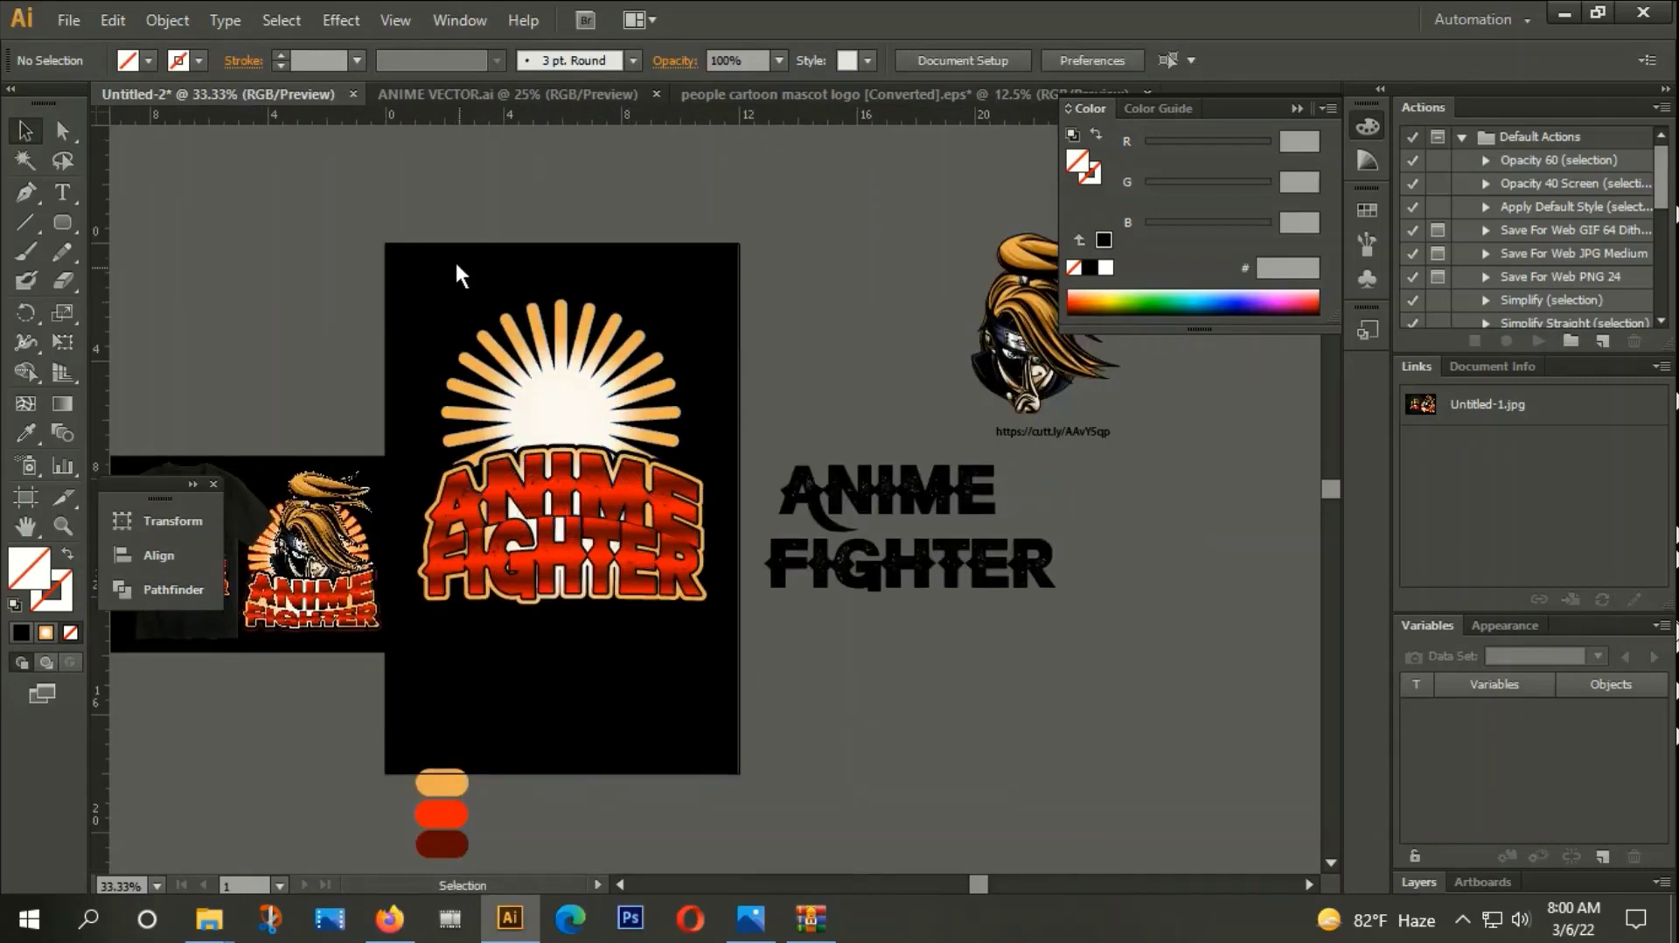
mouse_move(446, 242)
mouse_down()
mouse_move(633, 605)
mouse_move(650, 607)
mouse_up()
Add a 10px offset path around the sunburst and lettering.
click(167, 19)
mouse_move(192, 515)
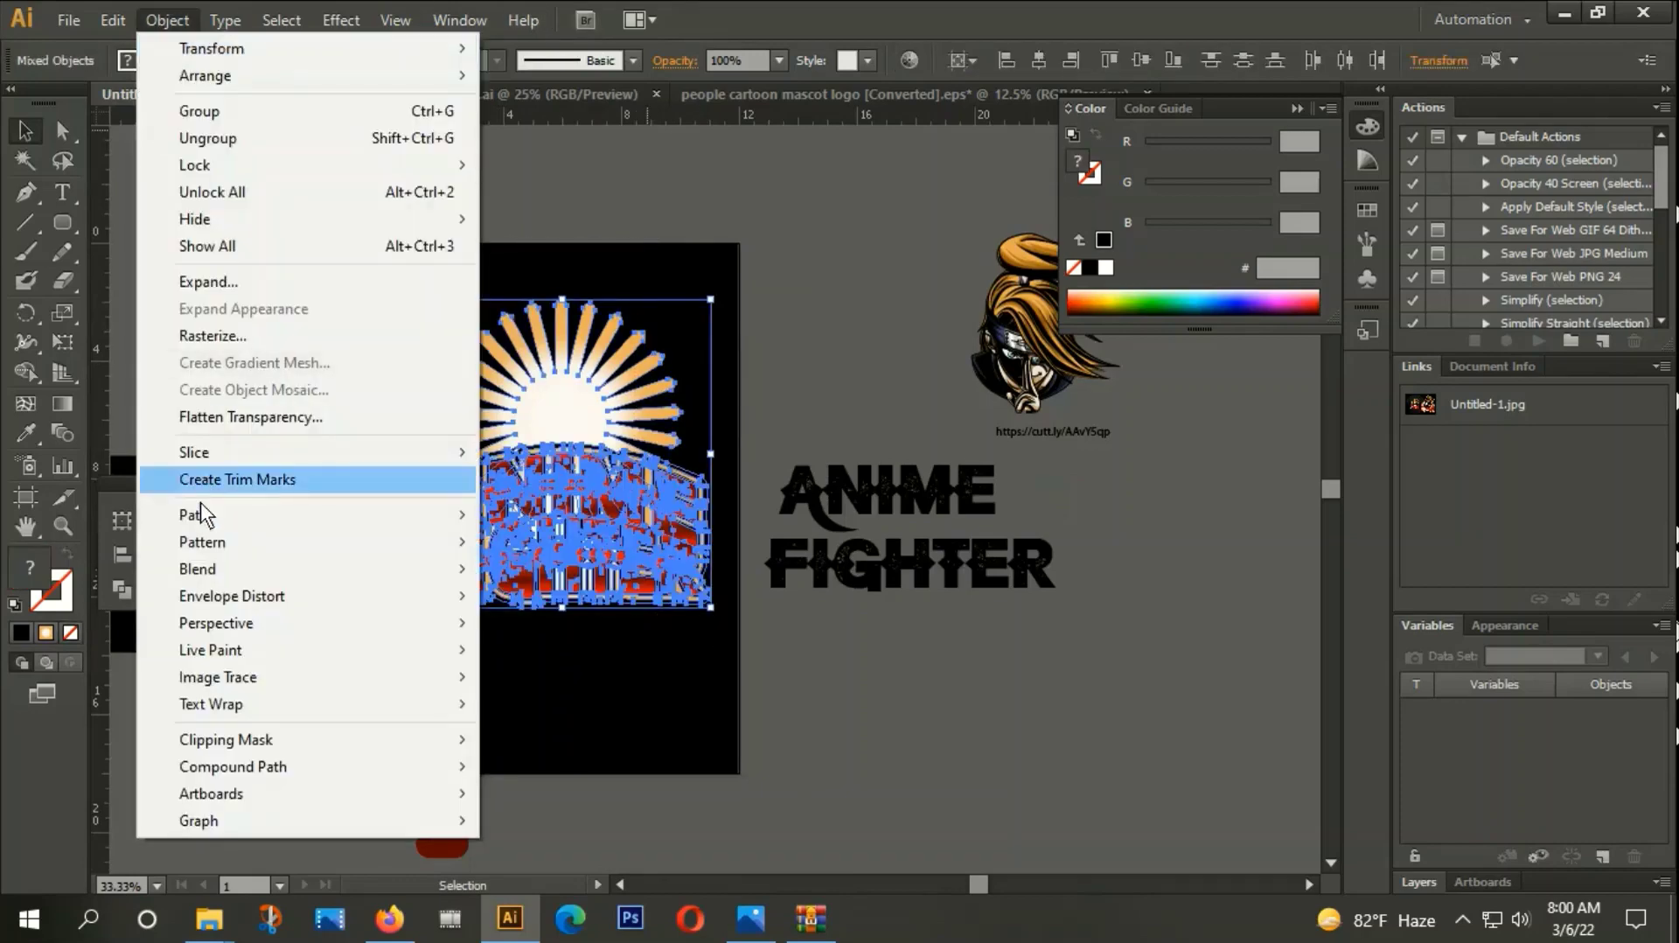
click(581, 612)
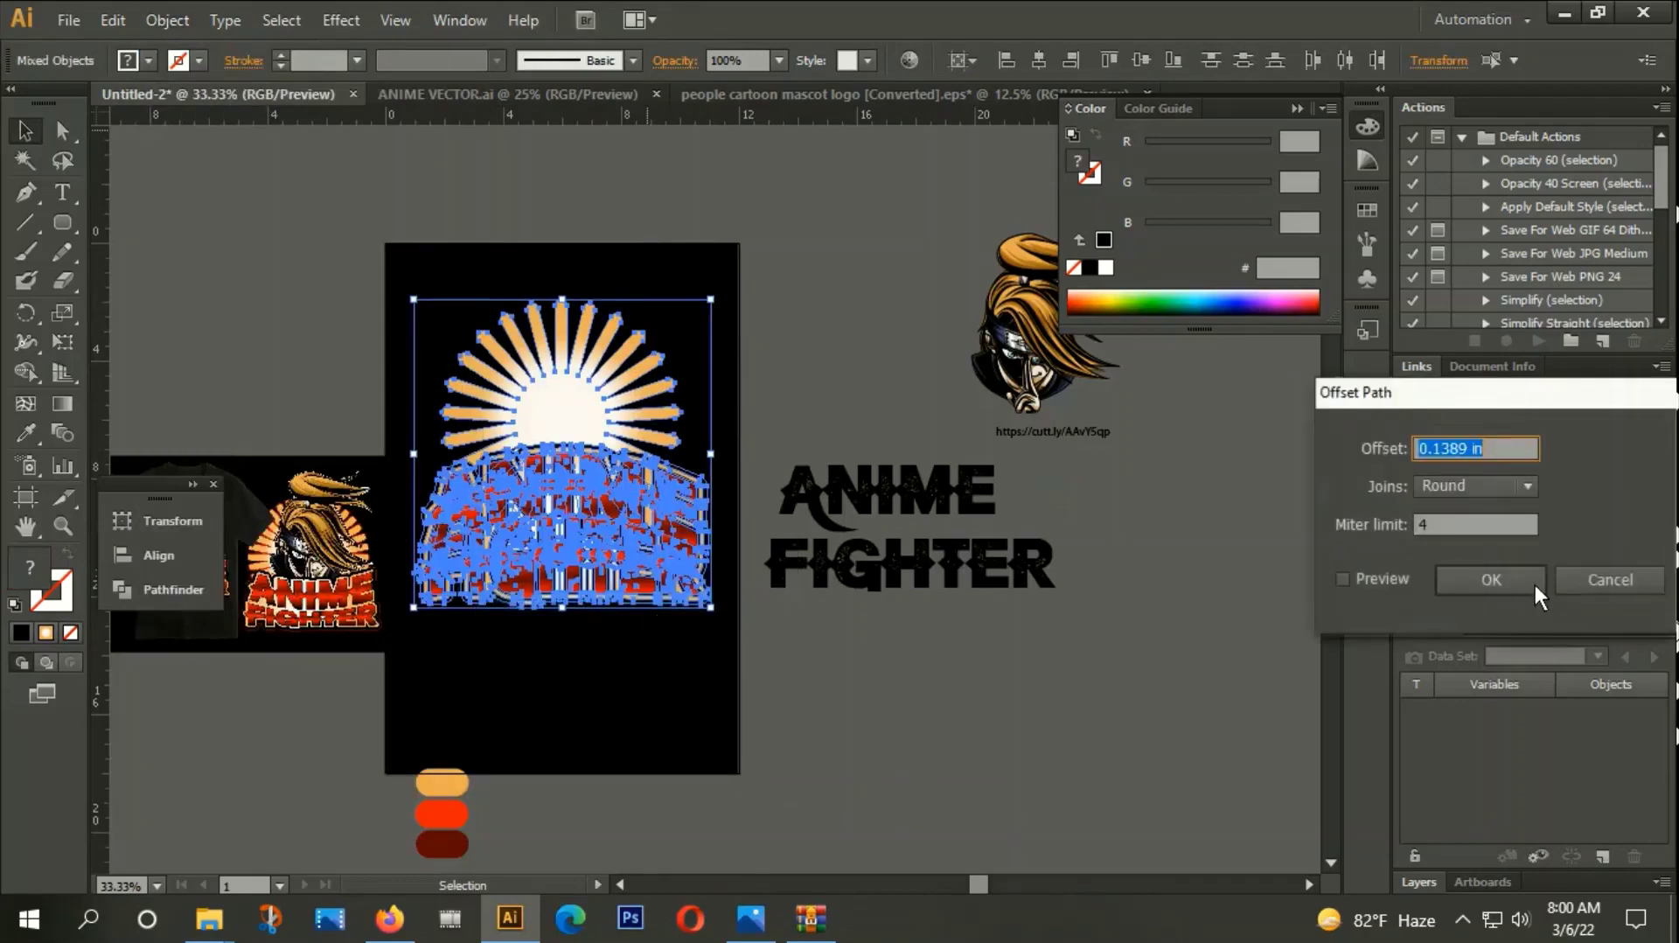
text(10)
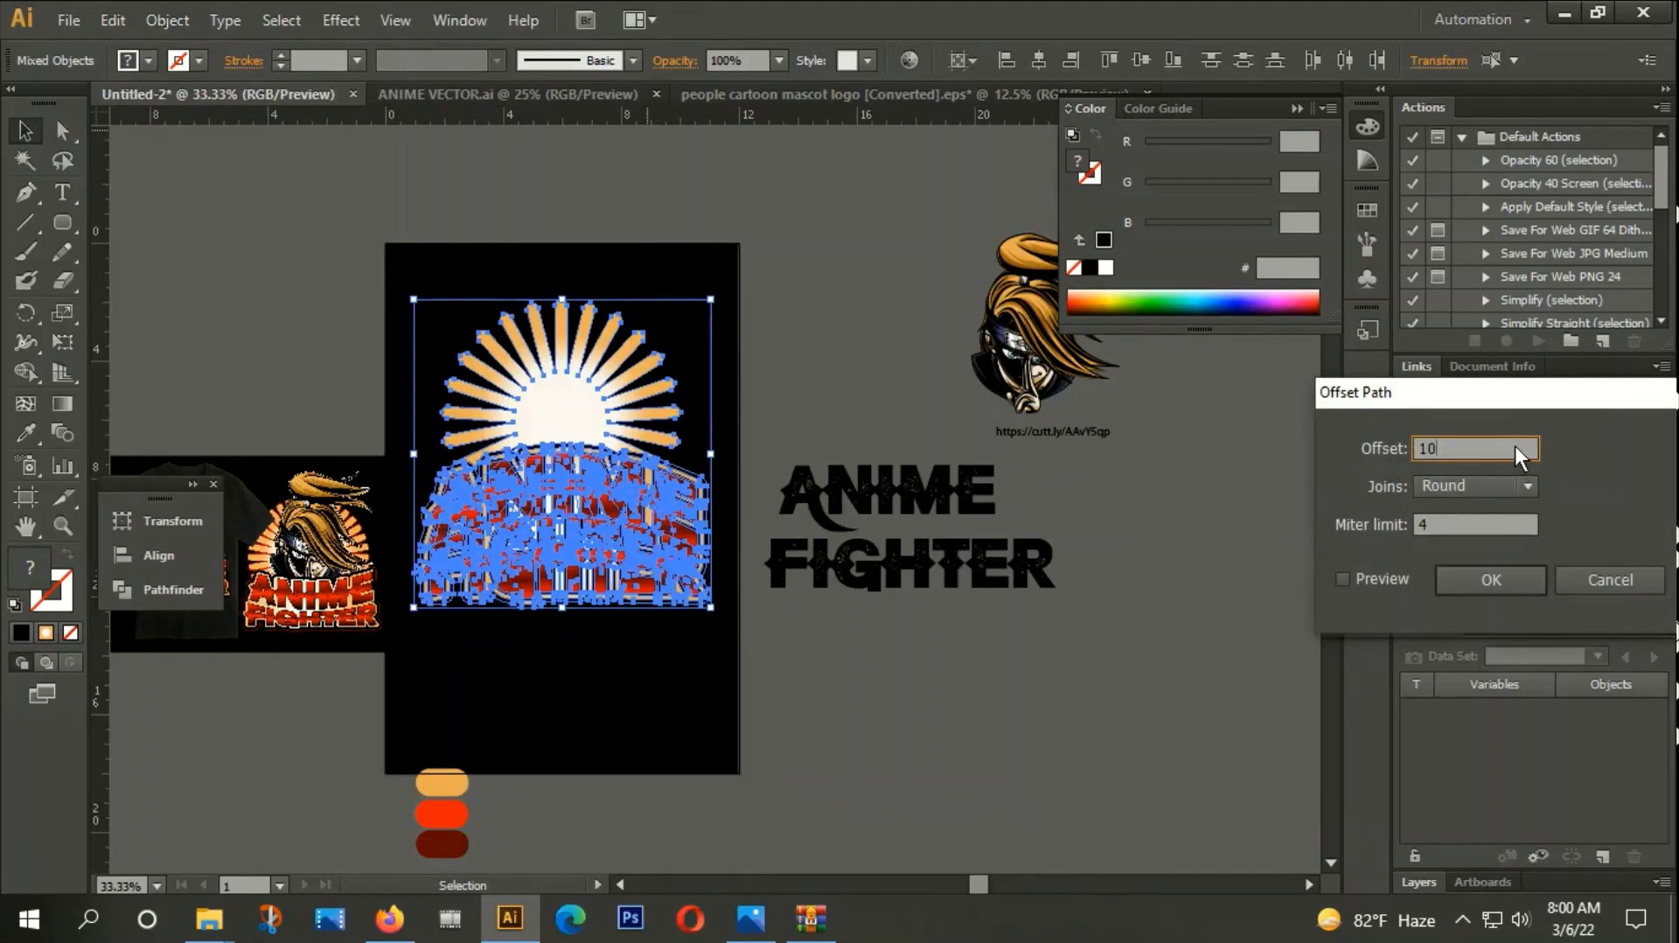
text(PX)
click(1489, 577)
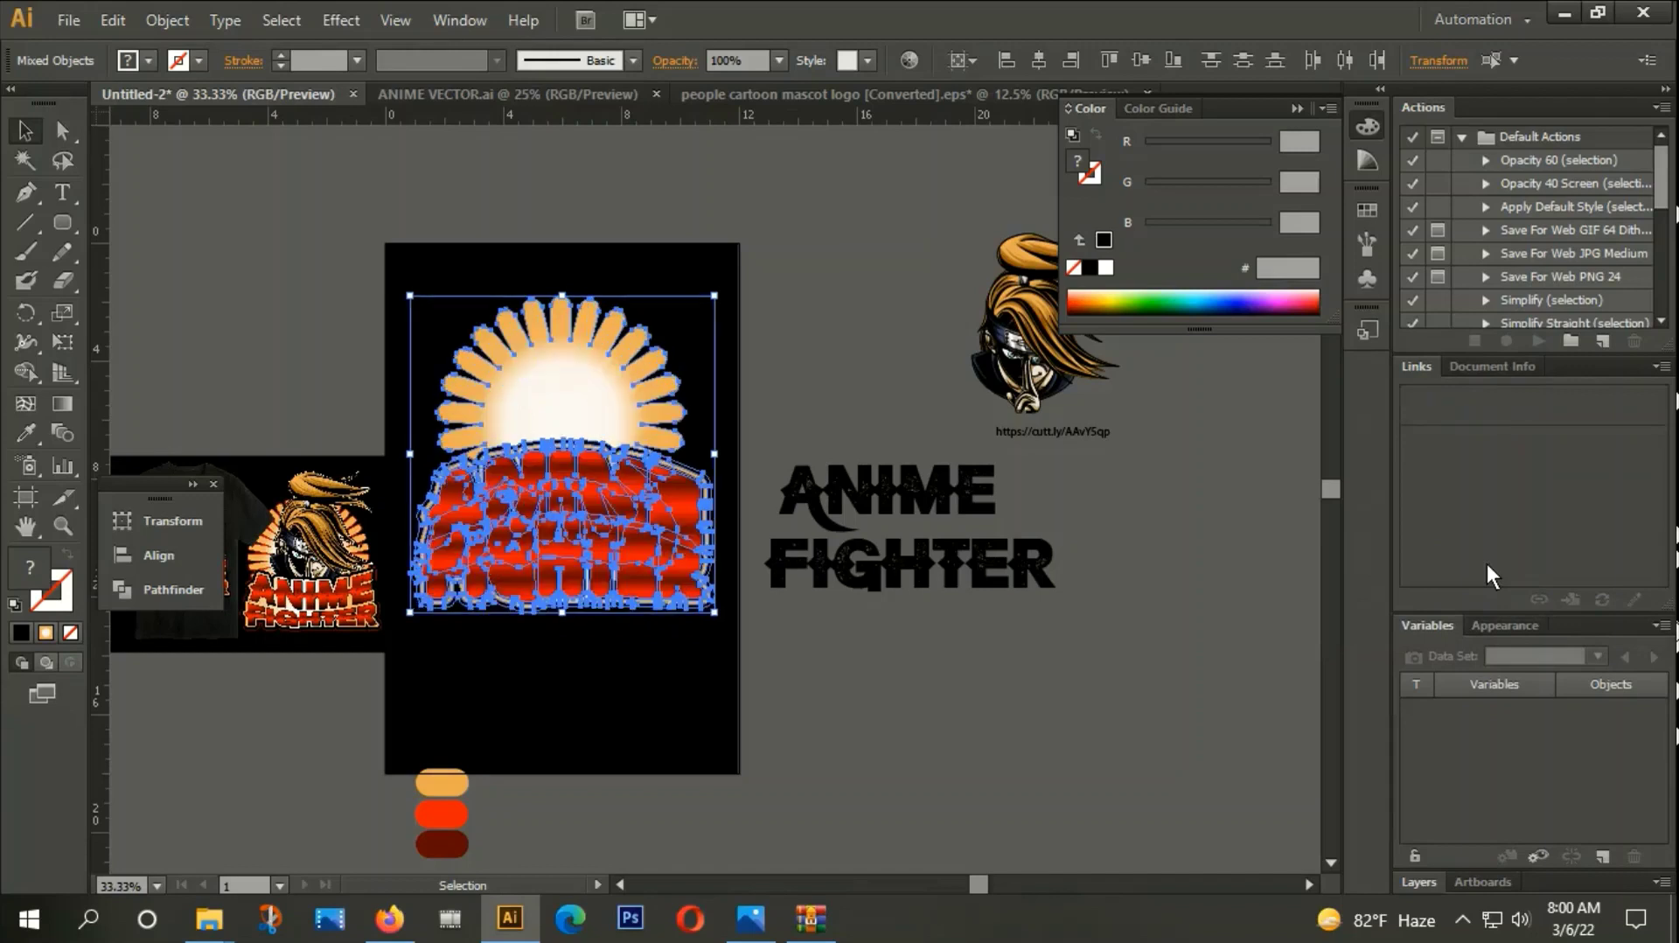
Unite the offset shapes into a single outline with Pathfinder.
key(a)
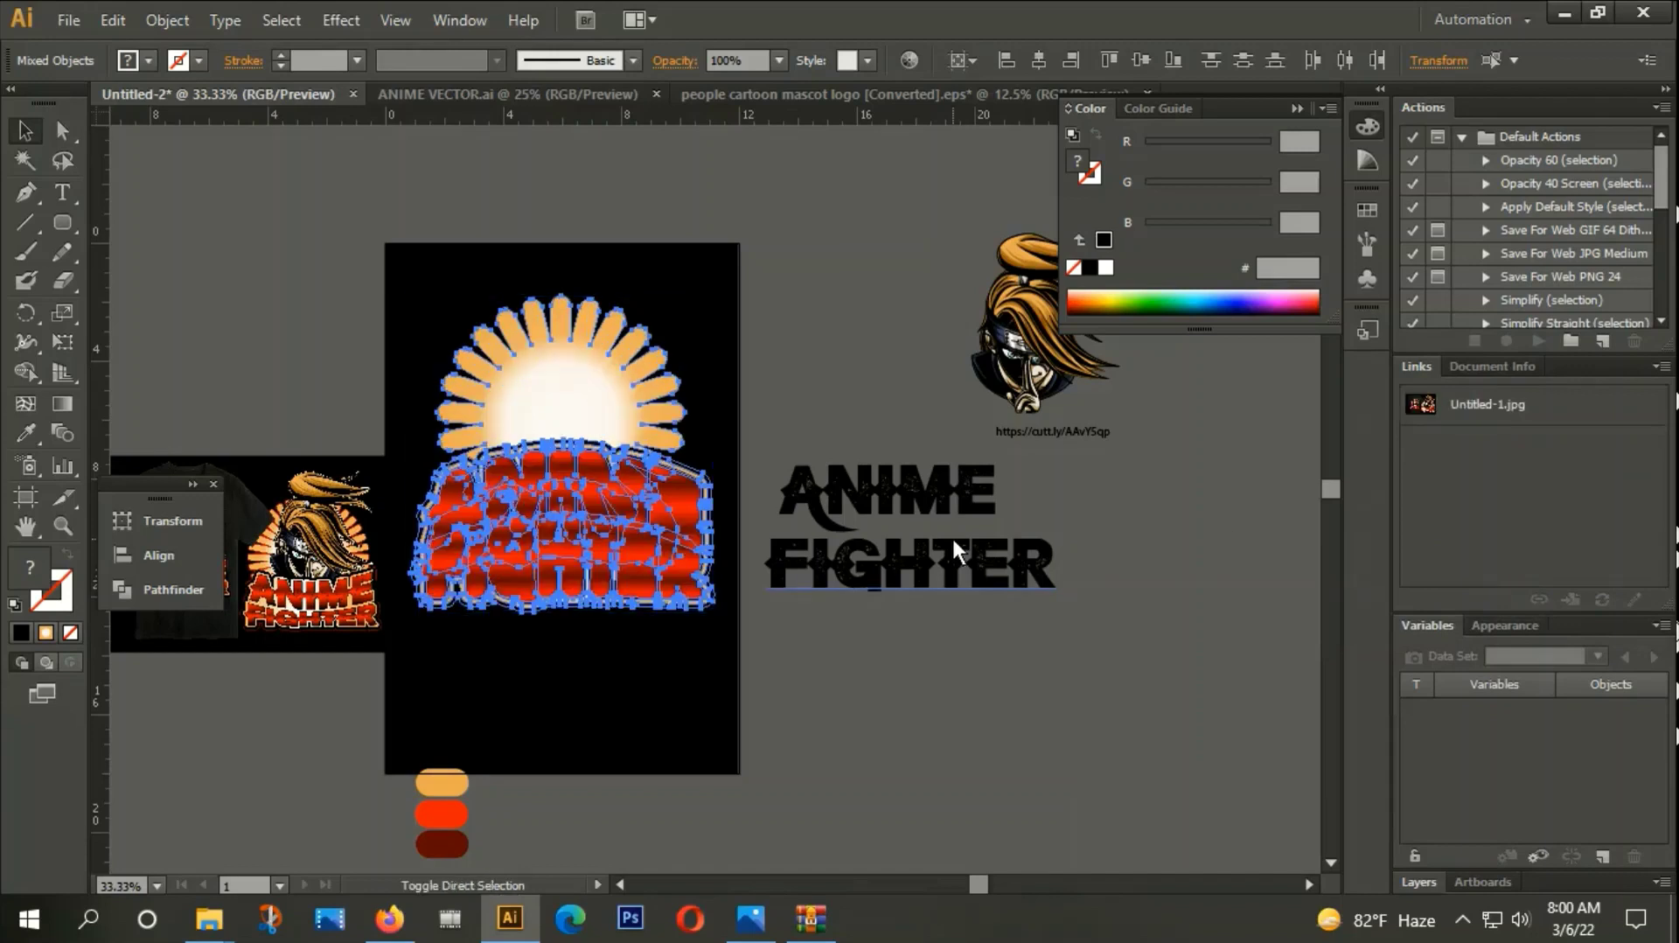
key(ctrl+shift+F9)
key(v)
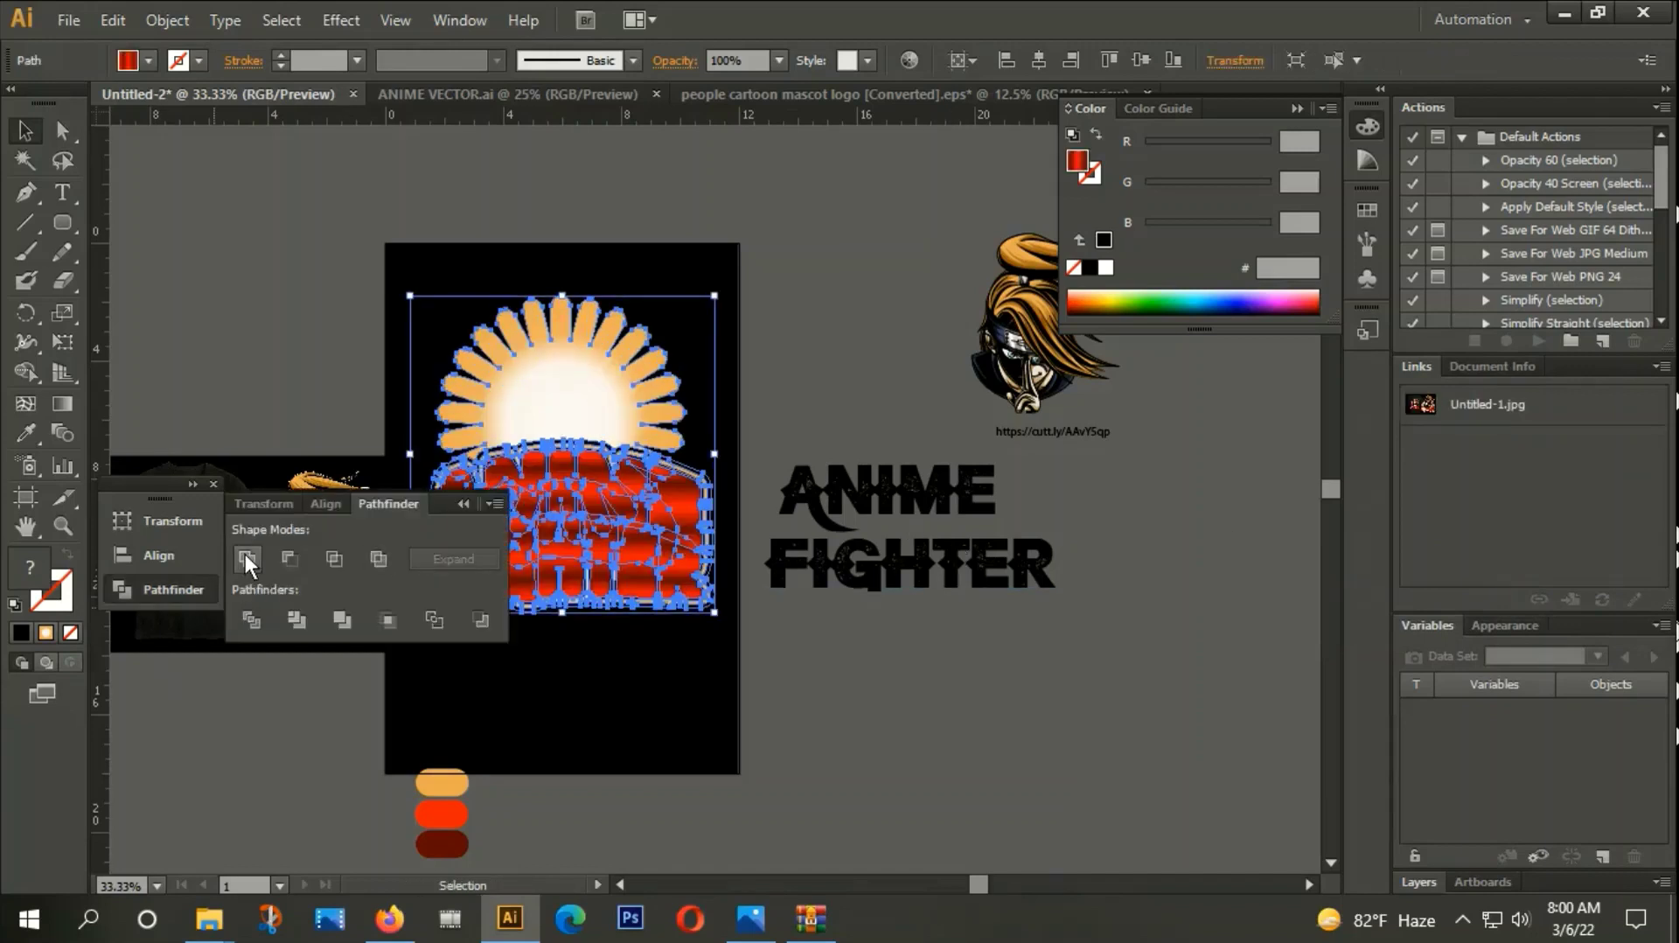
click(246, 557)
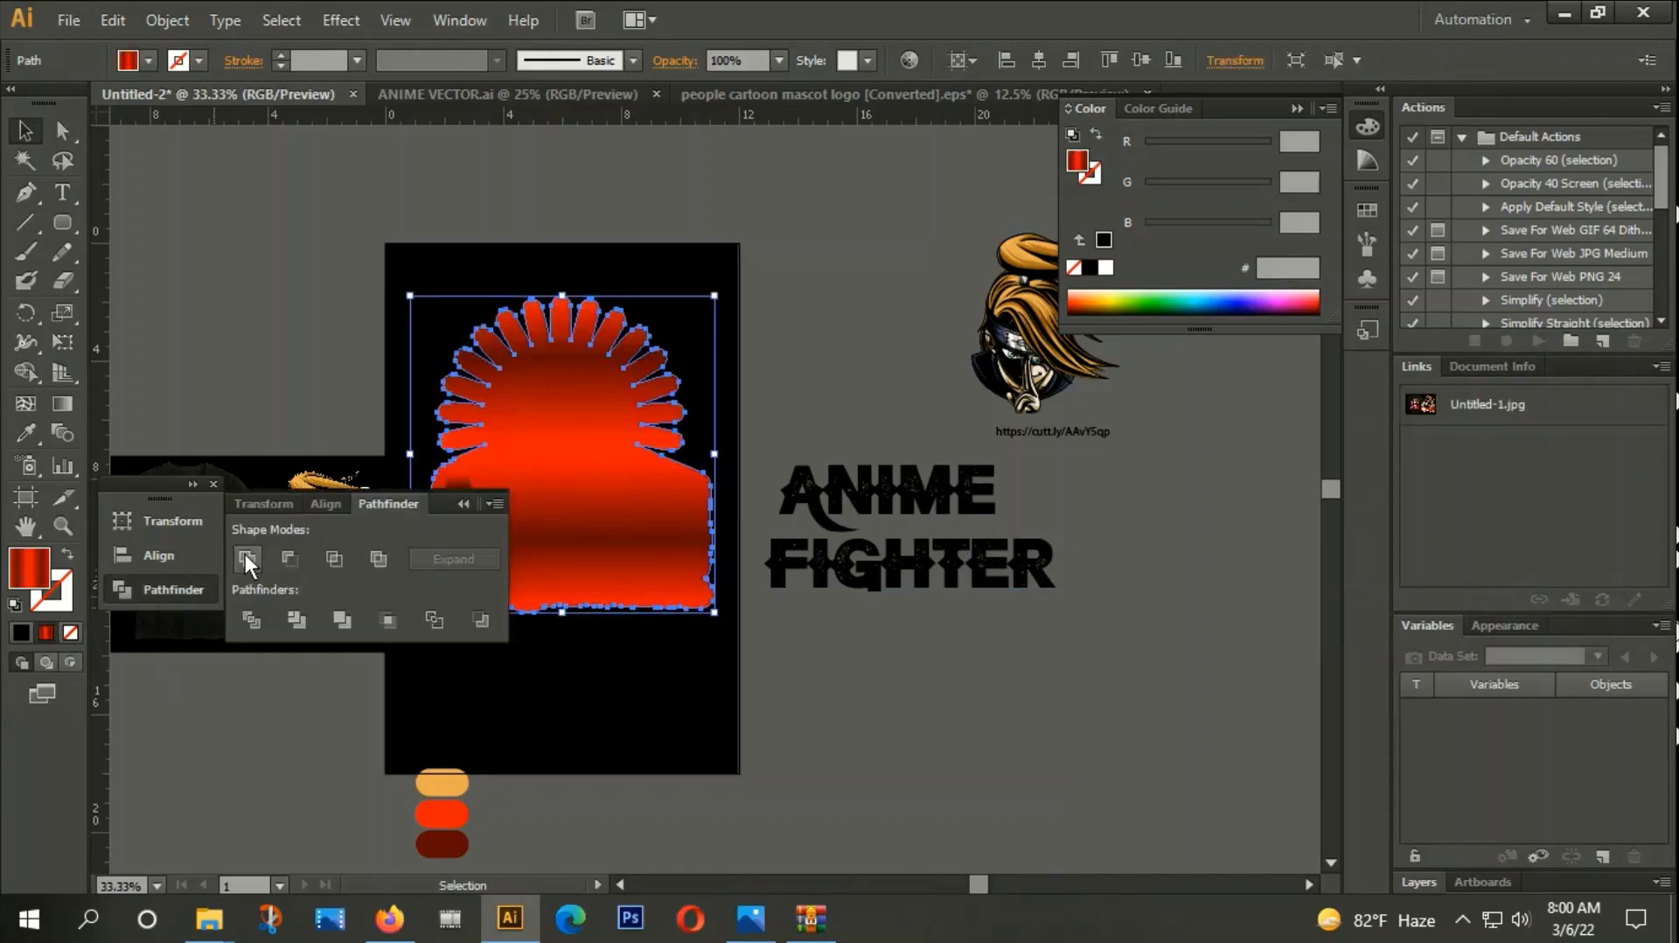
click(463, 503)
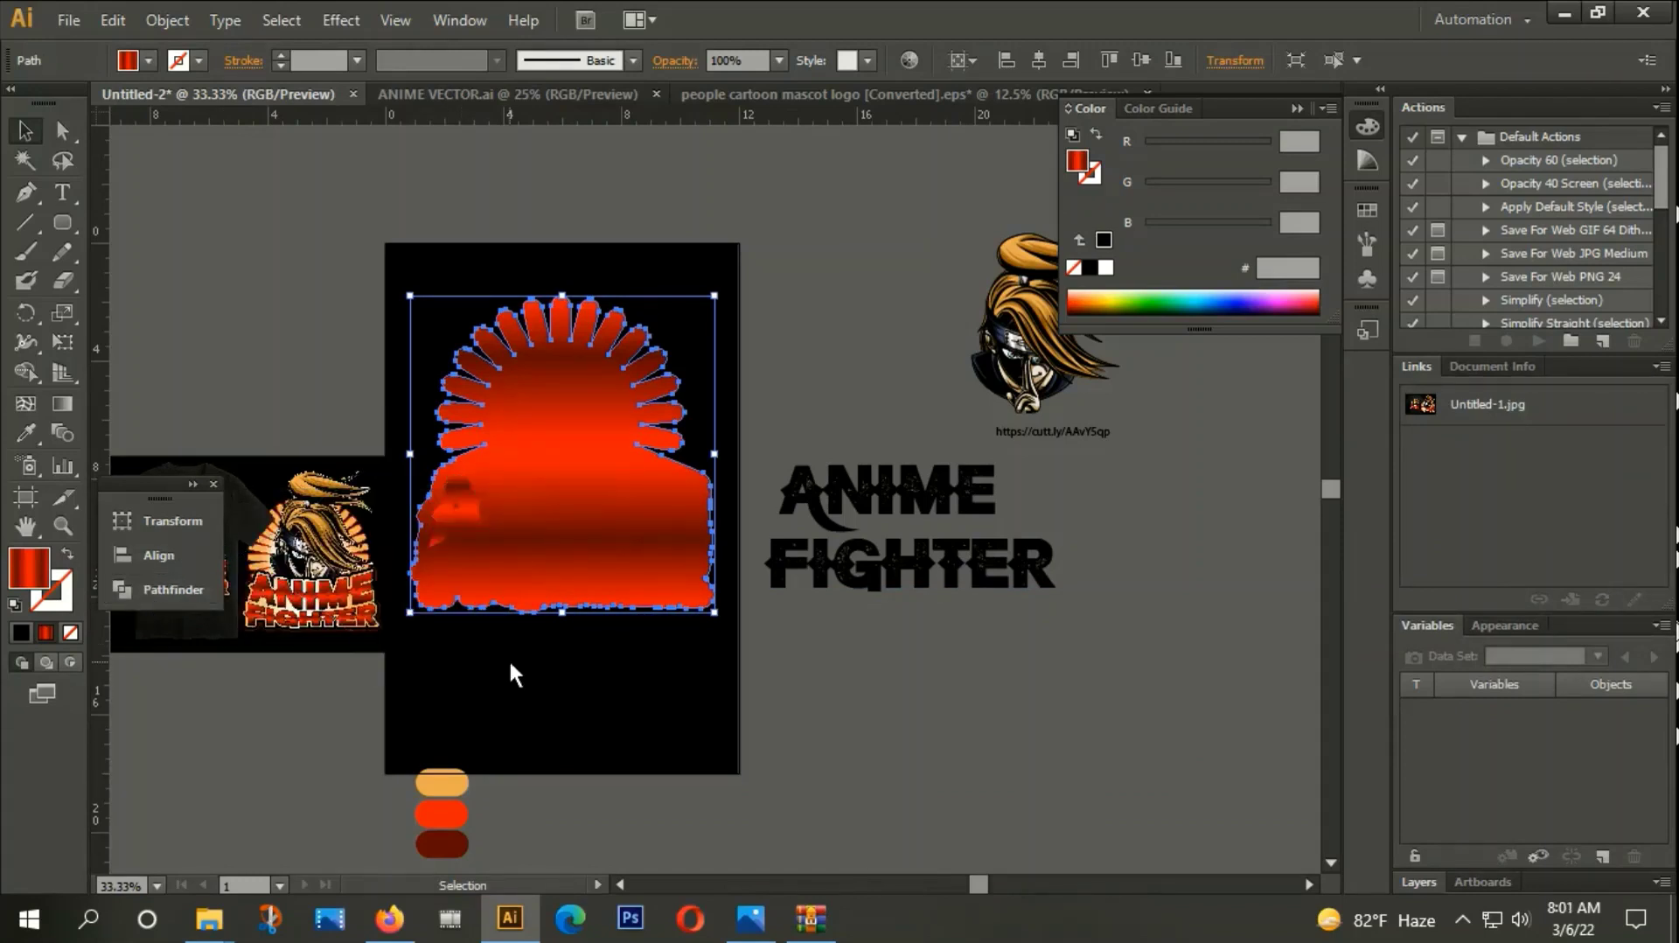
Reorder the merged outline so it sits behind the sun and lettering.
key(a)
key(ctrl+z)
key(v)
click(565, 451)
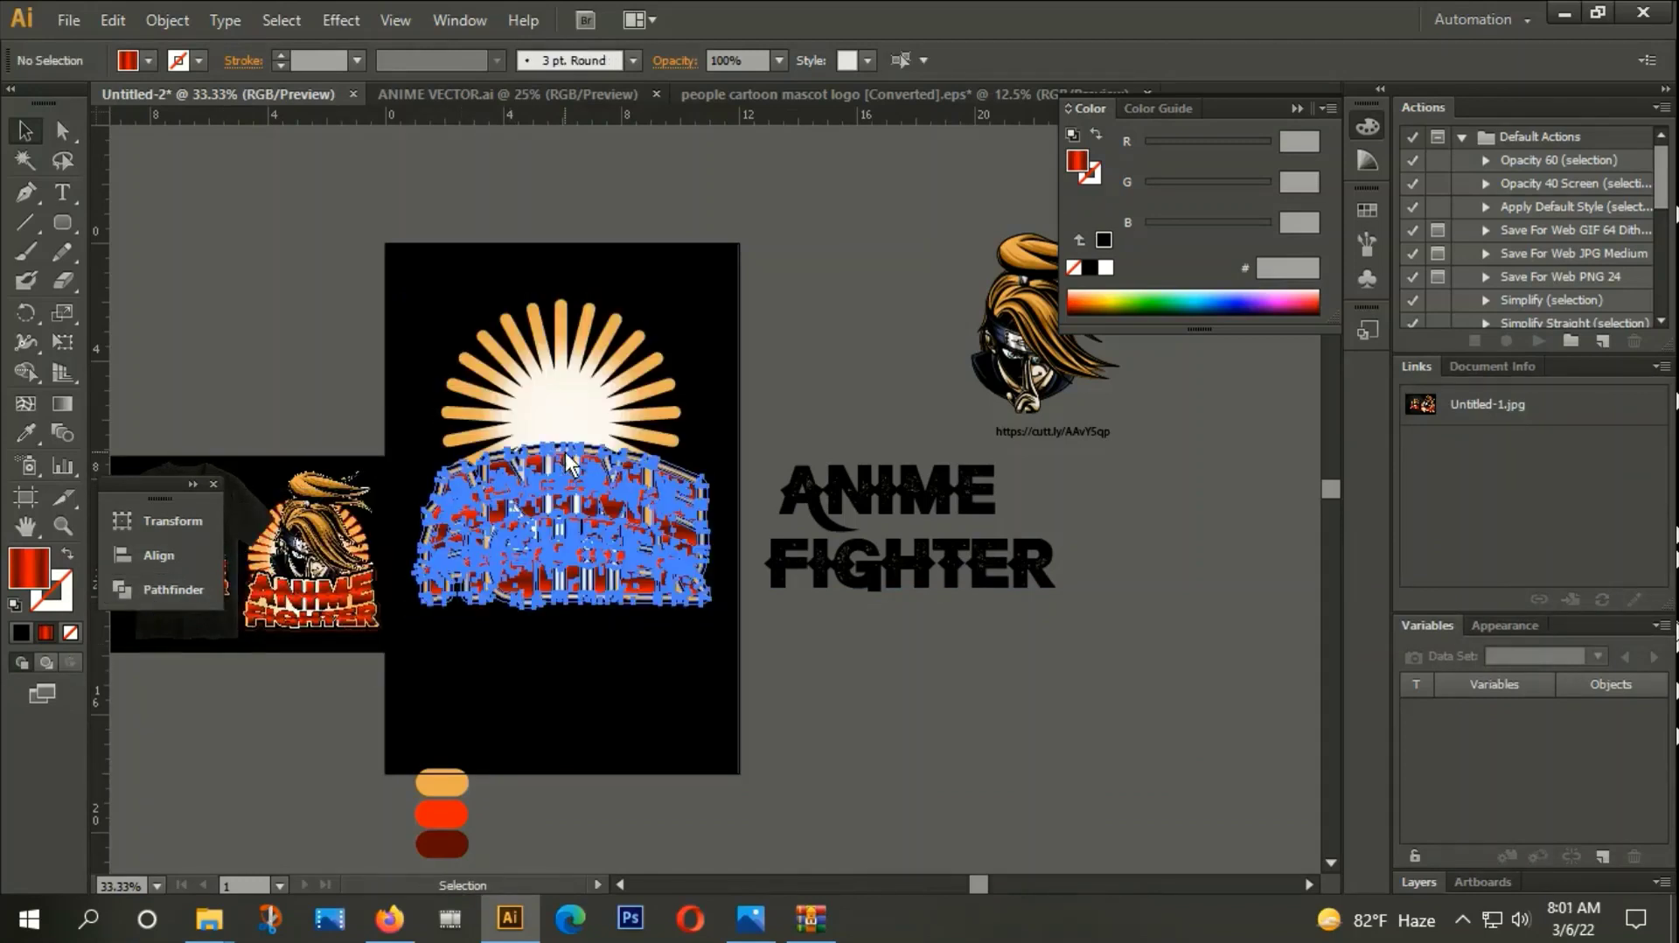
drag(486, 264, 585, 509)
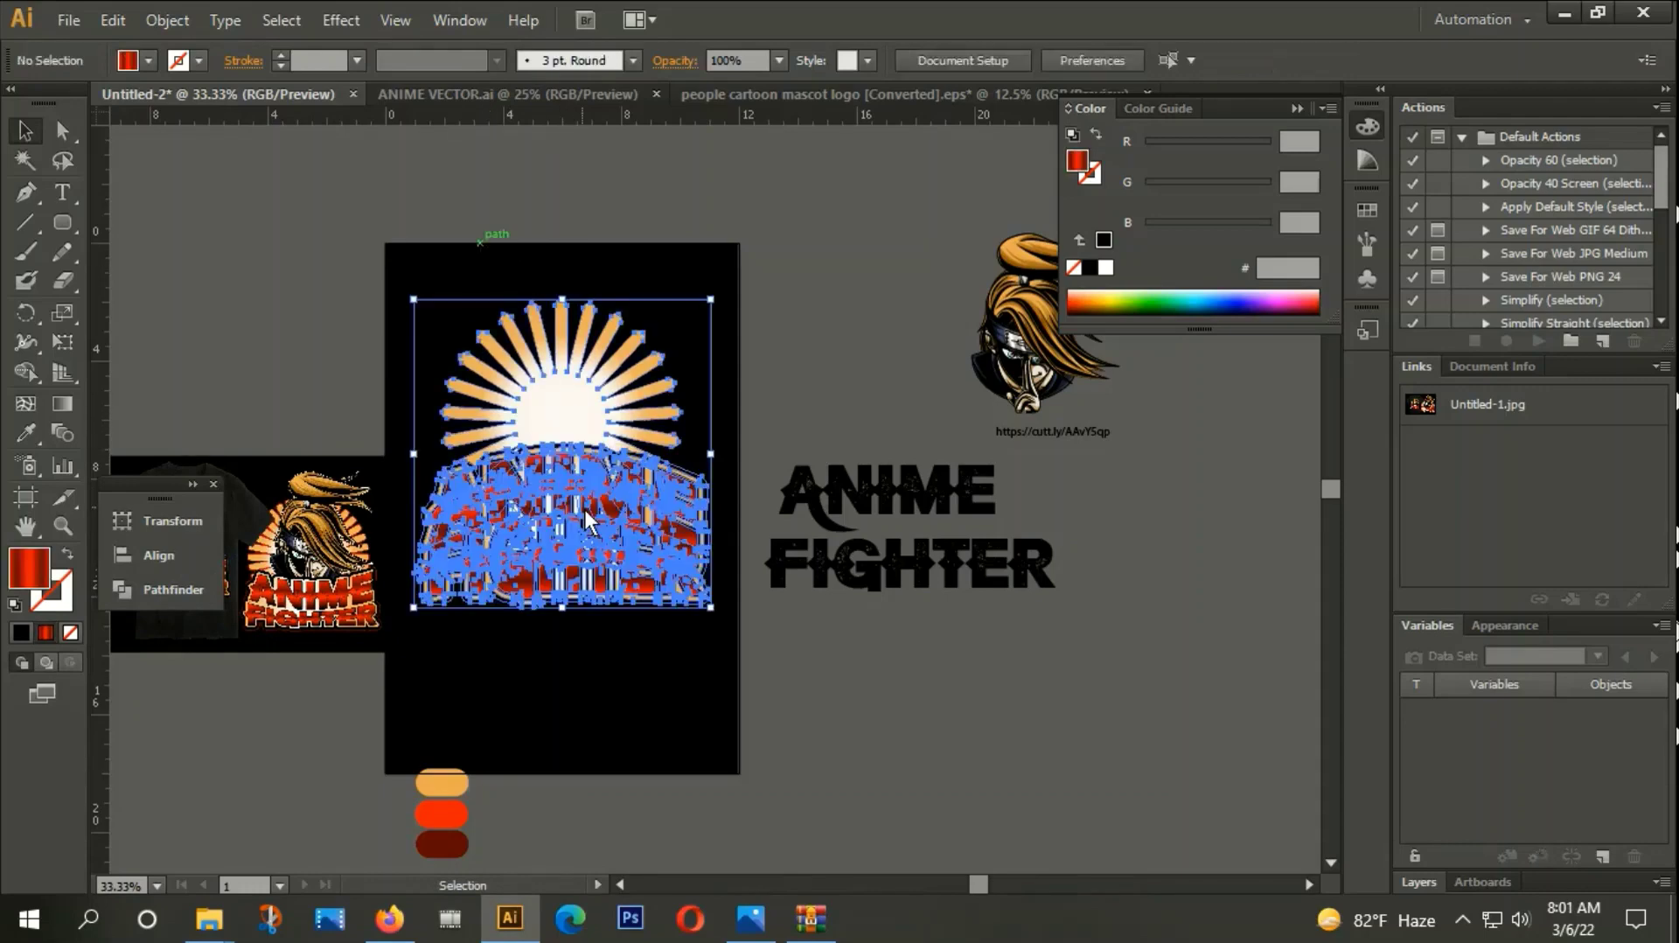
key(a)
key(v)
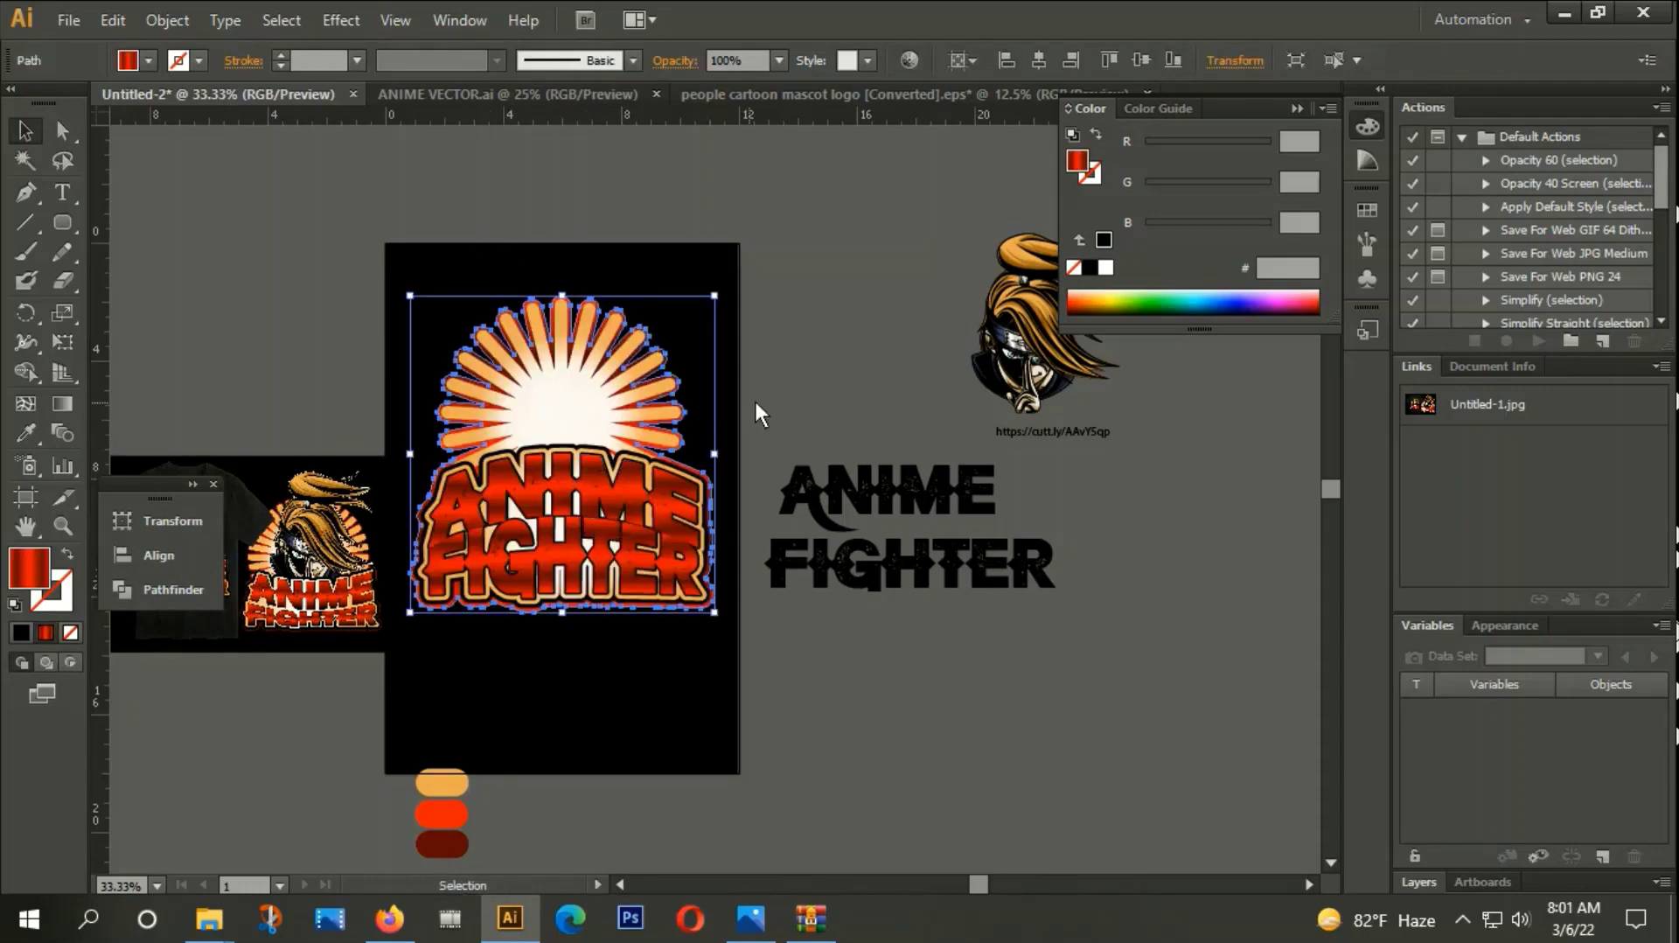
click(756, 398)
alt+scroll(294, 632, up, 2)
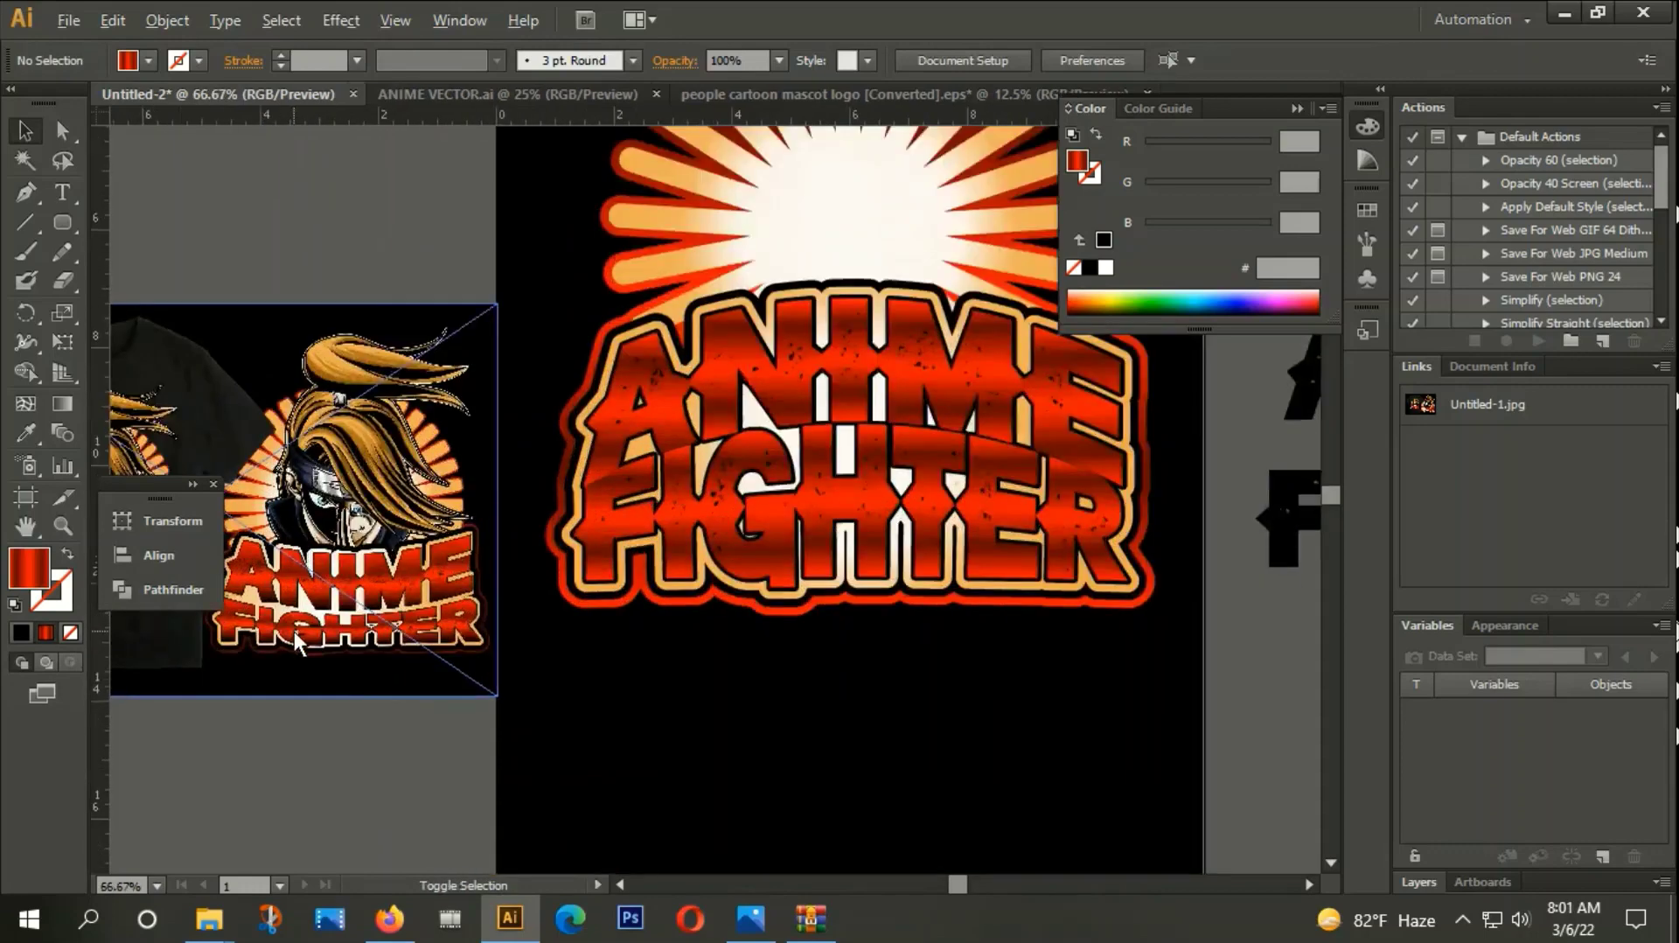
alt+scroll(294, 631, up, 2)
alt+scroll(293, 632, down, 1)
alt+scroll(586, 616, up, 1)
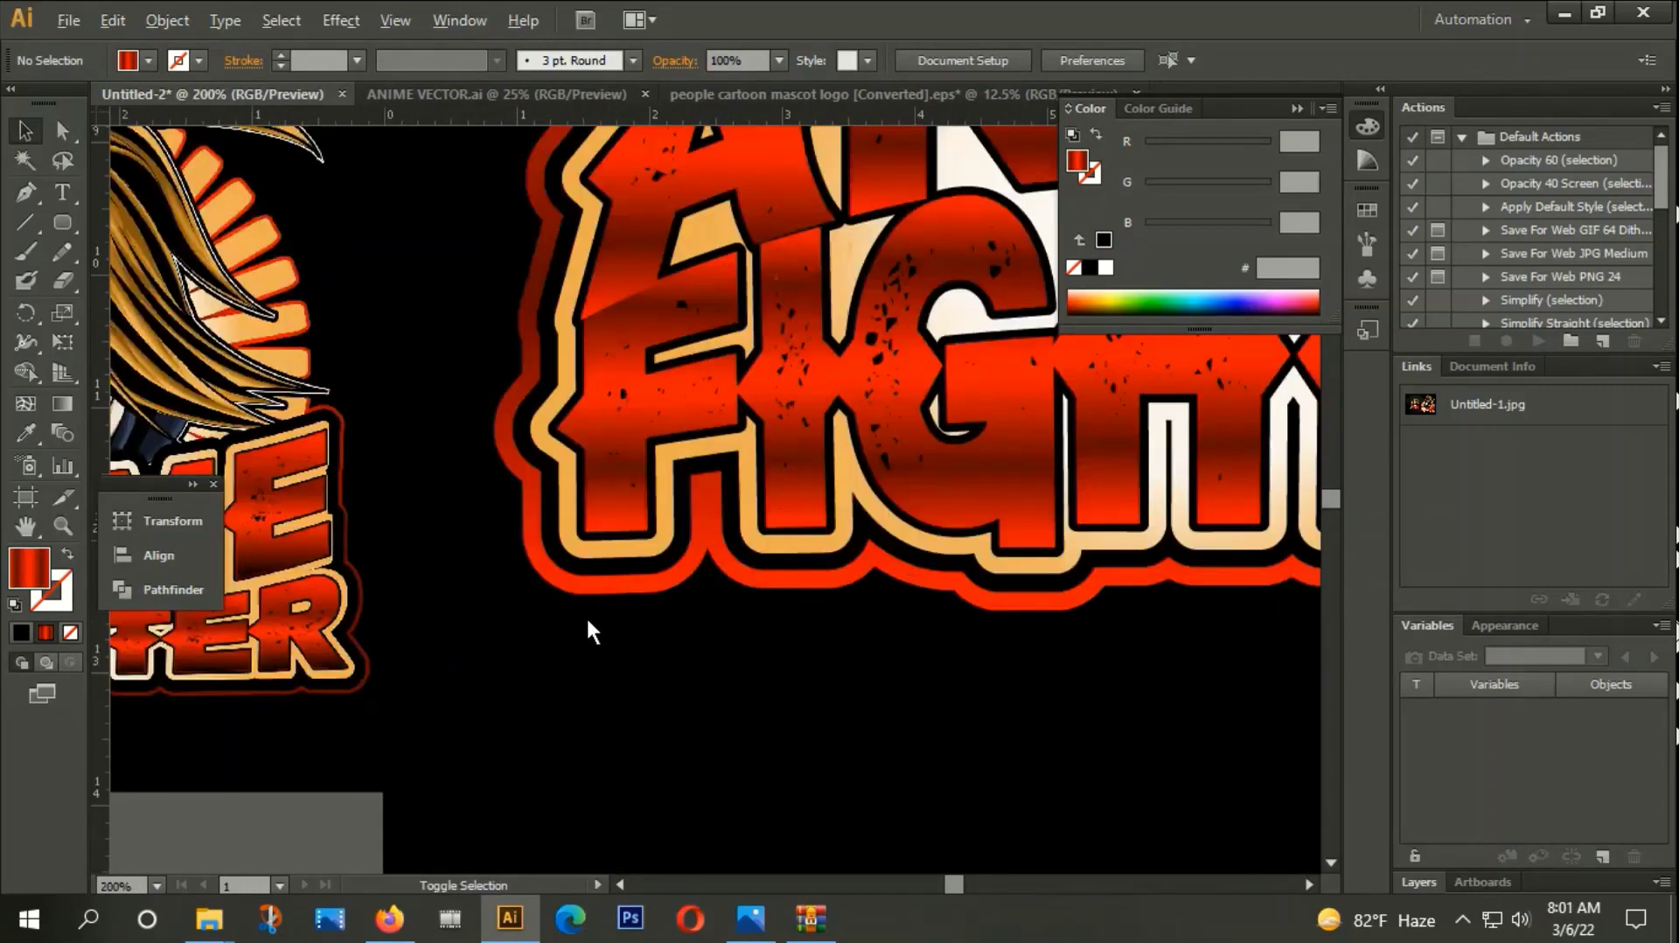
alt+scroll(586, 616, up, 1)
click(598, 569)
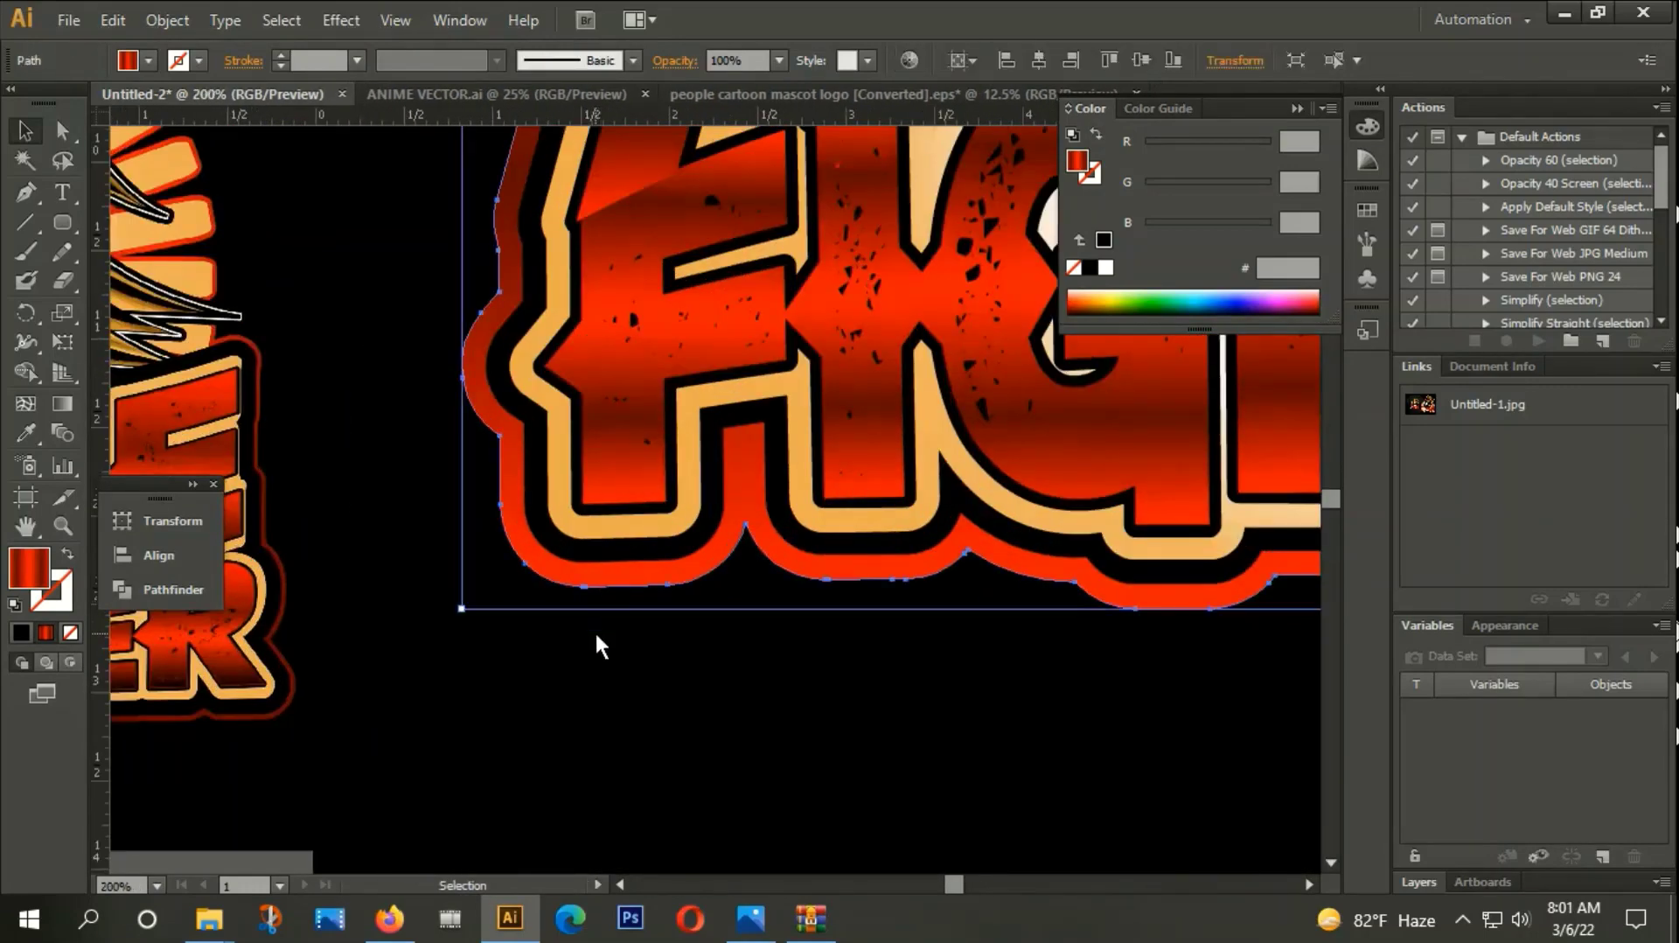
alt+scroll(282, 589, up, 2)
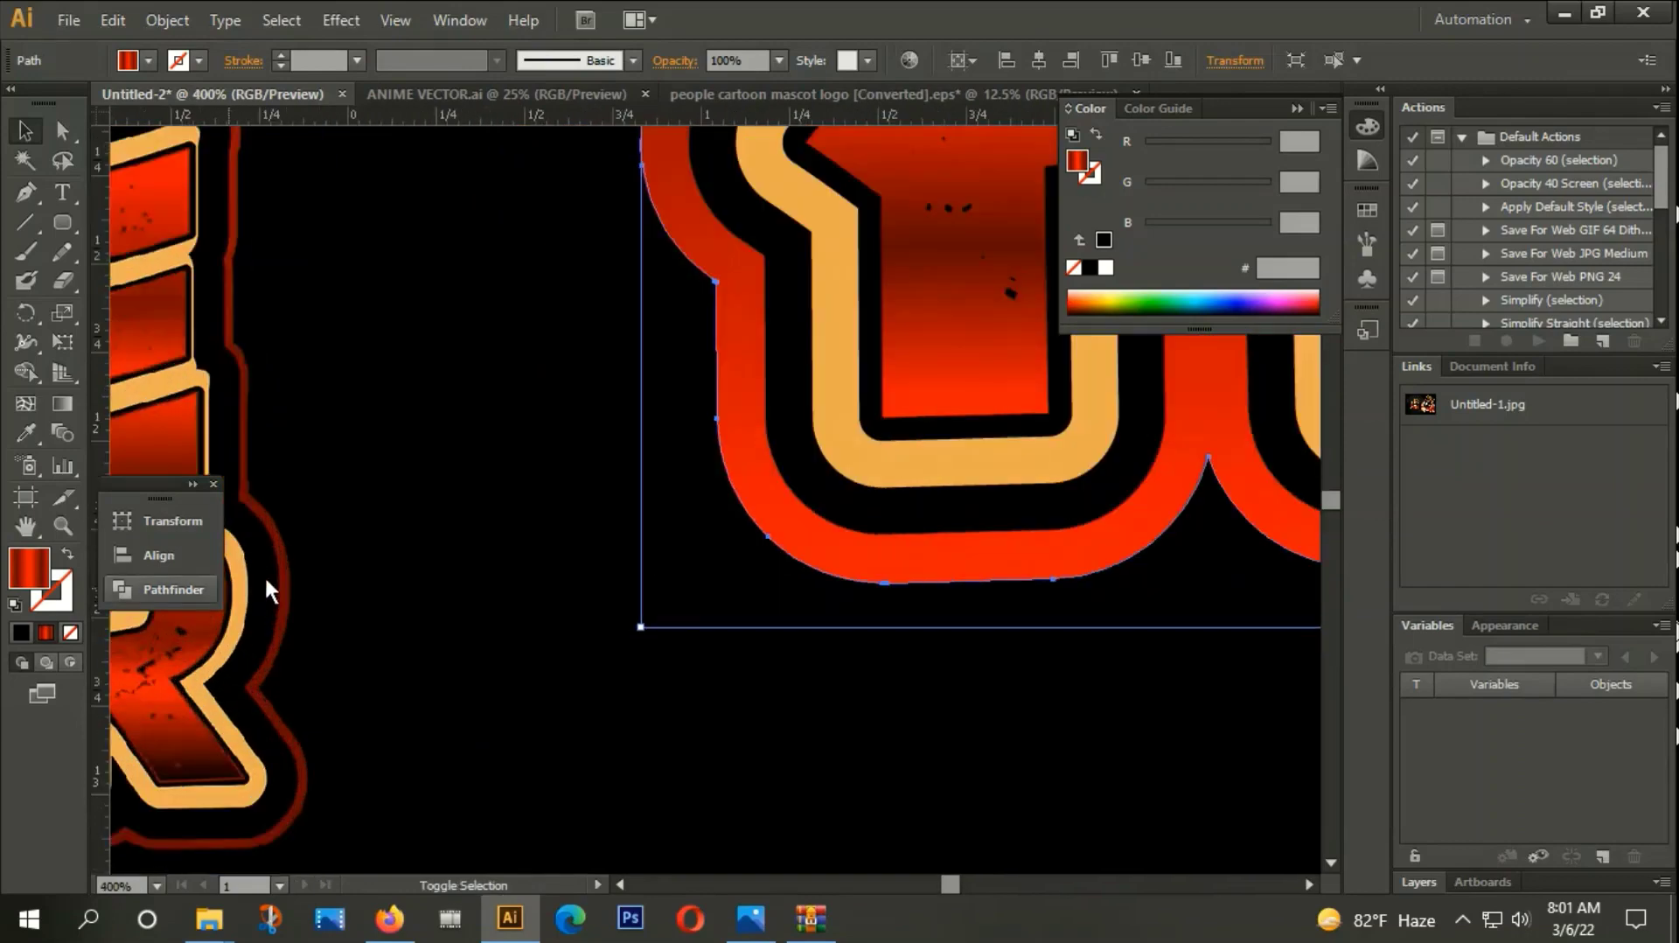
alt+scroll(343, 595, down, 2)
alt+scroll(369, 603, down, 1)
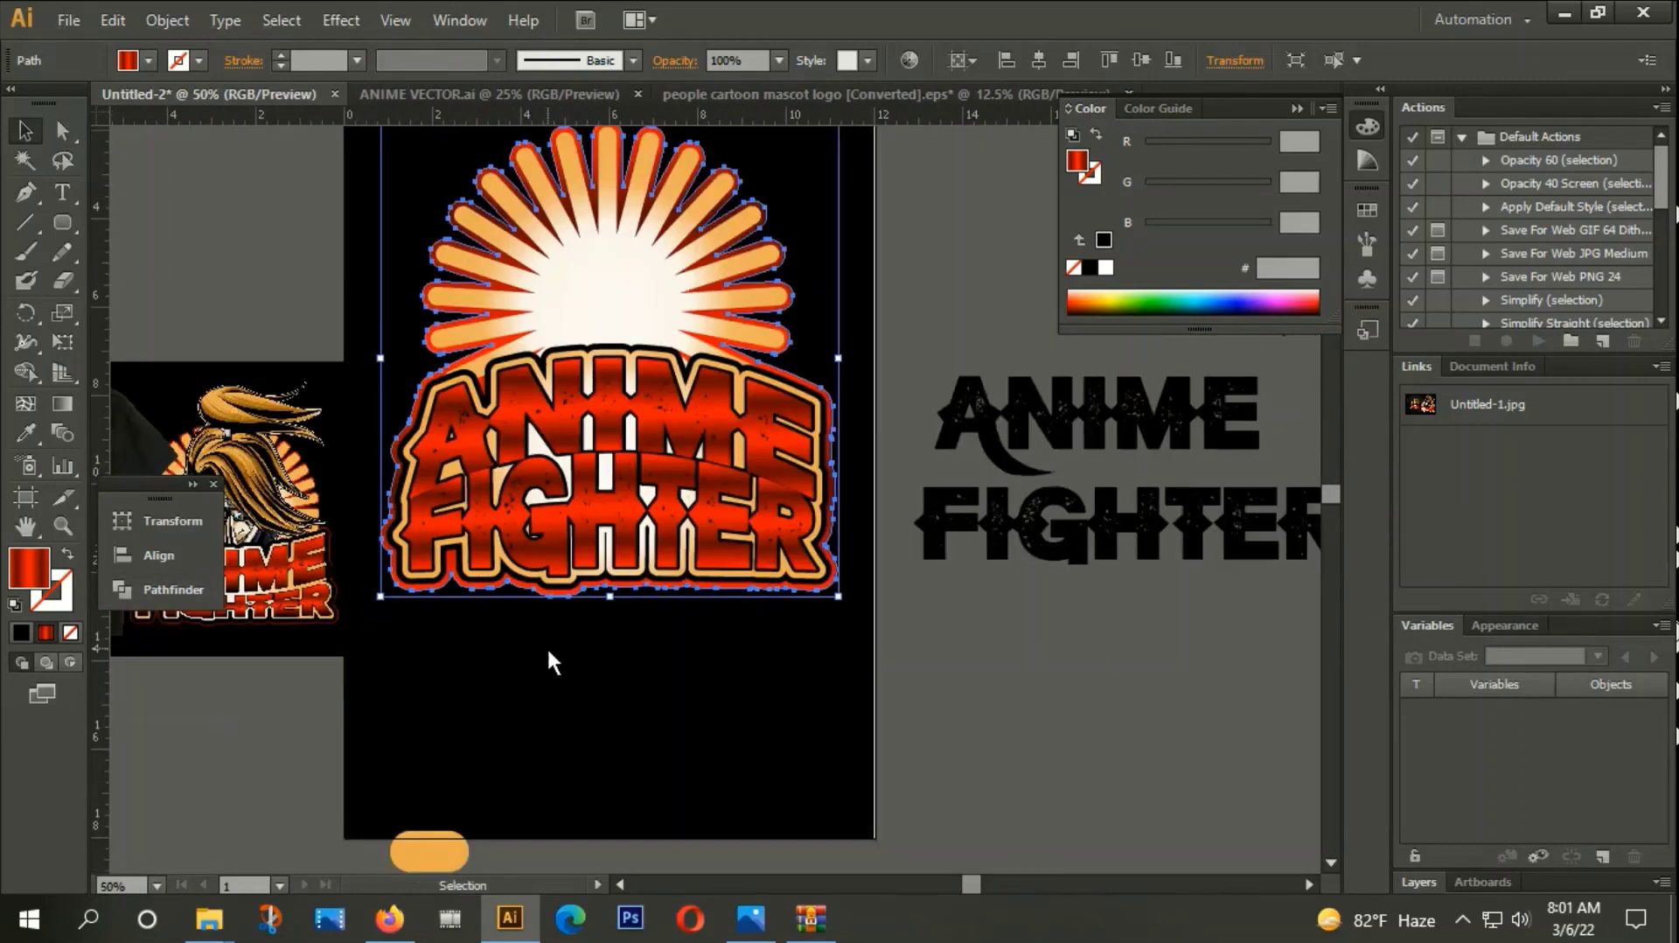
mouse_move(575, 658)
mouse_down()
mouse_move(705, 684)
mouse_move(723, 669)
mouse_up()
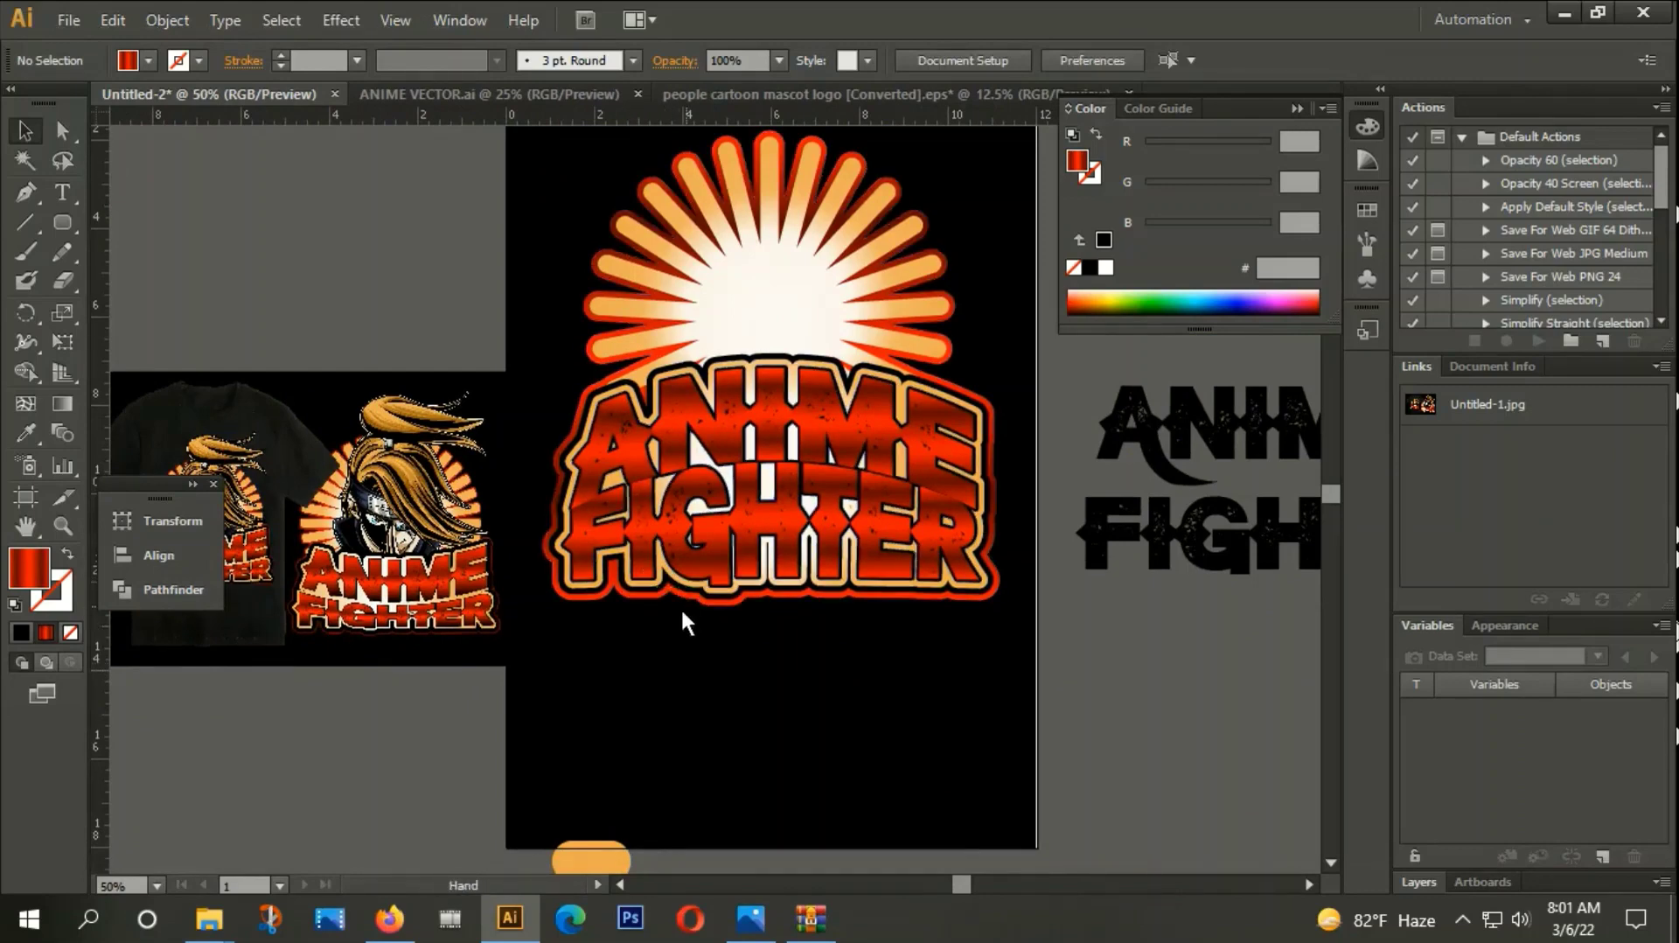
drag(680, 607, 623, 641)
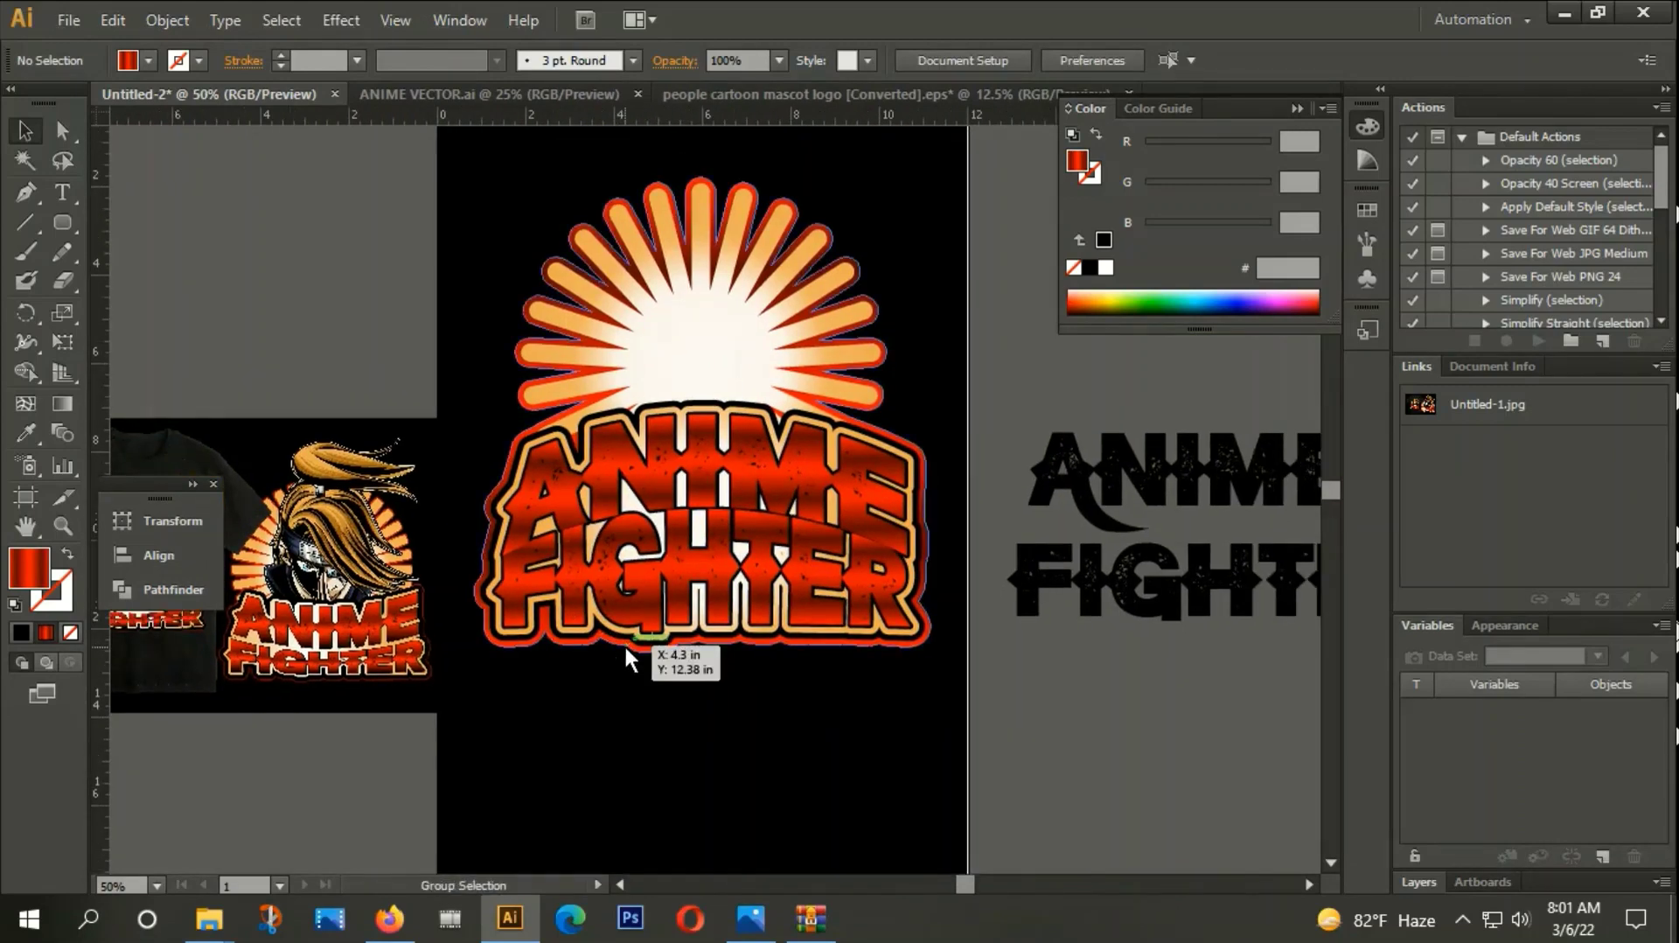
scroll(623, 643, down, 1)
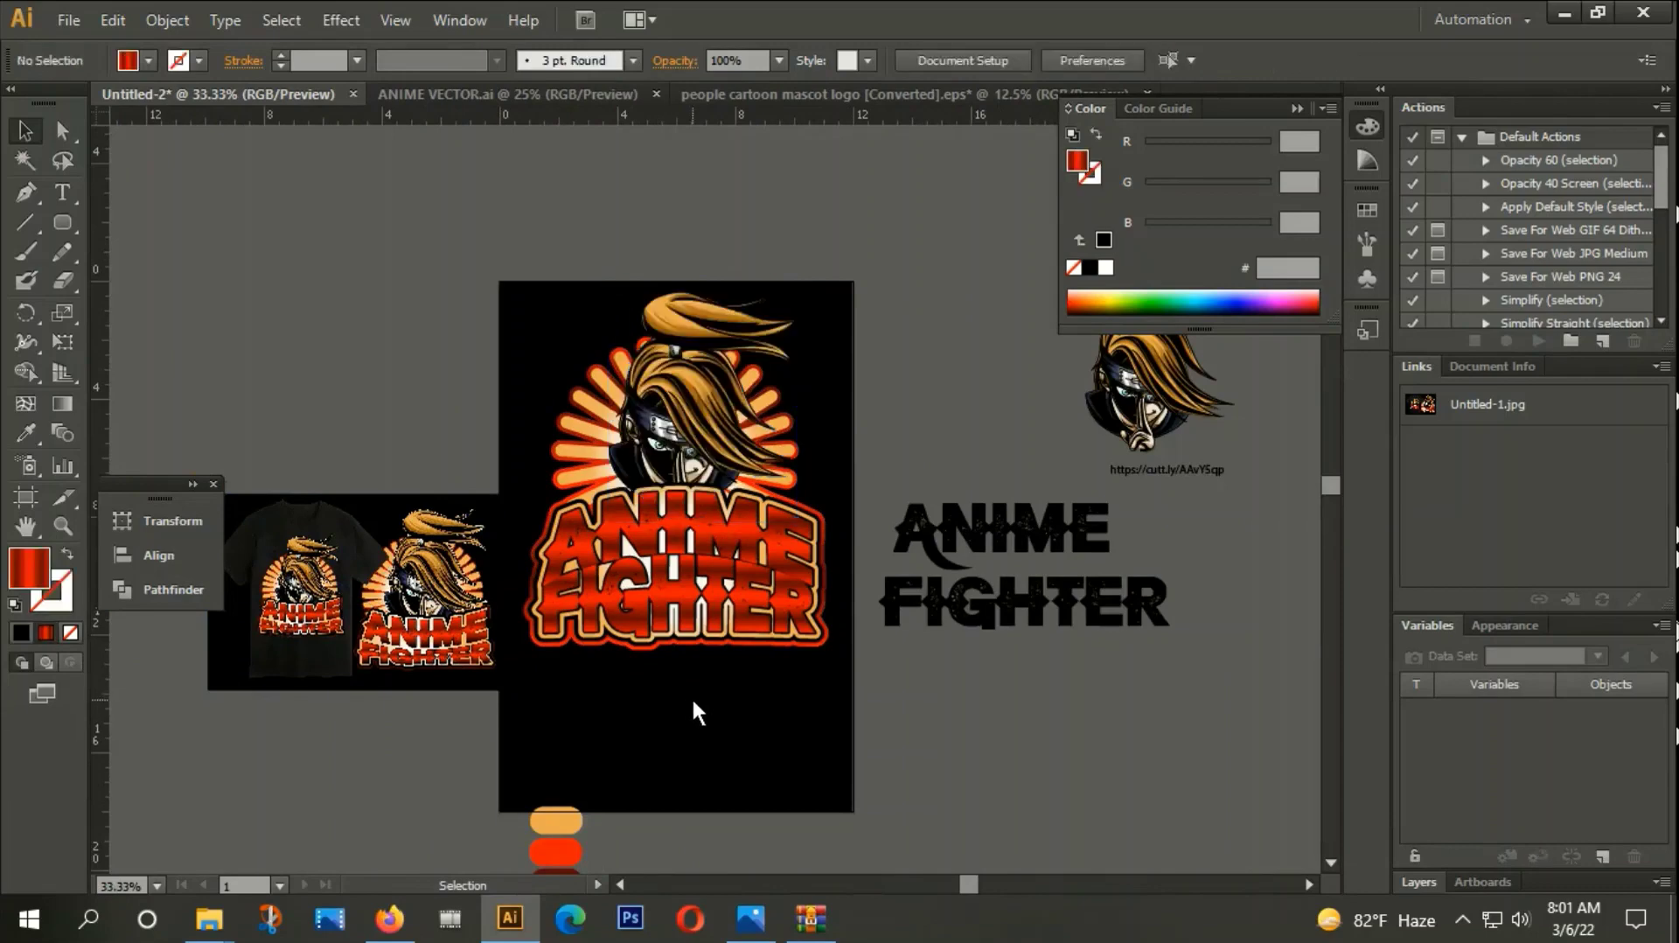
Move the character's head slightly lower and enlarge it above the lettering.
scroll(686, 455, up, 2)
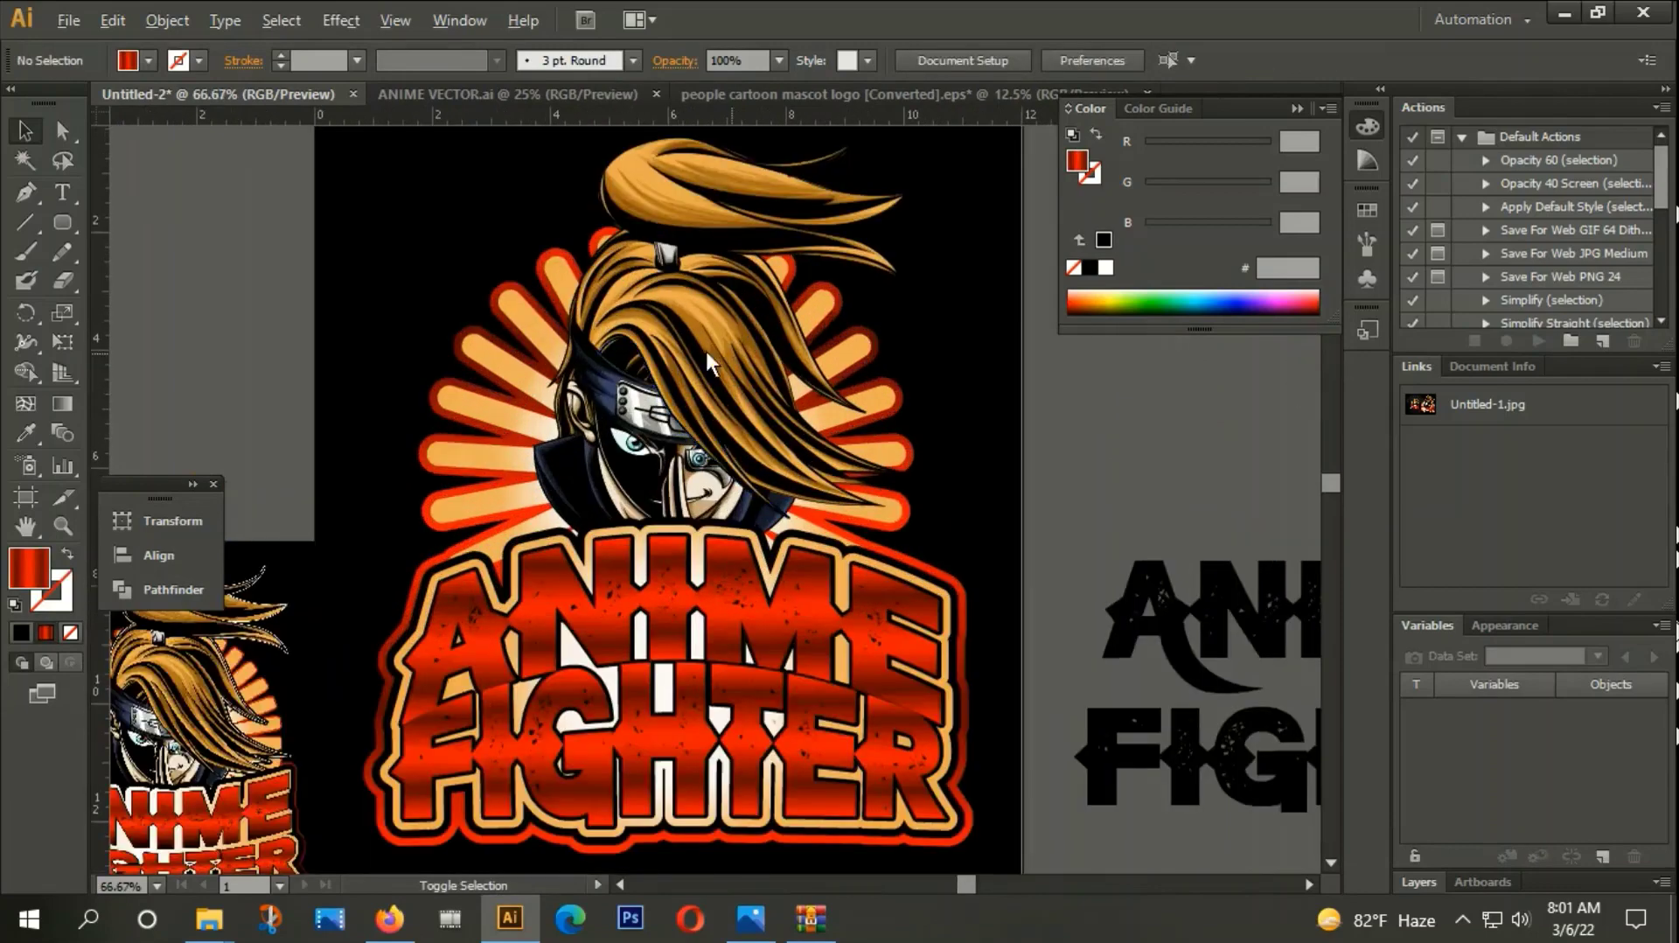
click(638, 423)
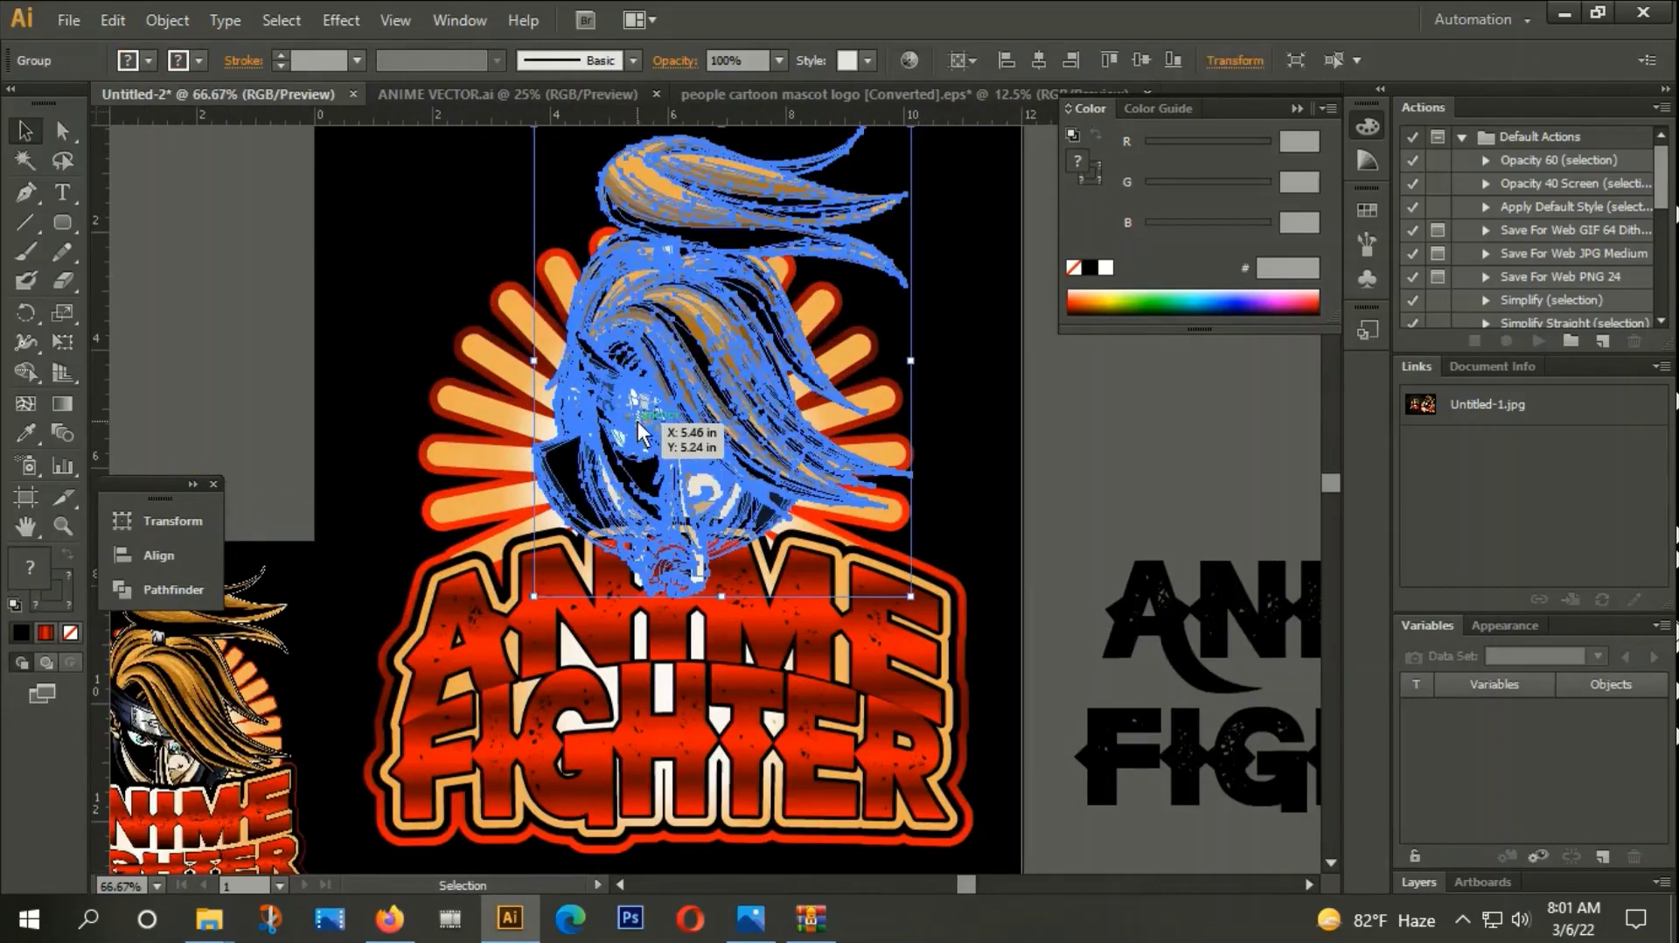
drag(641, 430, 643, 432)
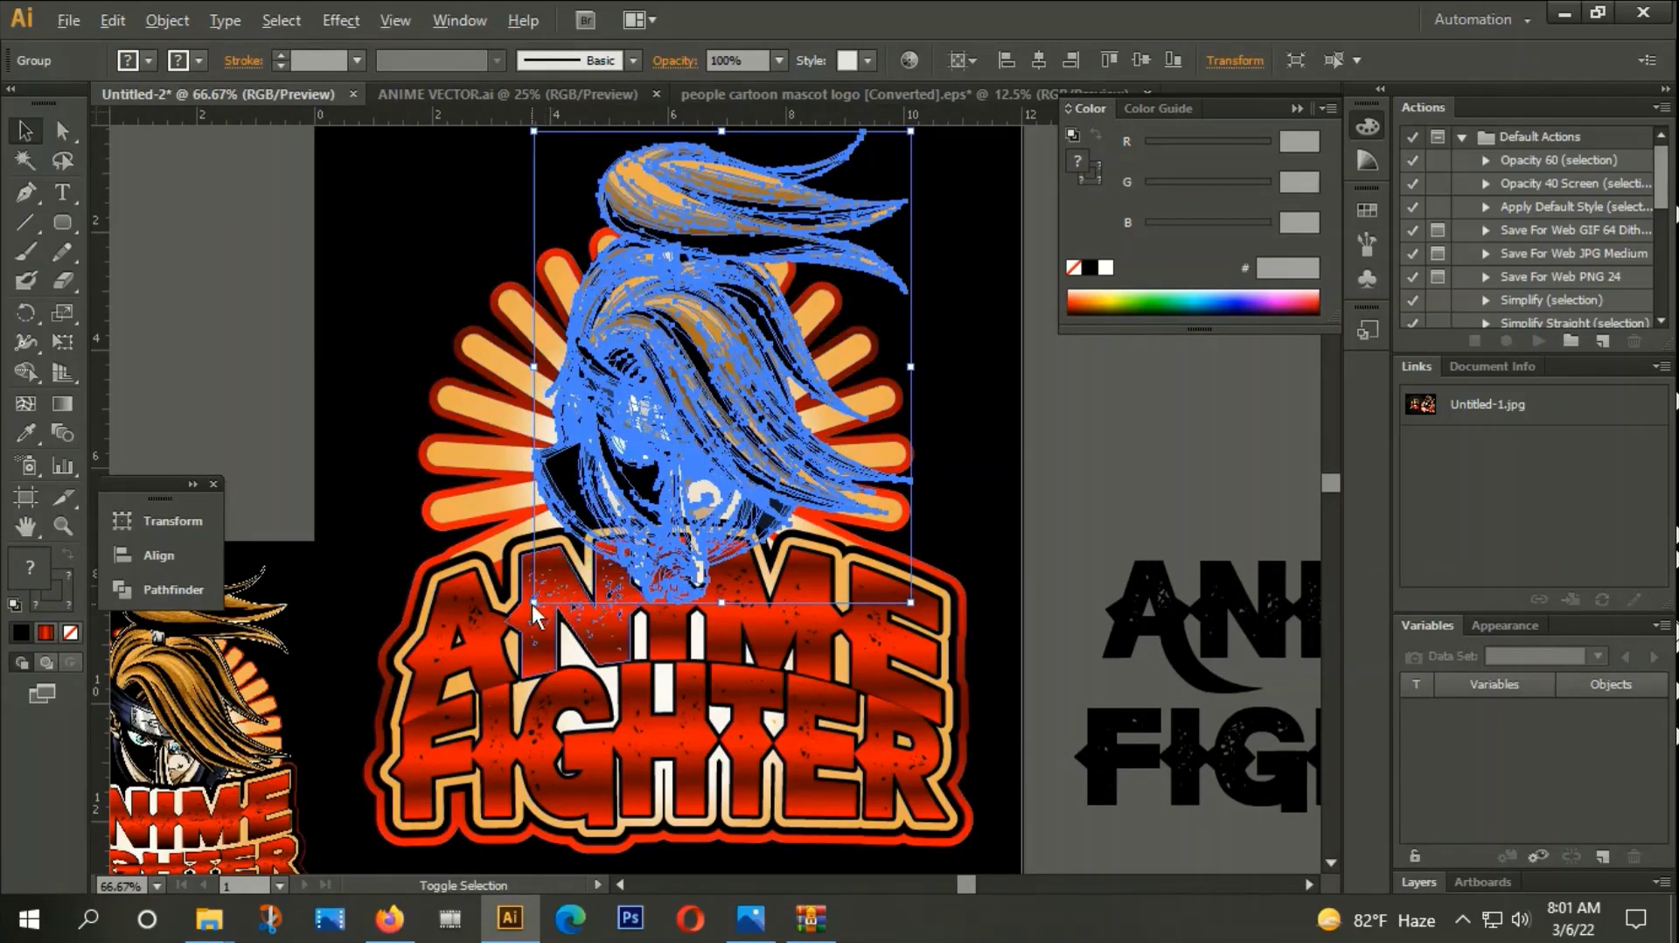
drag(533, 602, 513, 616)
click(951, 437)
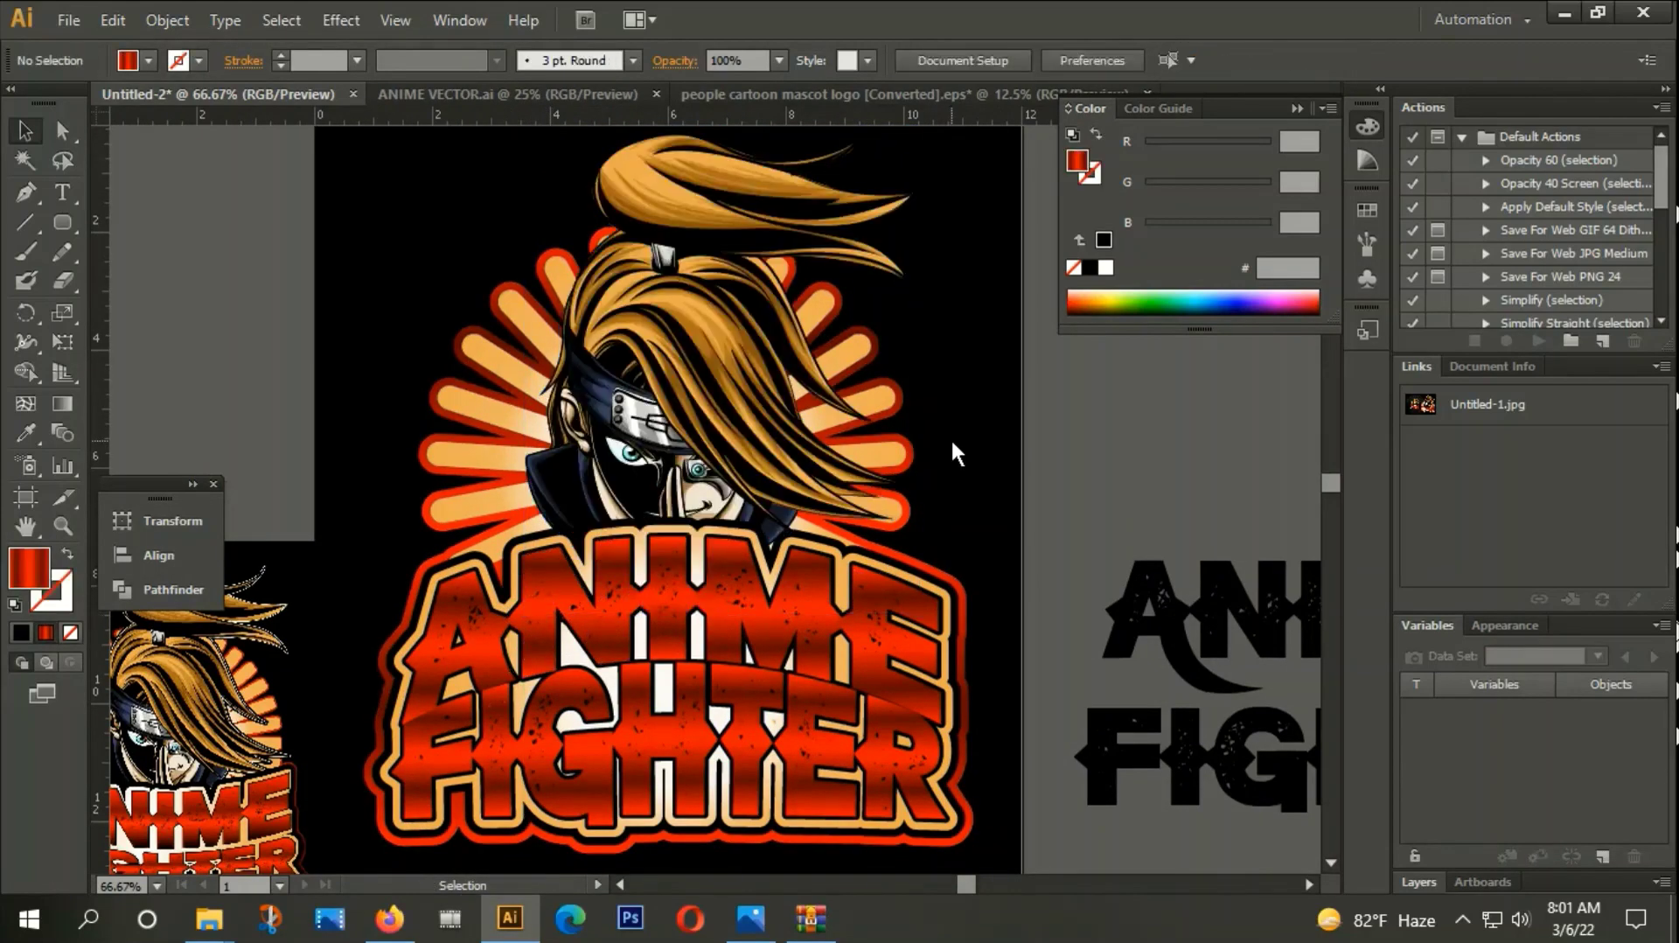
click(668, 438)
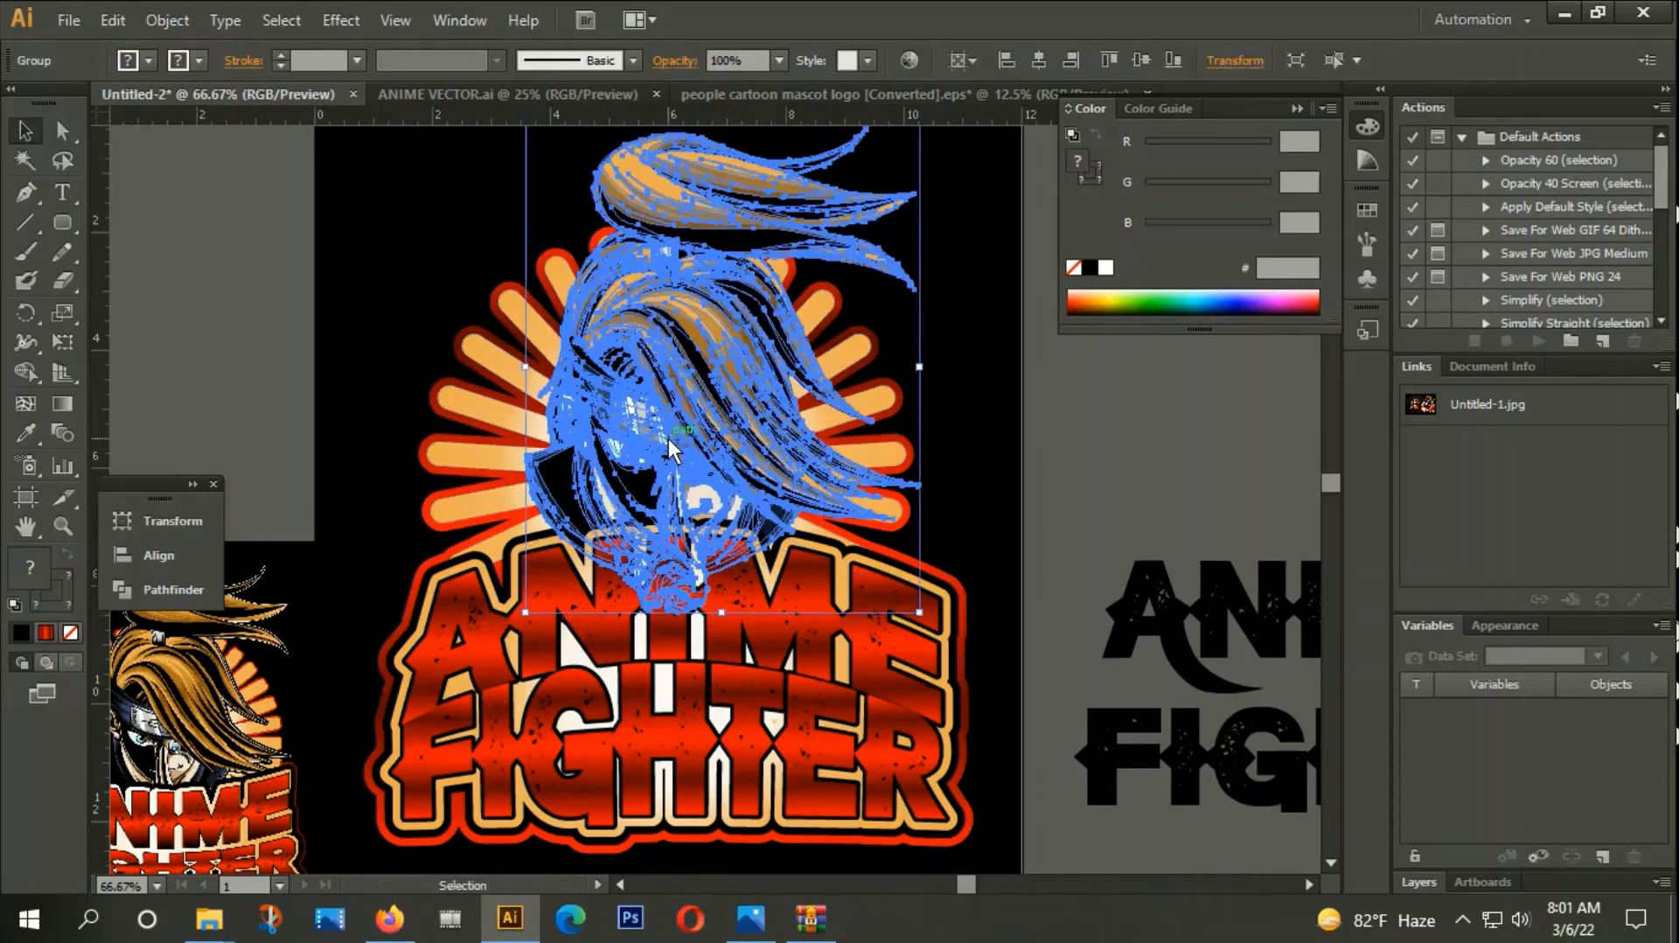
click(941, 408)
Group all the logo pieces together.
scroll(912, 428, down, 2)
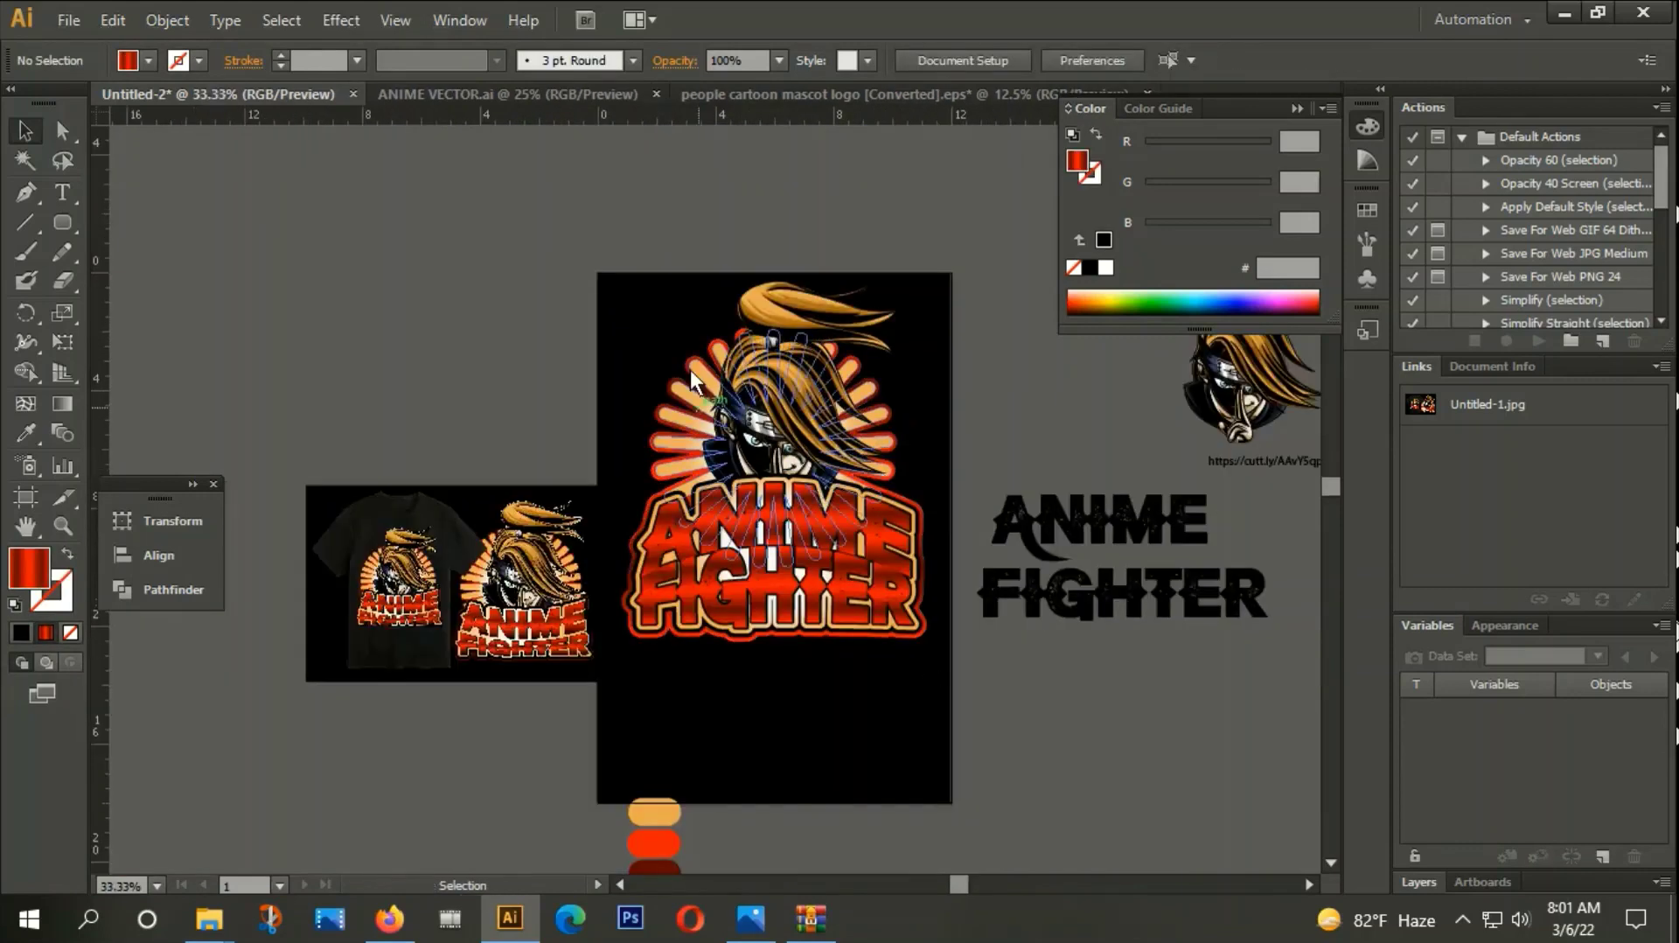
drag(690, 369, 815, 563)
click(926, 658)
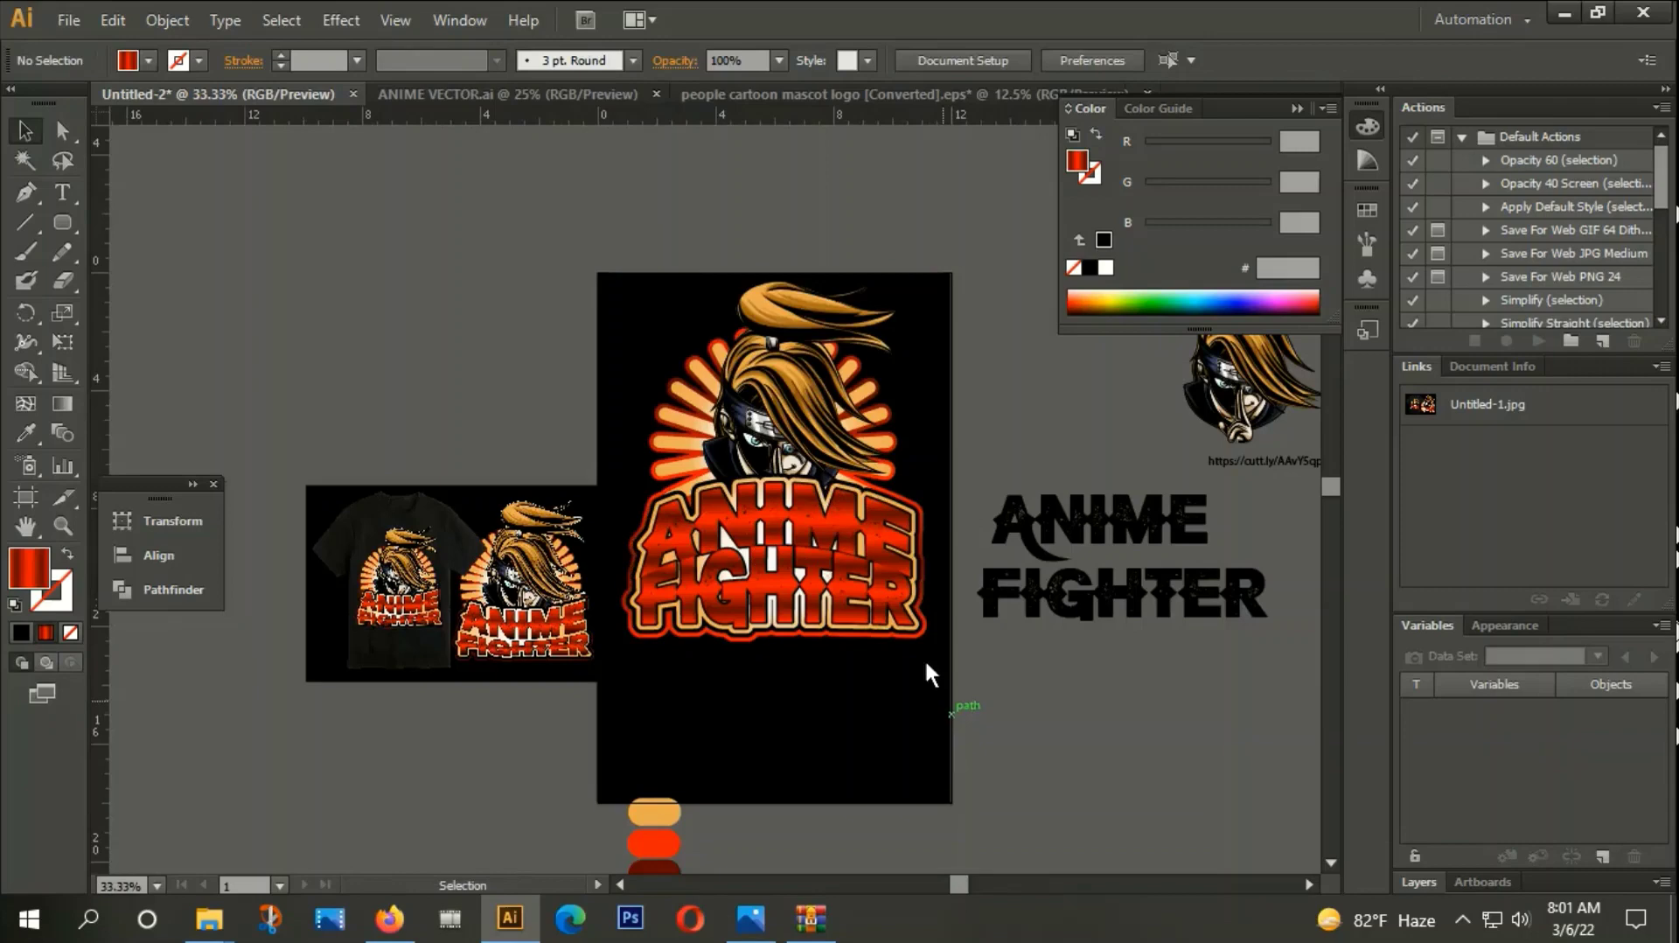
drag(612, 262, 878, 669)
right_click(754, 374)
click(827, 486)
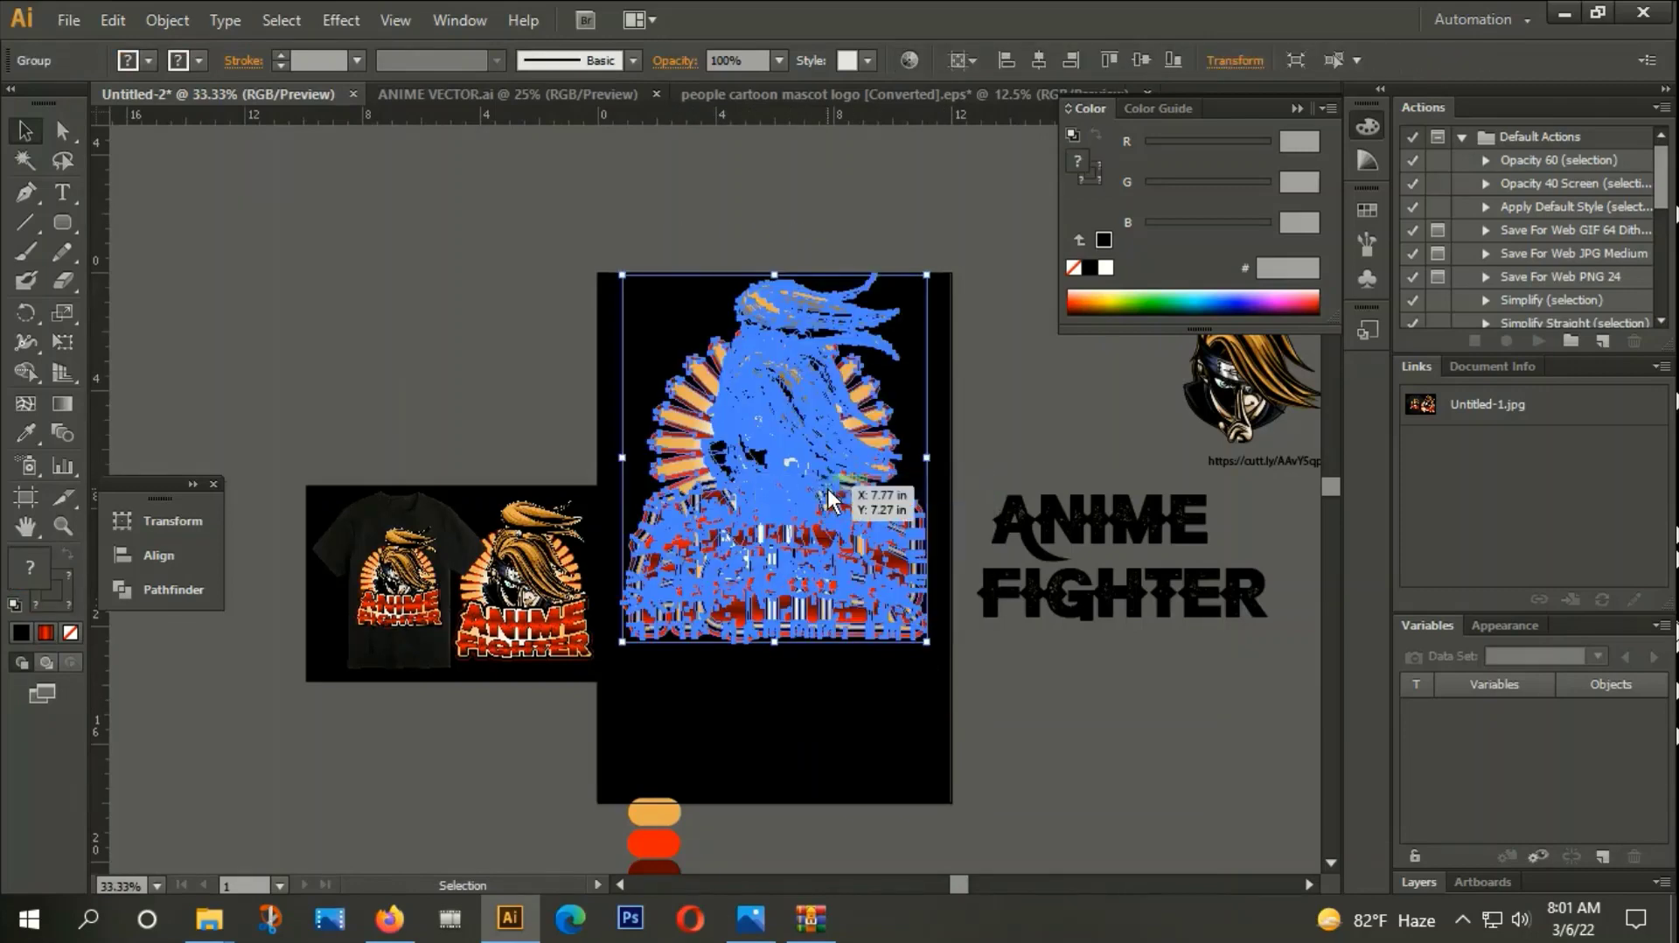
scroll(1025, 313, down, 3)
click(781, 691)
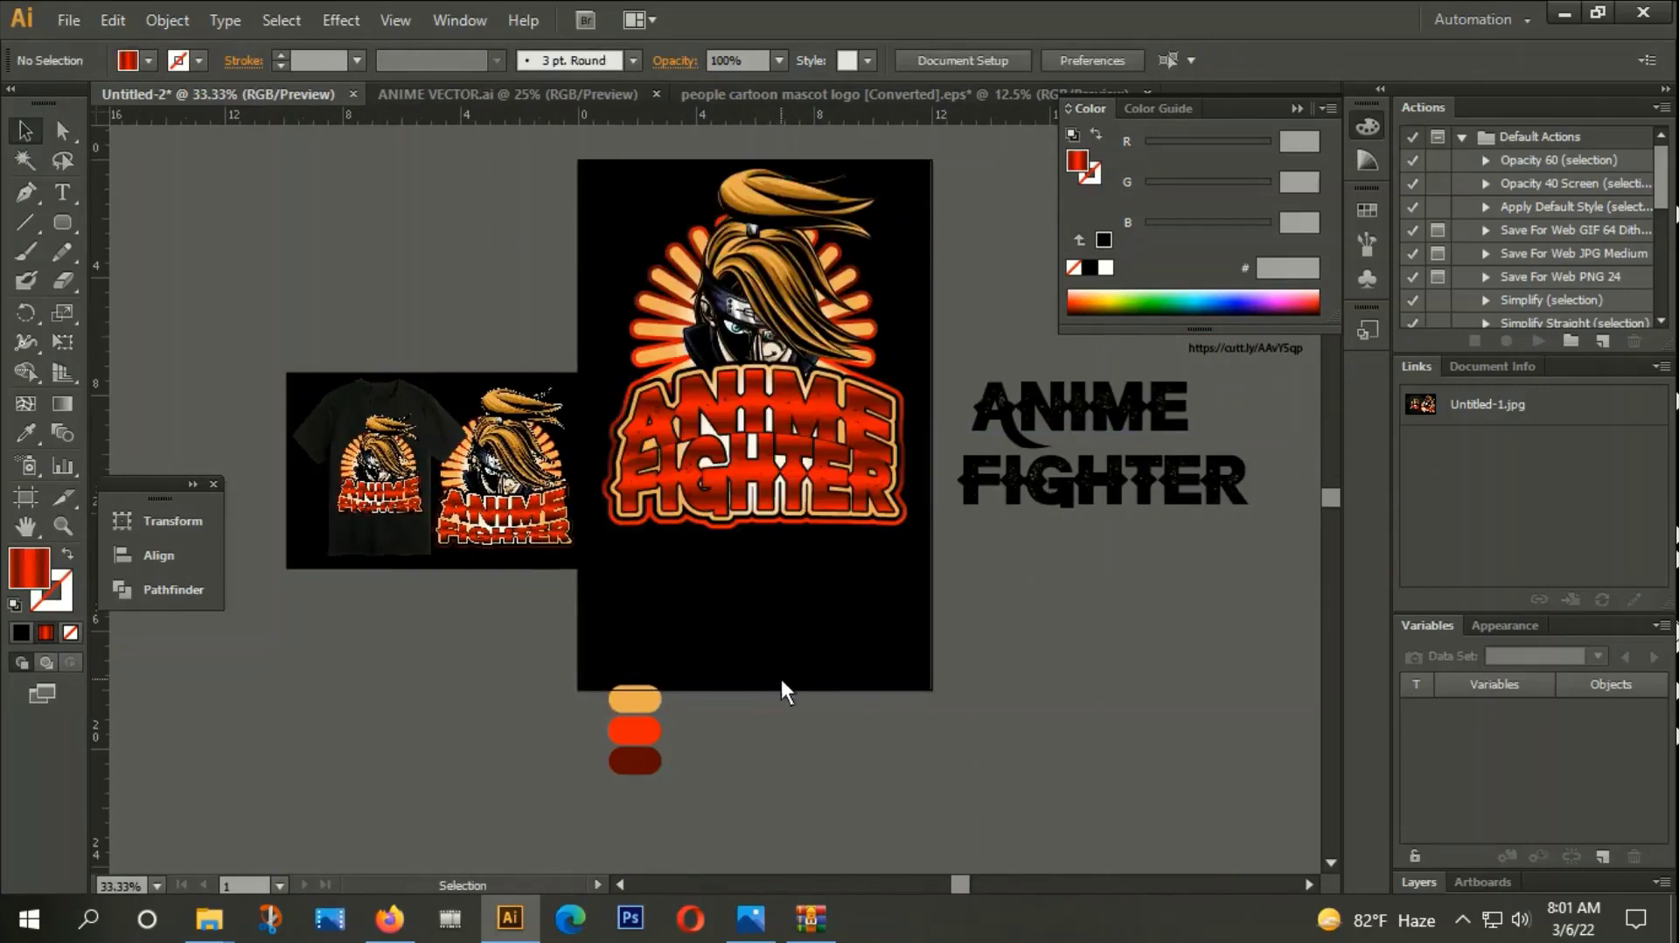
Move the colour swatches left and the T-shirt mockup up and left.
click(632, 727)
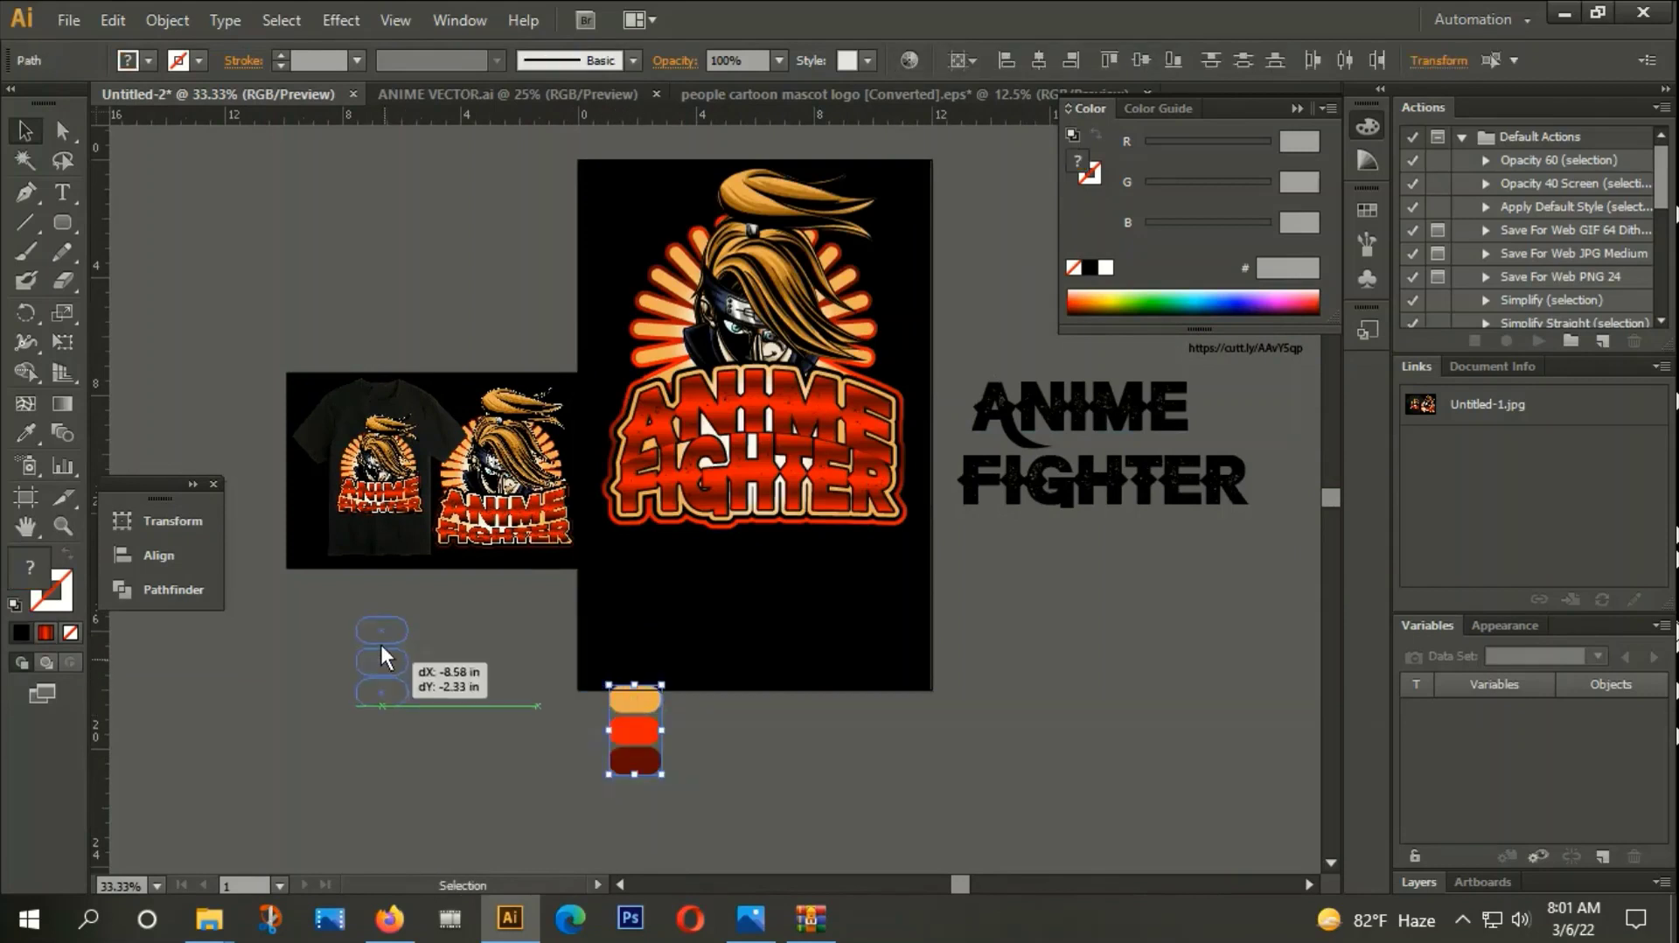
drag(647, 738, 394, 668)
drag(414, 440, 320, 346)
click(457, 554)
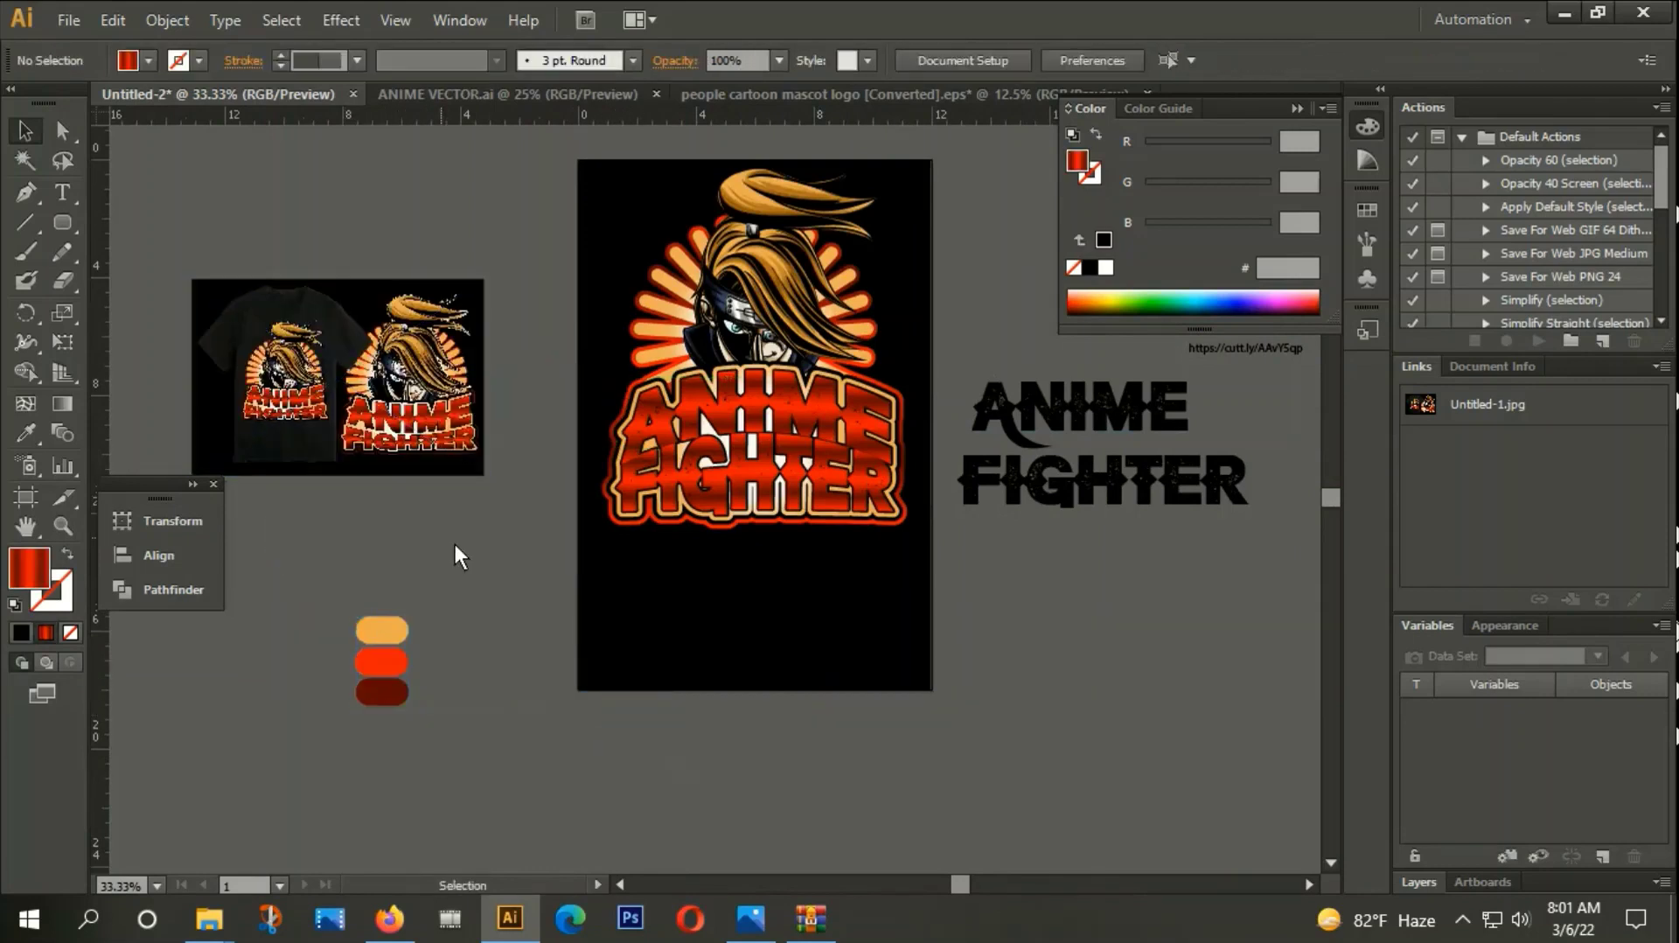
Delete the black background rectangle.
click(770, 591)
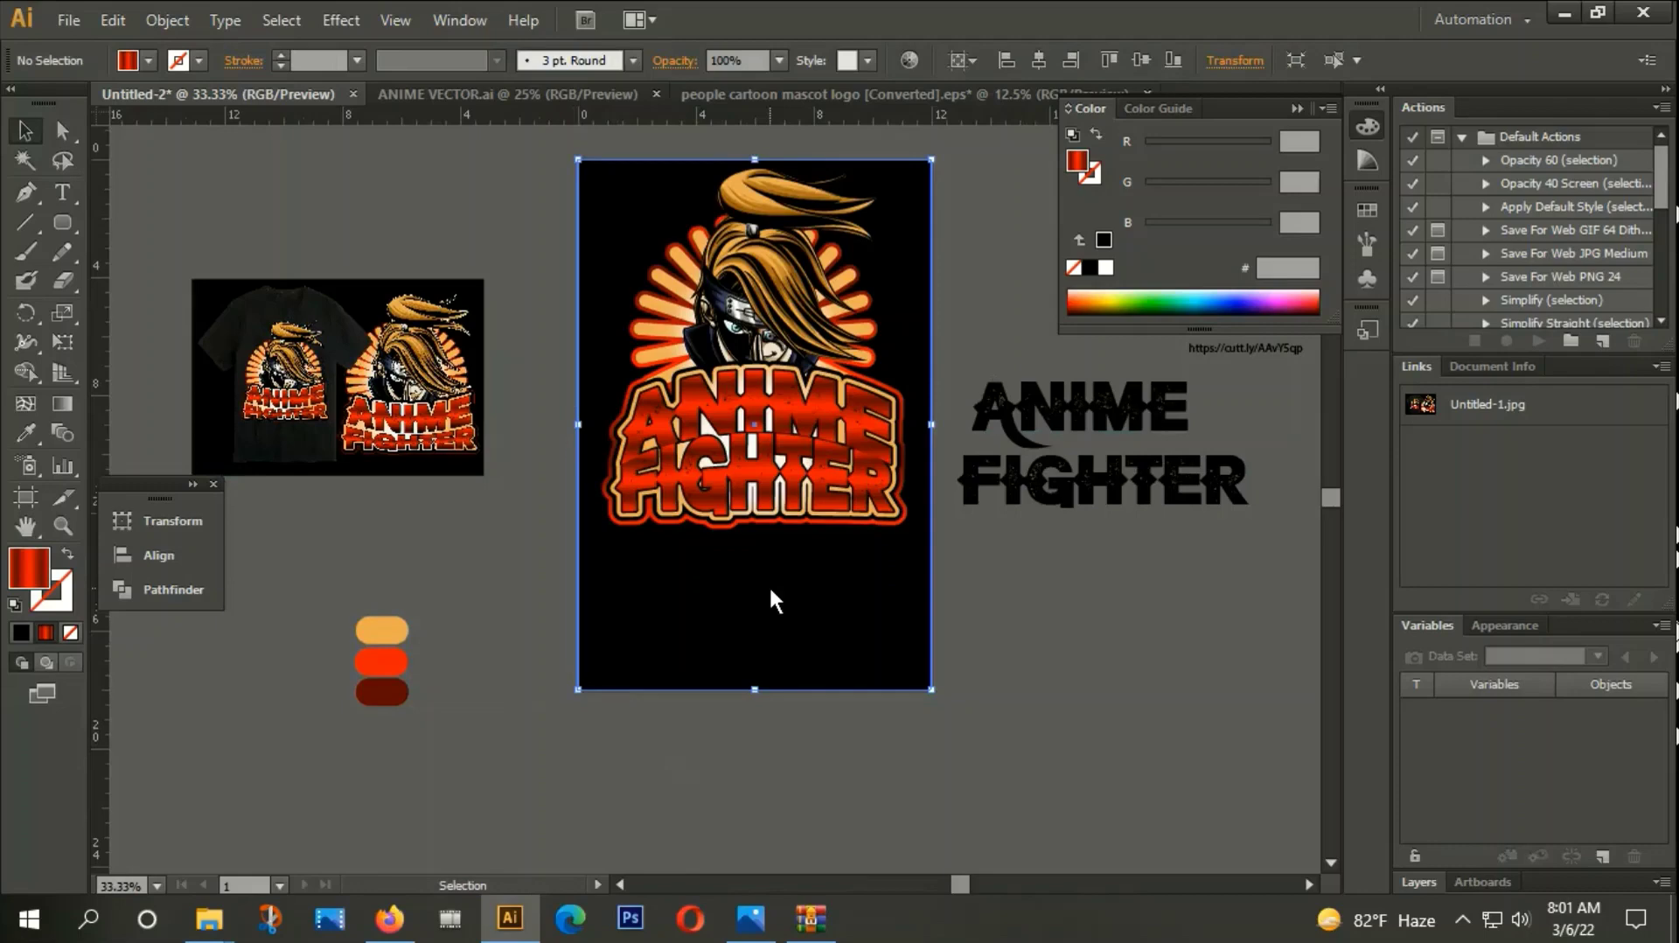
key(Delete)
scroll(594, 301, up, 2)
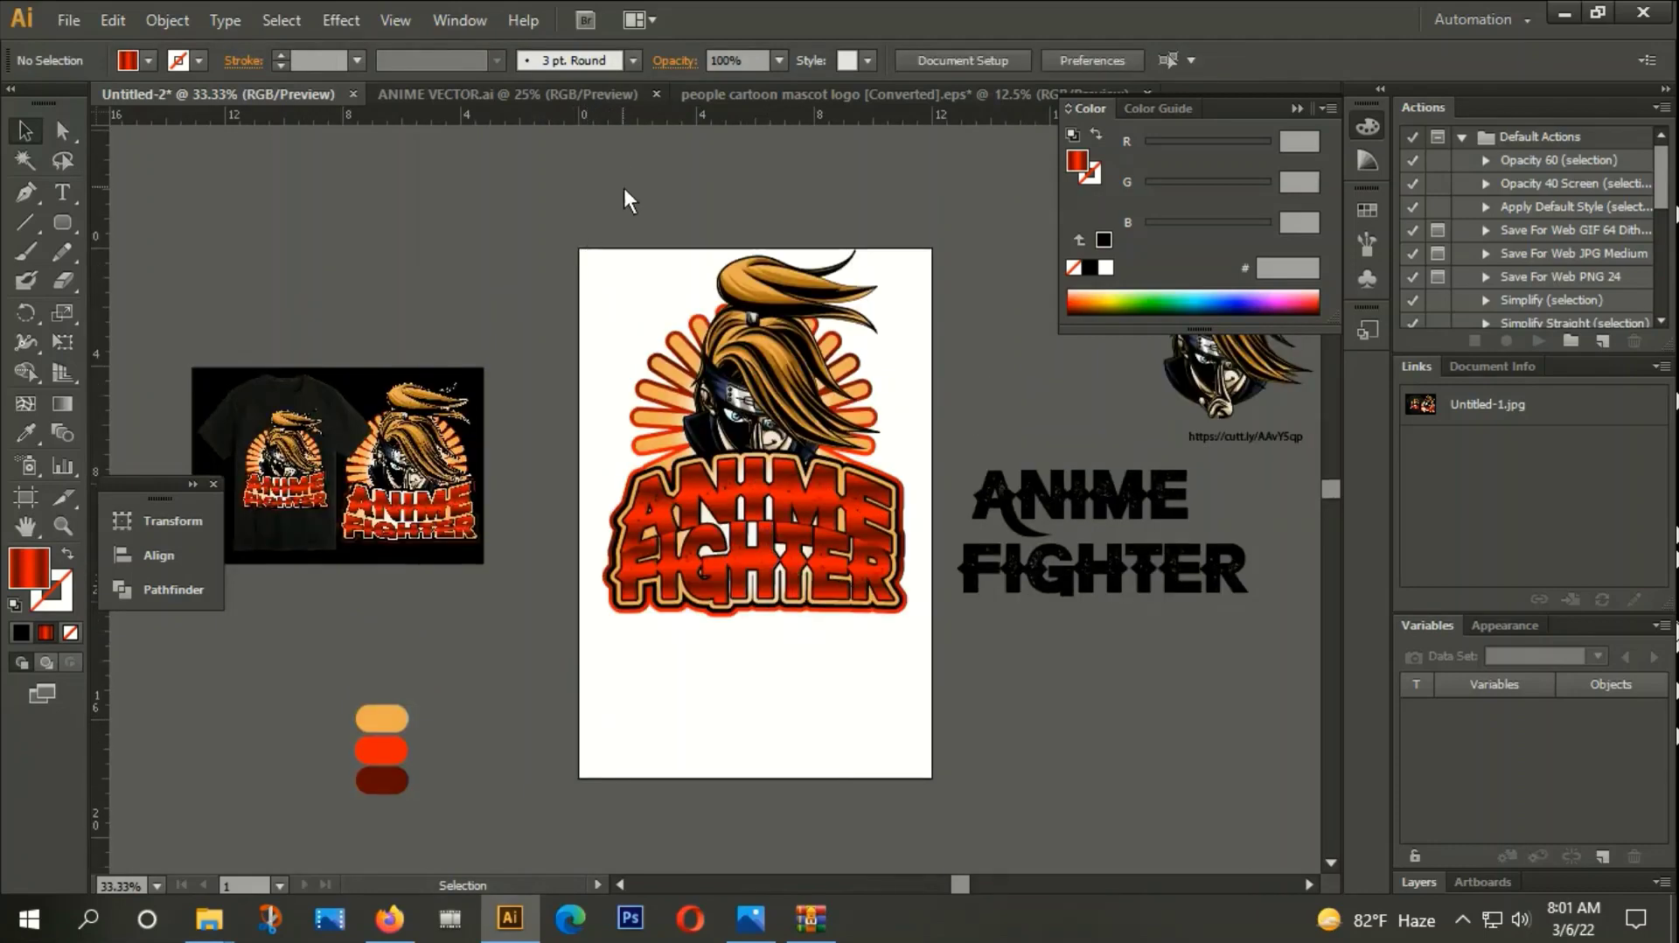
Move the logo group lower and enlarge it to nearly the full artboard width.
click(741, 514)
right_click(817, 629)
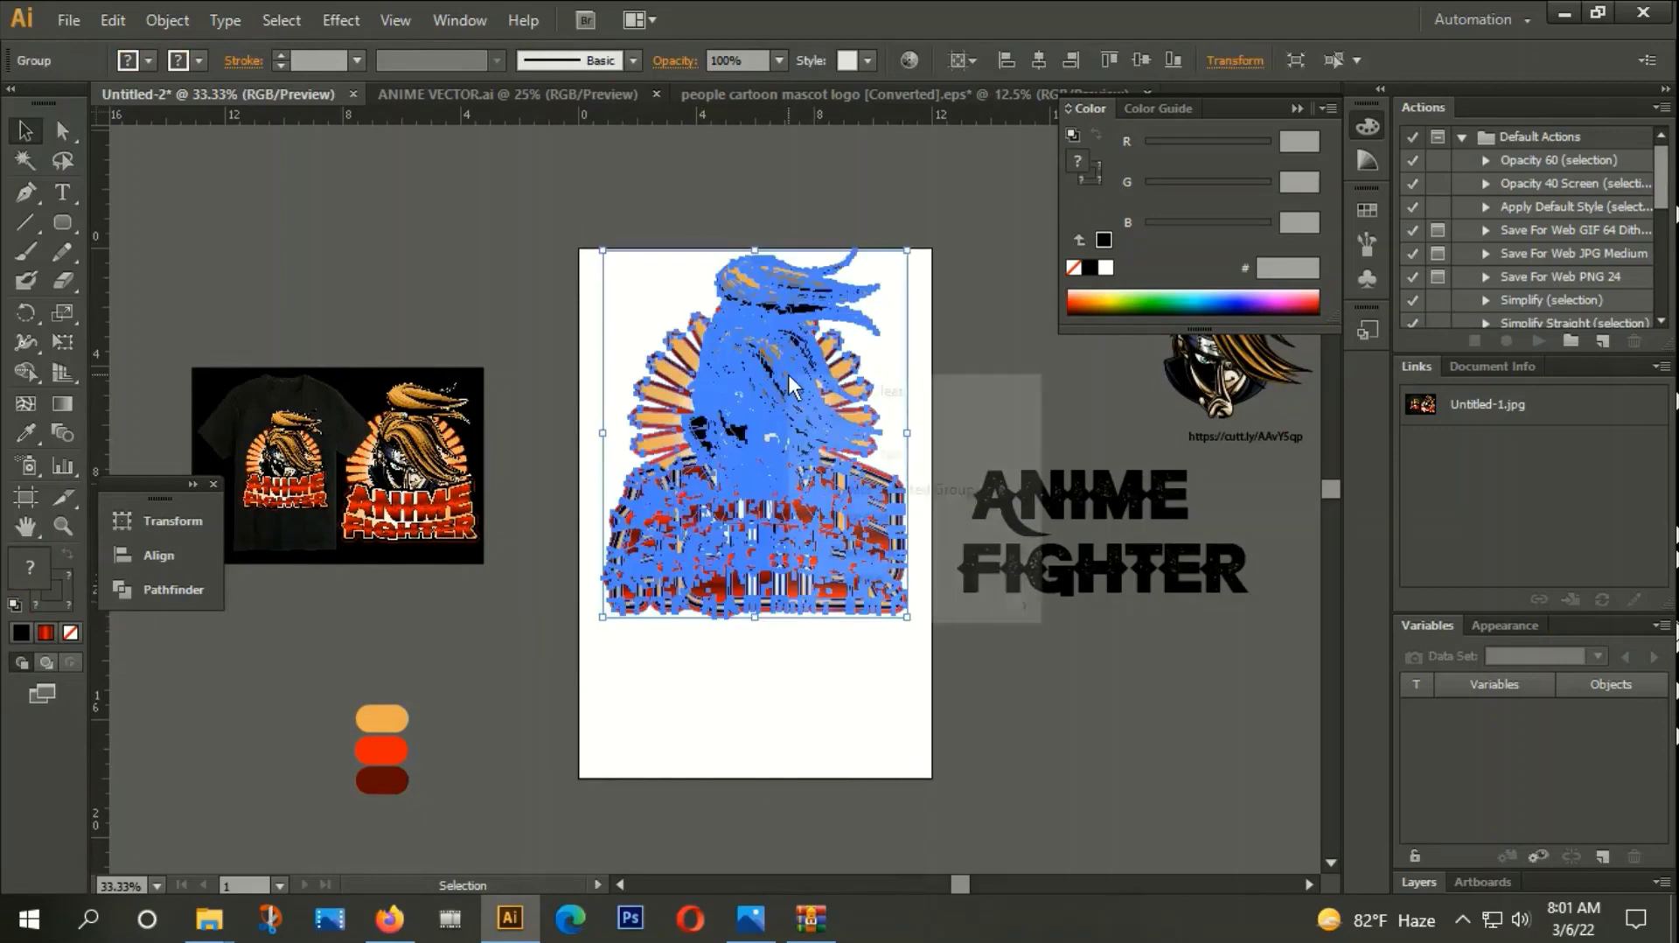
click(894, 295)
click(742, 470)
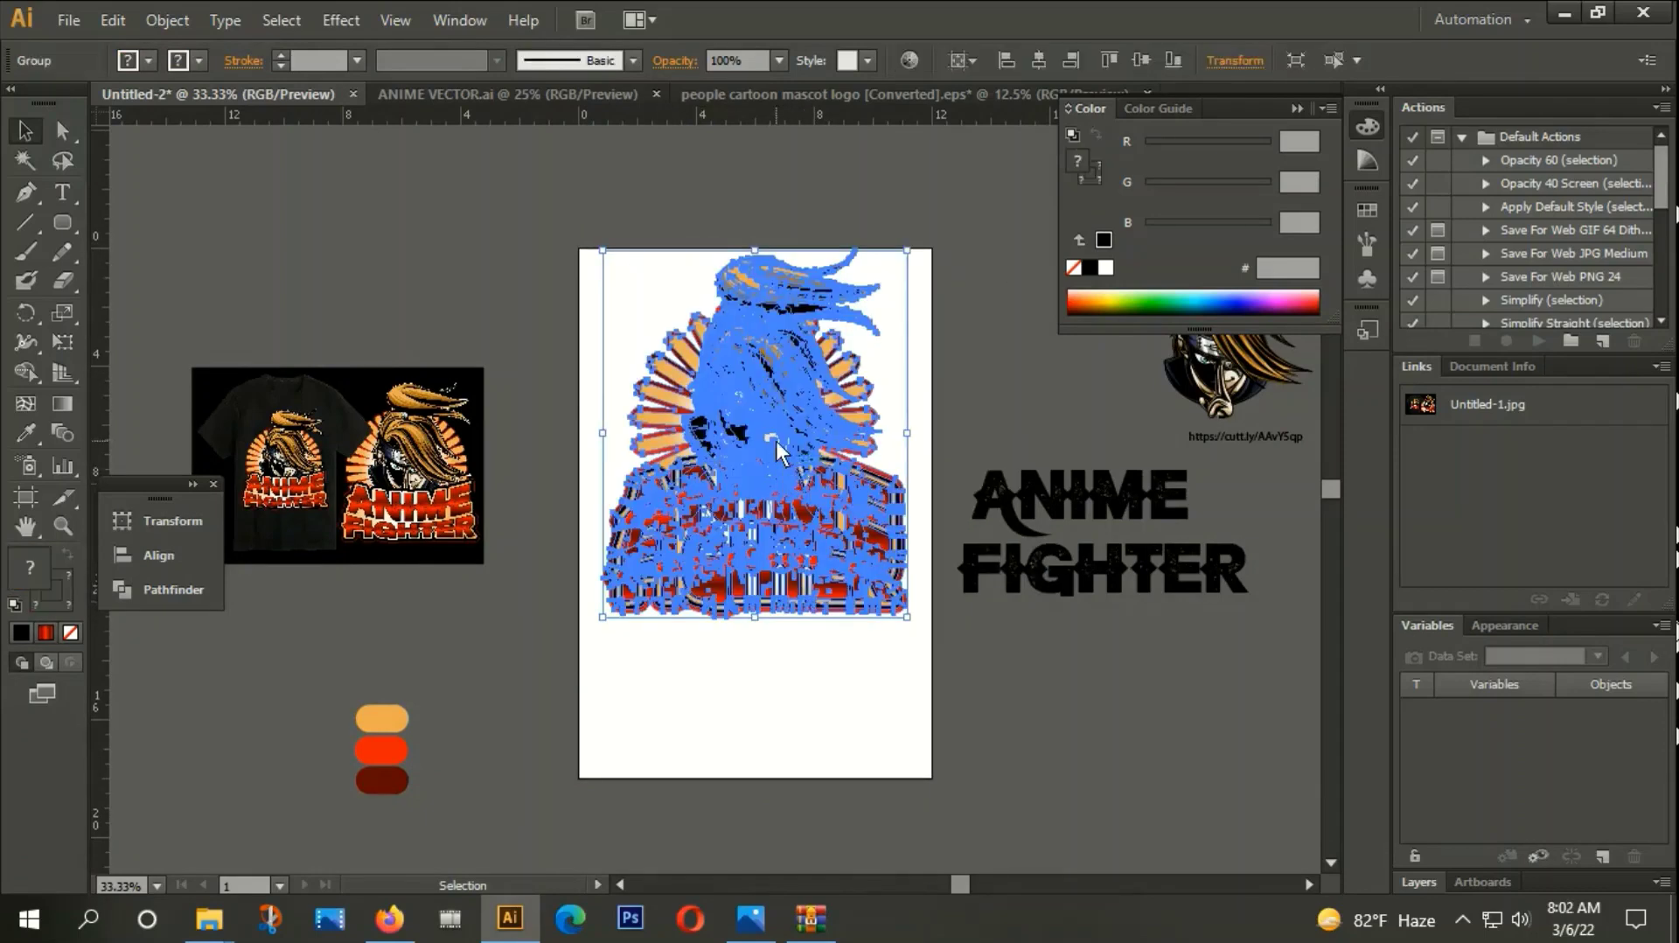
drag(802, 550, 808, 617)
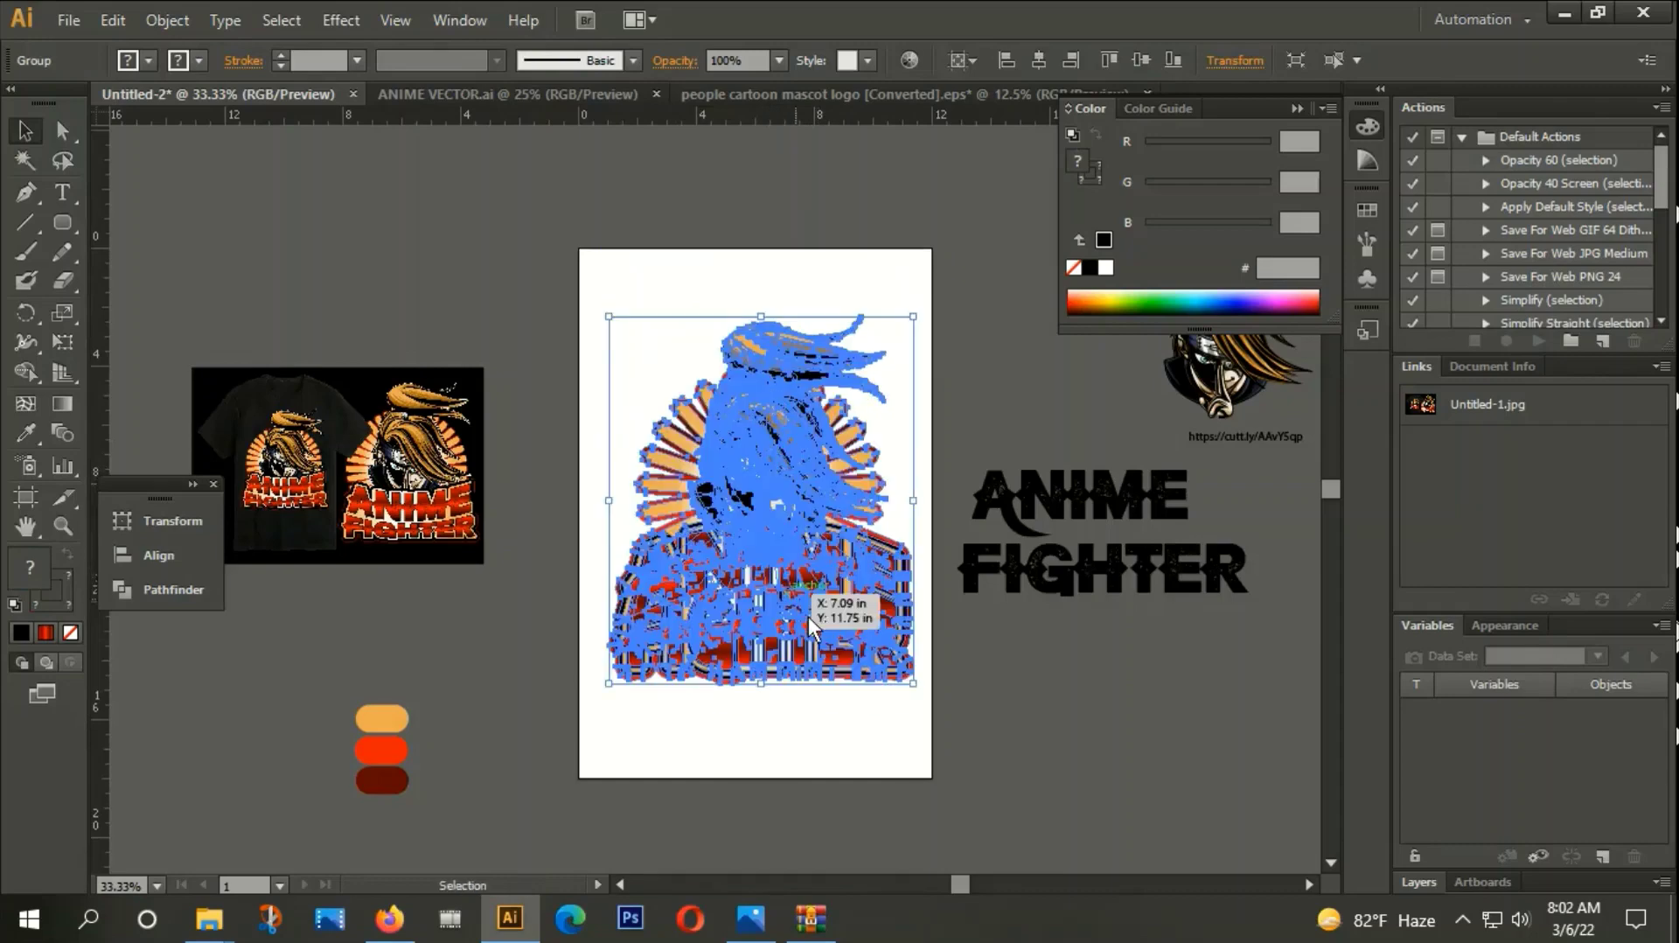
drag(917, 688, 931, 694)
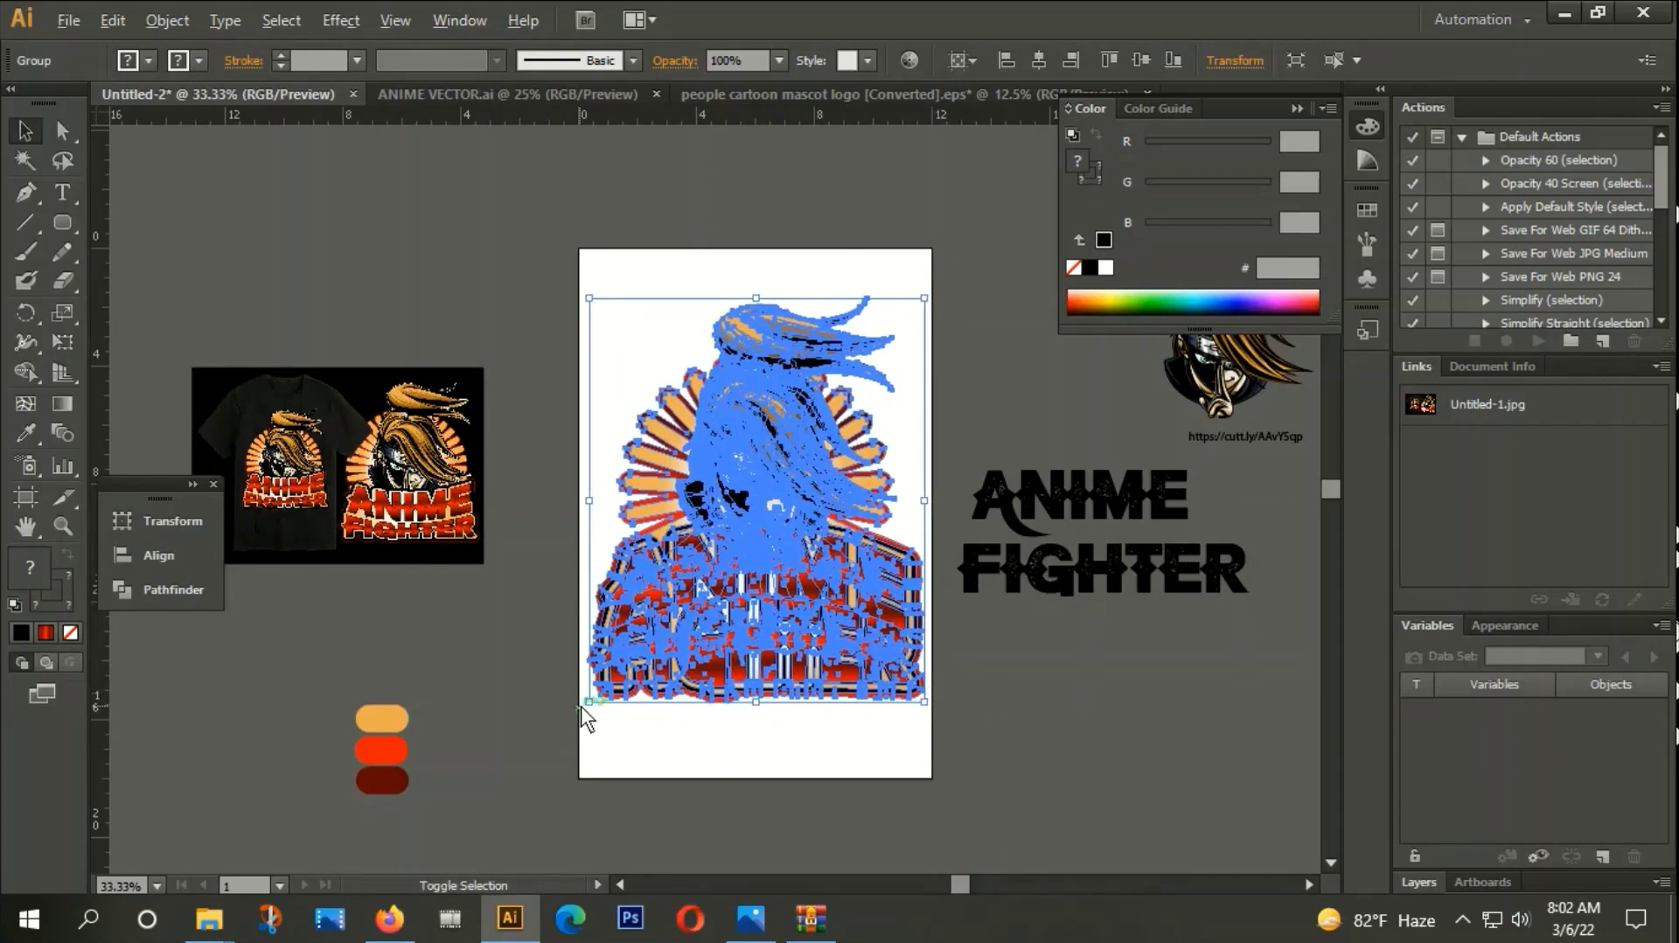
drag(589, 702, 583, 706)
click(506, 236)
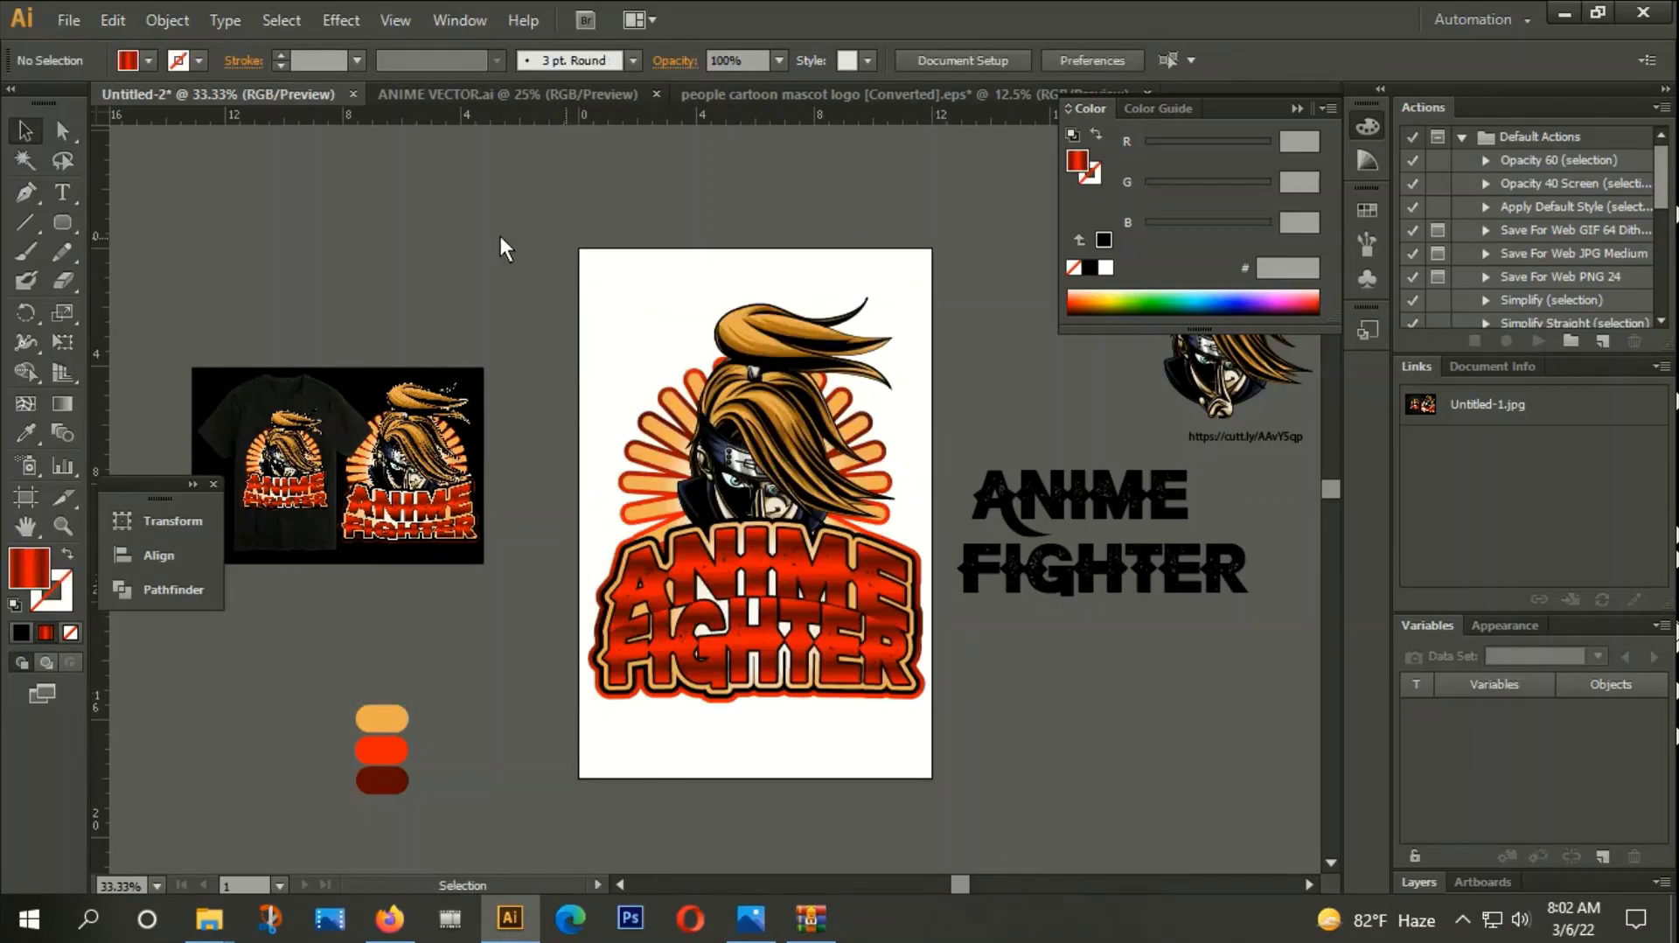
Trim the artboard's top and bottom edges in close to the logo.
click(25, 497)
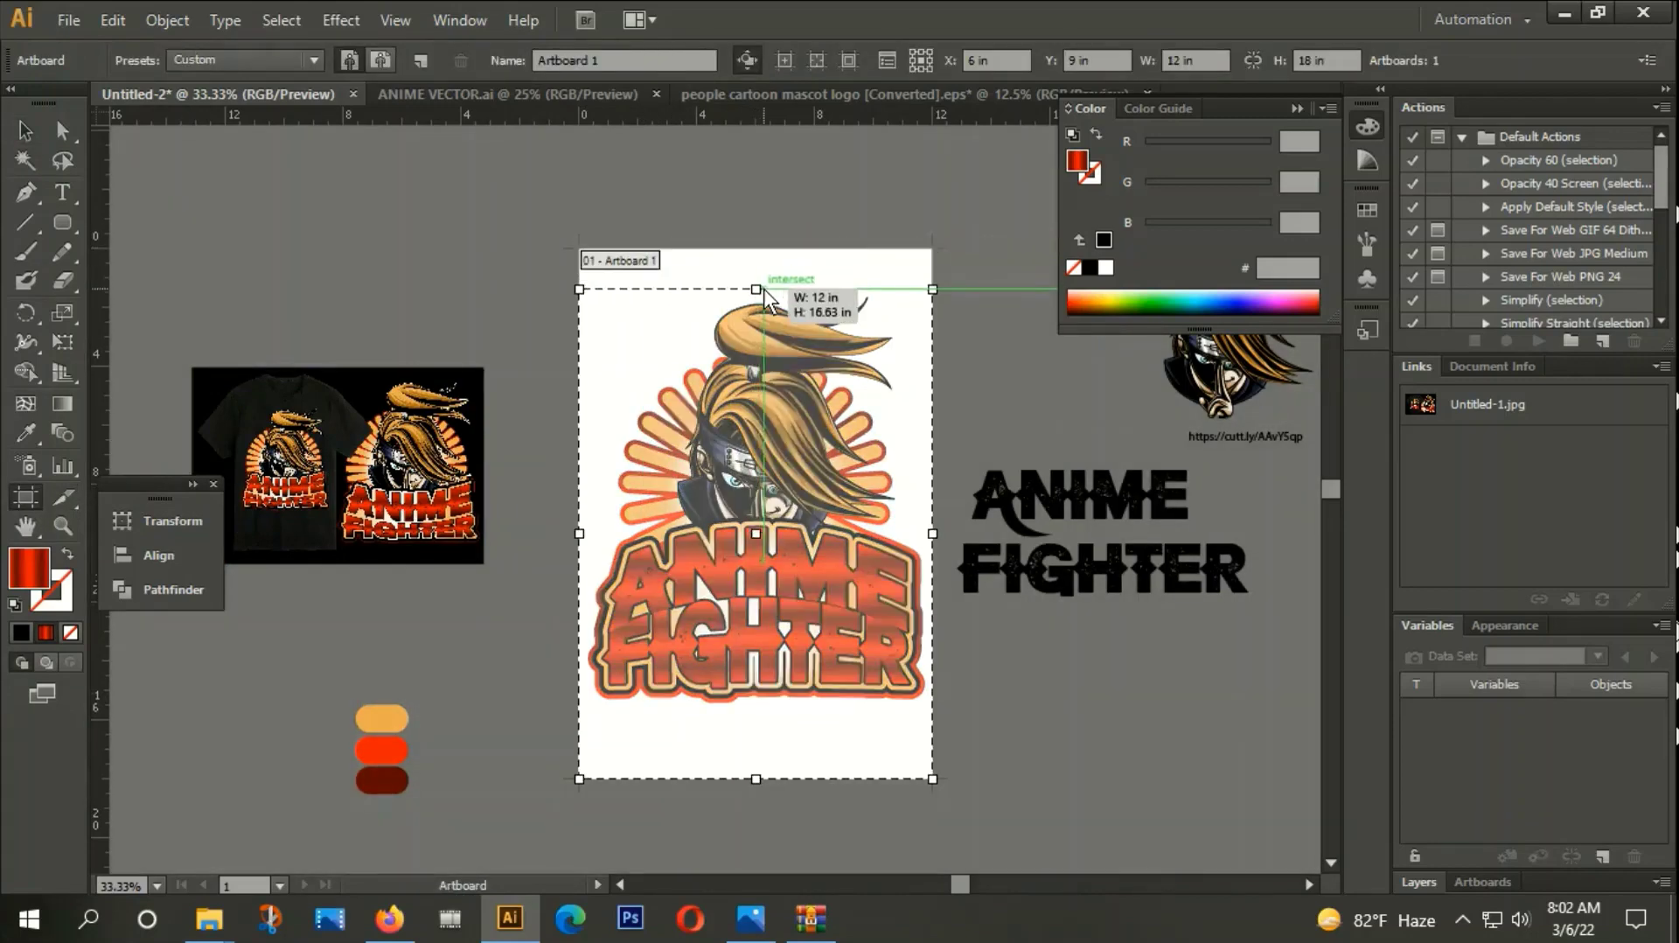
drag(757, 249, 757, 289)
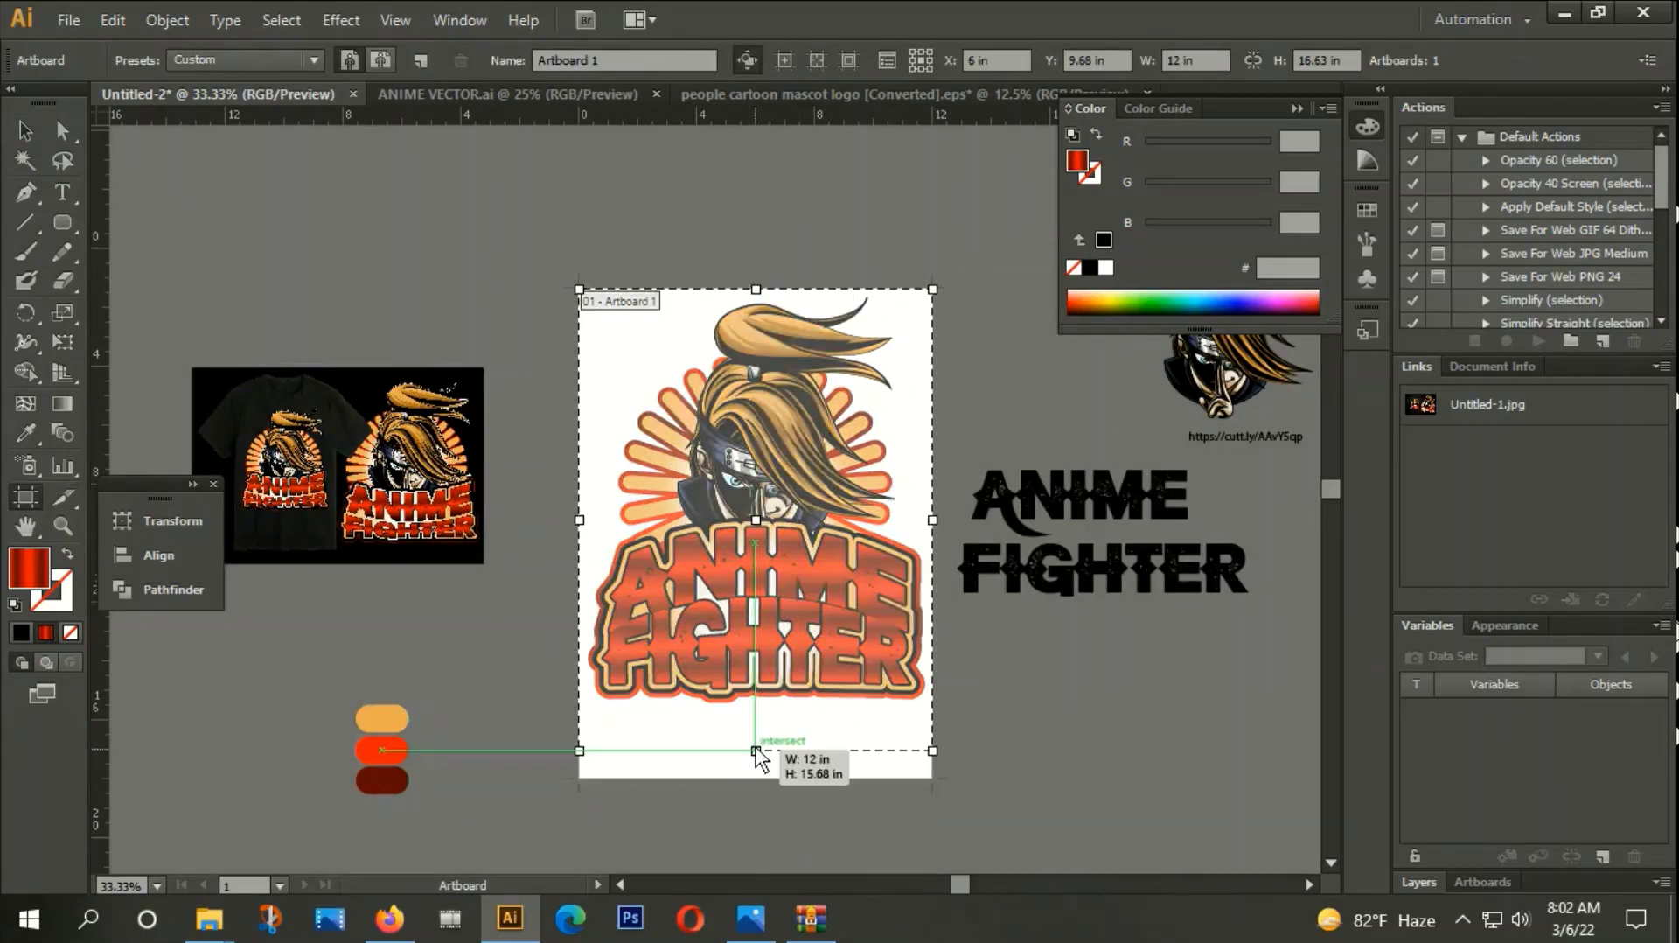
drag(757, 780, 757, 719)
click(23, 129)
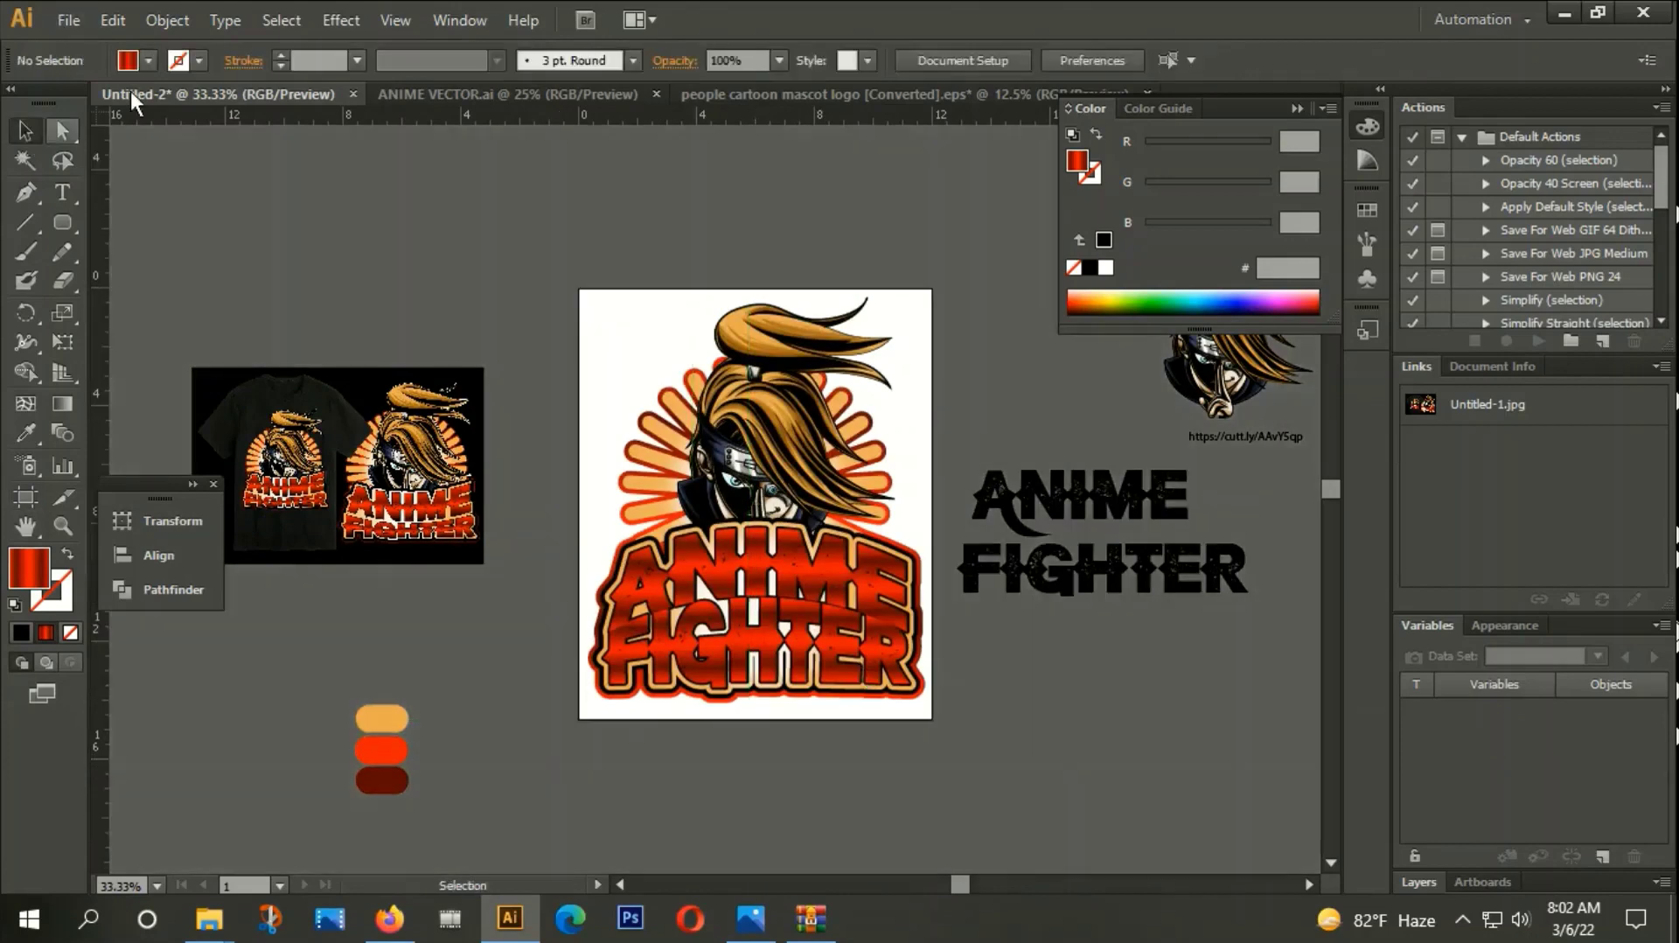
Export the artboard as PNG.png at High (300 ppi) with a transparent background.
click(77, 21)
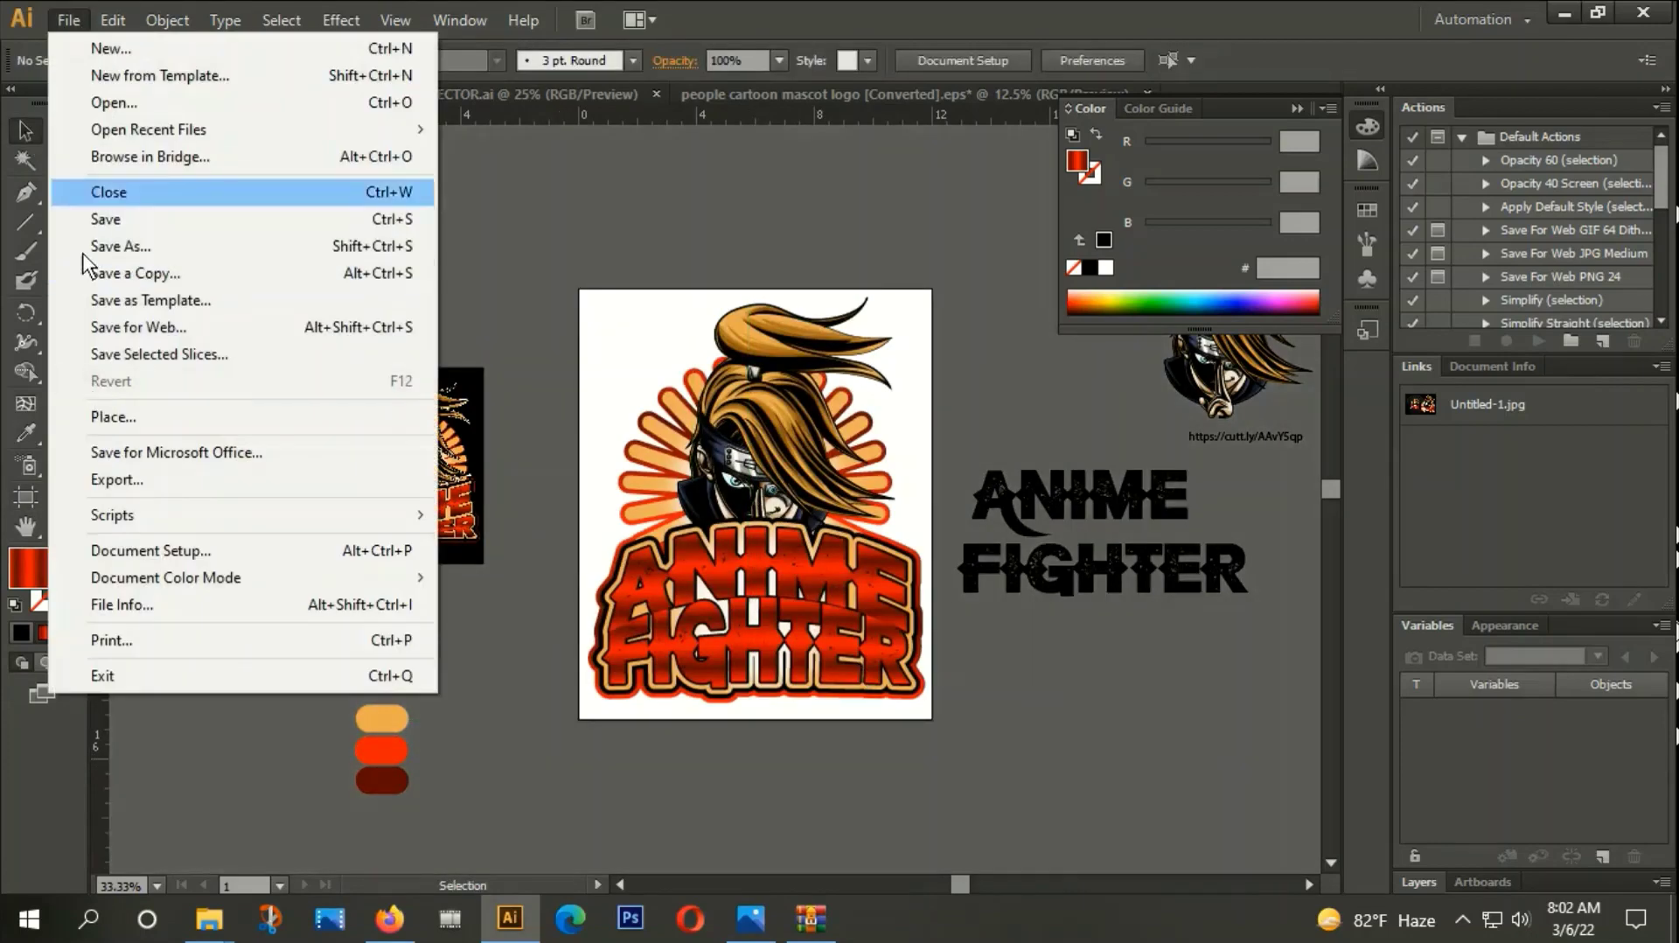
click(114, 484)
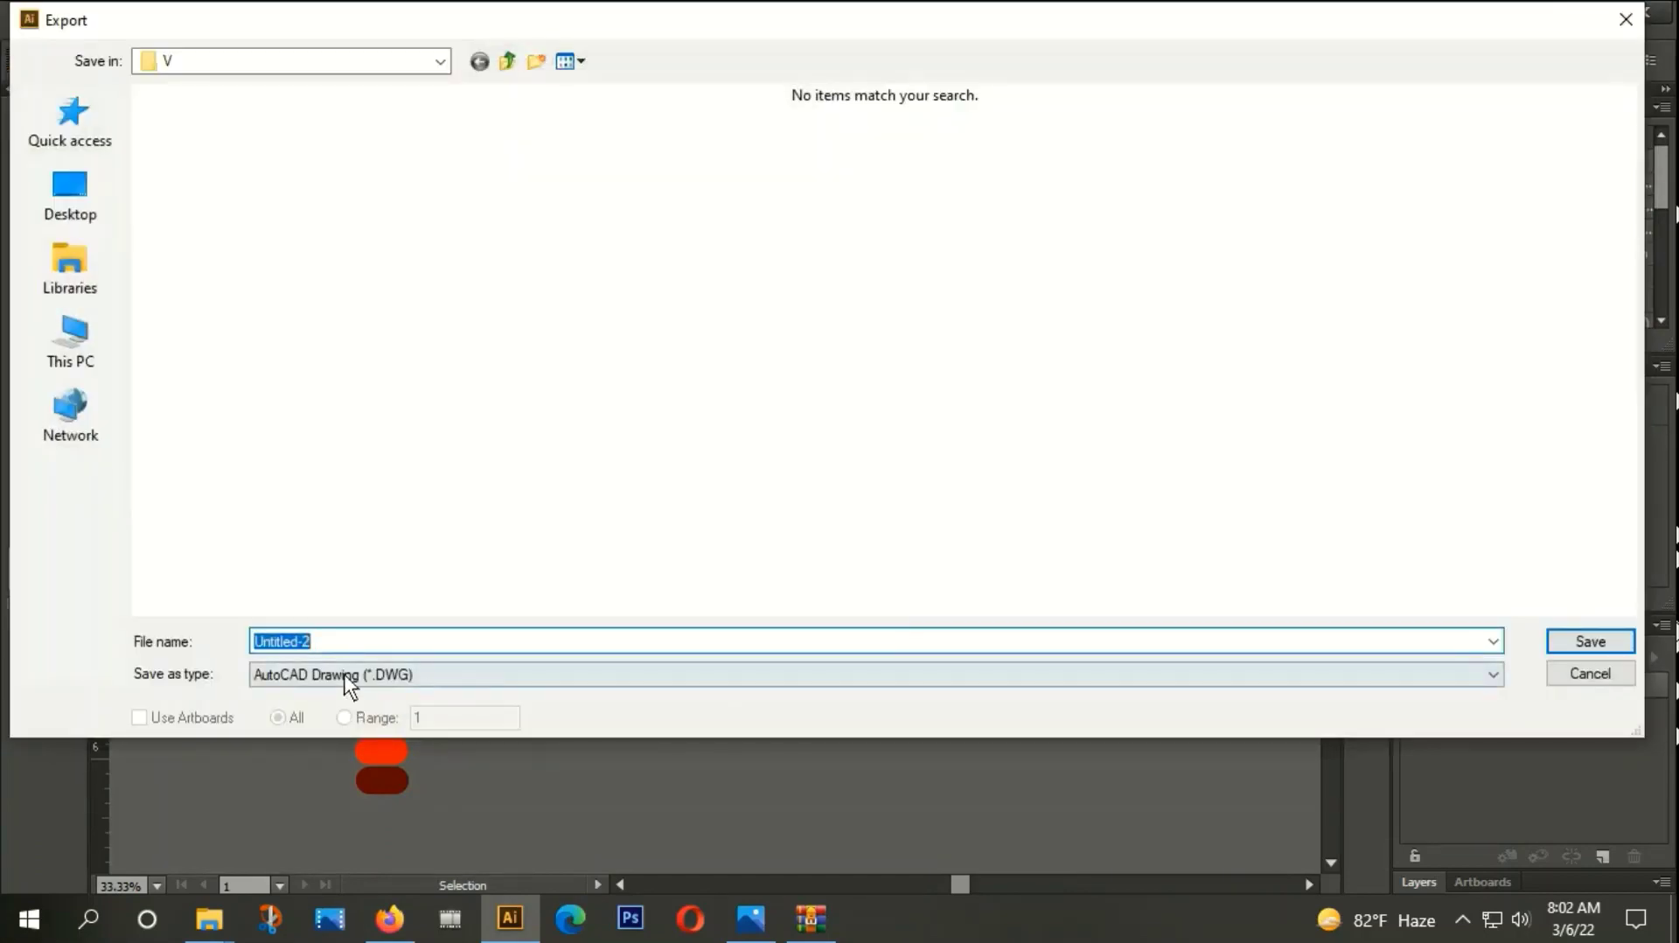
click(343, 673)
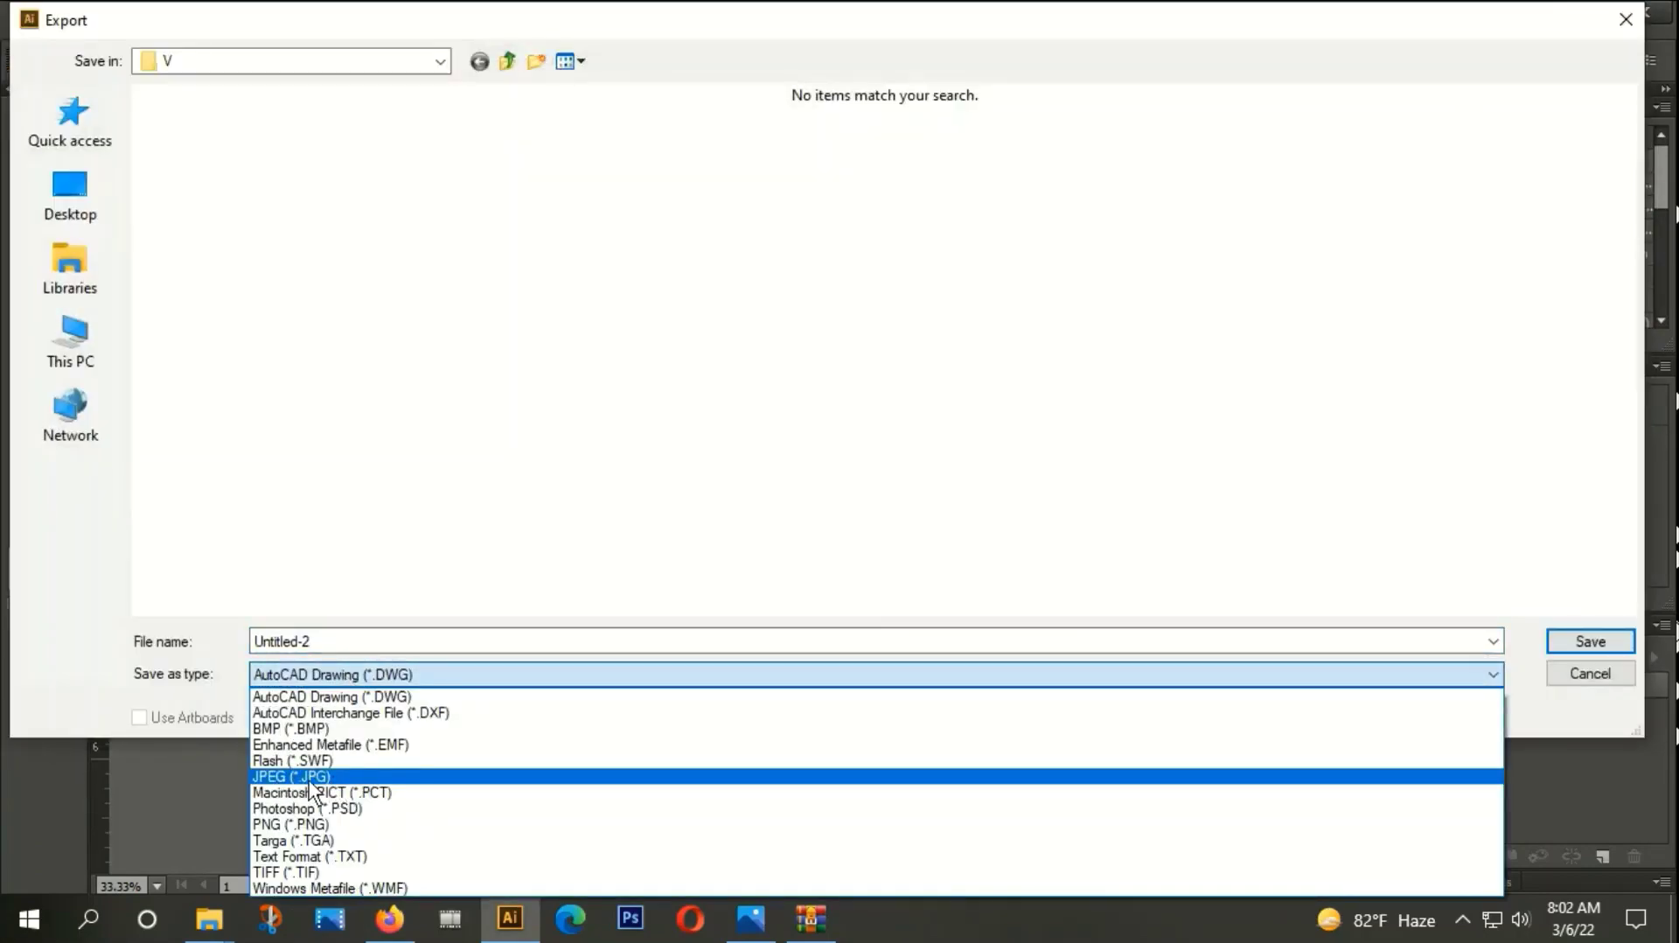
click(304, 822)
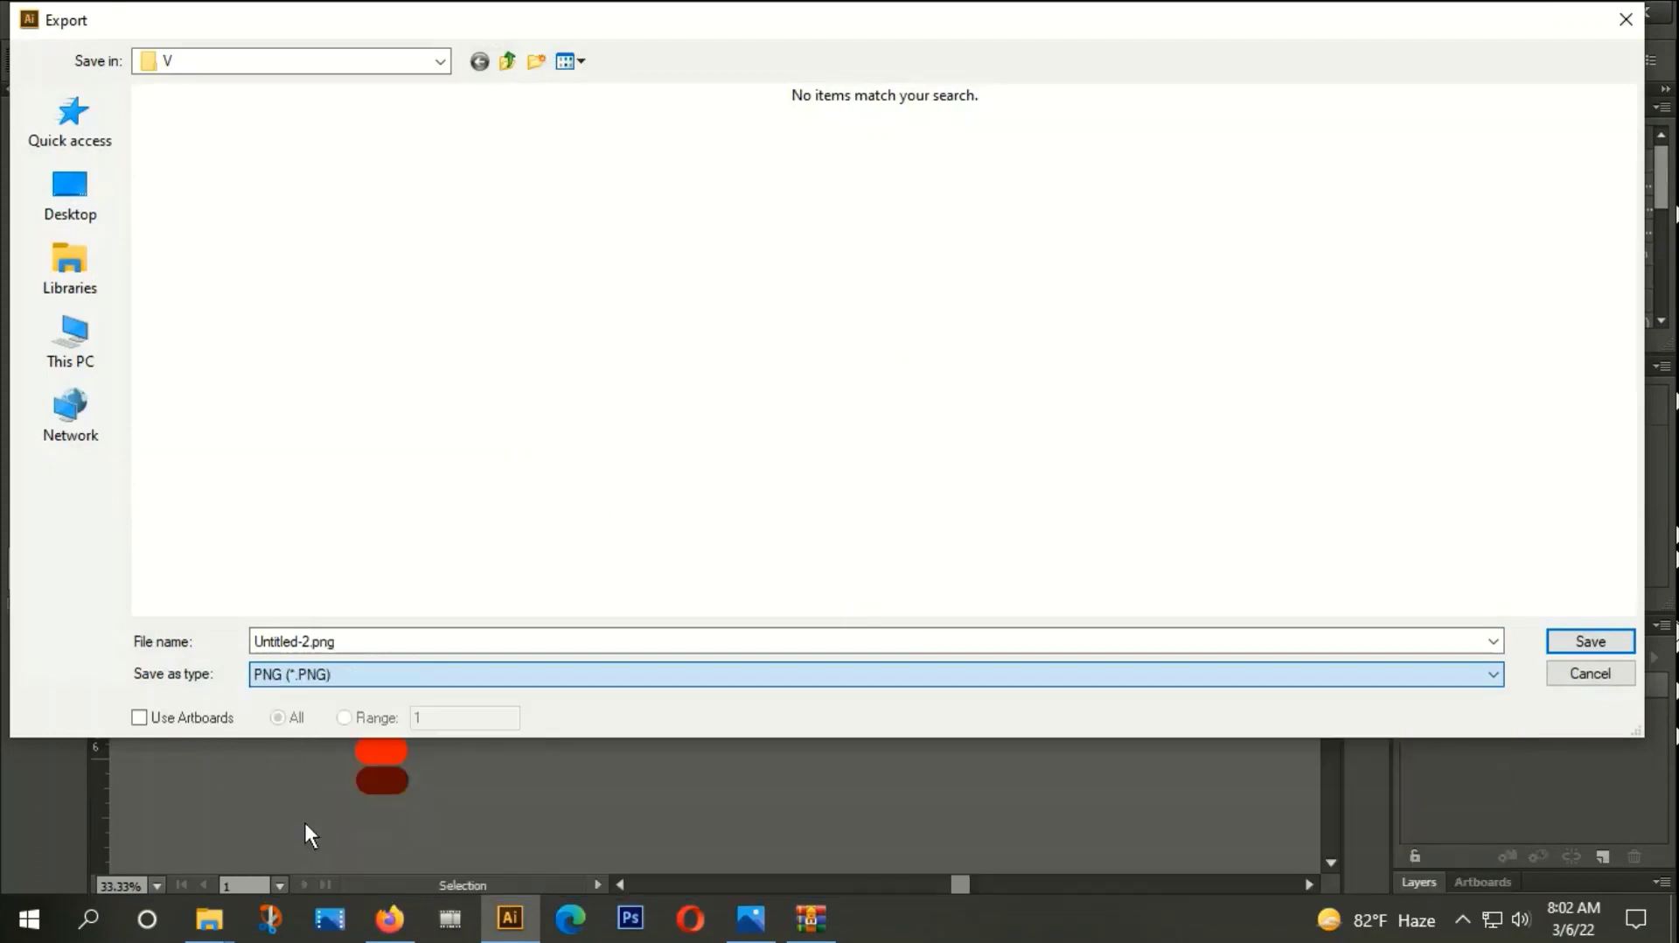
click(138, 717)
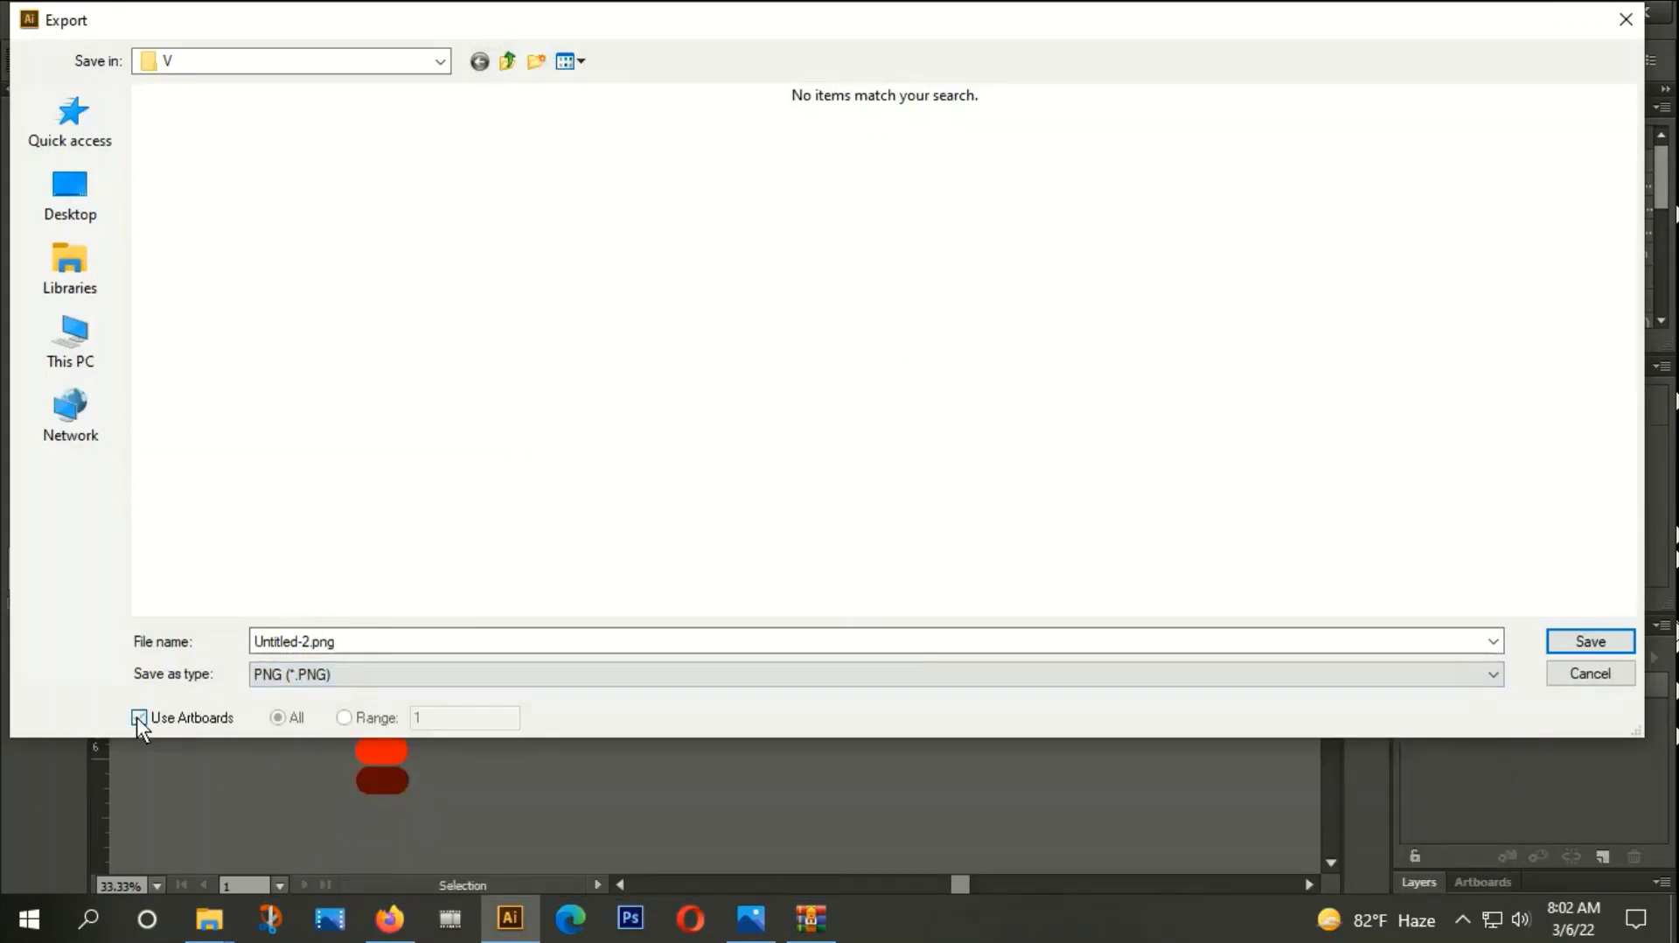
click(349, 649)
text(P)
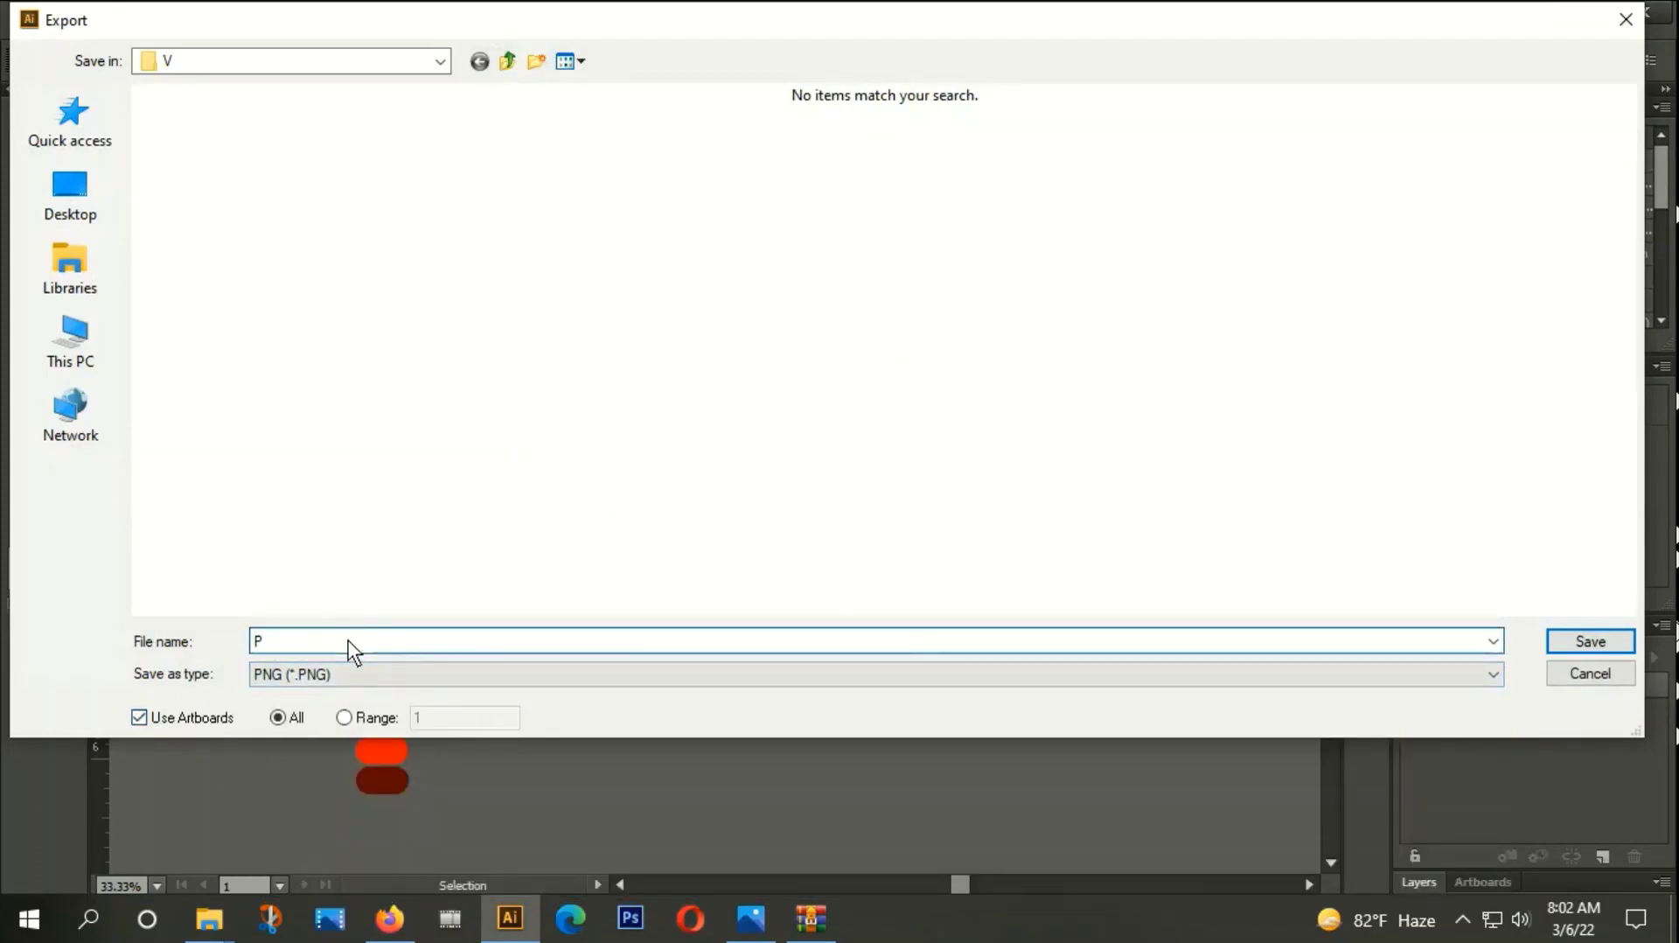
text(NG)
click(1550, 639)
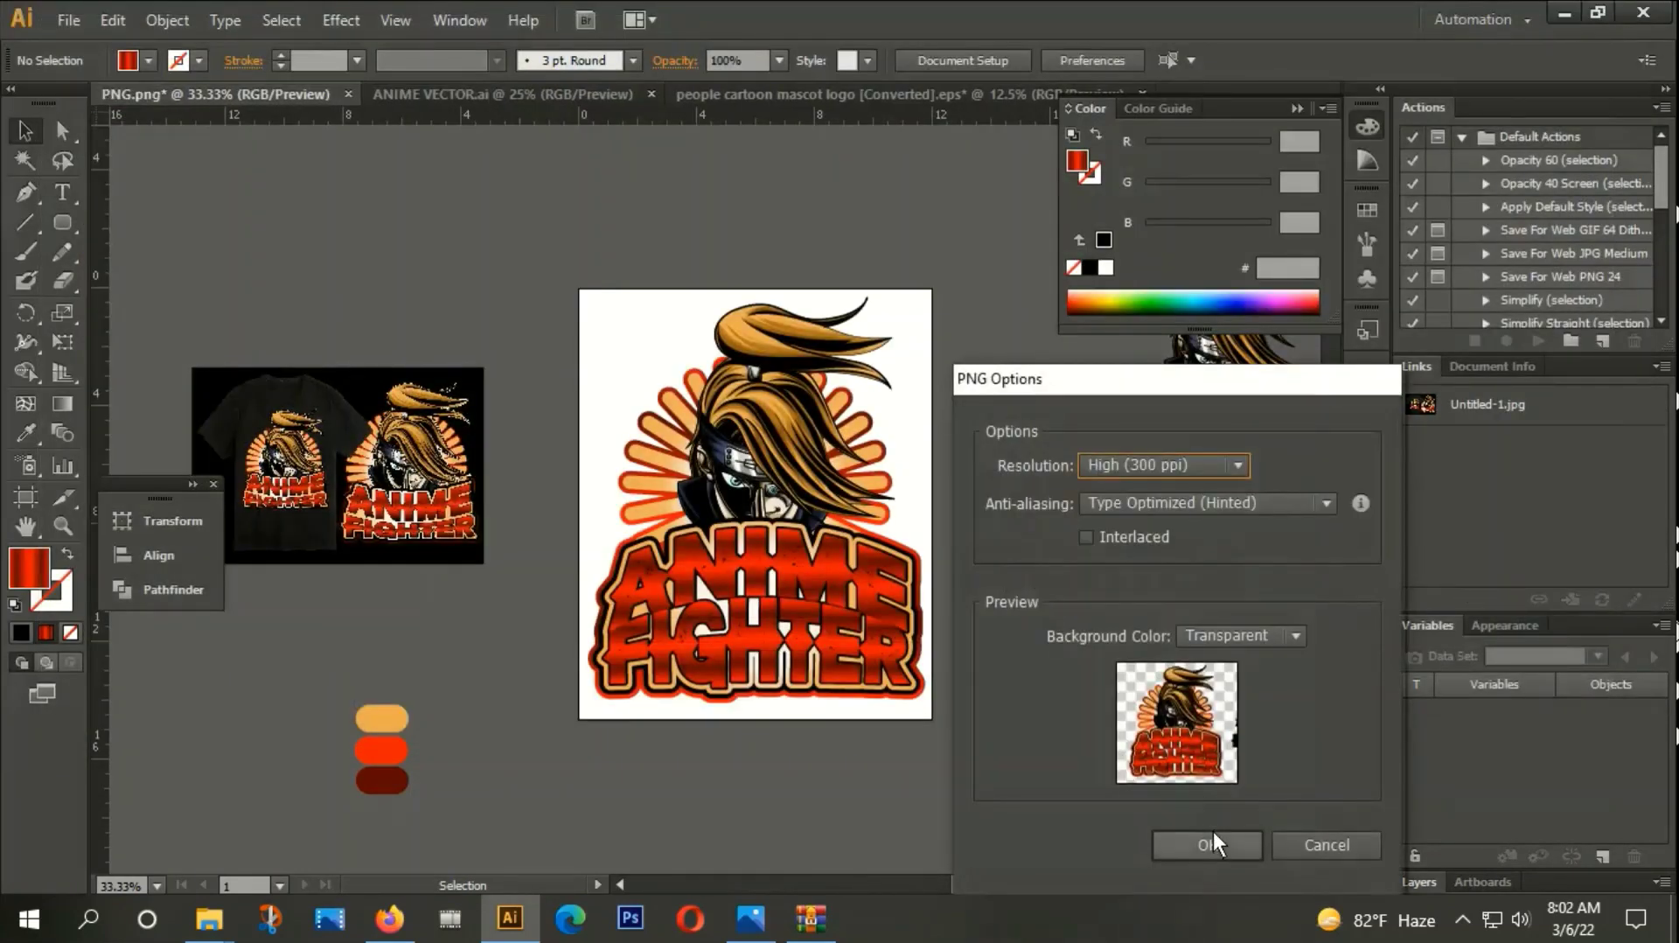
click(1209, 844)
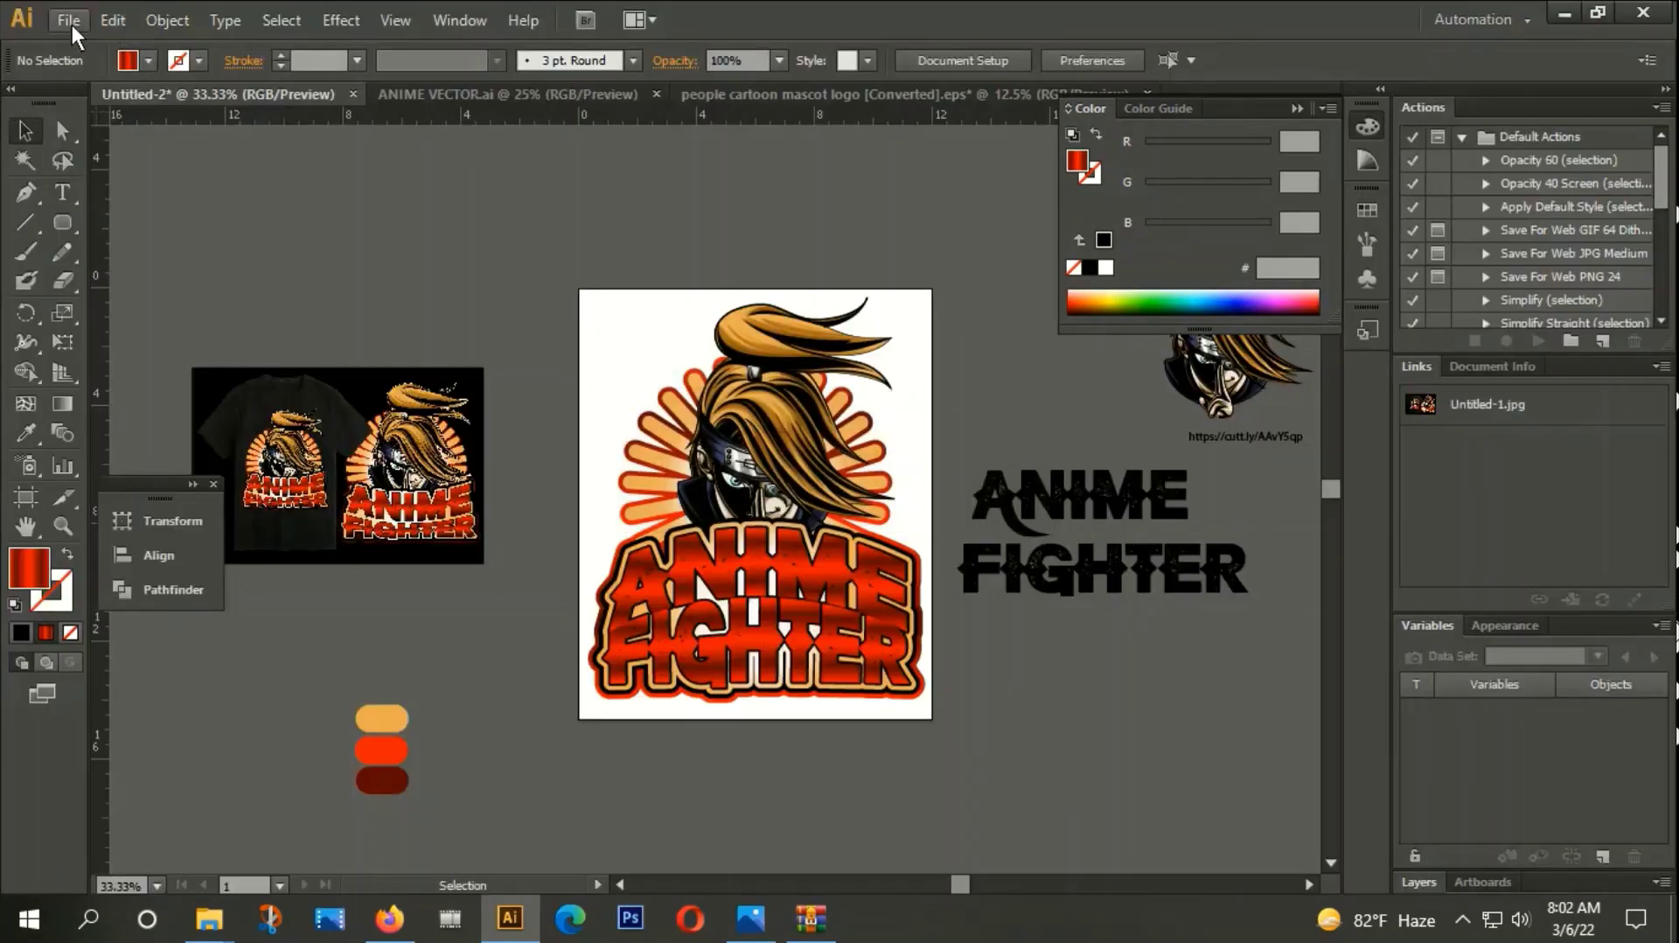
Save the design as SOURCE in Illustrator EPS format using artboards.
click(68, 19)
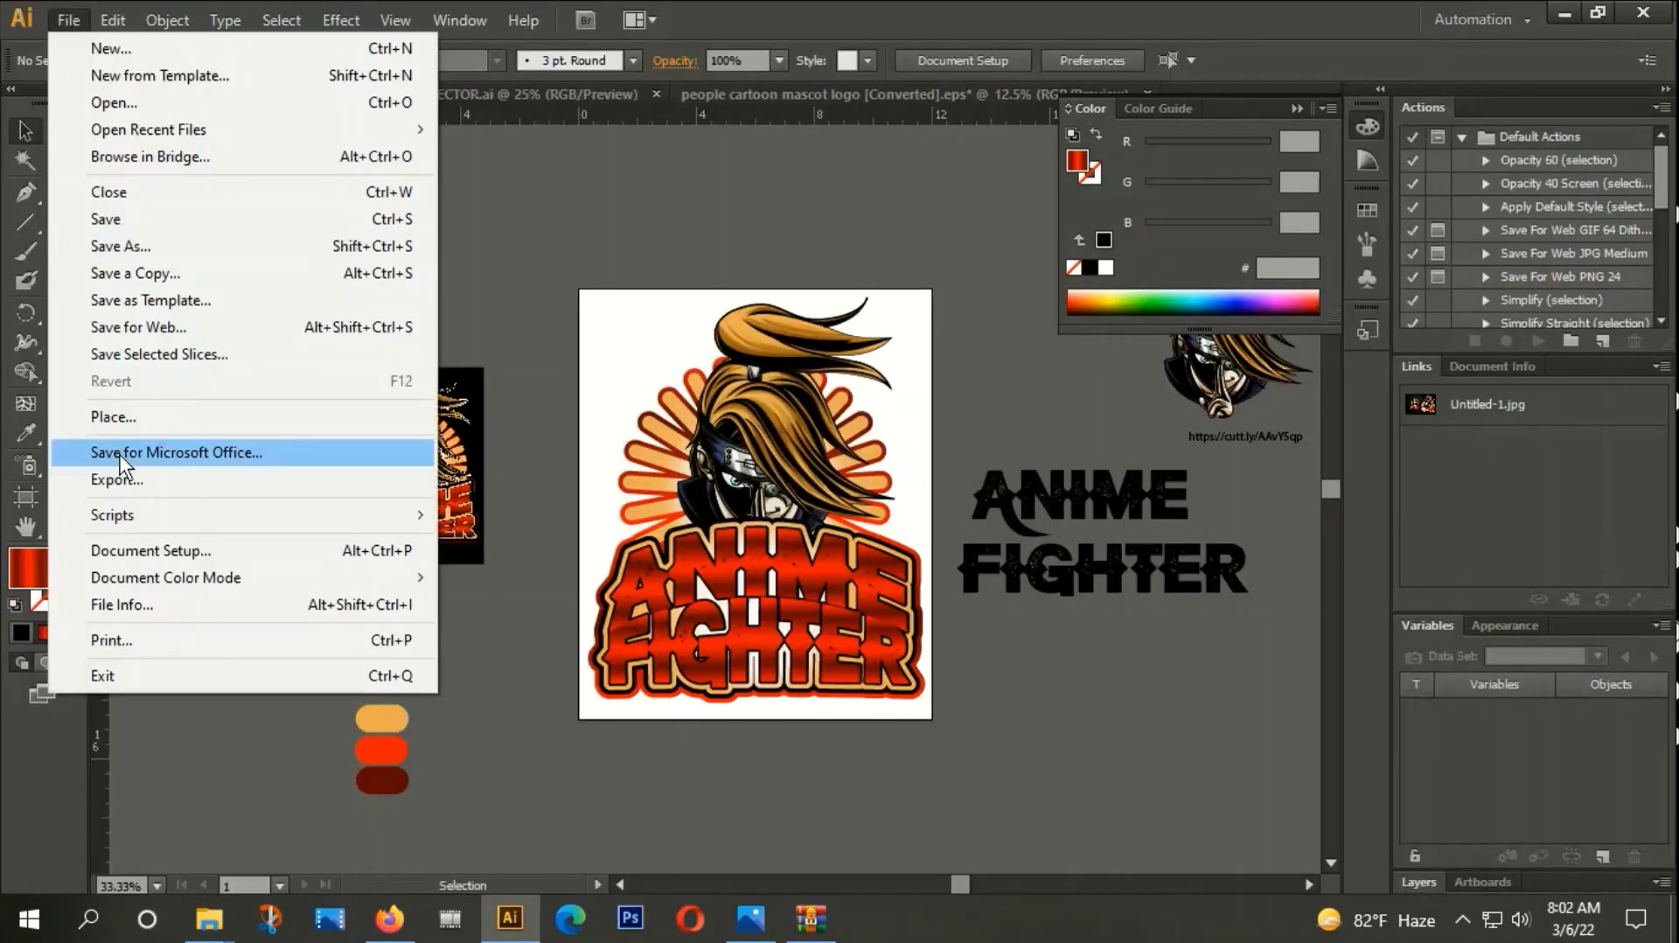
click(105, 238)
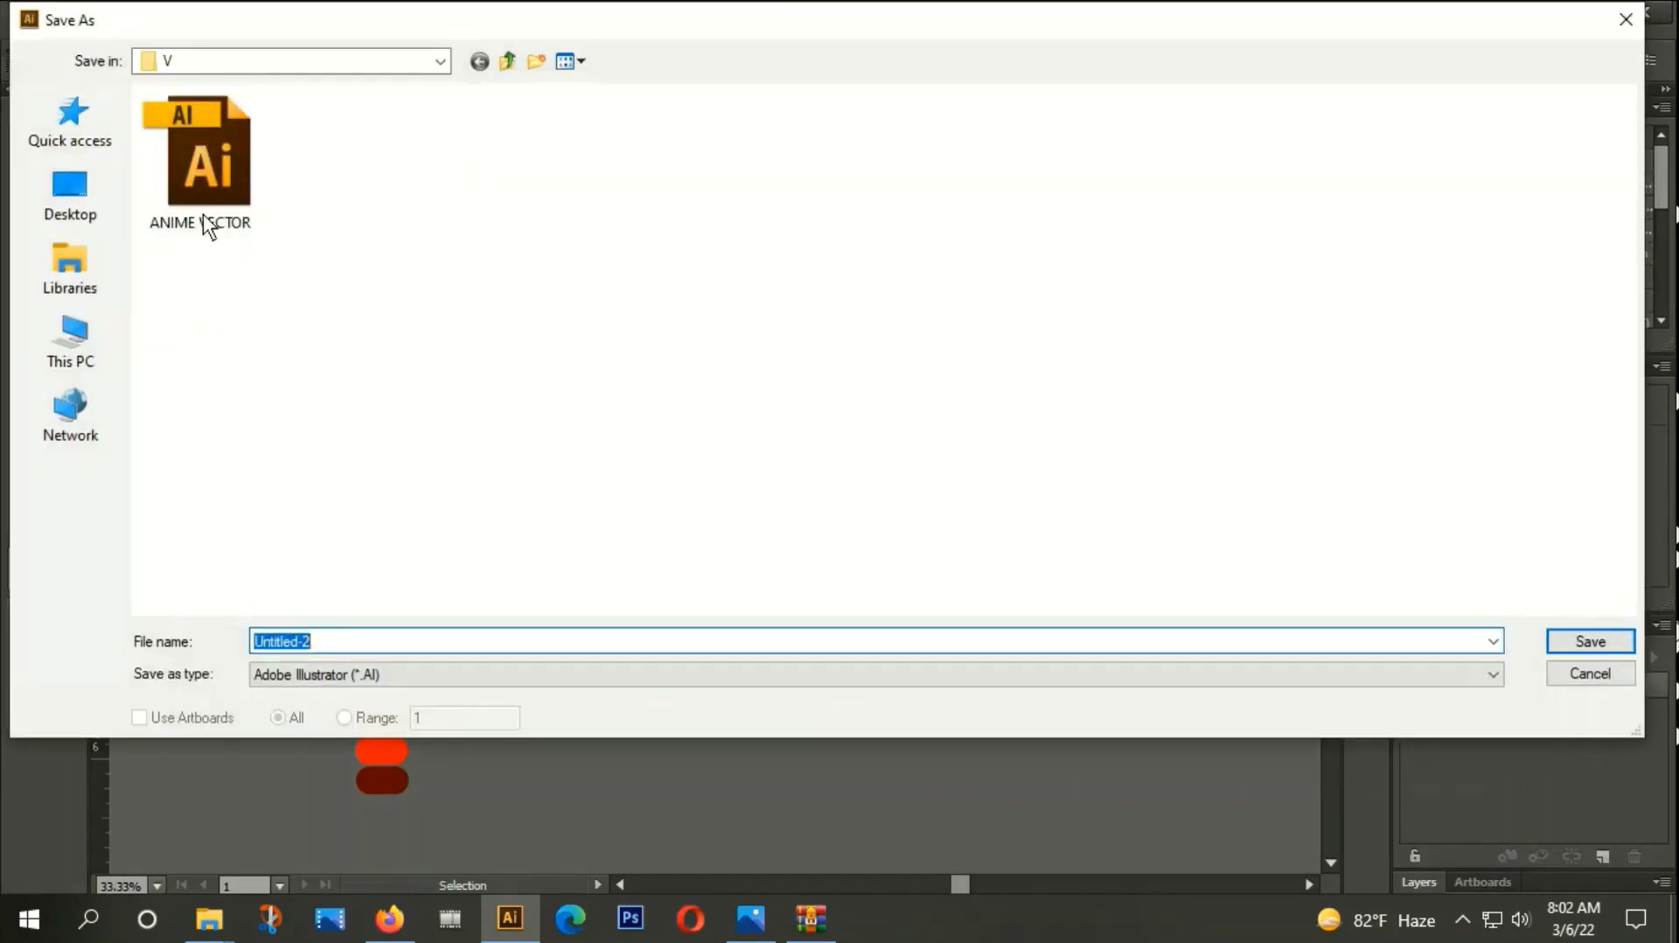
click(338, 682)
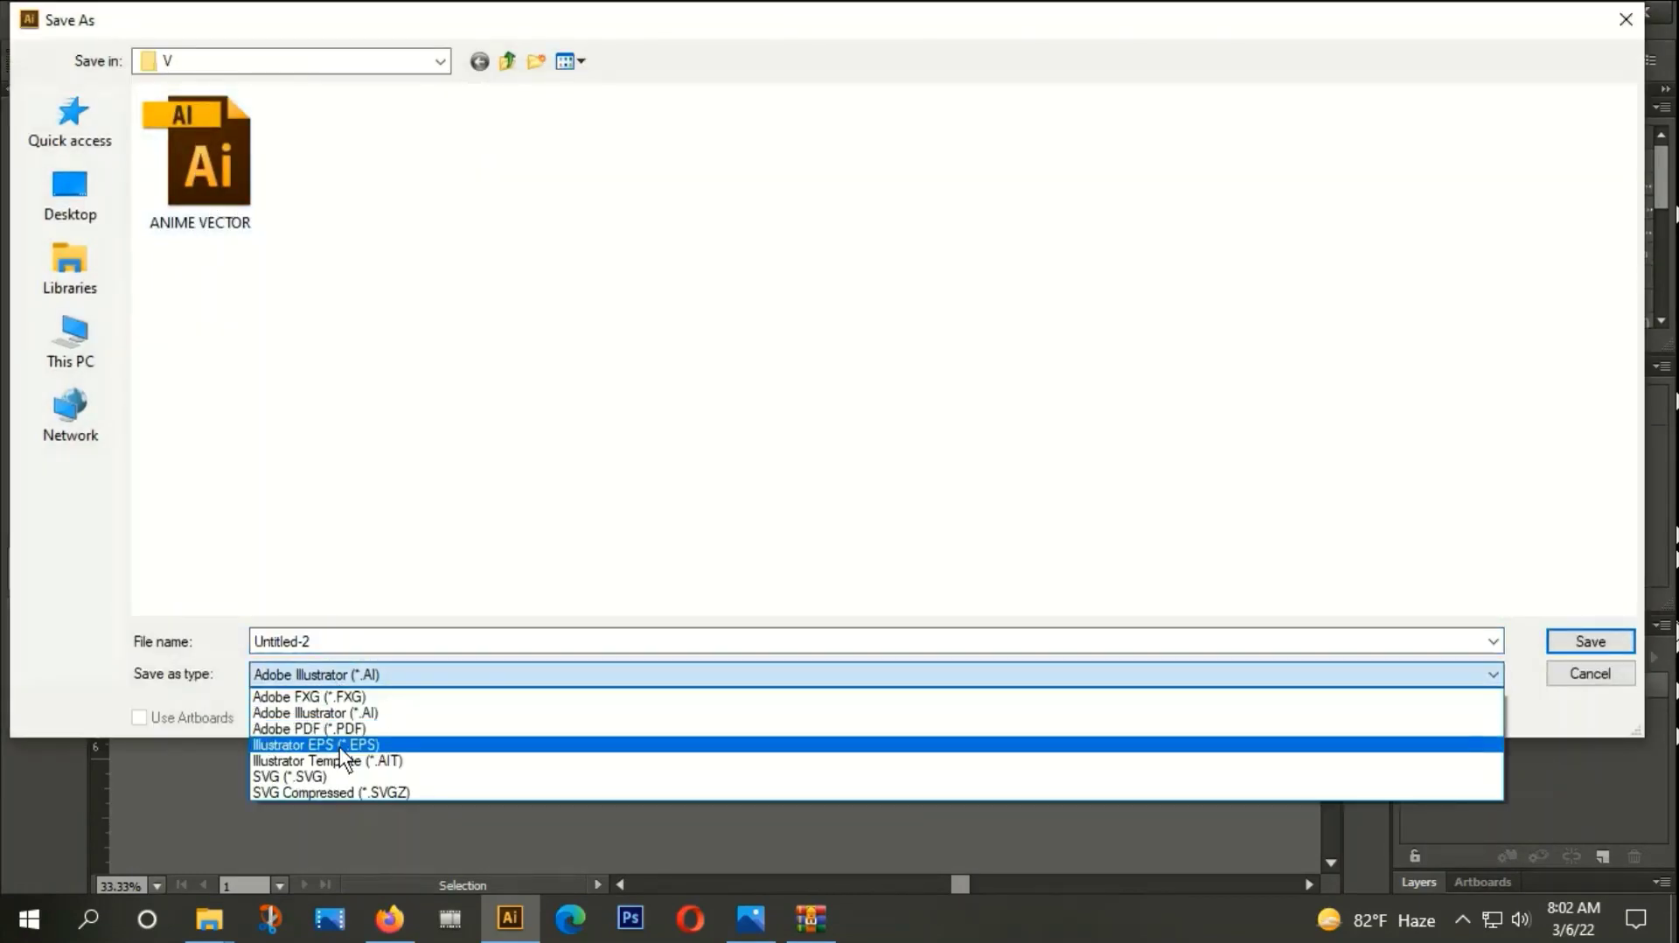
click(339, 741)
click(139, 717)
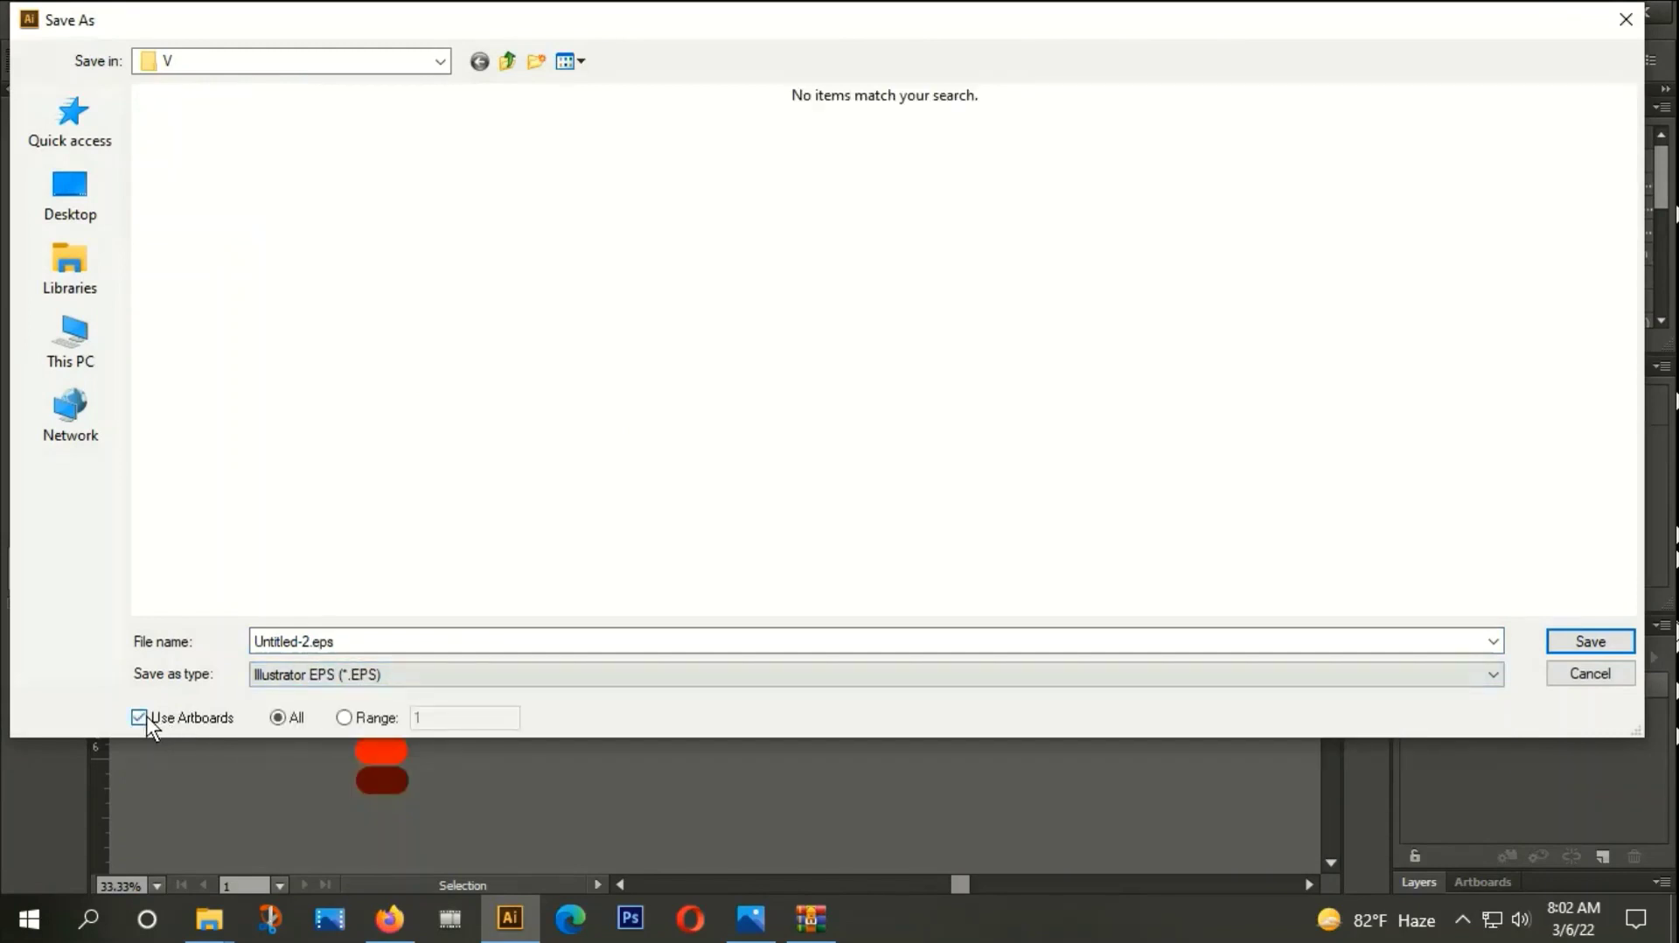
click(350, 646)
text(S)
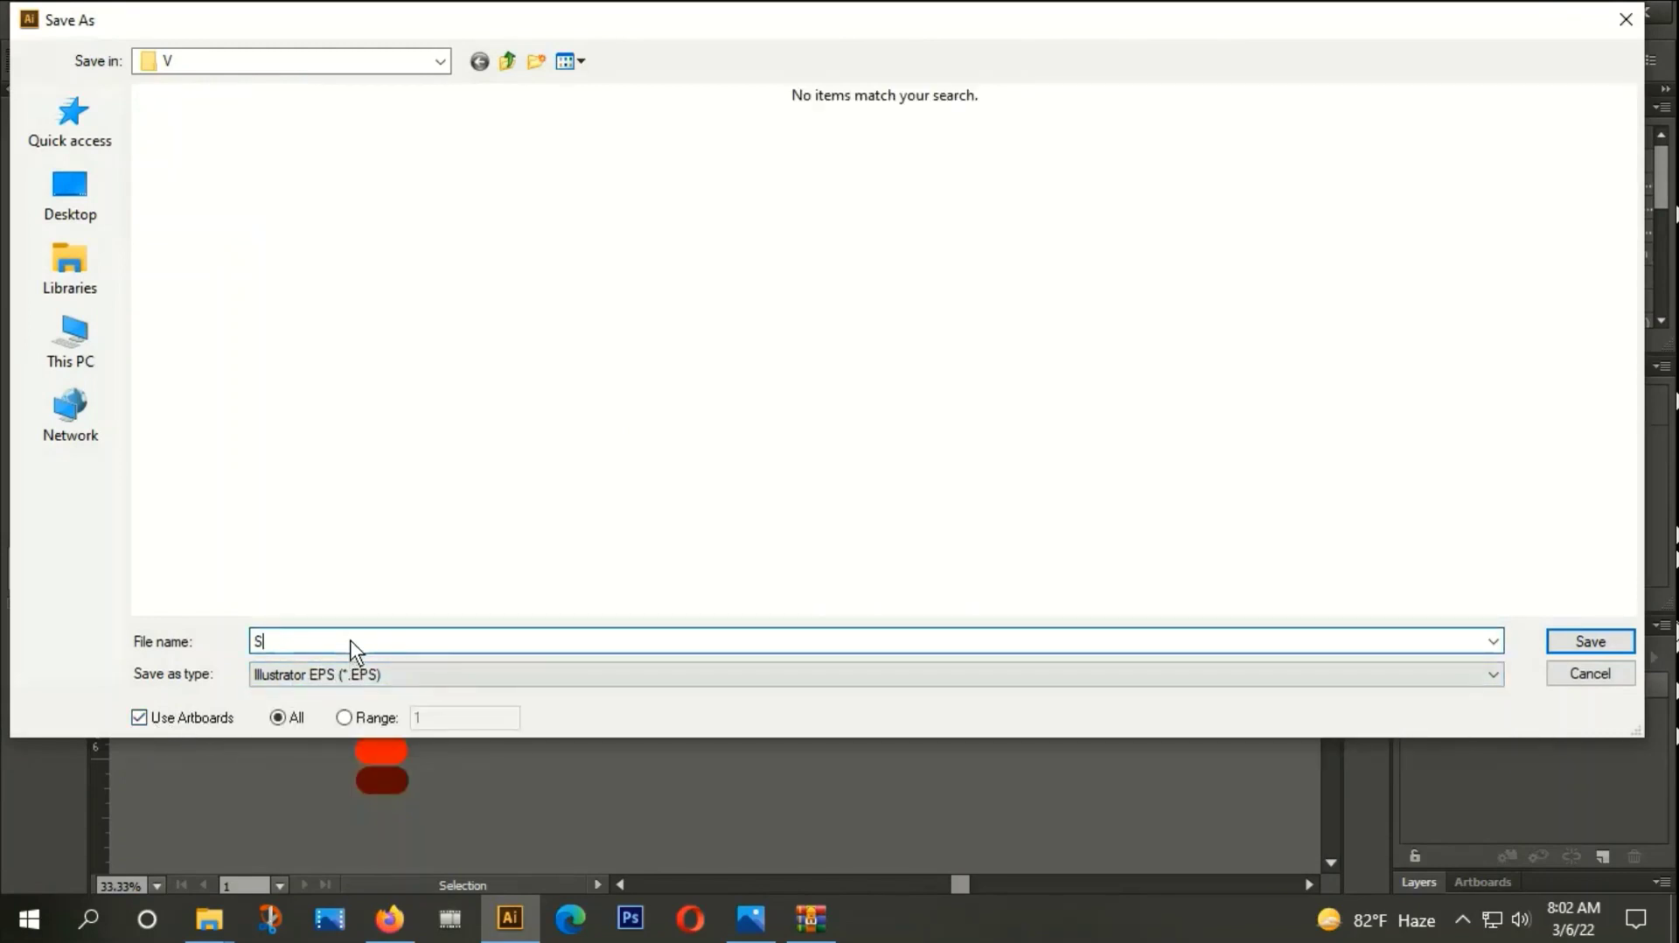
text(OURCE FILE)
click(1556, 641)
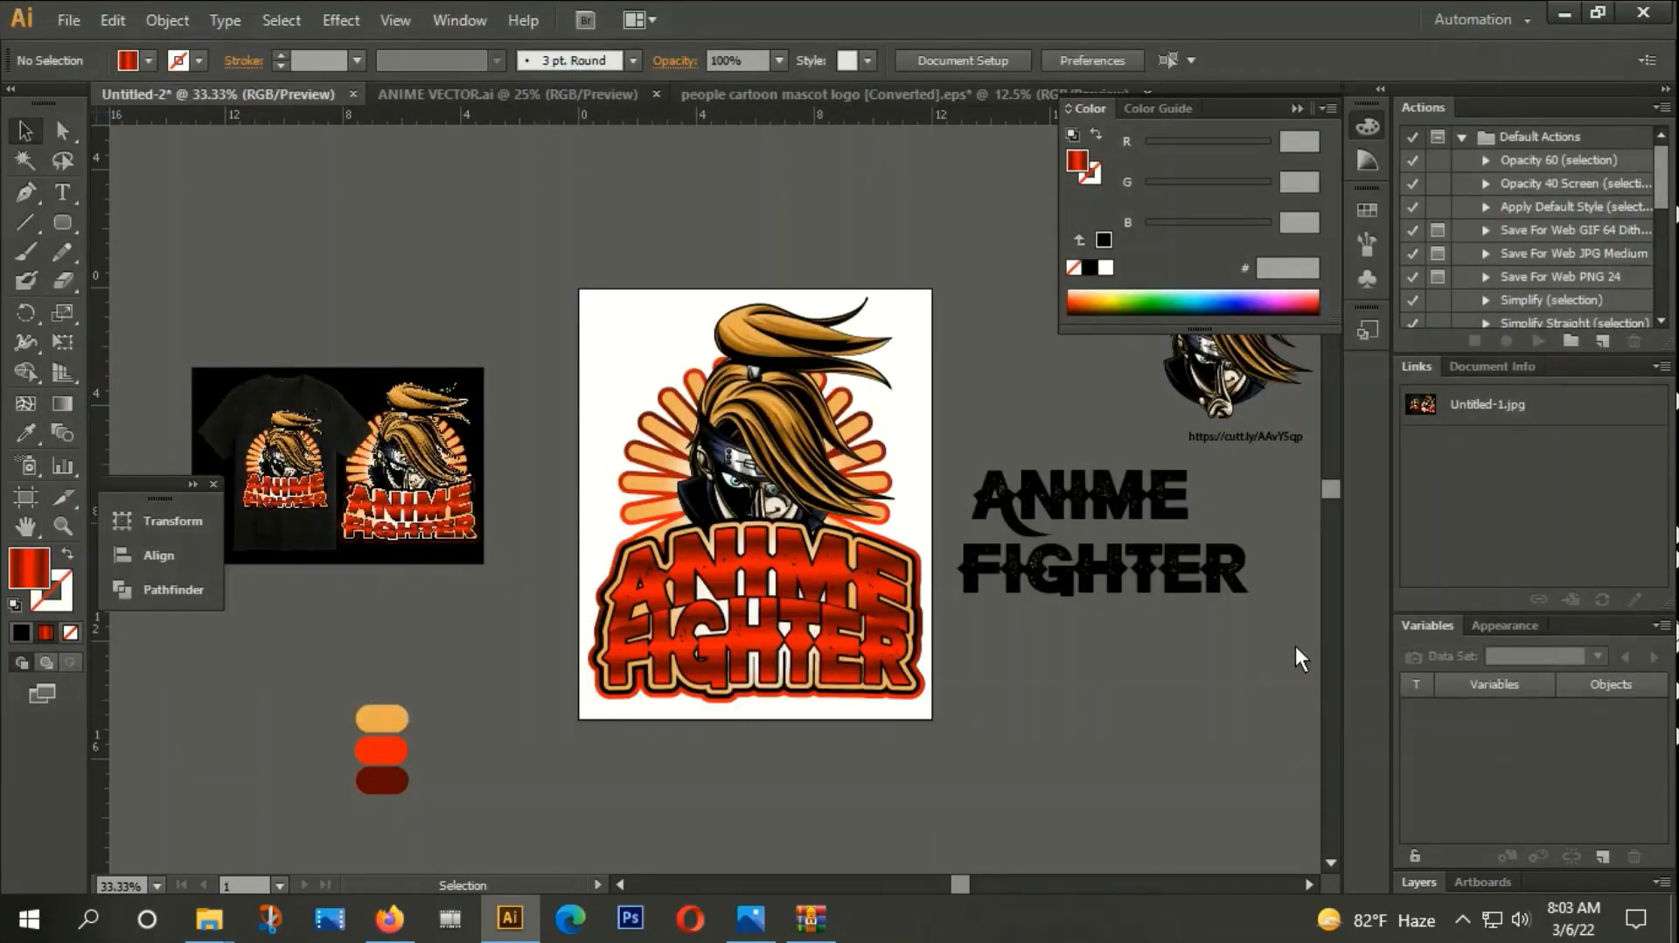
Confirm EPS options, then in ANIME VECTOR.ai delete the artwork and center the T-shirt photo.
click(1235, 871)
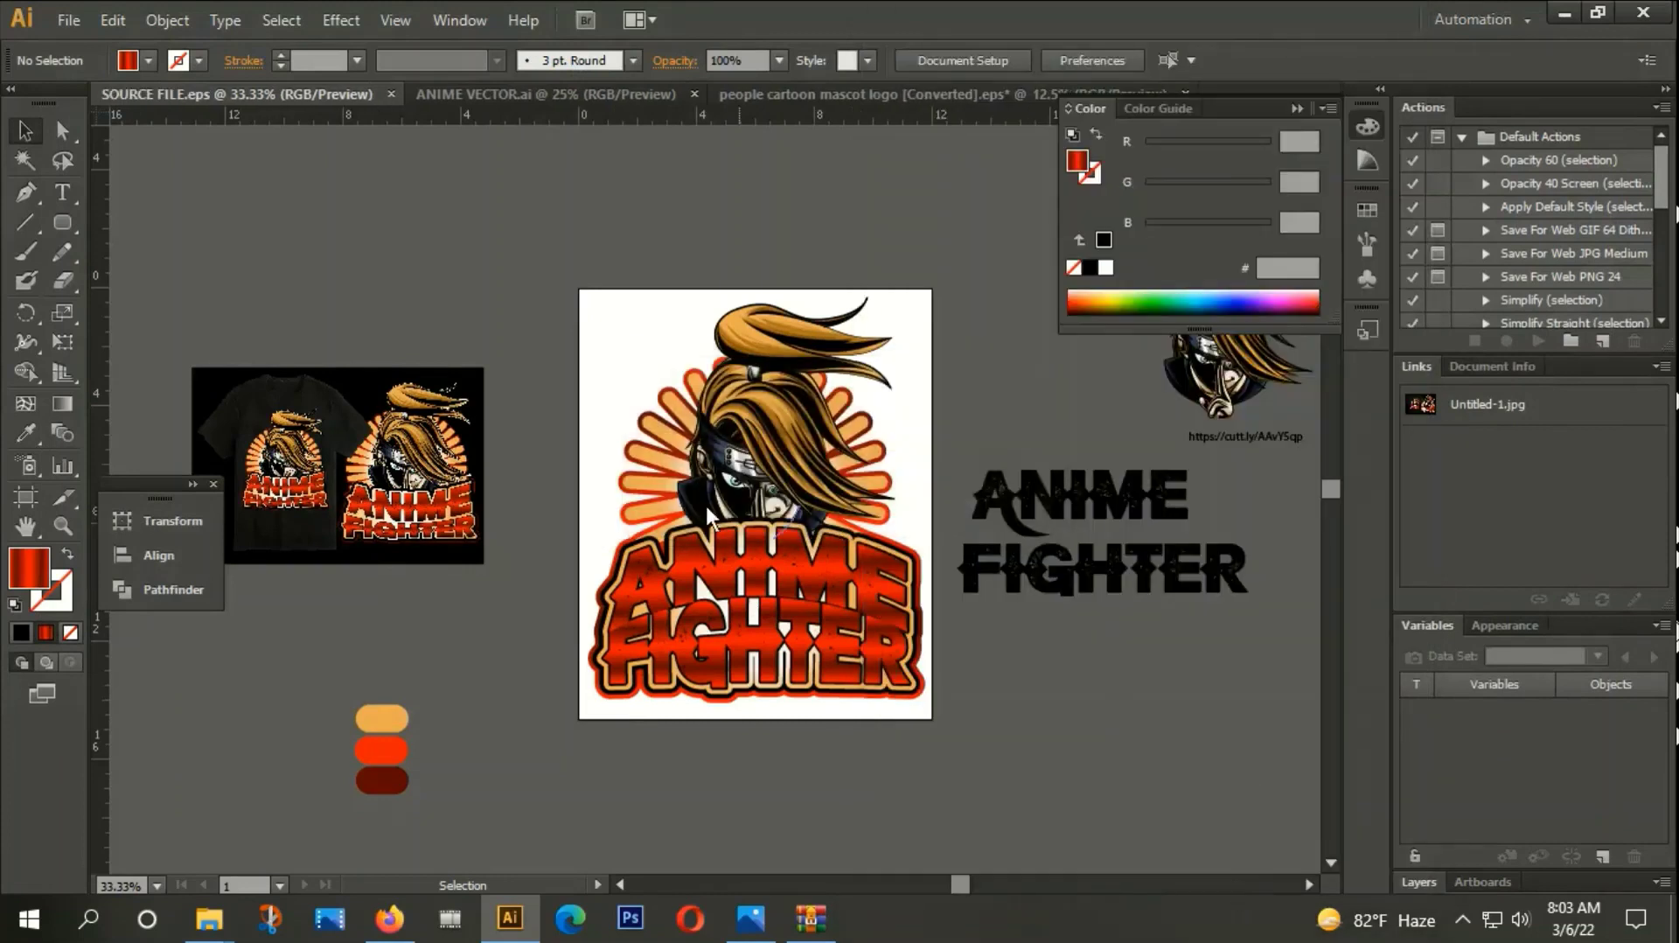
click(580, 92)
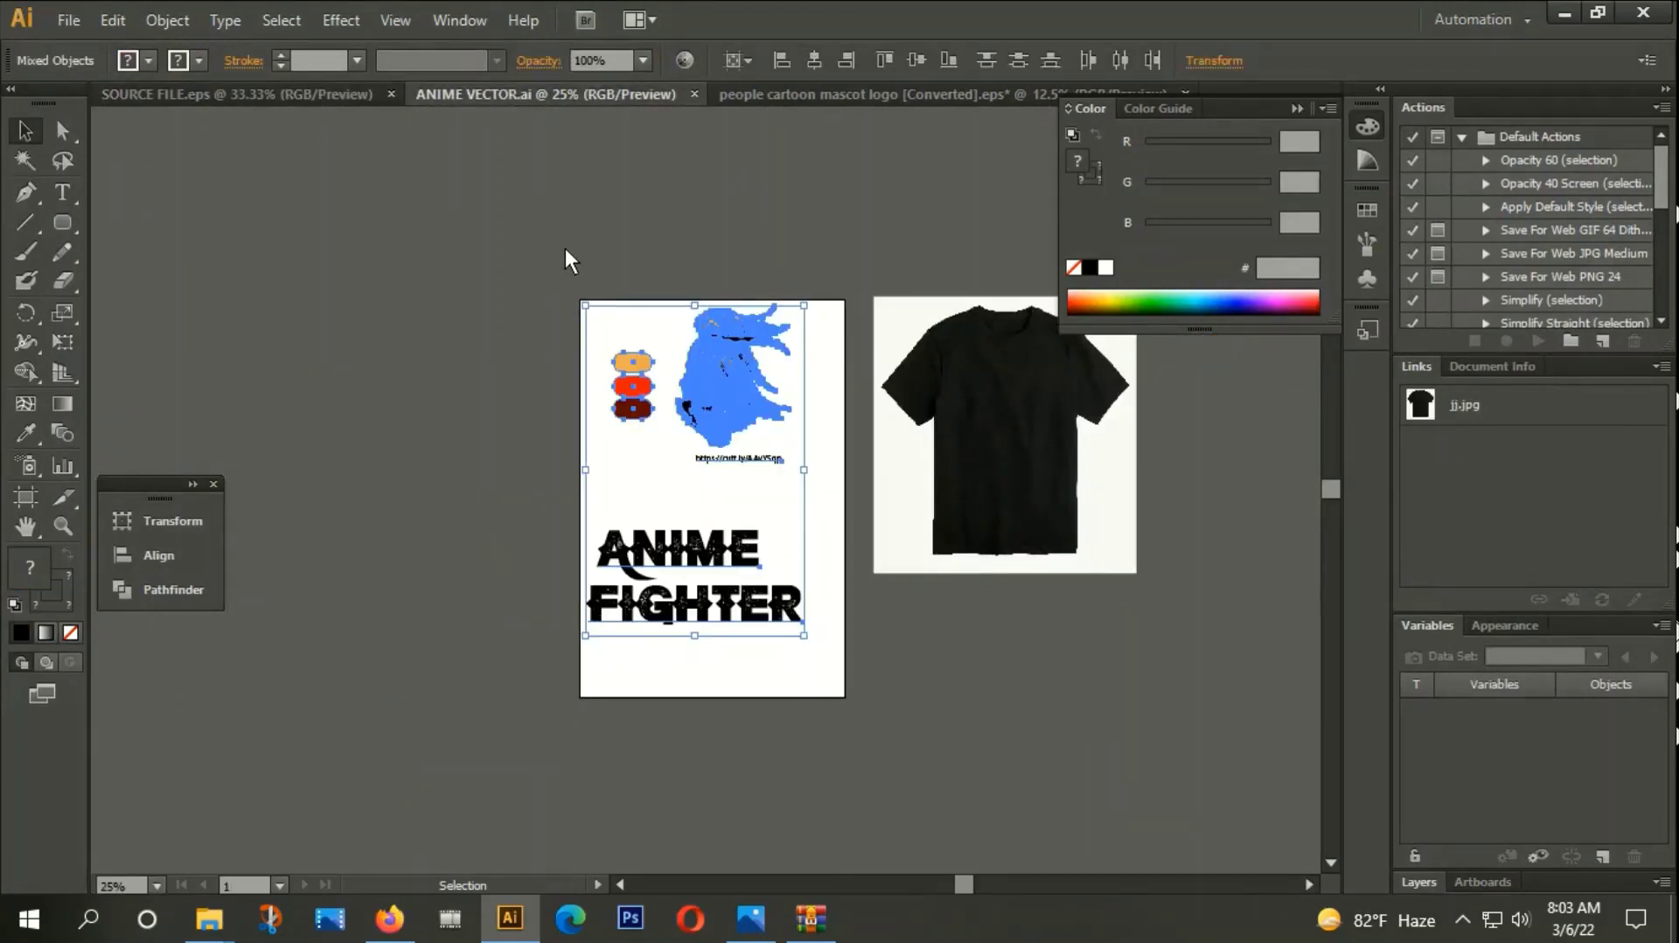
key(Delete)
drag(948, 480, 717, 516)
click(960, 682)
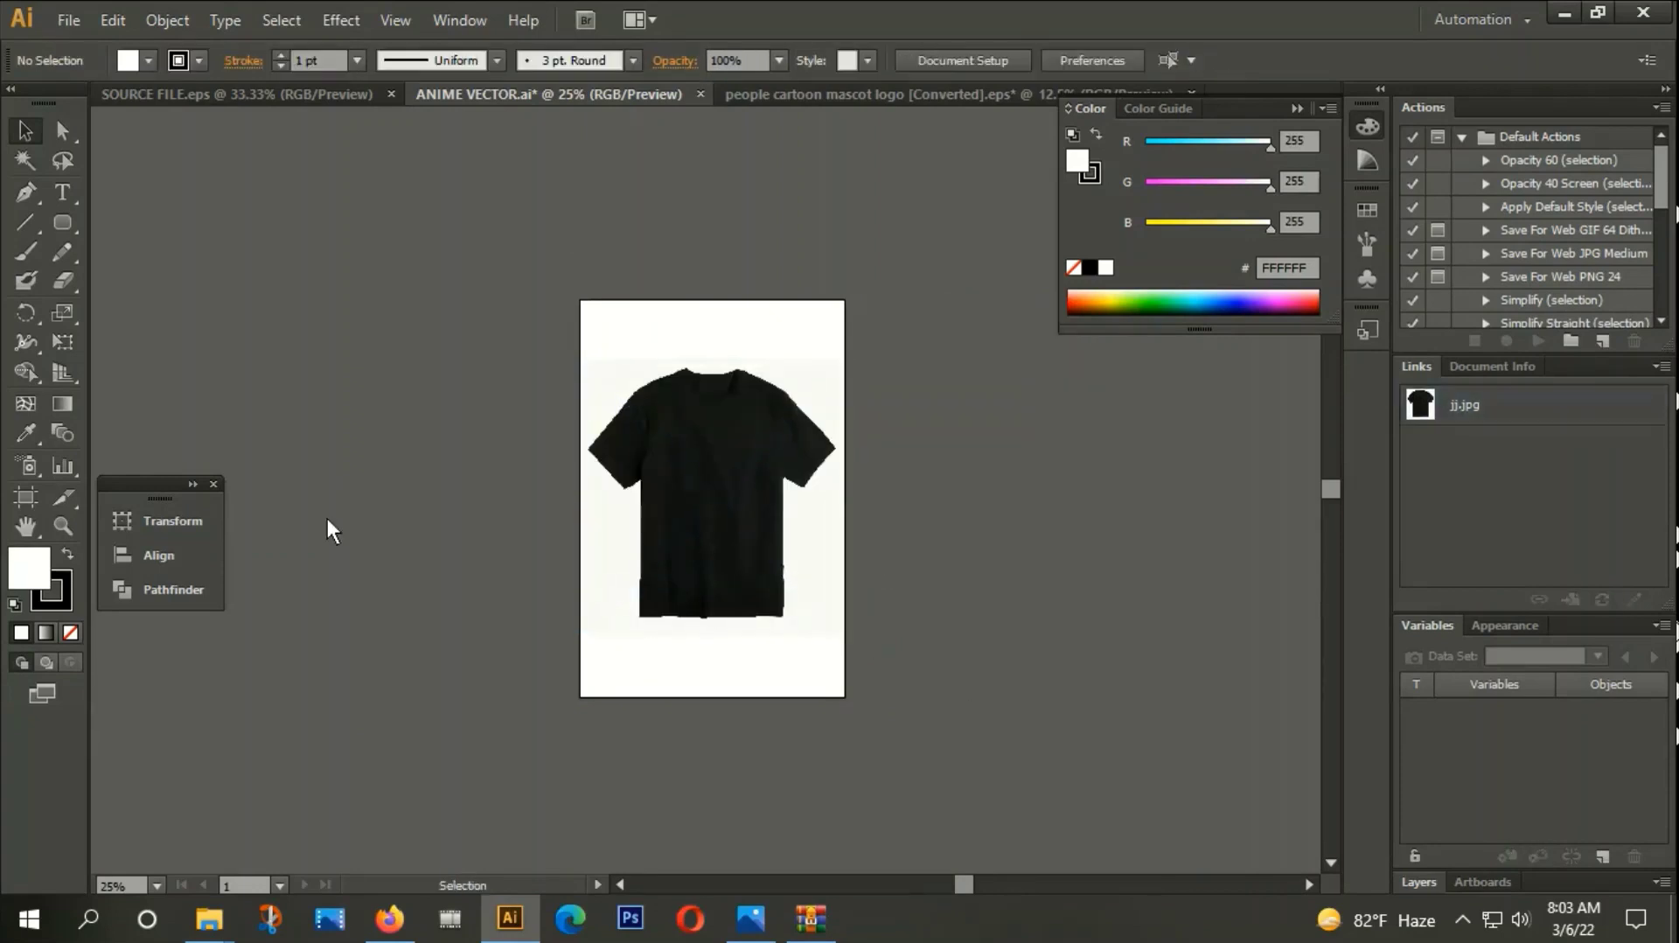
Trim the artboard's top and bottom edges to 12 × 12.88 in around the T-shirt.
click(24, 496)
drag(714, 301, 714, 361)
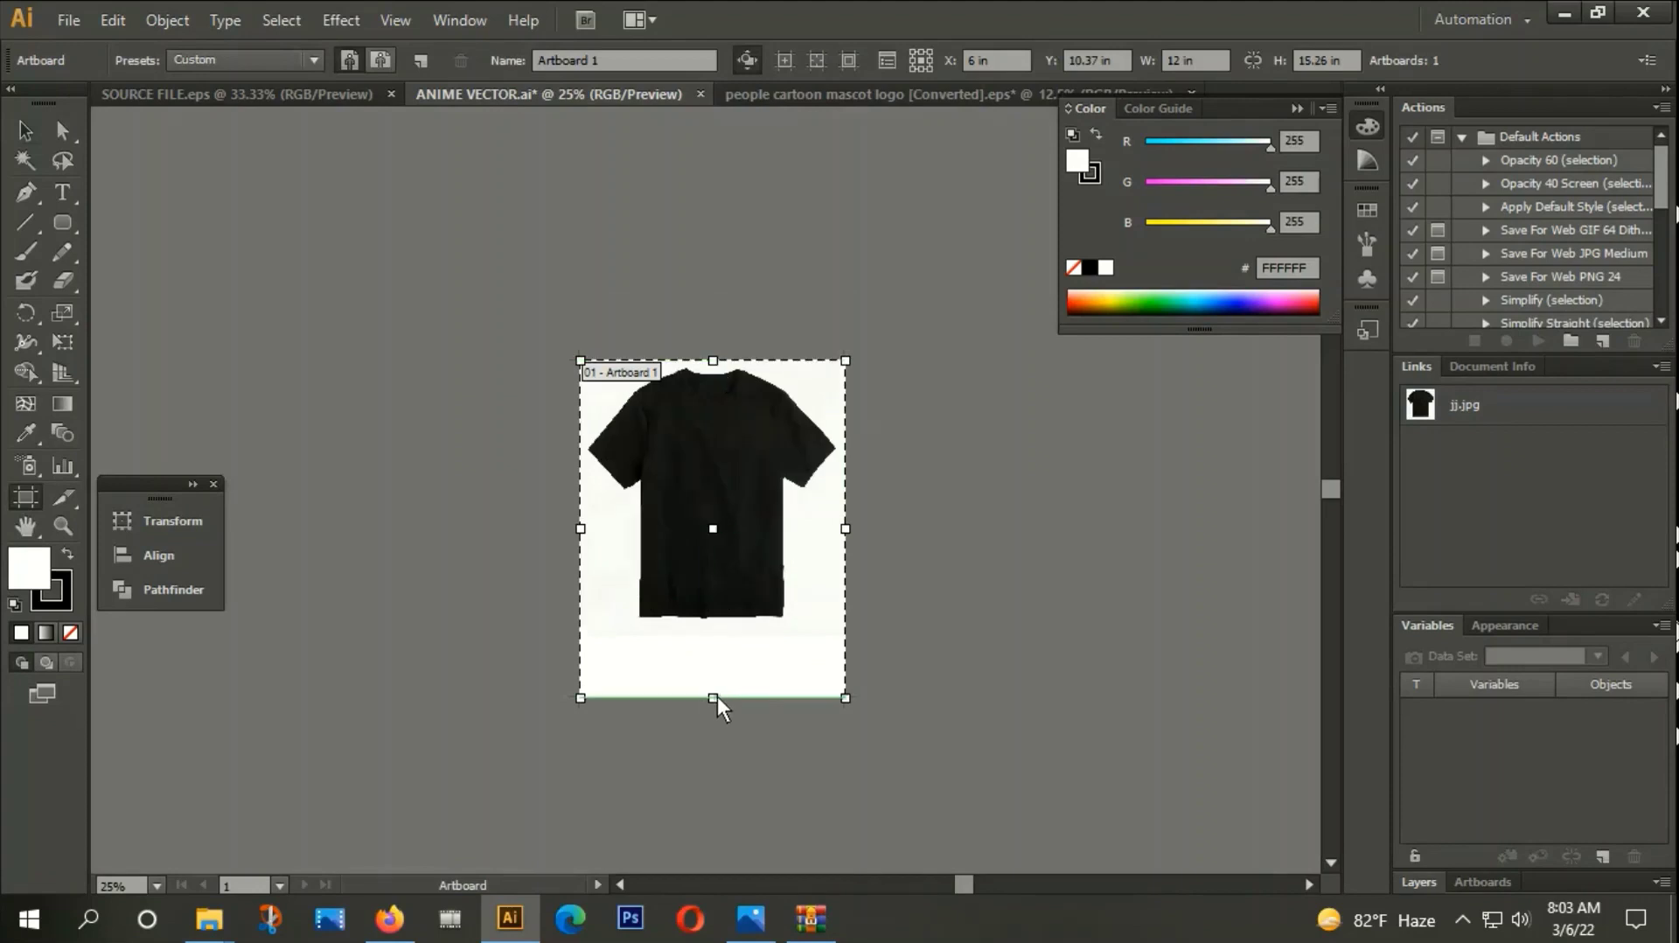
drag(713, 698, 713, 645)
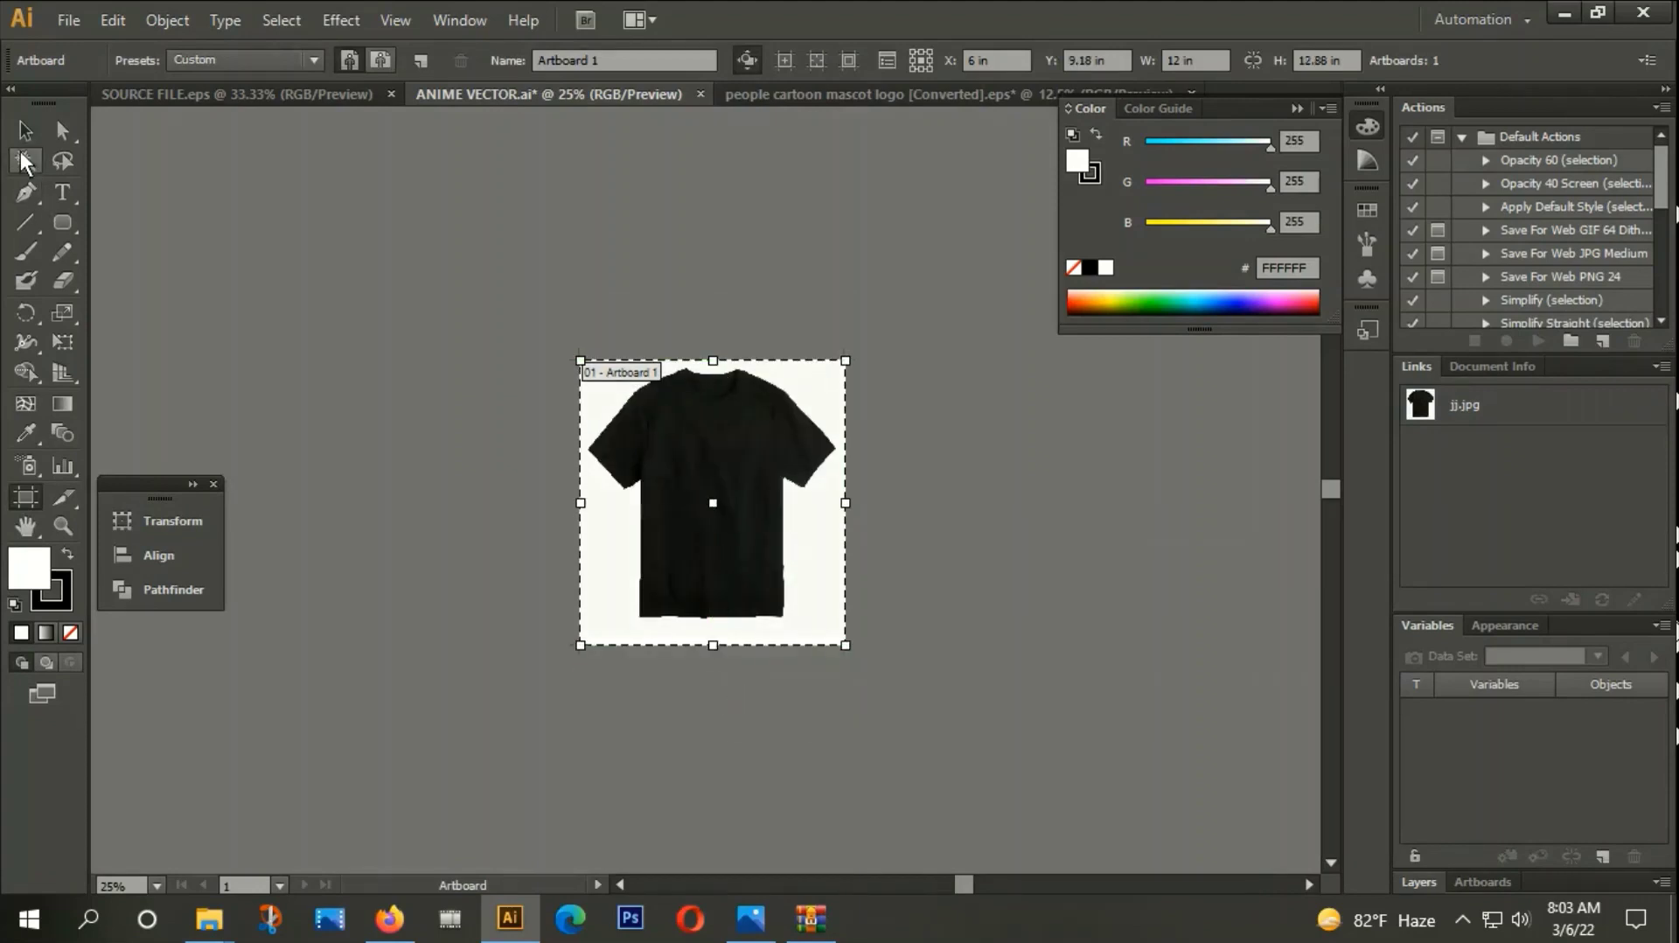
click(24, 130)
click(68, 19)
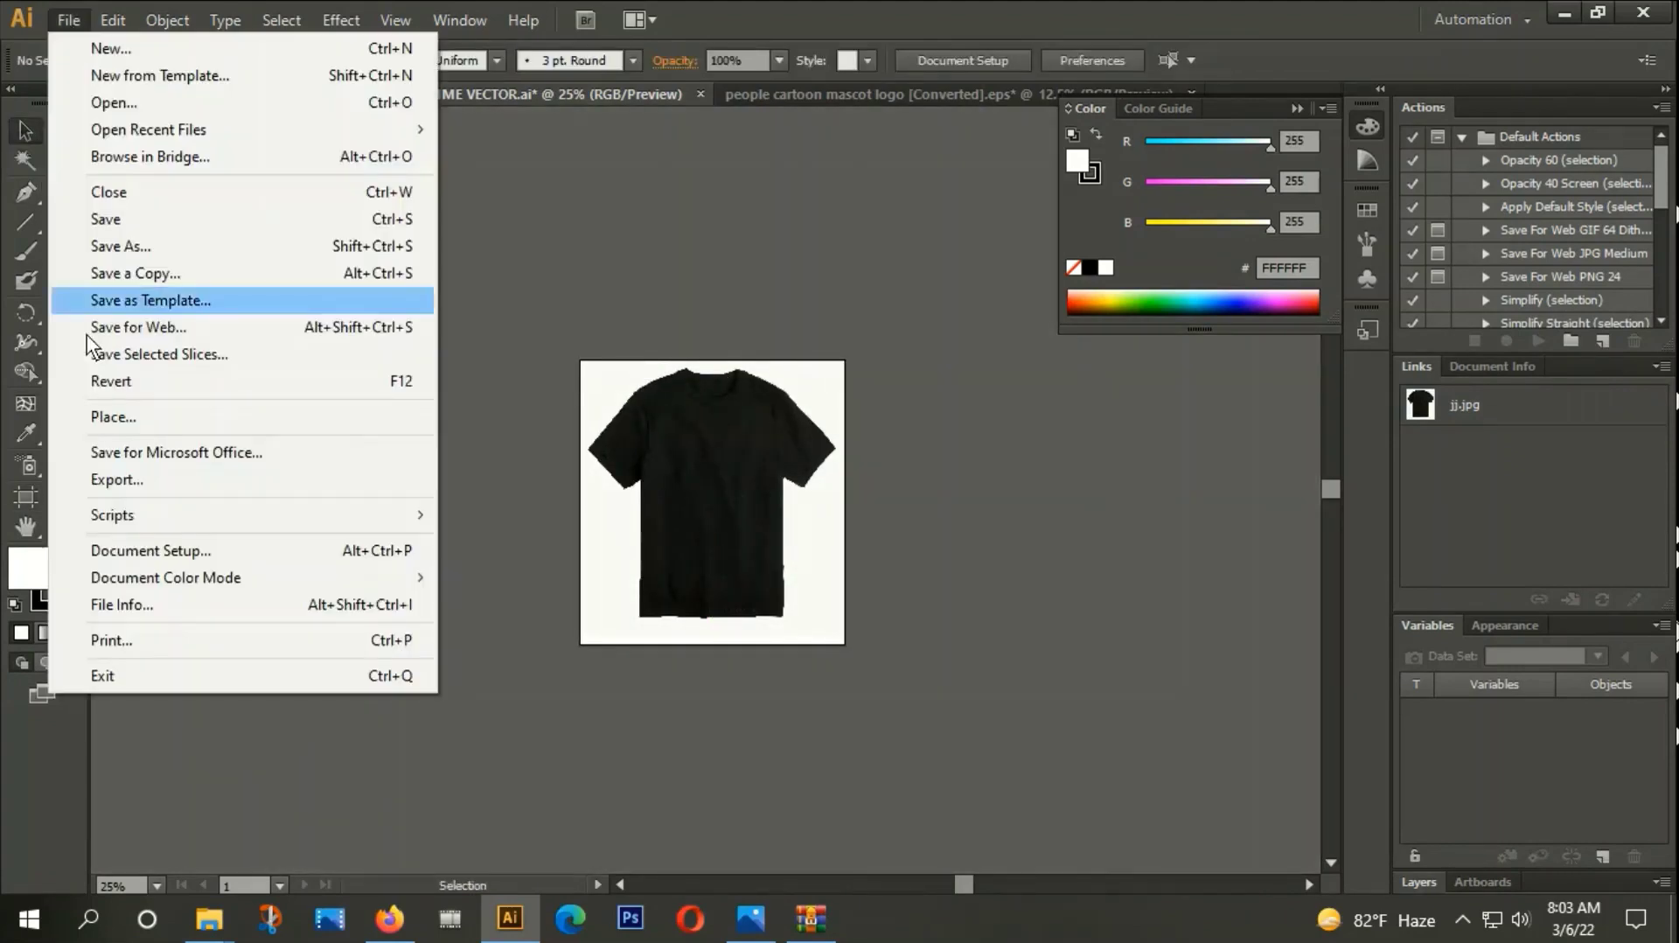
Place PNG-01 into the document and scale it down to fit the T-shirt.
click(112, 415)
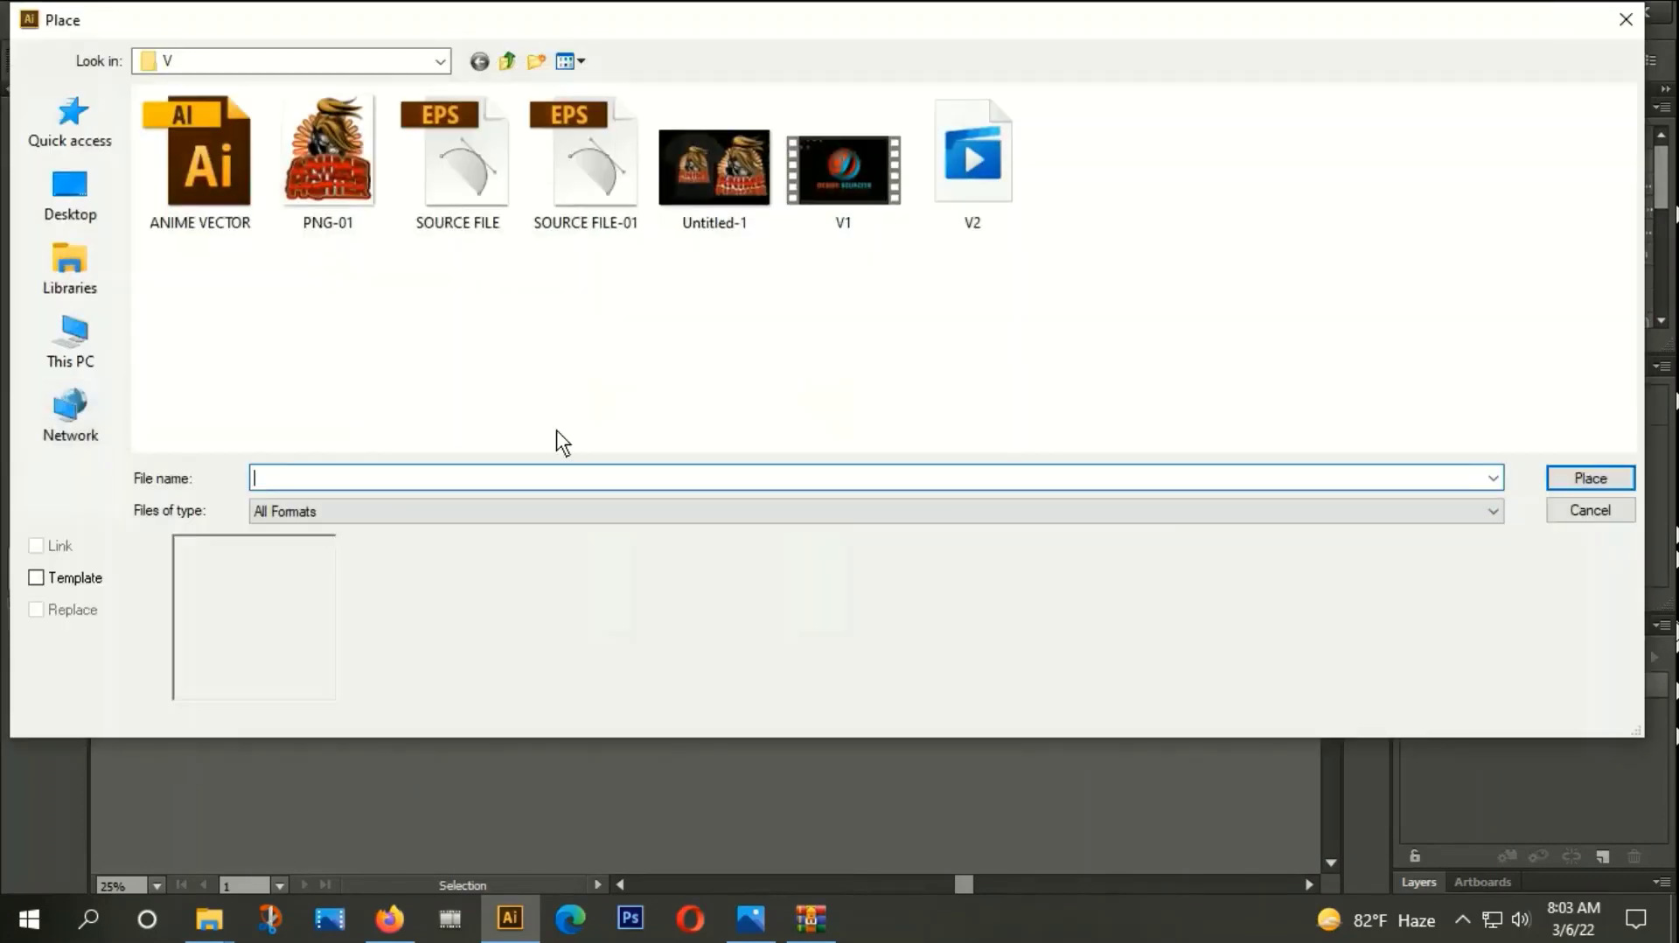
double_click(348, 150)
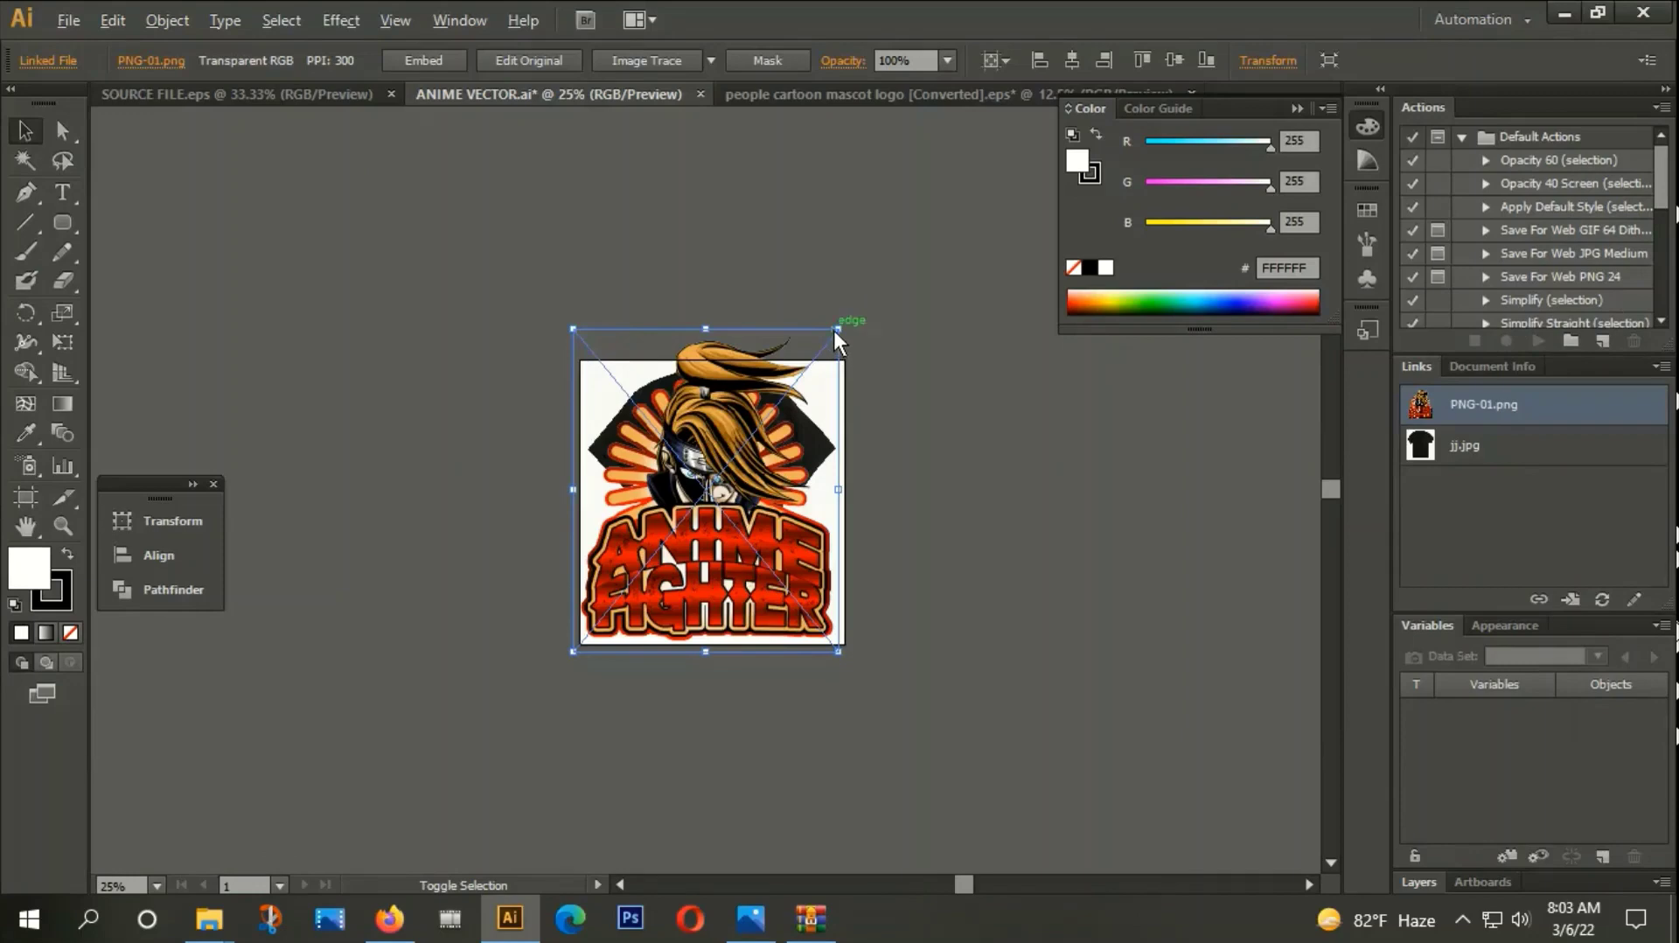
drag(837, 333, 773, 409)
scroll(747, 452, up, 2)
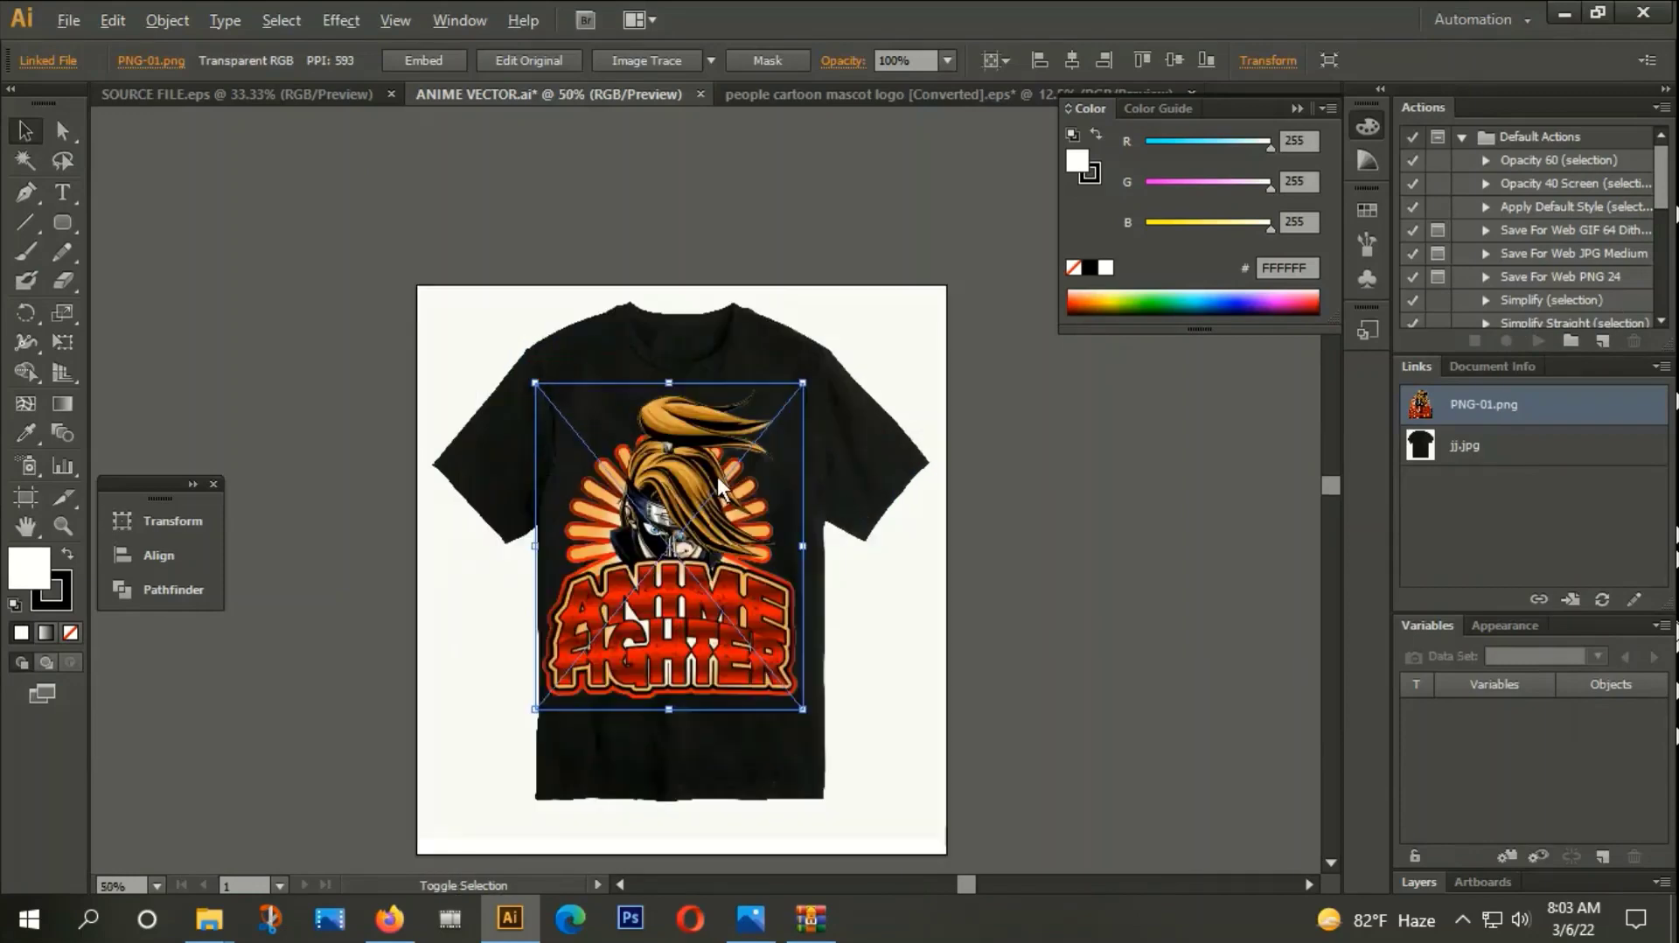
scroll(748, 452, up, 1)
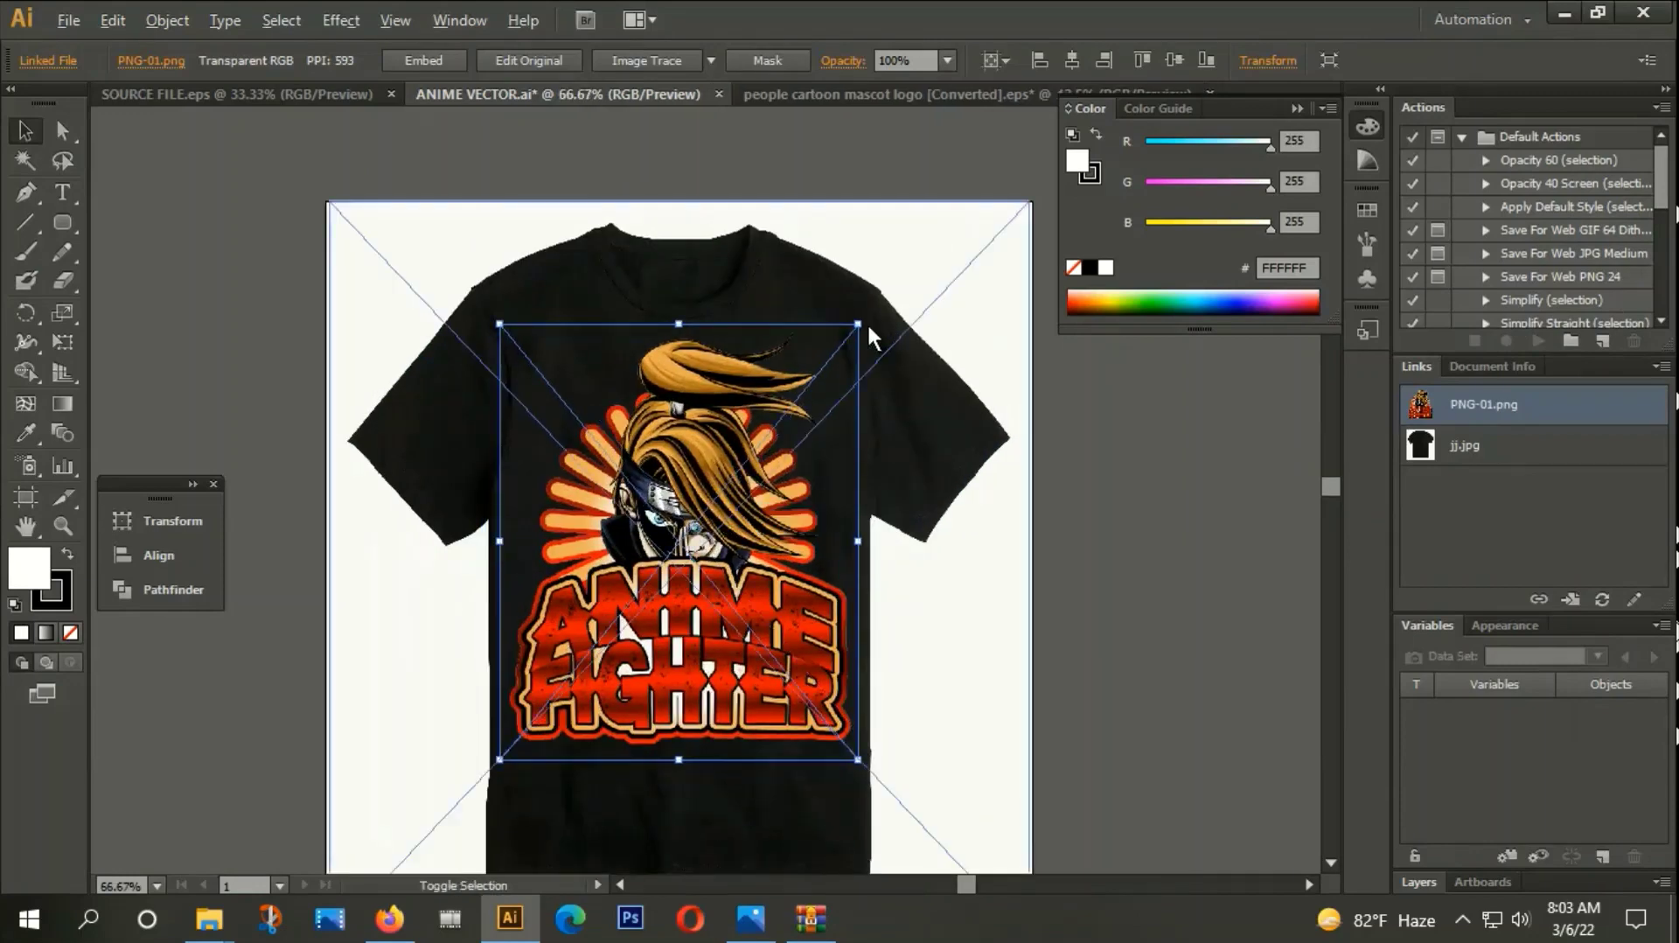
mouse_move(858, 324)
mouse_down()
mouse_move(831, 356)
mouse_move(853, 325)
mouse_up()
drag(742, 489, 739, 500)
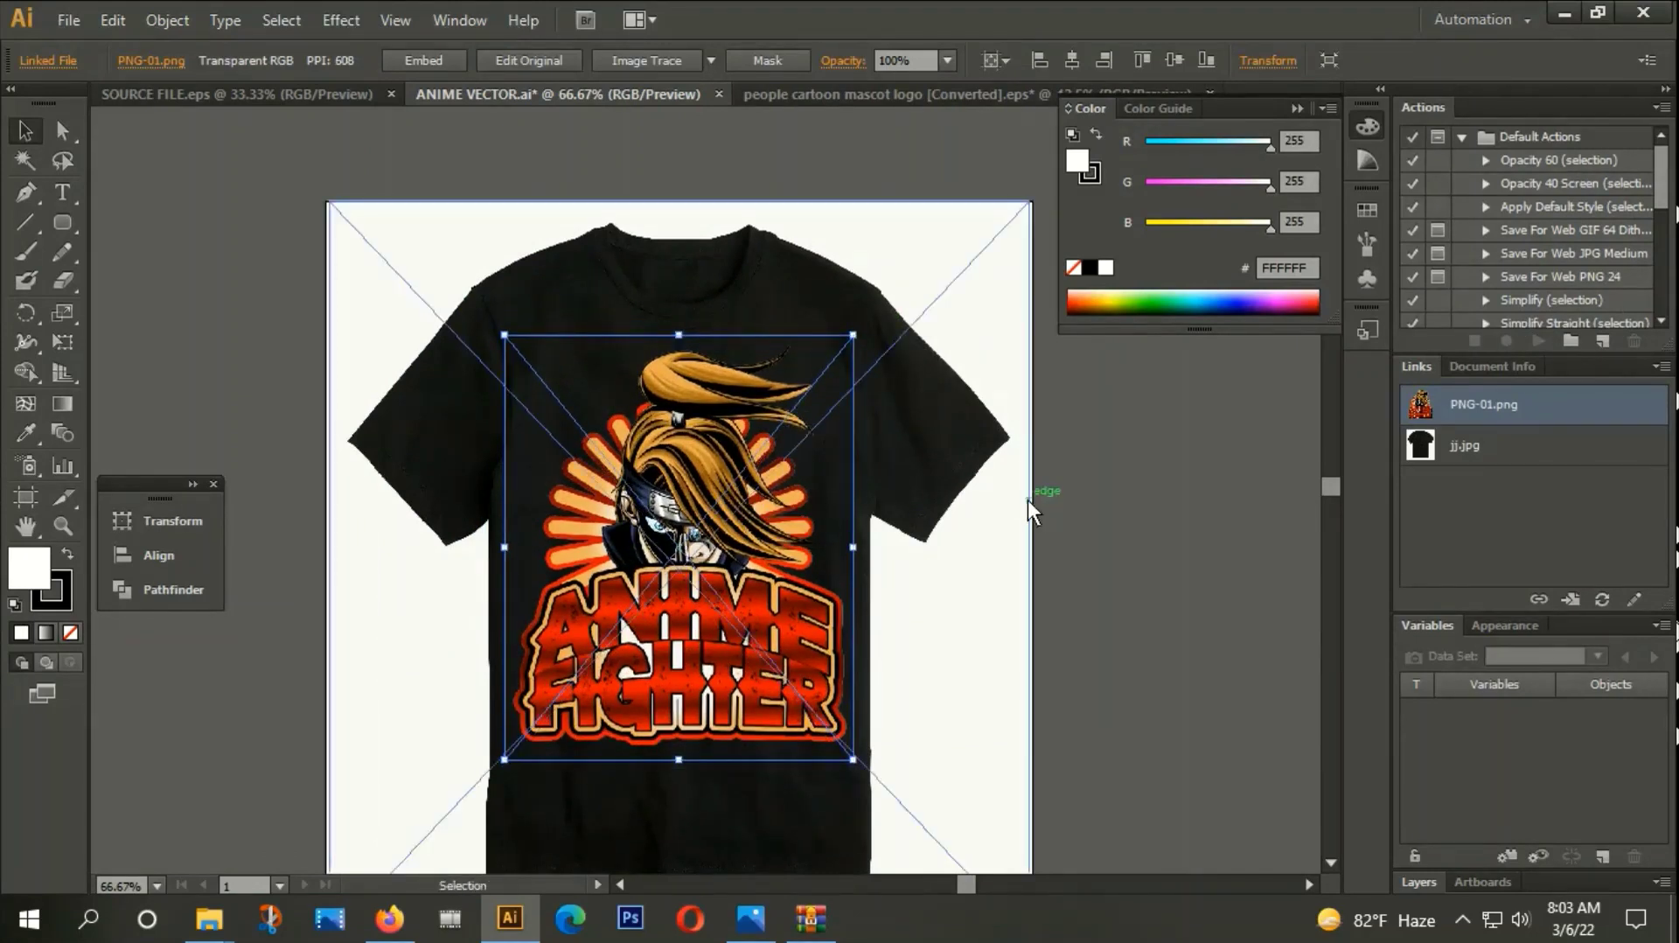
Shrink the ANIME FIGHTER design further and move it up onto the shirt's chest.
click(919, 487)
scroll(919, 487, down, 2)
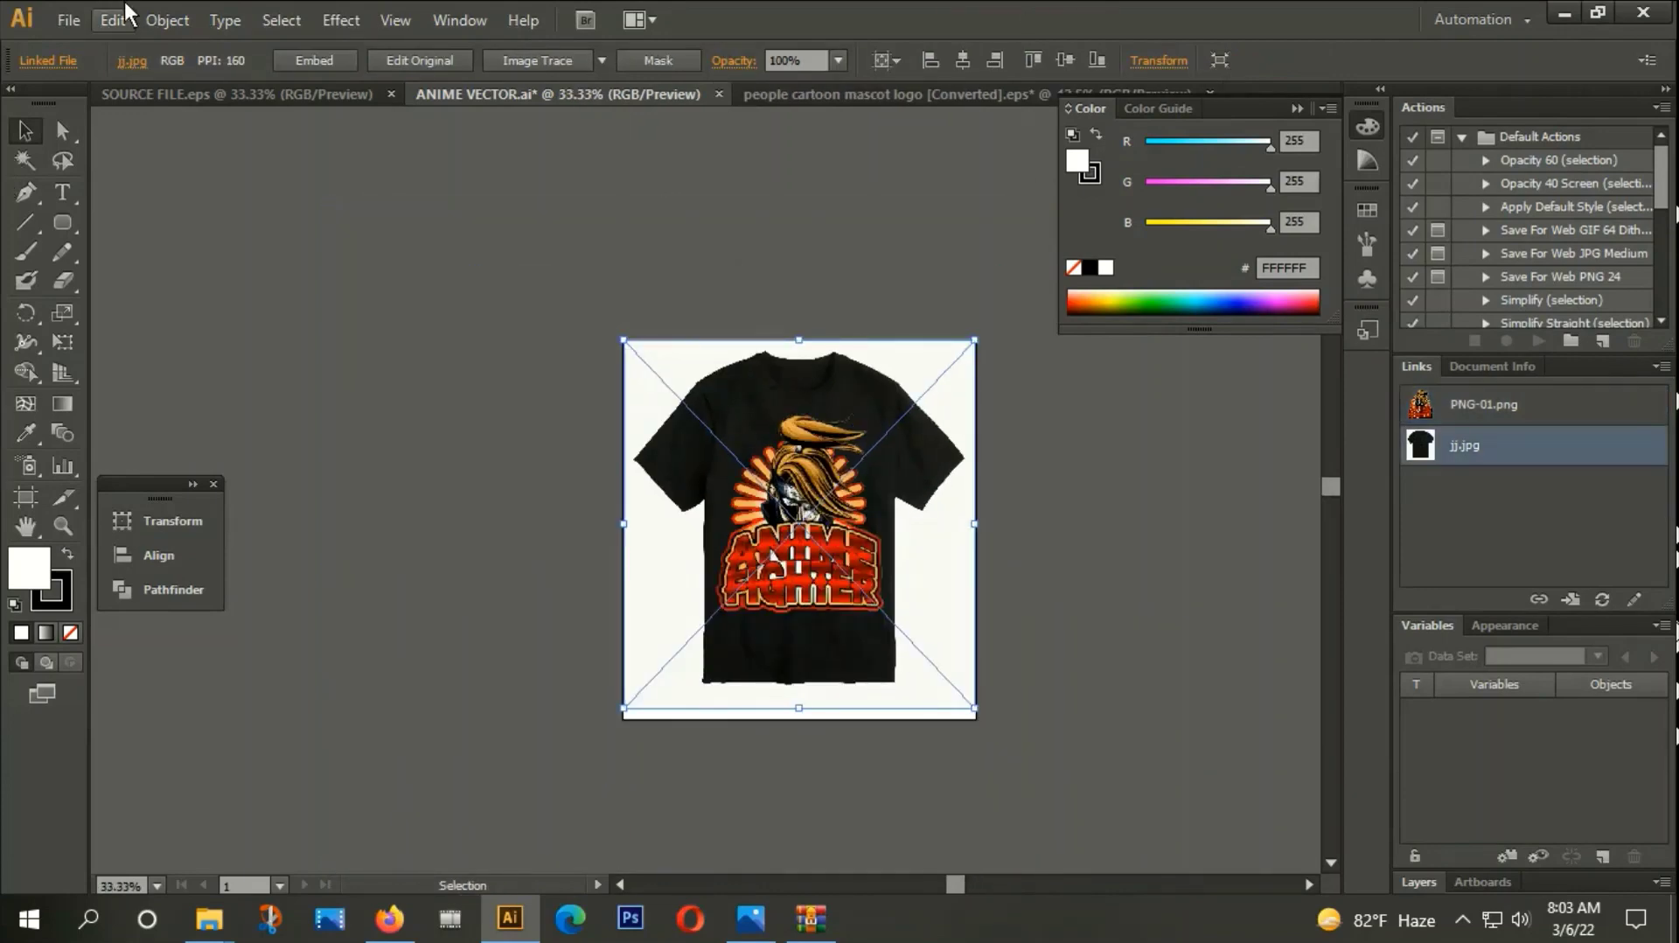
scroll(952, 606, up, 2)
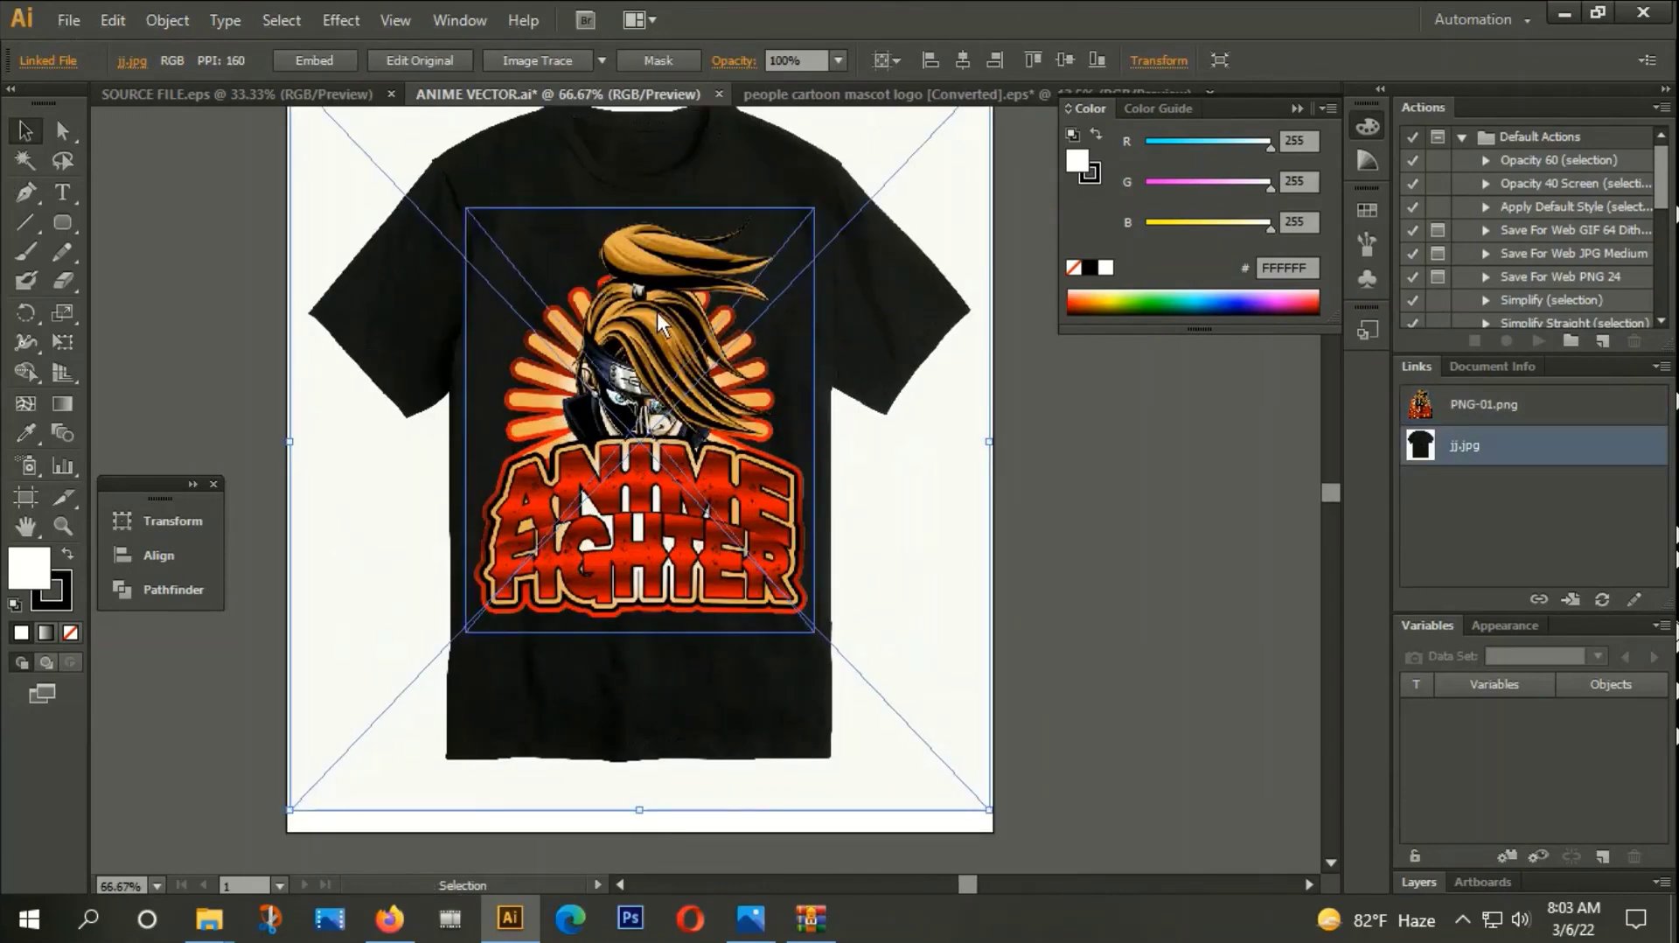
click(662, 325)
drag(829, 225, 805, 245)
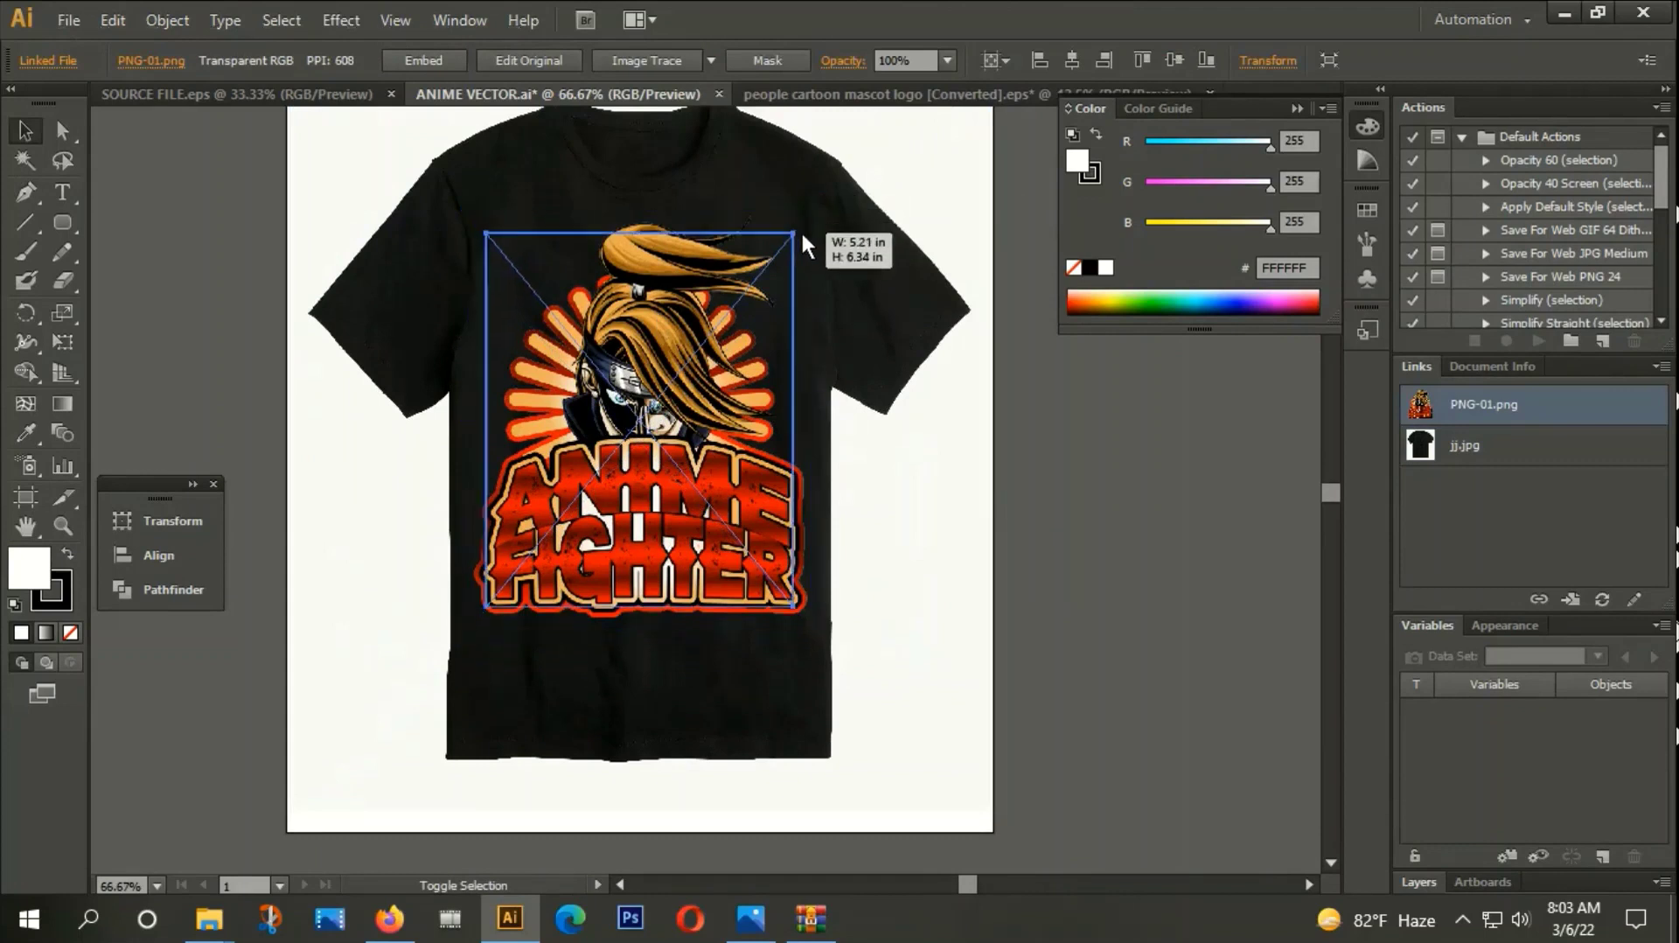
drag(662, 343, 653, 329)
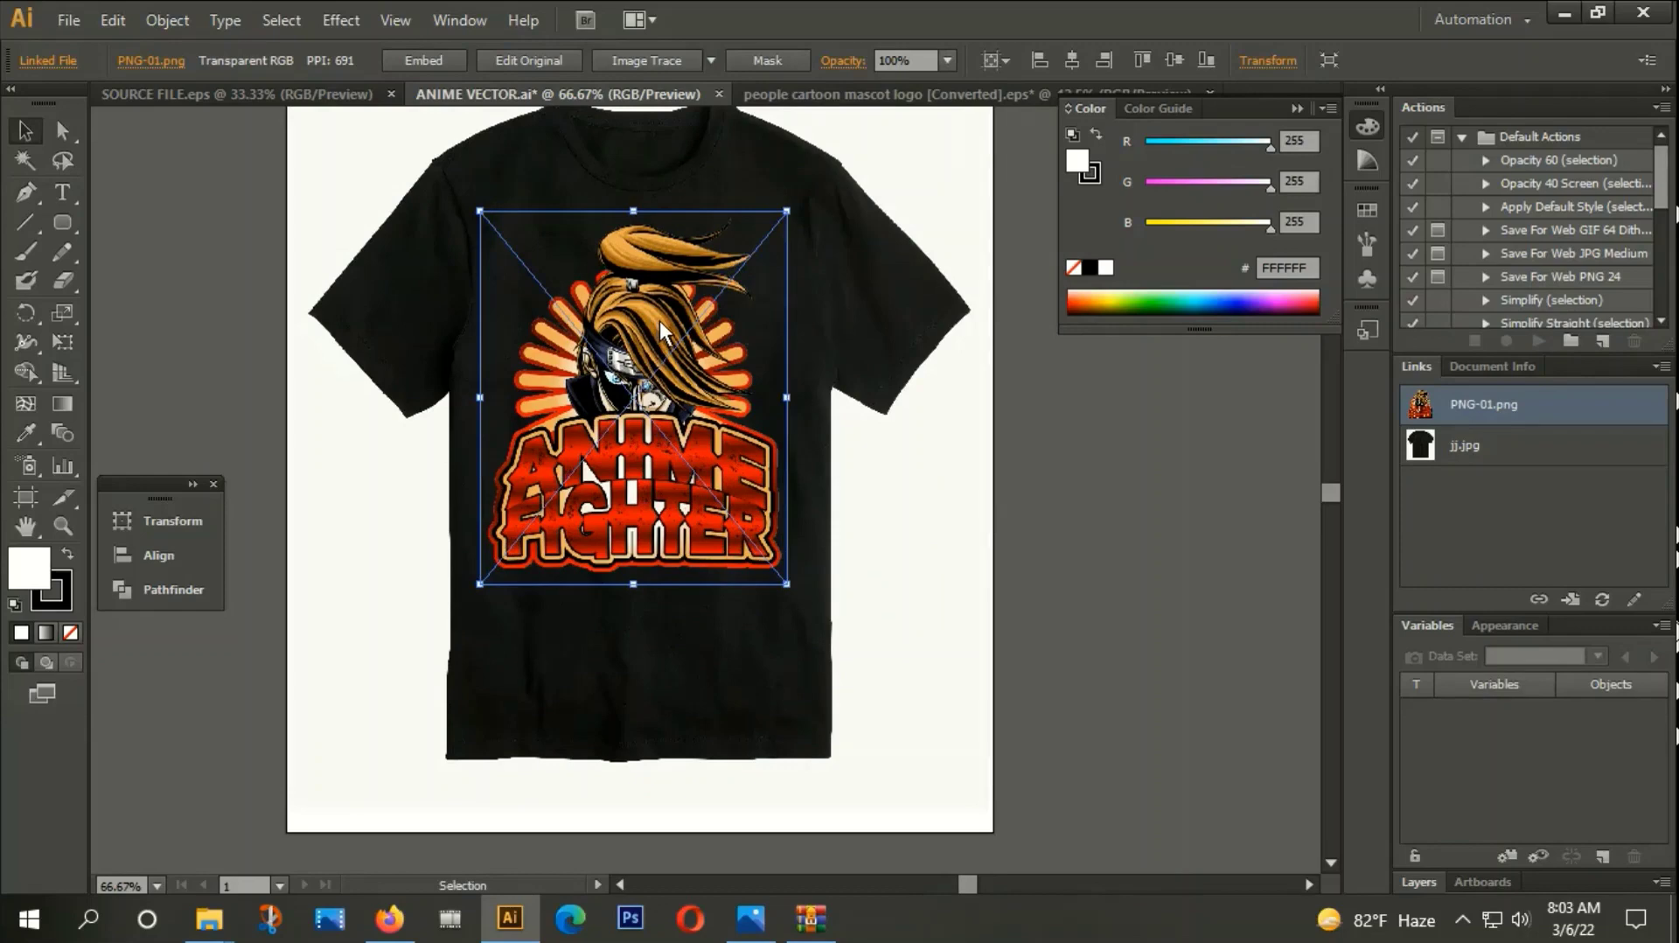
click(1106, 550)
scroll(607, 636, down, 2)
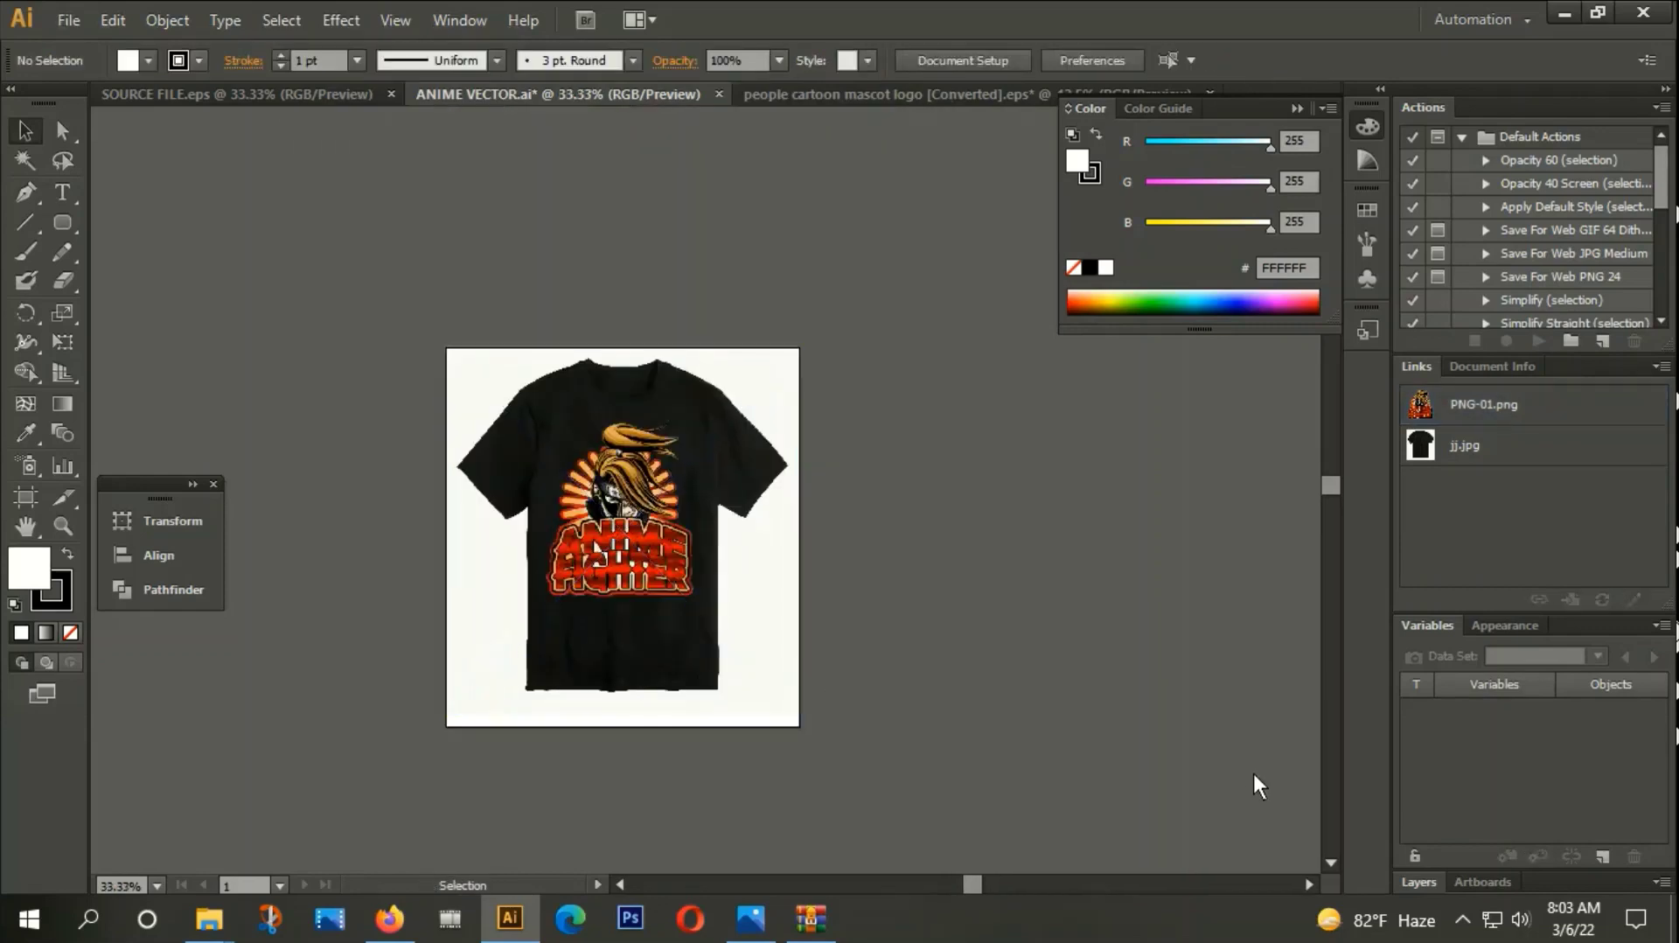
Export the mockup as WITH MUCK UP.jpg using artboards, at maximum quality and 300 ppi.
click(68, 19)
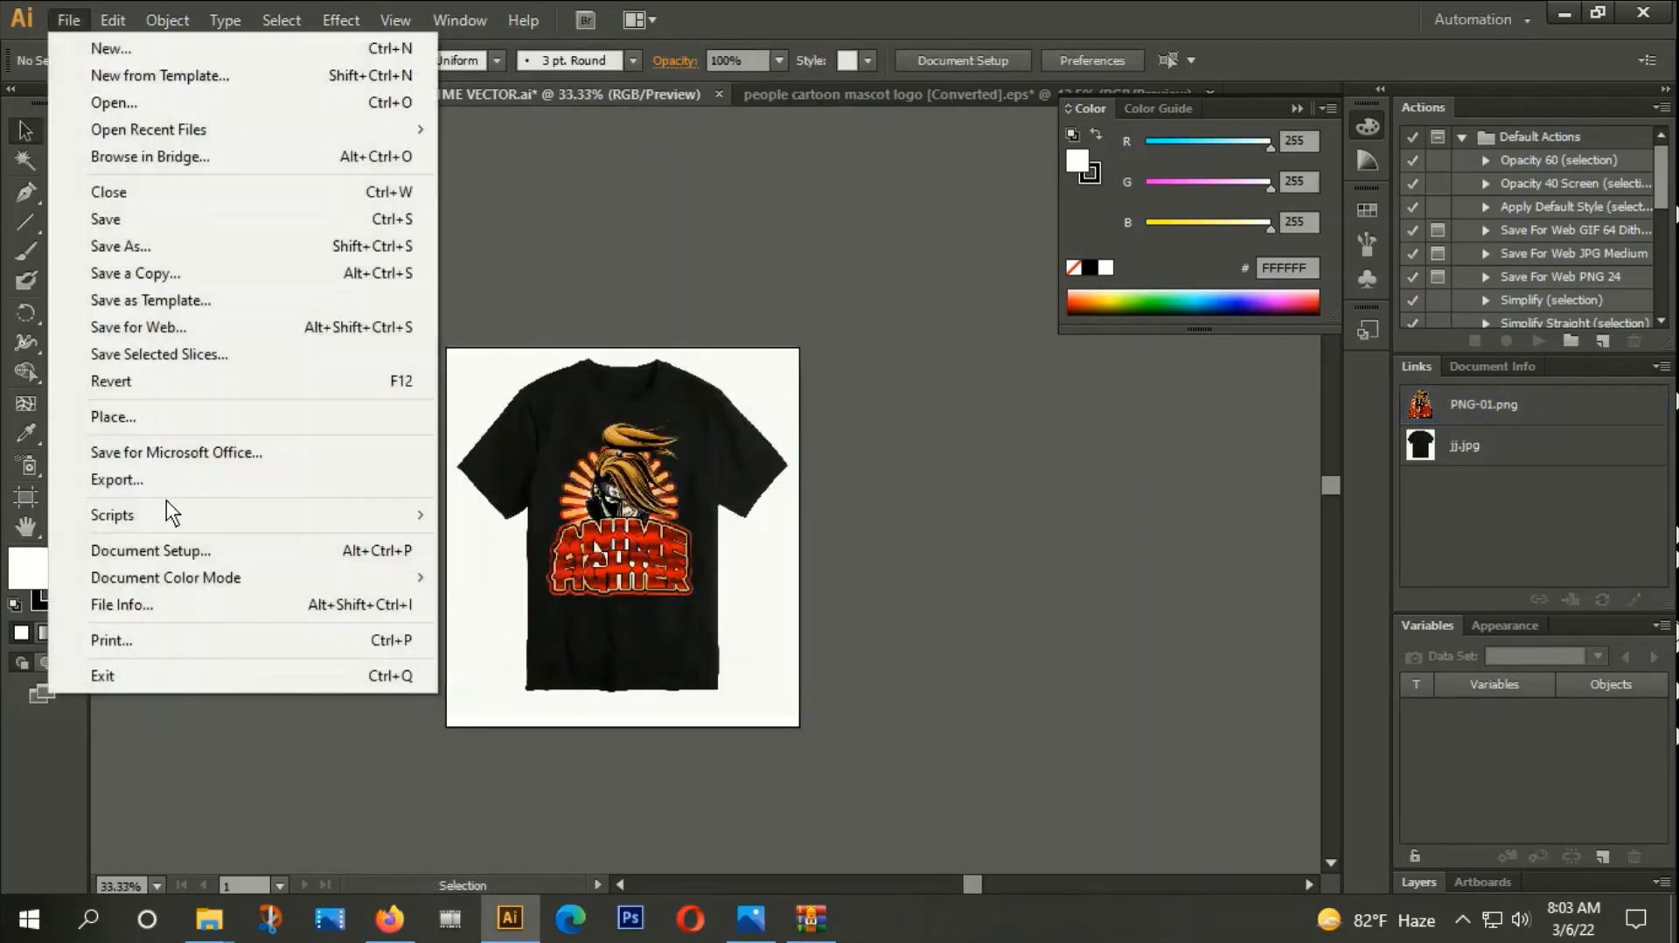
click(122, 477)
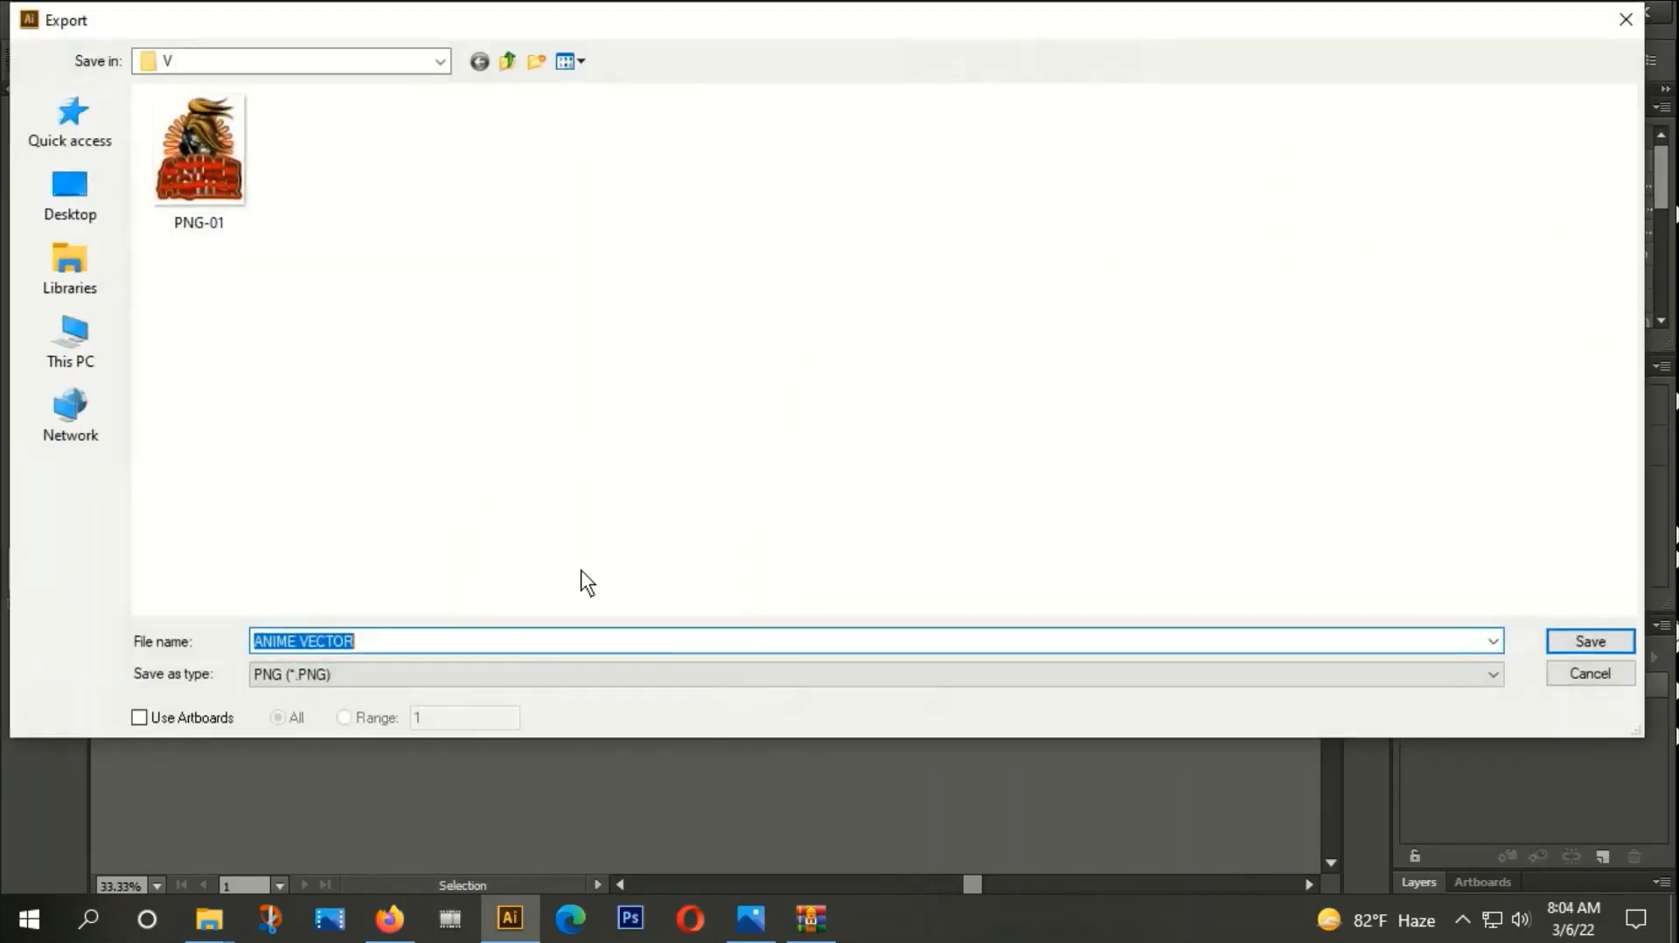
click(327, 674)
click(315, 774)
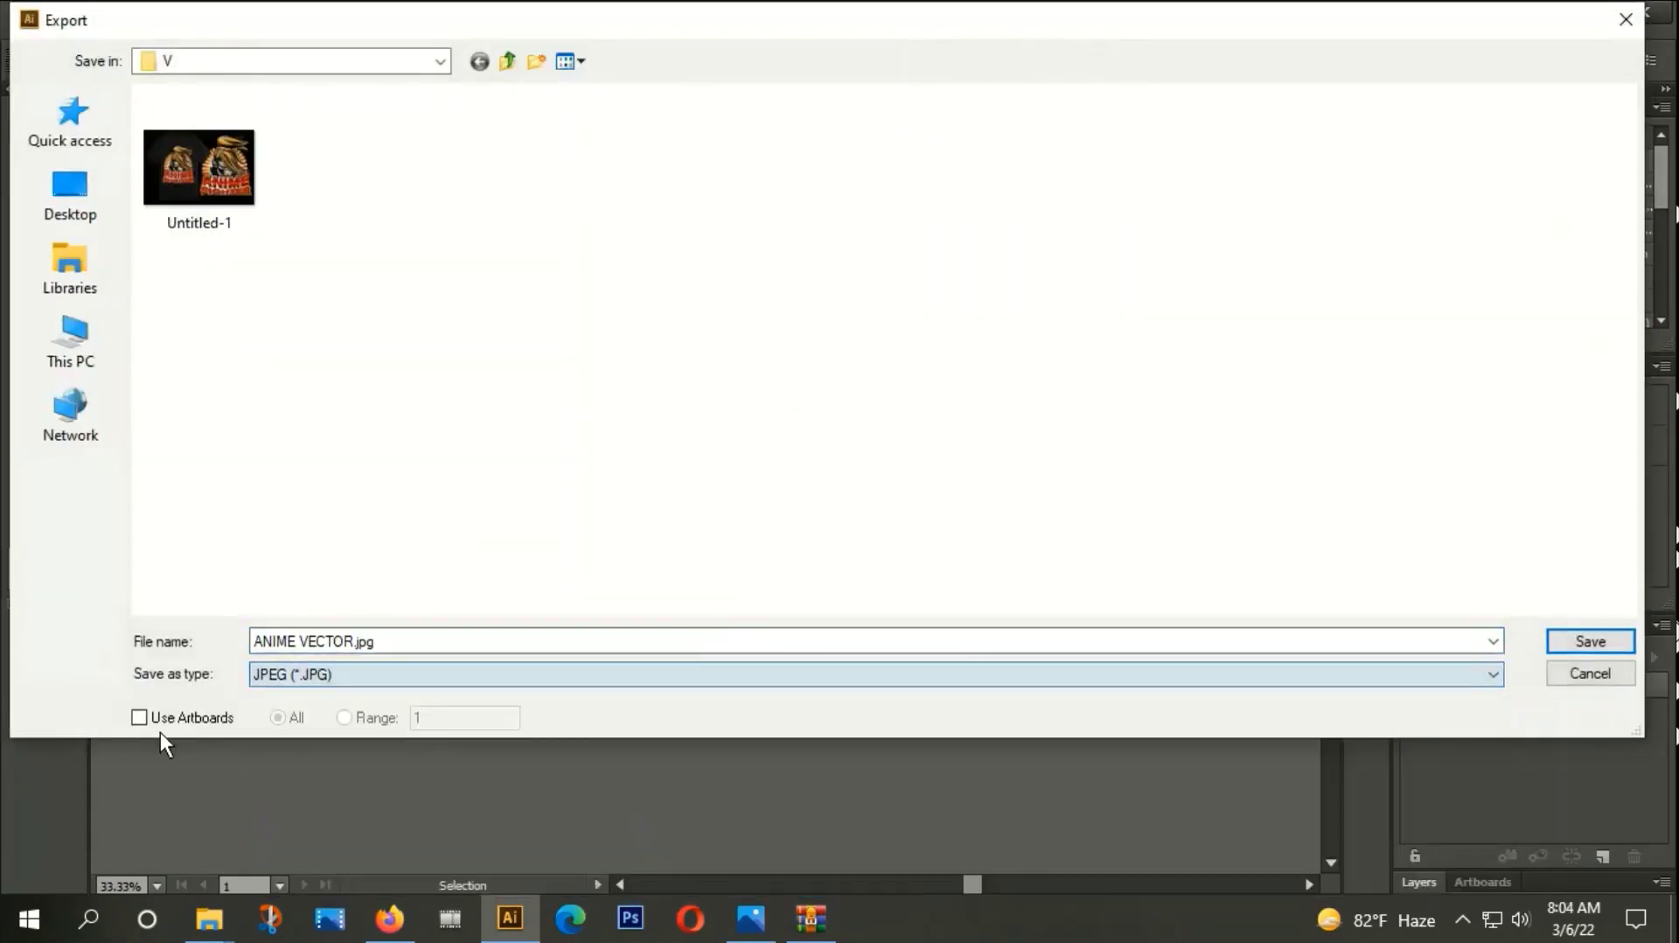
click(138, 717)
click(396, 644)
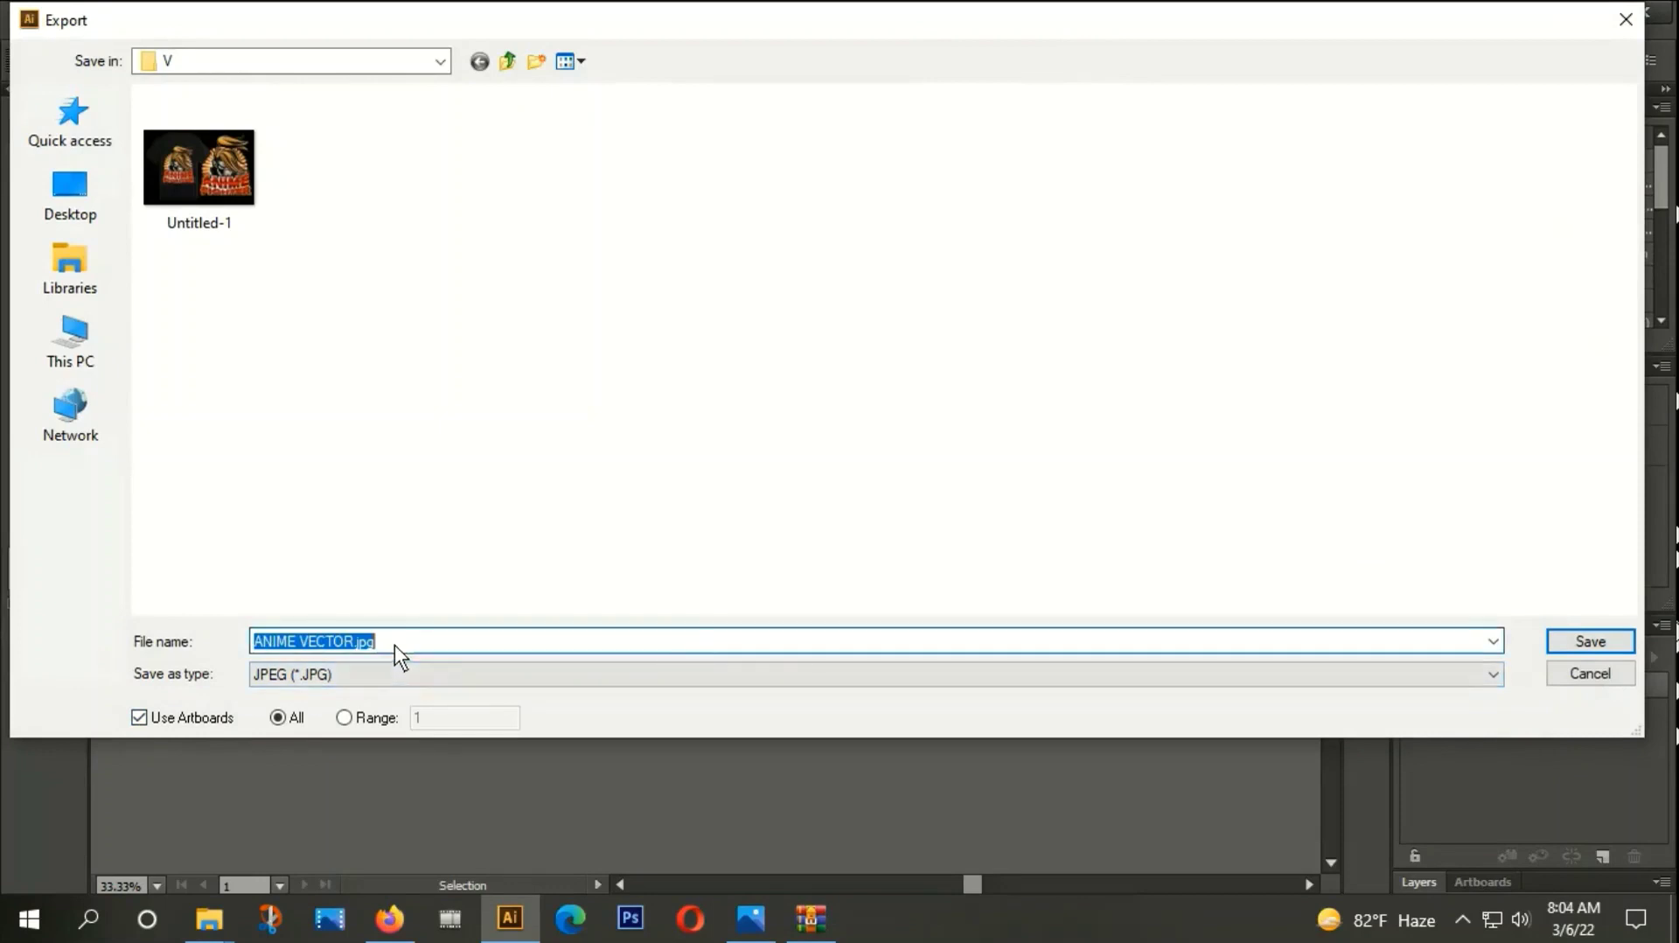
text(WITH M)
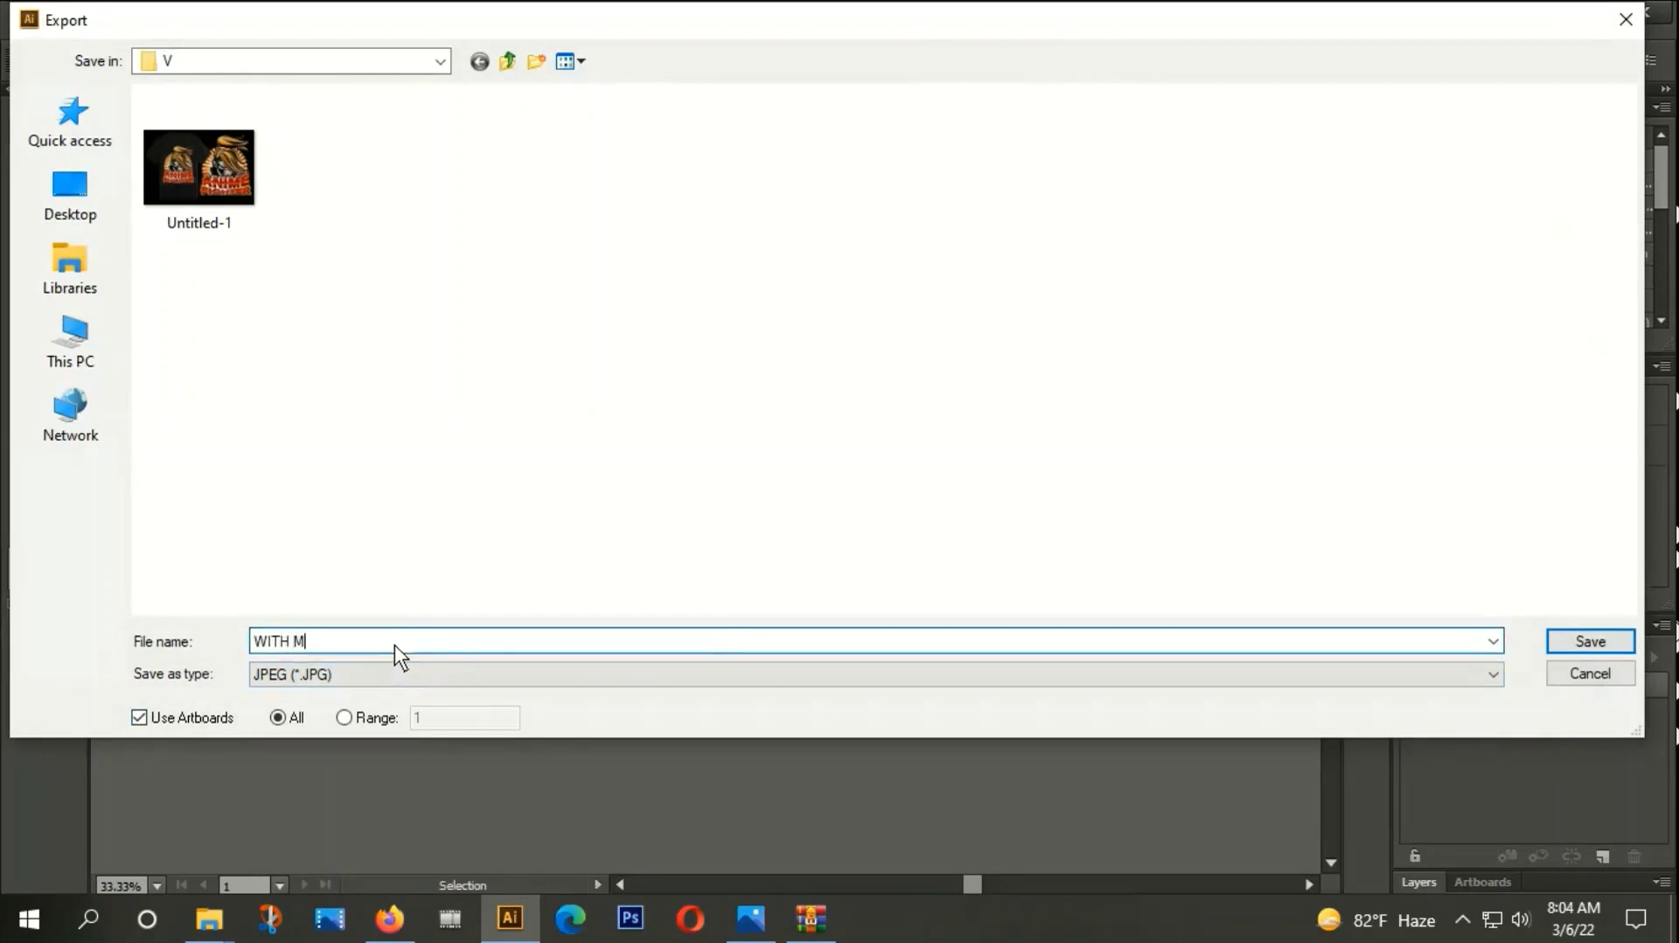
text(UCK UP)
click(1563, 643)
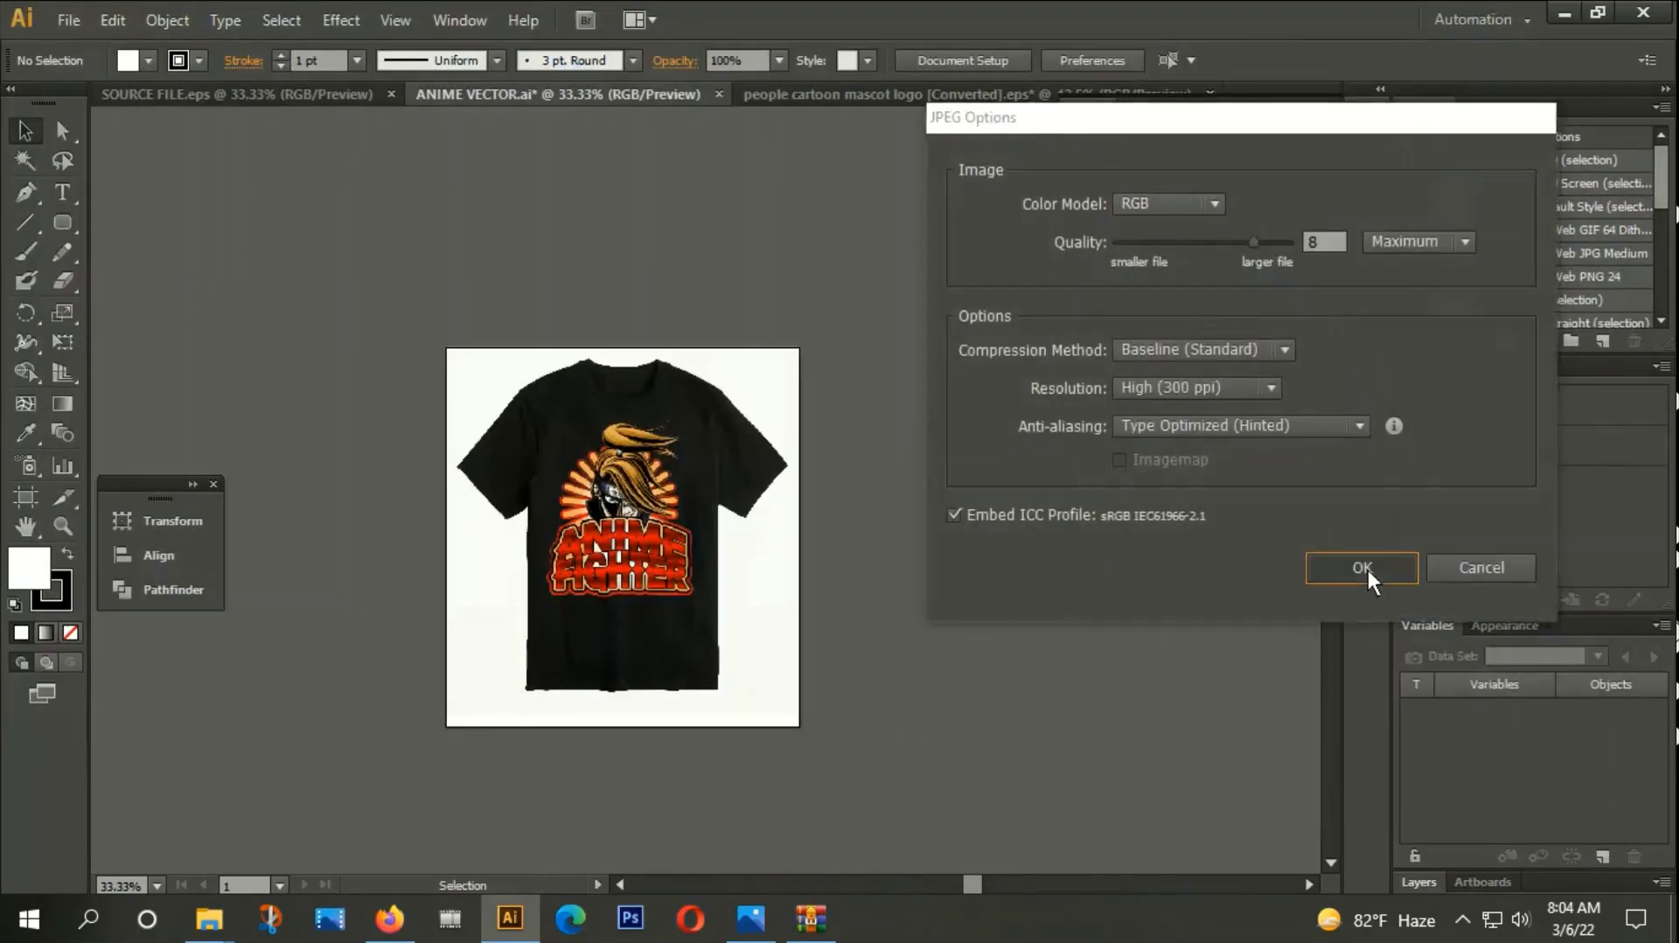
click(1364, 570)
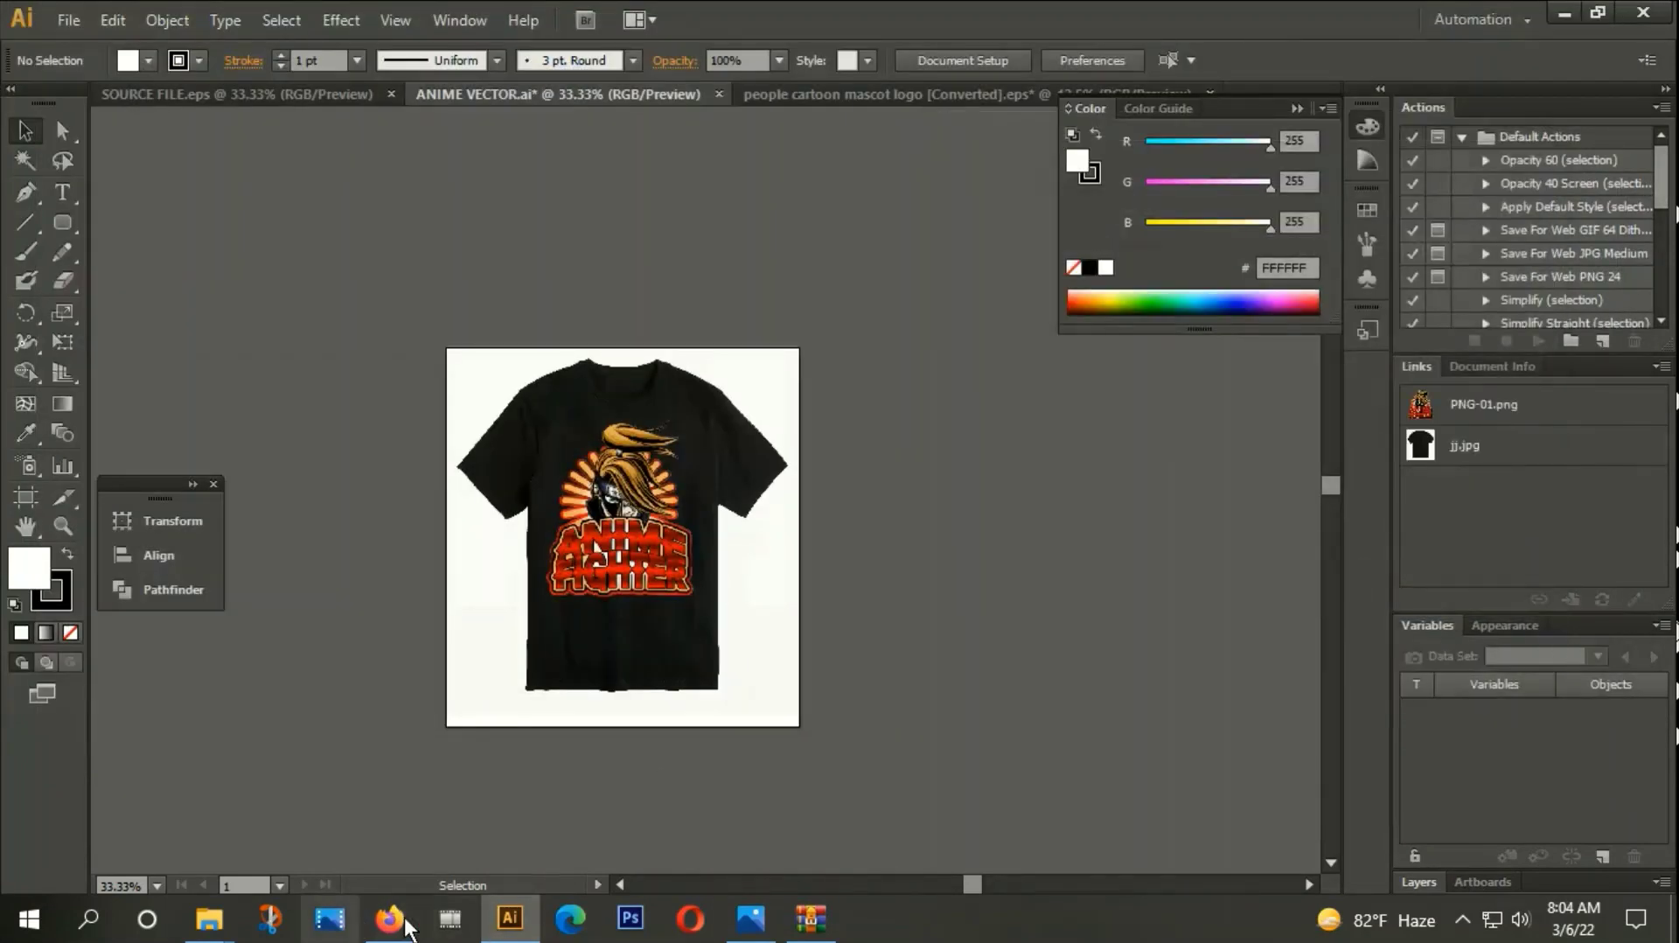
Open WITH MUCK UP-01 from the V folder window in Photos.
click(210, 918)
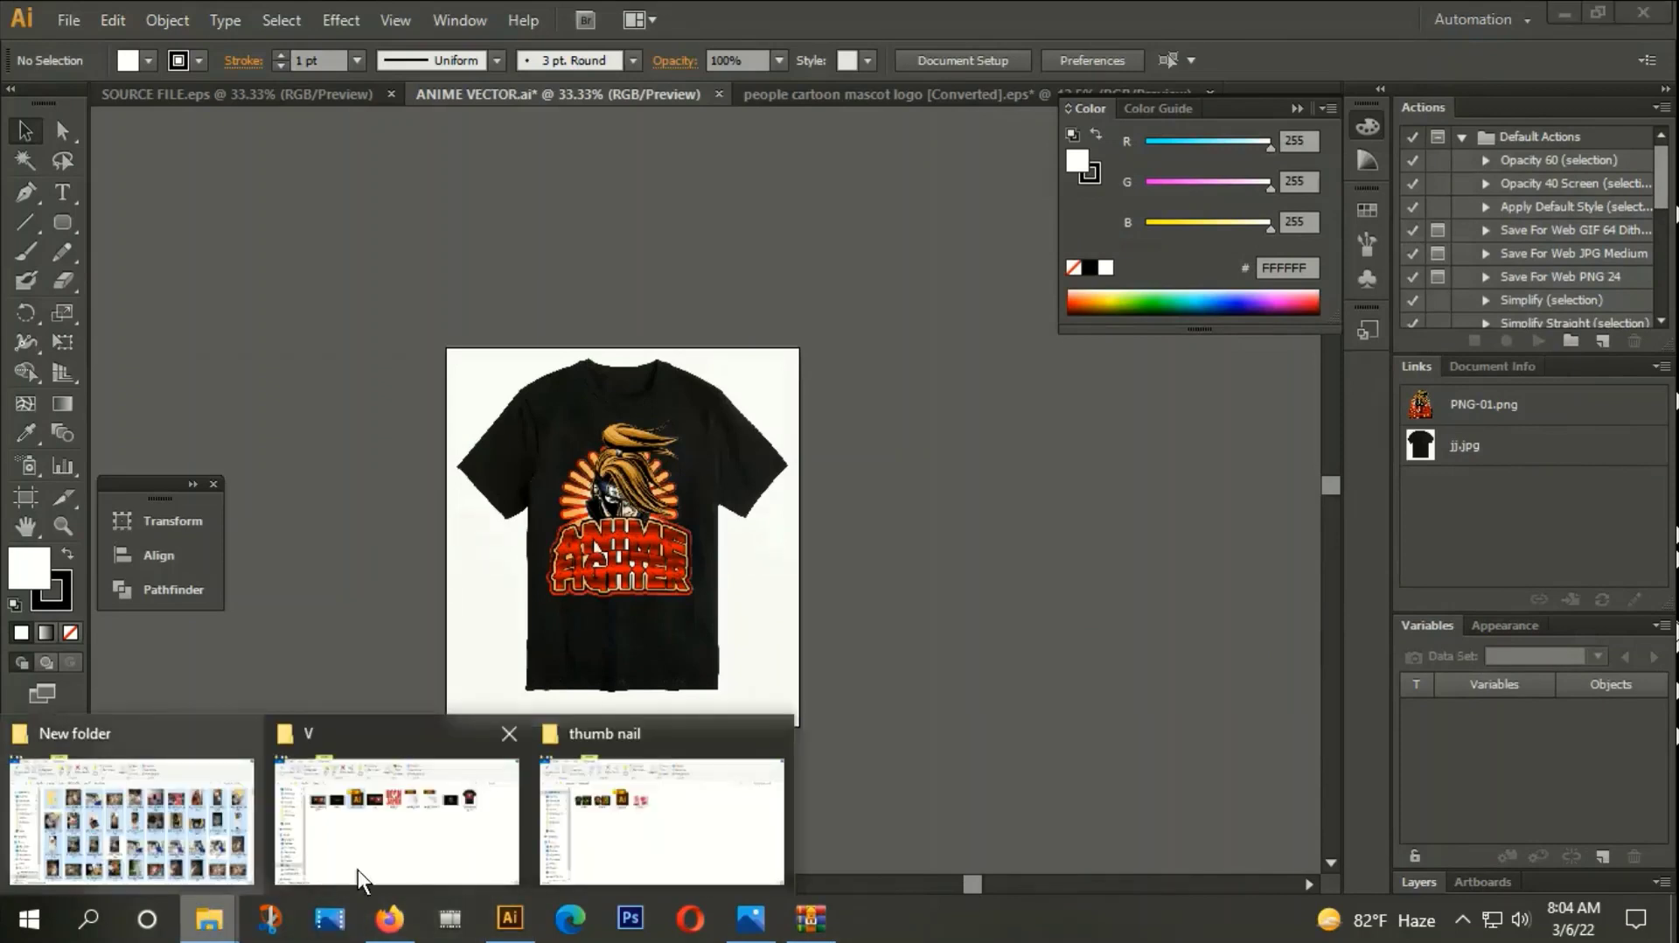
click(338, 841)
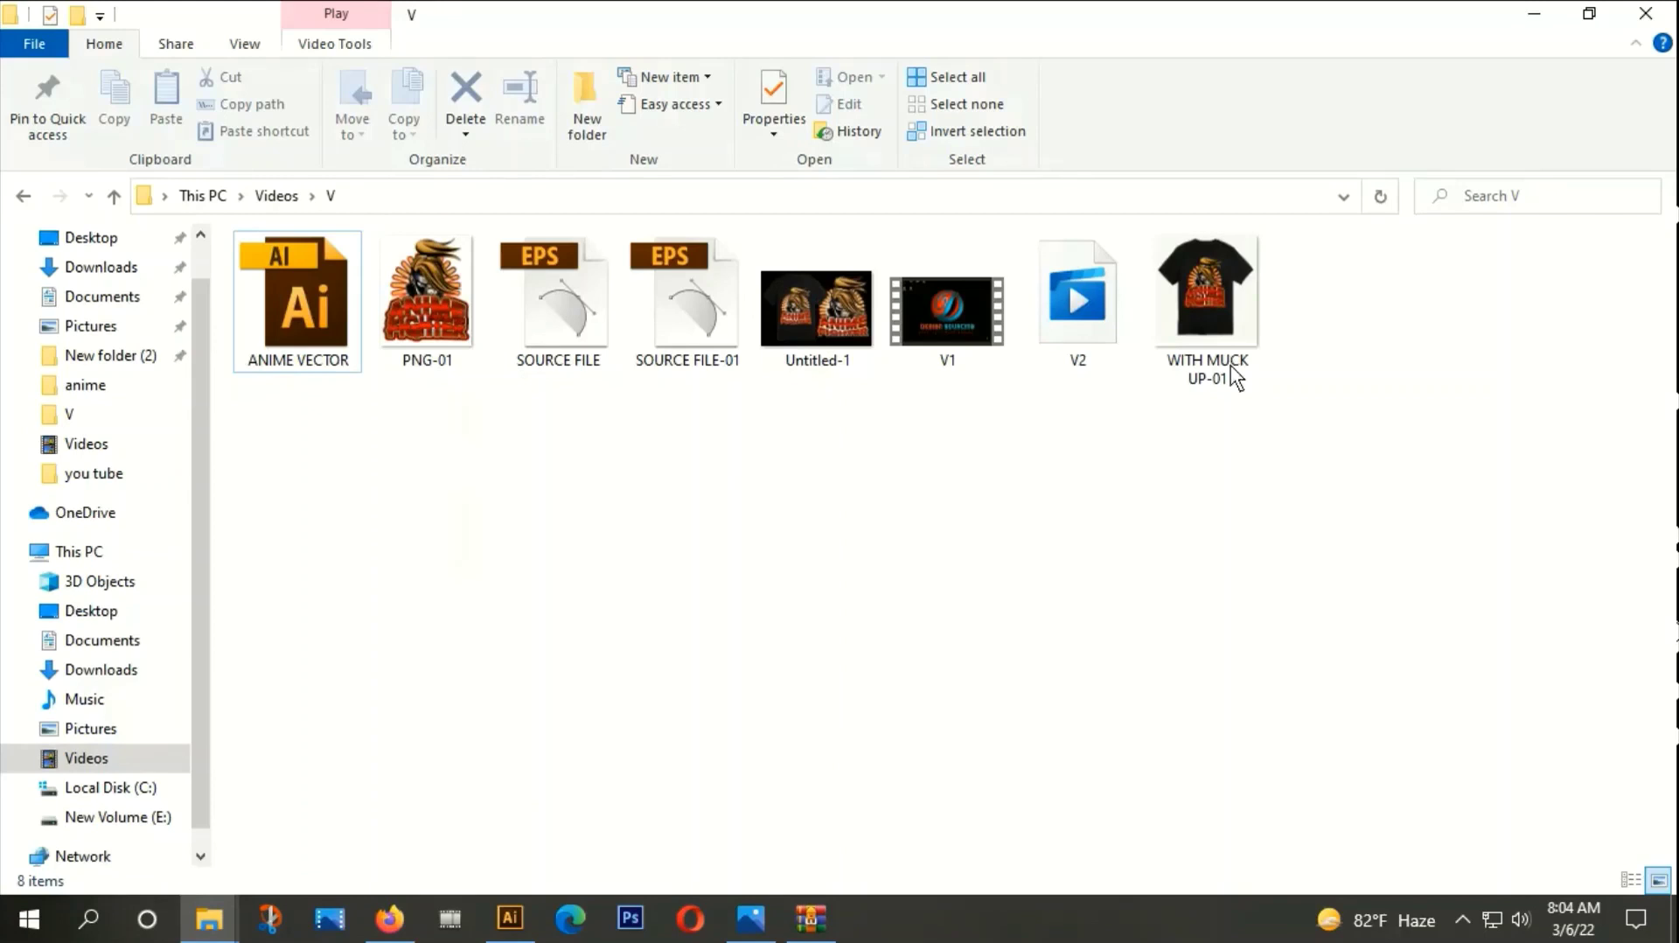
double_click(1208, 314)
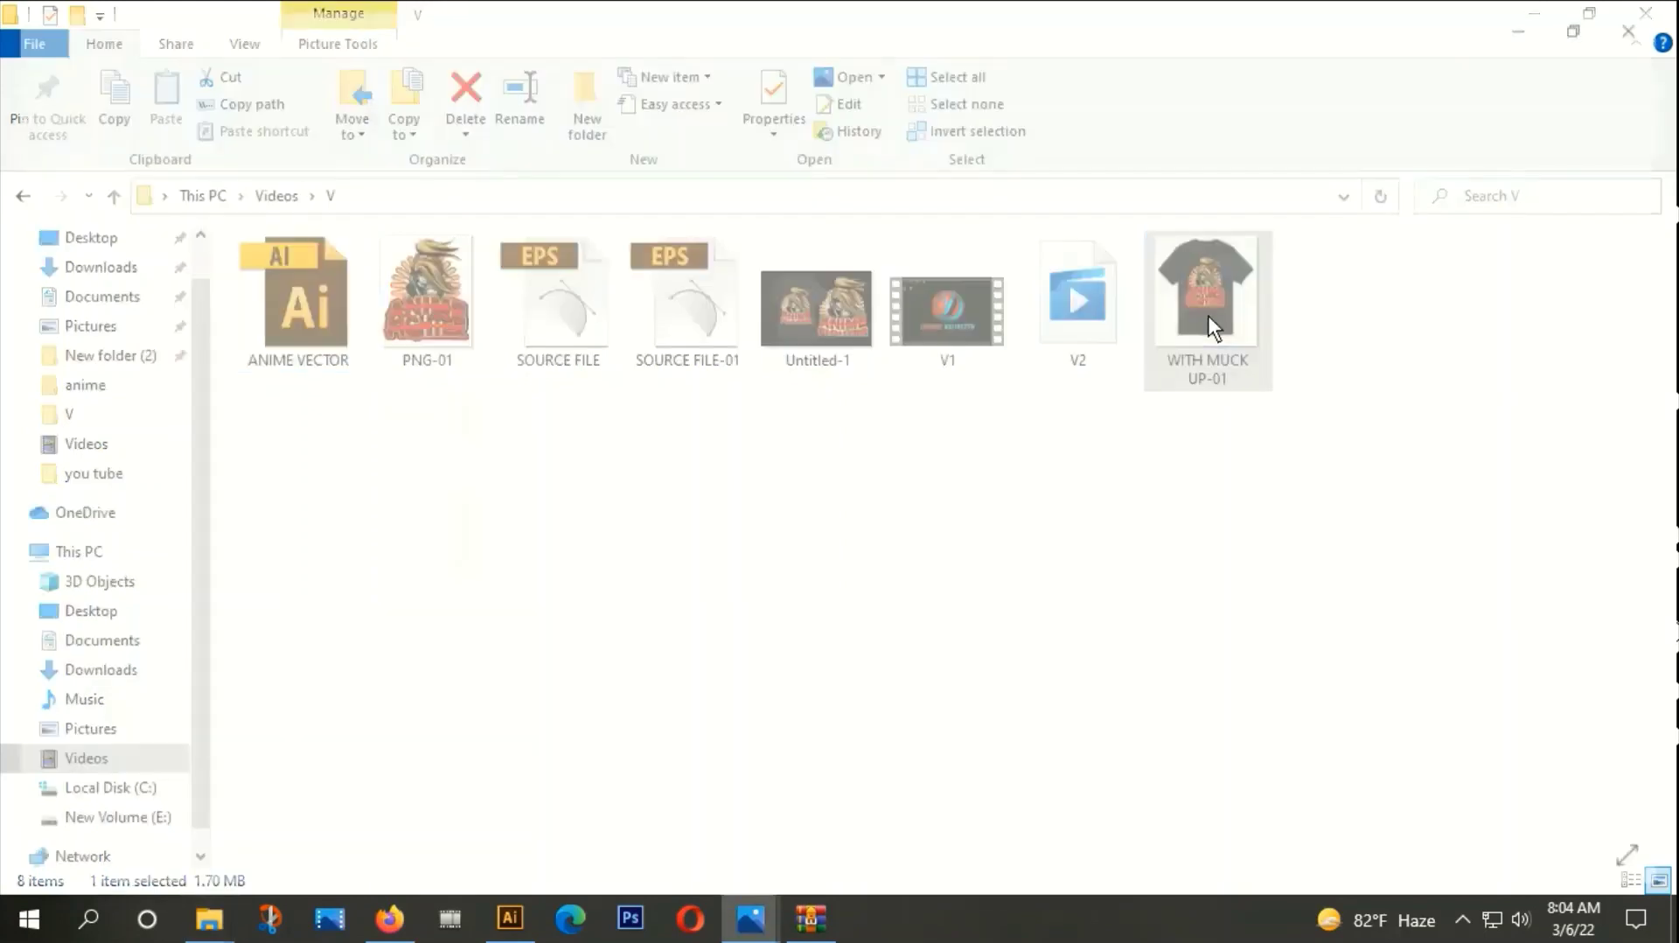